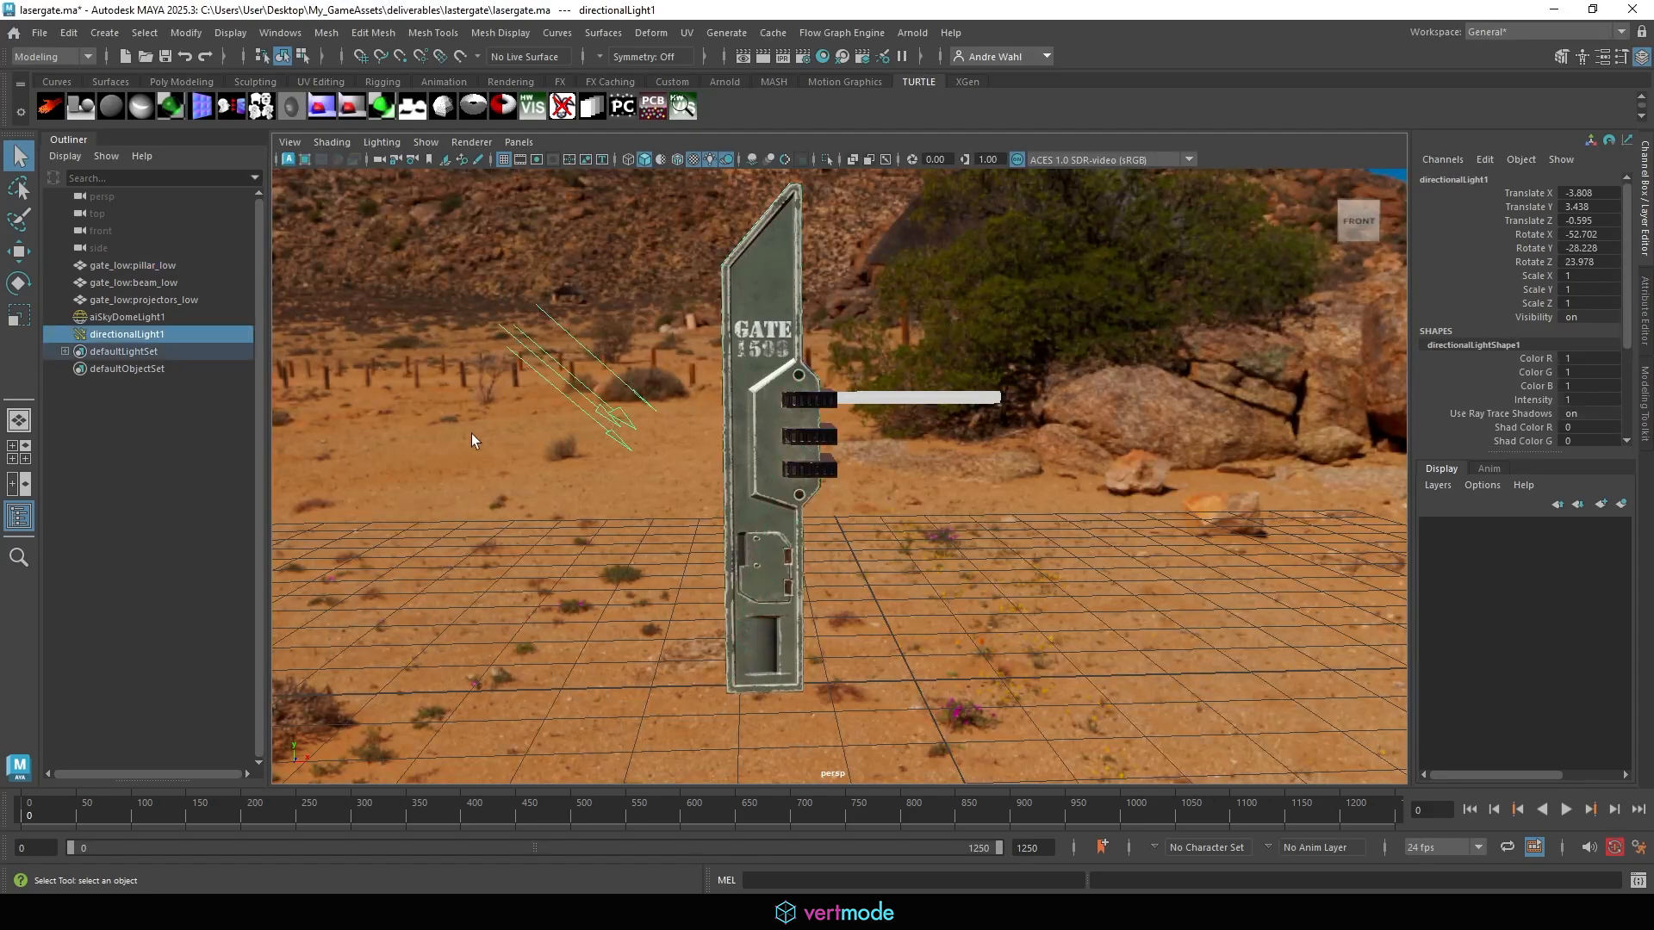
# Hide the sky dome light and directional light through a new display layer, and turn off Use All Lights in the perspective view.
pyautogui.keyDown('ctrl'); pyautogui.click(99, 322); pyautogui.keyUp('ctrl')
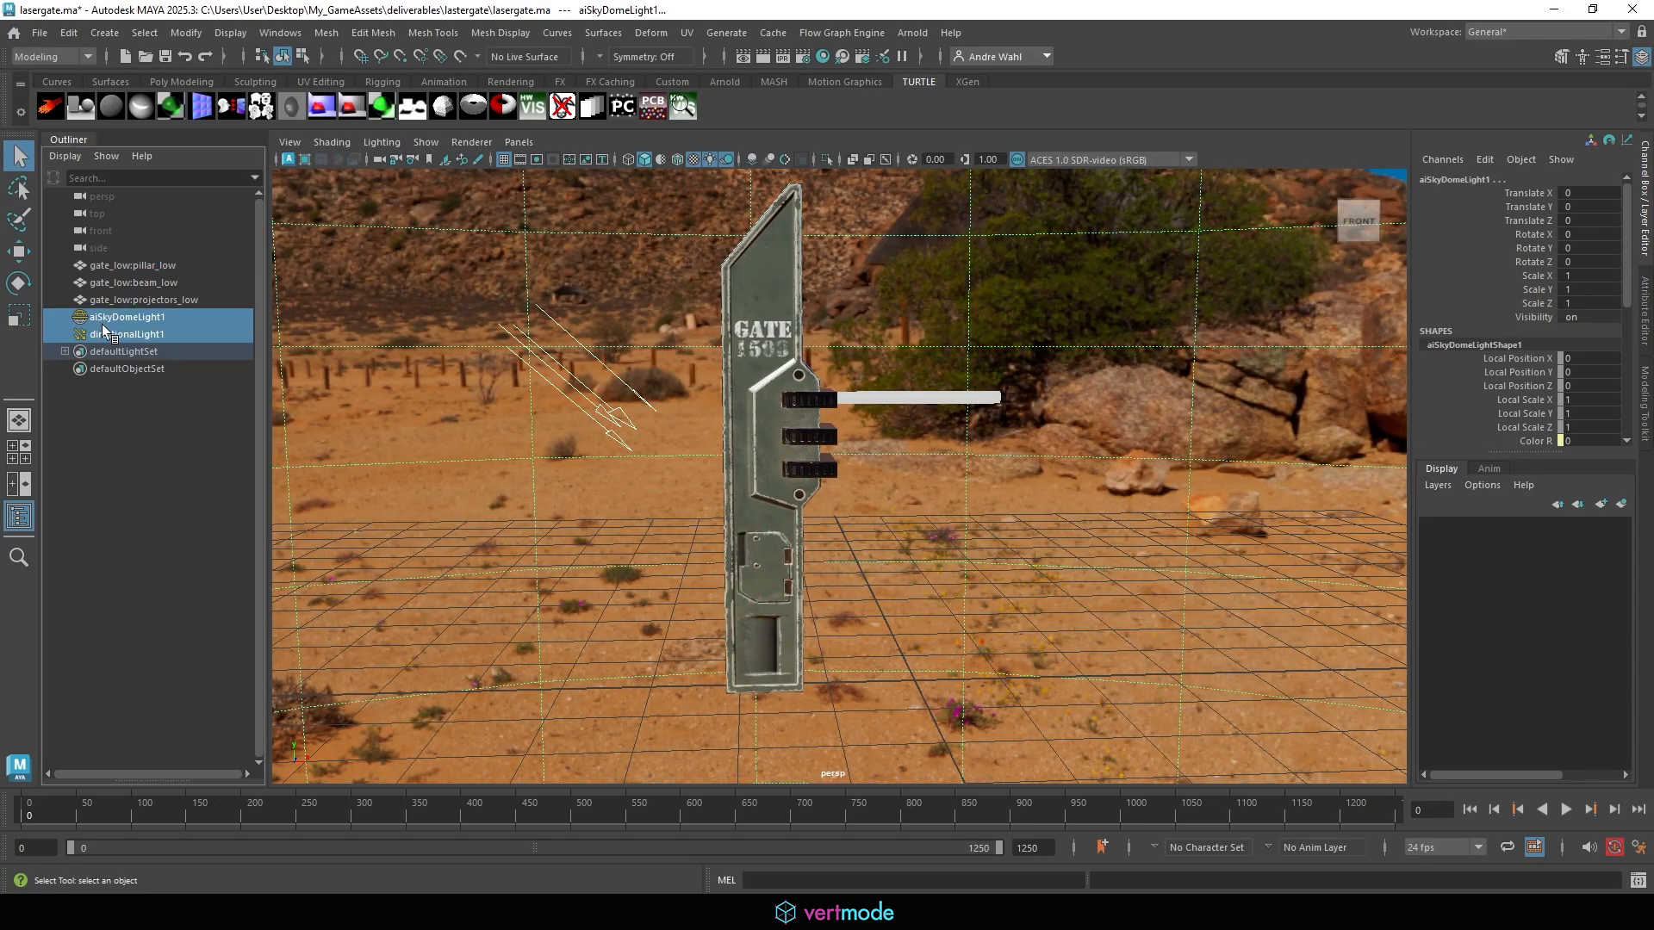
pyautogui.click(1621, 504)
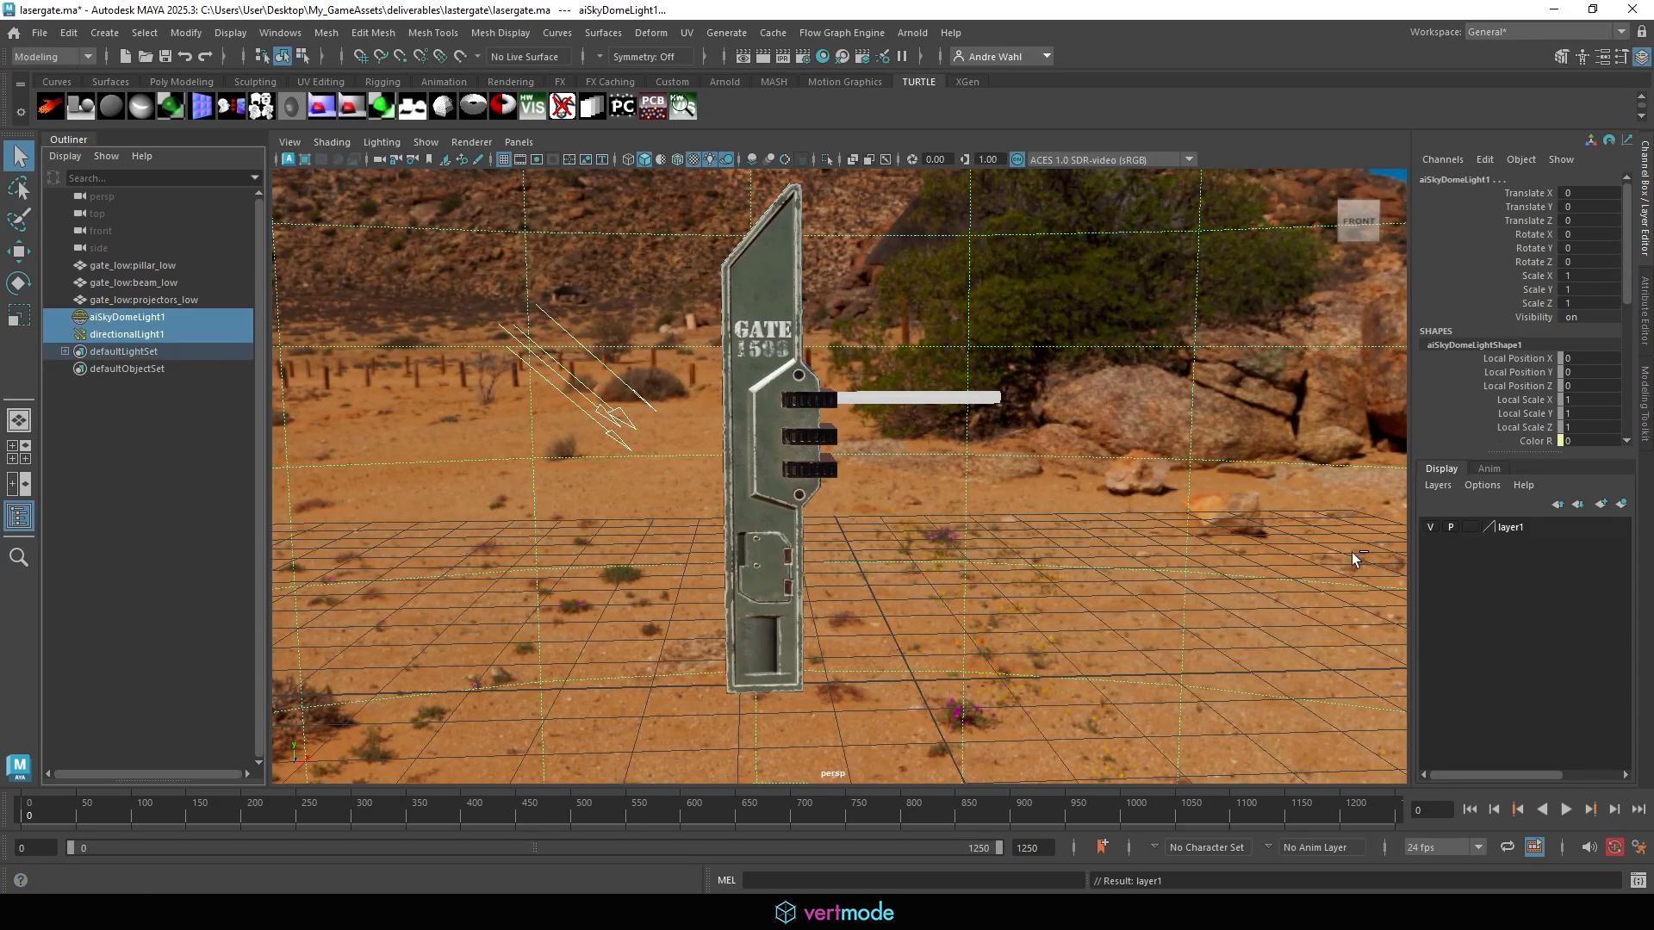
pyautogui.click(1430, 527)
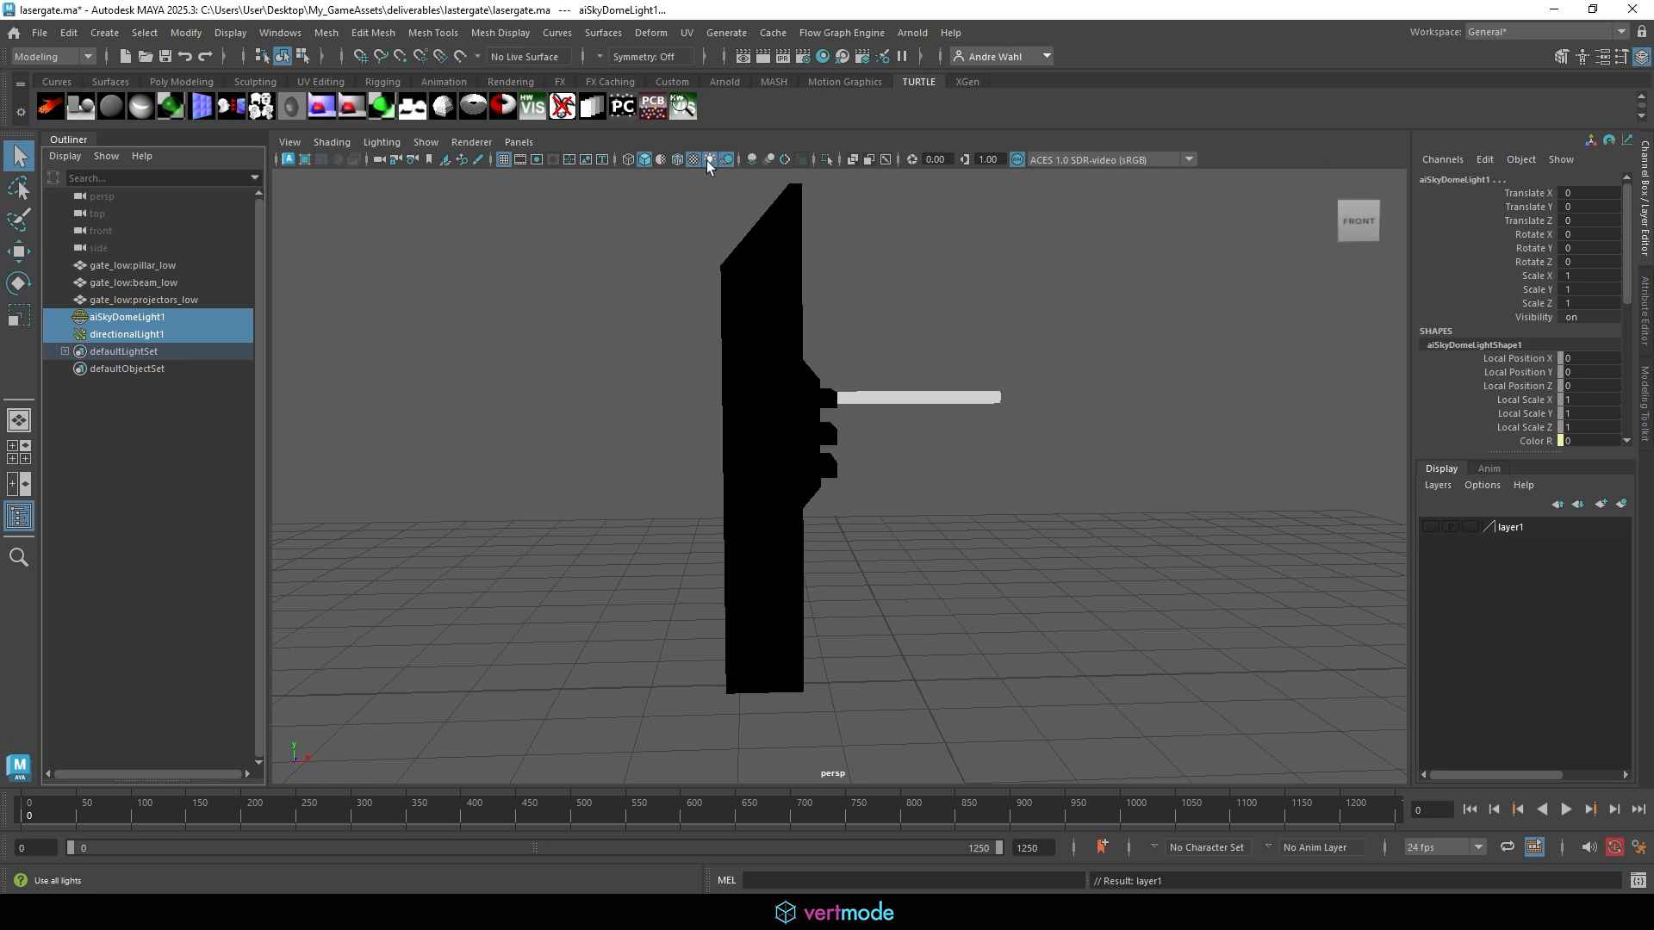
pyautogui.click(708, 160)
# Turn on textured shading in the front view and import LaserGateConceptArt_Vertmode copy.png there as an image plane.
pyautogui.press('space')
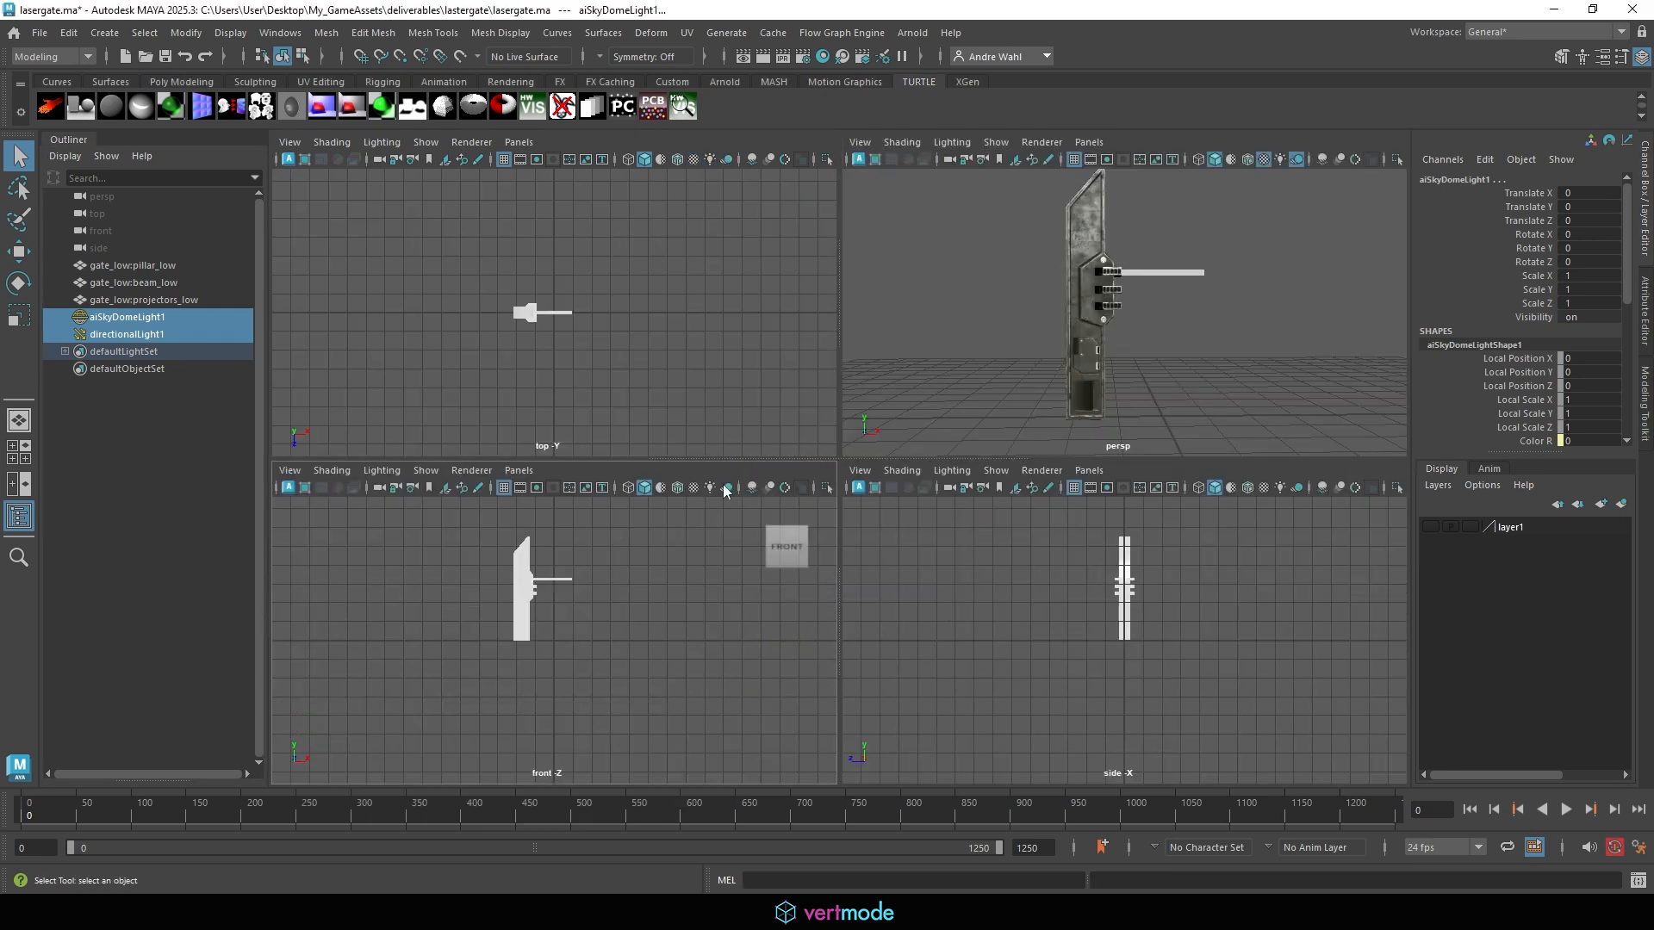
pyautogui.press('space')
pyautogui.press('6')
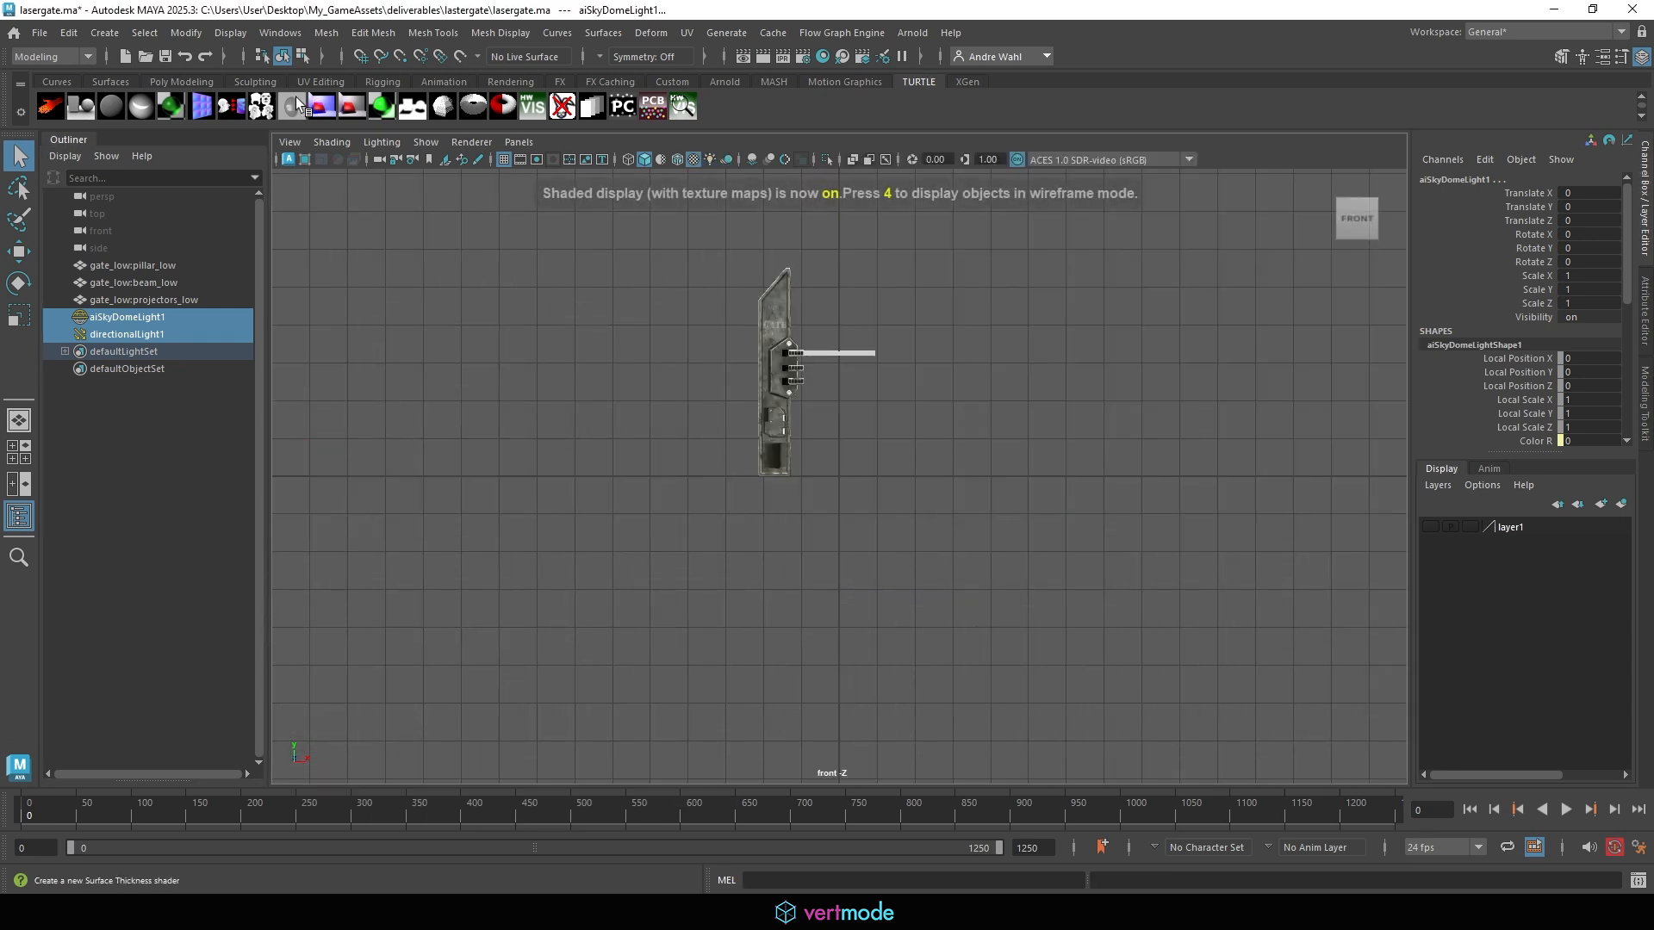
pyautogui.click(290, 142)
pyautogui.moveTo(397, 523)
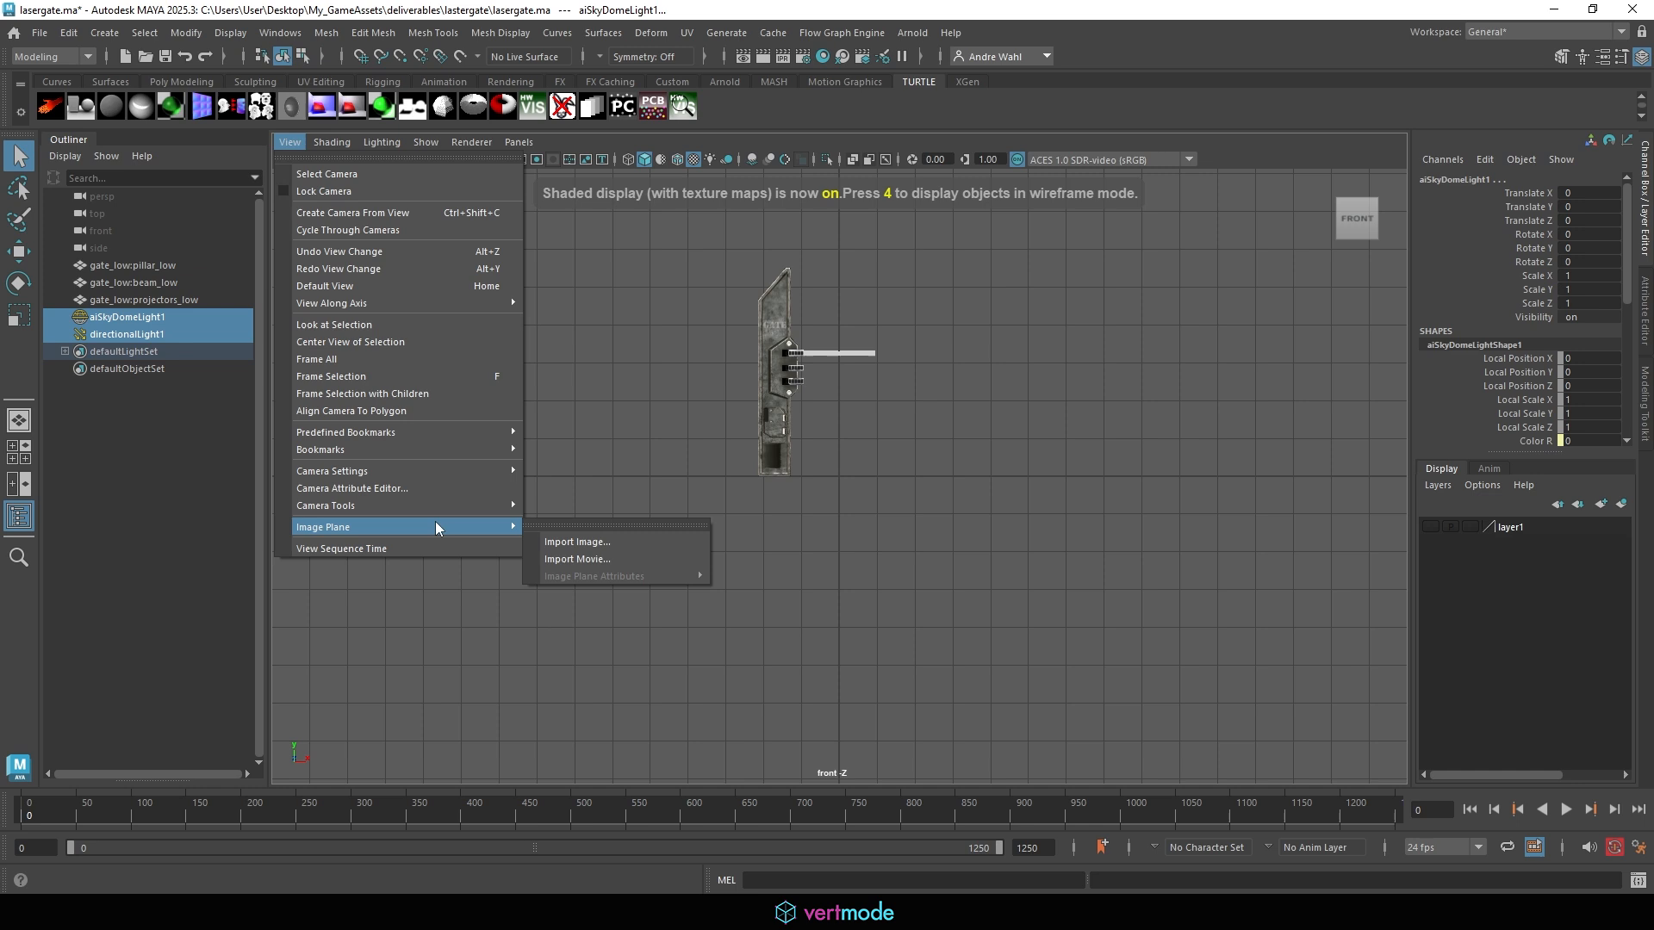
pyautogui.click(603, 543)
pyautogui.click(560, 198)
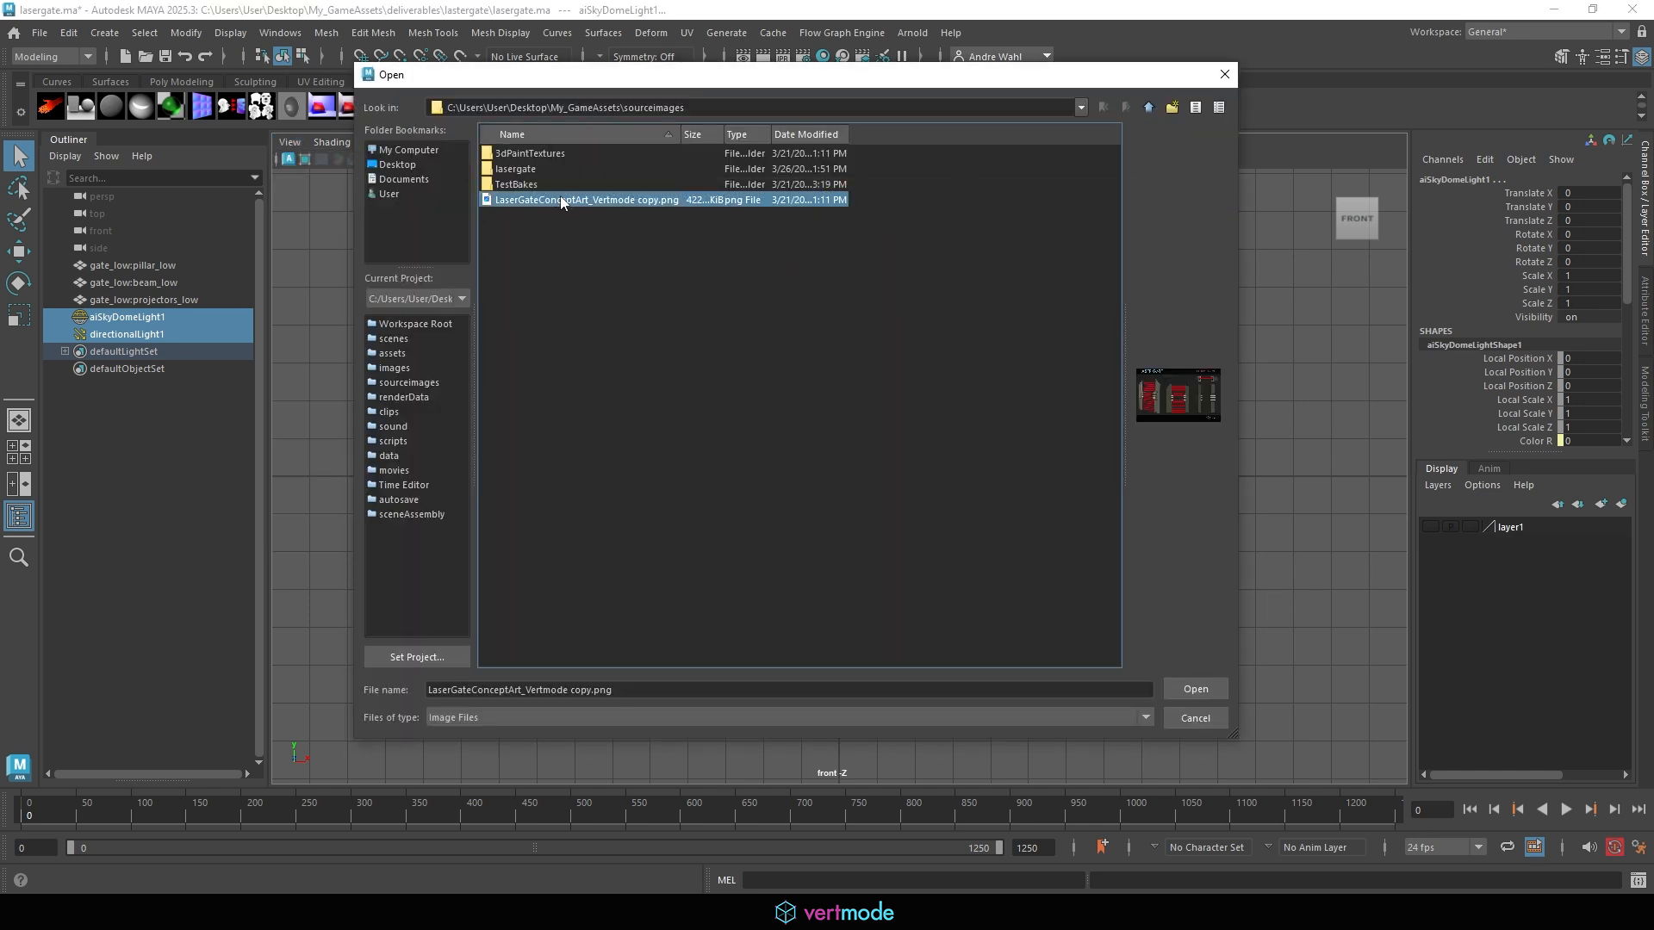
pyautogui.click(1185, 690)
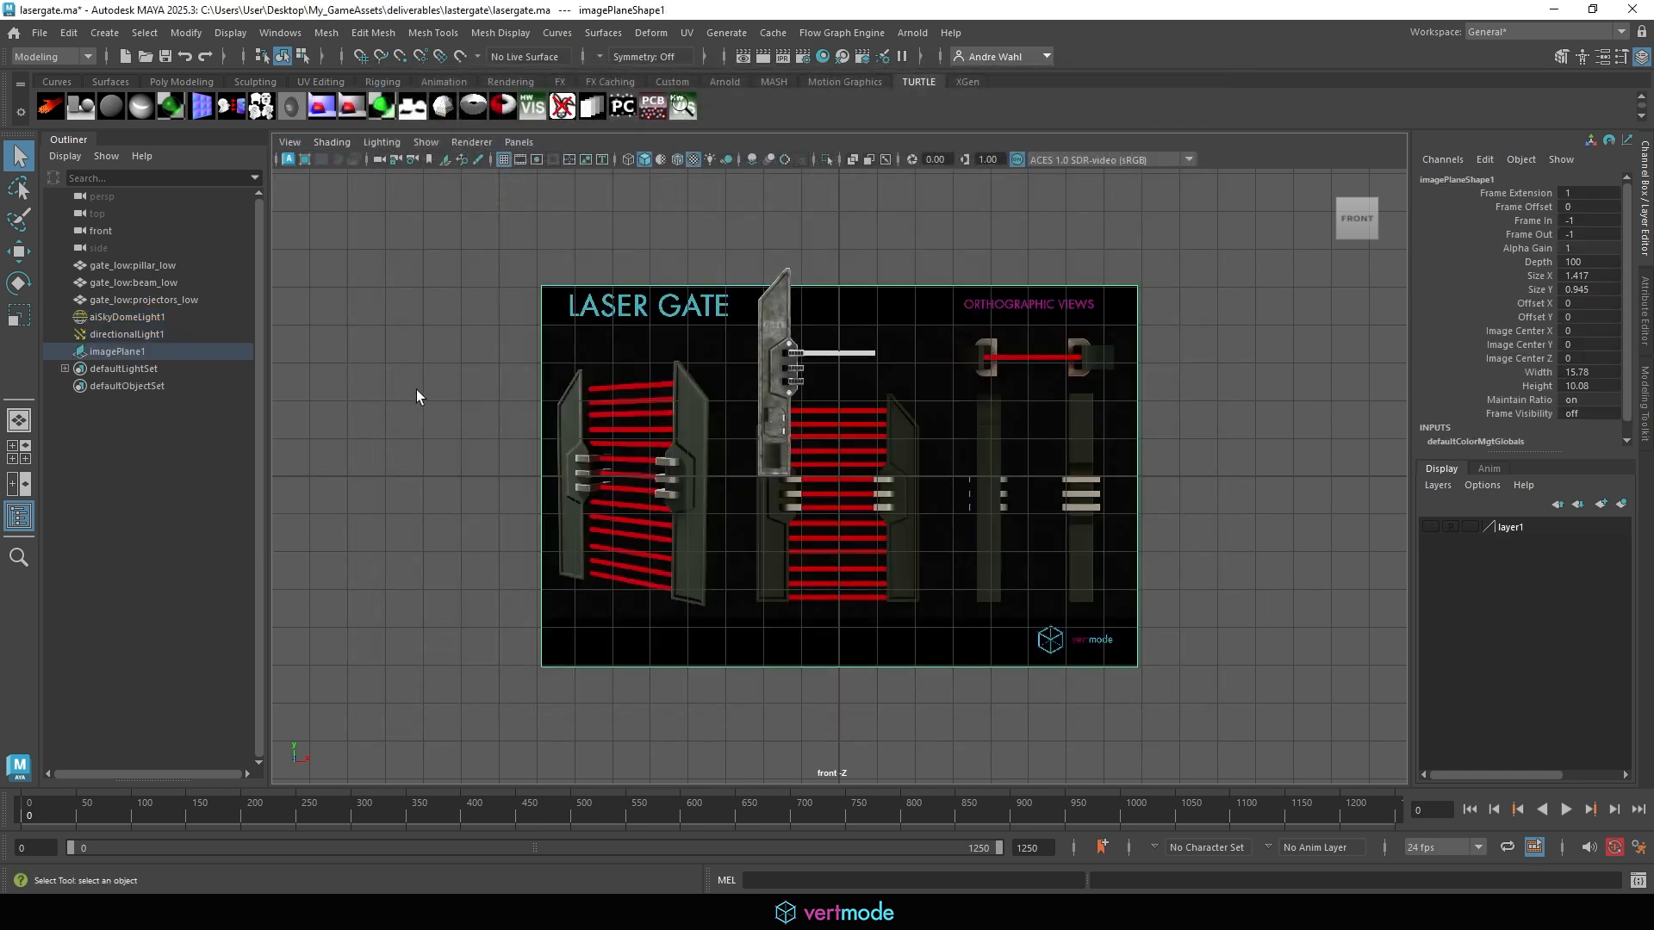
# Raise the concept art image plane about 3.34 cm in Y to match the gate model, using X-Ray to check, and return to perspective.
pyautogui.press('w')
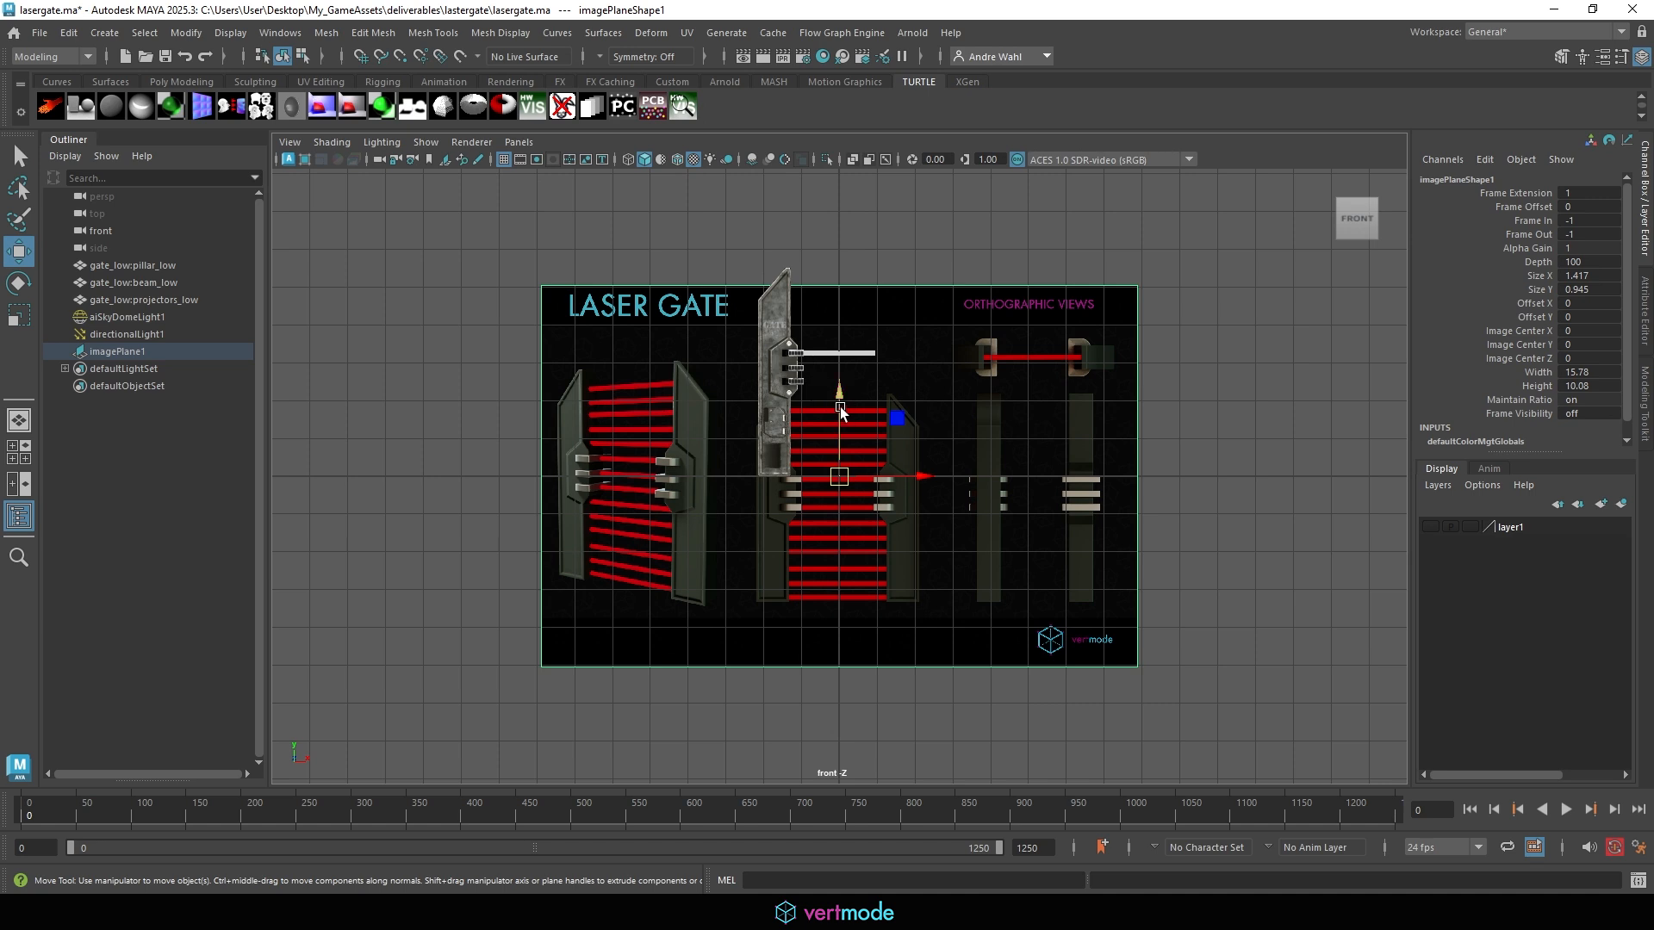
pyautogui.moveTo(839, 407); pyautogui.dragTo(834, 281)
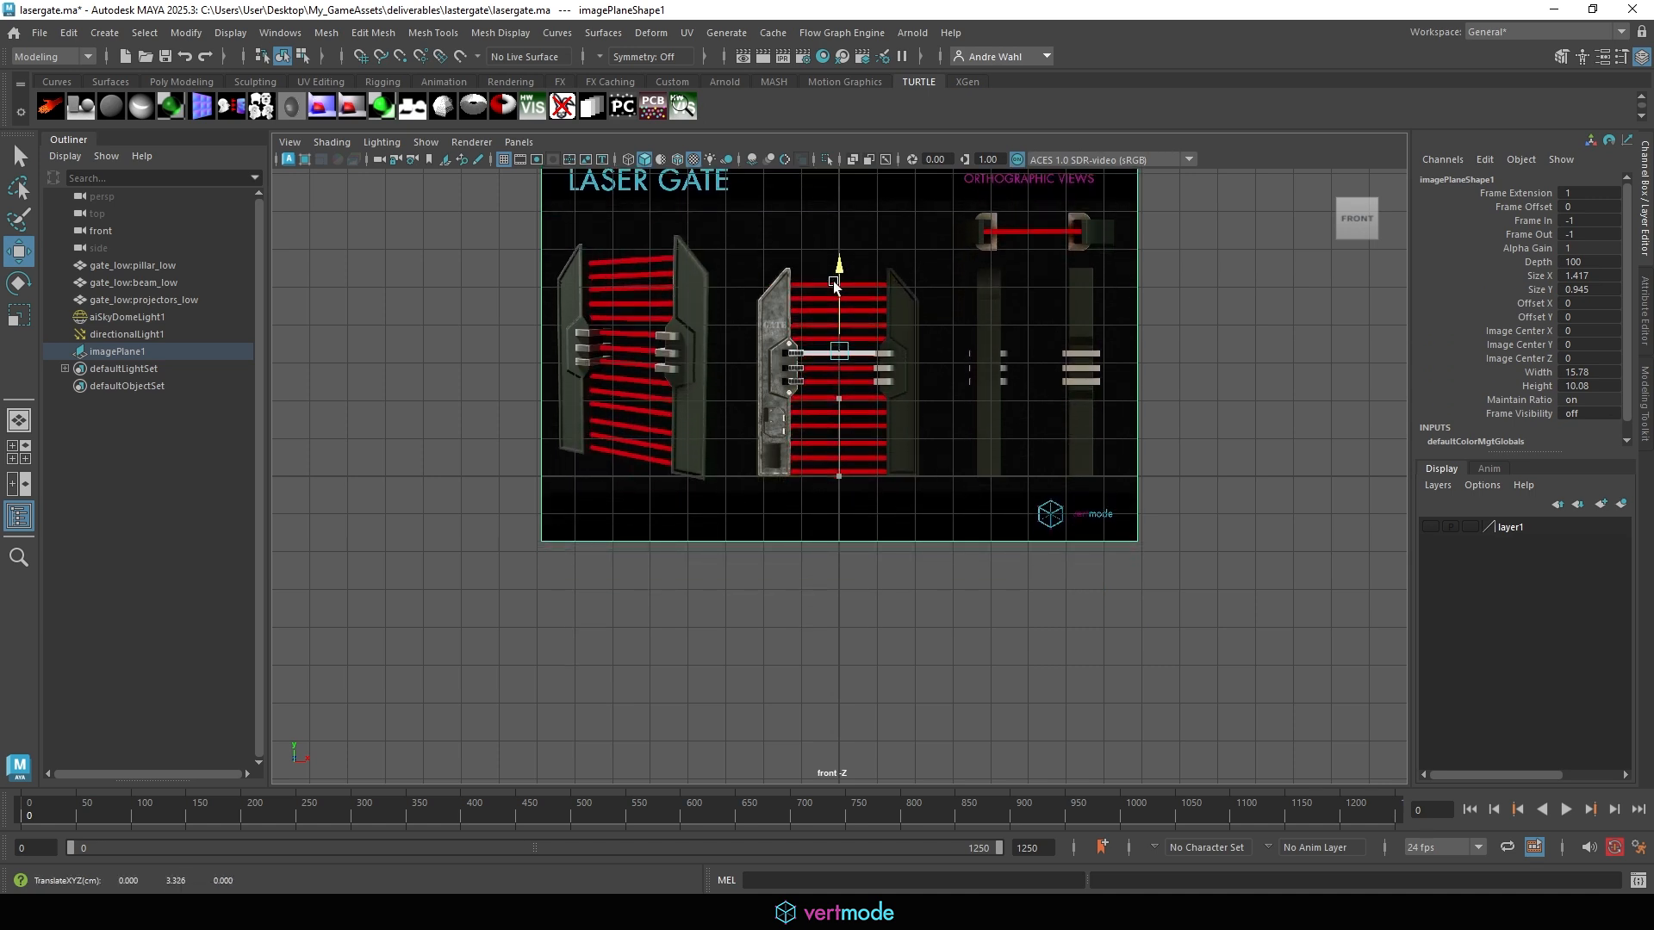
pyautogui.scroll(10, 833, 281)
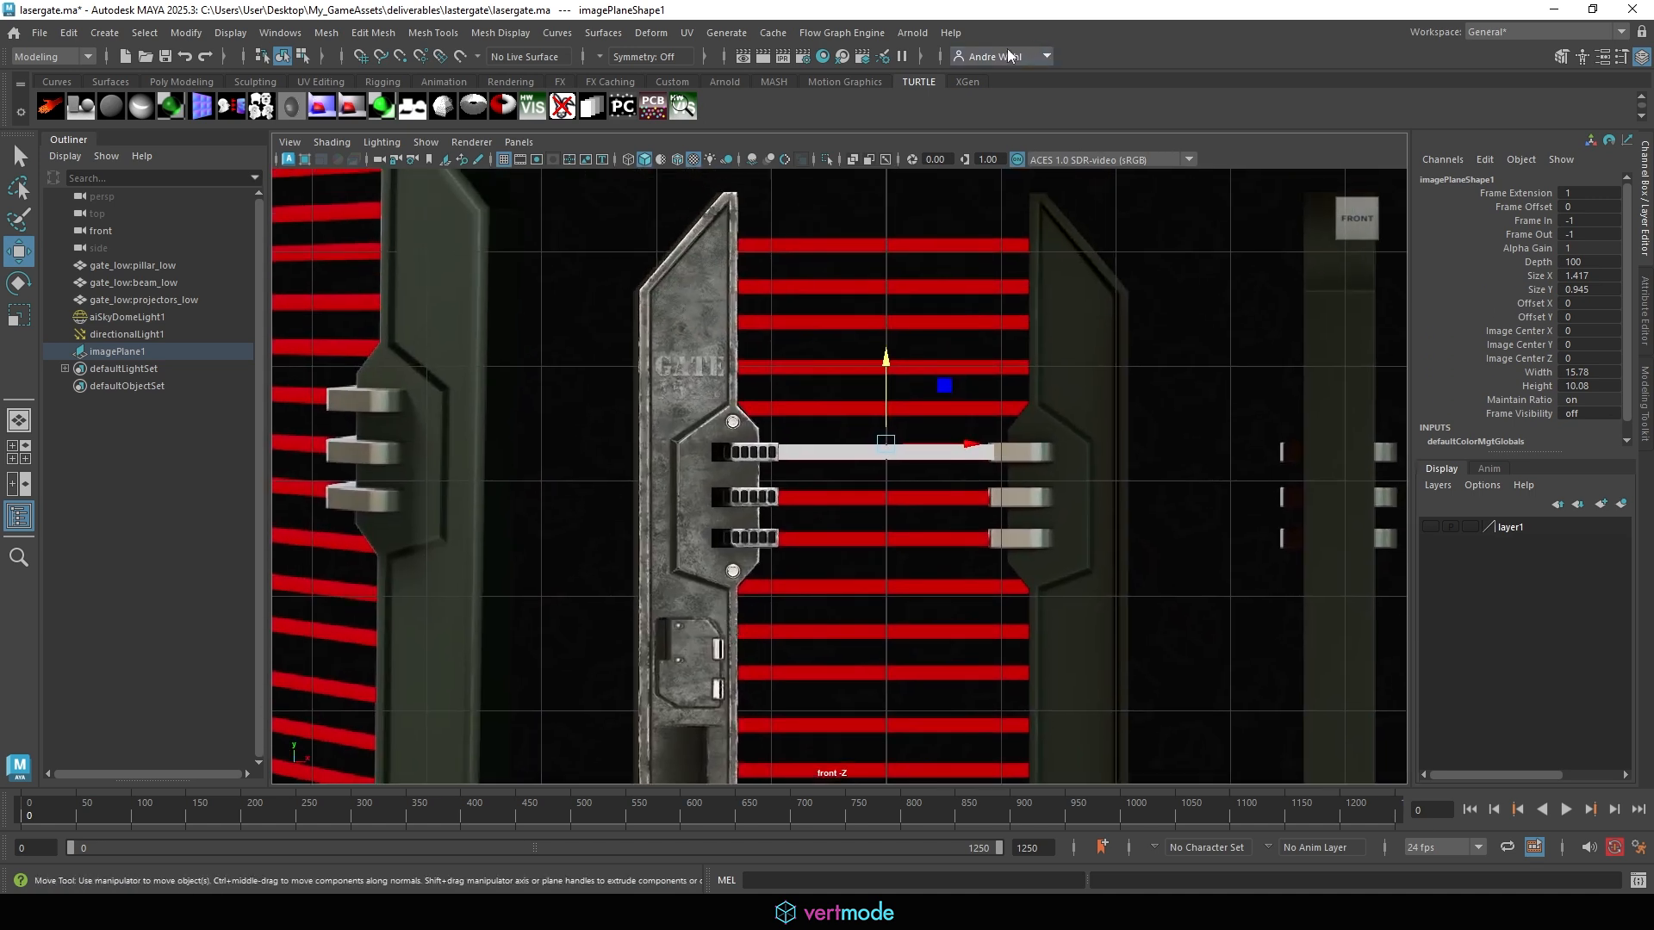
pyautogui.click(852, 159)
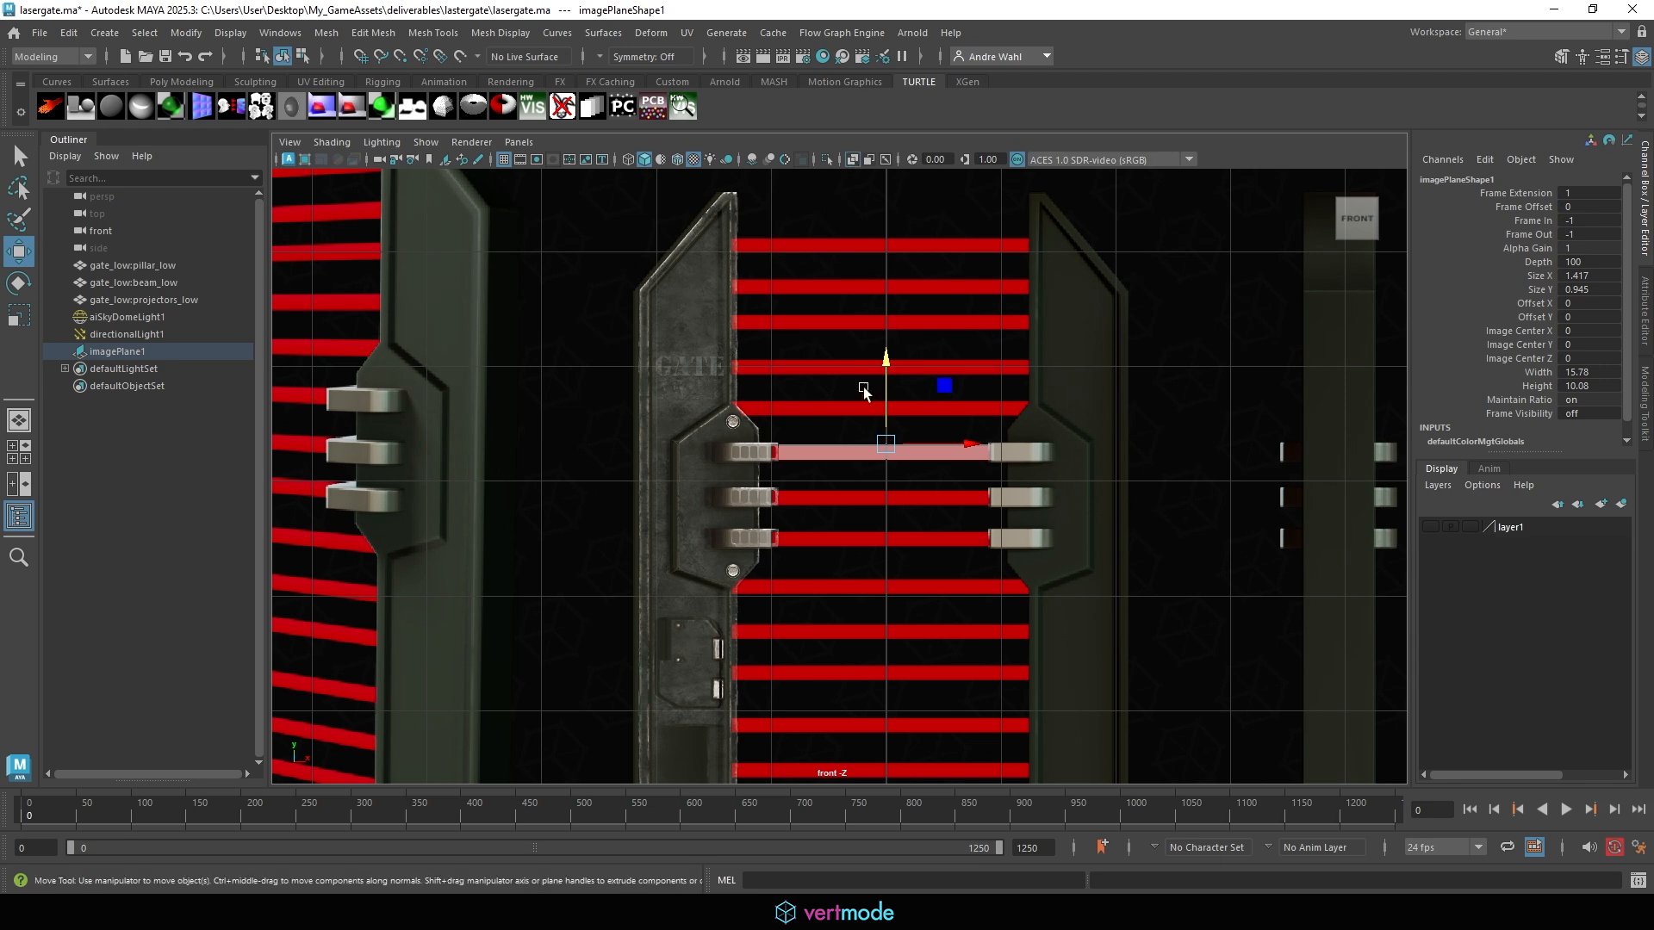
pyautogui.moveTo(886, 360); pyautogui.dragTo(886, 356)
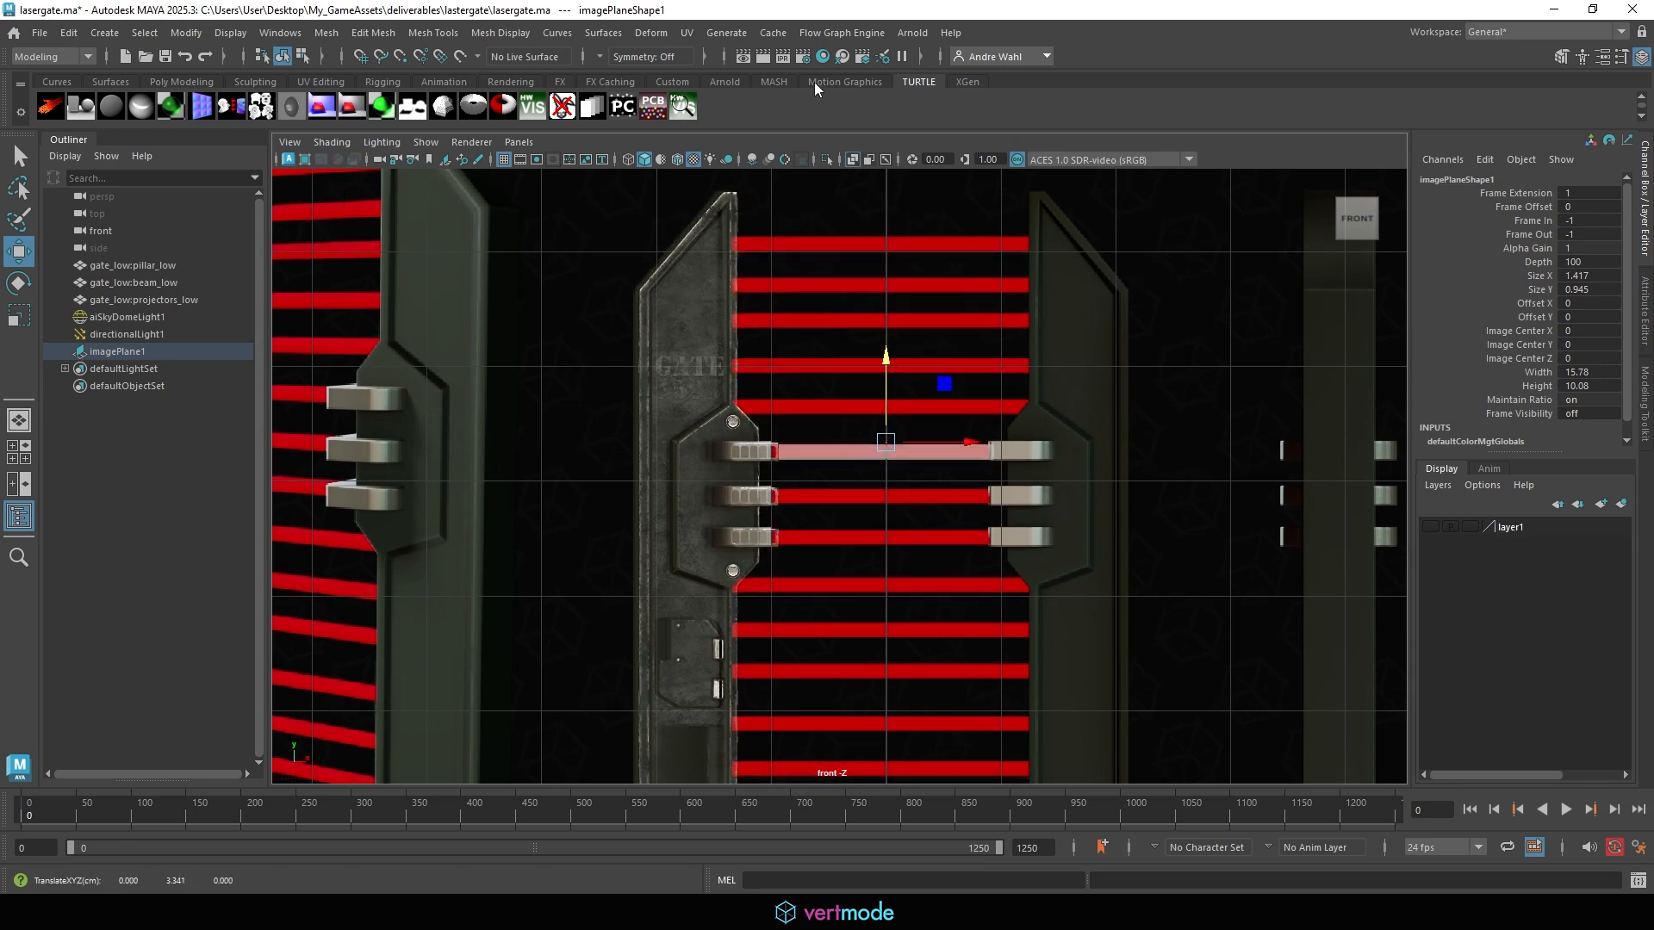
pyautogui.click(852, 159)
pyautogui.scroll(-10, 931, 258)
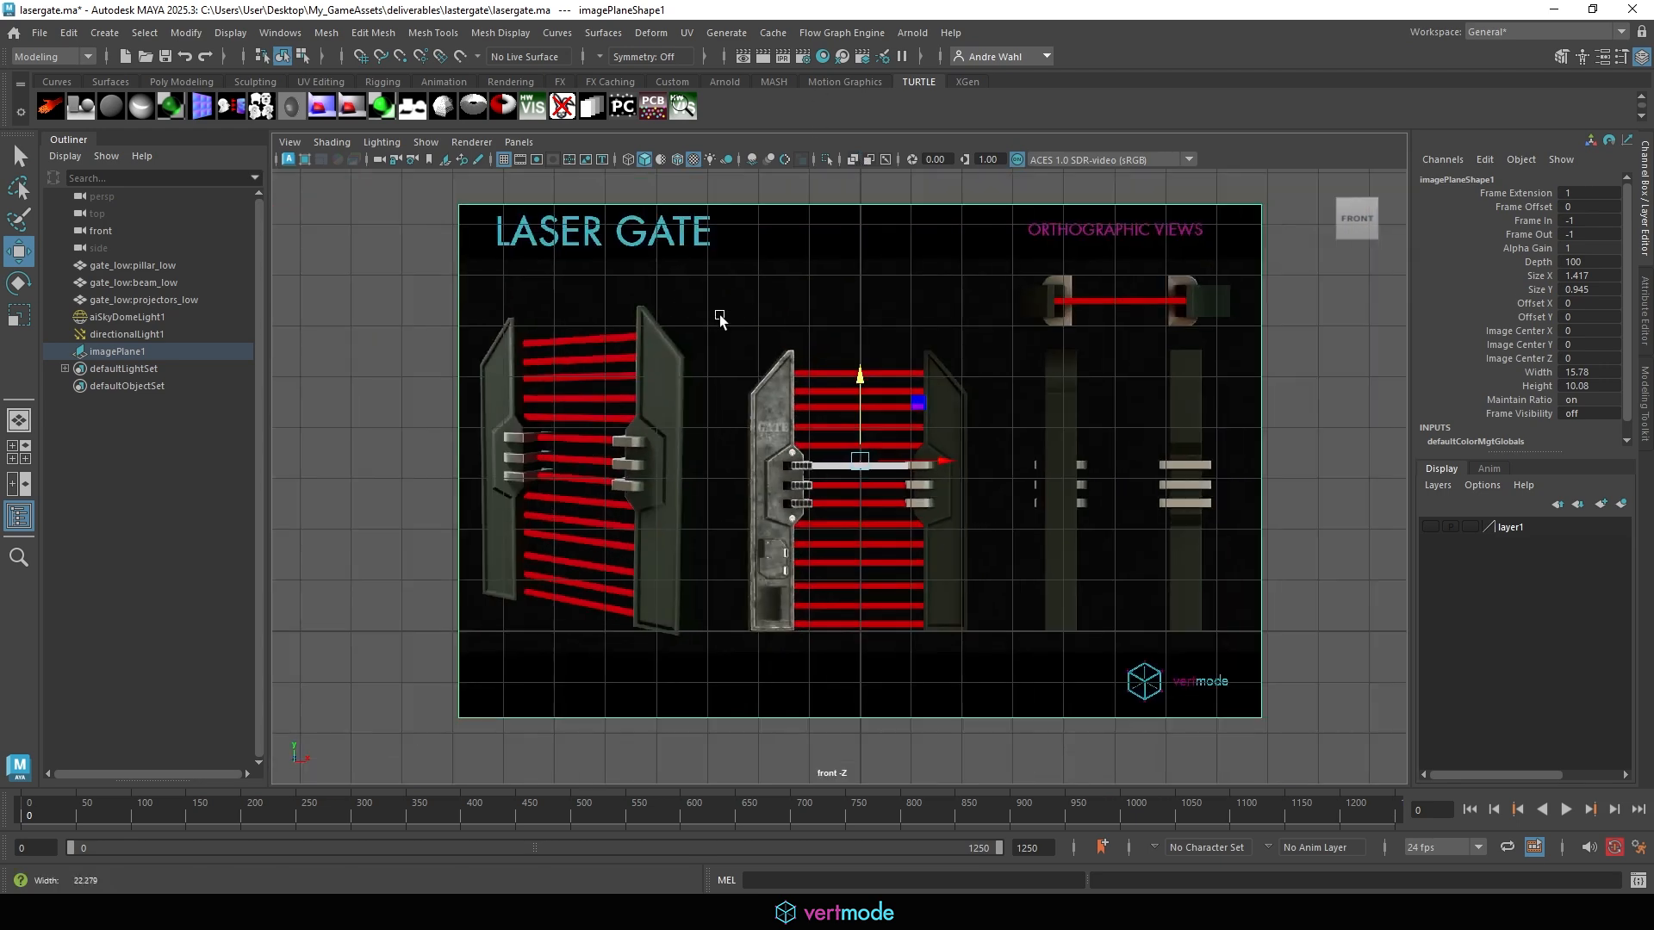
pyautogui.scroll(3, 614, 364)
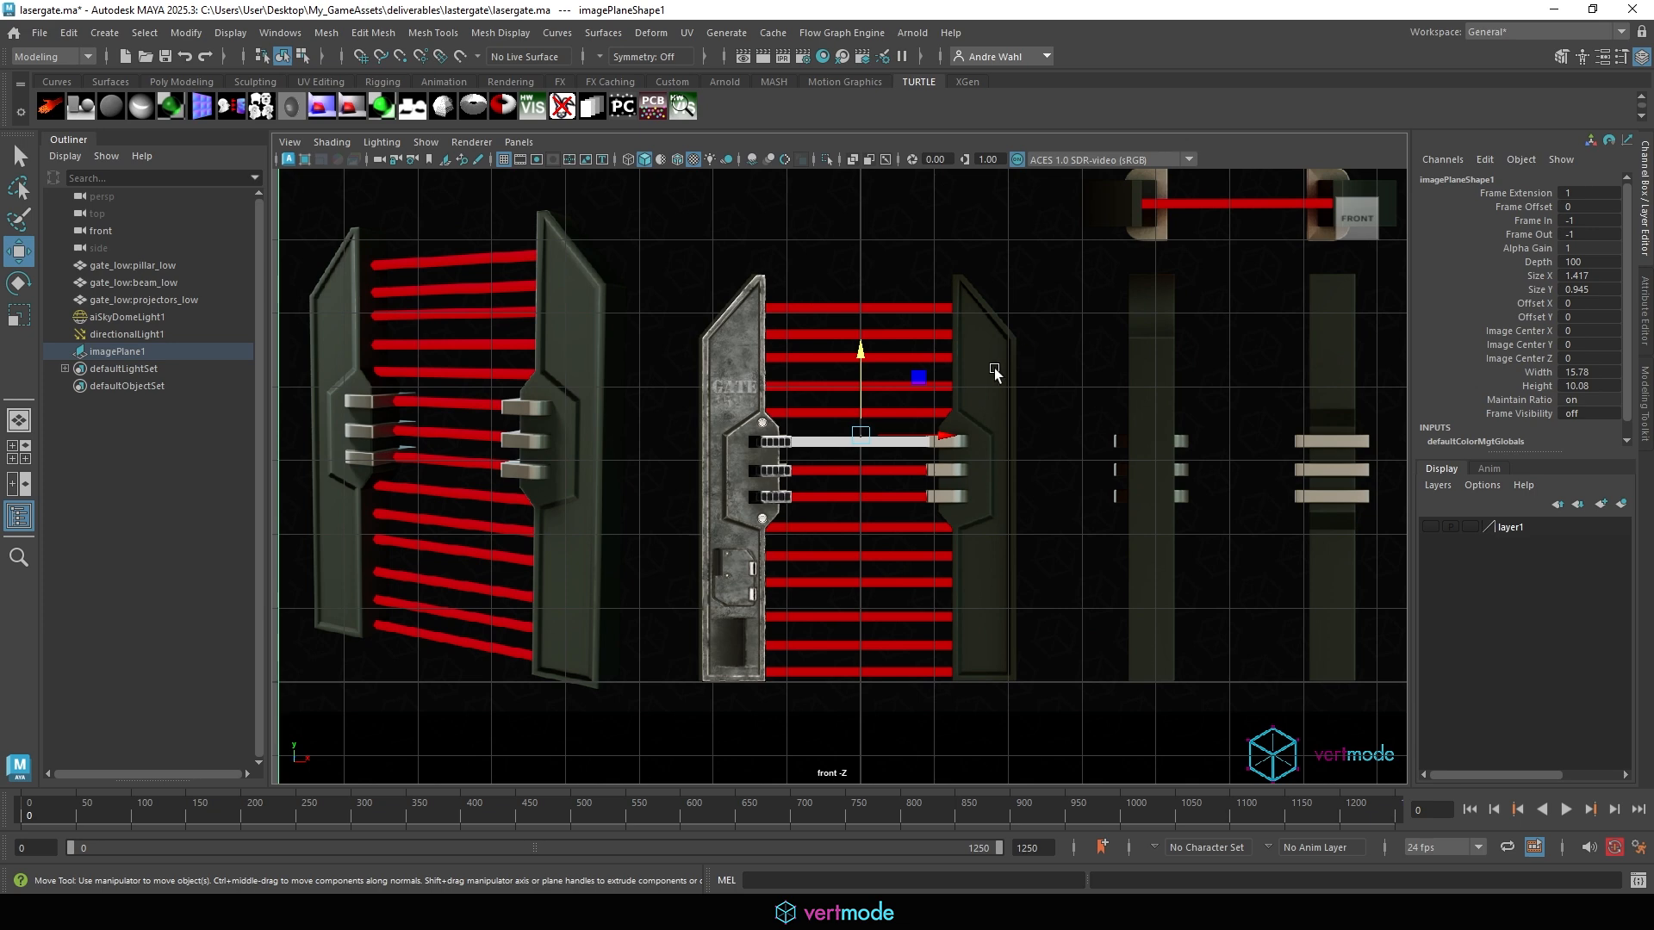
pyautogui.press('space')
pyautogui.press('space')
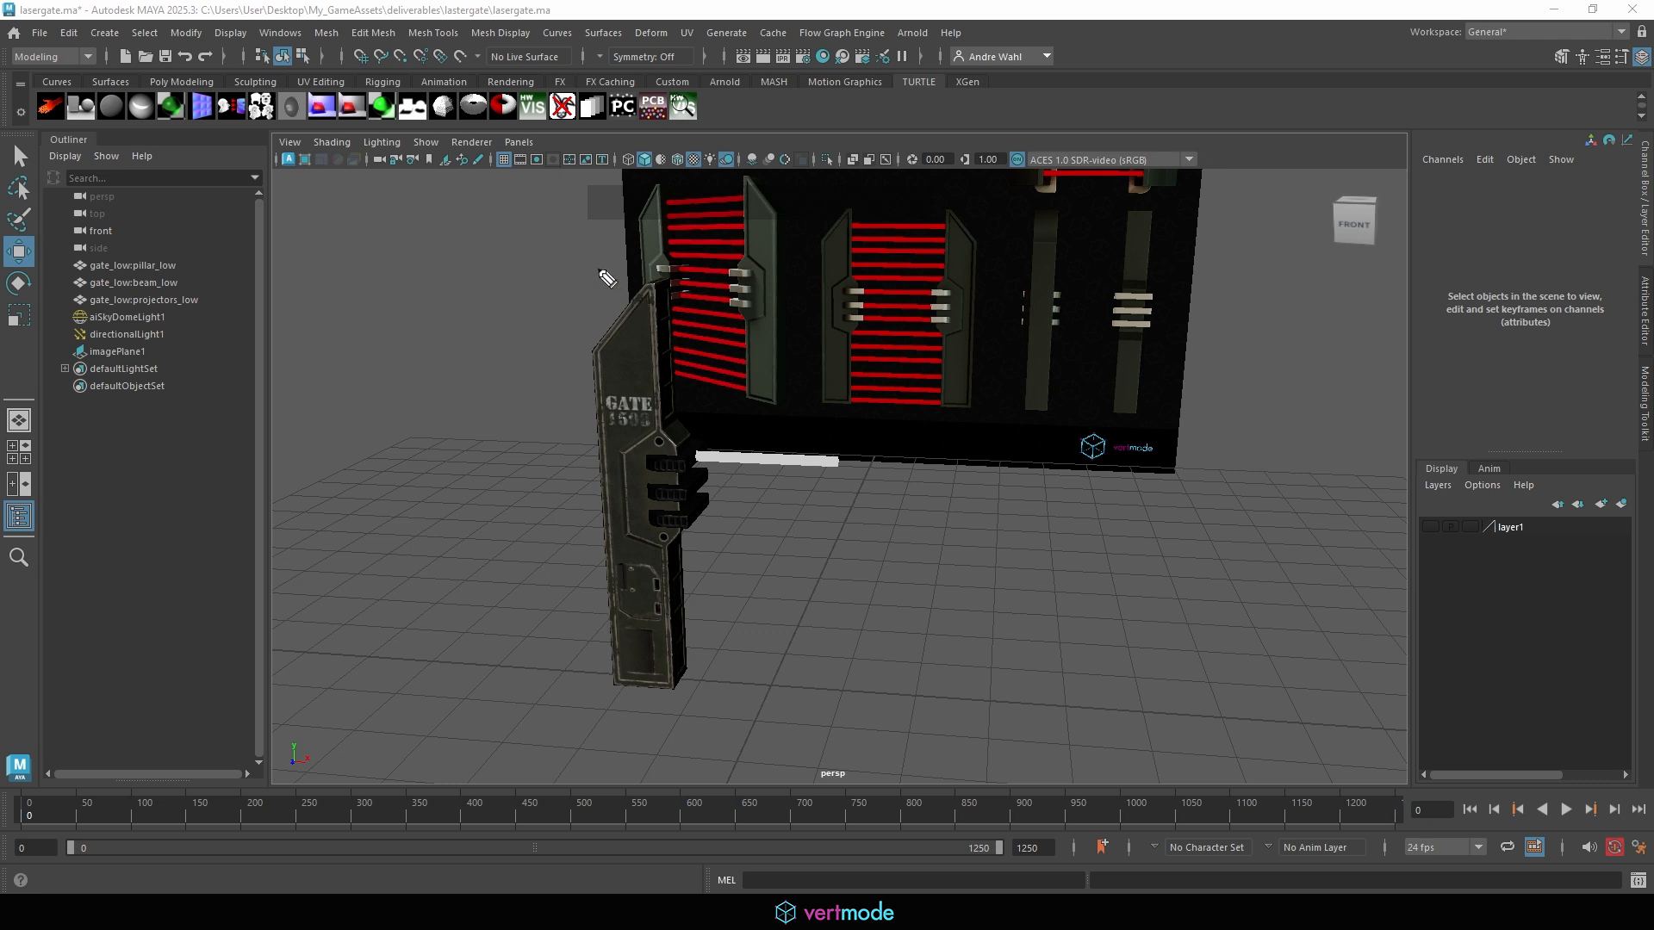
pyautogui.click(506, 294)
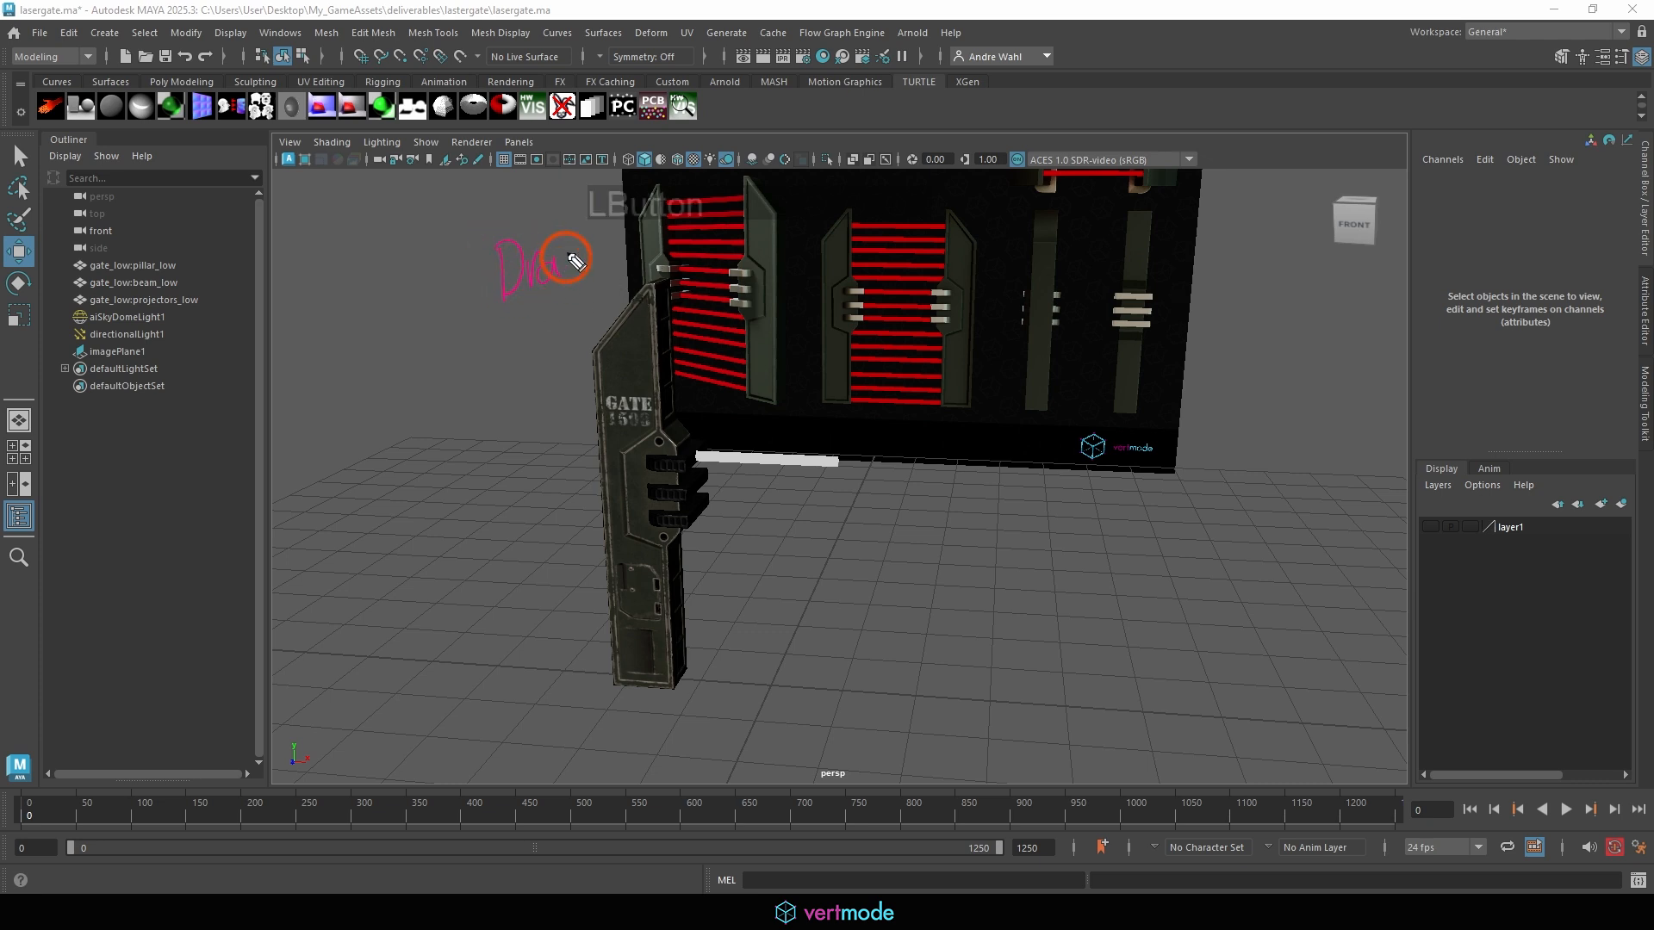
pyautogui.moveTo(566, 257)
pyautogui.mouseDown()
pyautogui.moveTo(654, 259)
pyautogui.moveTo(675, 229)
pyautogui.moveTo(717, 257)
pyautogui.mouseUp()
pyautogui.moveTo(530, 307); pyautogui.dragTo(809, 254)
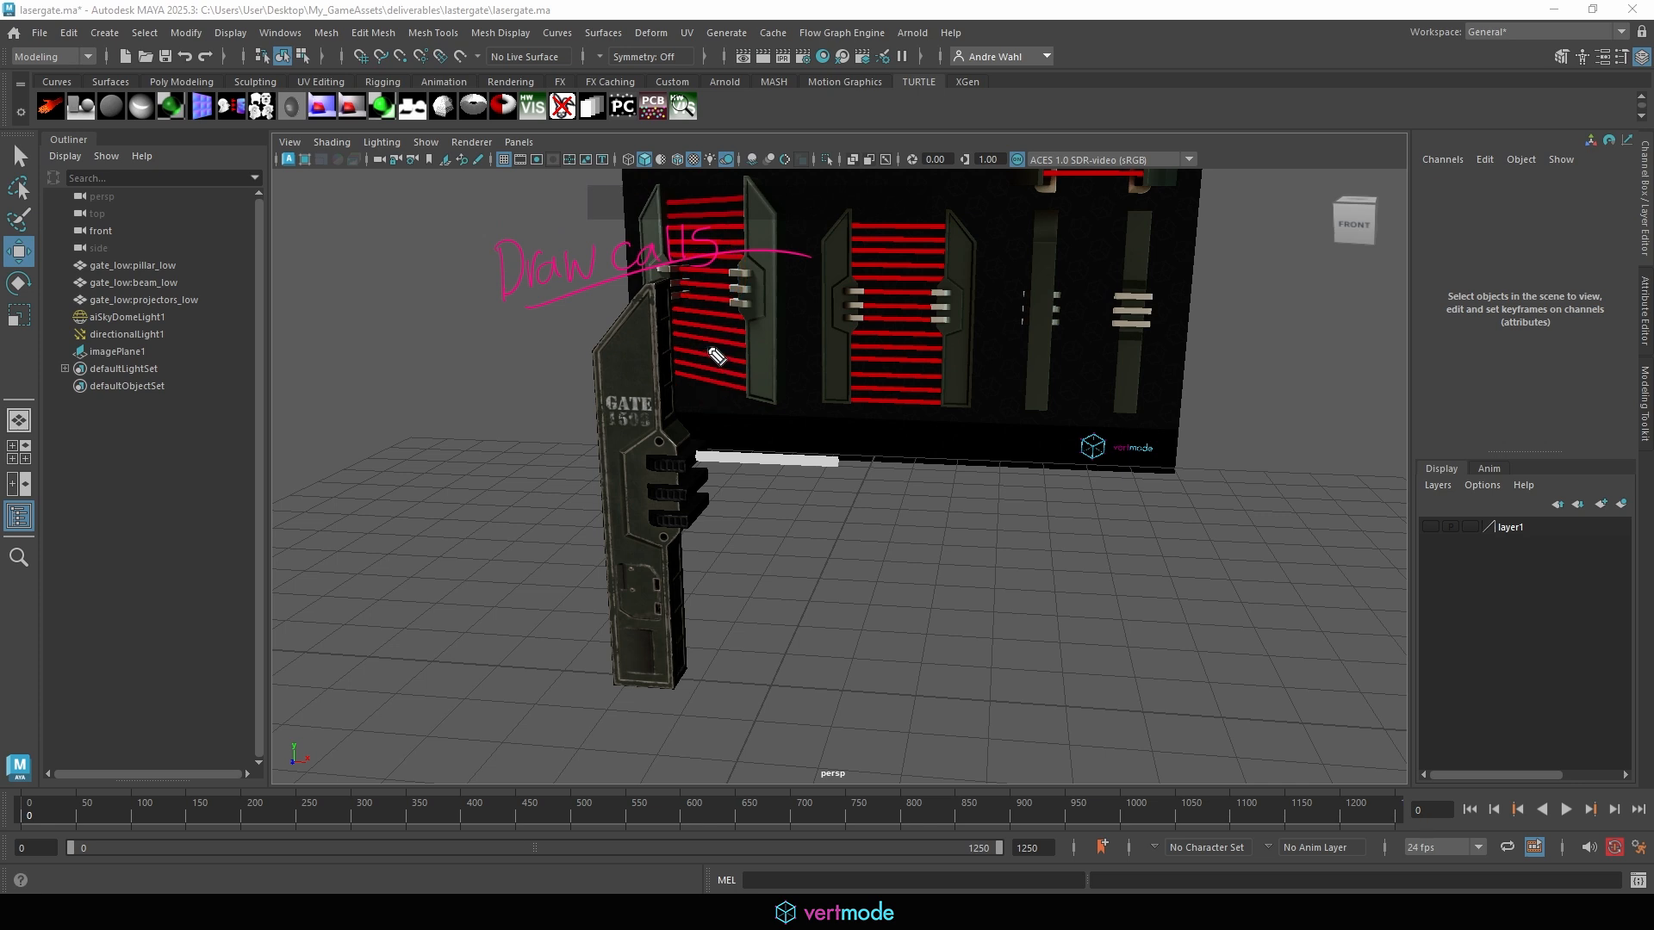
pyautogui.click(319, 353)
pyautogui.moveTo(344, 375); pyautogui.dragTo(361, 372)
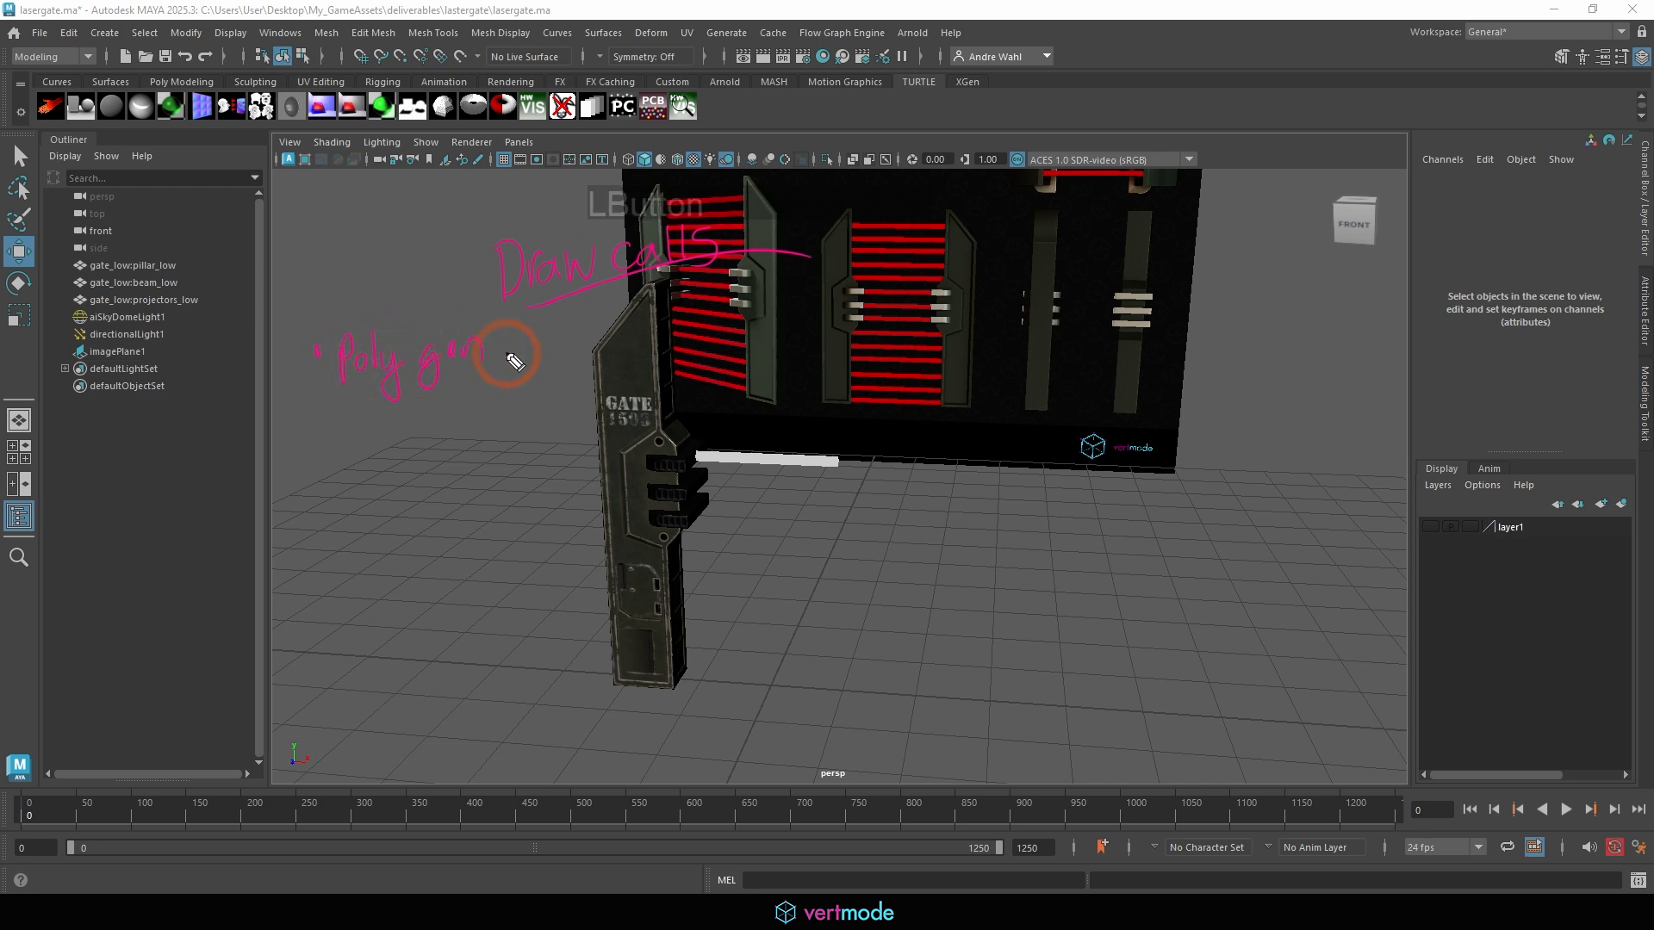
pyautogui.moveTo(513, 354)
pyautogui.mouseDown()
pyautogui.moveTo(521, 334)
pyautogui.moveTo(585, 349)
pyautogui.mouseUp()
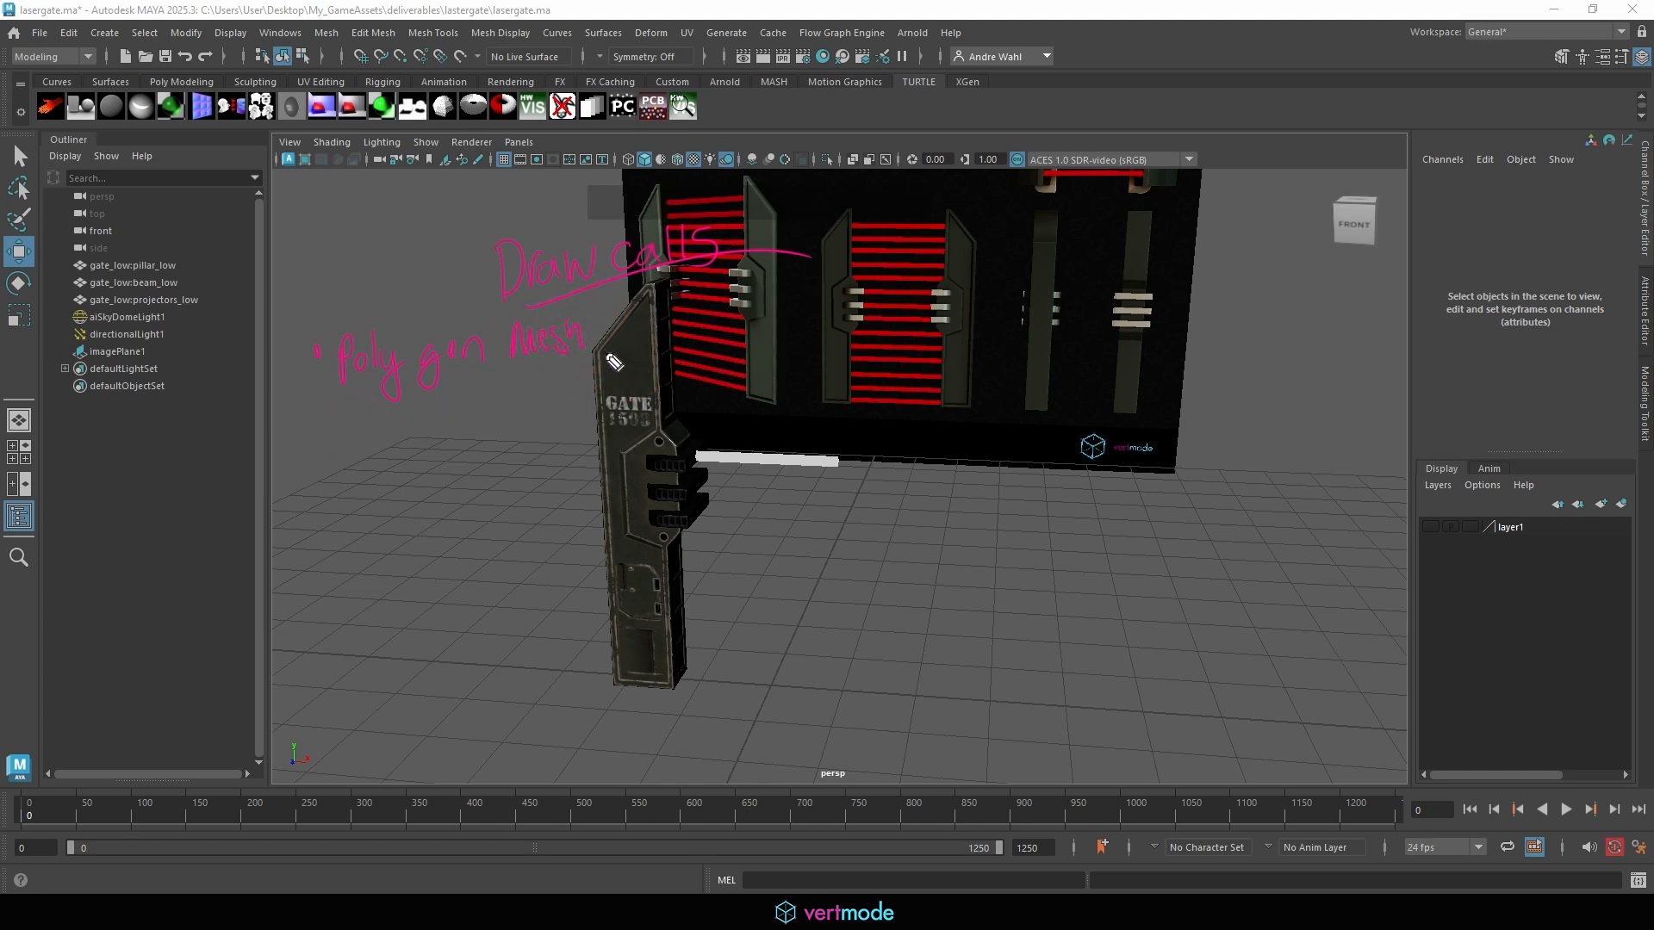
pyautogui.moveTo(623, 350); pyautogui.dragTo(624, 376)
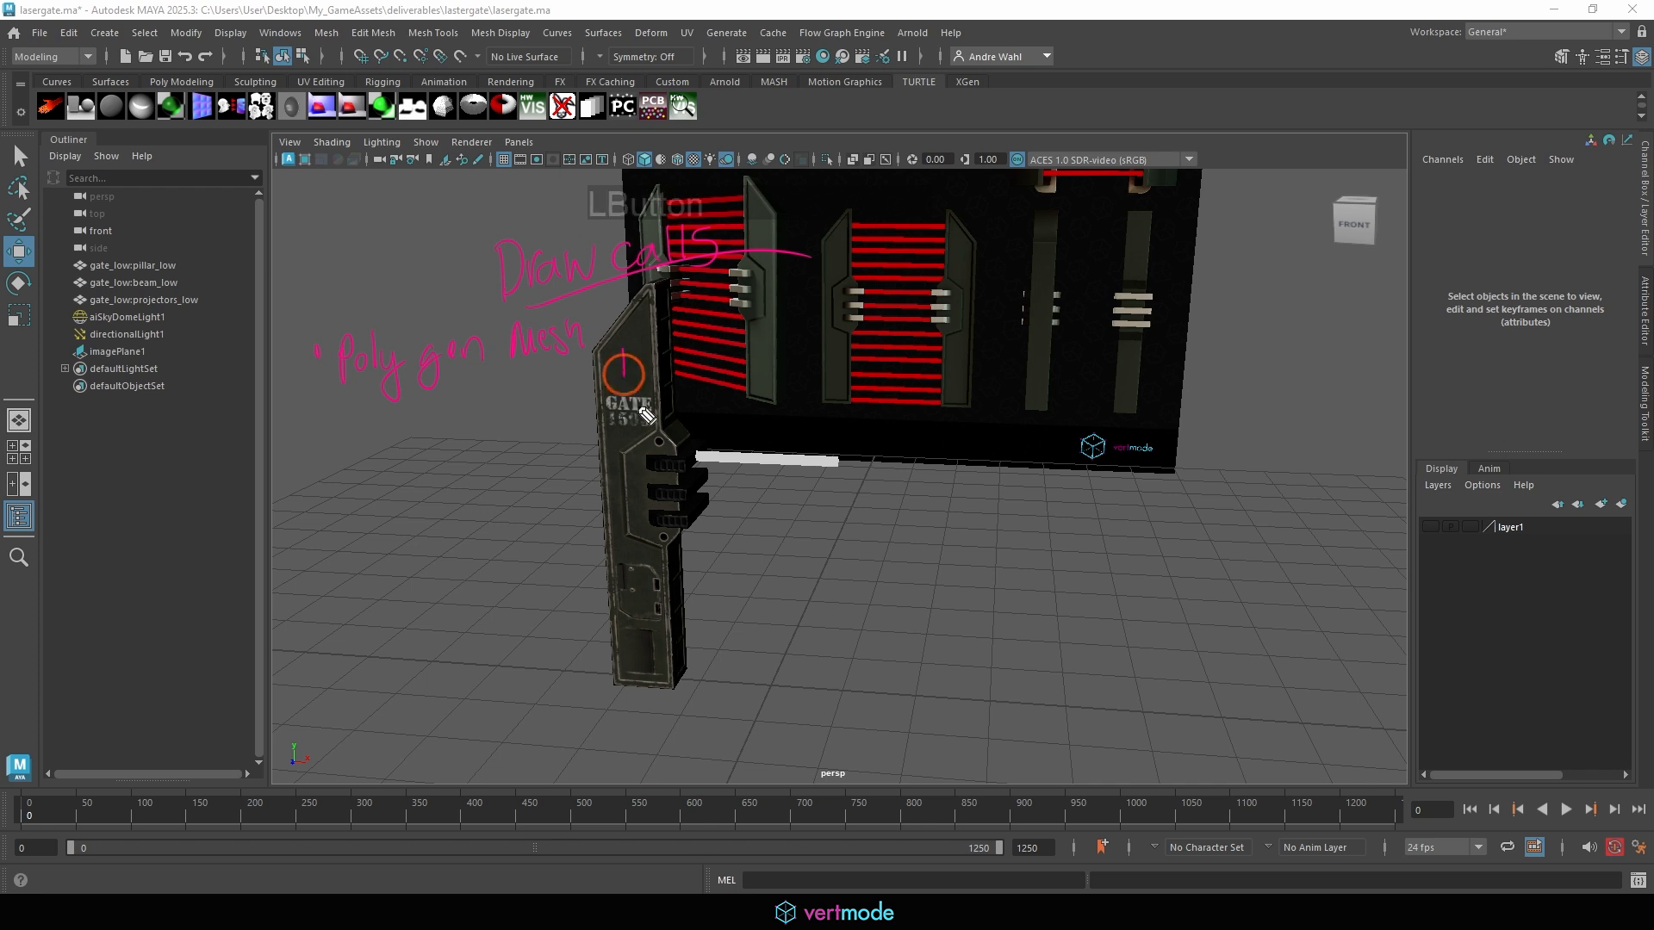
pyautogui.moveTo(664, 464); pyautogui.dragTo(681, 471)
pyautogui.moveTo(739, 453); pyautogui.dragTo(739, 467)
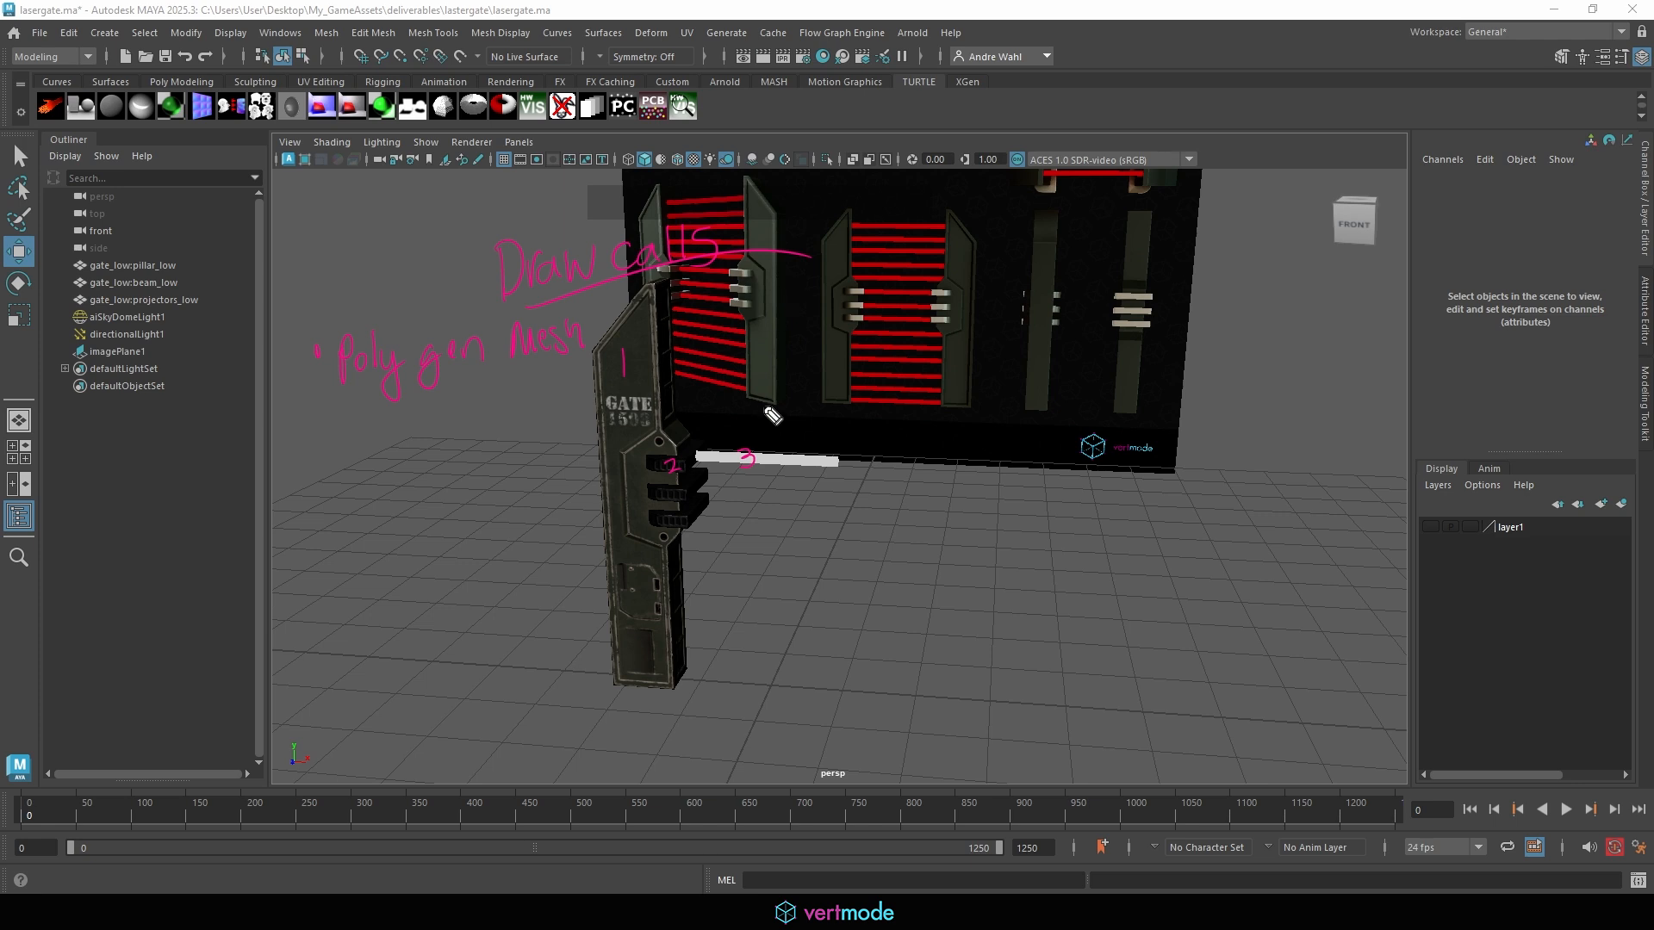
pyautogui.click(343, 431)
pyautogui.moveTo(389, 430); pyautogui.dragTo(506, 414)
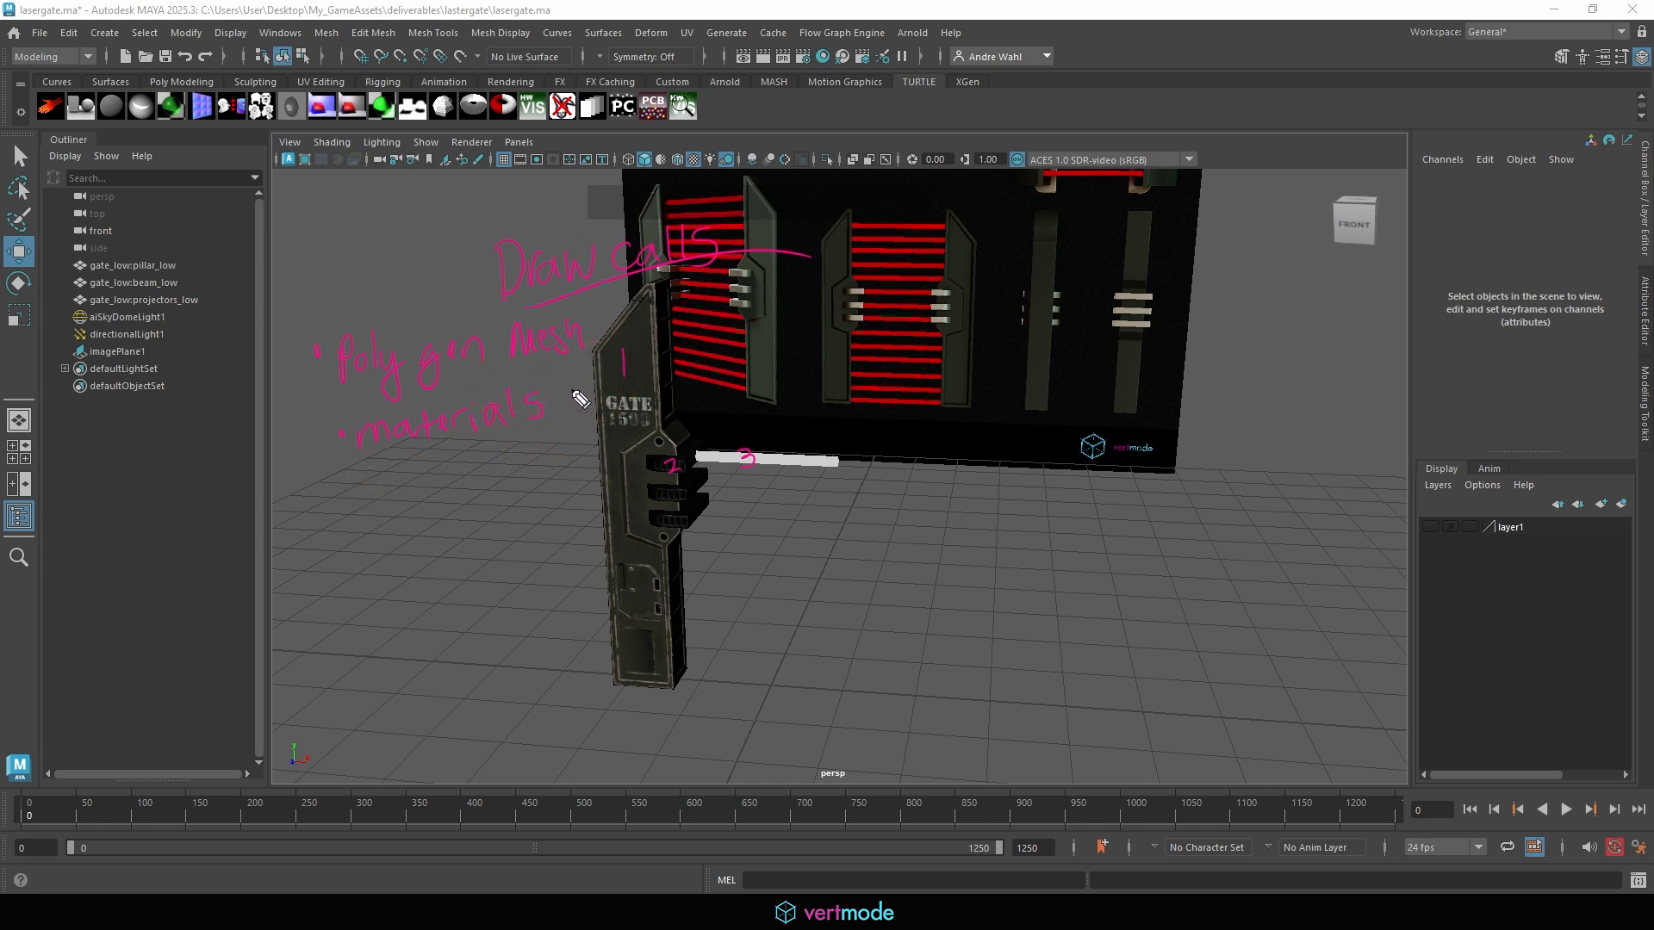
pyautogui.moveTo(678, 405)
pyautogui.mouseDown()
pyautogui.moveTo(617, 483)
pyautogui.moveTo(693, 398)
pyautogui.moveTo(777, 417)
pyautogui.moveTo(785, 457)
pyautogui.mouseUp()
pyautogui.moveTo(772, 443); pyautogui.dragTo(790, 437)
pyautogui.moveTo(733, 385)
pyautogui.mouseDown()
pyautogui.moveTo(670, 362)
pyautogui.moveTo(689, 380)
pyautogui.mouseUp()
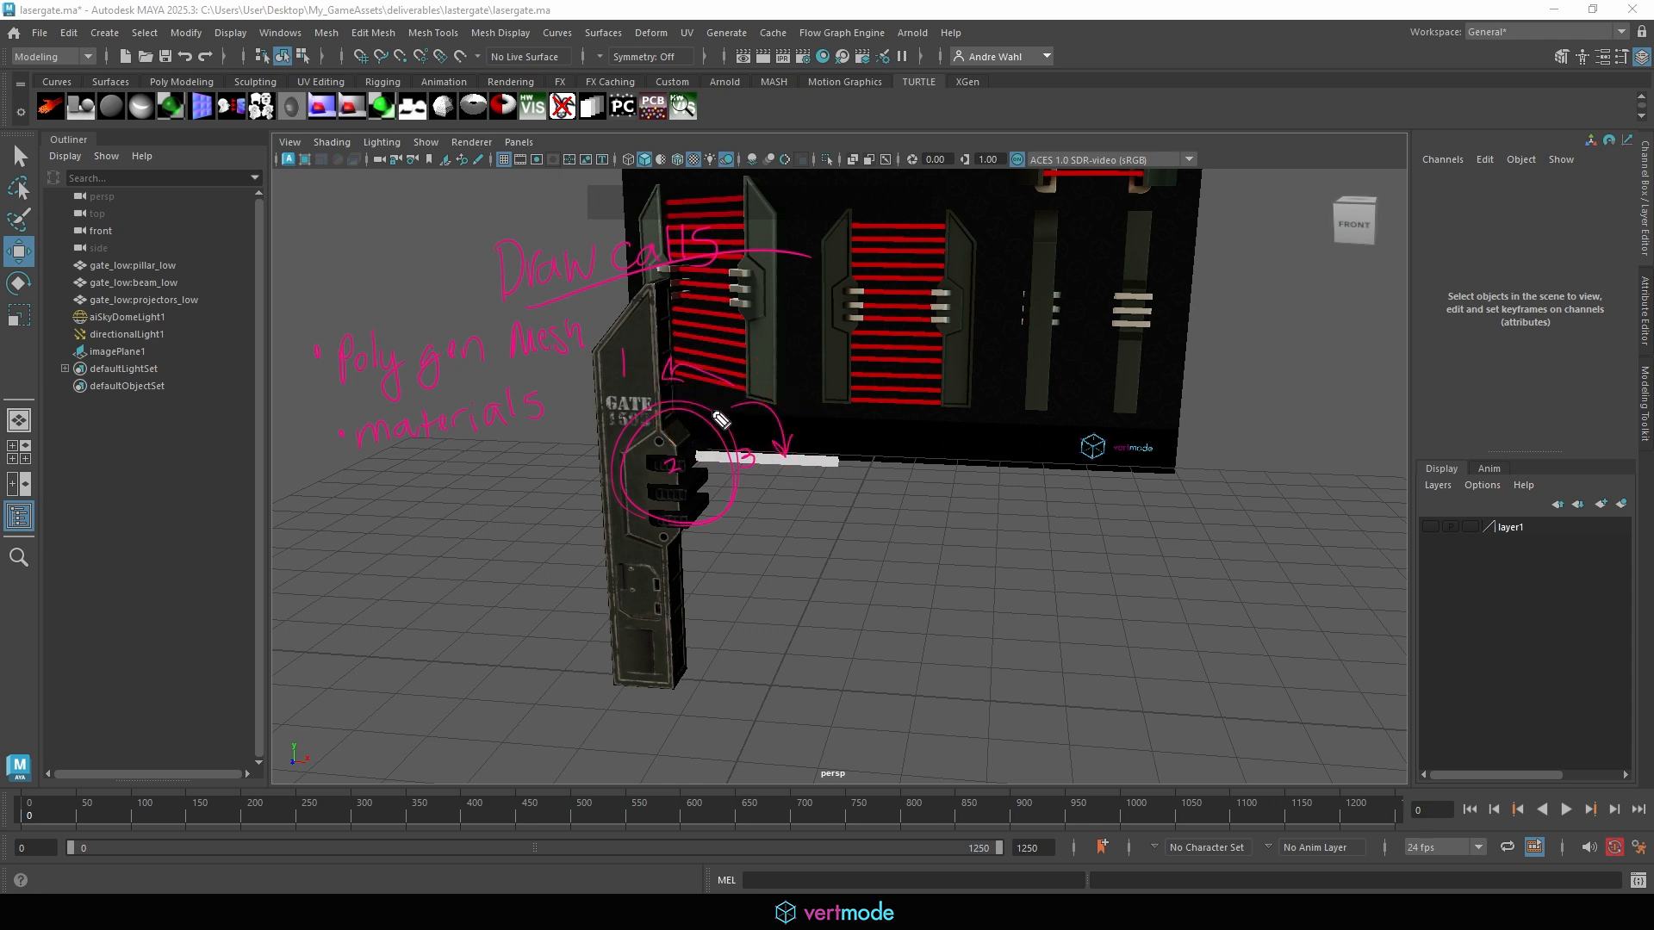
pyautogui.click(365, 489)
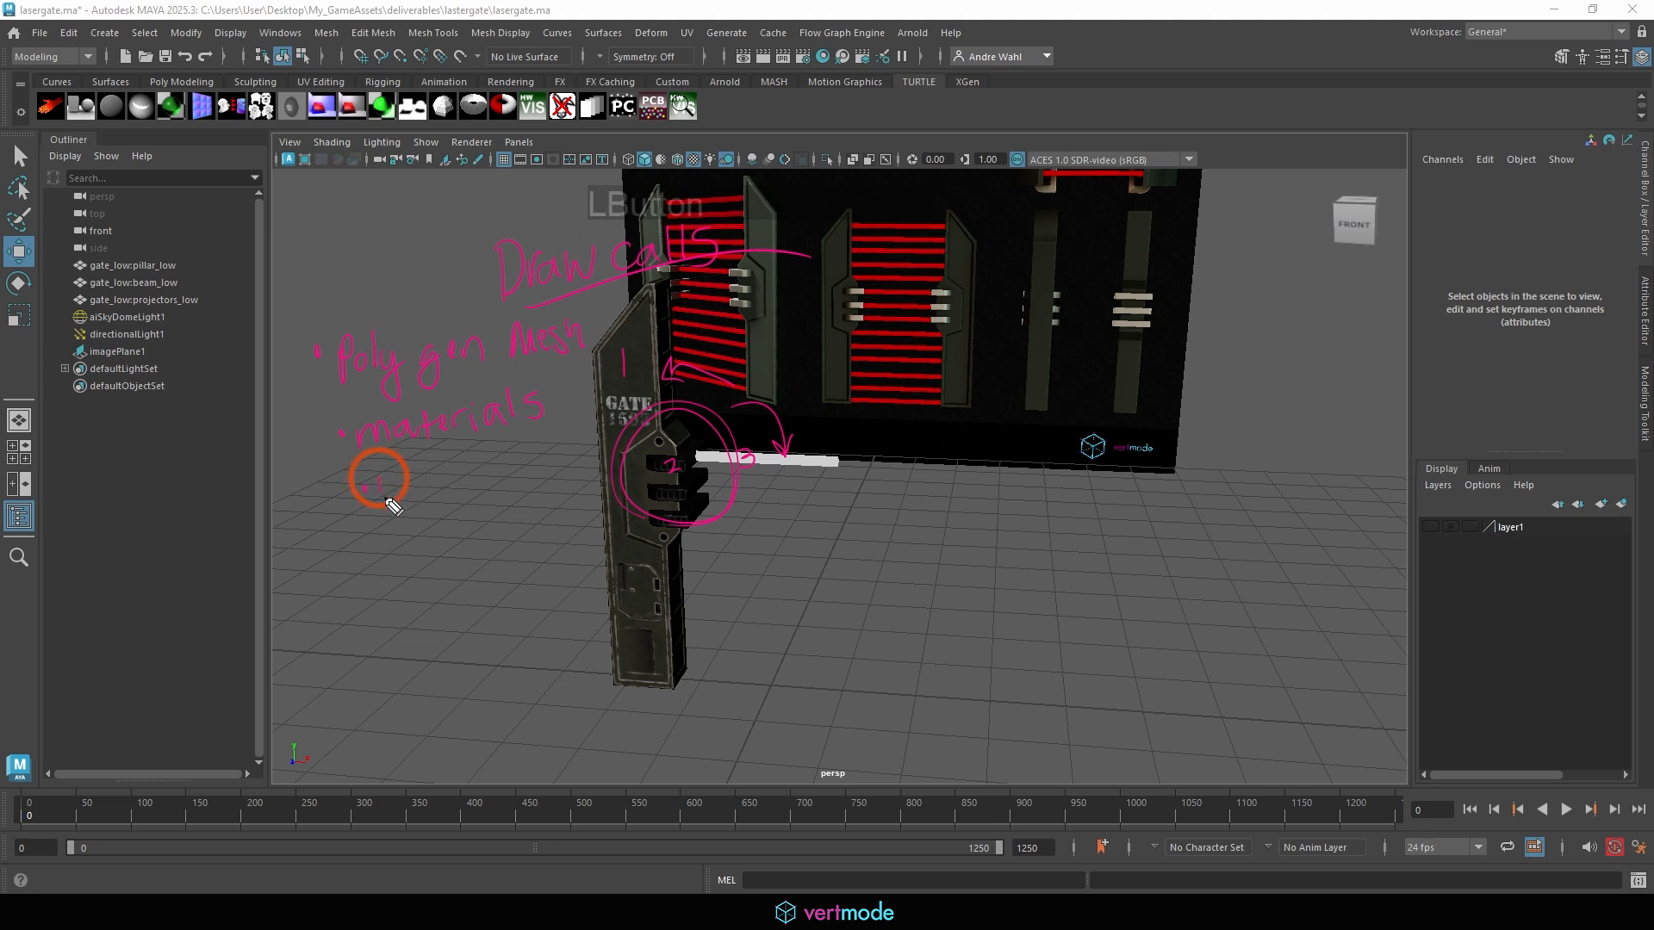
pyautogui.moveTo(384, 484)
pyautogui.mouseDown()
pyautogui.moveTo(474, 487)
pyautogui.moveTo(517, 454)
pyautogui.moveTo(532, 484)
pyautogui.mouseUp()
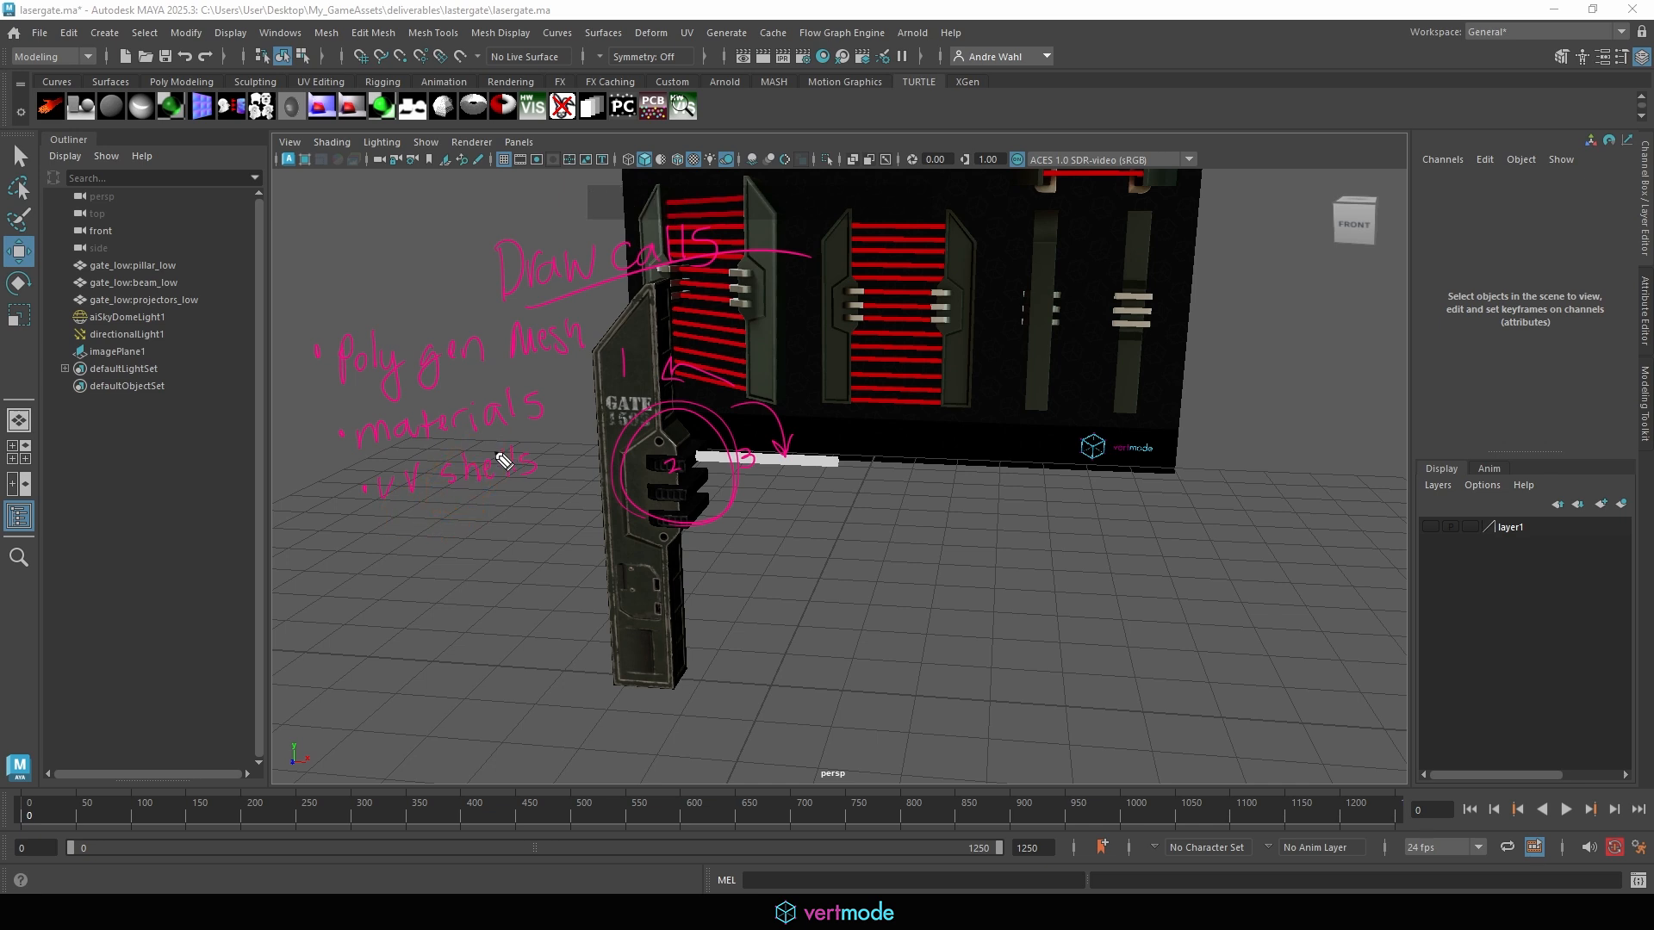
pyautogui.moveTo(429, 490); pyautogui.dragTo(509, 453)
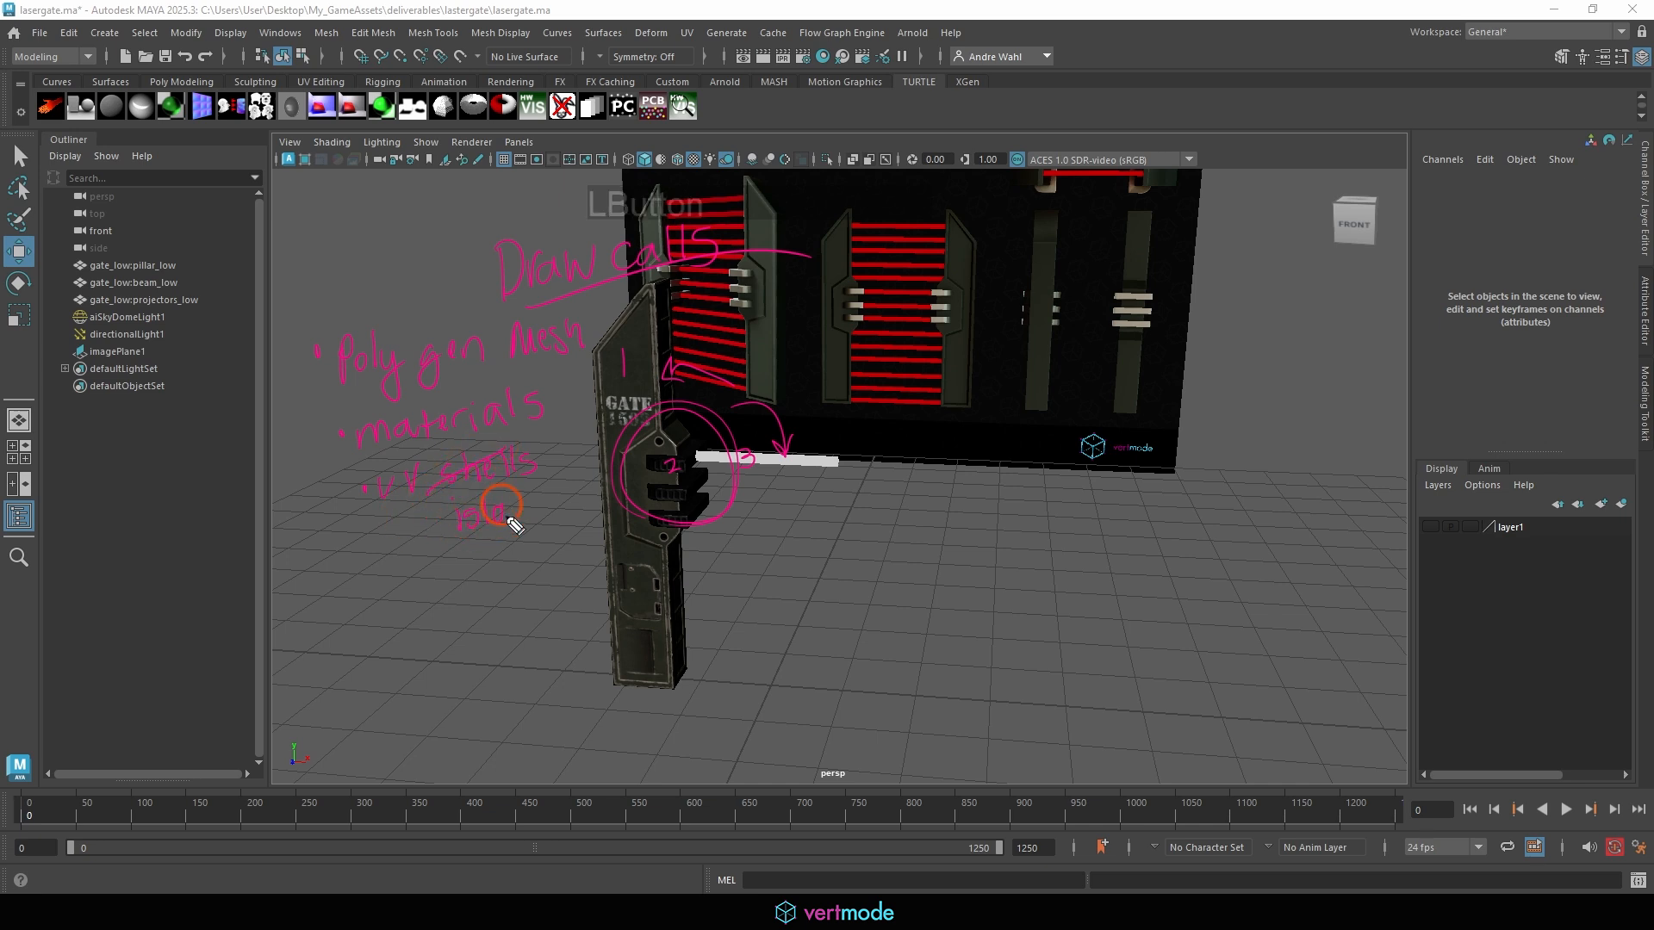
pyautogui.moveTo(511, 521); pyautogui.dragTo(568, 497)
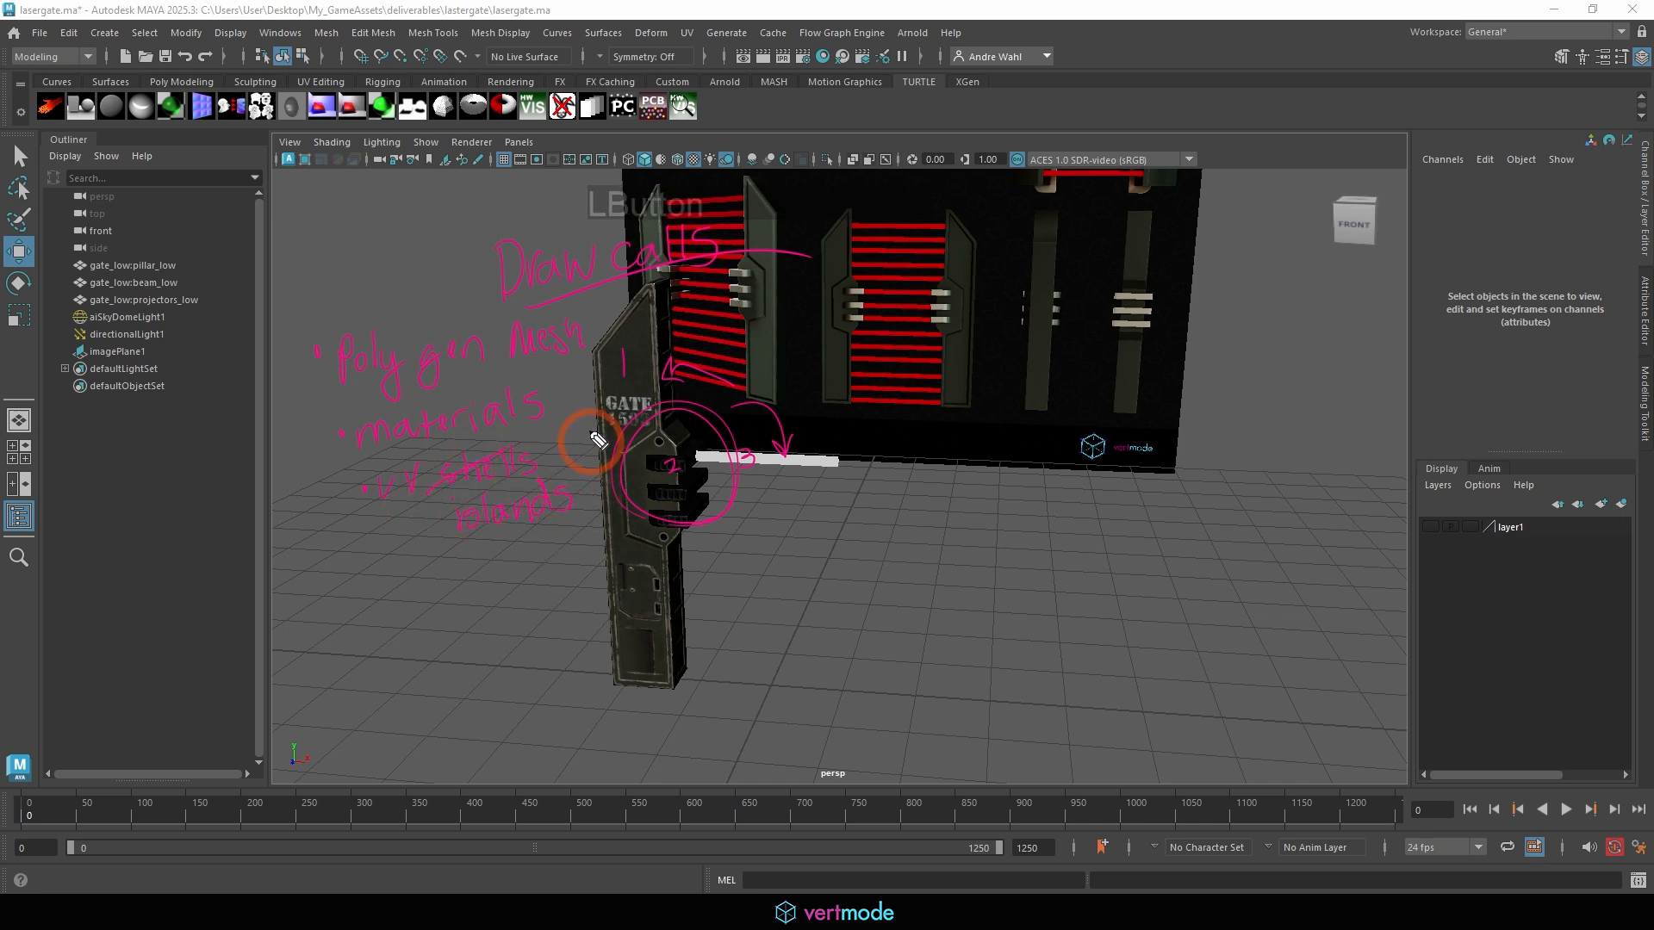
pyautogui.moveTo(318, 453)
pyautogui.mouseDown()
pyautogui.moveTo(317, 417)
pyautogui.moveTo(473, 310)
pyautogui.moveTo(355, 470)
pyautogui.mouseUp()
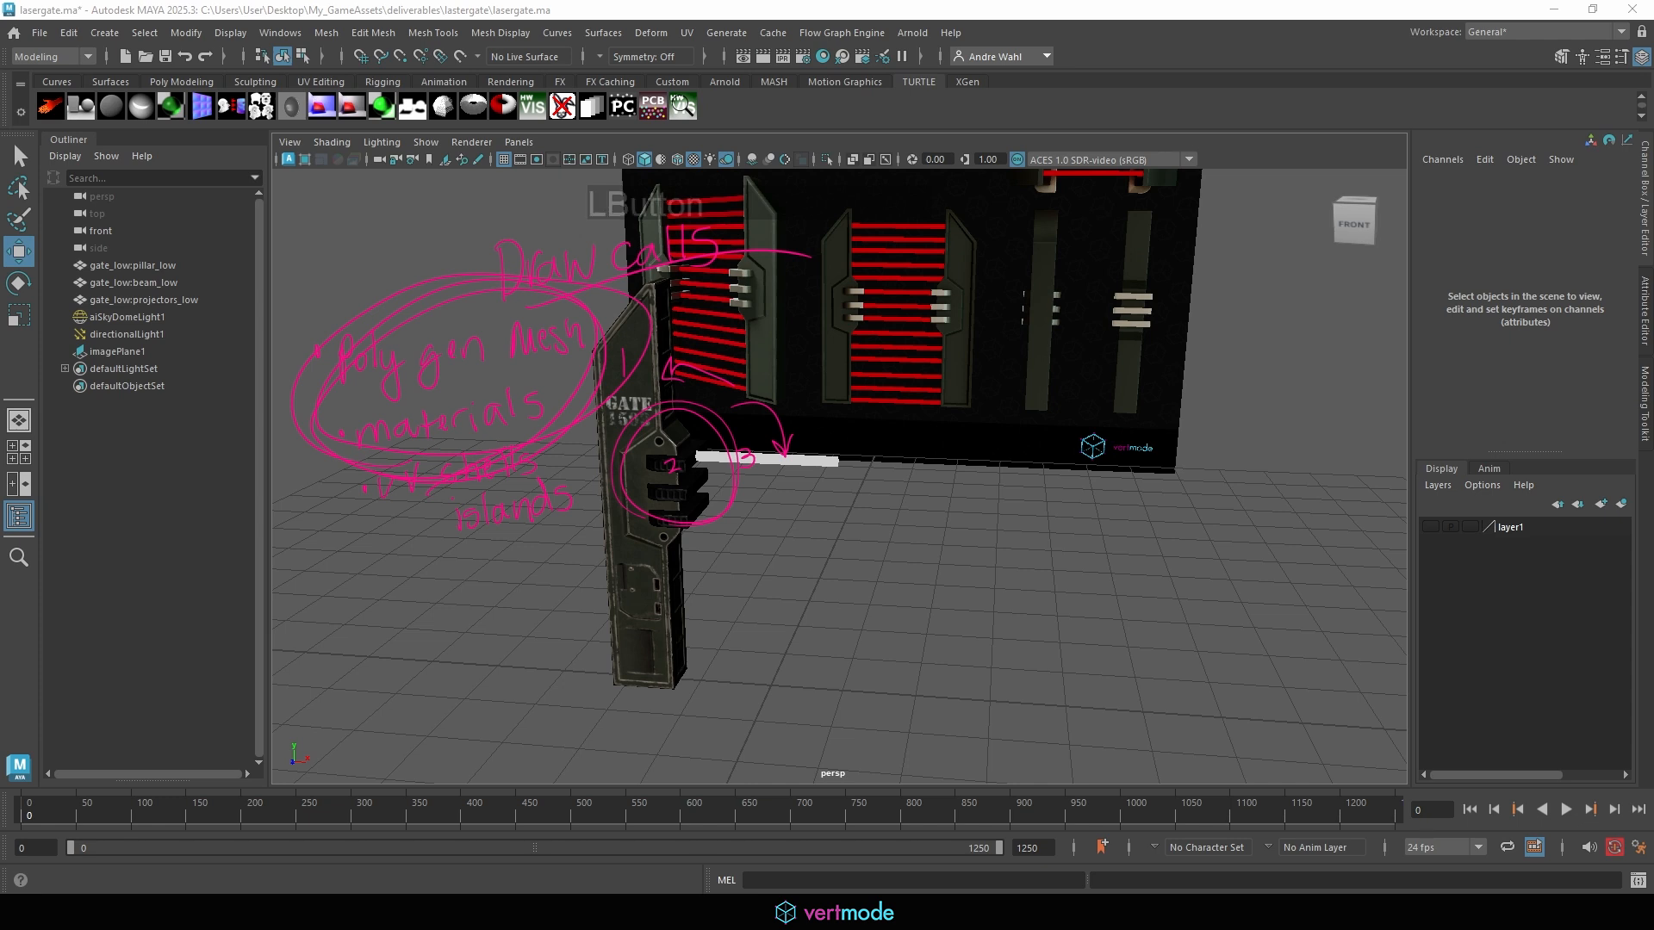
pyautogui.moveTo(349, 313); pyautogui.dragTo(359, 357)
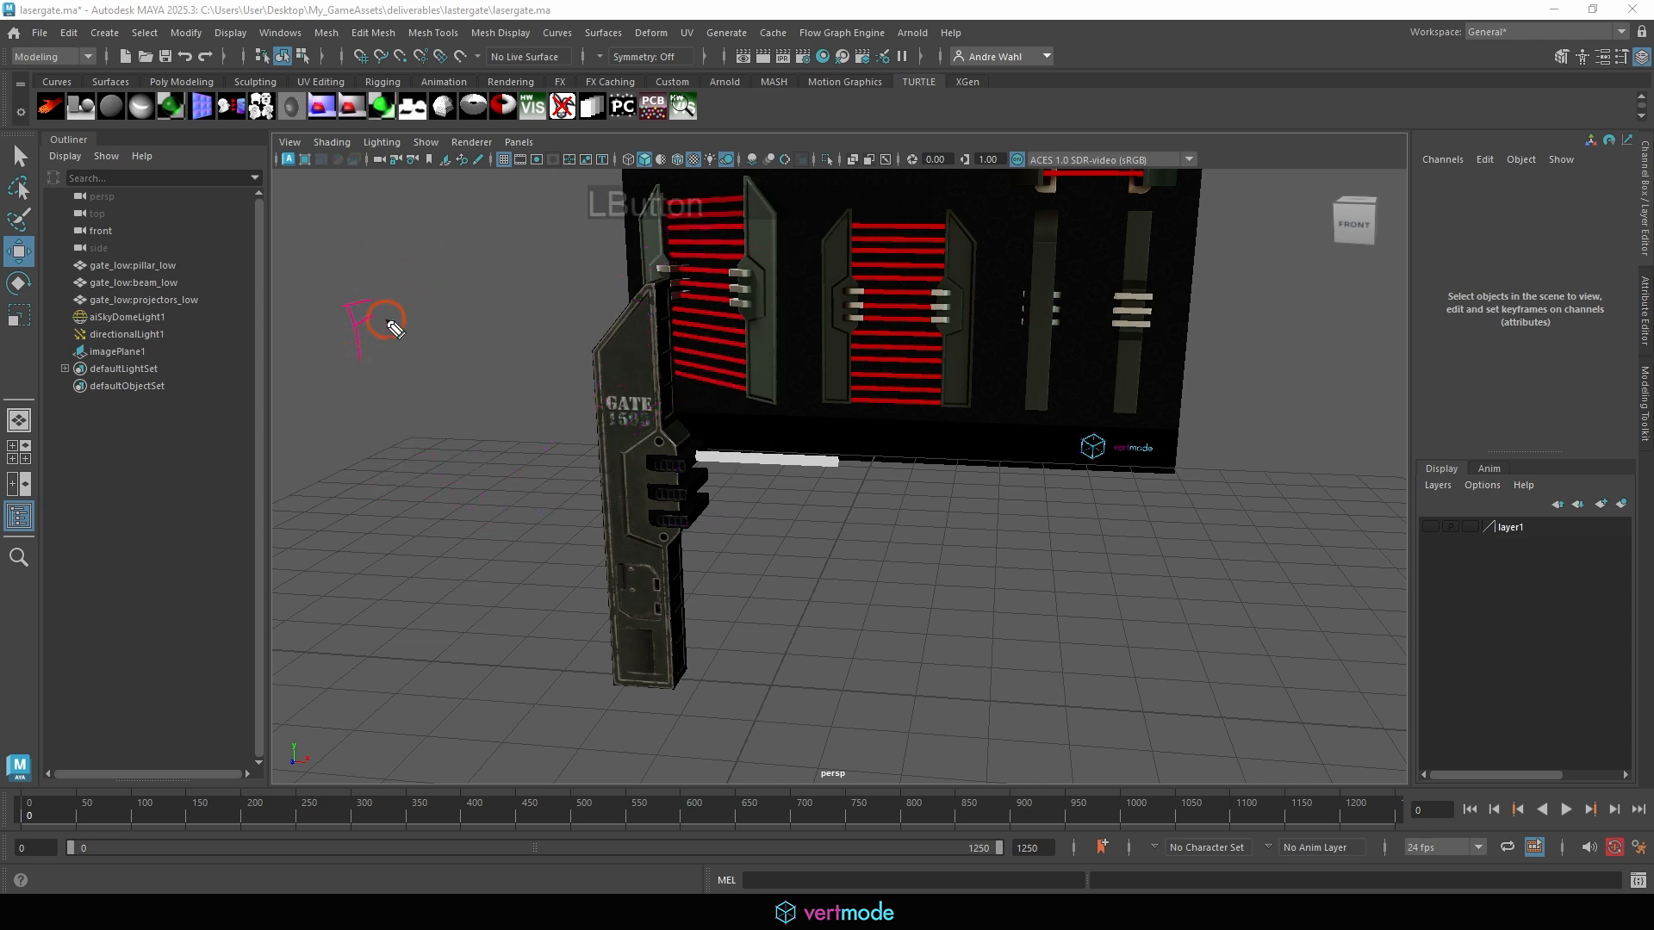
pyautogui.moveTo(503, 310); pyautogui.dragTo(625, 274)
pyautogui.moveTo(872, 368)
pyautogui.mouseDown()
pyautogui.moveTo(887, 370)
pyautogui.moveTo(935, 200)
pyautogui.moveTo(894, 219)
pyautogui.moveTo(965, 409)
pyautogui.mouseUp()
pyautogui.moveTo(758, 484)
pyautogui.mouseDown()
pyautogui.moveTo(764, 446)
pyautogui.moveTo(751, 483)
pyautogui.mouseUp()
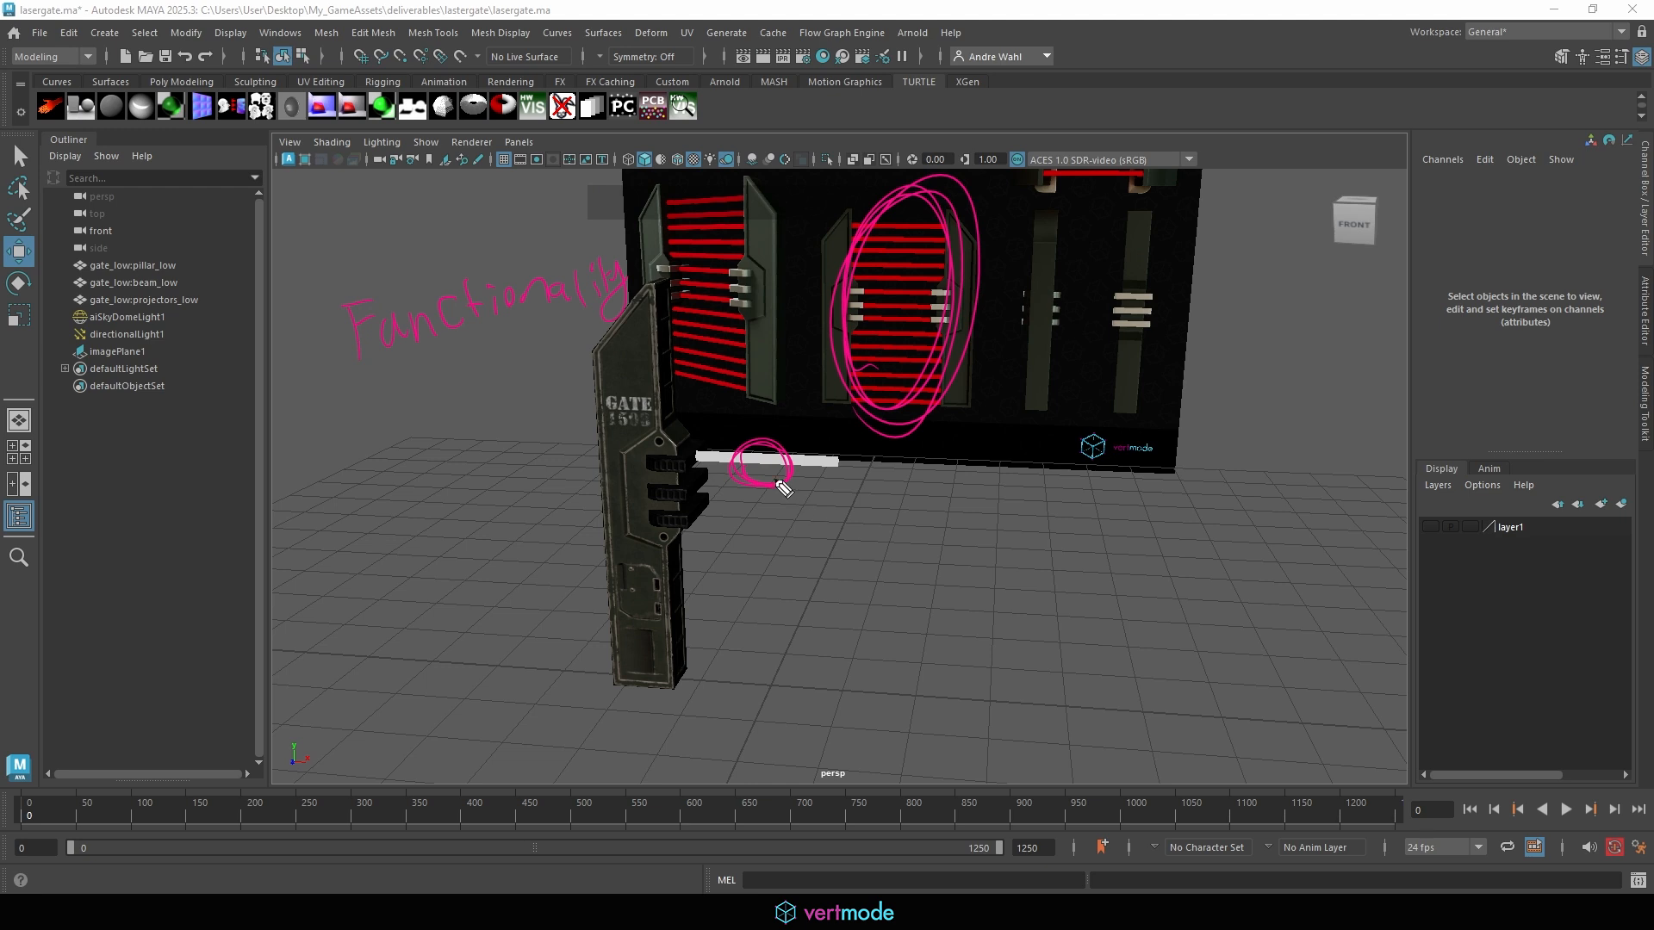
pyautogui.moveTo(659, 426)
pyautogui.mouseDown()
pyautogui.moveTo(633, 521)
pyautogui.moveTo(649, 506)
pyautogui.mouseUp()
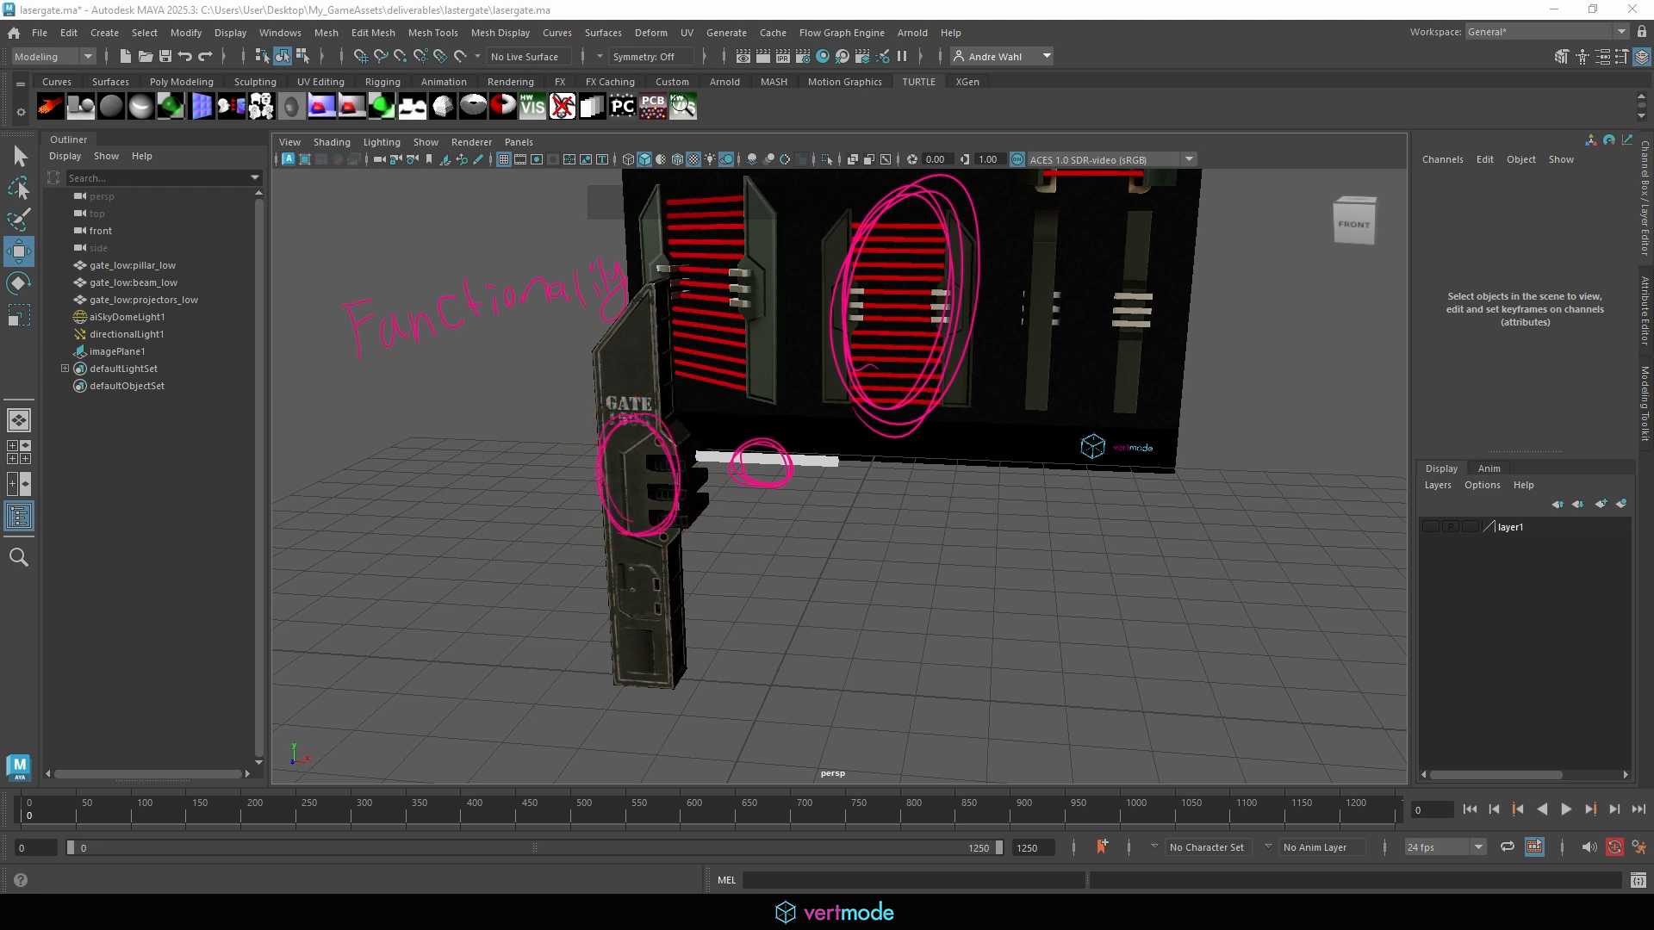
pyautogui.moveTo(608, 295)
pyautogui.mouseDown()
pyautogui.moveTo(611, 356)
pyautogui.moveTo(624, 344)
pyautogui.mouseUp()
pyautogui.moveTo(645, 417)
pyautogui.mouseDown()
pyautogui.moveTo(661, 464)
pyautogui.moveTo(667, 446)
pyautogui.moveTo(760, 445)
pyautogui.mouseUp()
pyautogui.moveTo(732, 439); pyautogui.dragTo(768, 480)
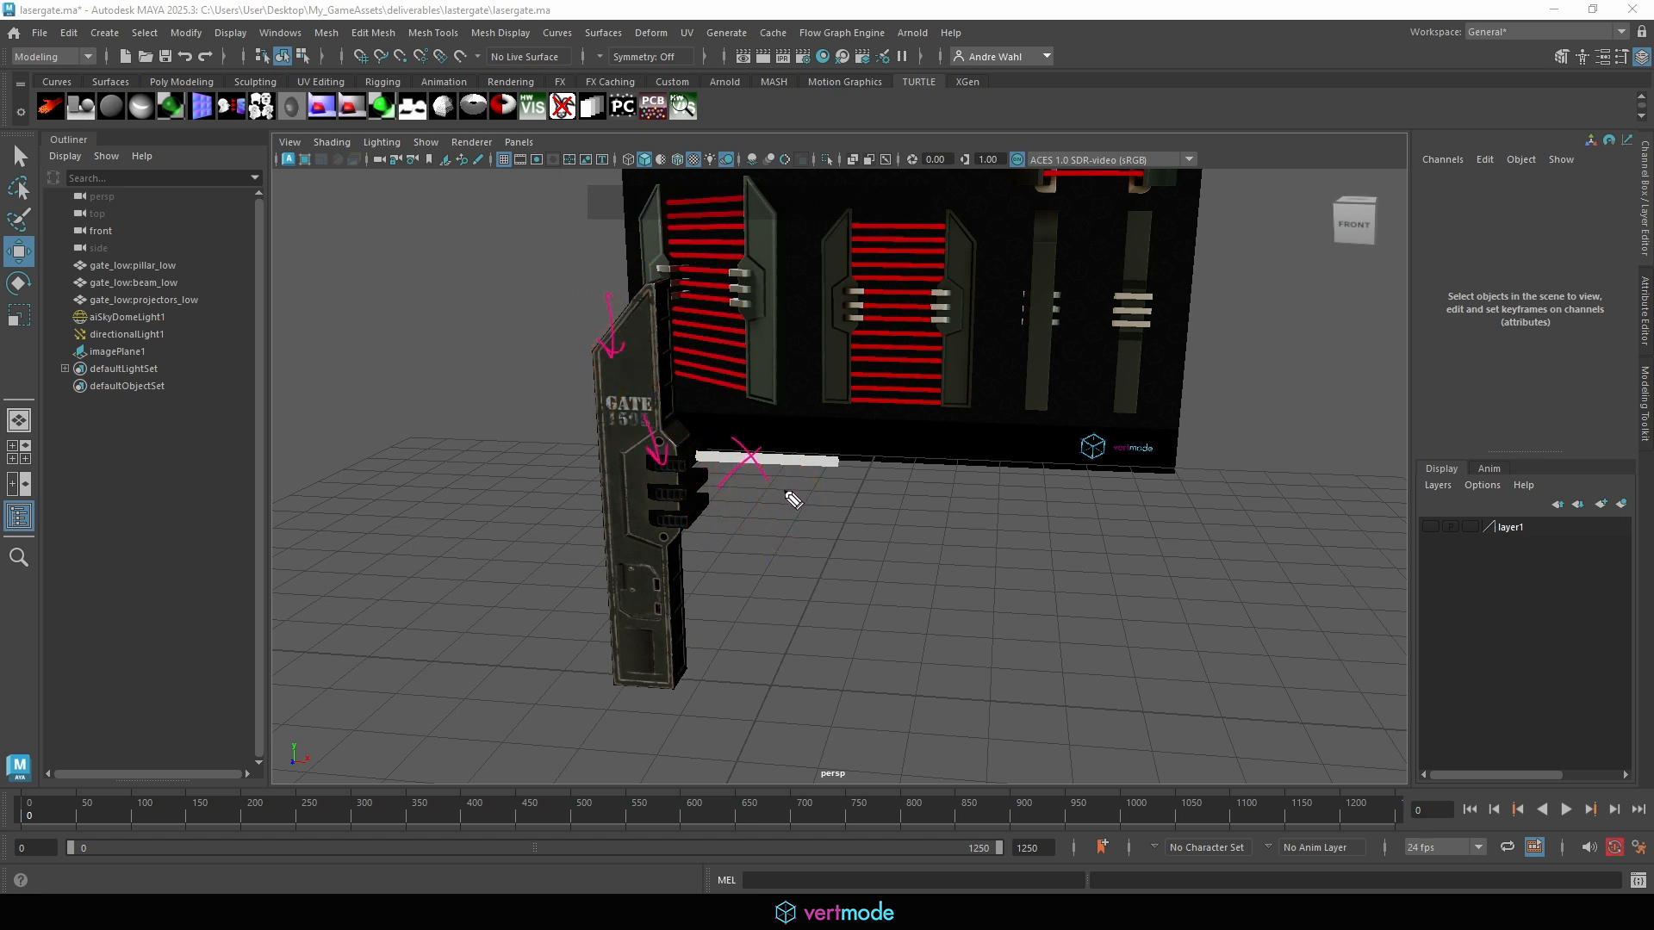
pyautogui.moveTo(791, 458)
pyautogui.mouseDown()
pyautogui.moveTo(790, 422)
pyautogui.moveTo(804, 436)
pyautogui.mouseUp()
pyautogui.moveTo(715, 403); pyautogui.dragTo(831, 413)
pyautogui.moveTo(706, 353); pyautogui.dragTo(814, 352)
pyautogui.moveTo(715, 303); pyautogui.dragTo(820, 302)
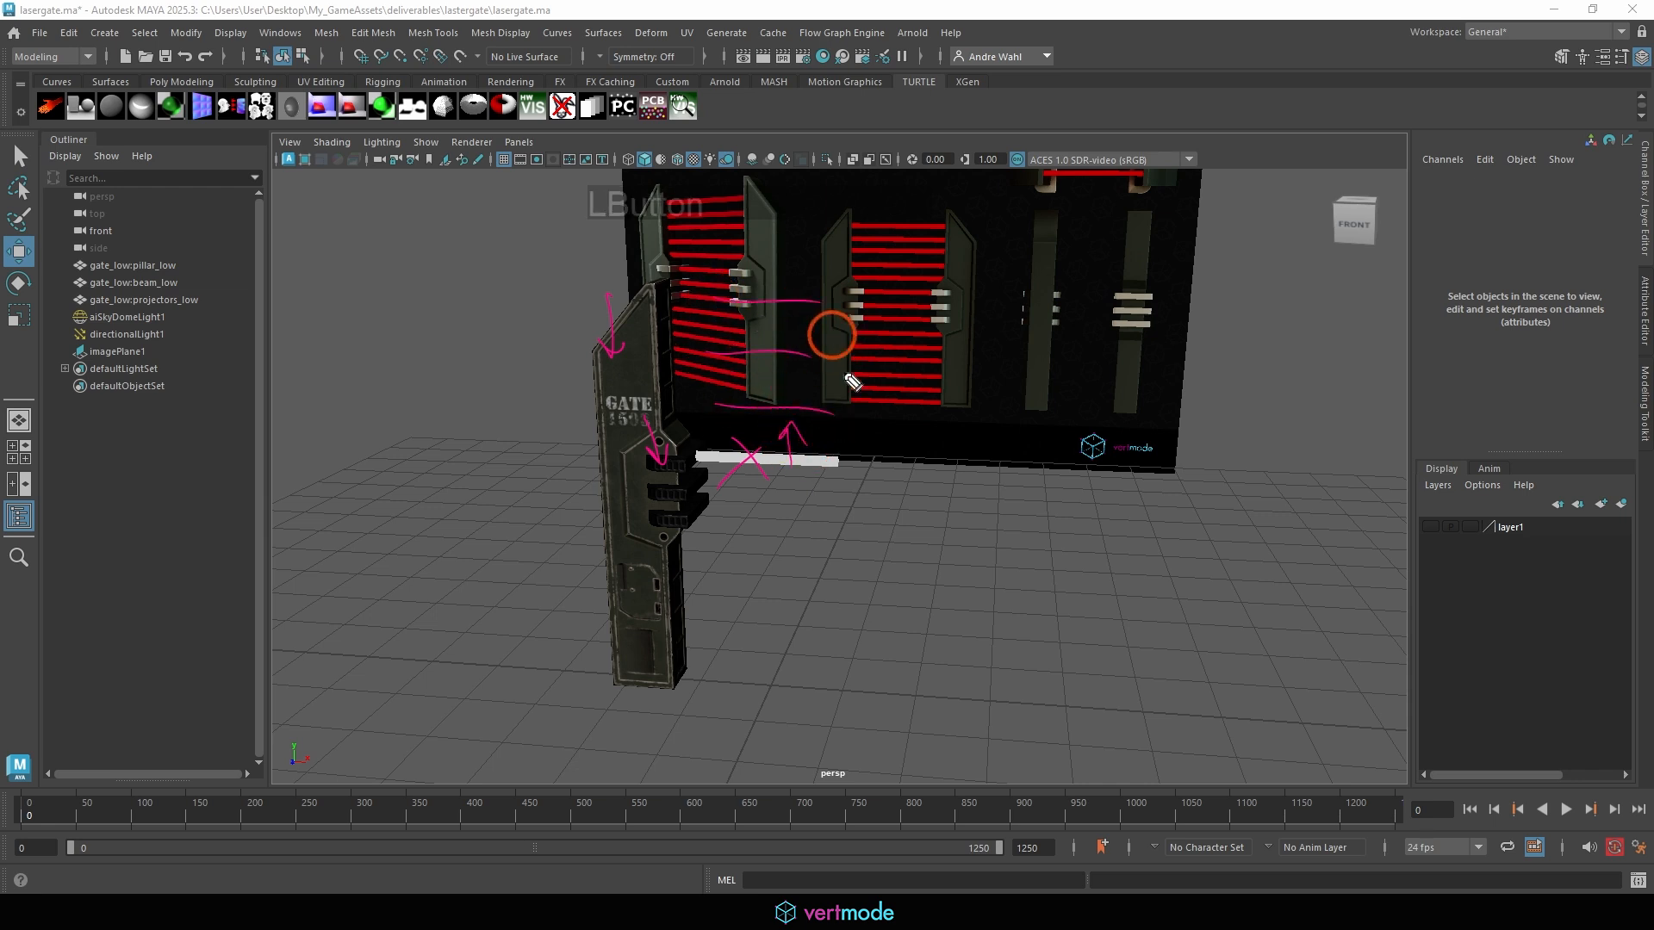
pyautogui.moveTo(739, 519); pyautogui.dragTo(824, 525)
pyautogui.moveTo(741, 621); pyautogui.dragTo(819, 633)
pyautogui.click(819, 633)
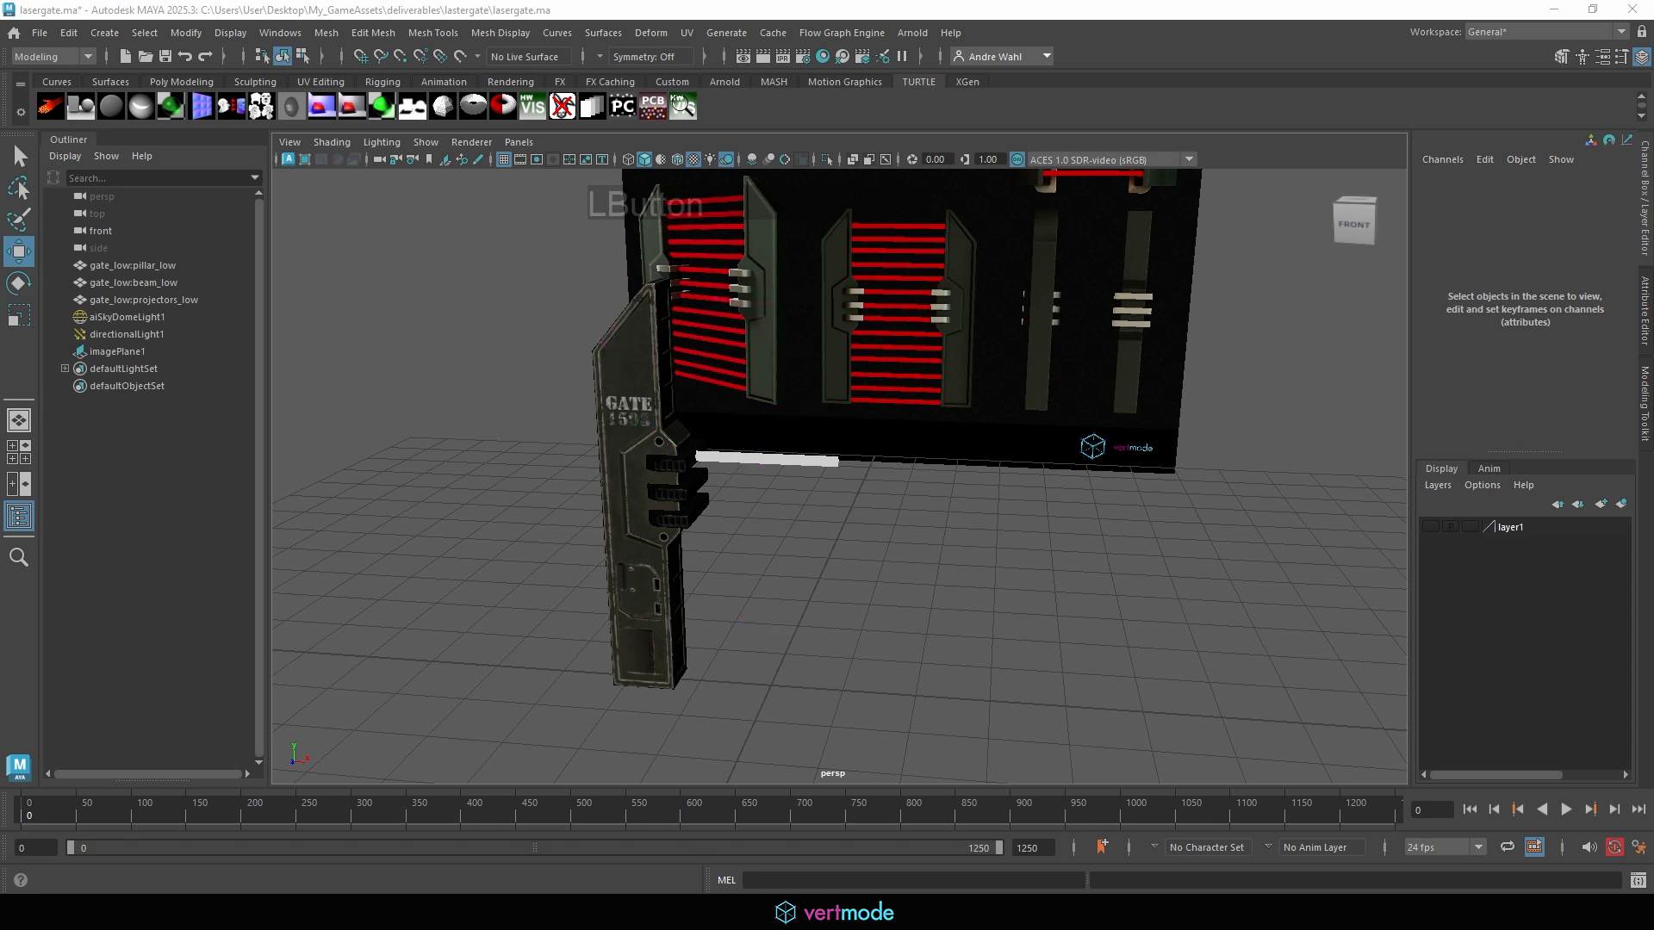
# Combine the pillar and projectors into a single mesh and delete its construction history.
pyautogui.click(599, 368)
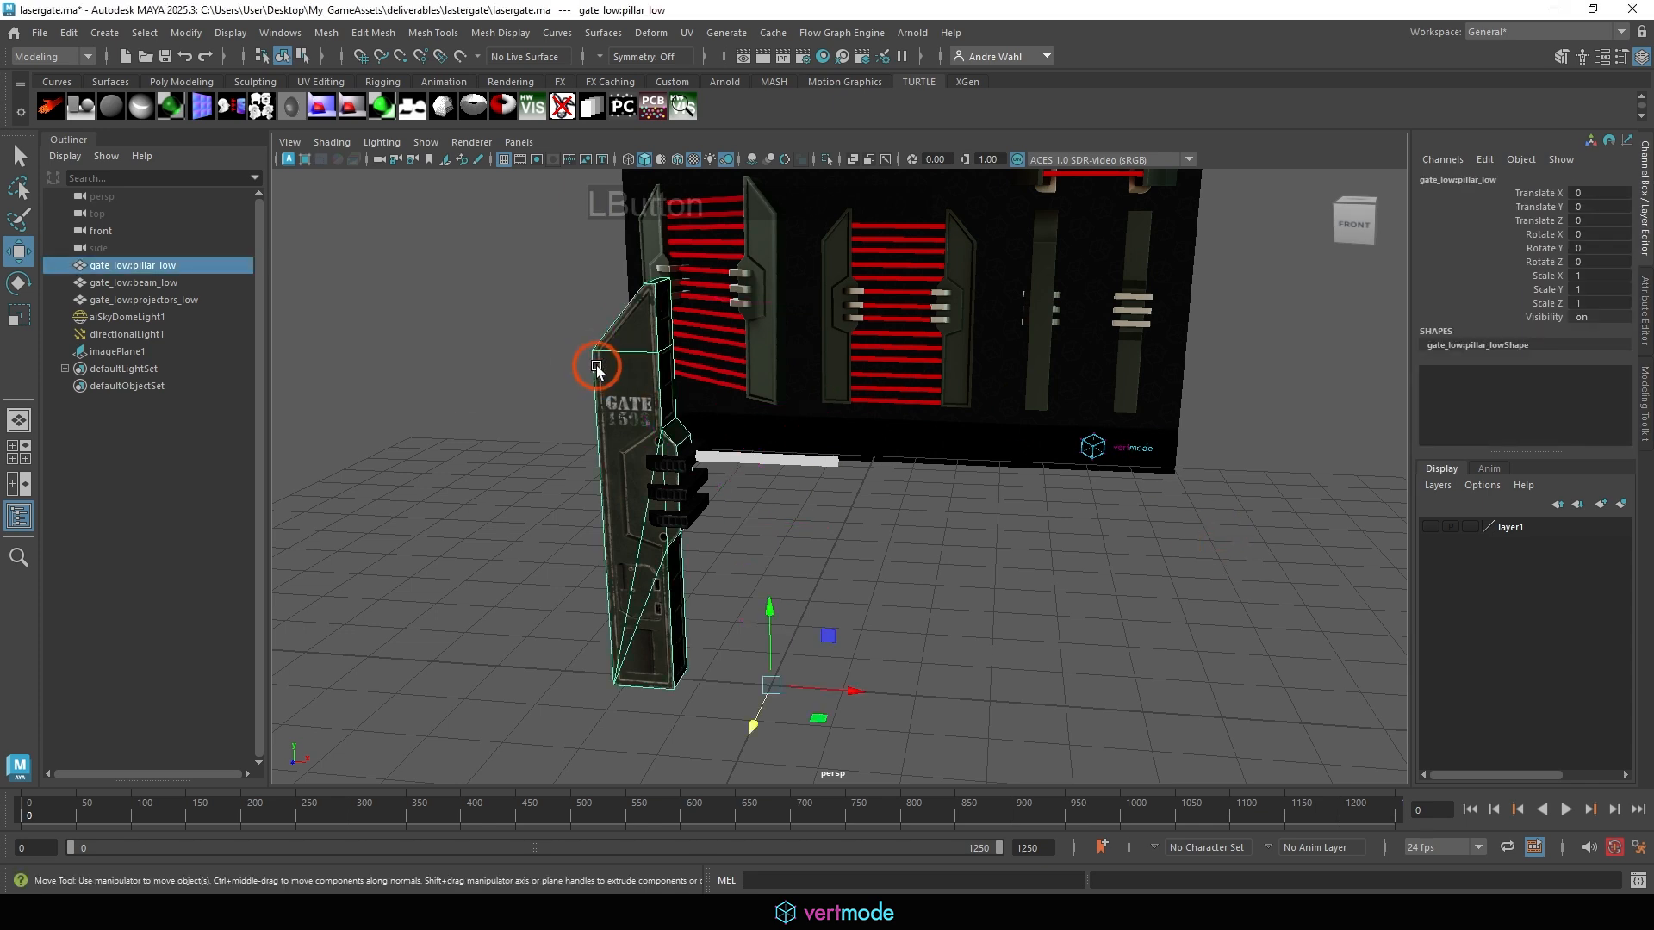
pyautogui.keyDown('shift'); pyautogui.click(674, 472); pyautogui.keyUp('shift')
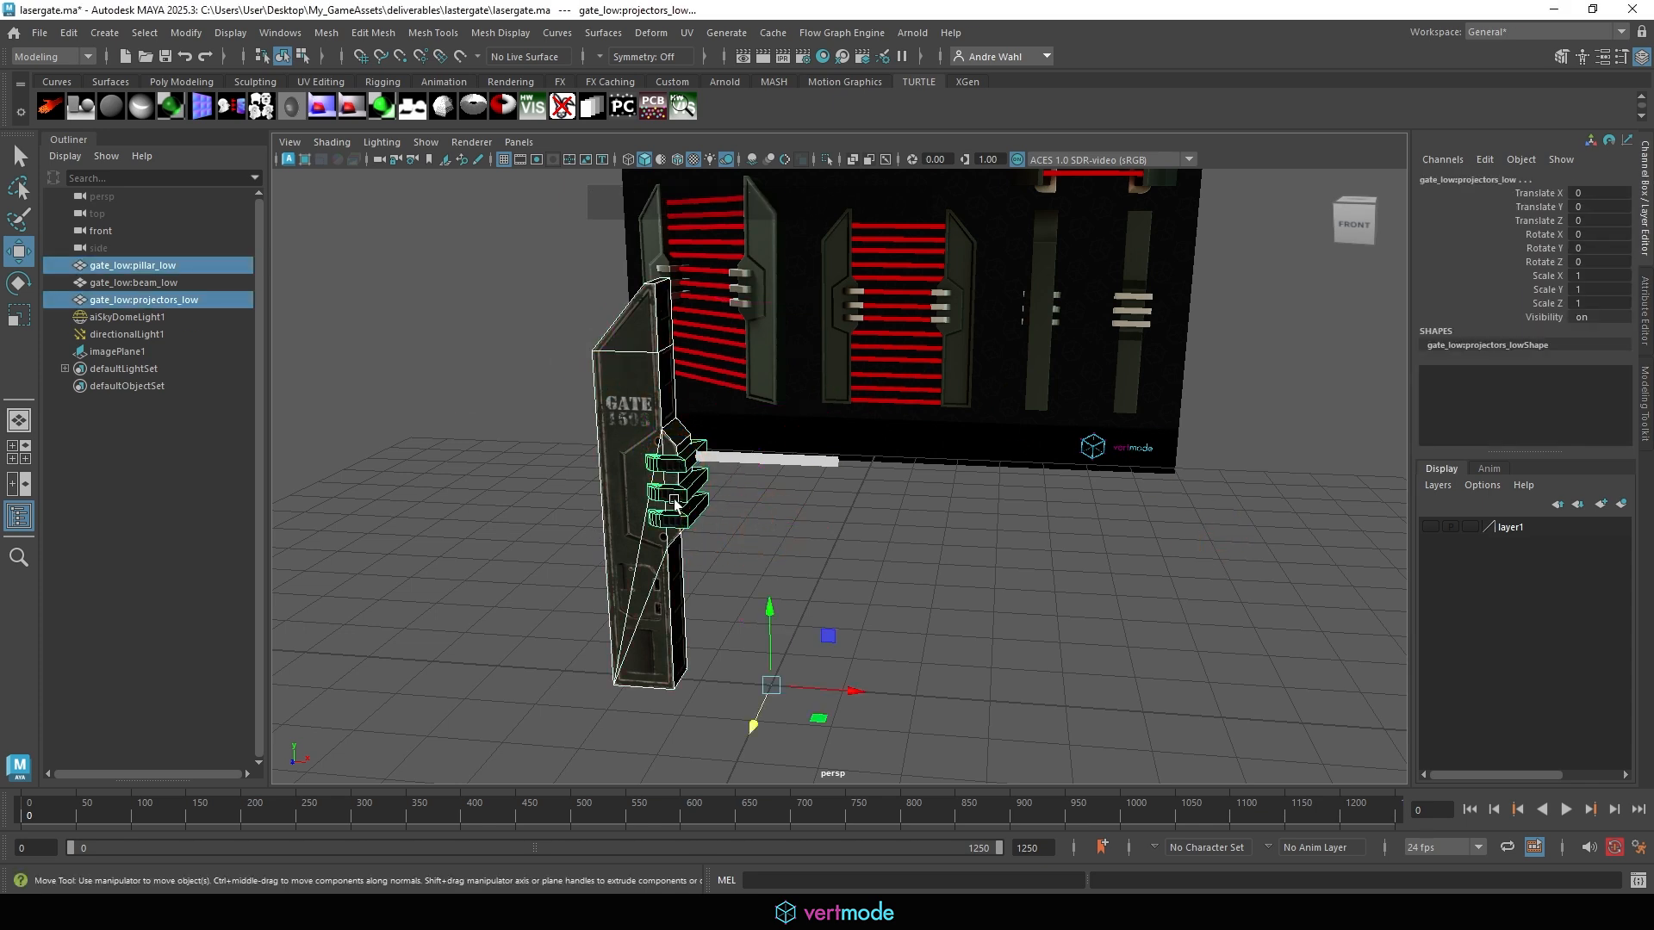
pyautogui.click(326, 33)
pyautogui.click(385, 160)
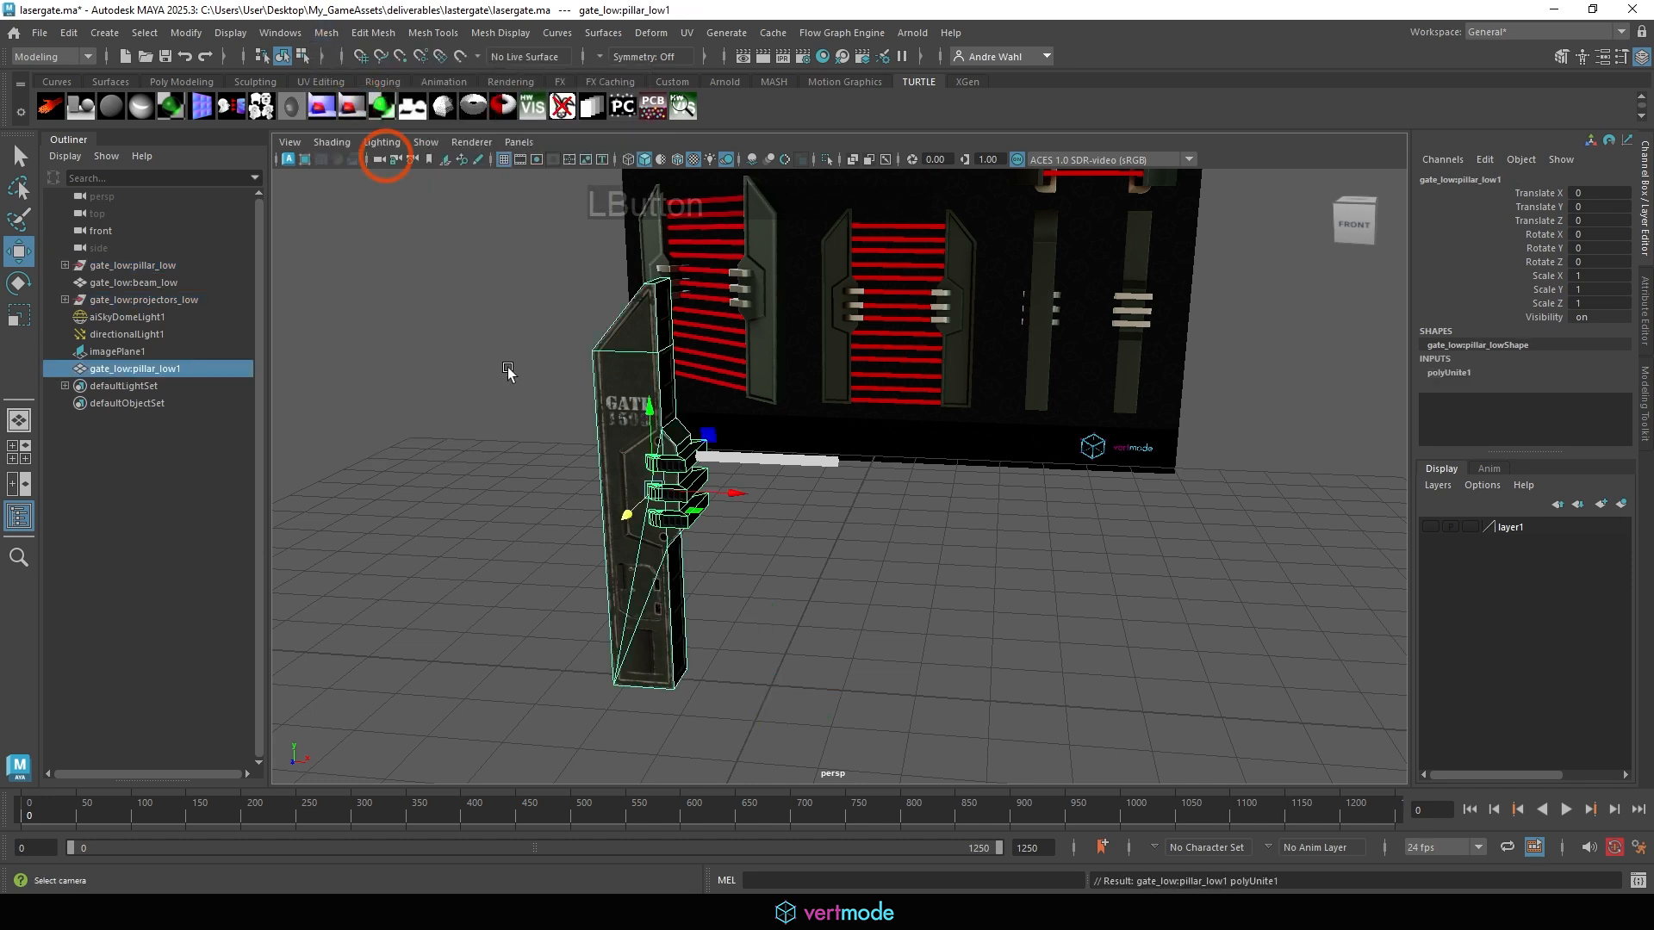
pyautogui.click(73, 38)
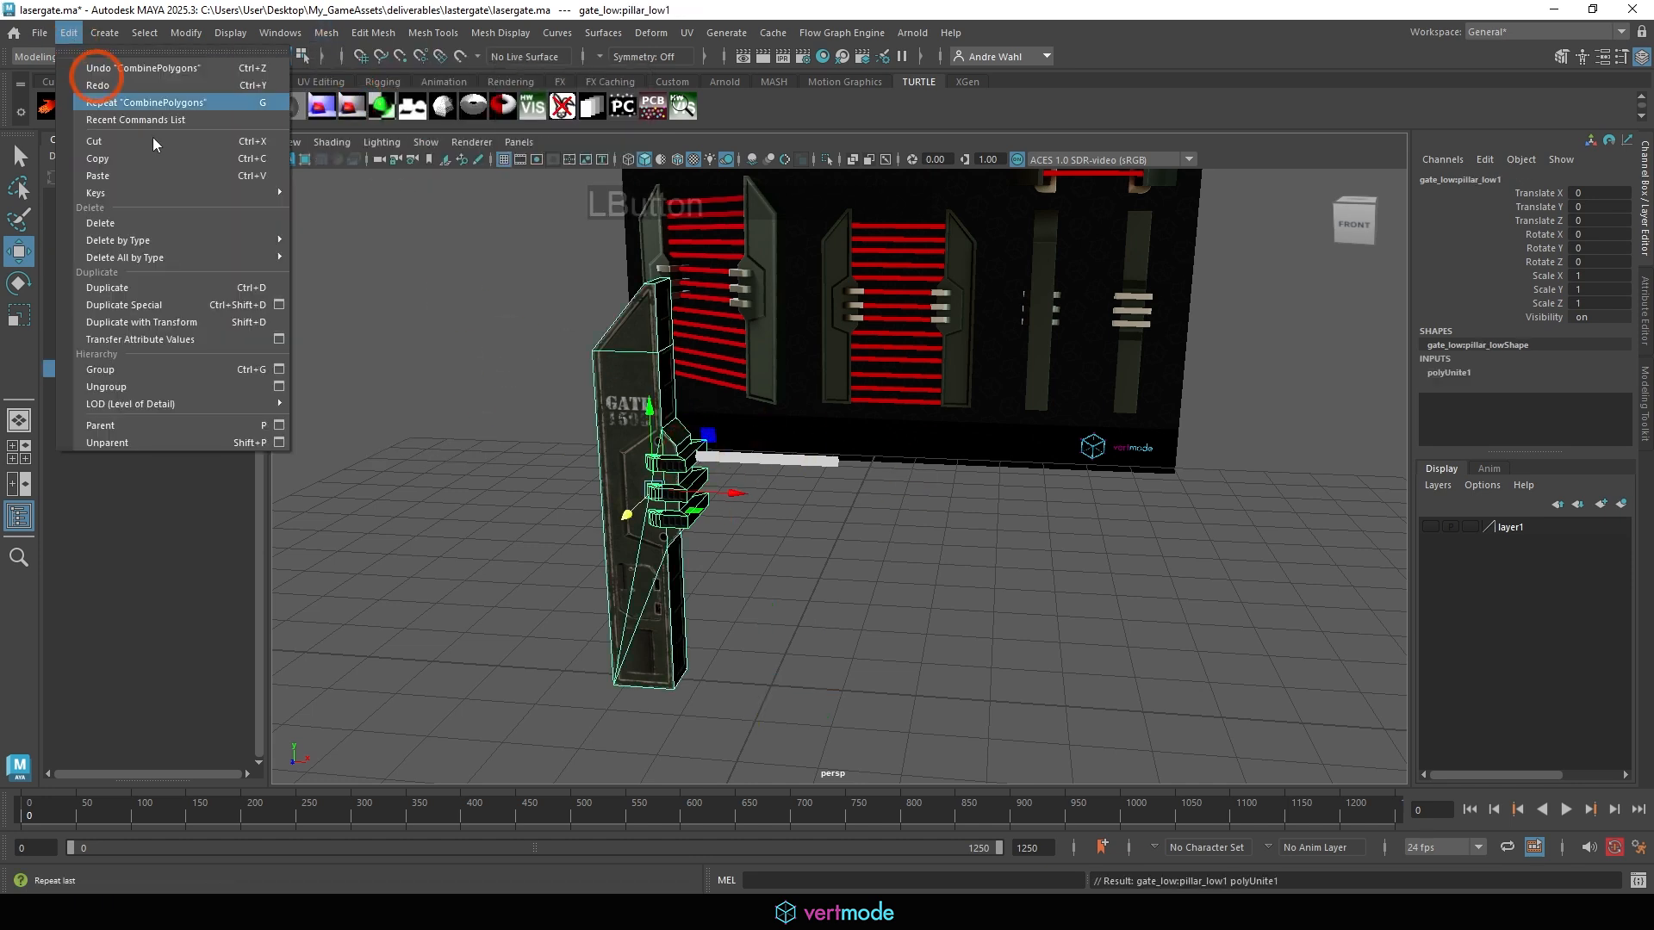
pyautogui.moveTo(209, 239)
pyautogui.click(358, 240)
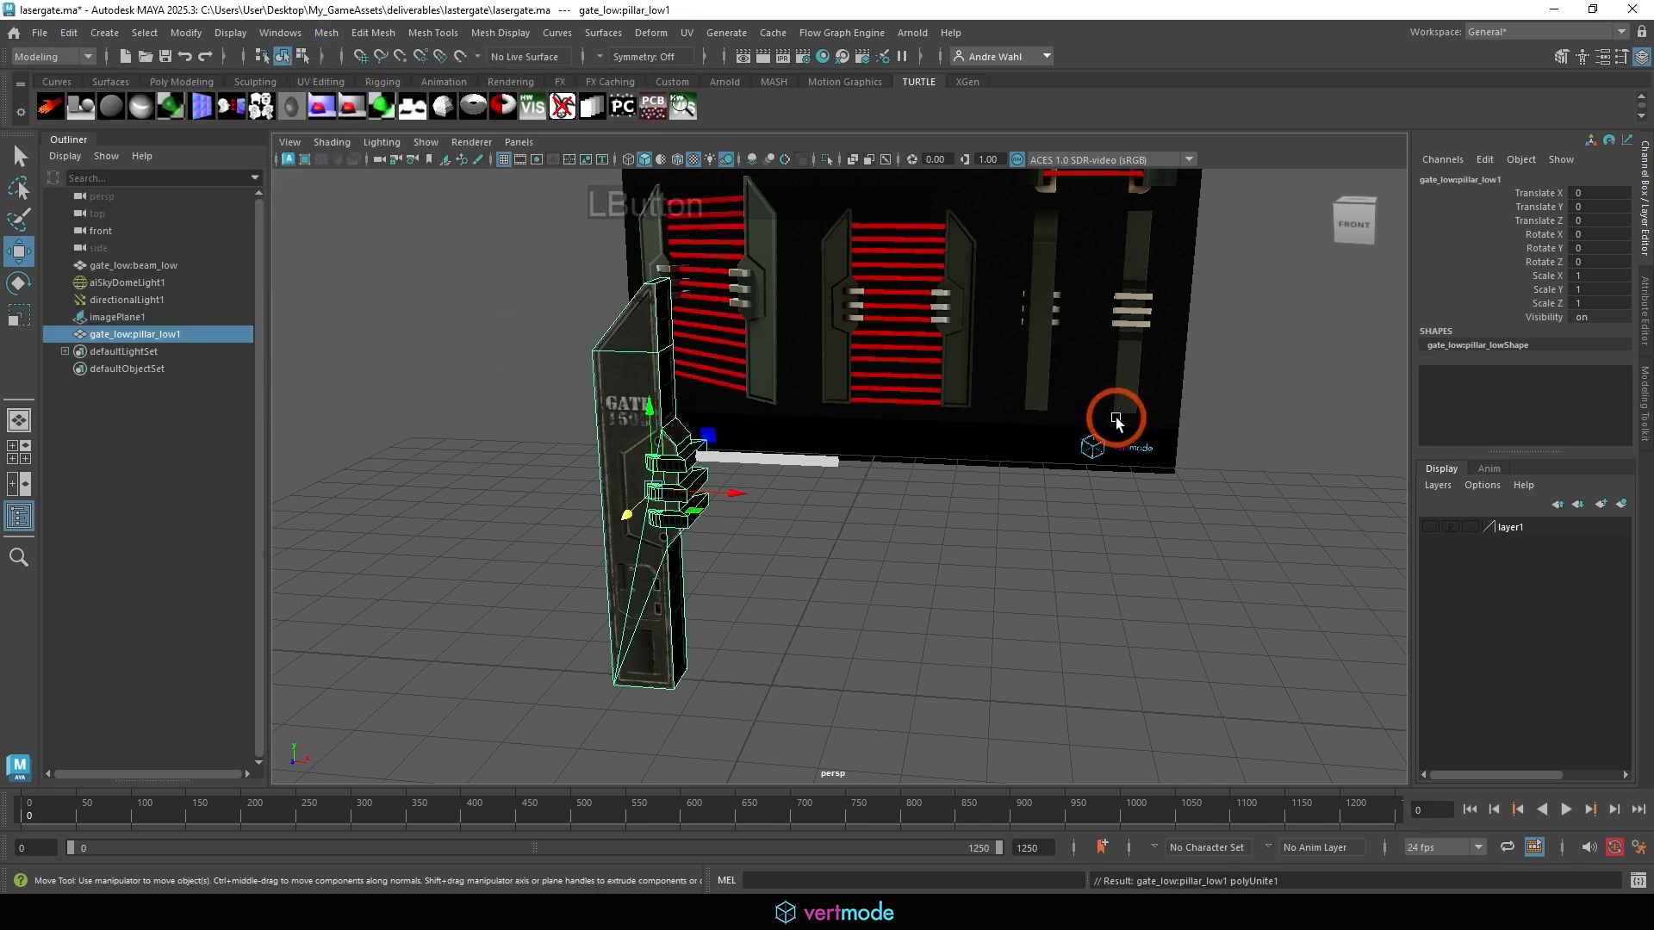
pyautogui.keyDown('alt'); pyautogui.moveTo(1116, 422); pyautogui.dragTo(829, 448); pyautogui.keyUp('alt')
pyautogui.keyDown('alt'); pyautogui.moveTo(828, 448); pyautogui.dragTo(993, 510, button='right'); pyautogui.keyUp('alt')
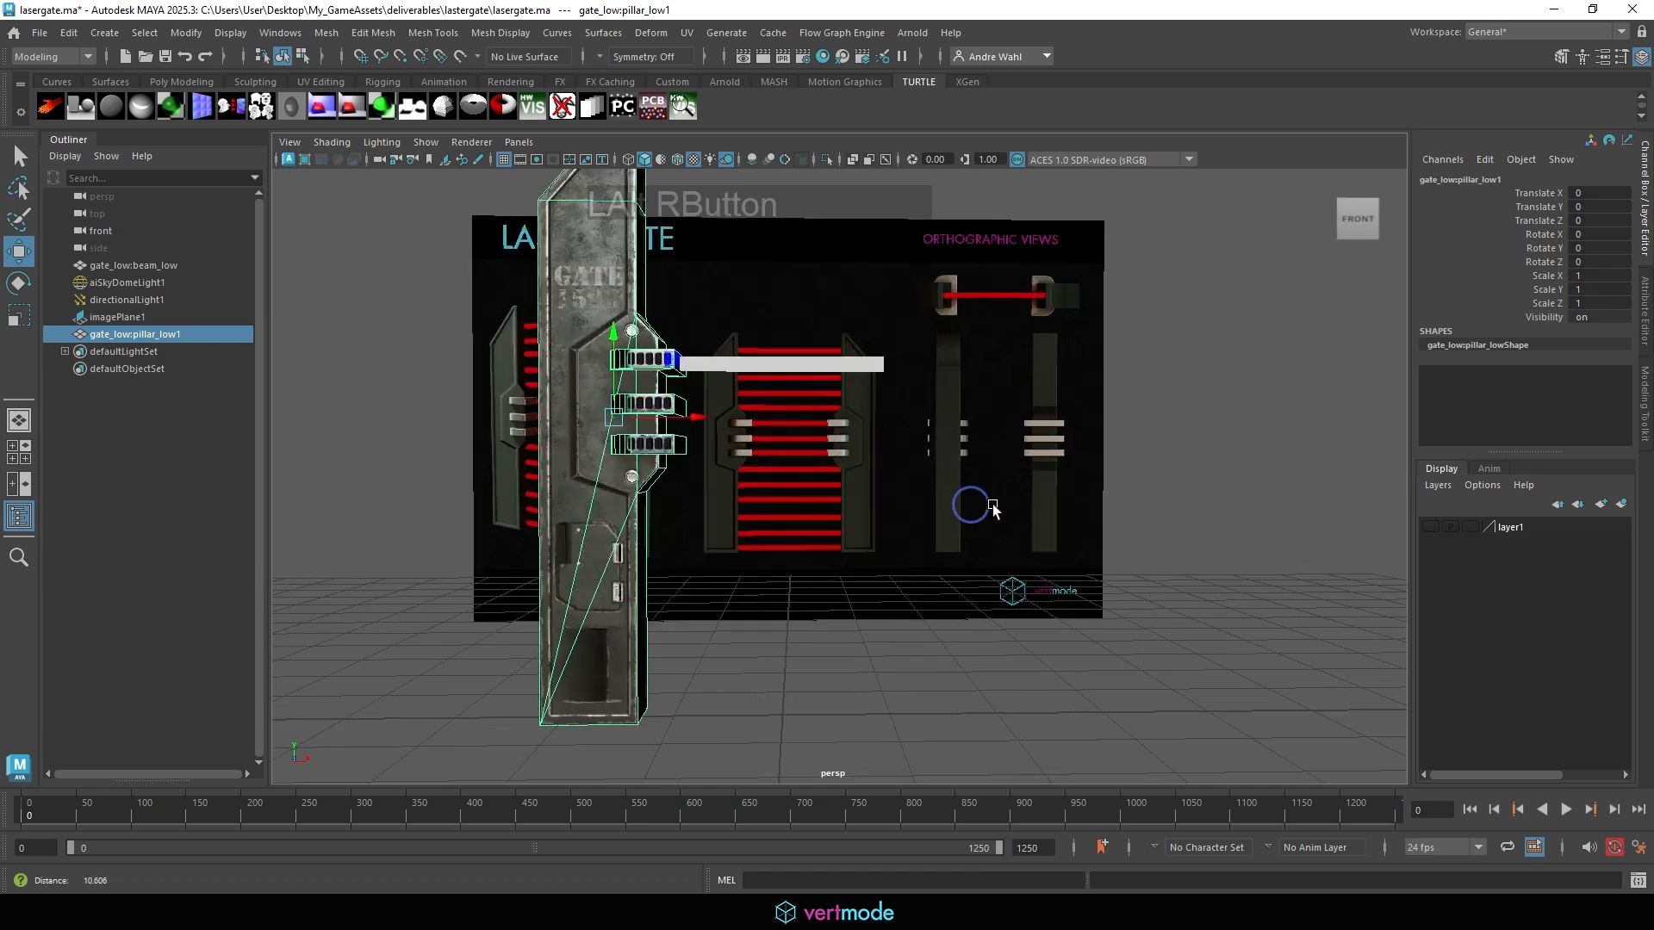
pyautogui.keyDown('alt'); pyautogui.moveTo(993, 510); pyautogui.dragTo(965, 508, button='middle'); pyautogui.keyUp('alt')
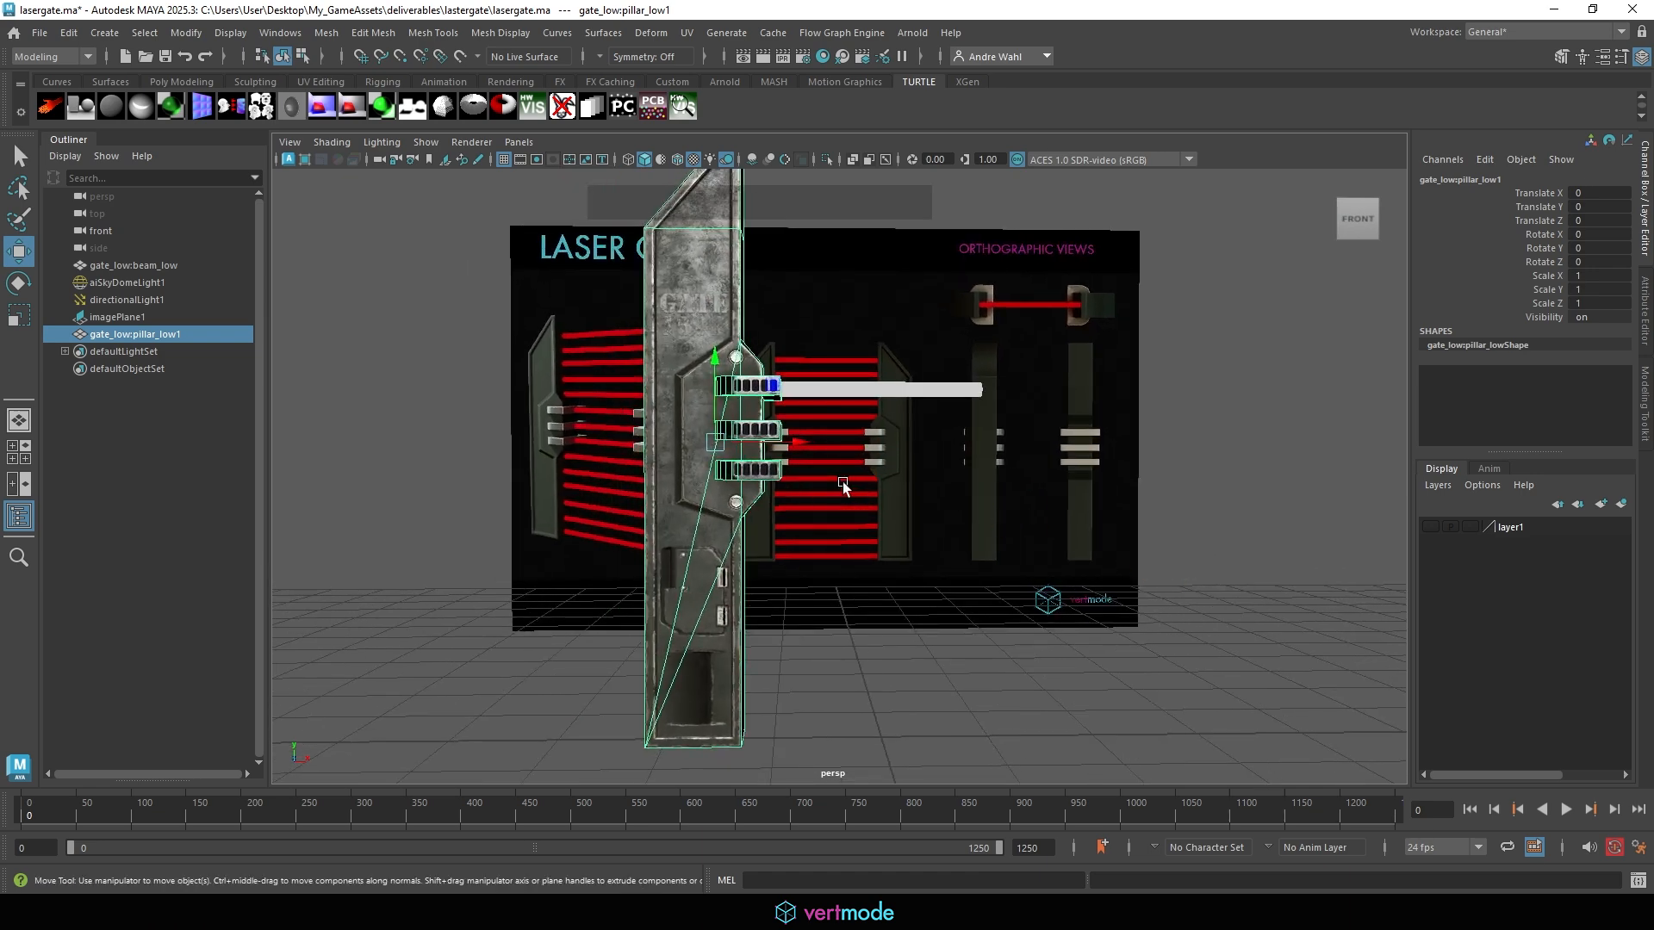
pyautogui.keyDown('alt'); pyautogui.moveTo(843, 482); pyautogui.dragTo(643, 707); pyautogui.keyUp('alt')
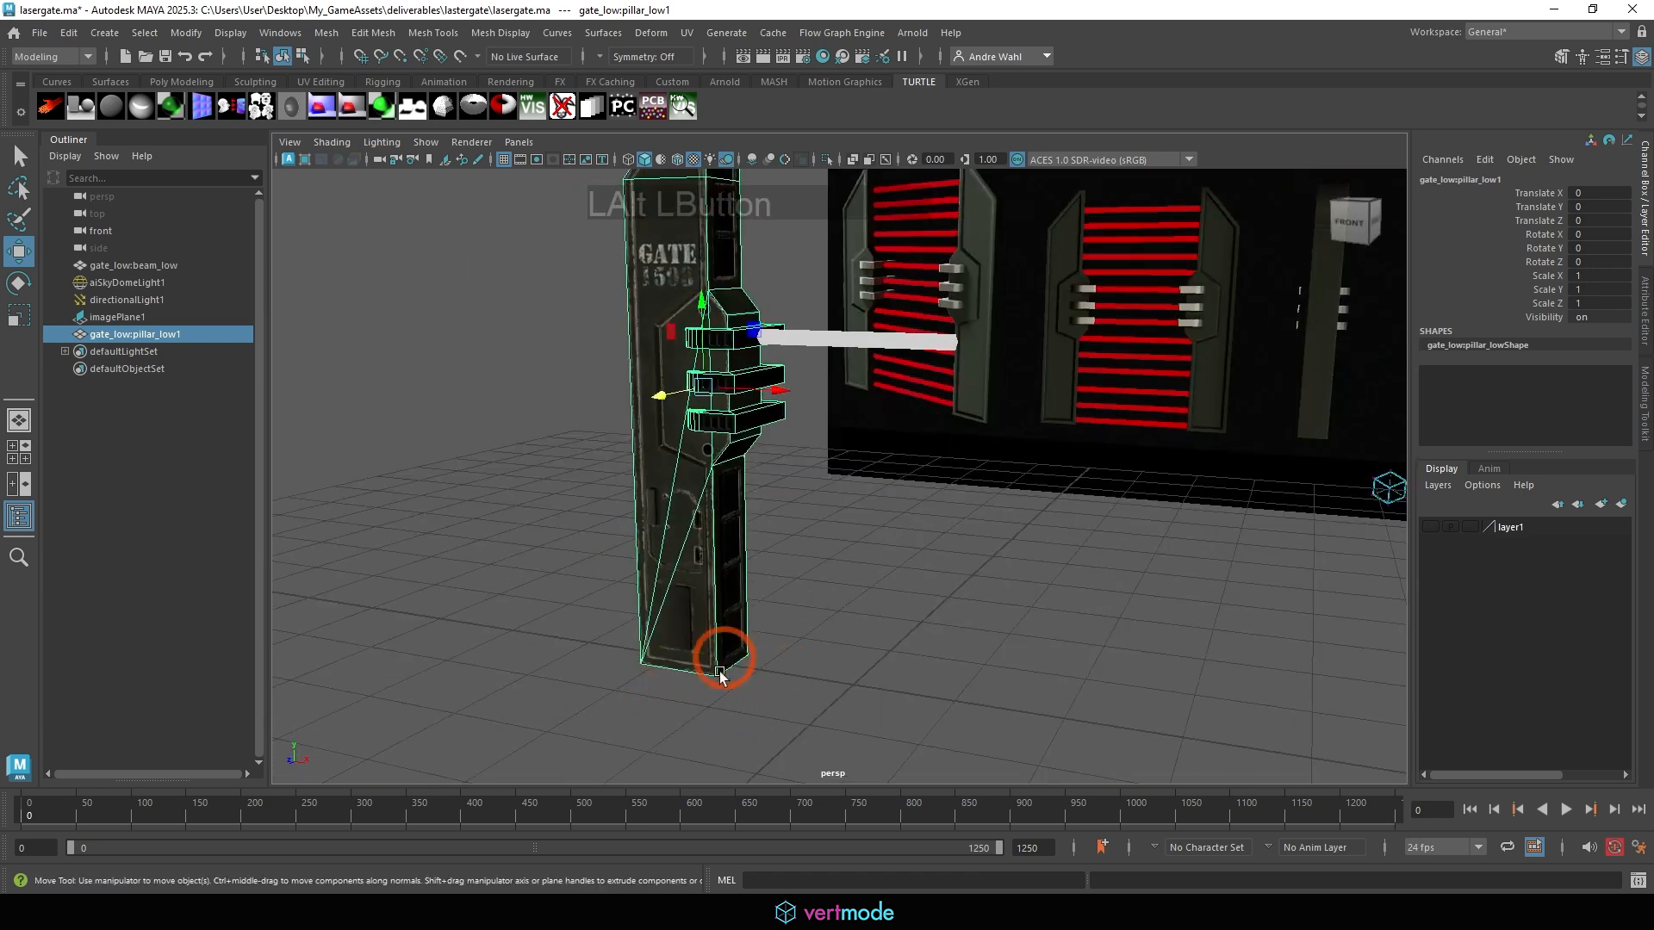
pyautogui.keyDown('alt'); pyautogui.moveTo(861, 517); pyautogui.dragTo(745, 497, button='right'); pyautogui.keyUp('alt')
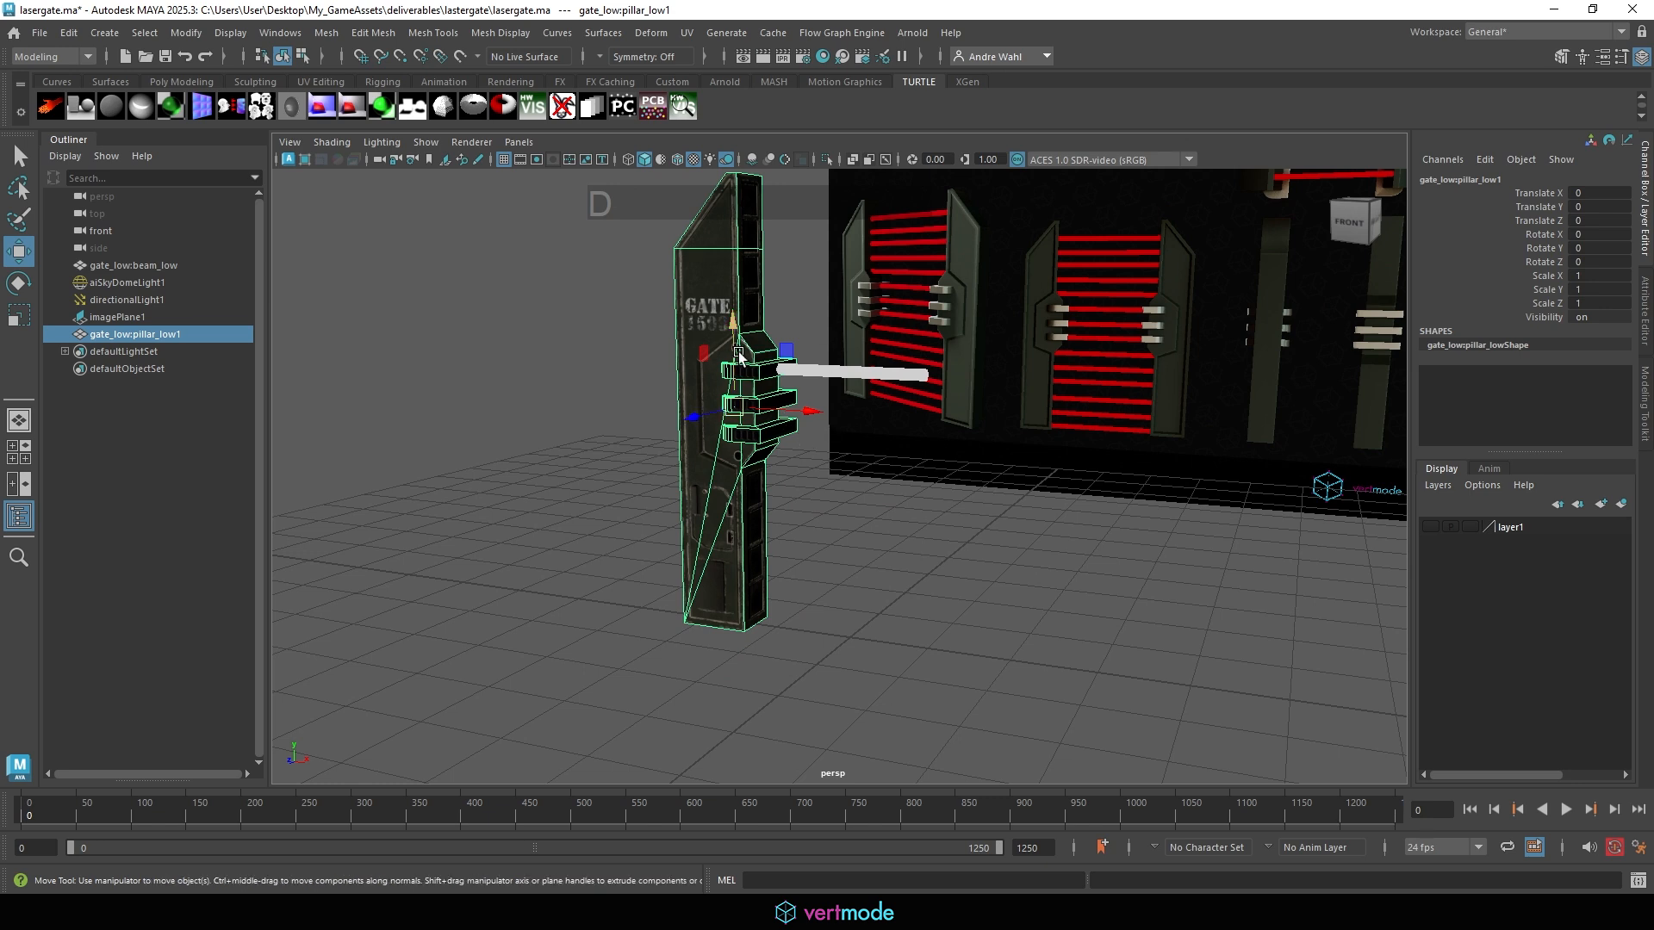
pyautogui.press('x')
pyautogui.moveTo(735, 344); pyautogui.dragTo(749, 612)
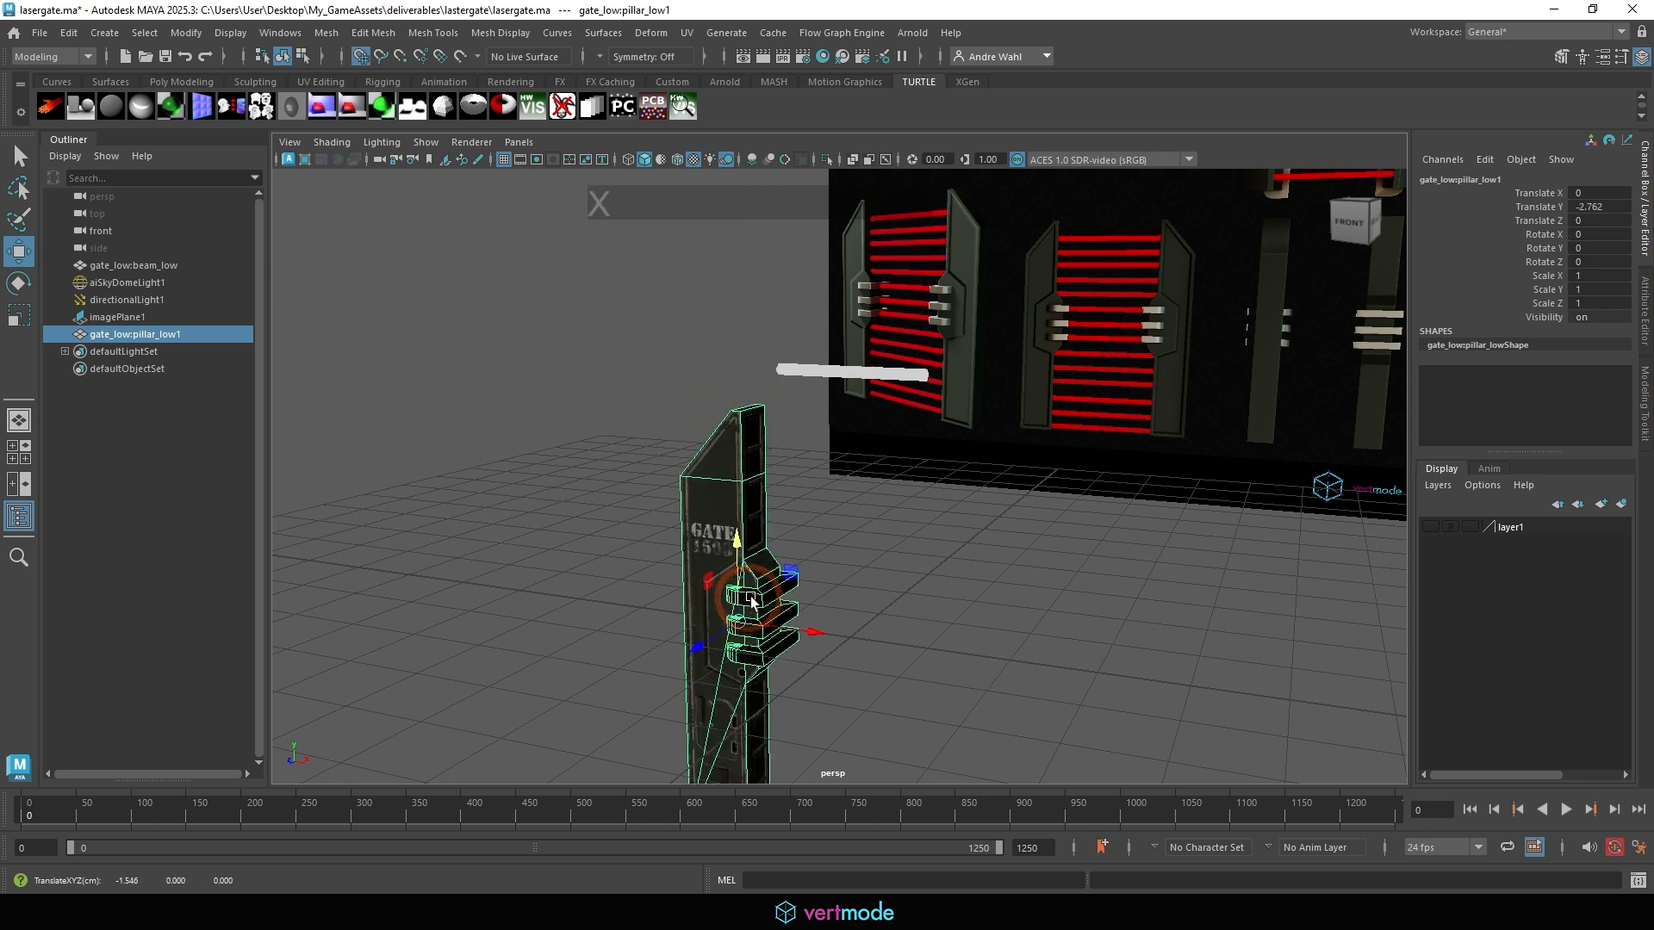
pyautogui.hotkey('ctrl', 'z')
# Move the combined pillar's pivot down to its base, snapped to the grid.
pyautogui.press('d')
pyautogui.press('x')
pyautogui.moveTo(738, 360); pyautogui.dragTo(738, 618)
pyautogui.press('d')
# Try to mirror the combined pillar along the world X axis in the negative direction, with Cut Geometry and Combine with Original on.
pyautogui.keyDown('alt'); pyautogui.moveTo(1081, 556); pyautogui.dragTo(659, 547, button='right'); pyautogui.keyUp('alt')
pyautogui.moveTo(659, 548)
pyautogui.keyDown('alt'); pyautogui.mouseDown()
pyautogui.moveTo(706, 540)
pyautogui.moveTo(677, 552)
pyautogui.mouseUp(); pyautogui.keyUp('alt')
pyautogui.keyDown('alt'); pyautogui.moveTo(677, 552); pyautogui.dragTo(834, 527, button='right'); pyautogui.keyUp('alt')
pyautogui.keyDown('alt'); pyautogui.moveTo(836, 525); pyautogui.dragTo(837, 541, button='middle'); pyautogui.keyUp('alt')
pyautogui.keyDown('alt'); pyautogui.moveTo(836, 541); pyautogui.dragTo(882, 274); pyautogui.keyUp('alt')
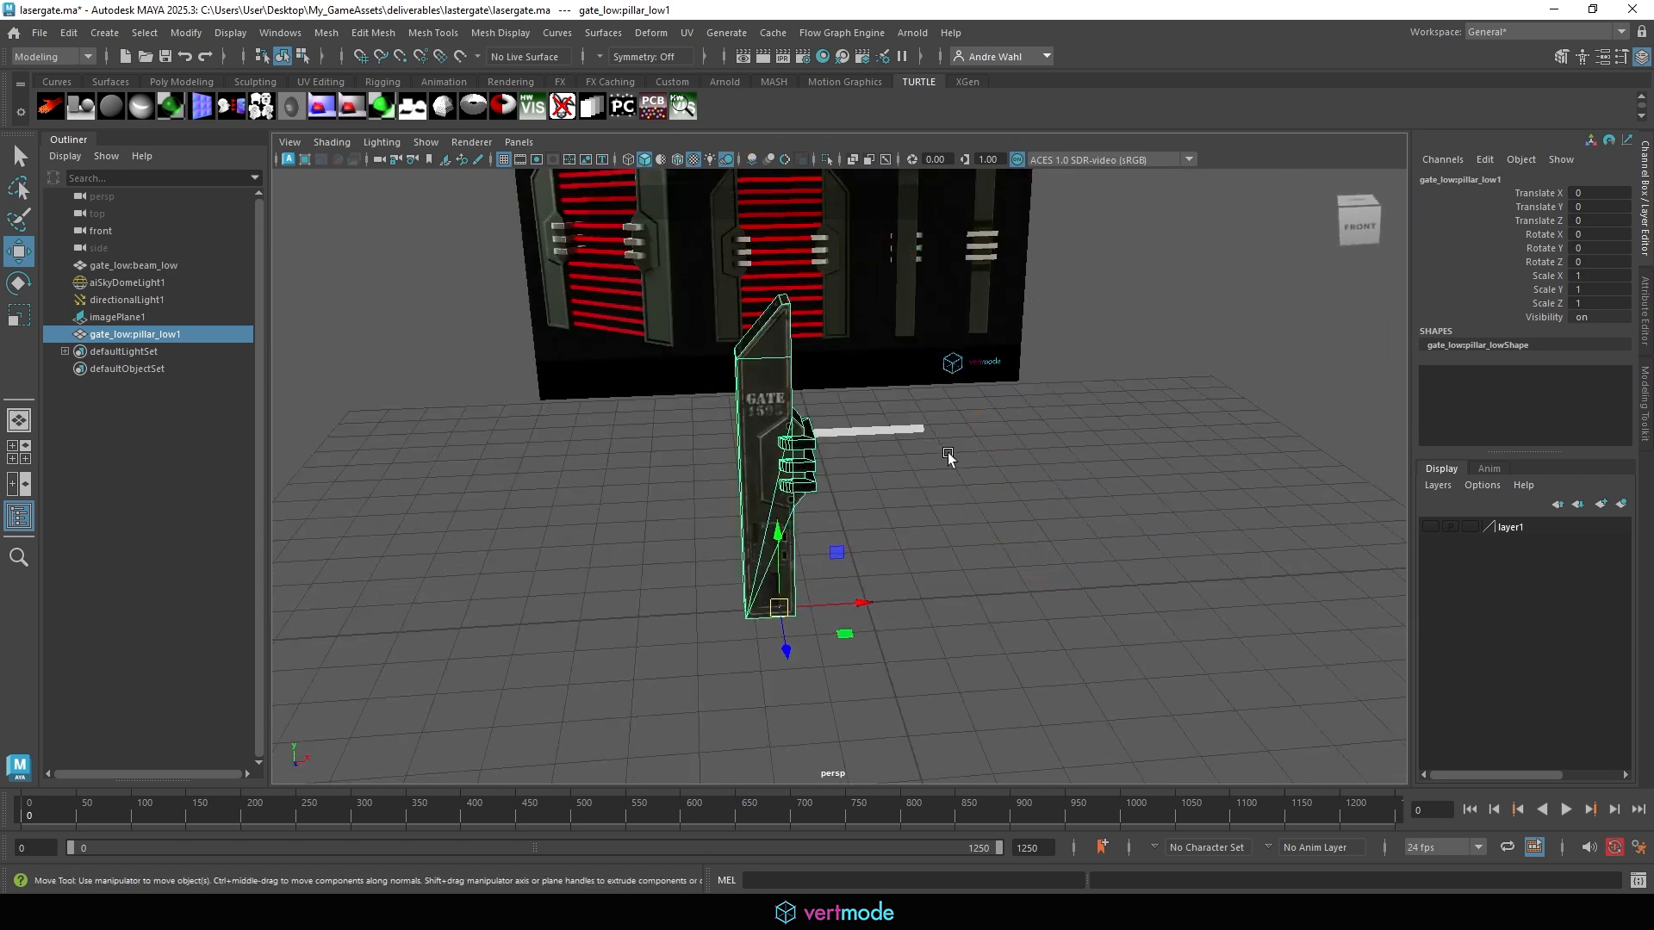
pyautogui.keyDown('alt'); pyautogui.moveTo(948, 453); pyautogui.dragTo(867, 441); pyautogui.keyUp('alt')
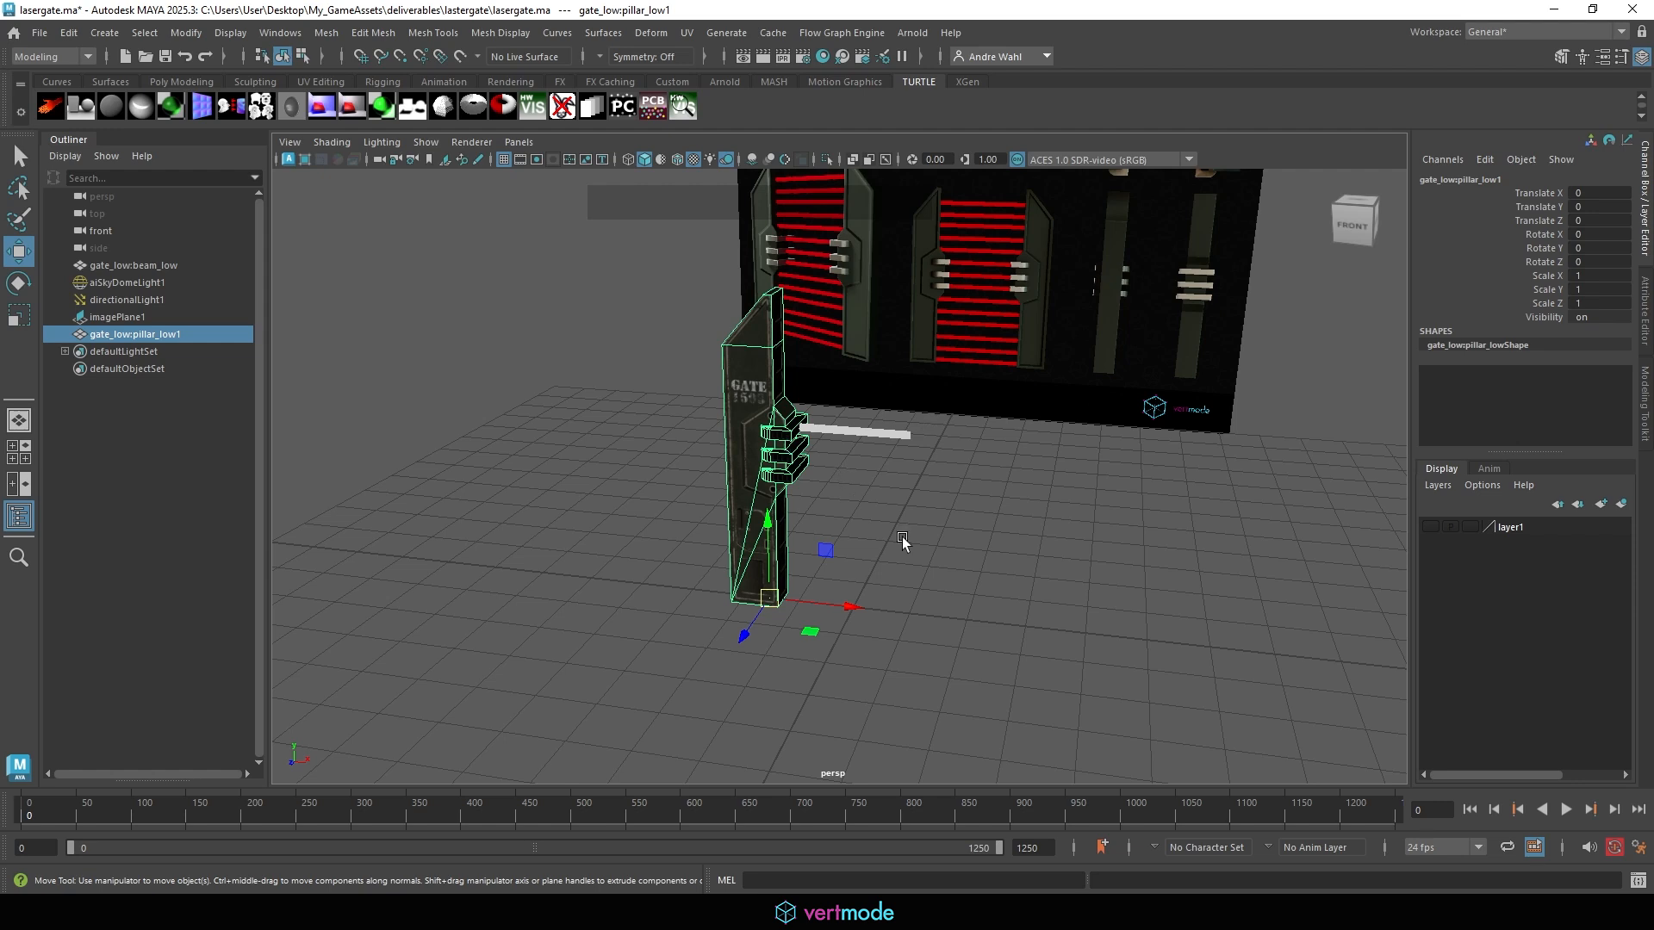
pyautogui.keyDown('alt'); pyautogui.moveTo(534, 497); pyautogui.dragTo(646, 405); pyautogui.keyUp('alt')
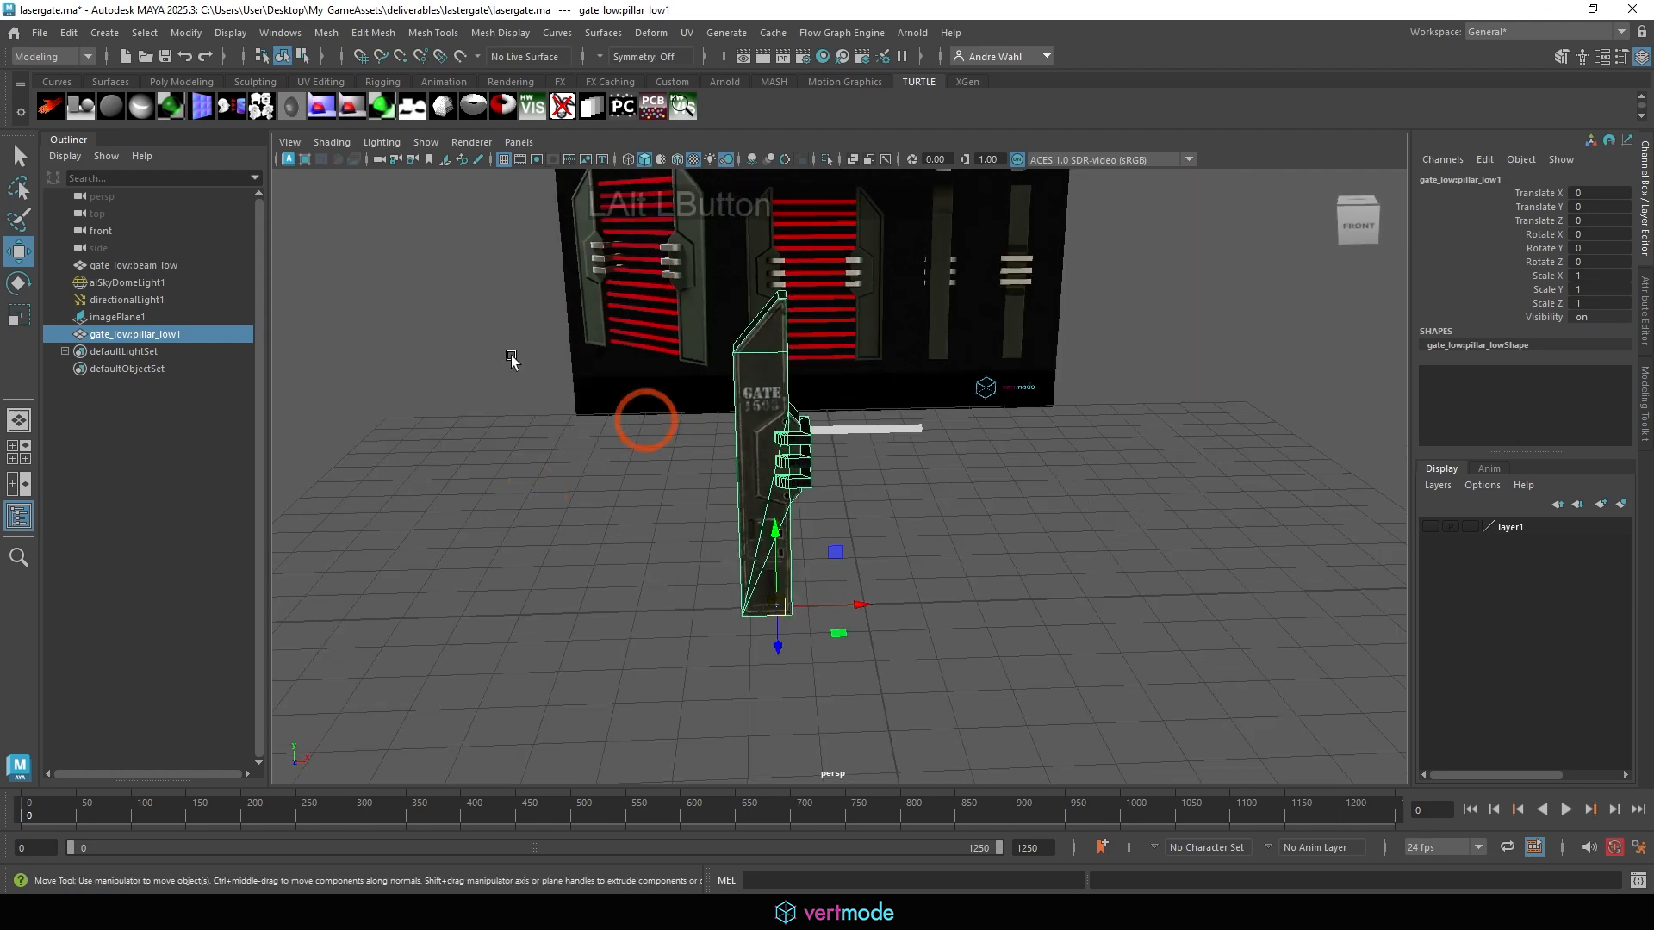
pyautogui.keyDown('alt'); pyautogui.moveTo(705, 556); pyautogui.dragTo(686, 539); pyautogui.keyUp('alt')
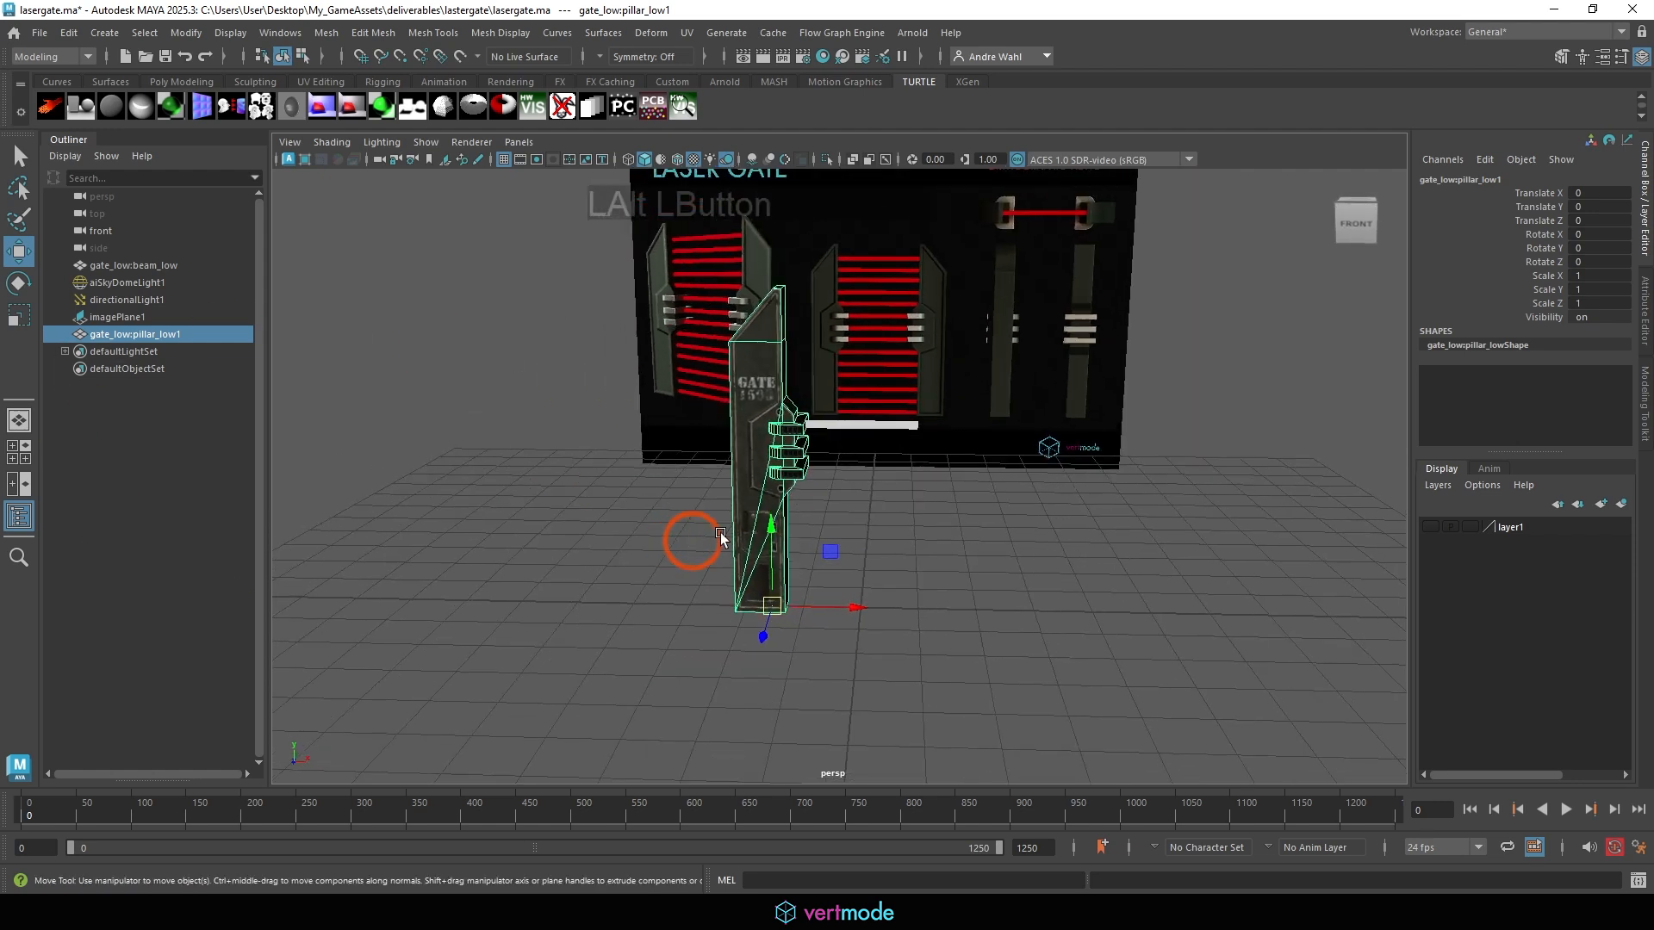
pyautogui.click(327, 33)
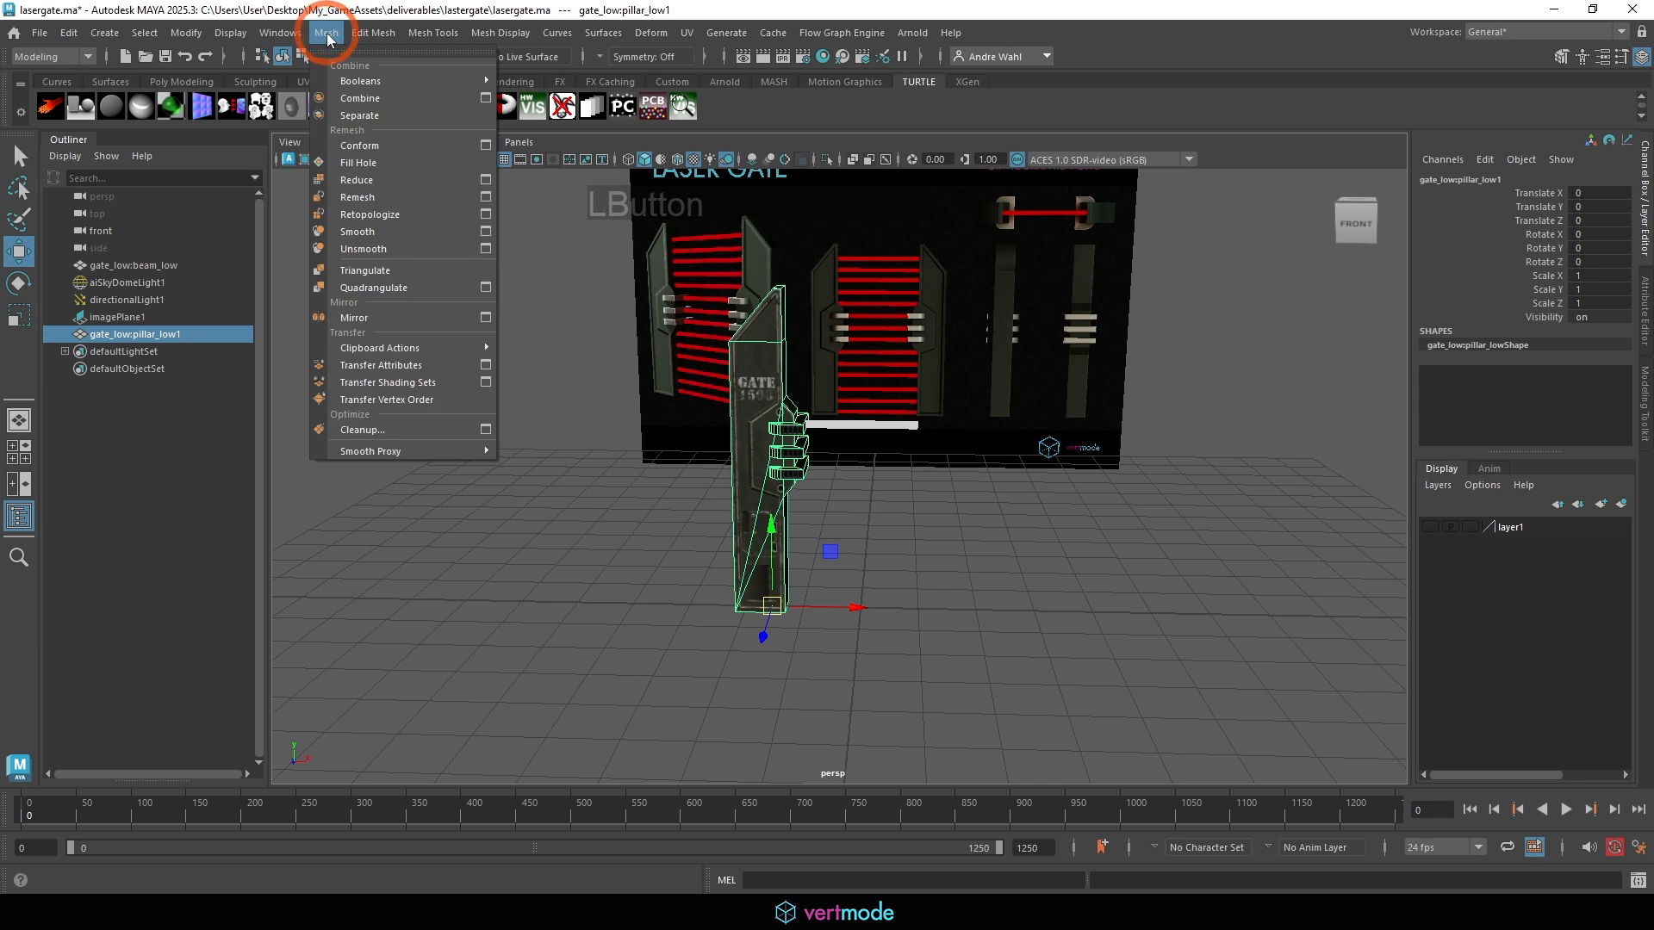
pyautogui.click(484, 317)
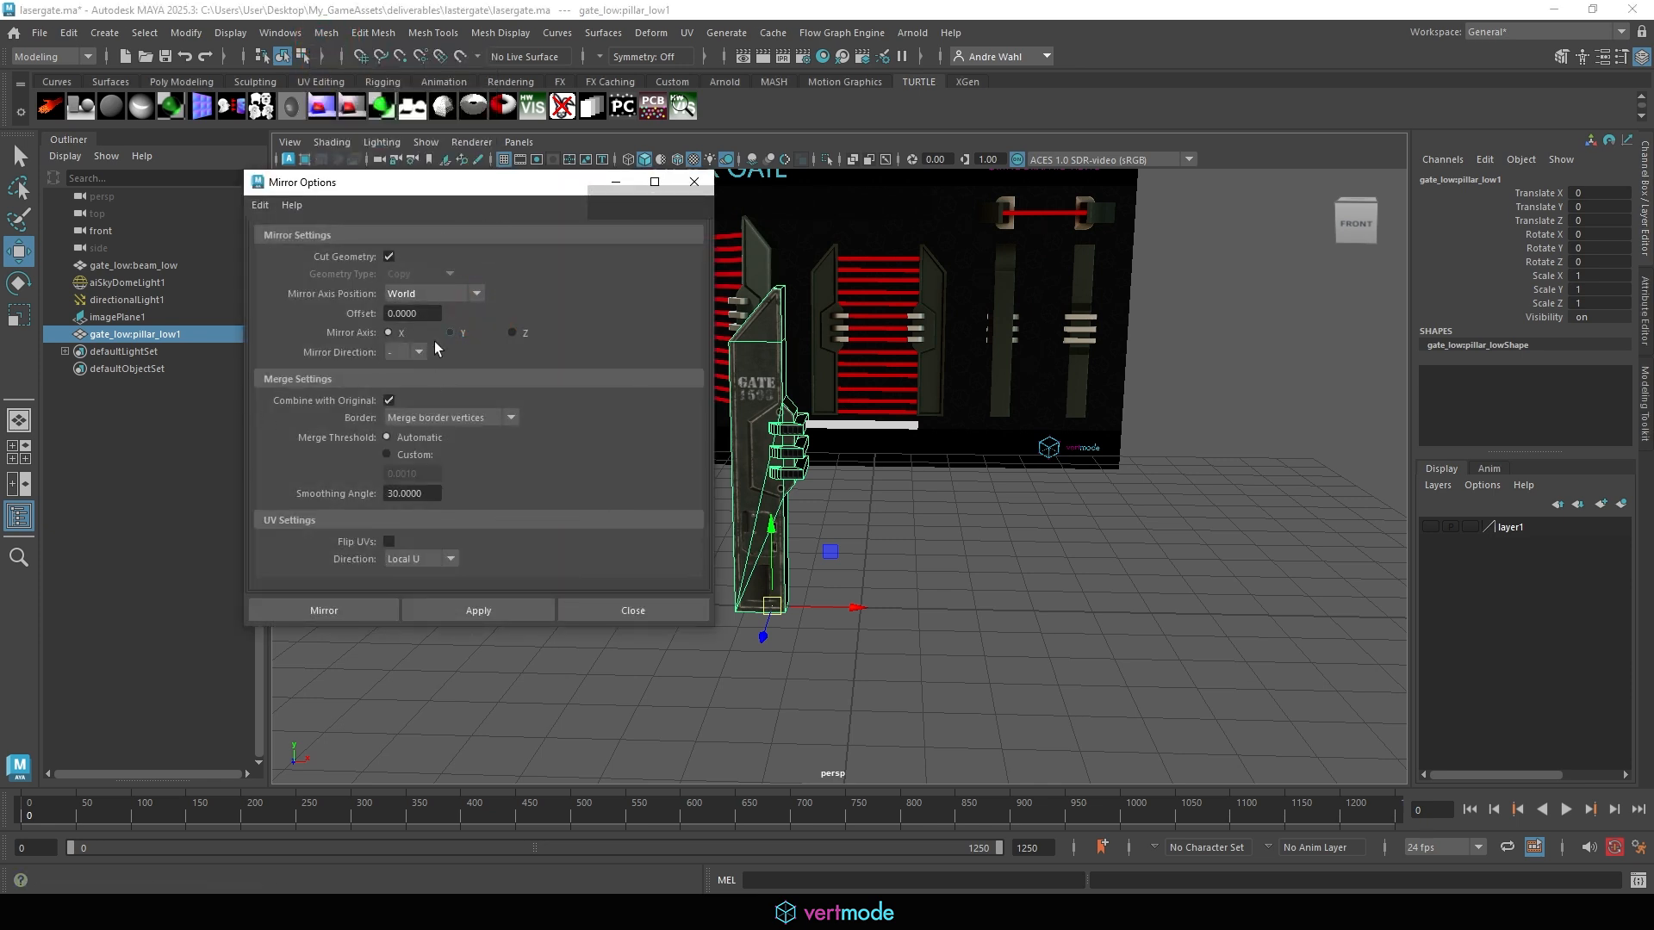
pyautogui.click(487, 613)
pyautogui.keyDown('alt'); pyautogui.moveTo(1082, 485); pyautogui.dragTo(1244, 457, button='middle'); pyautogui.keyUp('alt')
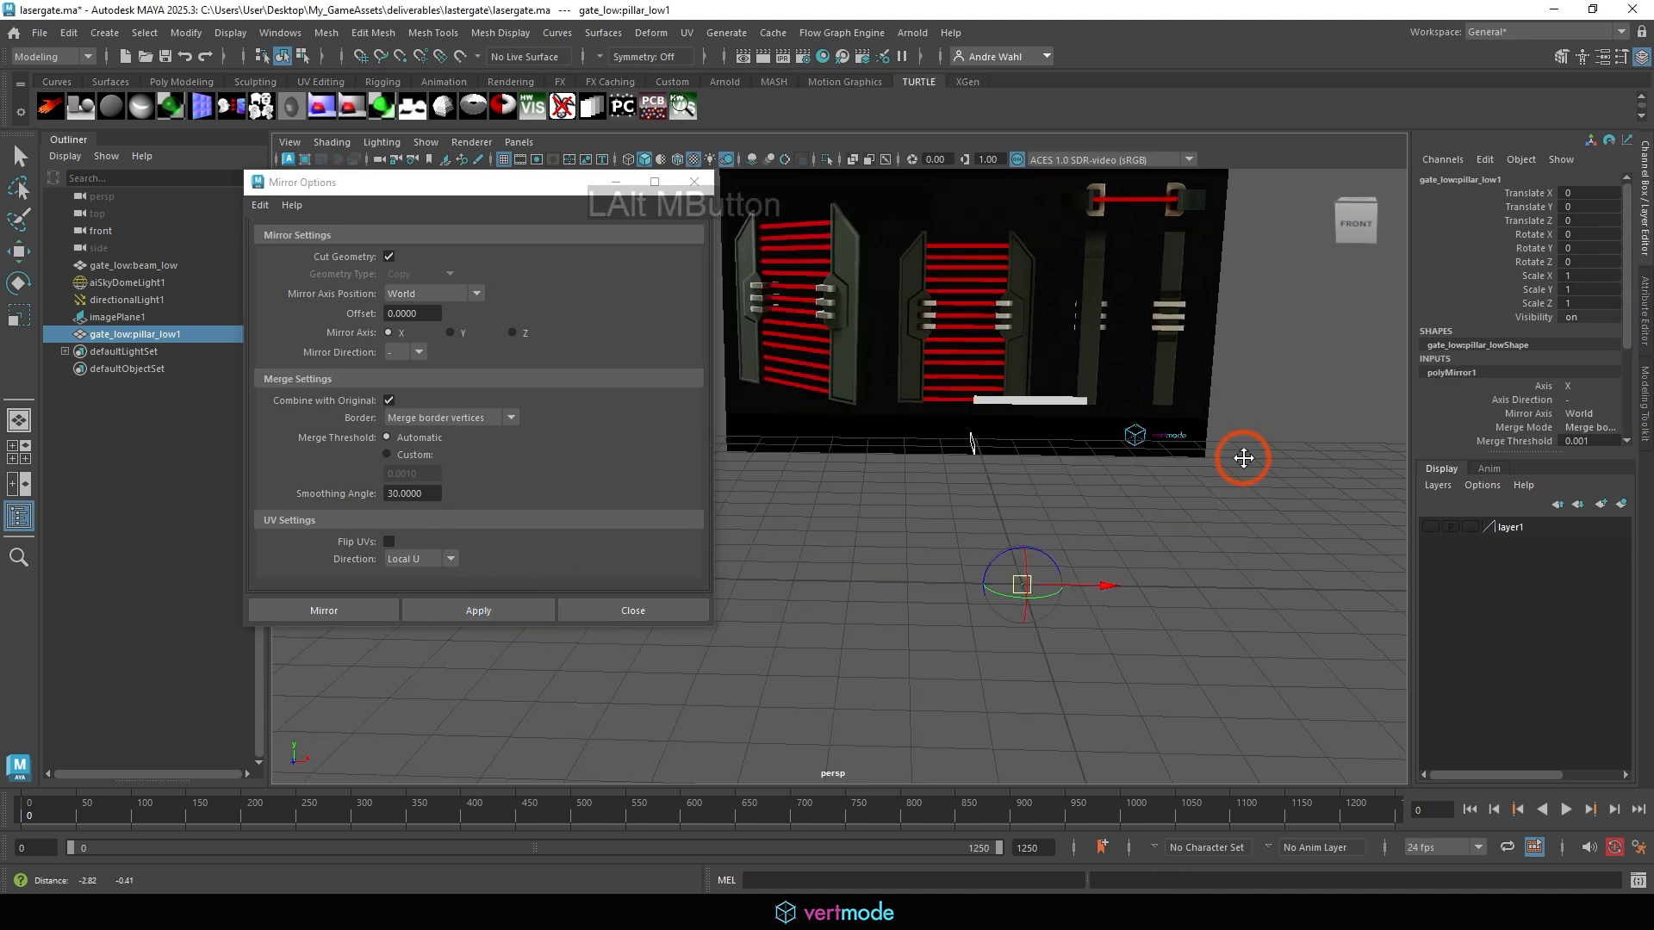
pyautogui.keyDown('alt'); pyautogui.moveTo(1133, 465); pyautogui.dragTo(1046, 458, button='right'); pyautogui.keyUp('alt')
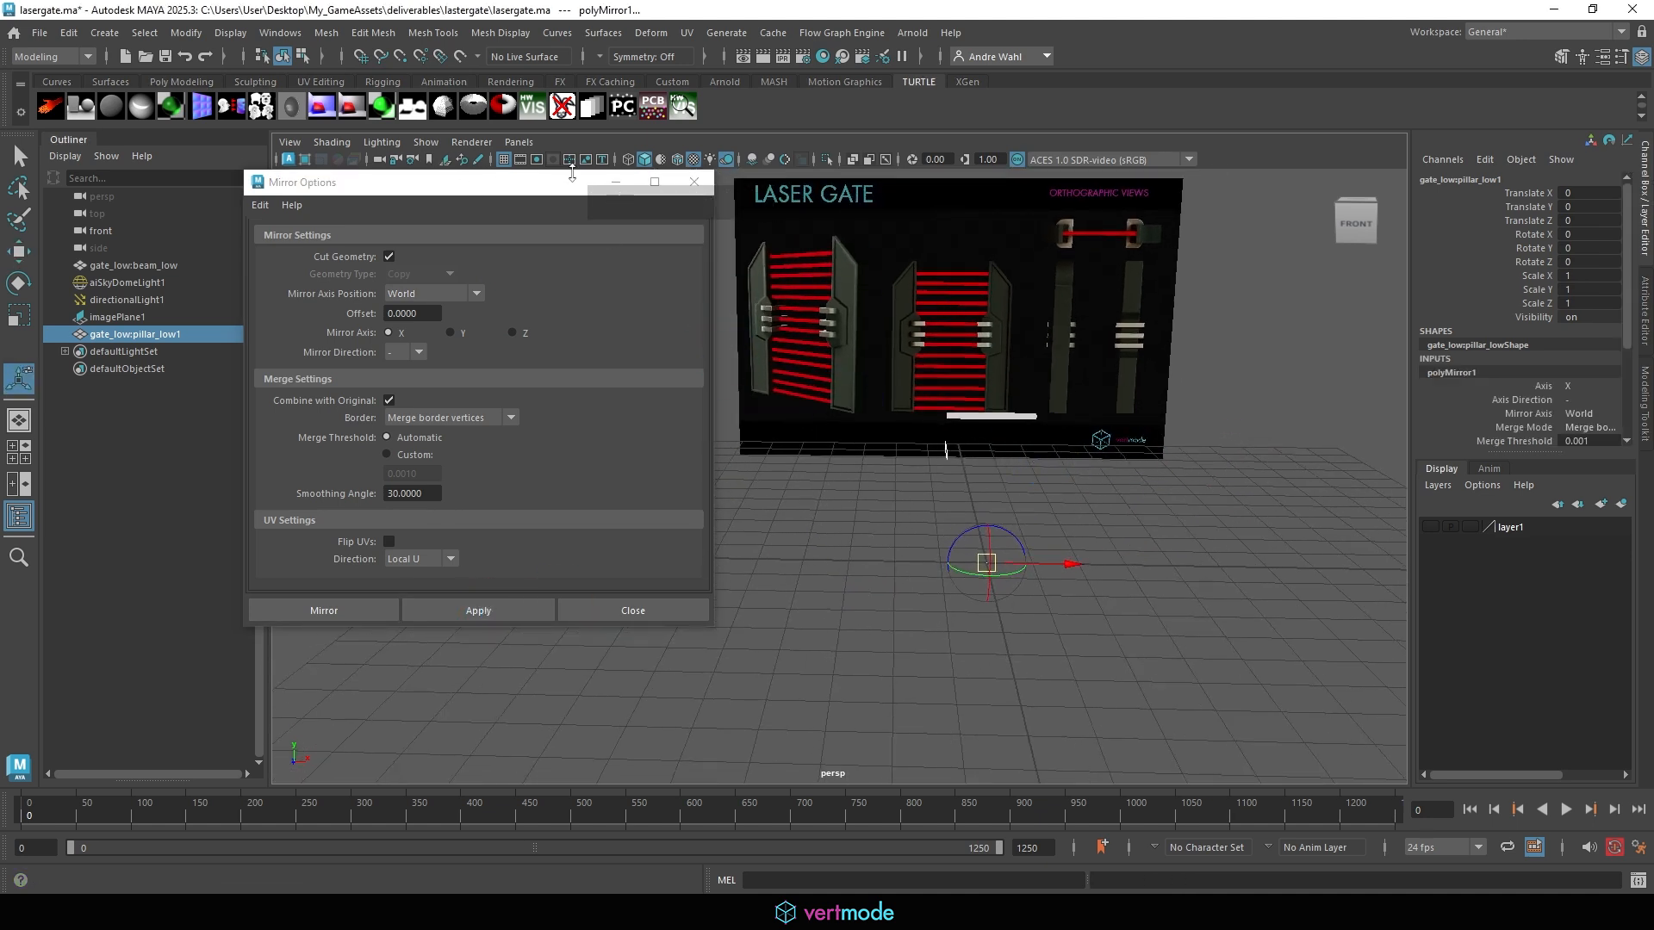
# Change the pillar mirror's direction to + and close the mirror options.
pyautogui.moveTo(559, 182); pyautogui.dragTo(0, 182)
pyautogui.click(485, 287)
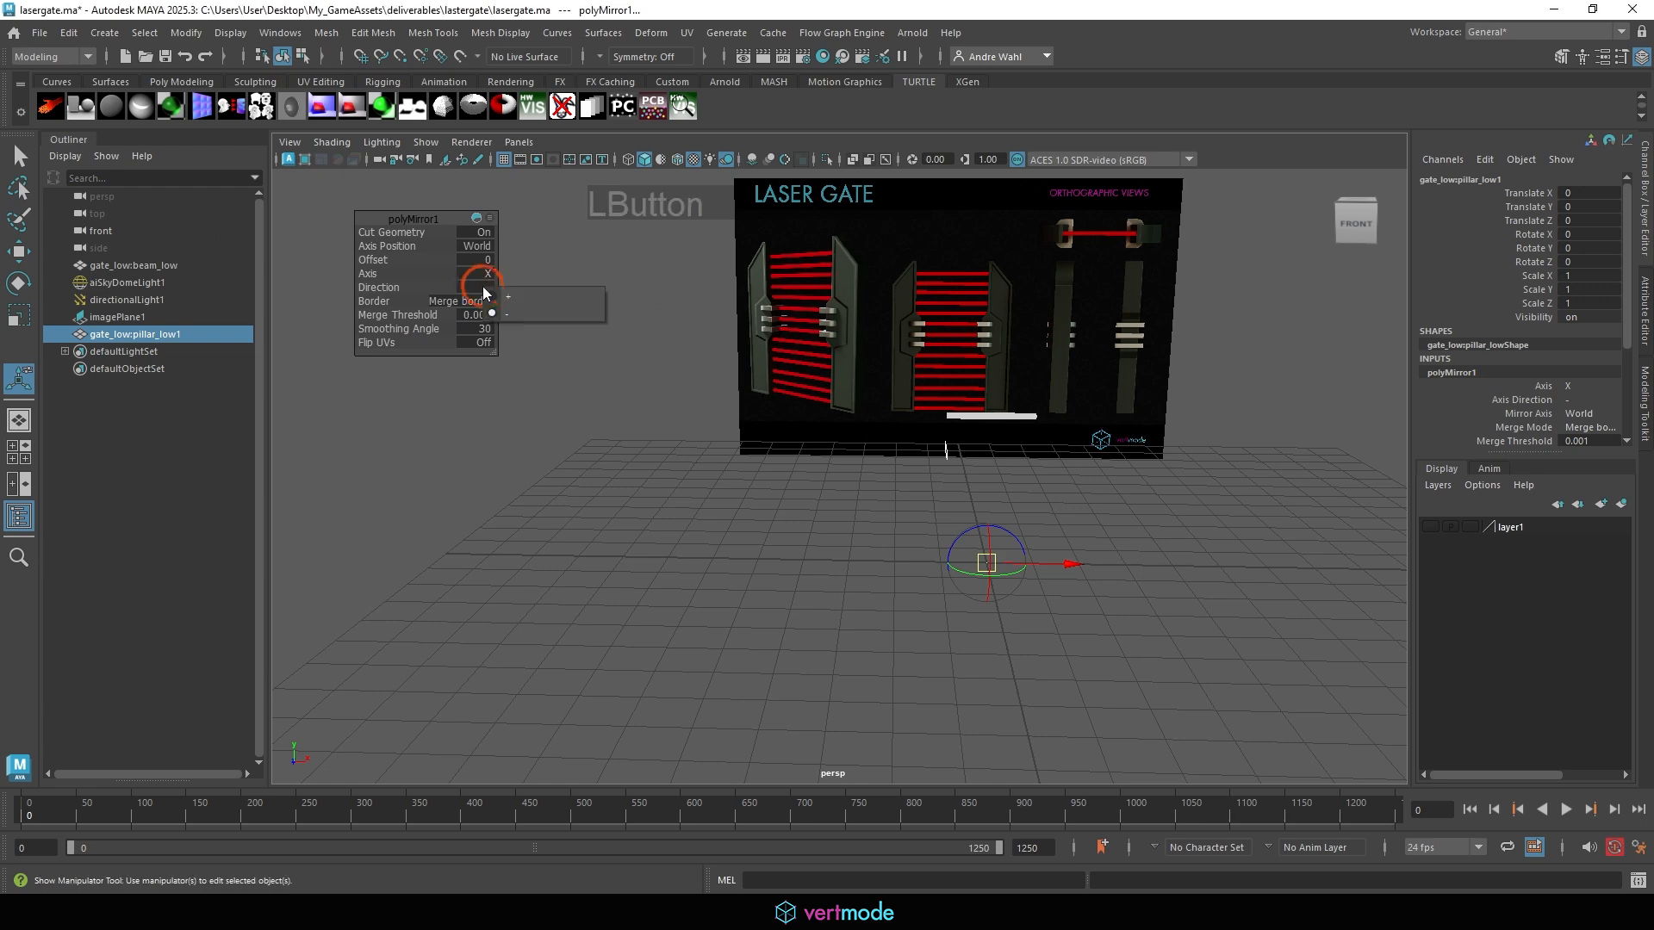
pyautogui.click(508, 295)
pyautogui.keyDown('alt'); pyautogui.moveTo(1006, 476); pyautogui.dragTo(804, 494); pyautogui.keyUp('alt')
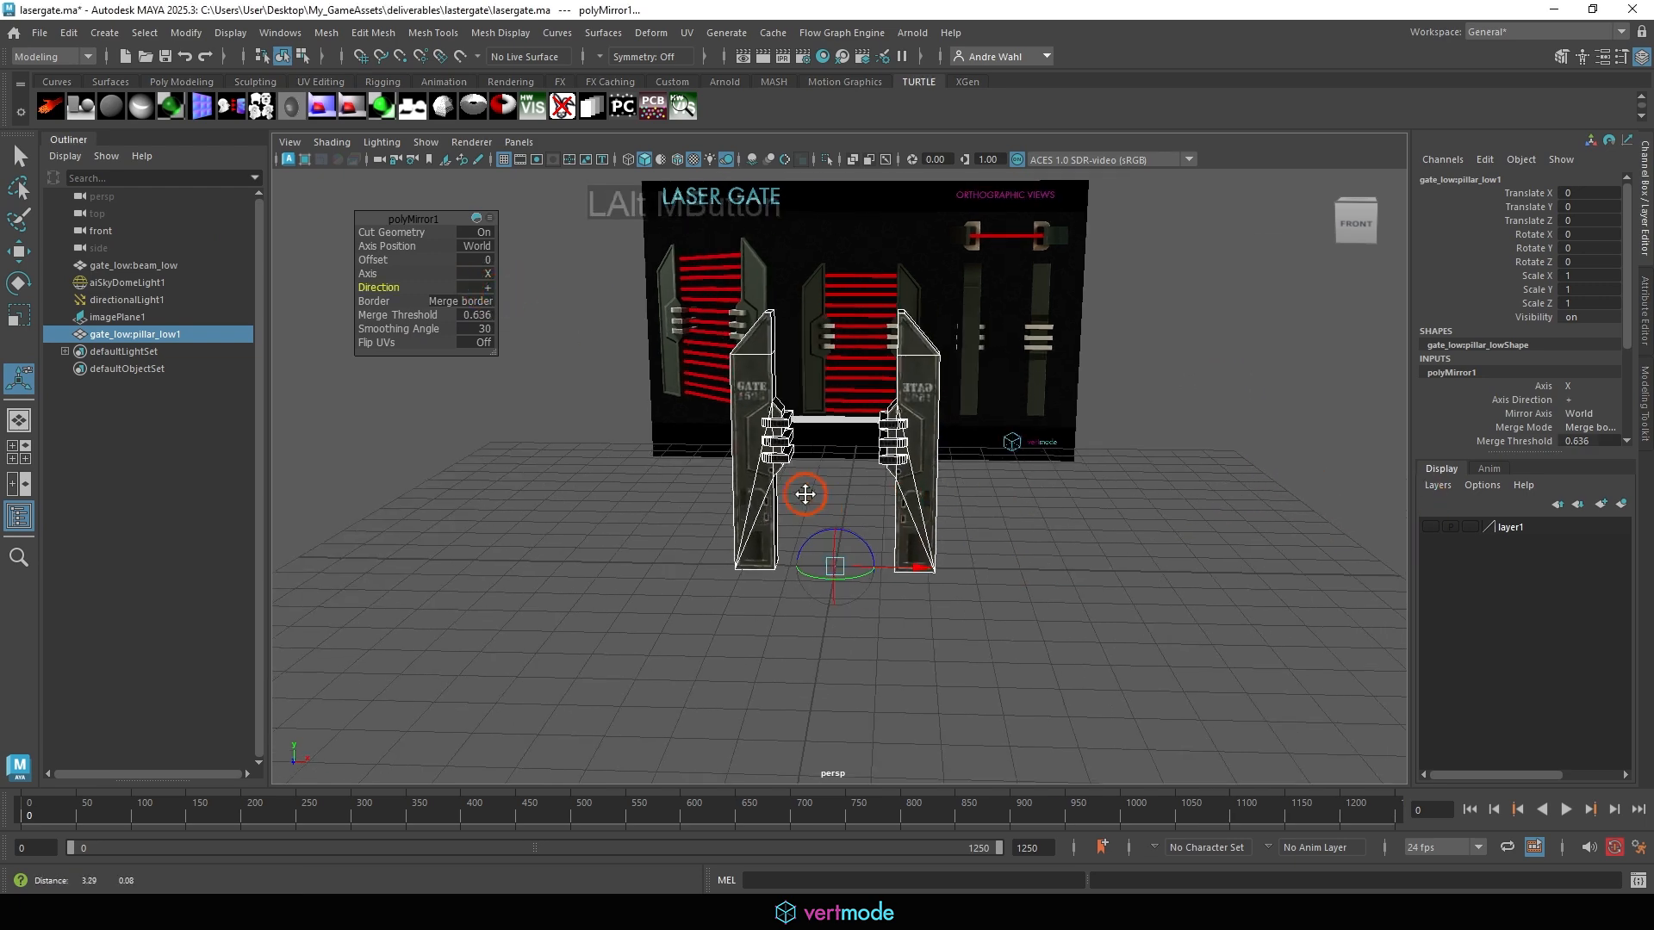
pyautogui.keyDown('alt'); pyautogui.moveTo(870, 501); pyautogui.dragTo(1055, 535, button='right'); pyautogui.keyUp('alt')
pyautogui.click(1091, 574)
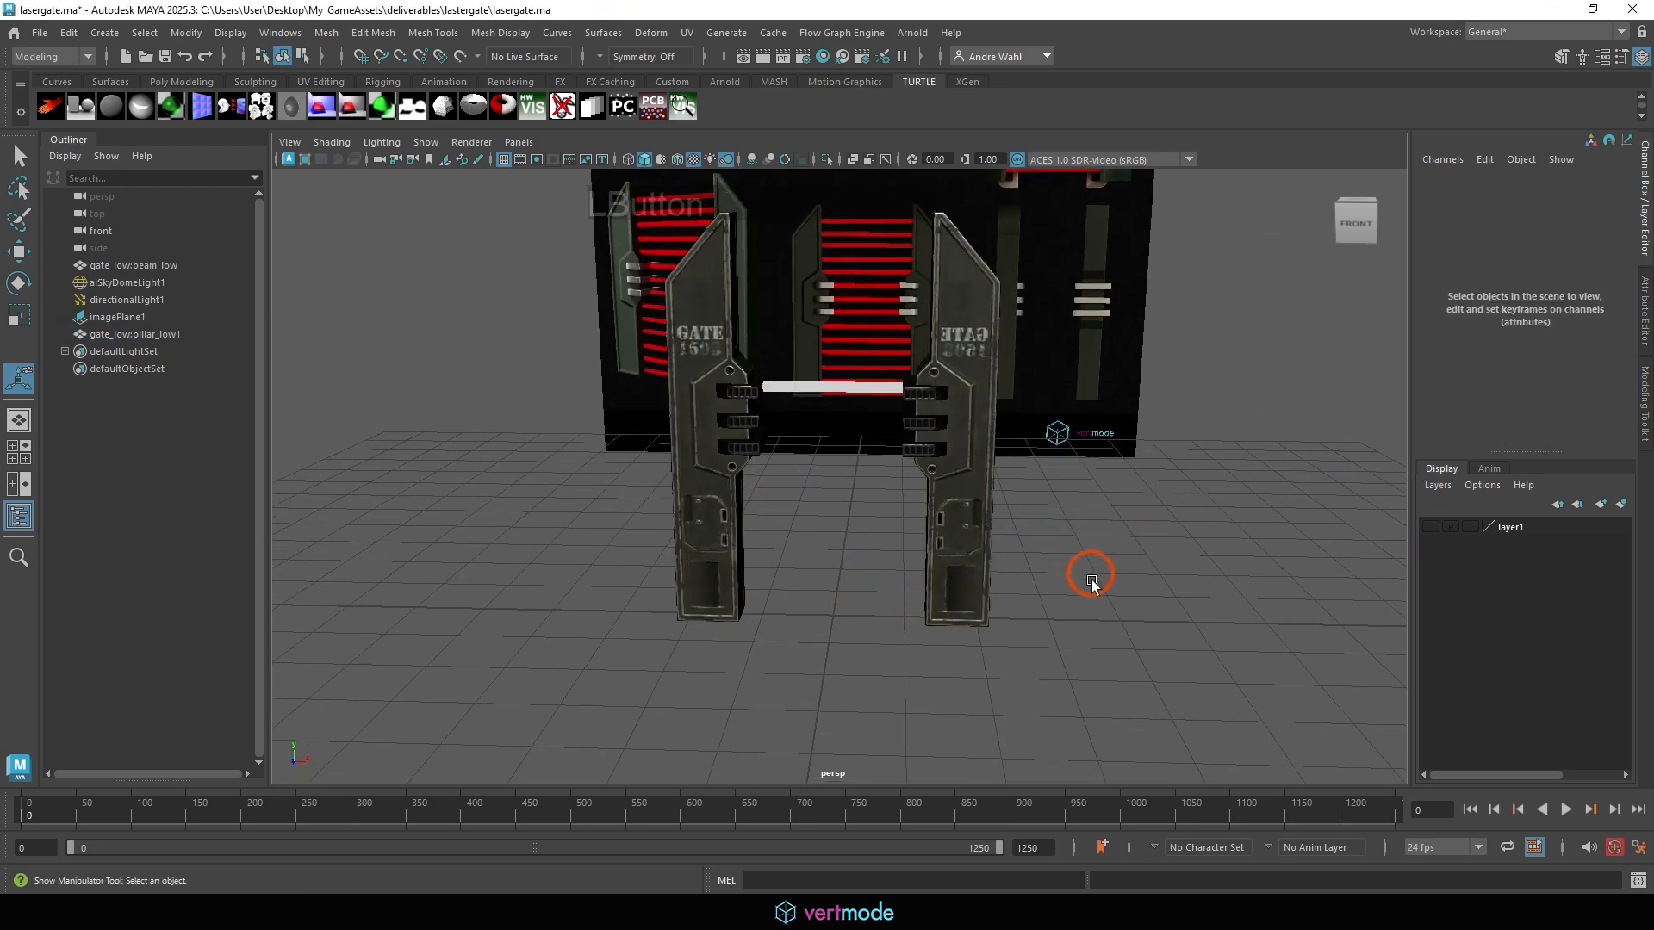
# Examine the mirrored pillar up close, comparing the GATE lettering on the two pillars.
pyautogui.click(988, 416)
pyautogui.keyDown('alt'); pyautogui.moveTo(987, 451); pyautogui.dragTo(1040, 470, button='right'); pyautogui.keyUp('alt')
pyautogui.keyDown('alt'); pyautogui.moveTo(1033, 472); pyautogui.dragTo(895, 494, button='middle'); pyautogui.keyUp('alt')
pyautogui.keyDown('alt'); pyautogui.moveTo(982, 520); pyautogui.dragTo(1025, 517, button='right'); pyautogui.keyUp('alt')
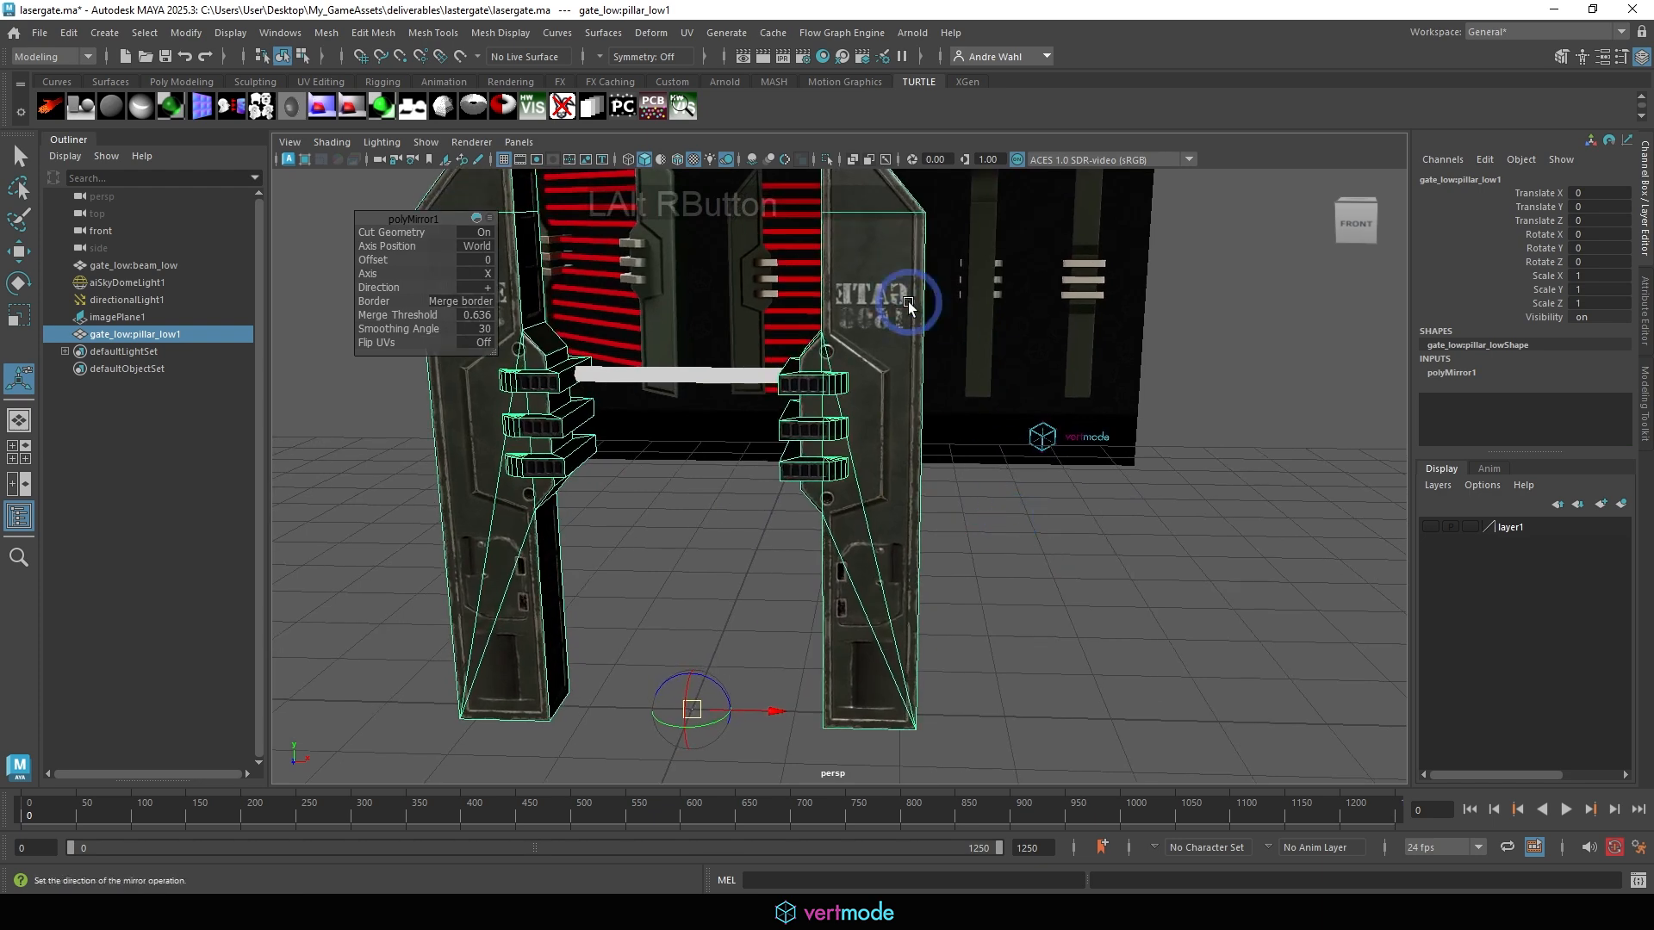
pyautogui.keyDown('alt'); pyautogui.moveTo(790, 339); pyautogui.dragTo(866, 376, button='middle'); pyautogui.keyUp('alt')
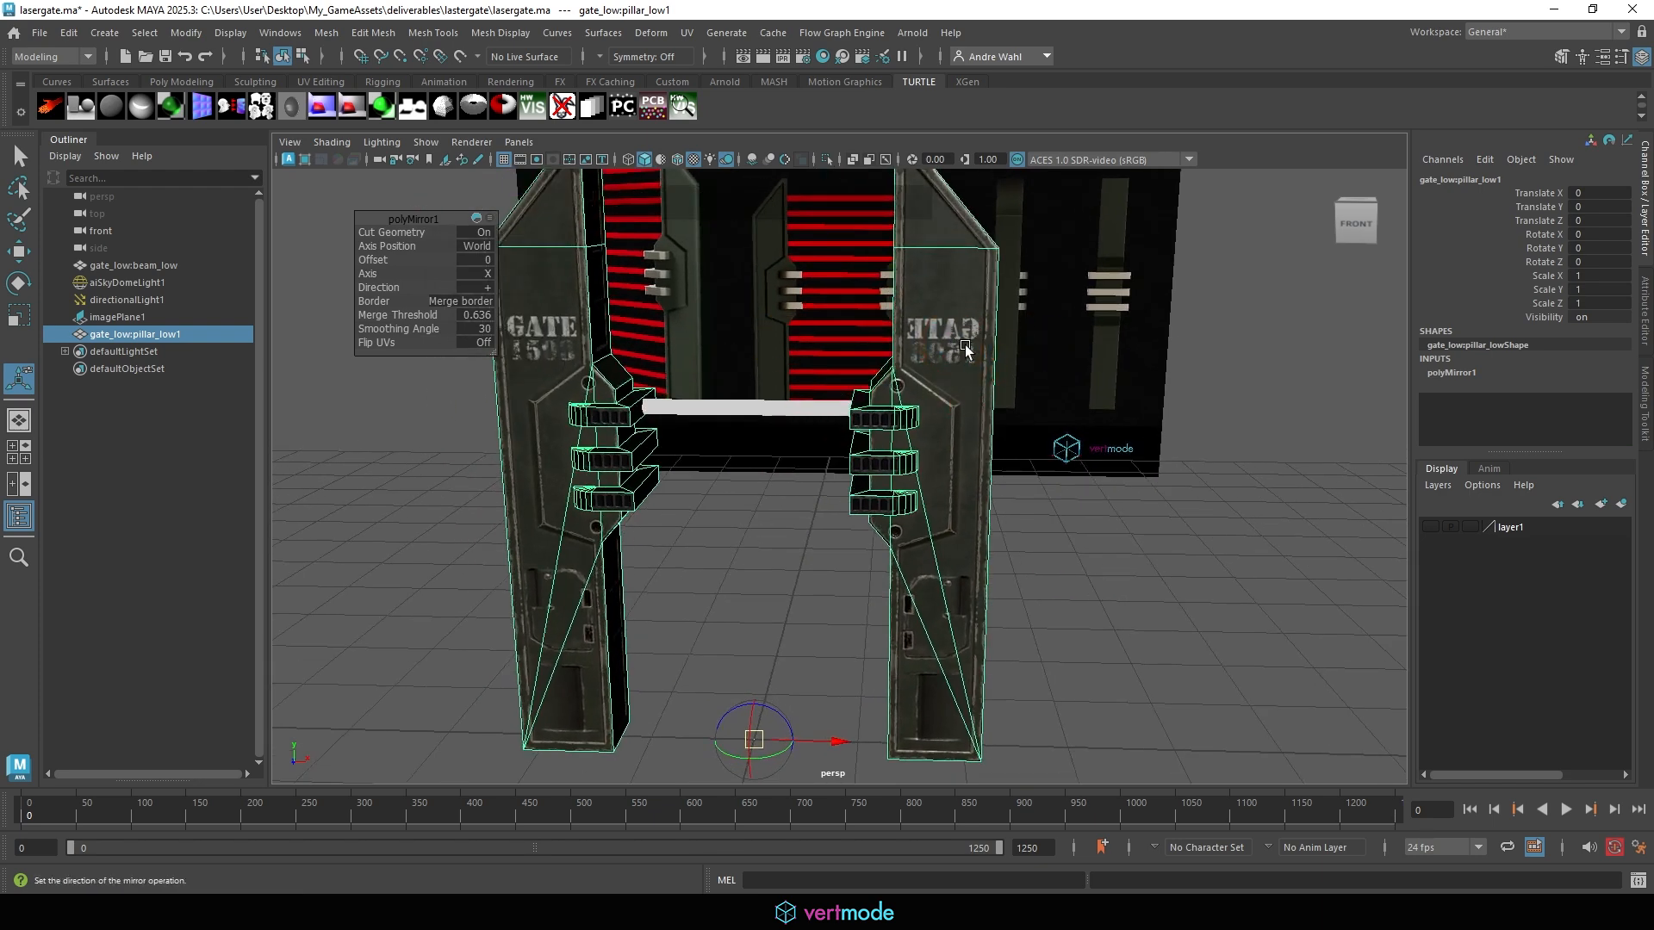
pyautogui.keyDown('alt'); pyautogui.moveTo(973, 344); pyautogui.dragTo(550, 358); pyautogui.keyUp('alt')
pyautogui.keyDown('alt'); pyautogui.moveTo(531, 362); pyautogui.dragTo(909, 380); pyautogui.keyUp('alt')
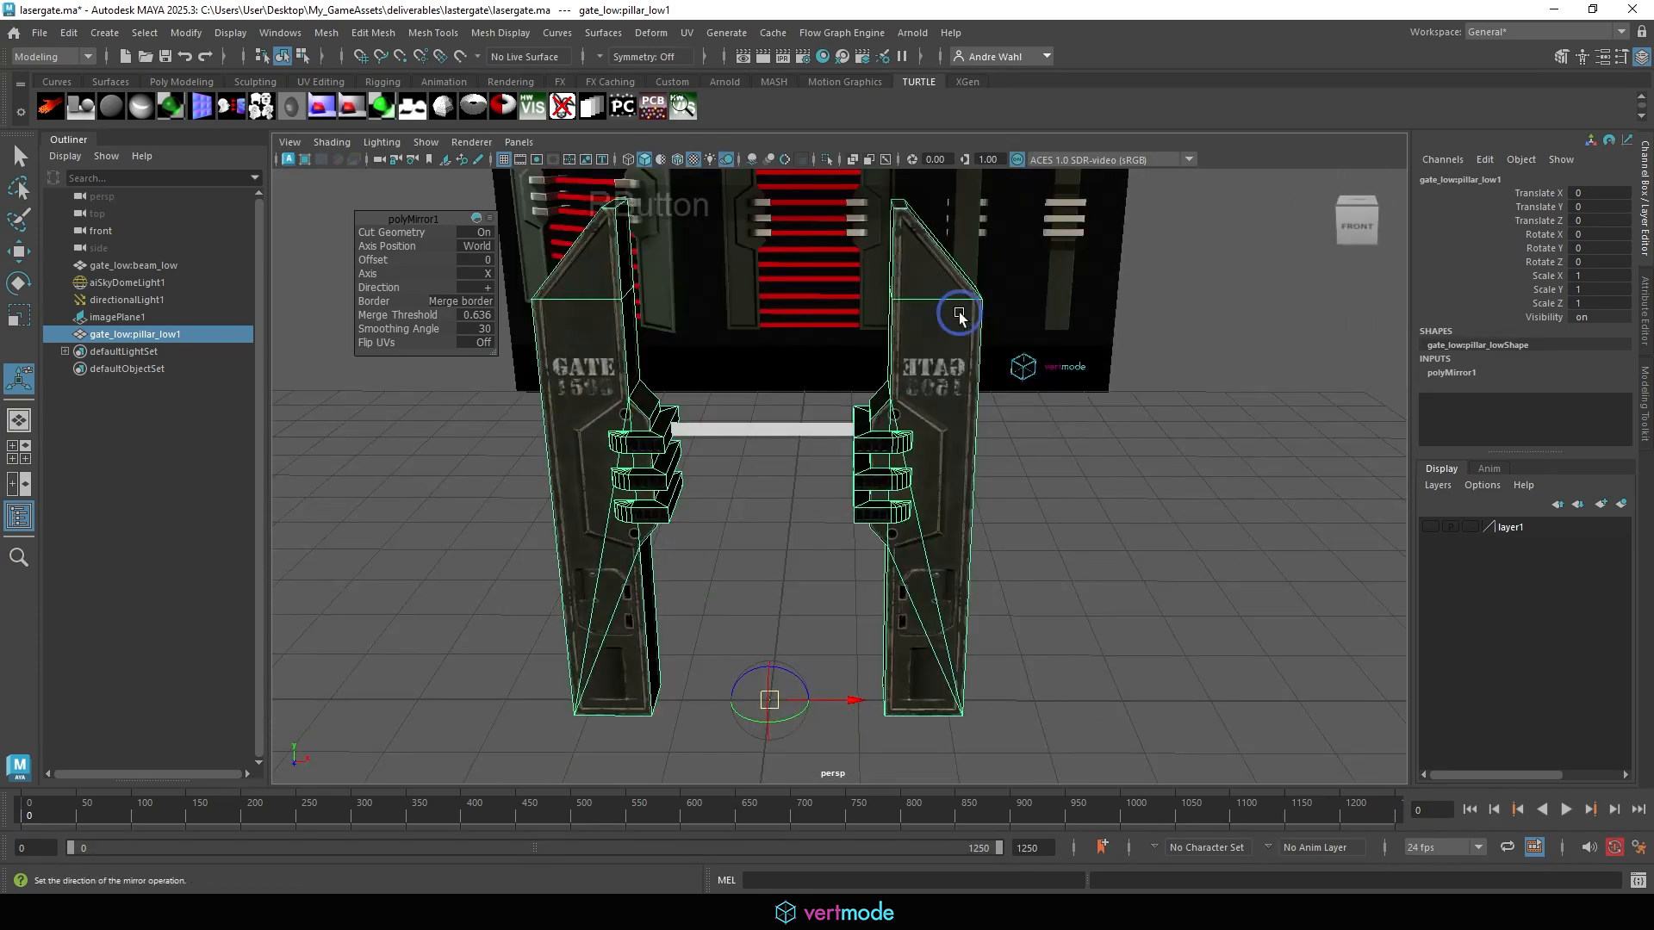
# Undo the pillar mirror and reselect the original combined pillar with the Move tool.
pyautogui.moveTo(958, 344); pyautogui.dragTo(1043, 314, button='right')
pyautogui.hotkey('ctrl', 'z')
pyautogui.hotkey('ctrl', 'z')
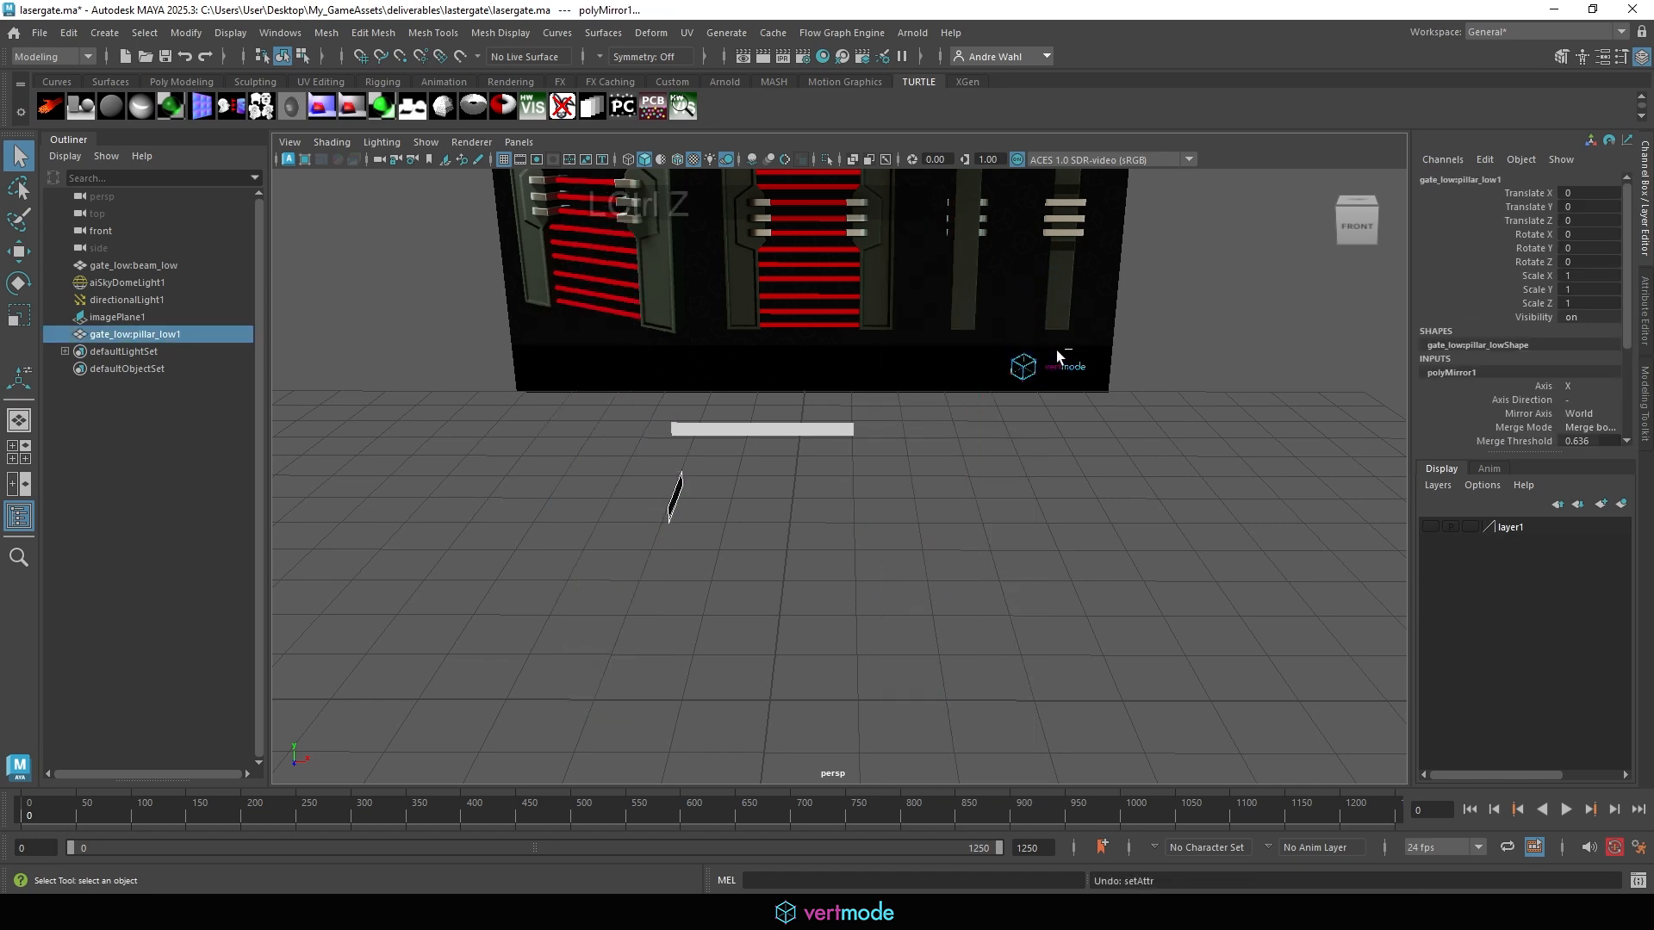
pyautogui.click(564, 372)
pyautogui.press('w')
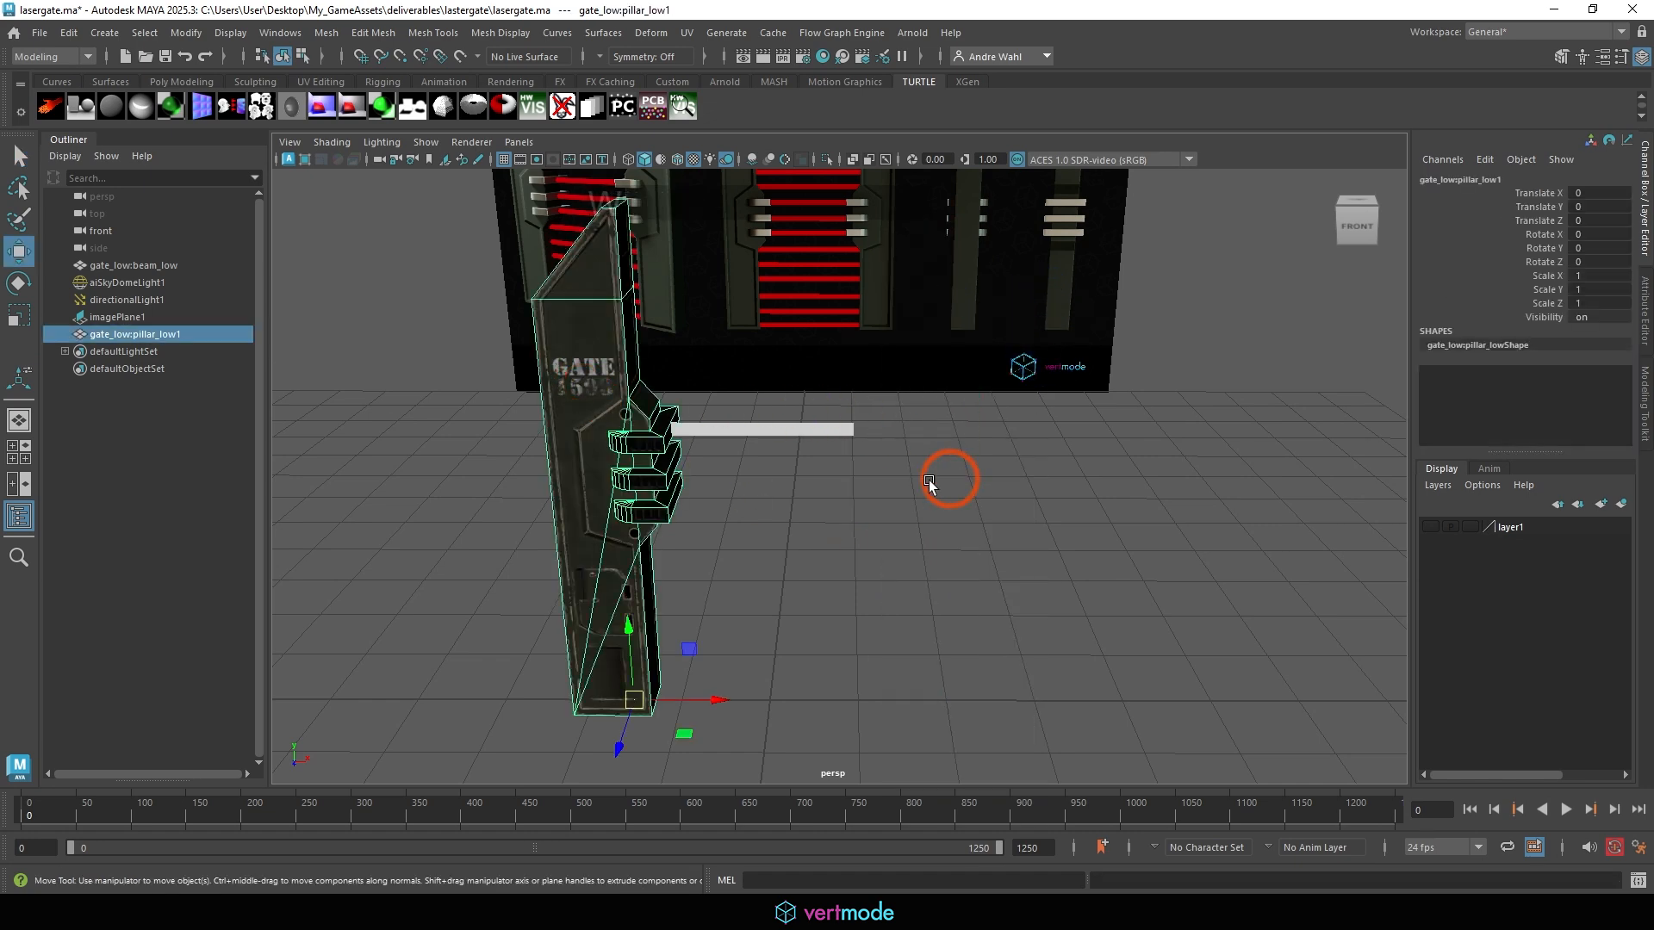
# Duplicate the combined pillar, group the copy and set the group's Scale X to -1.
pyautogui.keyDown('alt'); pyautogui.moveTo(948, 480); pyautogui.dragTo(844, 497); pyautogui.keyUp('alt')
pyautogui.keyDown('alt'); pyautogui.moveTo(729, 355); pyautogui.dragTo(581, 340); pyautogui.keyUp('alt')
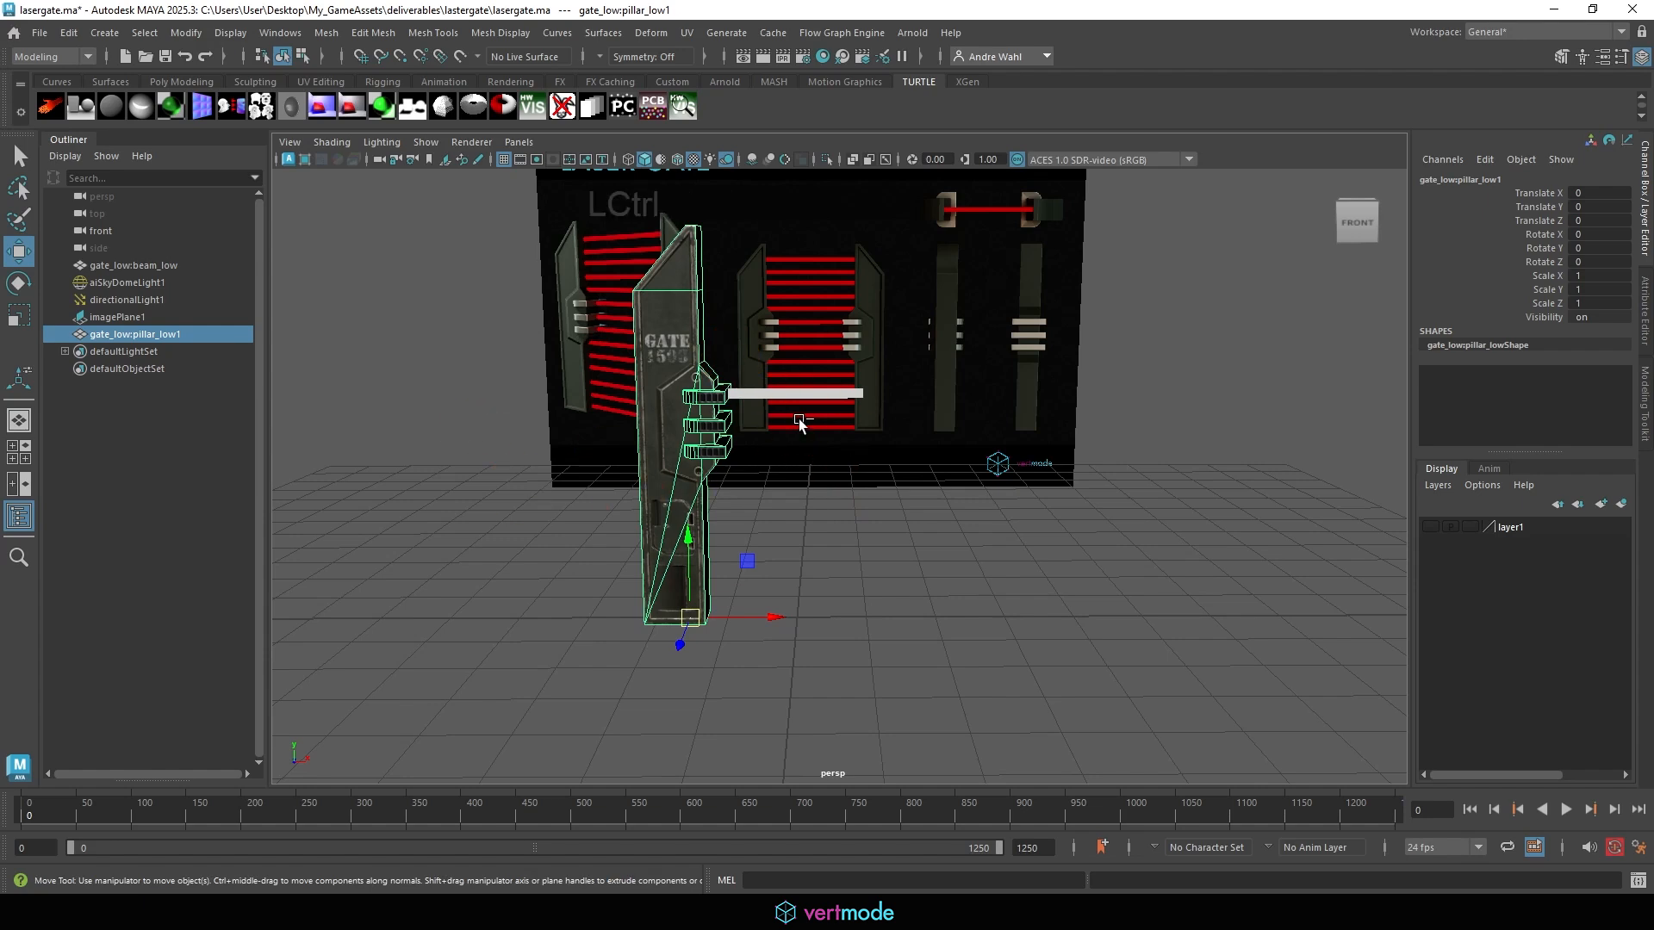
pyautogui.hotkey('ctrl', 'd')
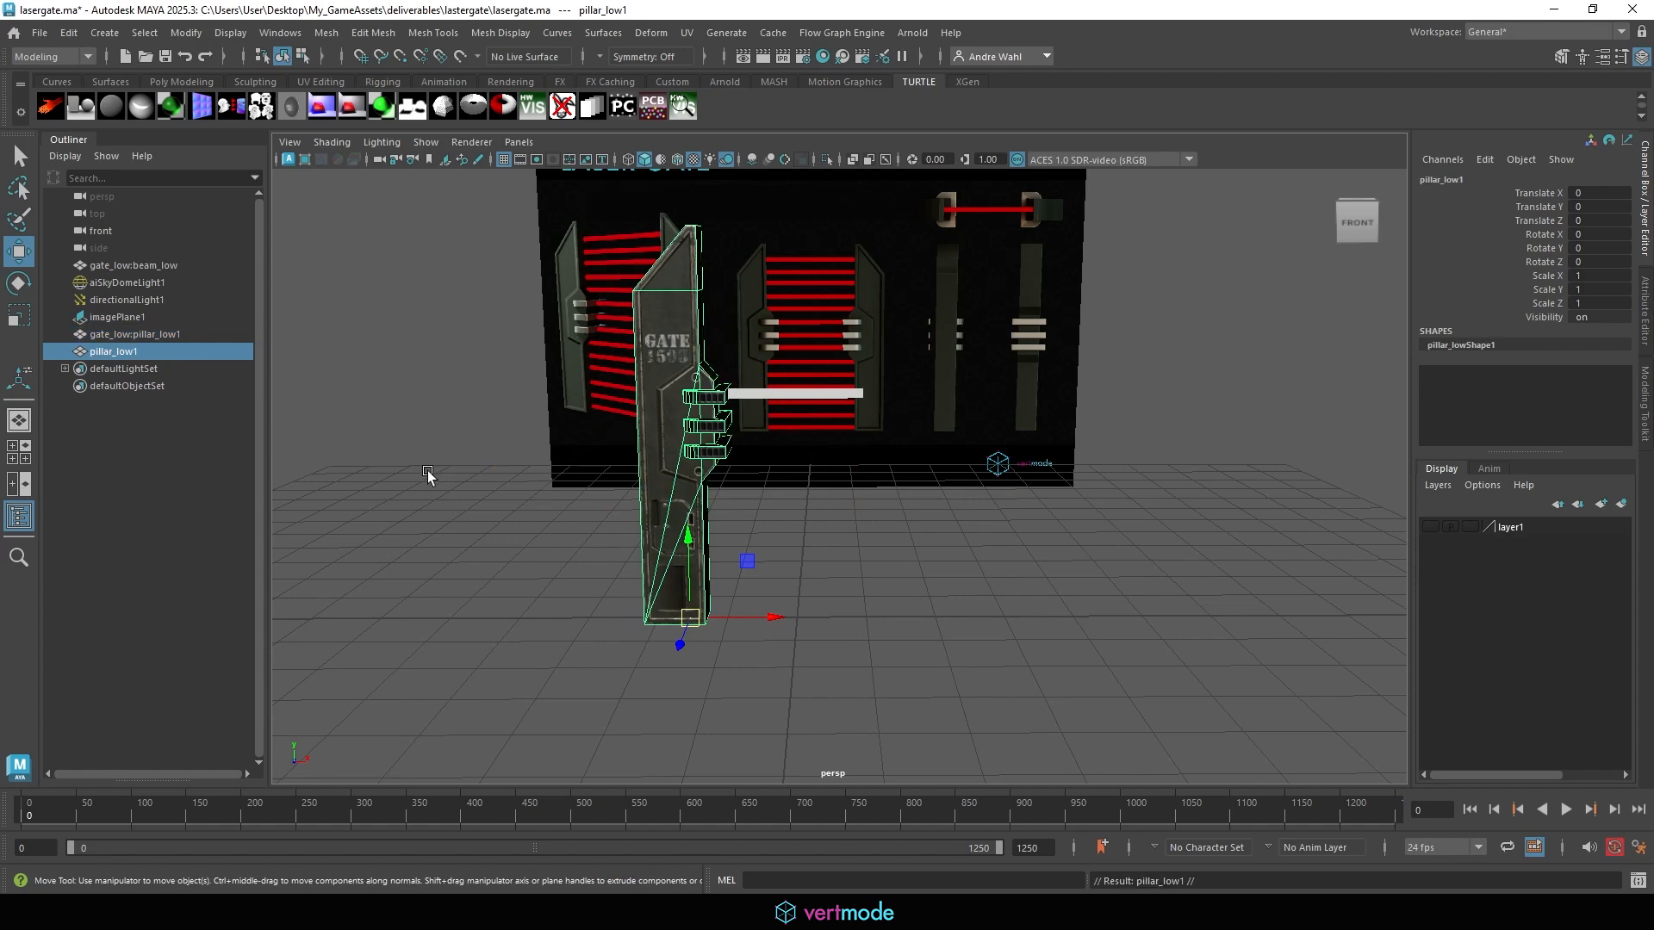
pyautogui.keyDown('alt'); pyautogui.moveTo(771, 439); pyautogui.dragTo(900, 502, button='right'); pyautogui.keyUp('alt')
pyautogui.hotkey('ctrl', 'g')
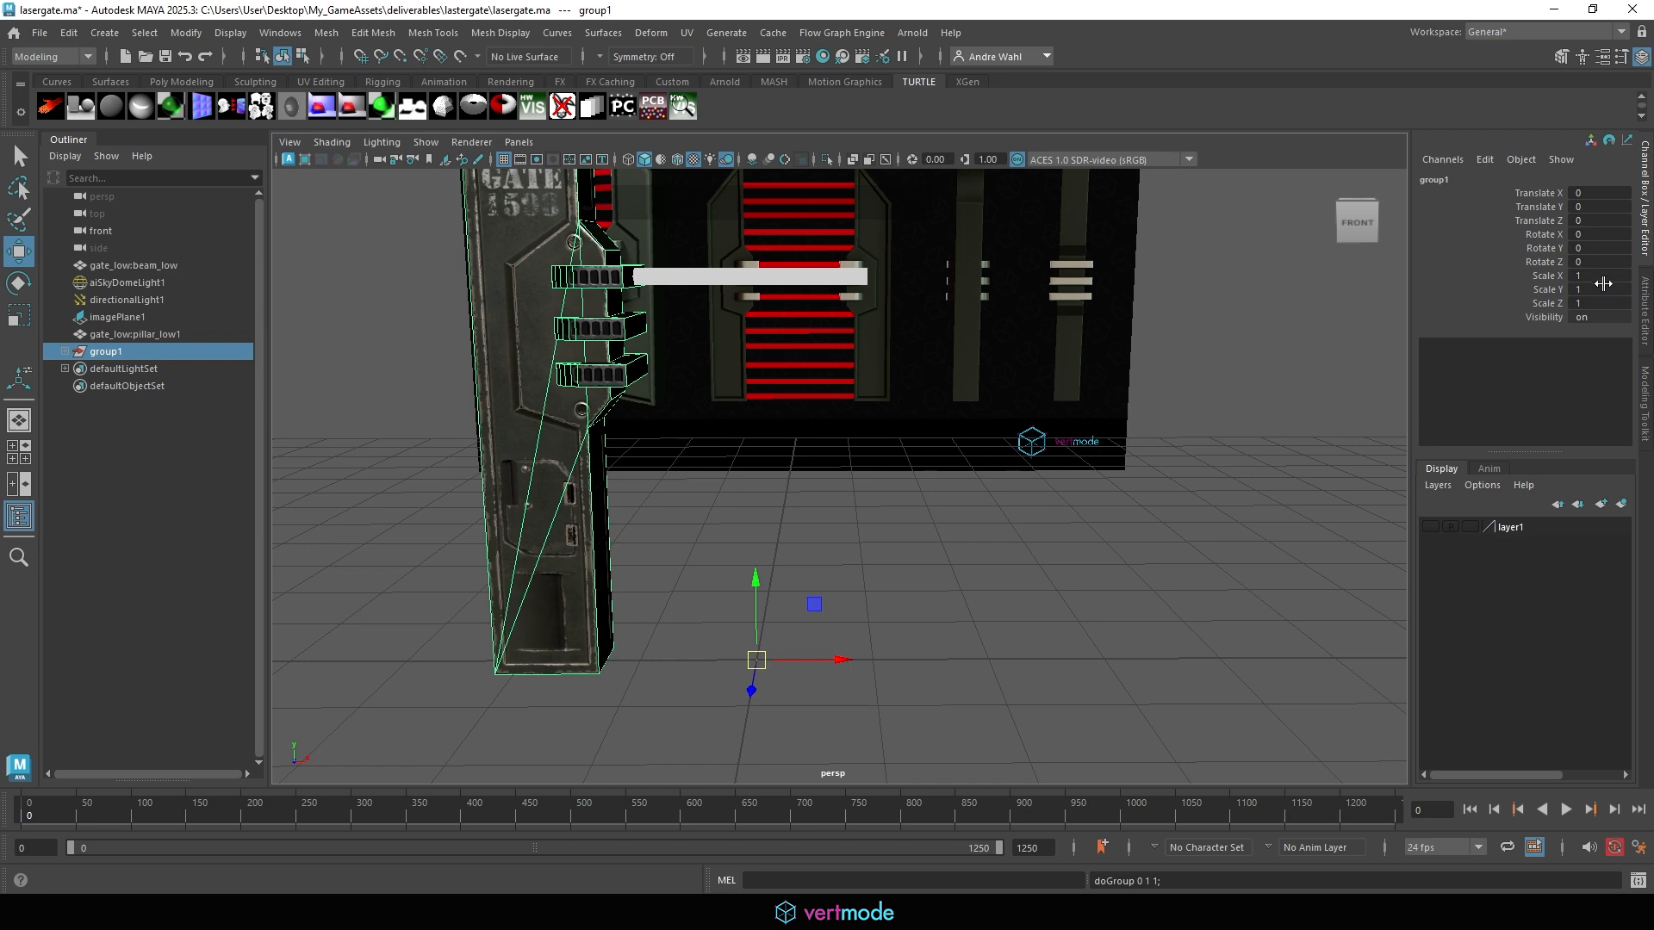
pyautogui.press('Return')
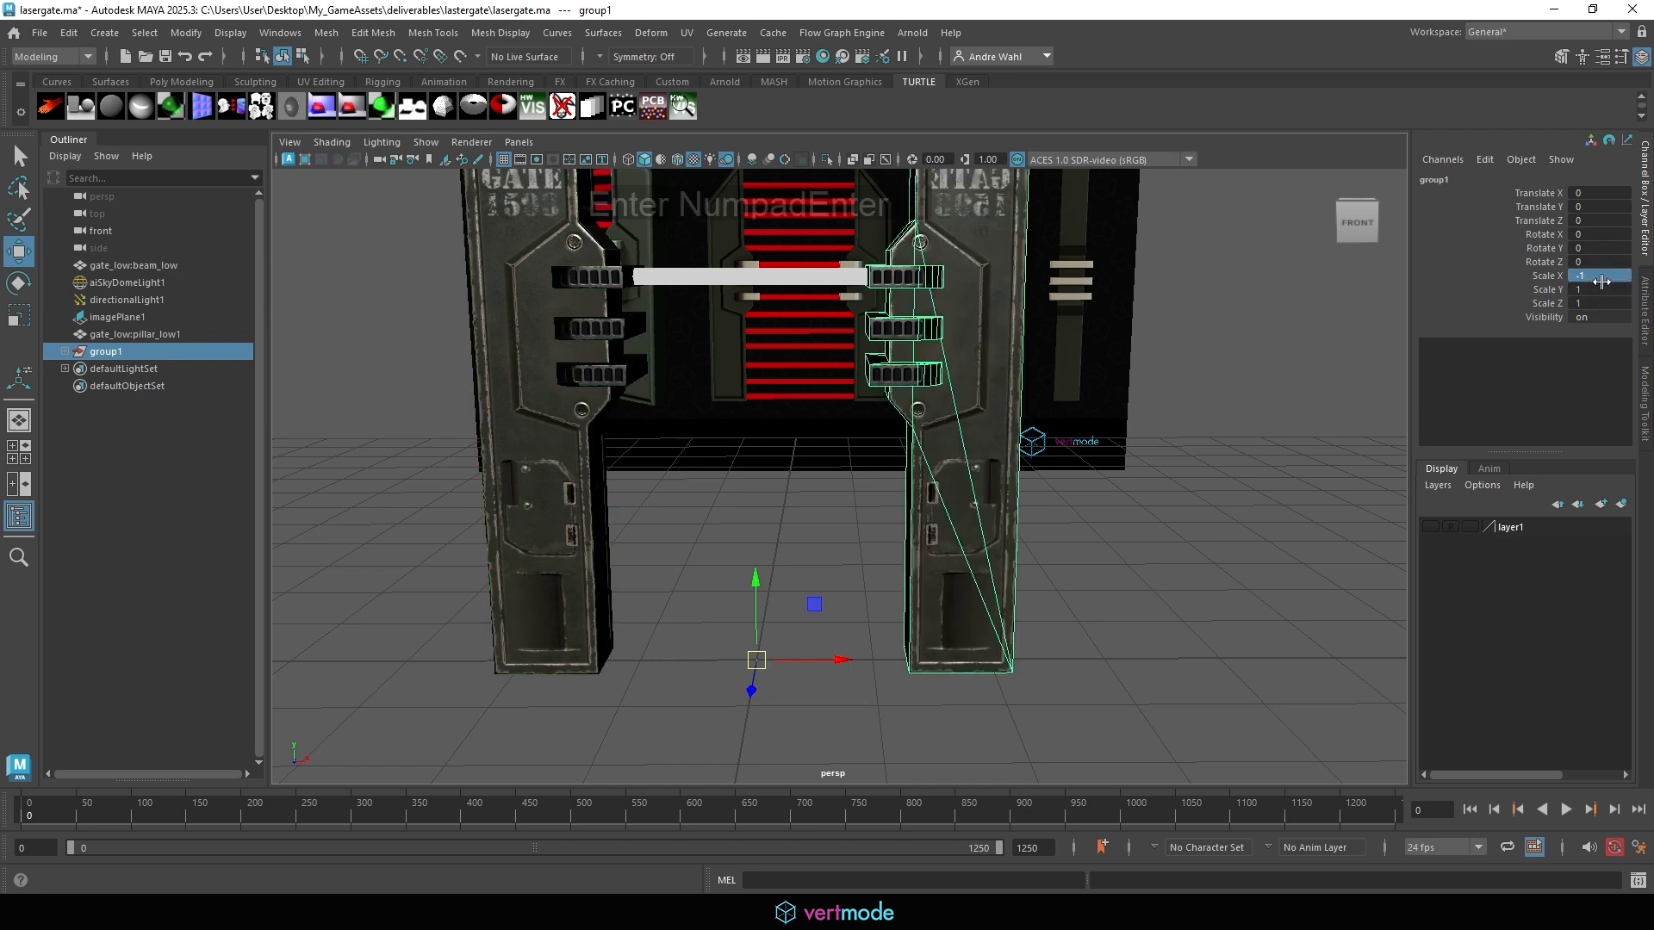
pyautogui.click(1277, 476)
# Flip the duplicated pillar front to back by setting its own Scale Z to -1 inside the group.
pyautogui.keyDown('alt'); pyautogui.moveTo(1073, 564); pyautogui.dragTo(1193, 482, button='right'); pyautogui.keyUp('alt')
pyautogui.click(979, 428)
pyautogui.keyDown('alt'); pyautogui.moveTo(970, 383); pyautogui.dragTo(893, 591); pyautogui.keyUp('alt')
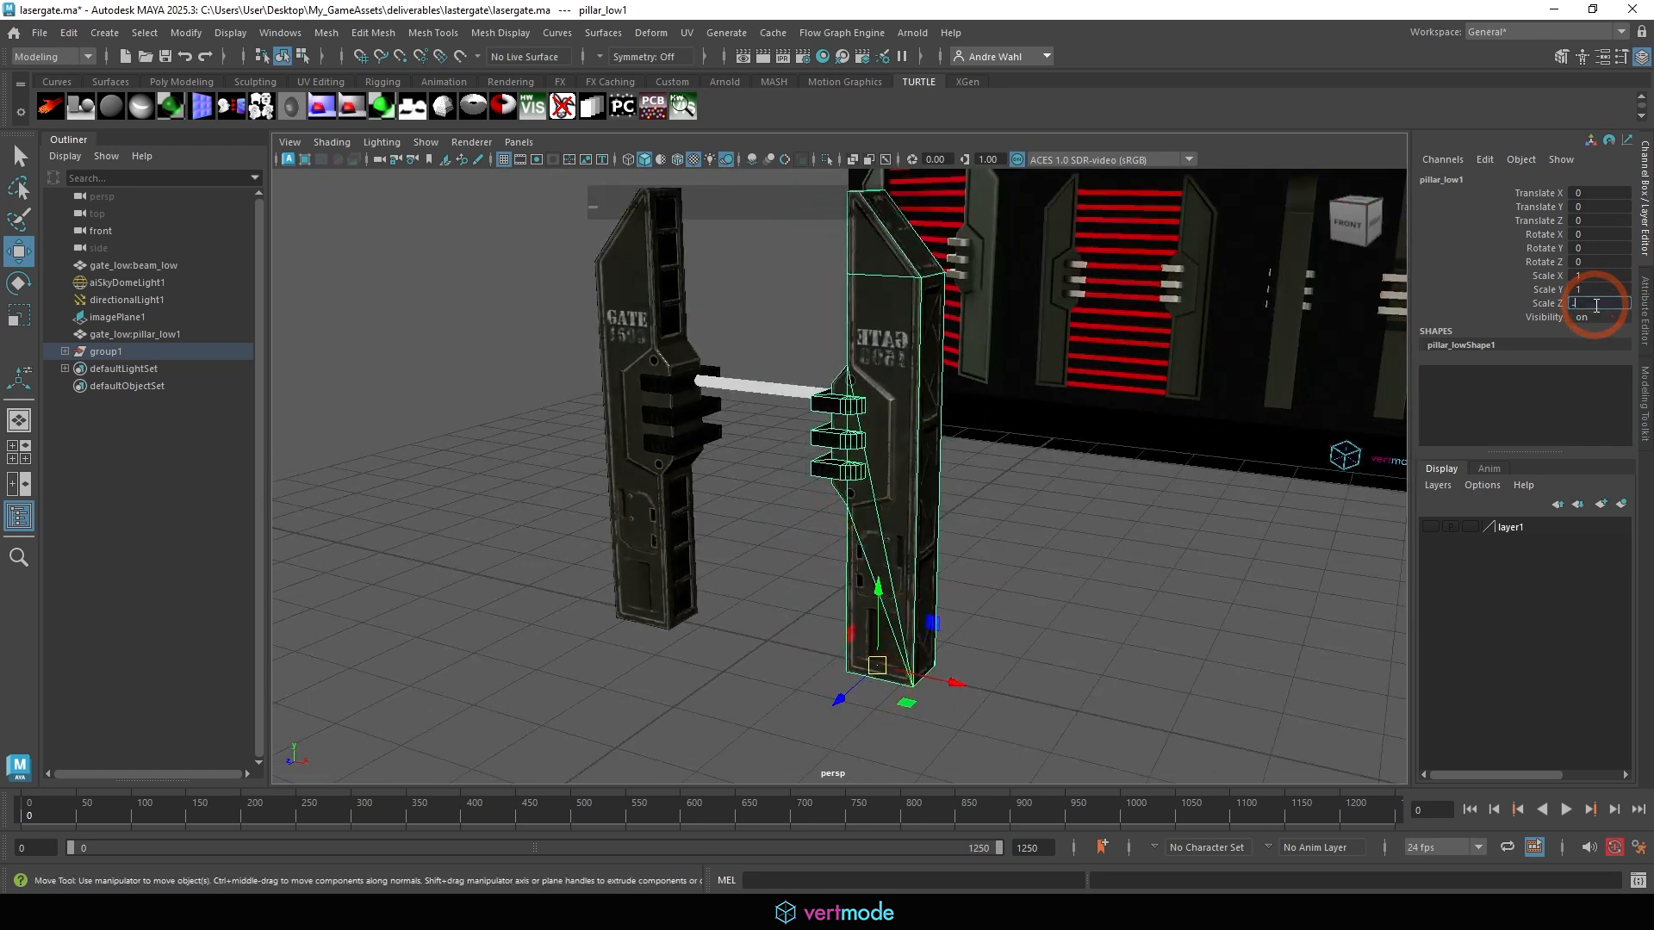
pyautogui.write('-1')
pyautogui.press('Return')
pyautogui.keyDown('alt'); pyautogui.moveTo(1025, 413); pyautogui.dragTo(1083, 448); pyautogui.keyUp('alt')
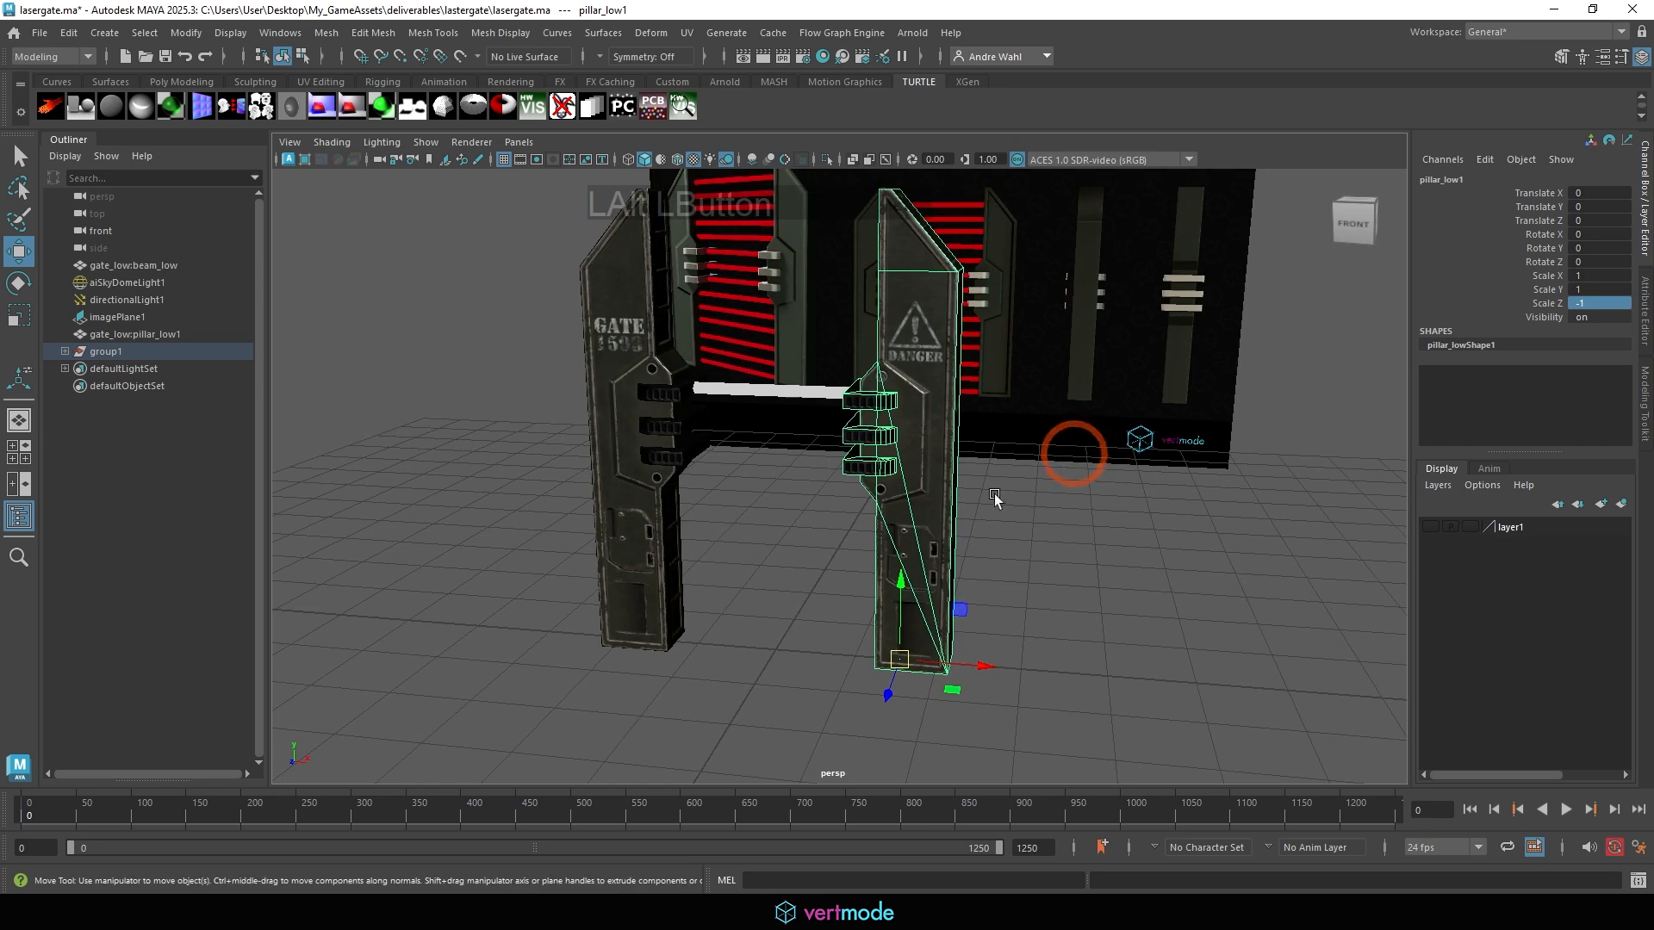
pyautogui.click(1020, 420)
# Inspect the GATE and DANGER markings on both pillars from the back and front, and select both pillars.
pyautogui.keyDown('alt'); pyautogui.moveTo(903, 393); pyautogui.dragTo(819, 312); pyautogui.keyUp('alt')
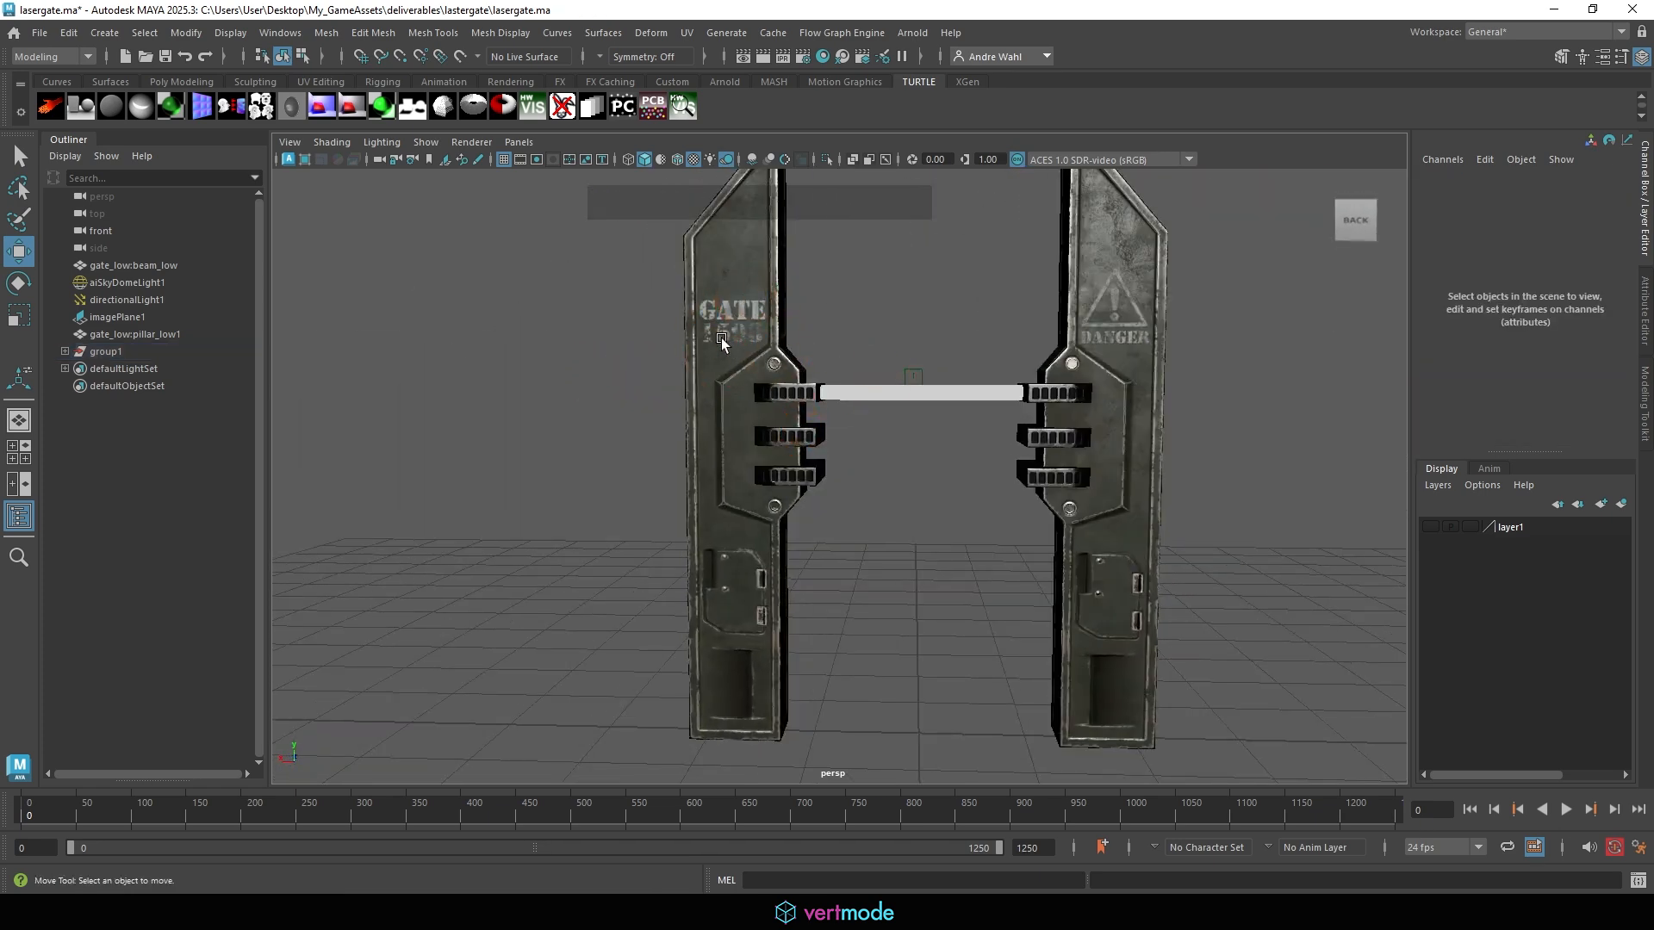
pyautogui.keyDown('alt'); pyautogui.moveTo(1115, 336); pyautogui.dragTo(1208, 481); pyautogui.keyUp('alt')
pyautogui.click(891, 332)
pyautogui.click(903, 477)
pyautogui.keyDown('alt'); pyautogui.moveTo(1152, 493); pyautogui.dragTo(858, 486, button='right'); pyautogui.keyUp('alt')
pyautogui.keyDown('alt'); pyautogui.moveTo(858, 486); pyautogui.dragTo(863, 479); pyautogui.keyUp('alt')
pyautogui.click(863, 479)
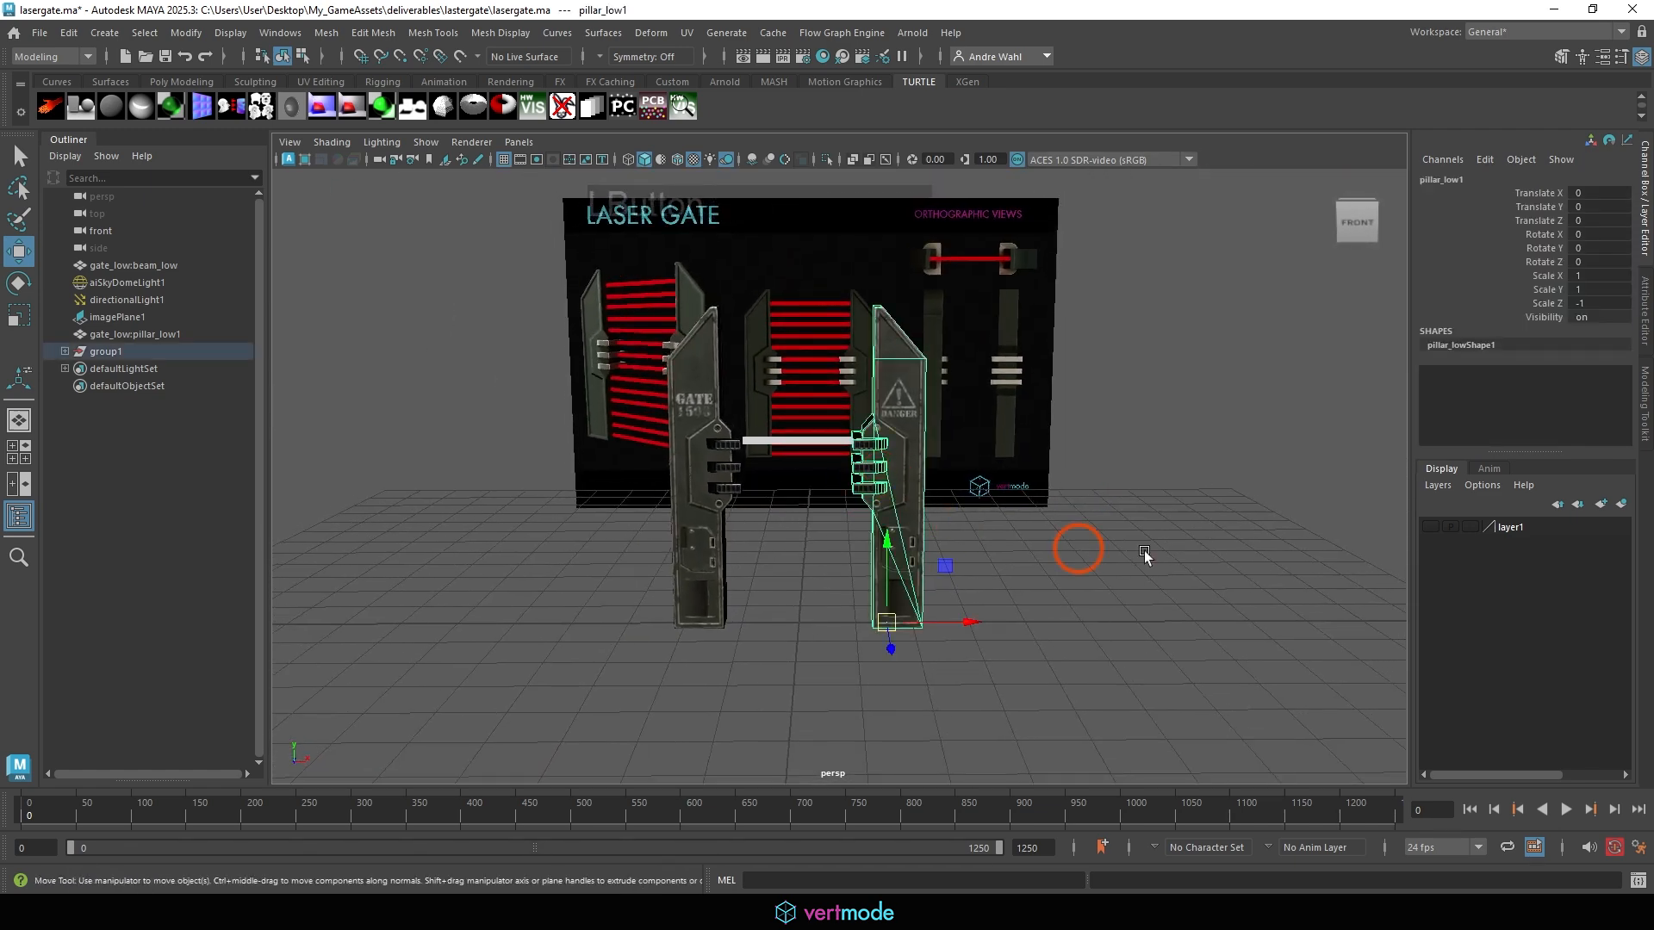
pyautogui.keyDown('alt'); pyautogui.moveTo(1077, 546); pyautogui.dragTo(1284, 332); pyautogui.keyUp('alt')
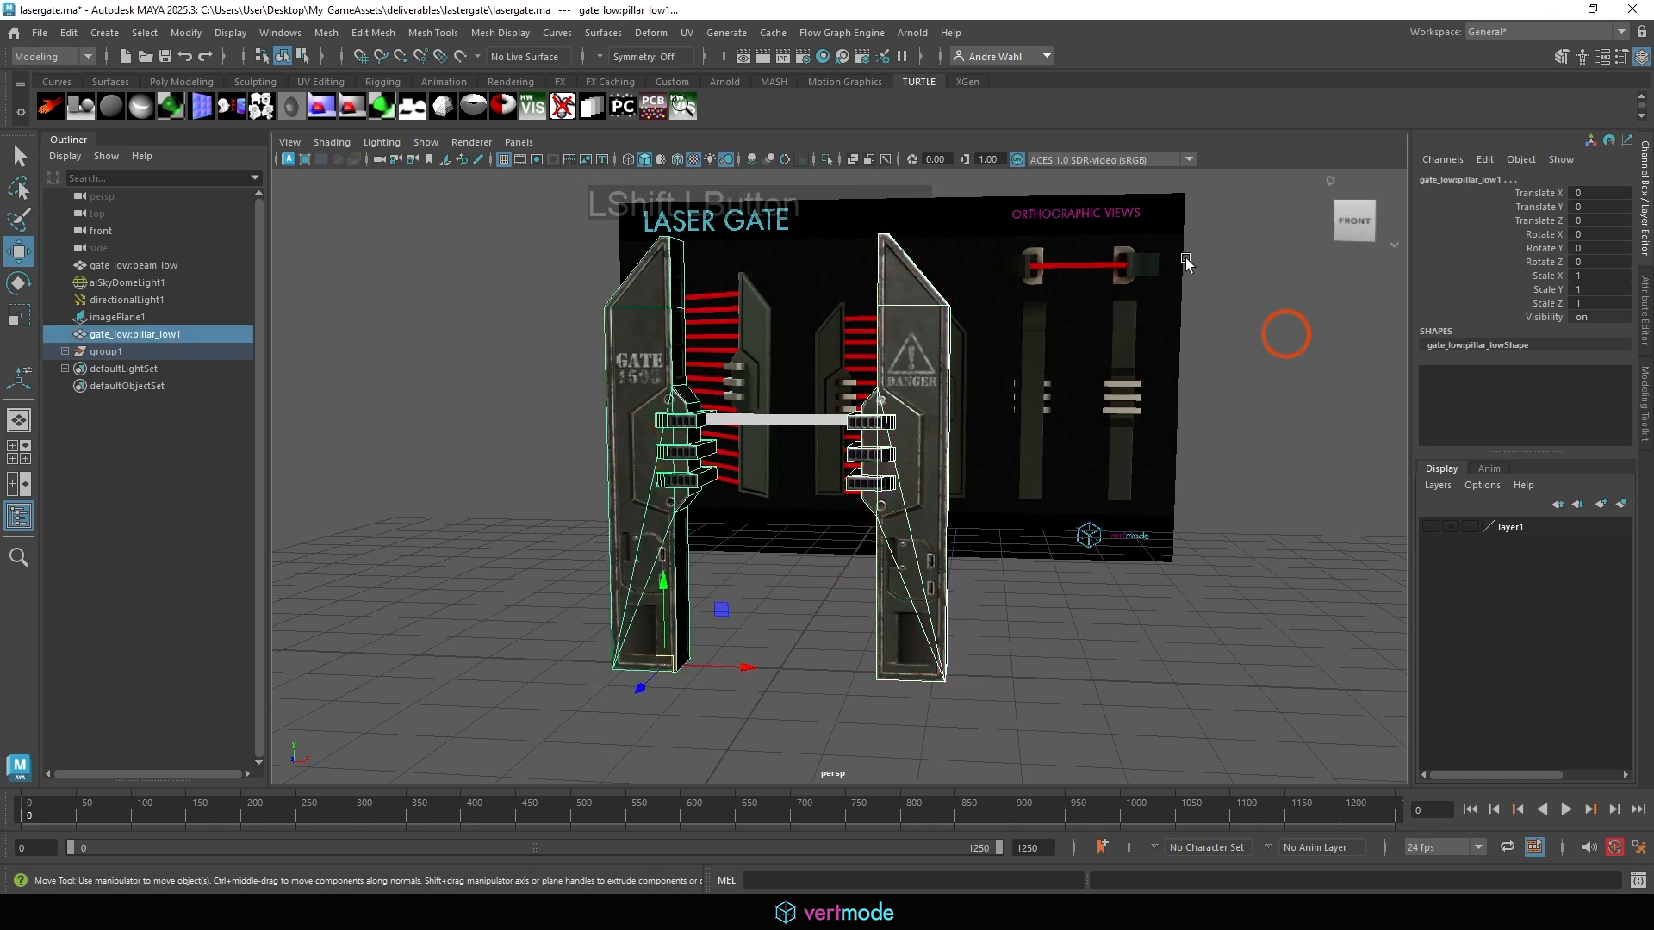
# Combine both pillars into a single mesh and delete its construction history.
pyautogui.click(335, 33)
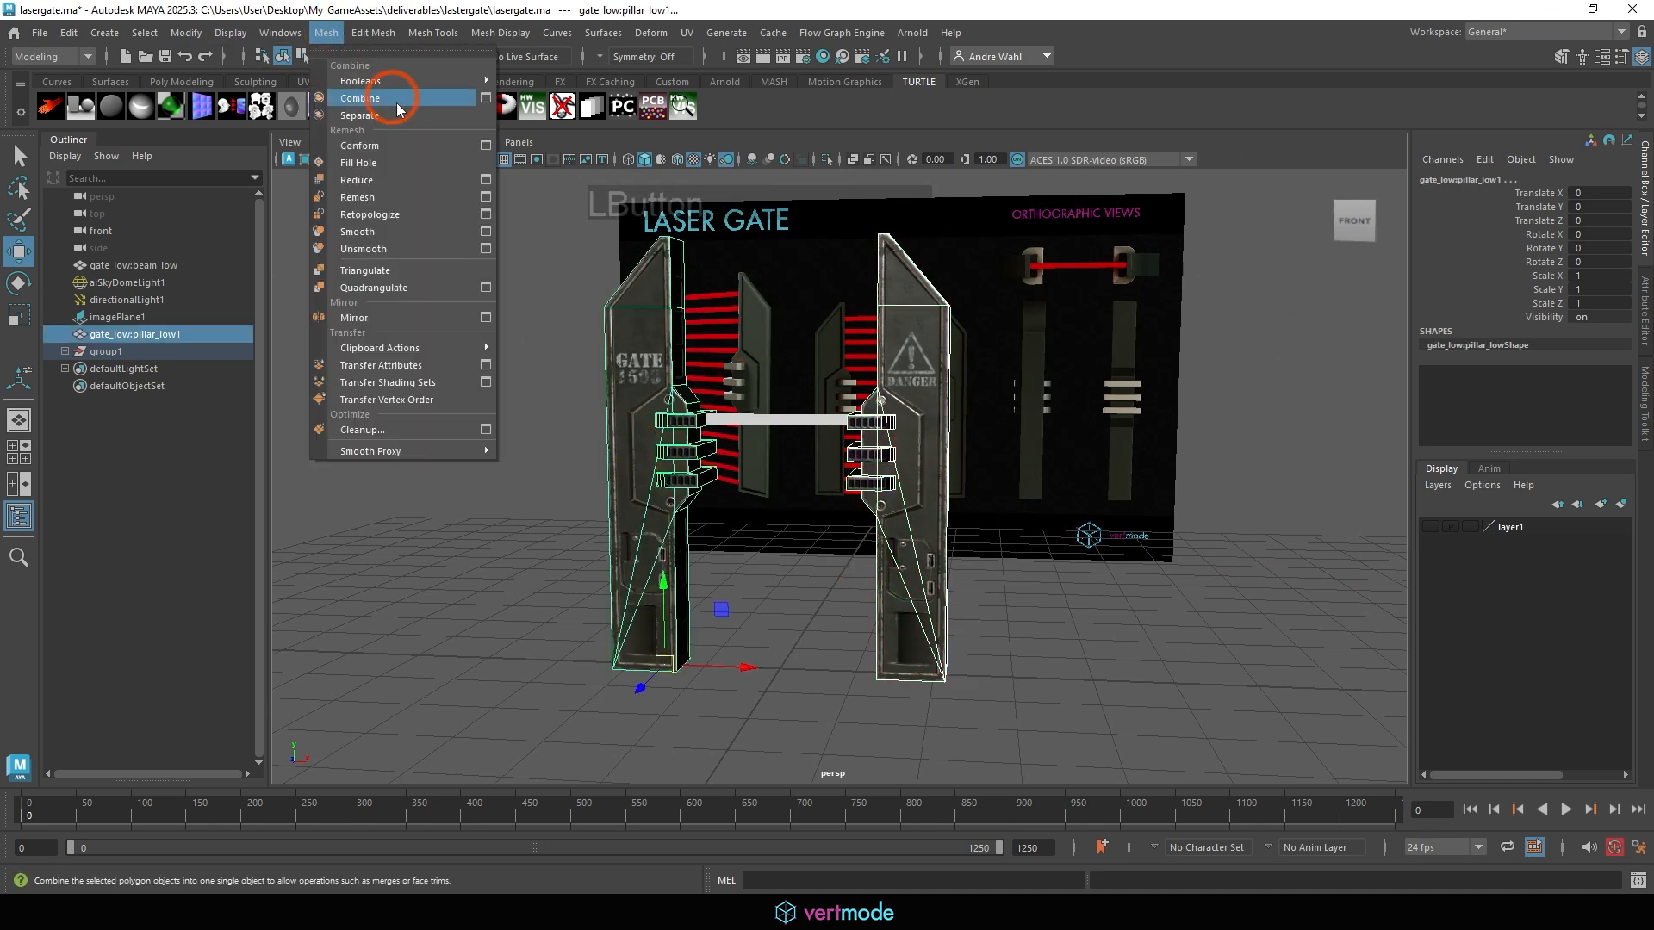
pyautogui.click(398, 104)
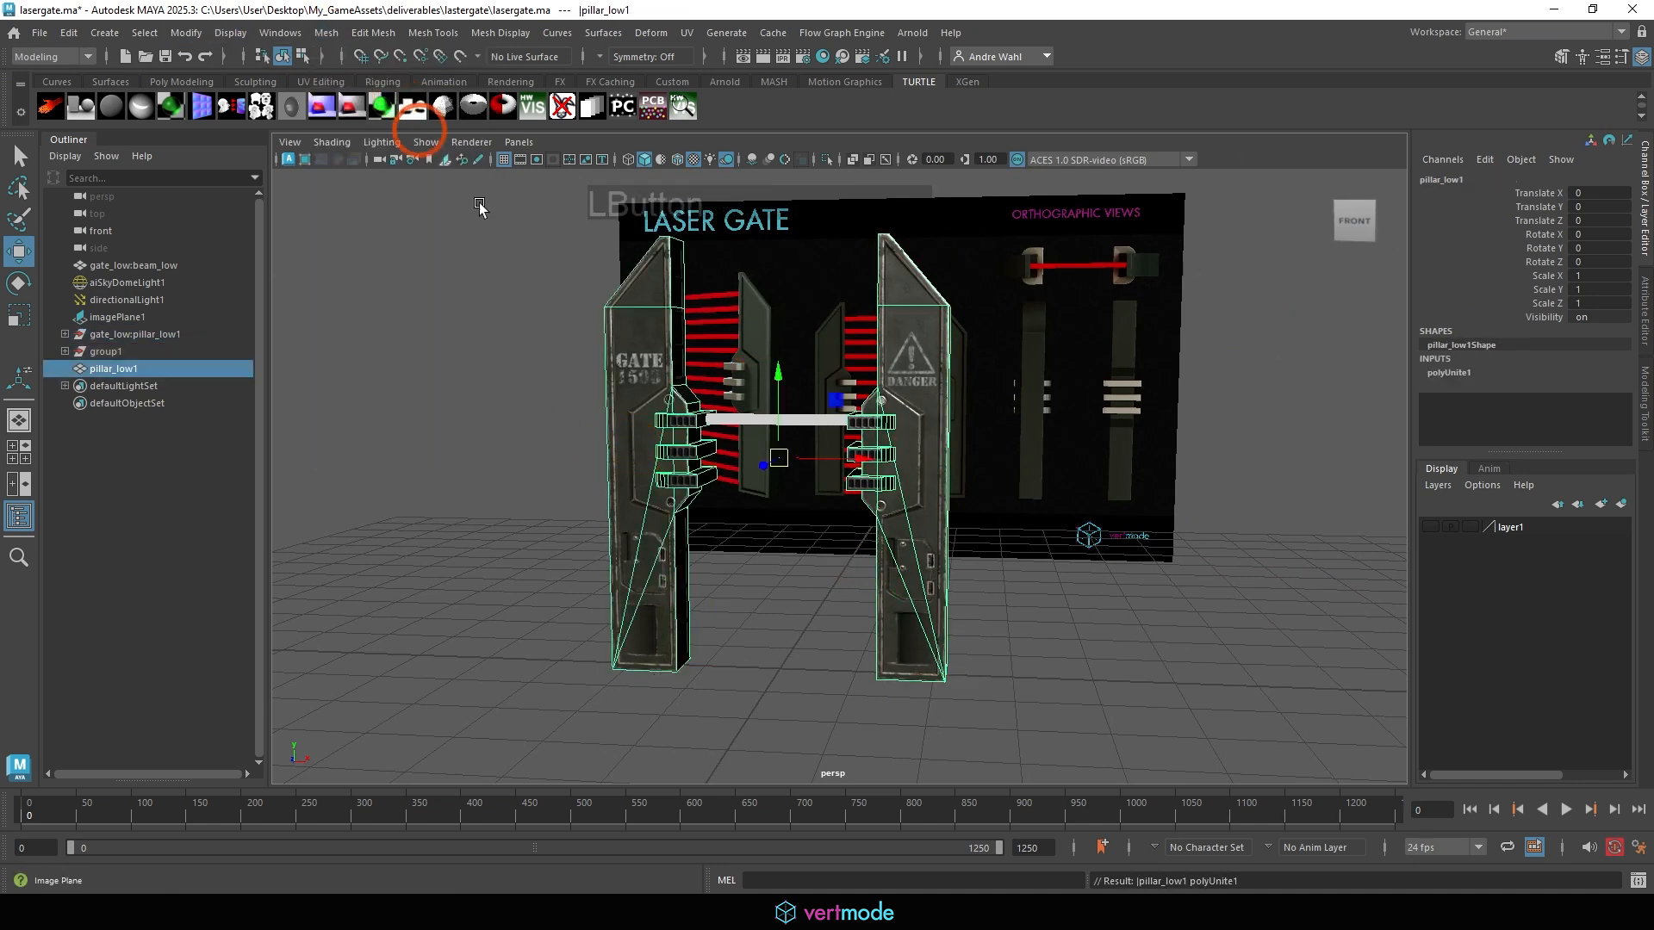
pyautogui.click(64, 32)
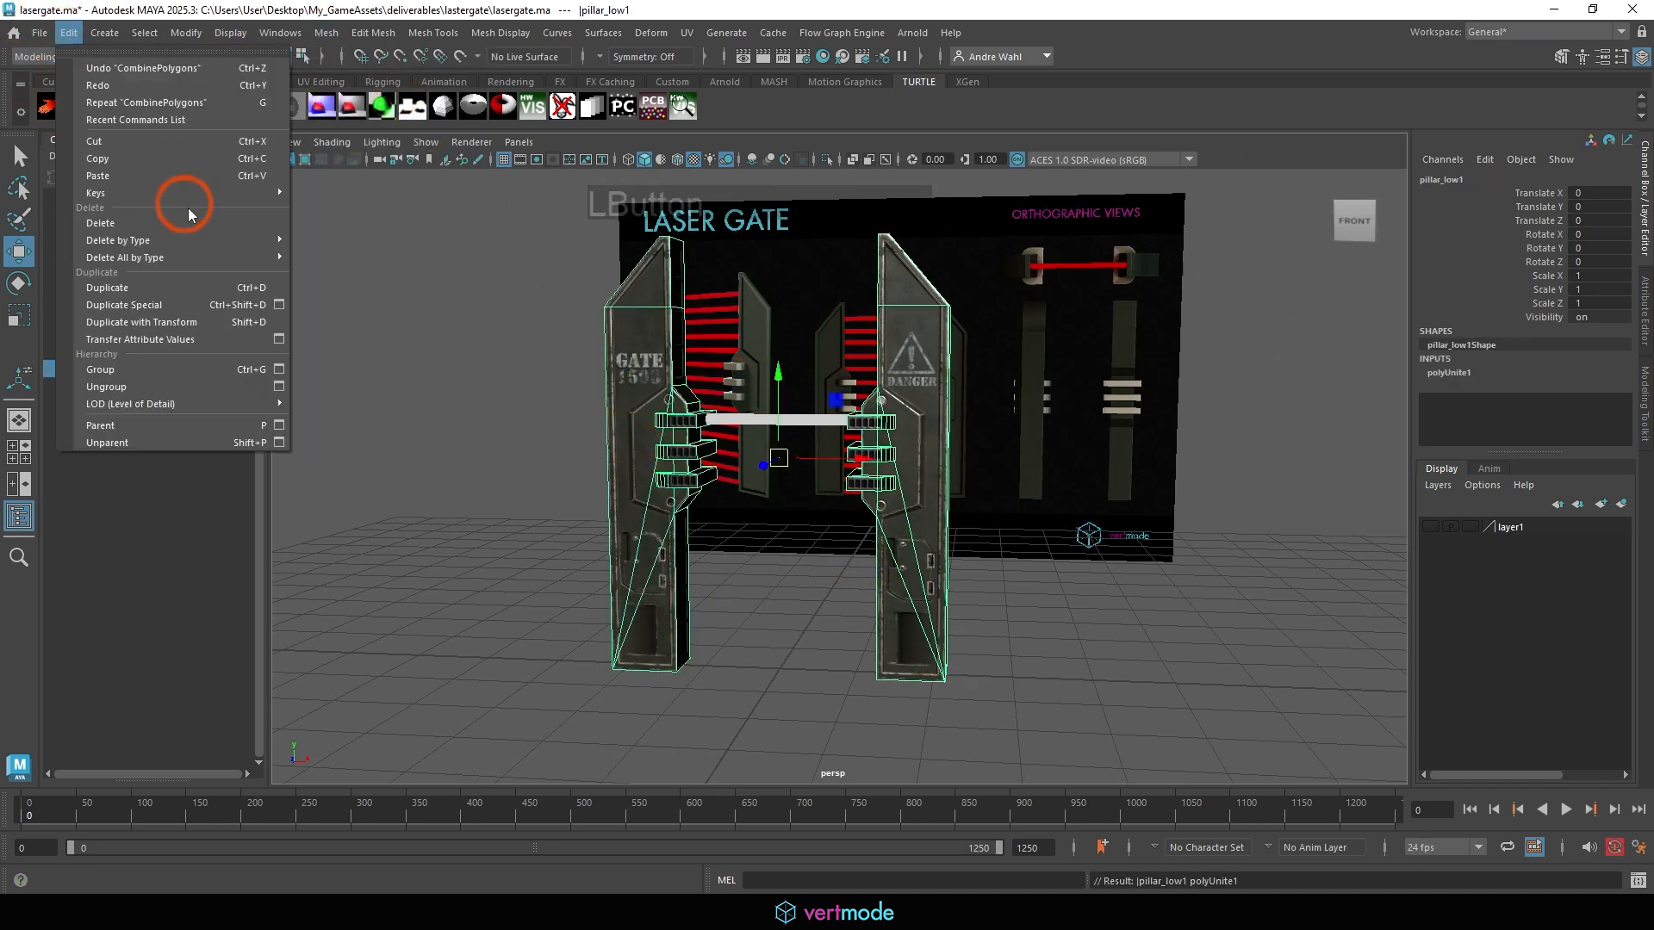
pyautogui.click(297, 239)
# Rename the combined pillar object Lasergates.
pyautogui.click(119, 336)
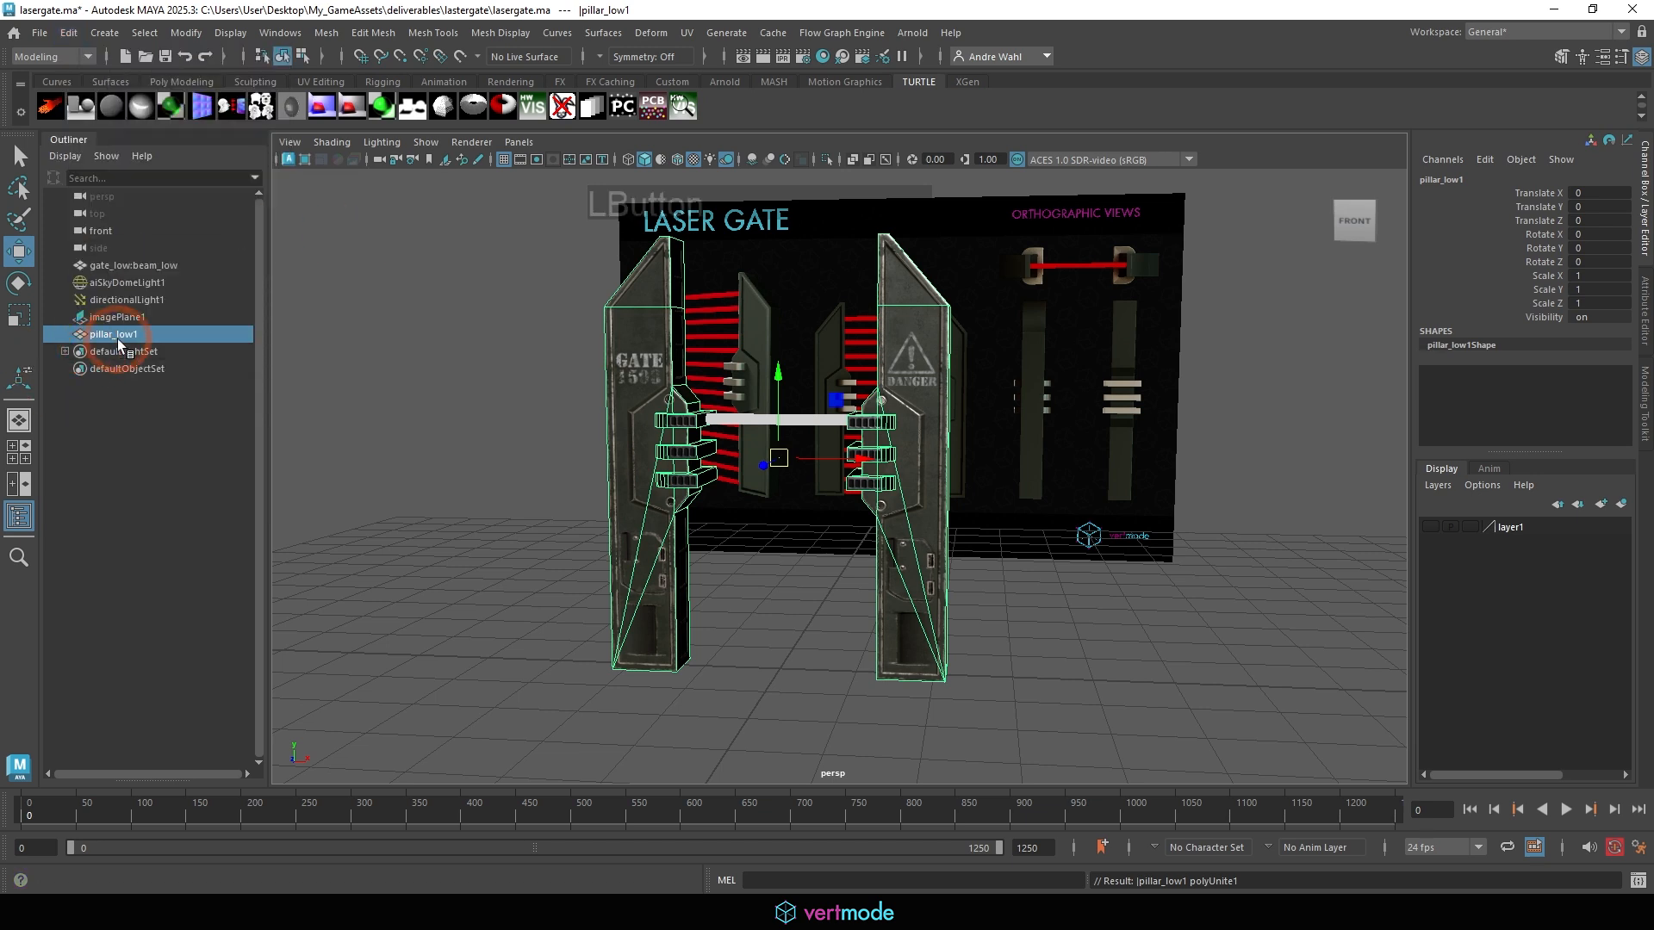
pyautogui.doubleClick(118, 336)
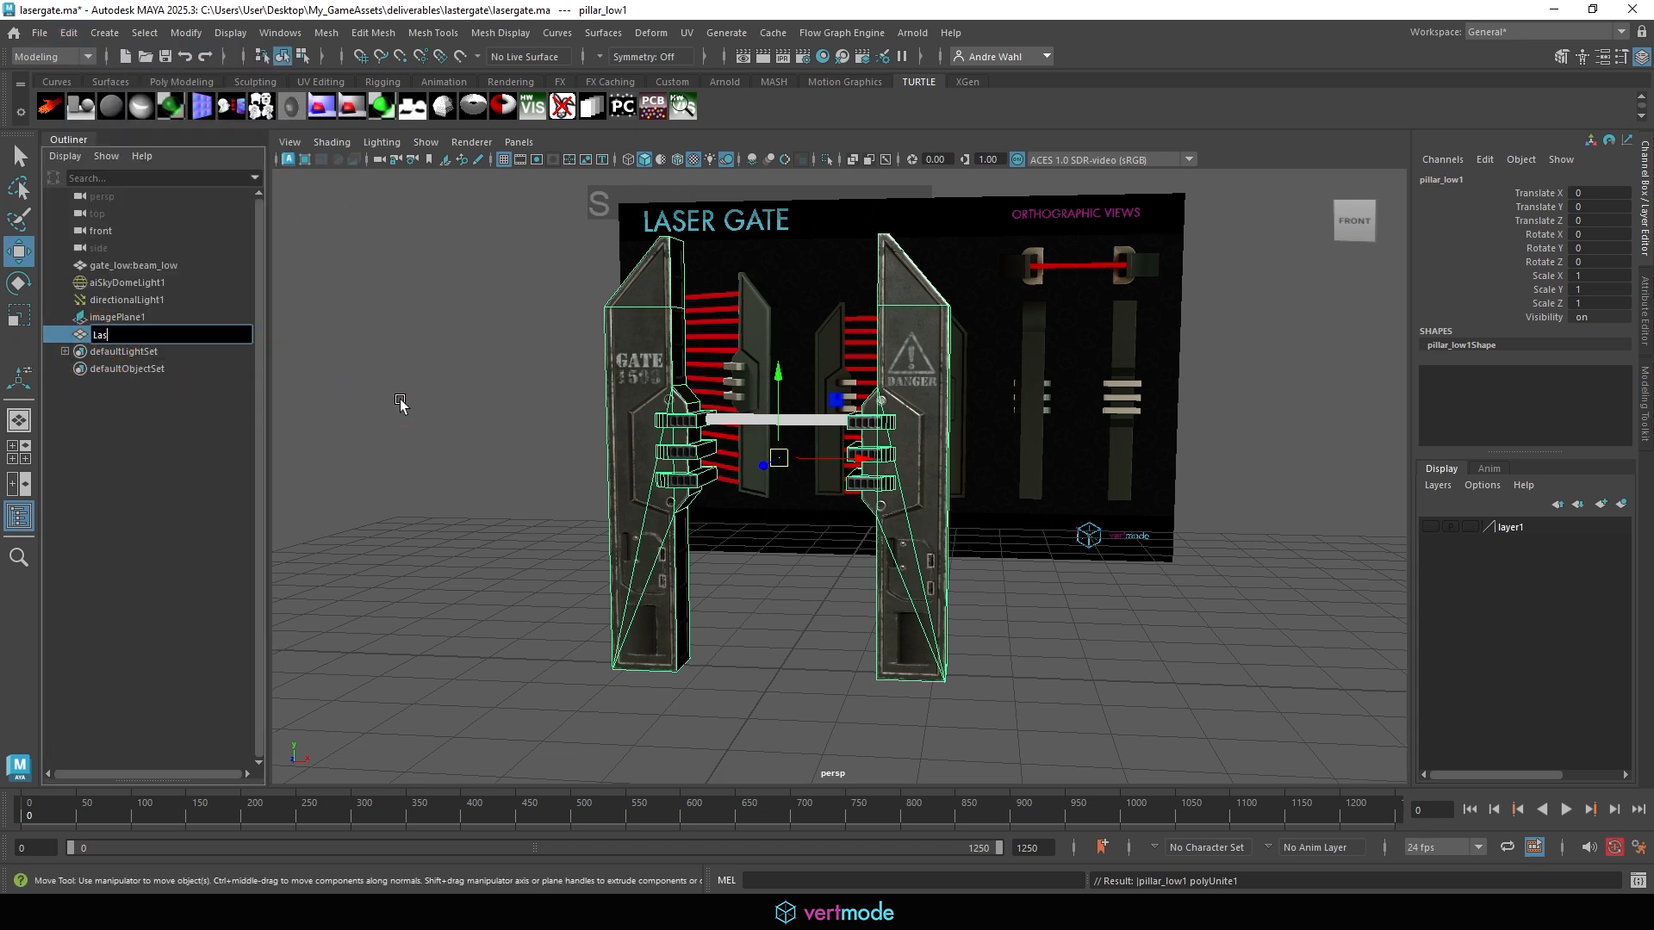
pyautogui.press('Return')
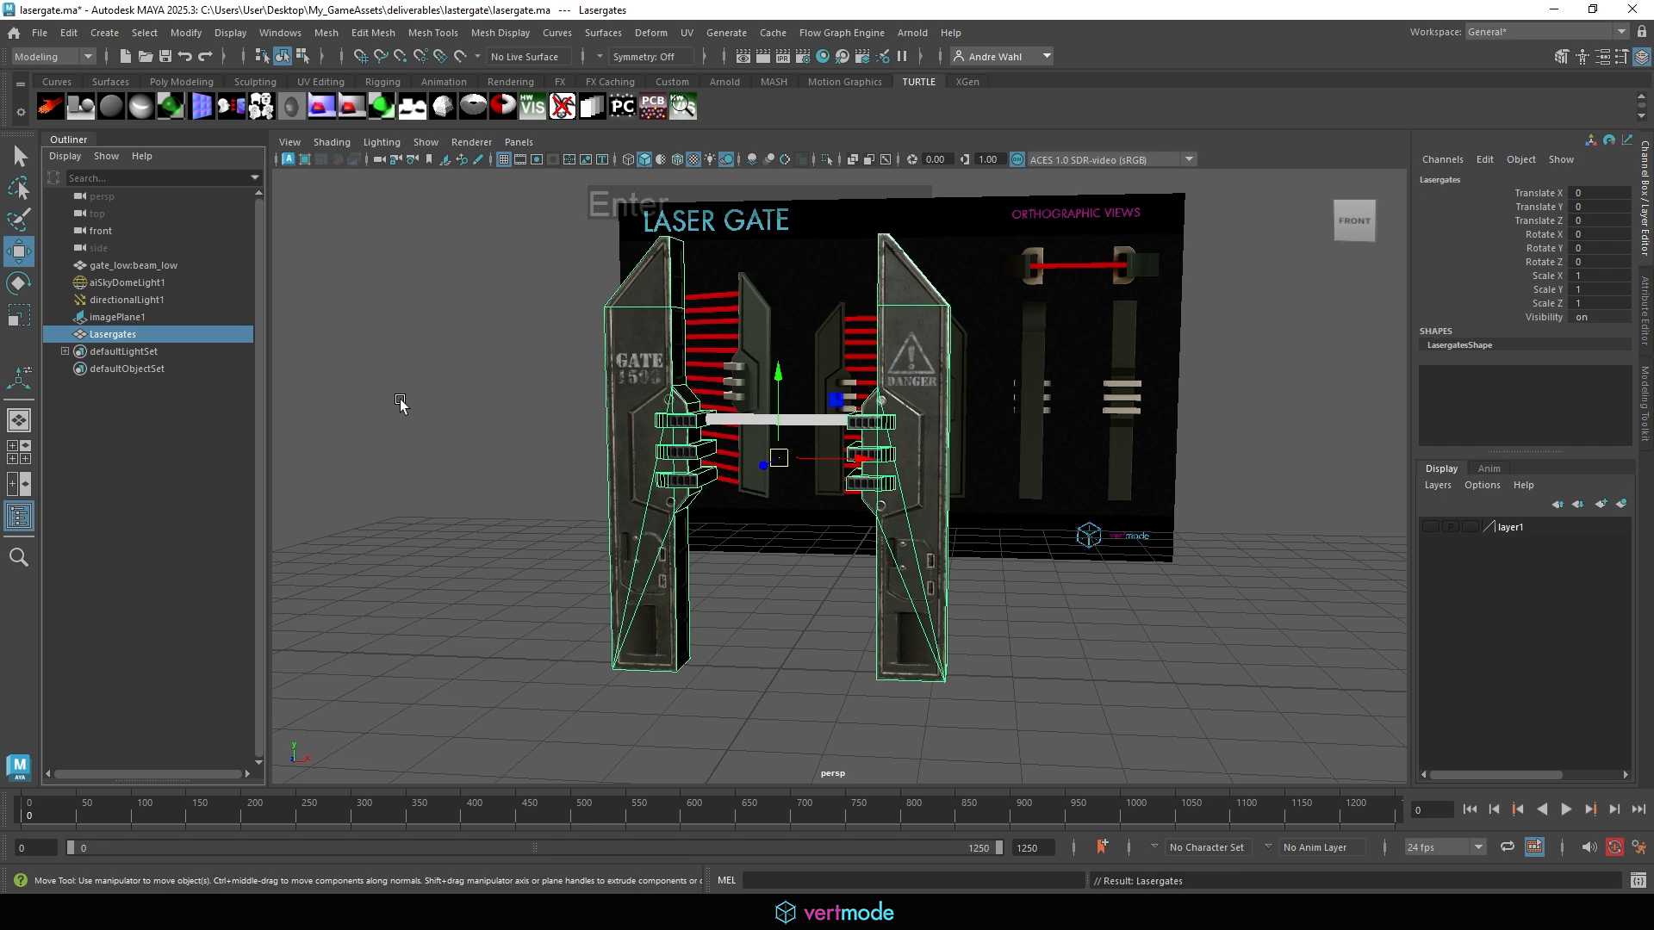
# Select the beam between the top projectors and center its pivot.
pyautogui.click(1032, 540)
pyautogui.keyDown('alt'); pyautogui.moveTo(1032, 540); pyautogui.dragTo(925, 527); pyautogui.keyUp('alt')
pyautogui.click(778, 423)
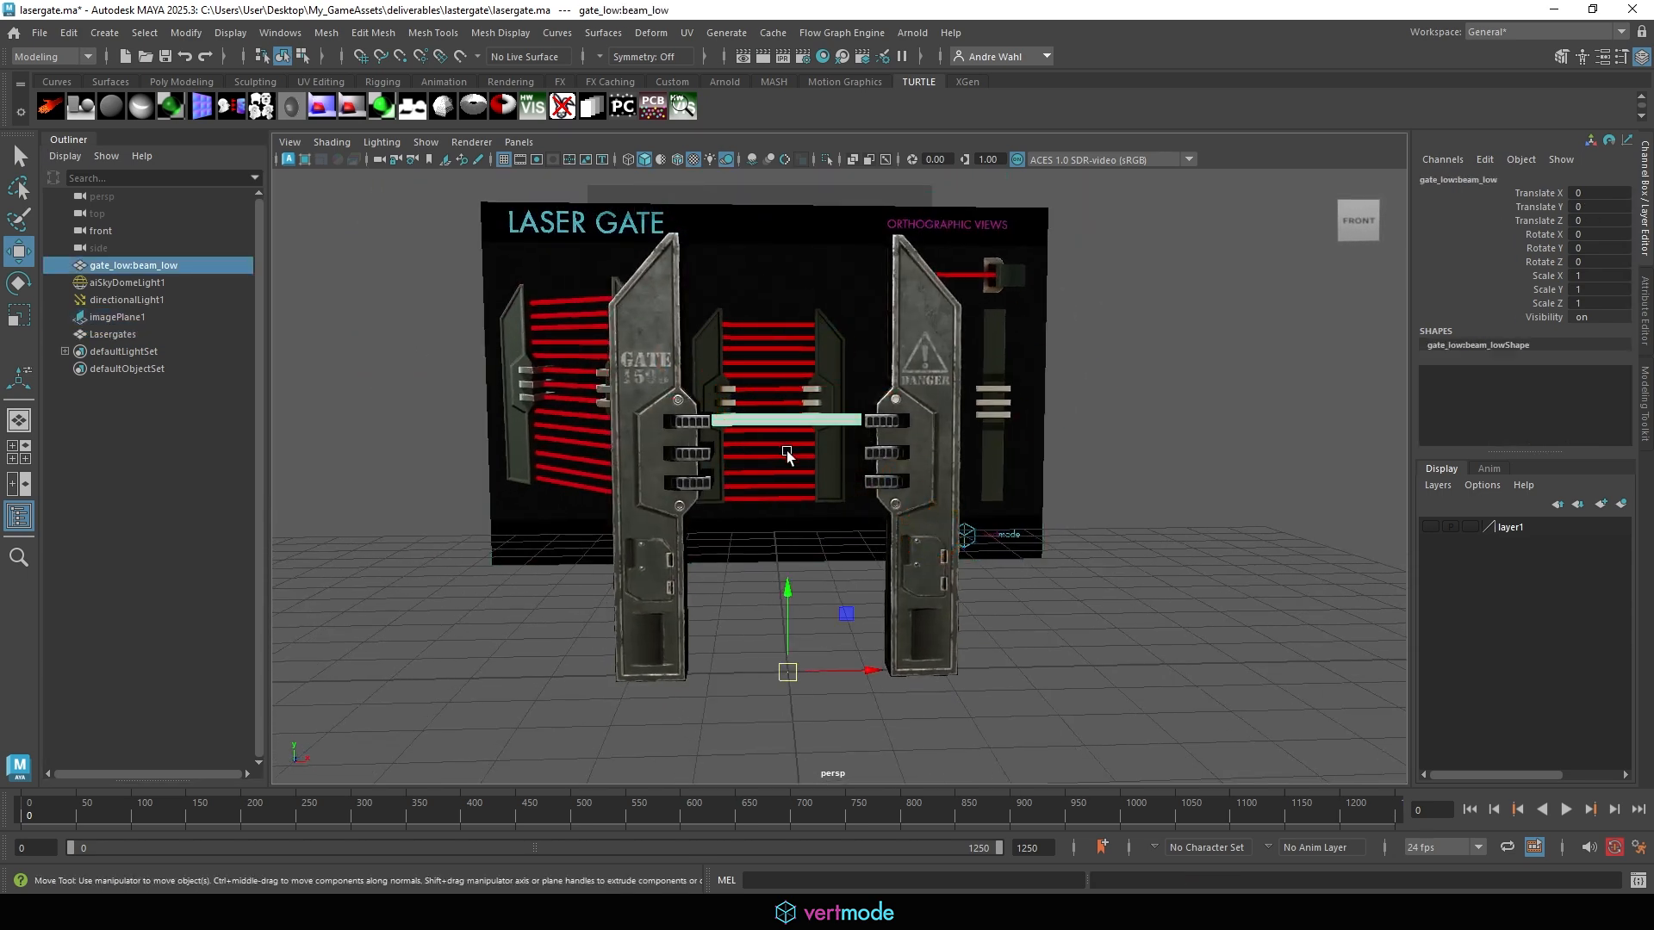
pyautogui.click(184, 33)
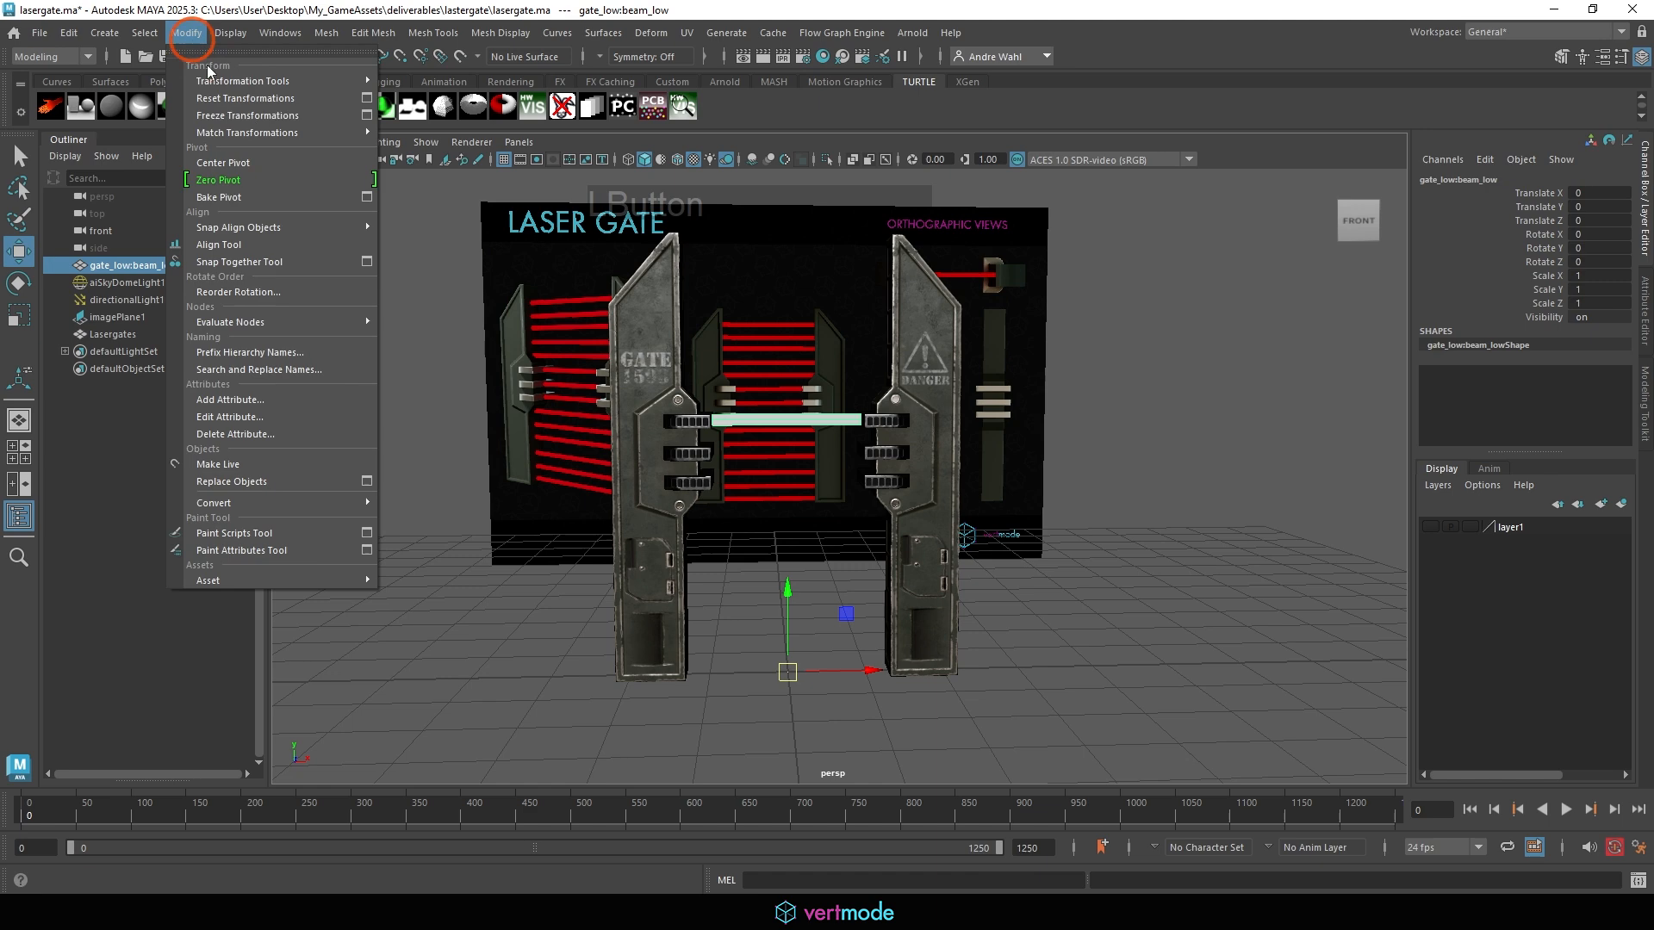
pyautogui.click(232, 158)
pyautogui.click(821, 420)
# In the front view, duplicate the beam twice for the middle and bottom projector pairs, with the lowest copy at Translate Y -0.743.
pyautogui.press('space')
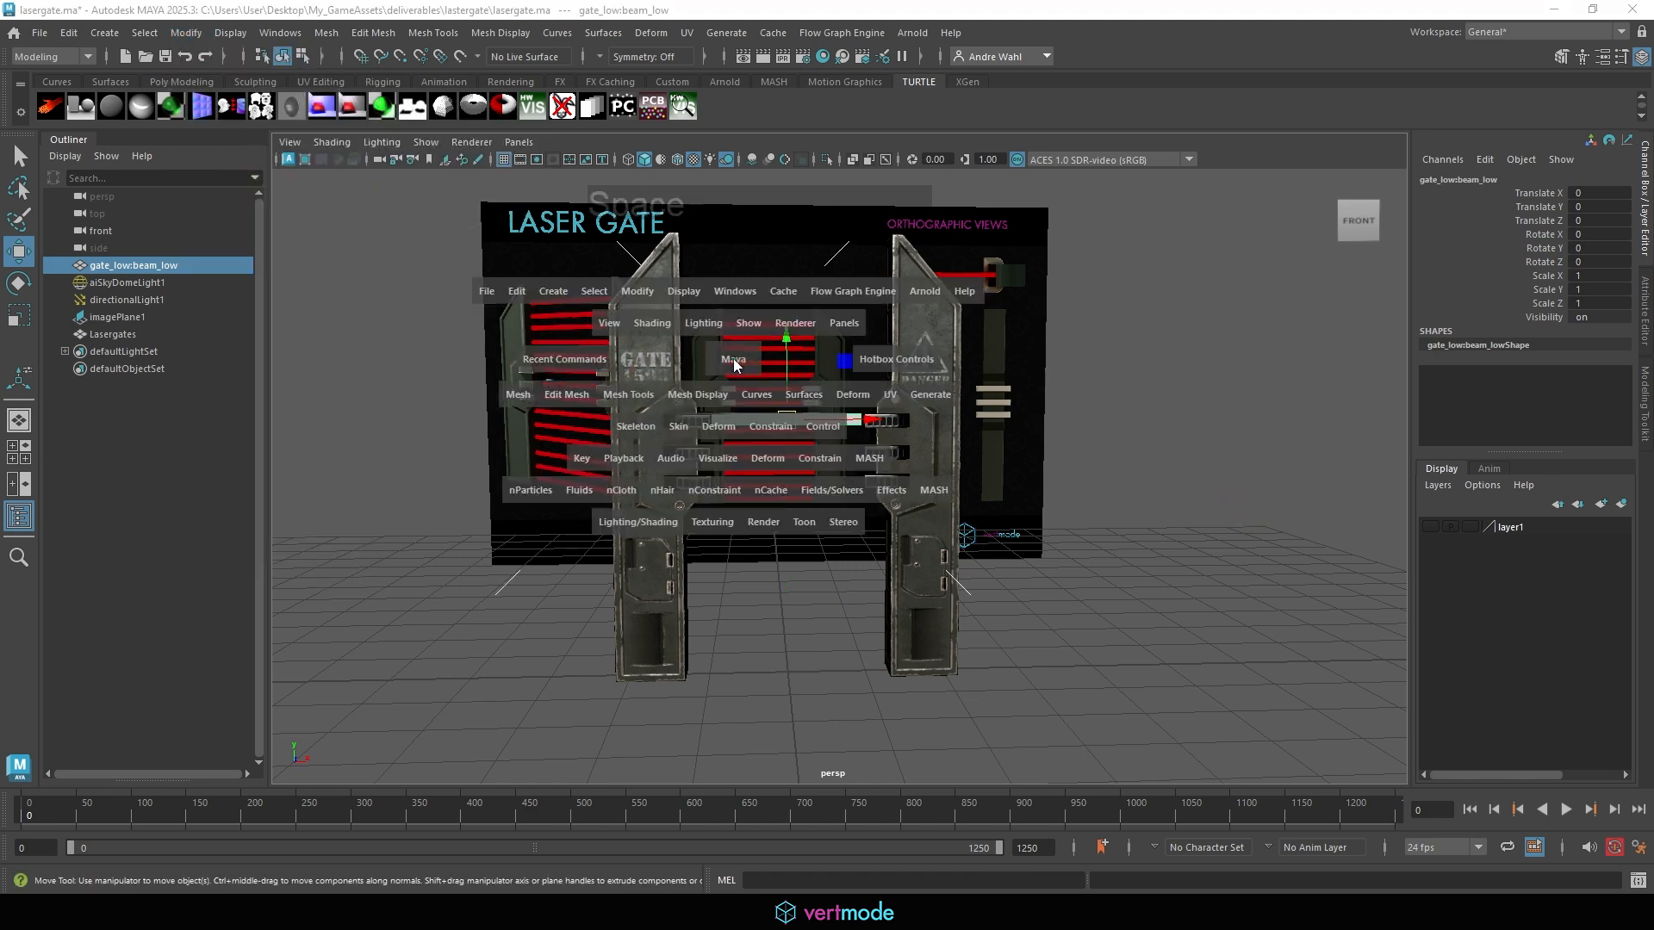
pyautogui.press('space')
pyautogui.keyDown('alt'); pyautogui.moveTo(560, 618); pyautogui.dragTo(1605, 436, button='right'); pyautogui.keyUp('alt')
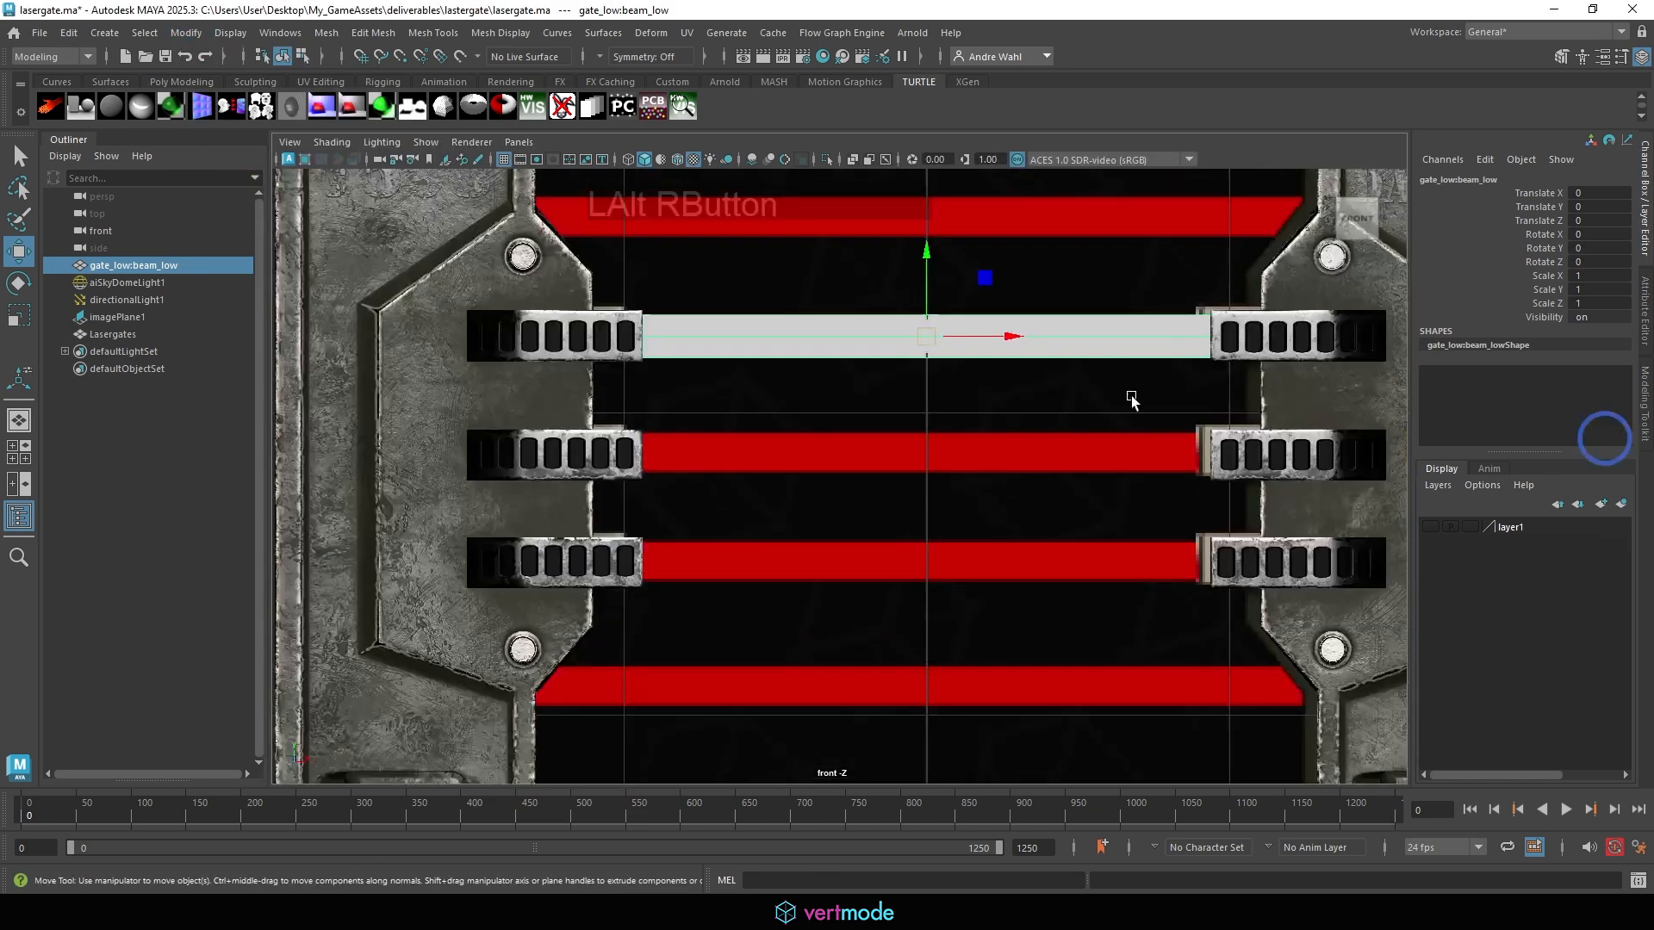
pyautogui.keyDown('alt'); pyautogui.middleClick(997, 385); pyautogui.keyUp('alt')
pyautogui.hotkey('ctrl', 'd')
pyautogui.moveTo(927, 280); pyautogui.dragTo(928, 503)
pyautogui.hotkey('ctrl', 'd')
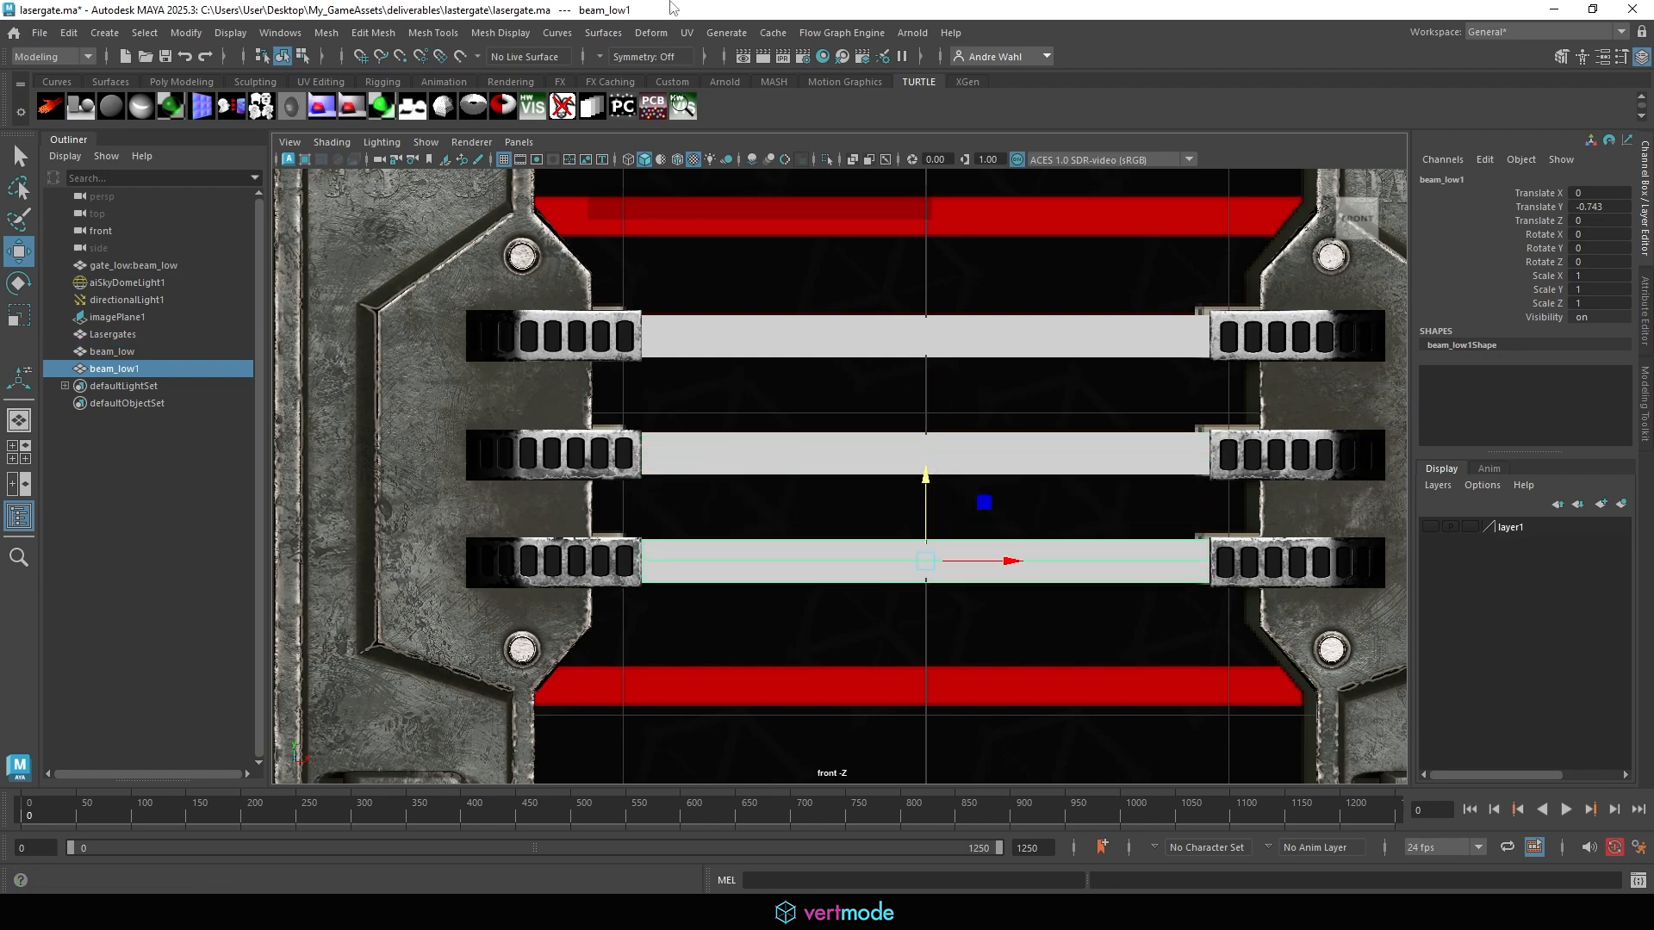
# Show wireframe over shading in the front view, examine the three beams against the projectors, and select the top beam in perspective.
pyautogui.click(680, 159)
pyautogui.keyDown('alt'); pyautogui.moveTo(708, 456); pyautogui.dragTo(732, 373, button='middle'); pyautogui.keyUp('alt')
pyautogui.moveTo(731, 373)
pyautogui.keyDown('alt'); pyautogui.mouseDown(button='right')
pyautogui.moveTo(889, 406)
pyautogui.moveTo(643, 424)
pyautogui.mouseUp(button='right'); pyautogui.keyUp('alt')
pyautogui.keyDown('alt'); pyautogui.moveTo(643, 424); pyautogui.dragTo(719, 426, button='middle'); pyautogui.keyUp('alt')
pyautogui.keyDown('alt'); pyautogui.moveTo(719, 426); pyautogui.dragTo(1497, 451, button='right'); pyautogui.keyUp('alt')
pyautogui.keyDown('alt'); pyautogui.moveTo(1312, 457); pyautogui.dragTo(1148, 462, button='middle'); pyautogui.keyUp('alt')
pyautogui.keyDown('alt'); pyautogui.moveTo(1148, 461); pyautogui.dragTo(1494, 492, button='right'); pyautogui.keyUp('alt')
pyautogui.keyDown('alt'); pyautogui.moveTo(1084, 426); pyautogui.dragTo(1060, 399, button='middle'); pyautogui.keyUp('alt')
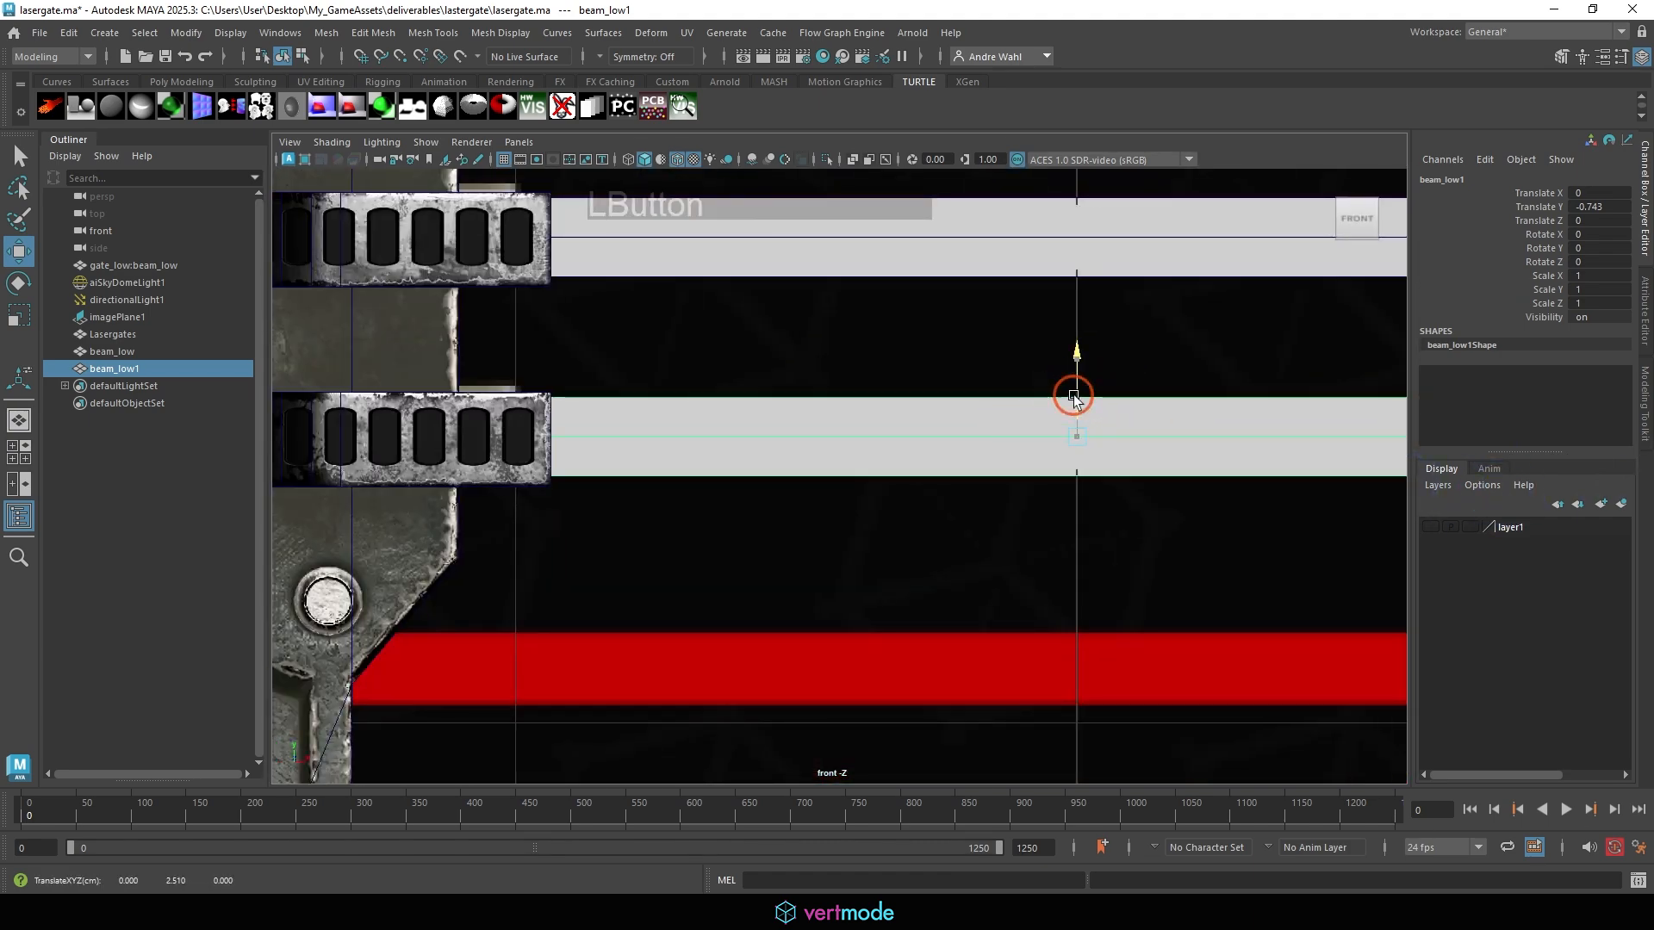
pyautogui.press('space')
pyautogui.press('space')
pyautogui.keyDown('alt'); pyautogui.moveTo(990, 339); pyautogui.dragTo(1089, 386, button='right'); pyautogui.keyUp('alt')
pyautogui.keyDown('alt'); pyautogui.moveTo(1088, 385); pyautogui.dragTo(981, 400); pyautogui.keyUp('alt')
pyautogui.keyDown('alt'); pyautogui.moveTo(672, 400); pyautogui.dragTo(834, 367); pyautogui.keyUp('alt')
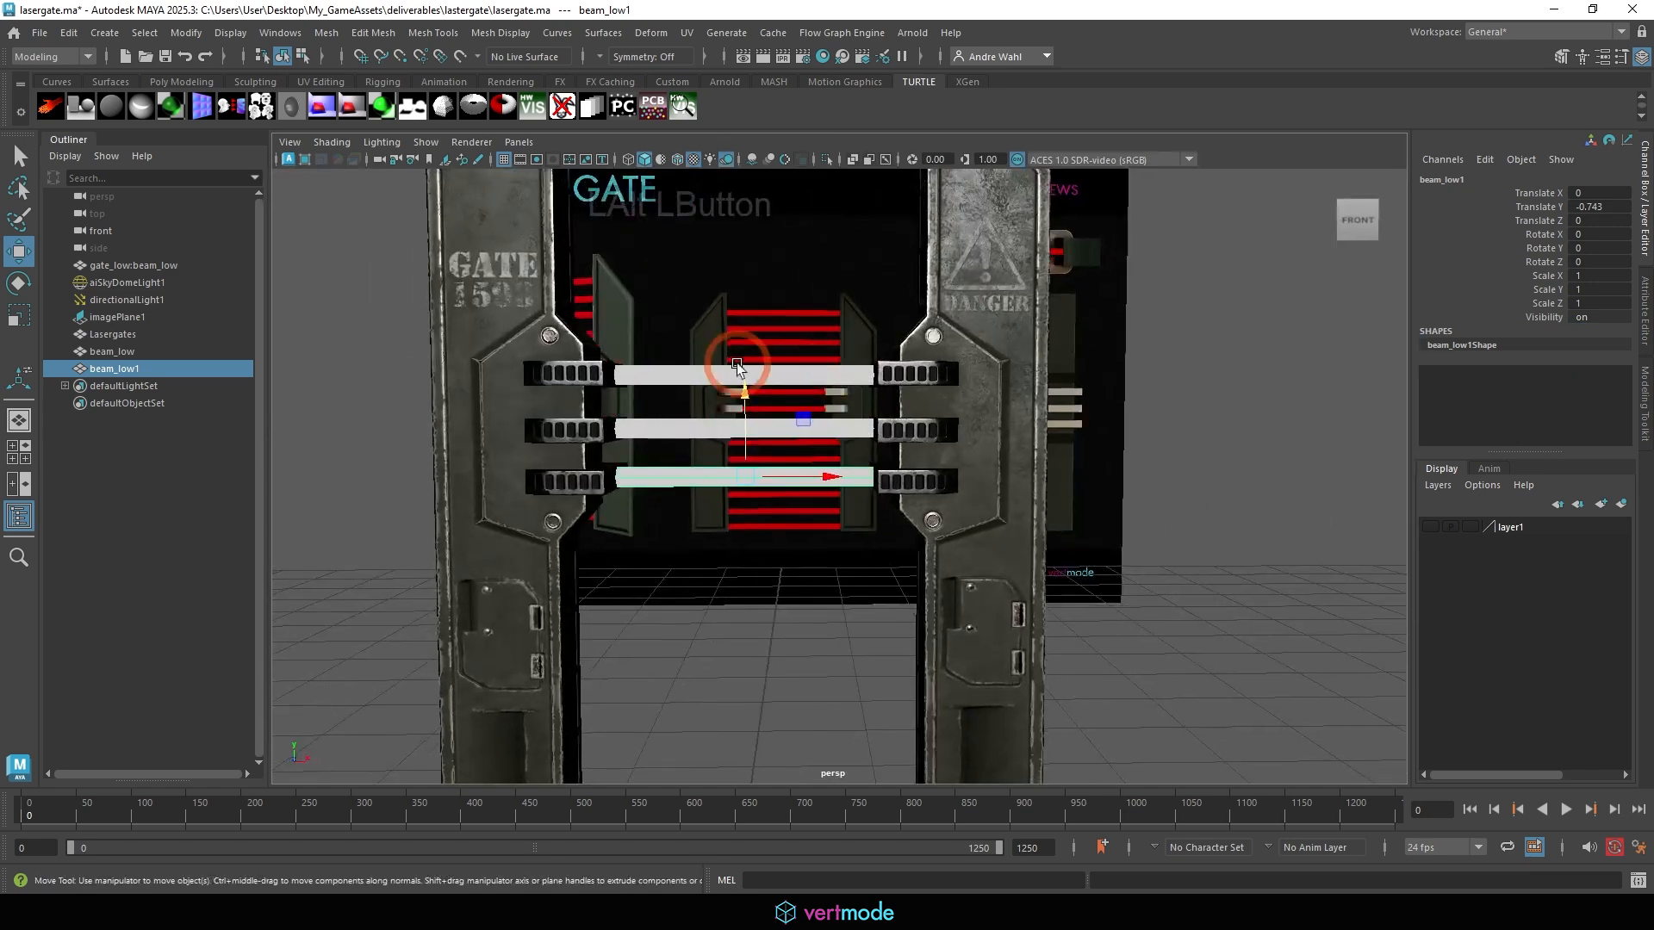
pyautogui.click(785, 377)
pyautogui.moveTo(745, 342); pyautogui.dragTo(740, 271)
pyautogui.press('space')
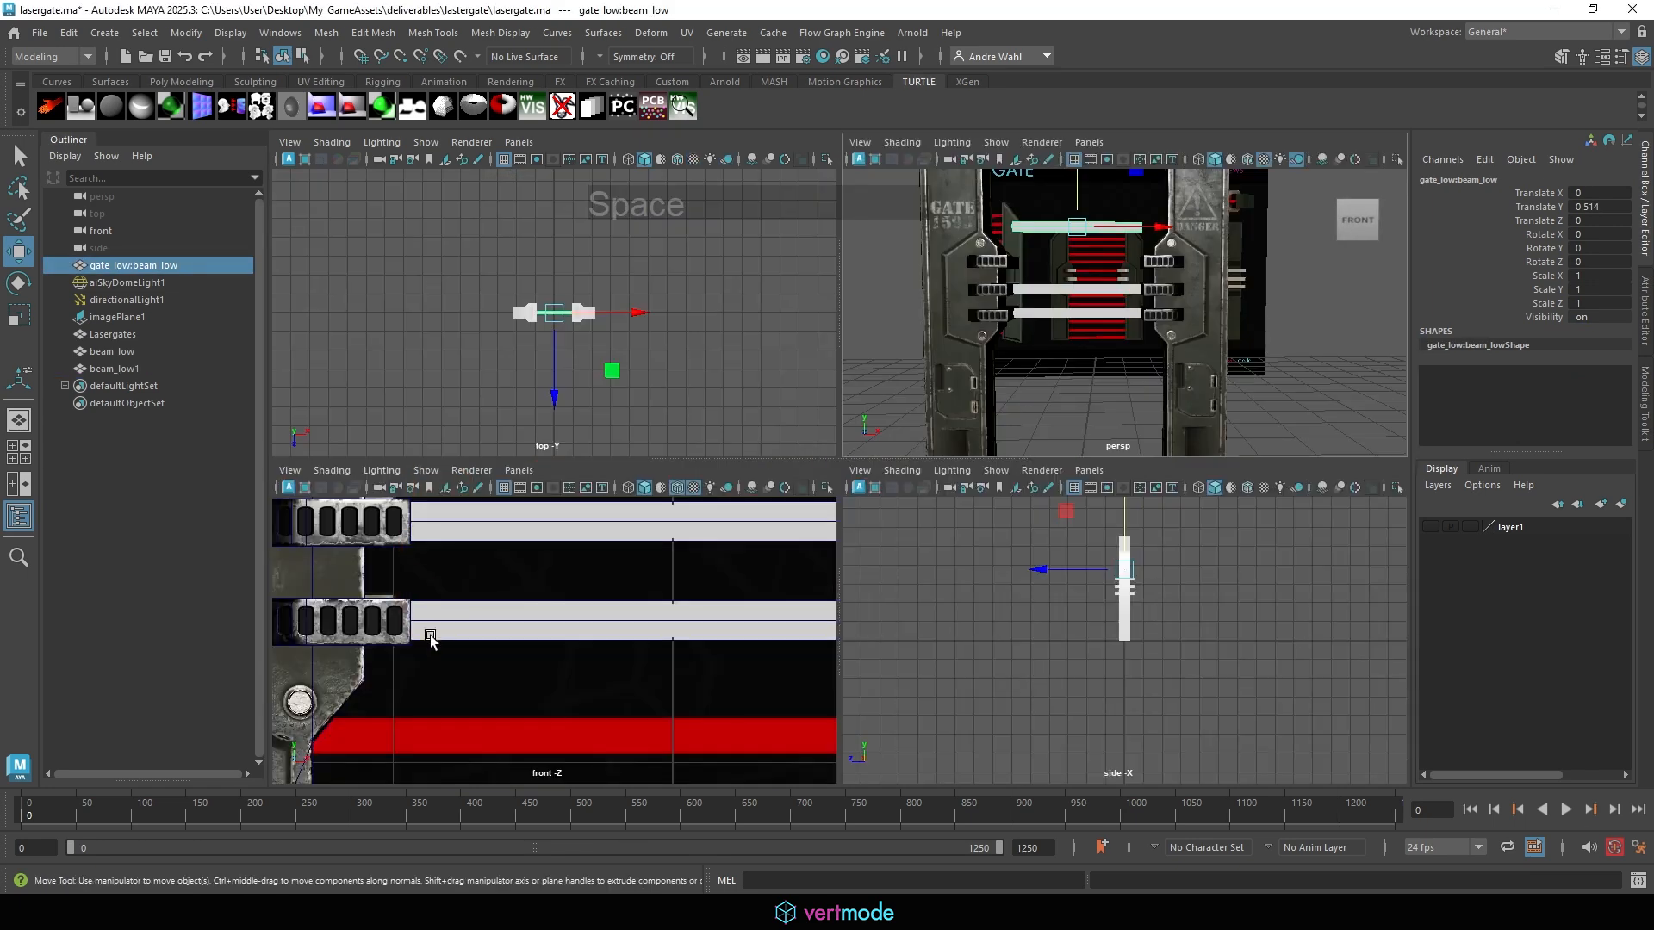
pyautogui.press('space')
pyautogui.keyDown('alt'); pyautogui.moveTo(534, 642); pyautogui.dragTo(371, 353, button='right'); pyautogui.keyUp('alt')
pyautogui.keyDown('alt'); pyautogui.moveTo(791, 370); pyautogui.dragTo(786, 380, button='middle'); pyautogui.keyUp('alt')
pyautogui.keyDown('alt'); pyautogui.moveTo(786, 379); pyautogui.dragTo(1249, 374, button='right'); pyautogui.keyUp('alt')
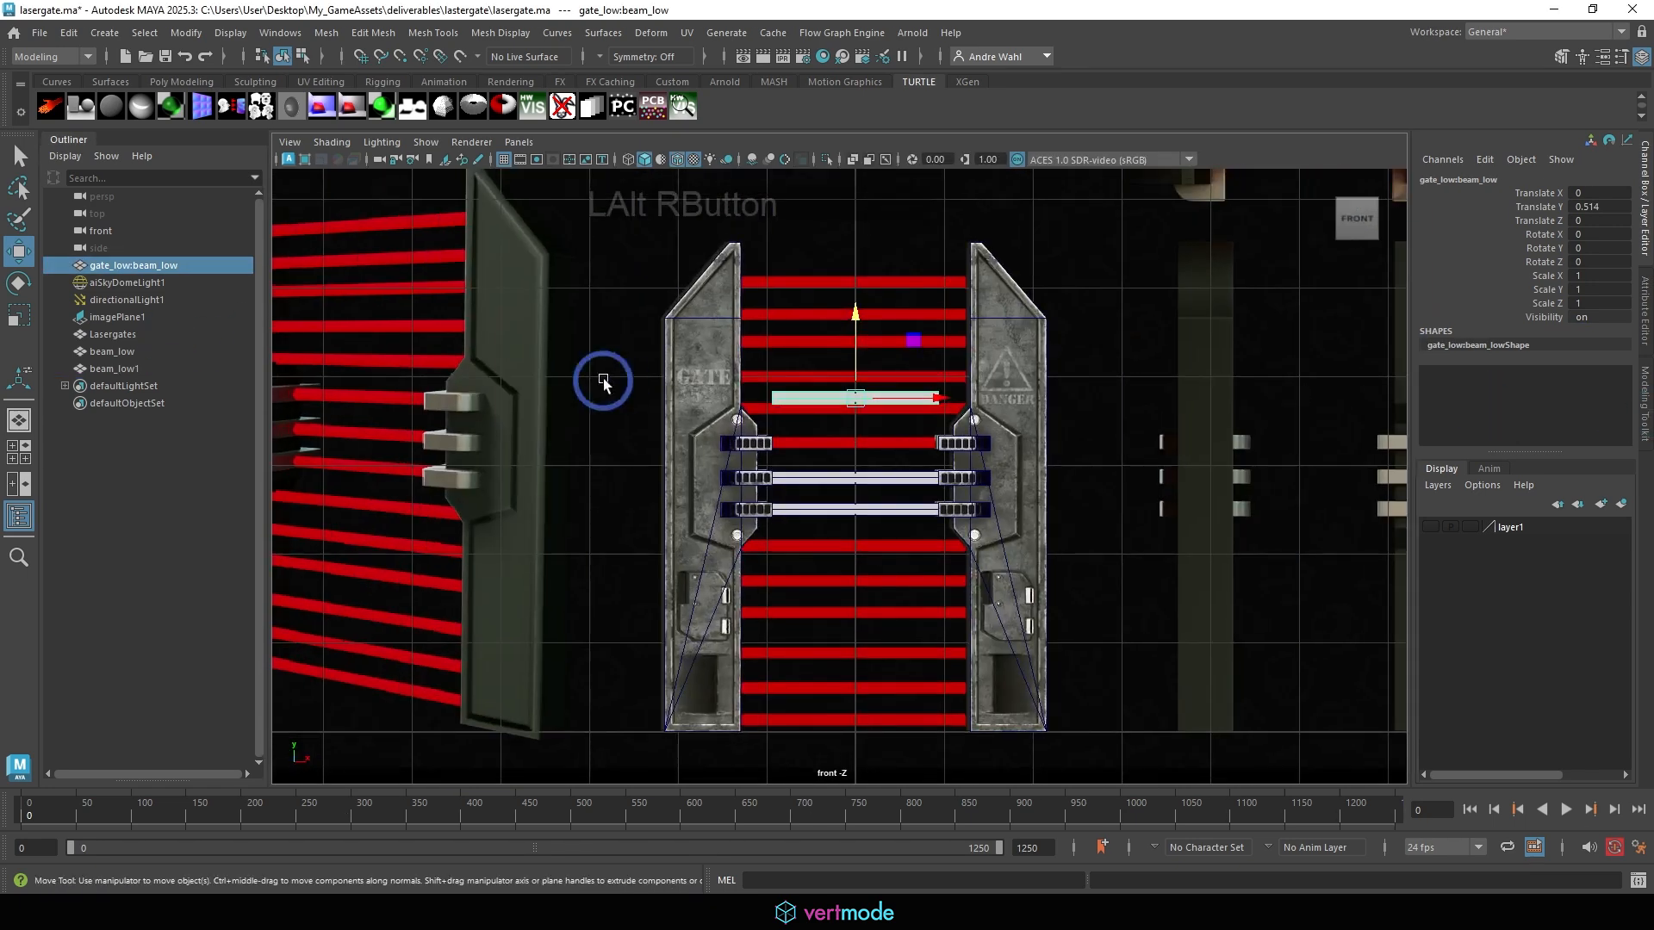
pyautogui.keyDown('alt'); pyautogui.moveTo(606, 380); pyautogui.dragTo(604, 416, button='middle'); pyautogui.keyUp('alt')
pyautogui.keyDown('alt'); pyautogui.moveTo(604, 416); pyautogui.dragTo(1369, 362, button='right'); pyautogui.keyUp('alt')
pyautogui.moveTo(878, 303); pyautogui.dragTo(881, 336)
pyautogui.hotkey('ctrl', 'z')
pyautogui.hotkey('ctrl', 'z')
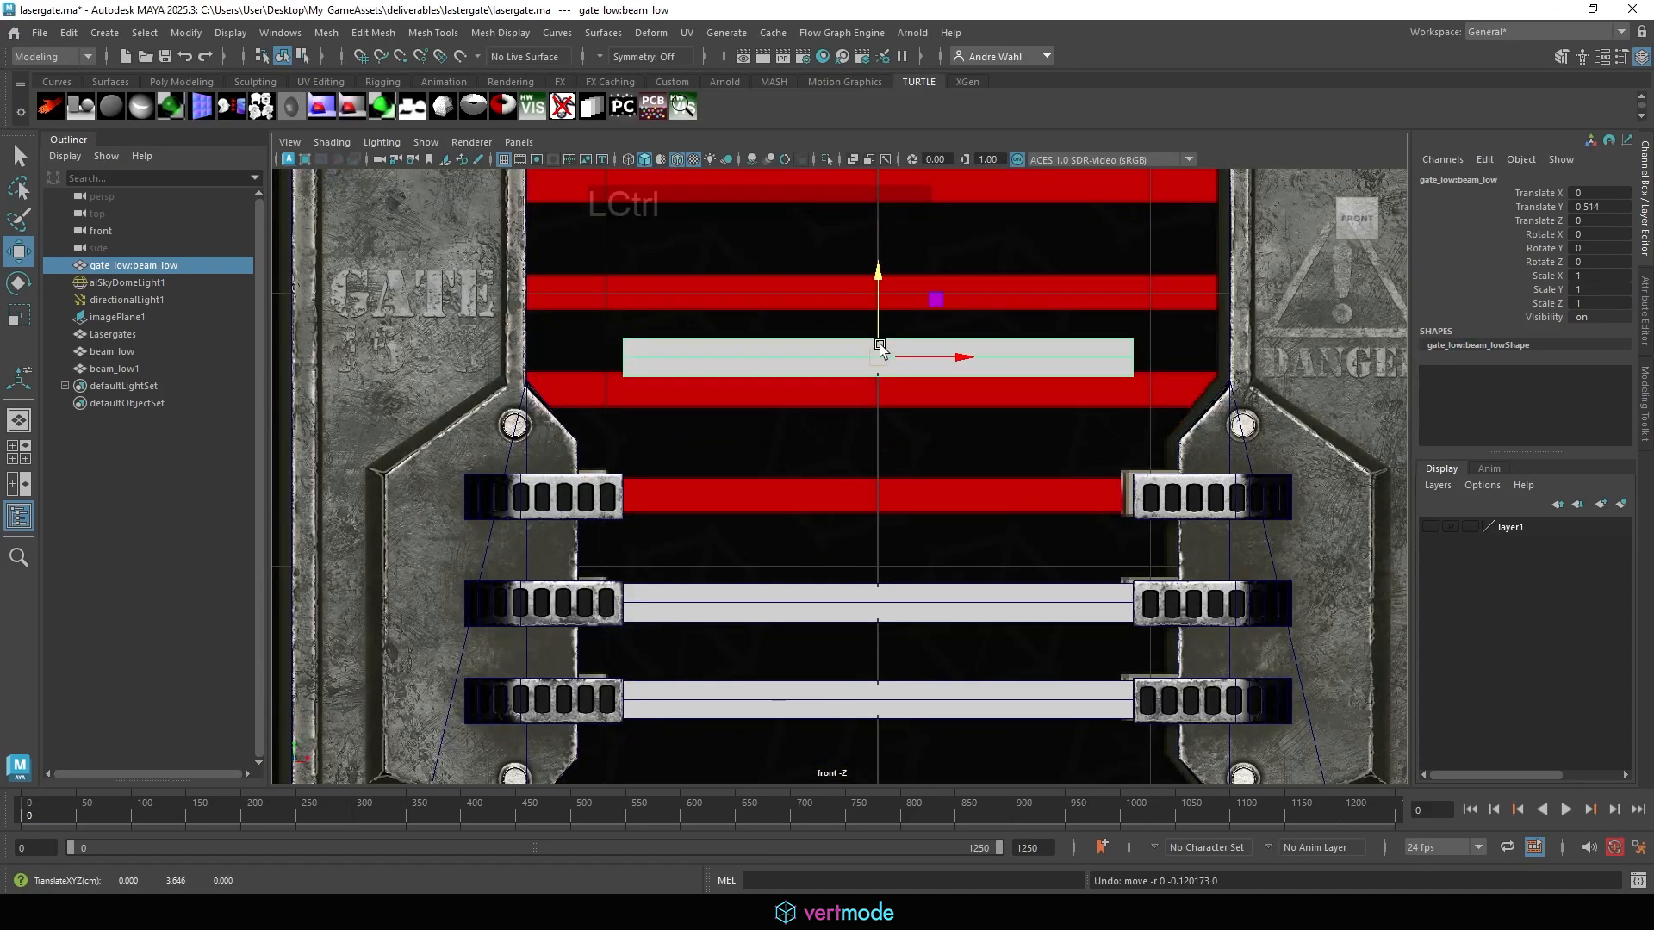
# Duplicate the top projector beam and raise the copy to Translate Y 0.753, over the red reference beam beside the pillar lettering.
pyautogui.hotkey('ctrl', 'd')
pyautogui.moveTo(880, 443); pyautogui.dragTo(880, 245)
pyautogui.press('r')
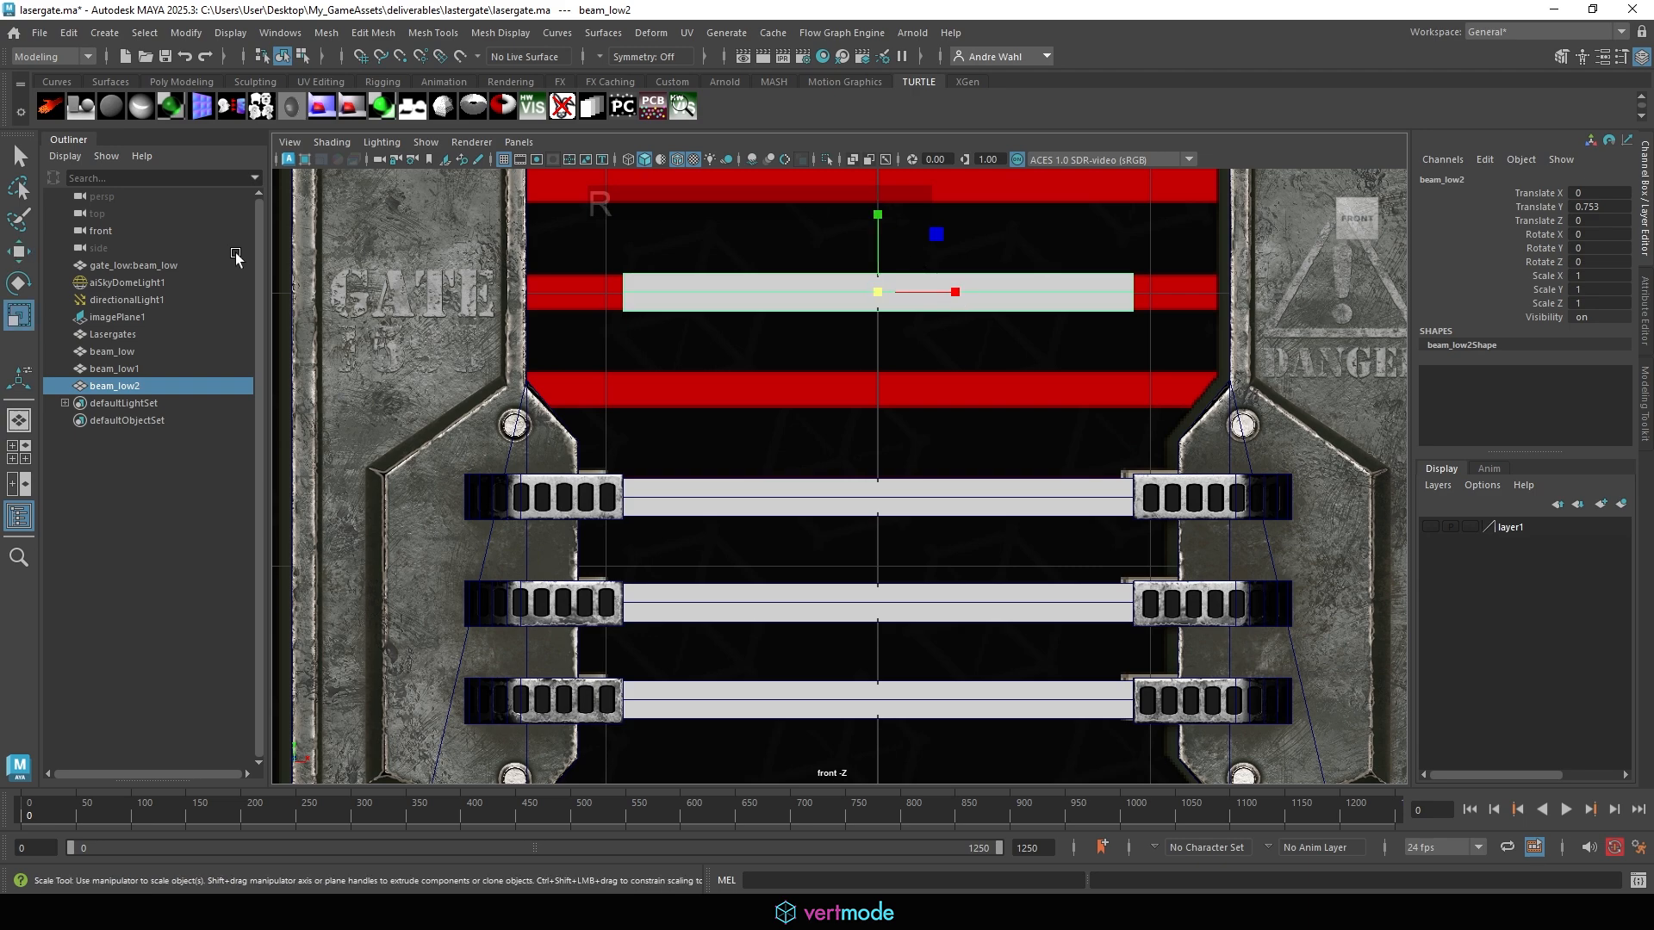
pyautogui.press('space')
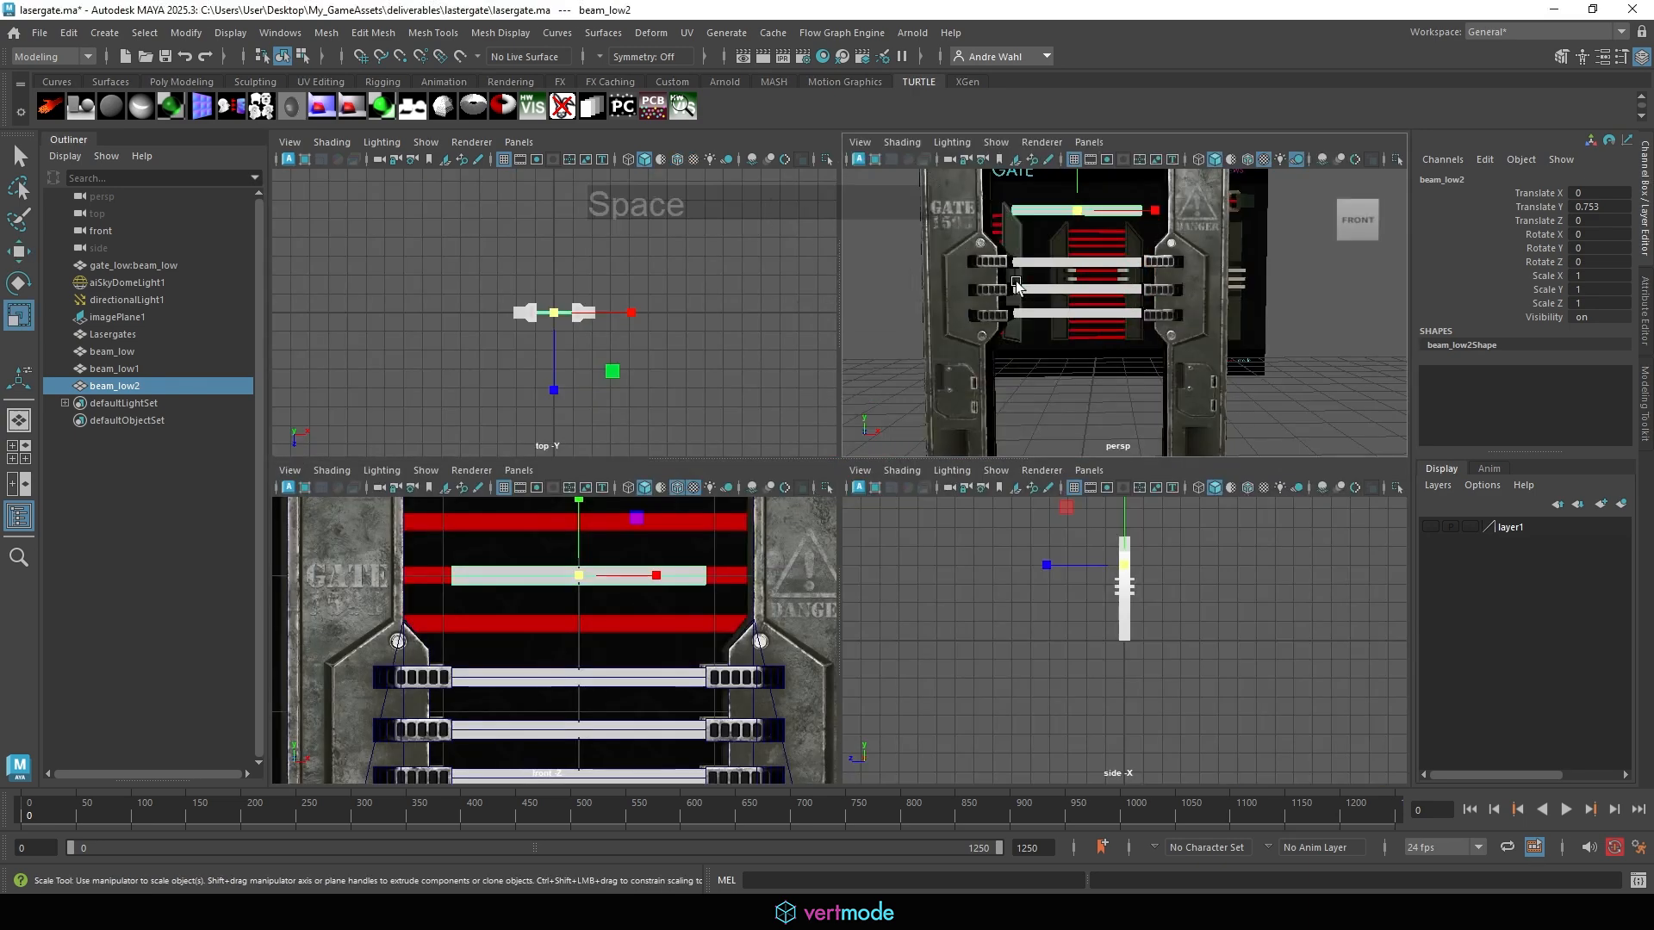
pyautogui.press('space')
pyautogui.moveTo(965, 315)
pyautogui.keyDown('alt'); pyautogui.mouseDown()
pyautogui.moveTo(1012, 316)
pyautogui.moveTo(969, 319)
pyautogui.mouseUp(); pyautogui.keyUp('alt')
pyautogui.press('space')
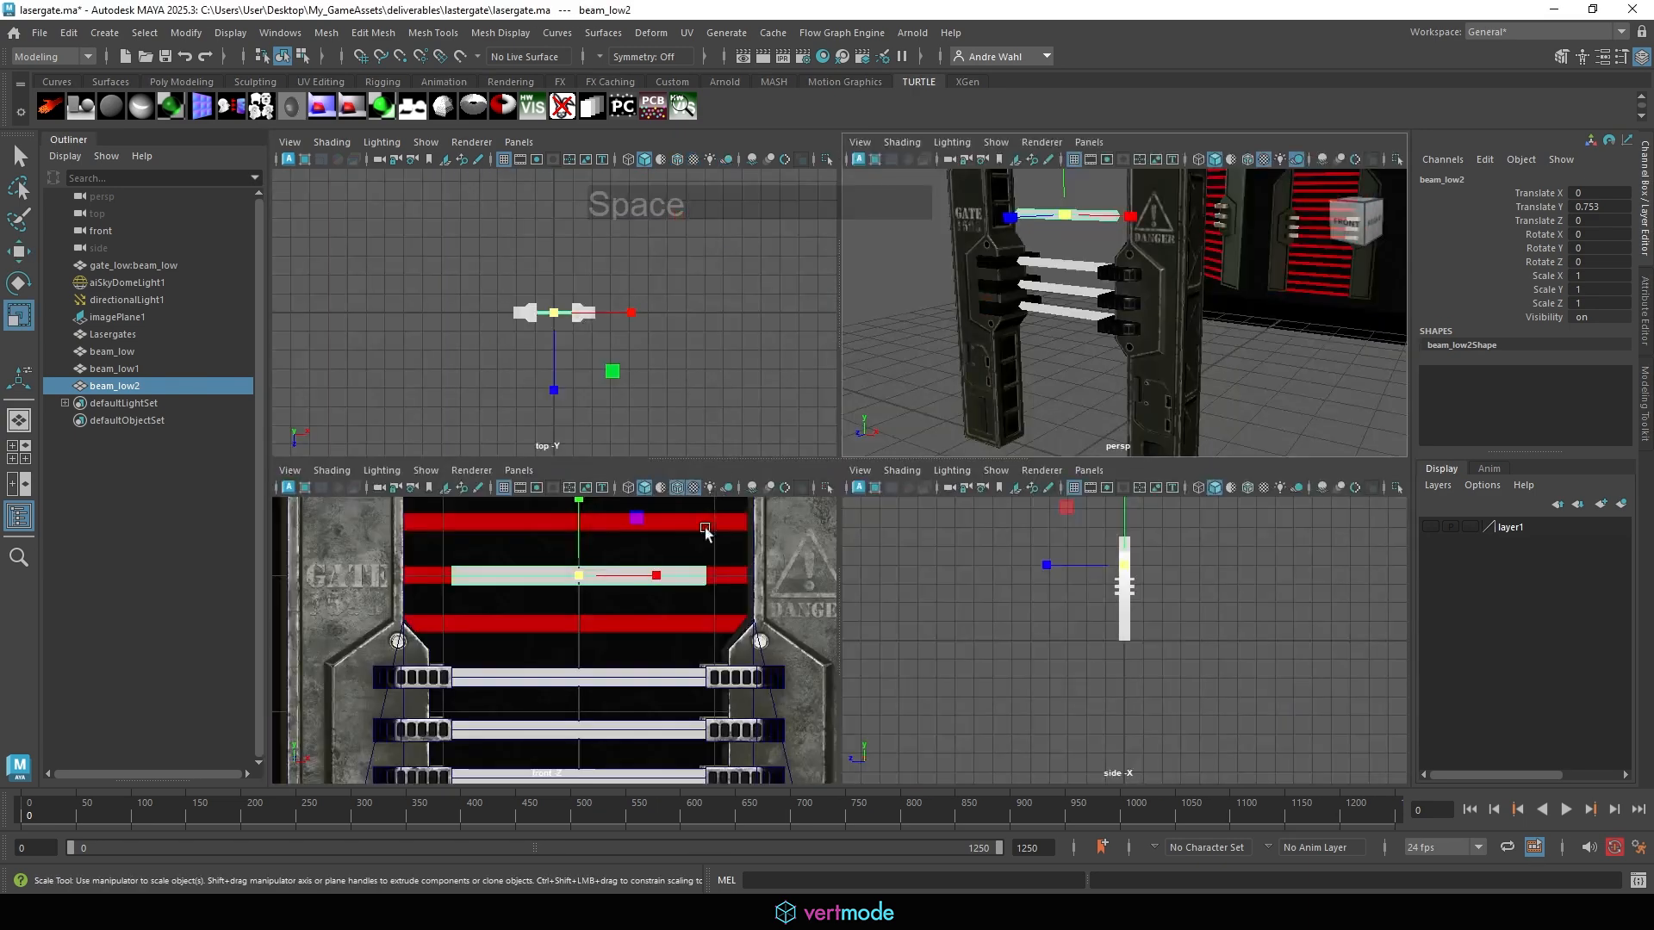
pyautogui.press('space')
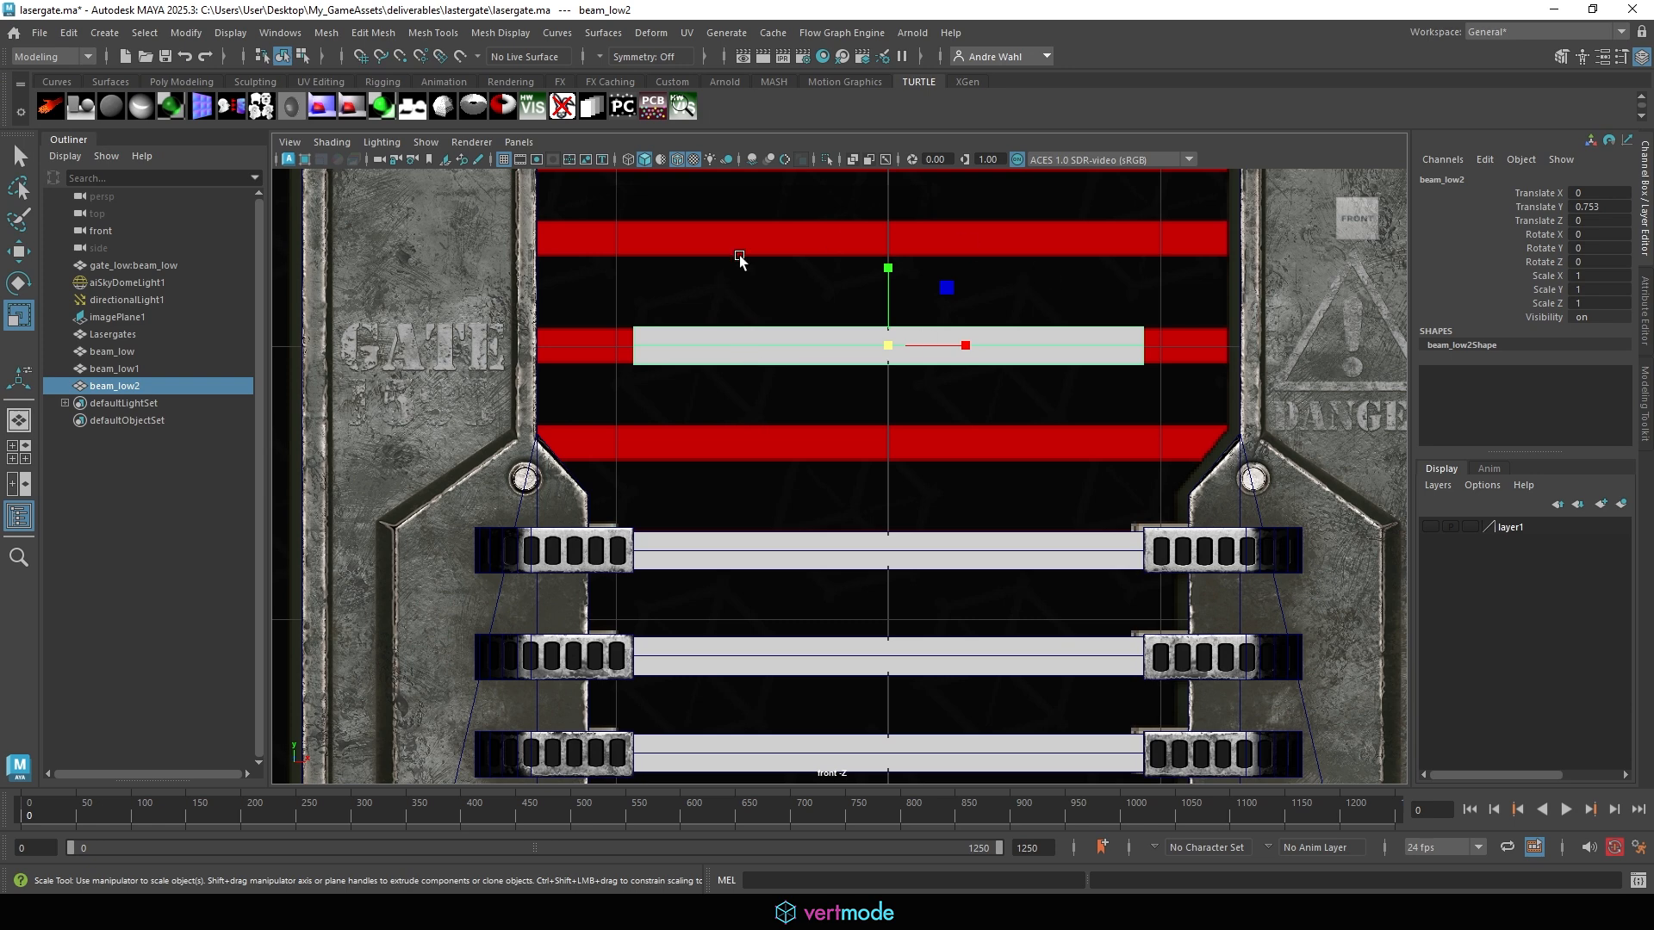
# Stretch the raised beam across the full gap by snapping its left and right end vertices to the inner edges of the pillars.
pyautogui.rightClick(726, 328)
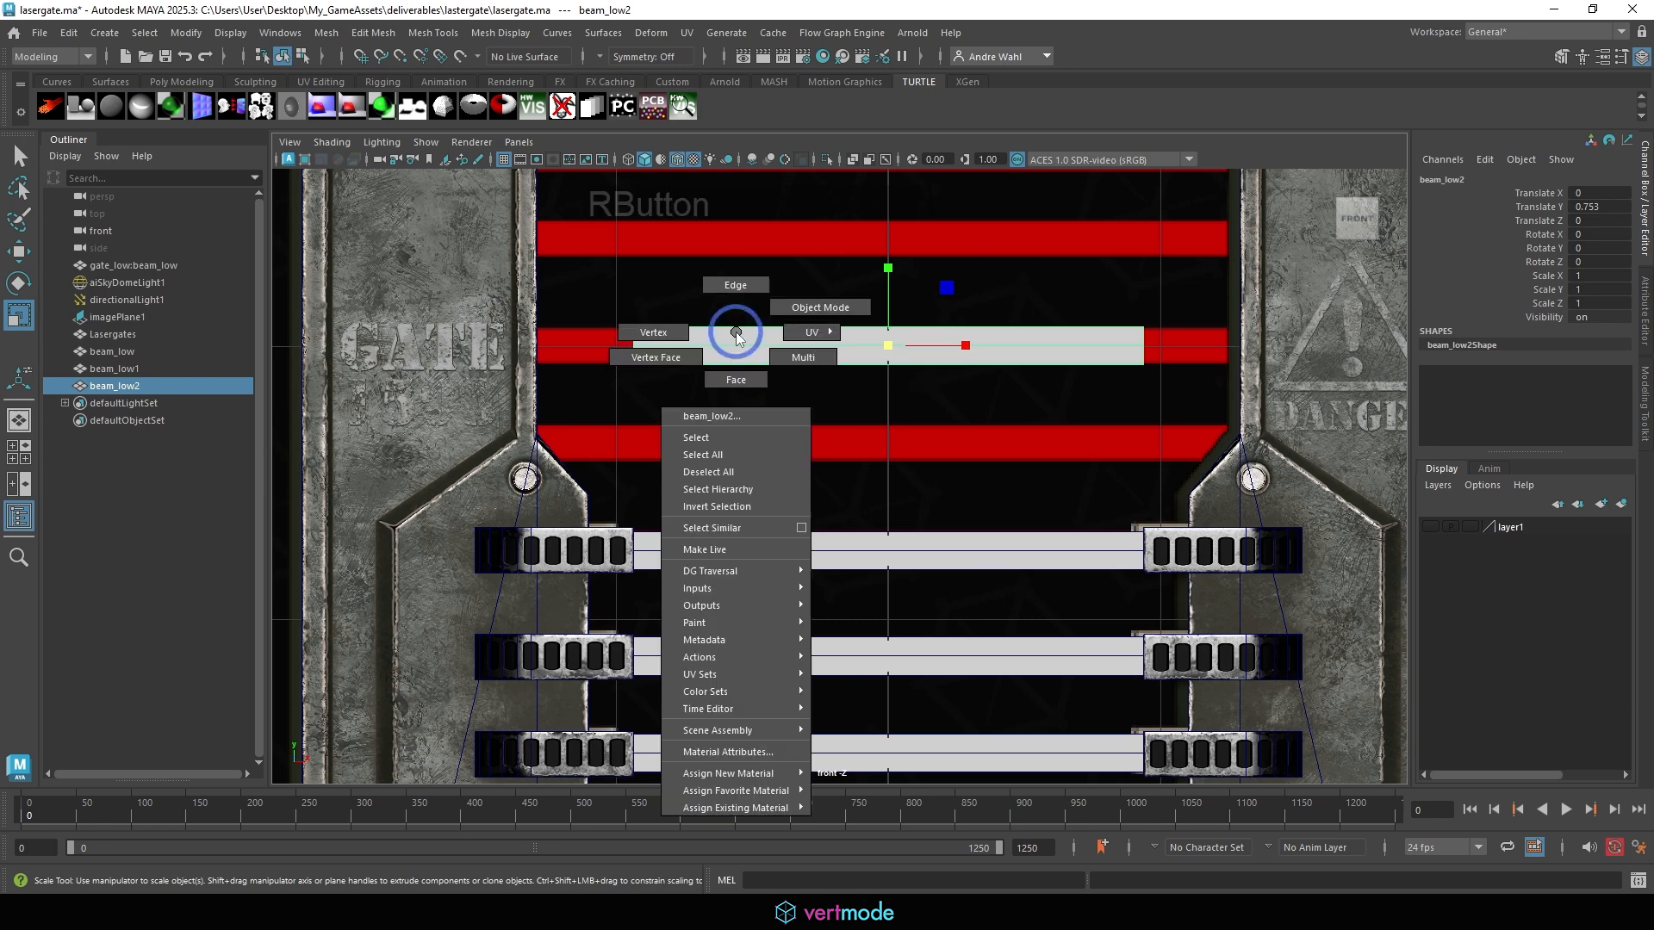
pyautogui.click(678, 317)
pyautogui.moveTo(643, 327)
pyautogui.keyDown('alt'); pyautogui.mouseDown(button='right')
pyautogui.moveTo(674, 328)
pyautogui.moveTo(642, 334)
pyautogui.mouseUp(button='right'); pyautogui.keyUp('alt')
pyautogui.keyDown('alt'); pyautogui.moveTo(729, 370); pyautogui.dragTo(735, 402, button='middle'); pyautogui.keyUp('alt')
pyautogui.keyDown('alt'); pyautogui.moveTo(735, 402); pyautogui.dragTo(896, 430, button='right'); pyautogui.keyUp('alt')
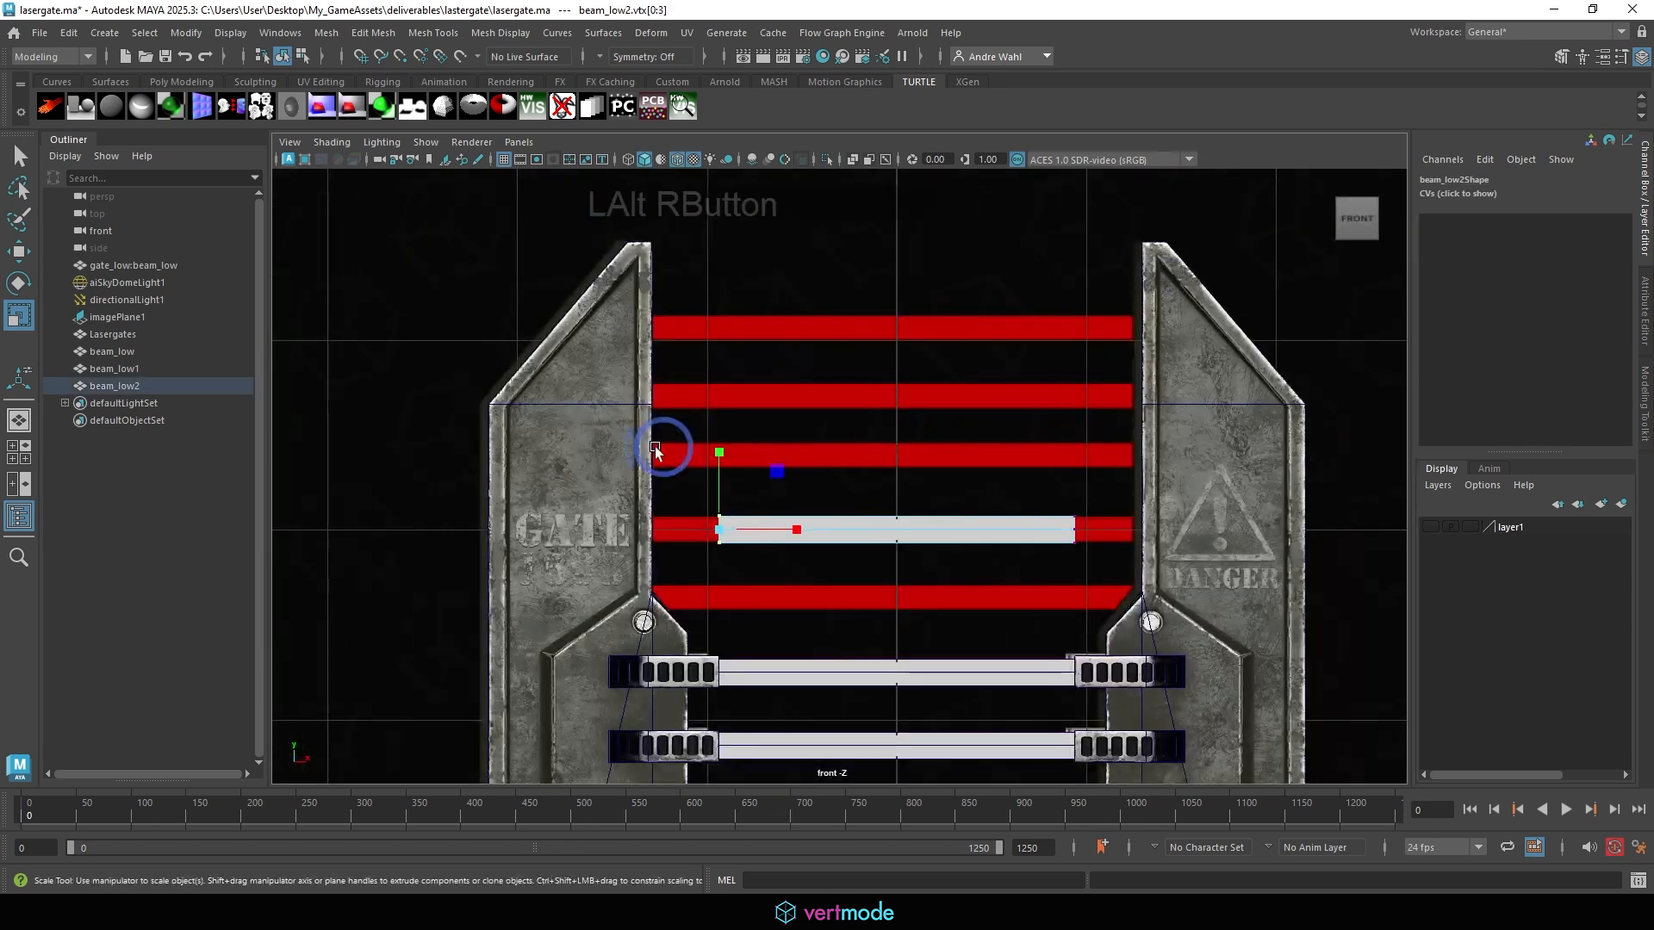
pyautogui.press('w')
pyautogui.press('v')
pyautogui.moveTo(769, 528); pyautogui.dragTo(690, 485)
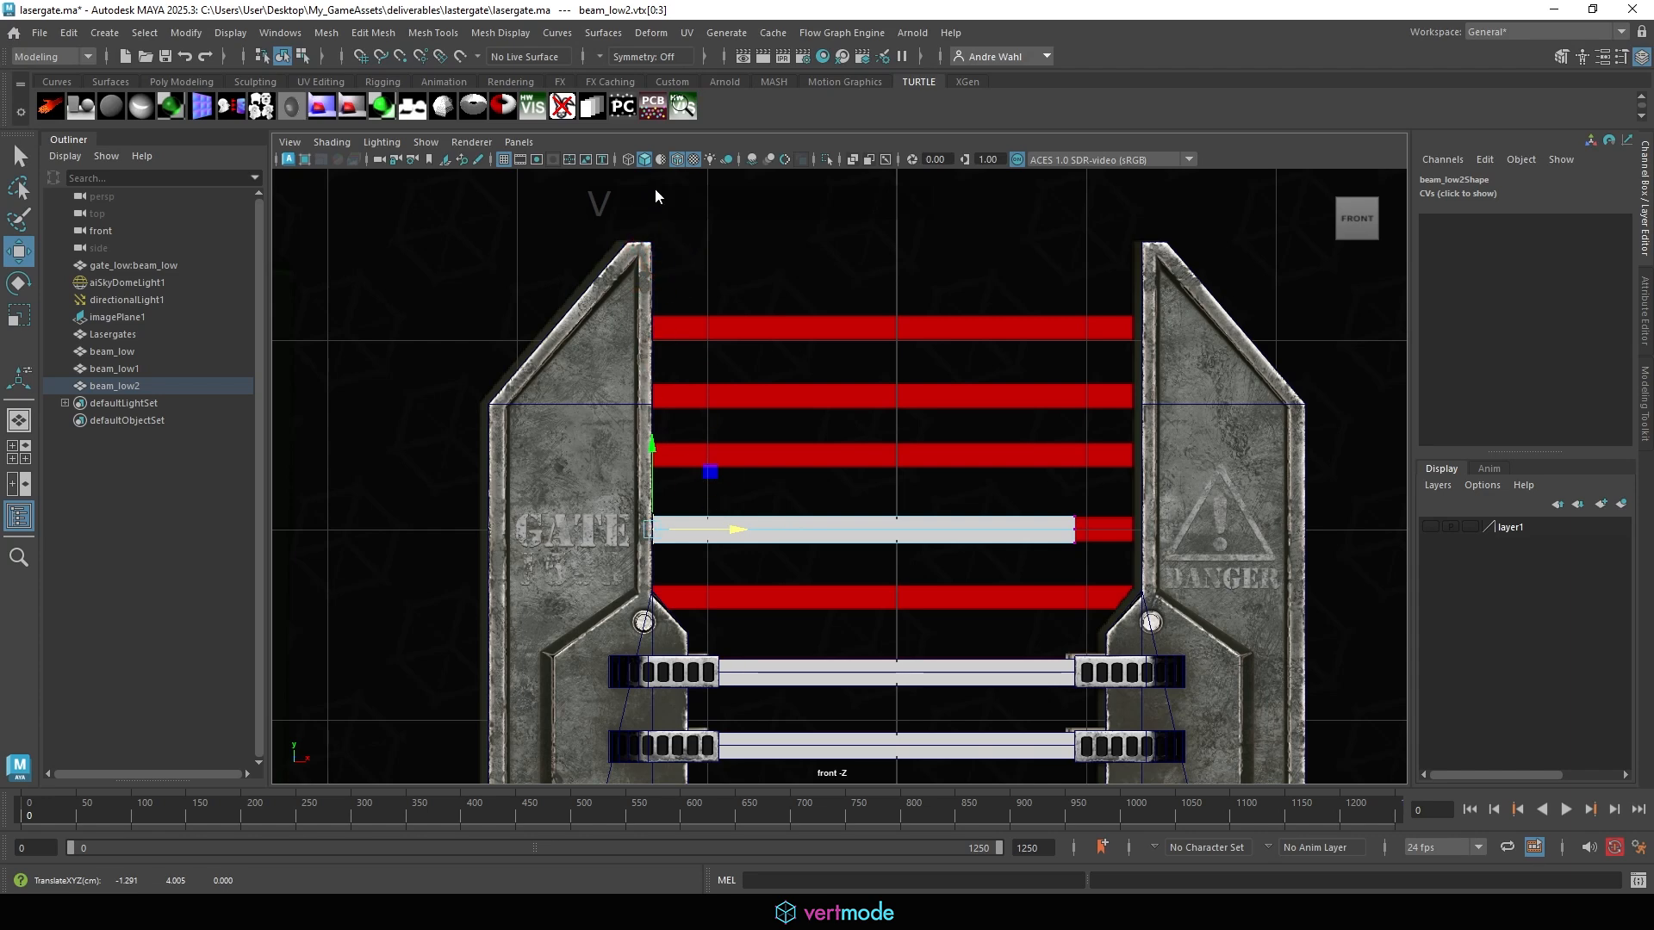
pyautogui.press('v')
pyautogui.moveTo(1064, 570); pyautogui.dragTo(1118, 534)
# Leave vertex editing on the lengthened beam and examine in perspective how its ends meet both pillars.
pyautogui.press('space')
pyautogui.press('space')
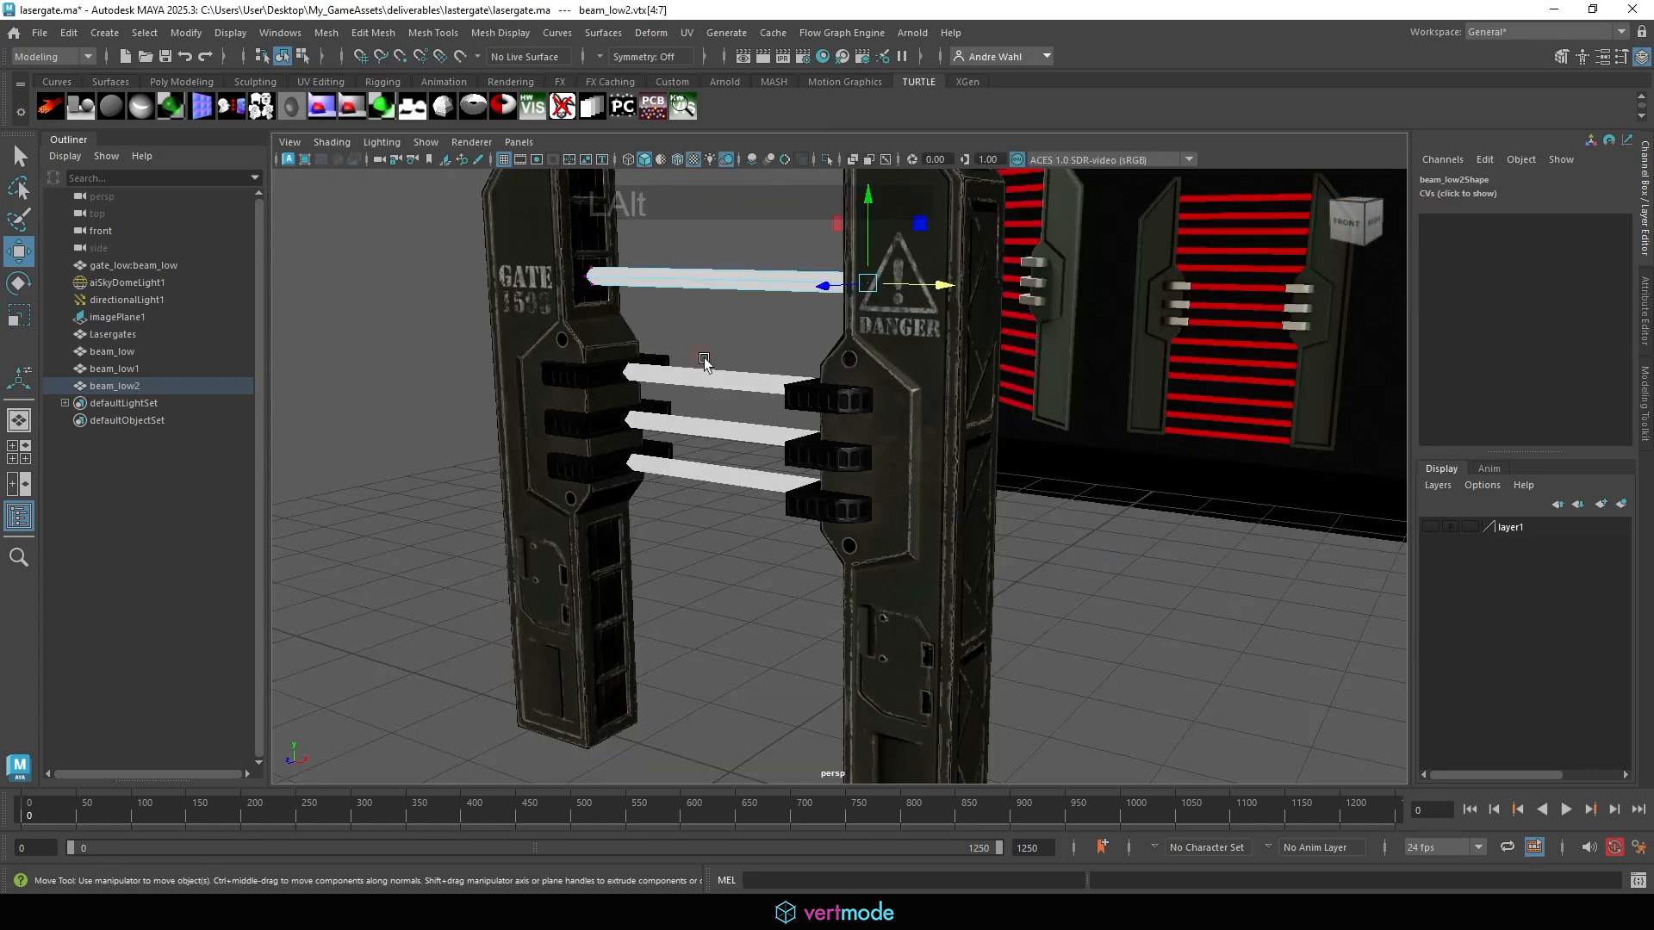
pyautogui.keyDown('alt'); pyautogui.moveTo(701, 359); pyautogui.dragTo(720, 351); pyautogui.keyUp('alt')
pyautogui.rightClick(680, 297)
pyautogui.moveTo(680, 298); pyautogui.dragTo(689, 294, button='right')
pyautogui.click(735, 379)
pyautogui.keyDown('alt'); pyautogui.moveTo(719, 362); pyautogui.dragTo(804, 494, button='middle'); pyautogui.keyUp('alt')
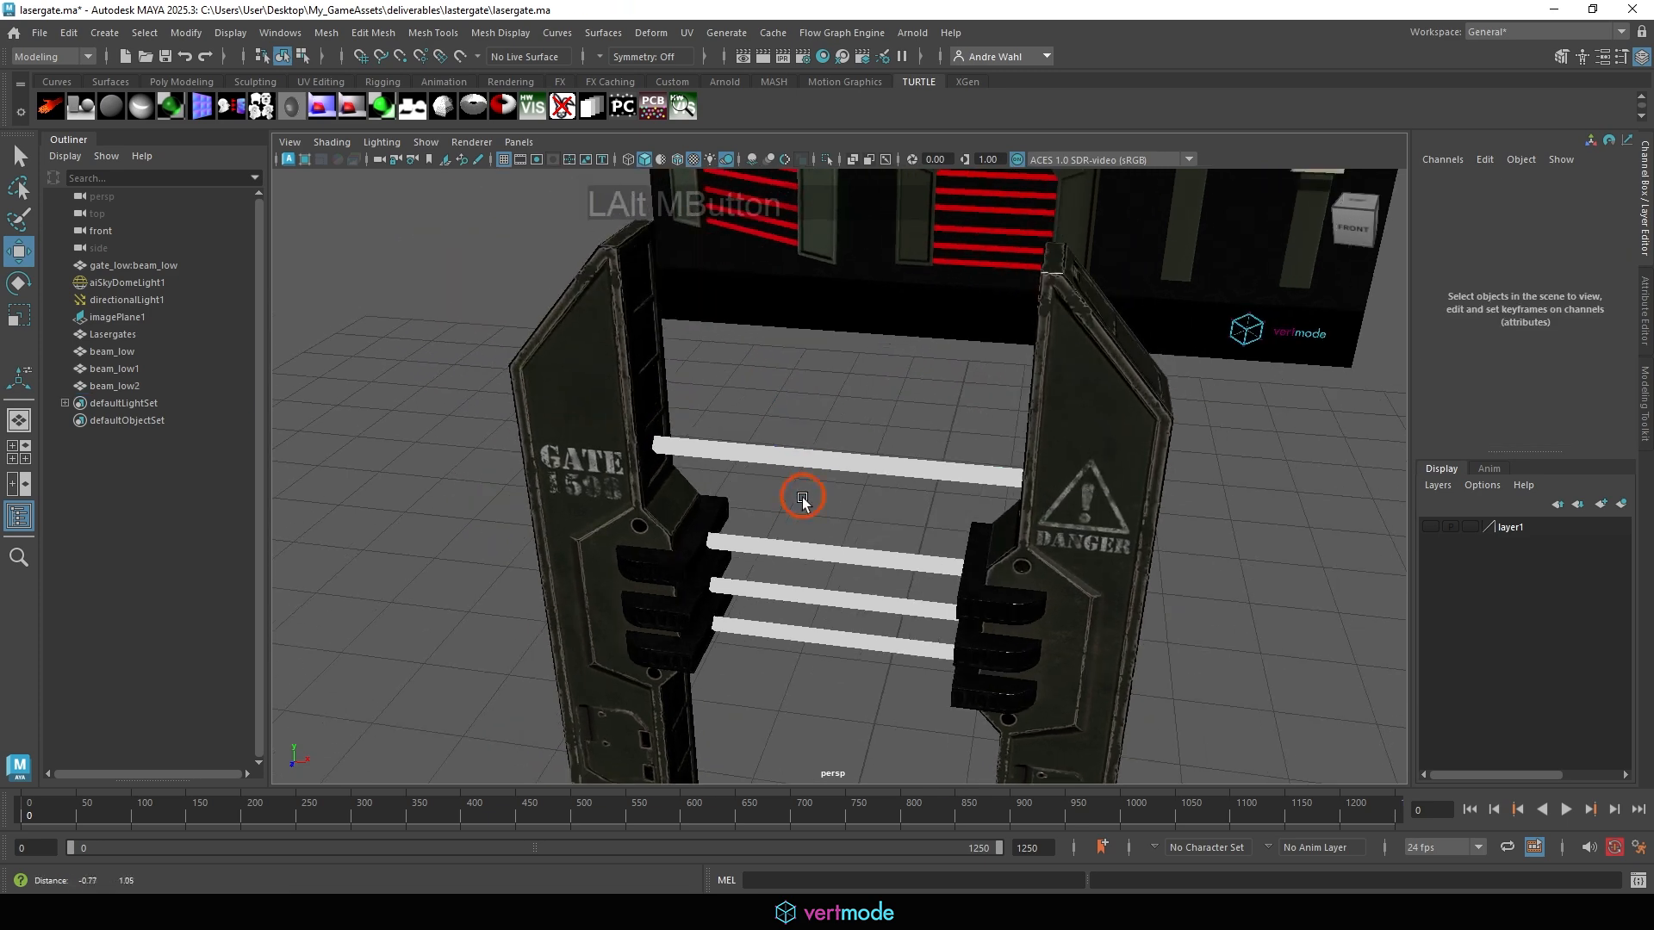
pyautogui.scroll(5, 810, 495)
pyautogui.keyDown('alt'); pyautogui.moveTo(861, 457); pyautogui.dragTo(759, 372); pyautogui.keyUp('alt')
pyautogui.keyDown('alt'); pyautogui.moveTo(699, 375); pyautogui.dragTo(752, 489, button='middle'); pyautogui.keyUp('alt')
pyautogui.keyDown('alt'); pyautogui.moveTo(774, 491); pyautogui.dragTo(727, 439); pyautogui.keyUp('alt')
# Duplicate the lengthened beam three times, spacing the copies upward between the pillars, with the highest at Translate Y 1.975.
pyautogui.click(775, 443)
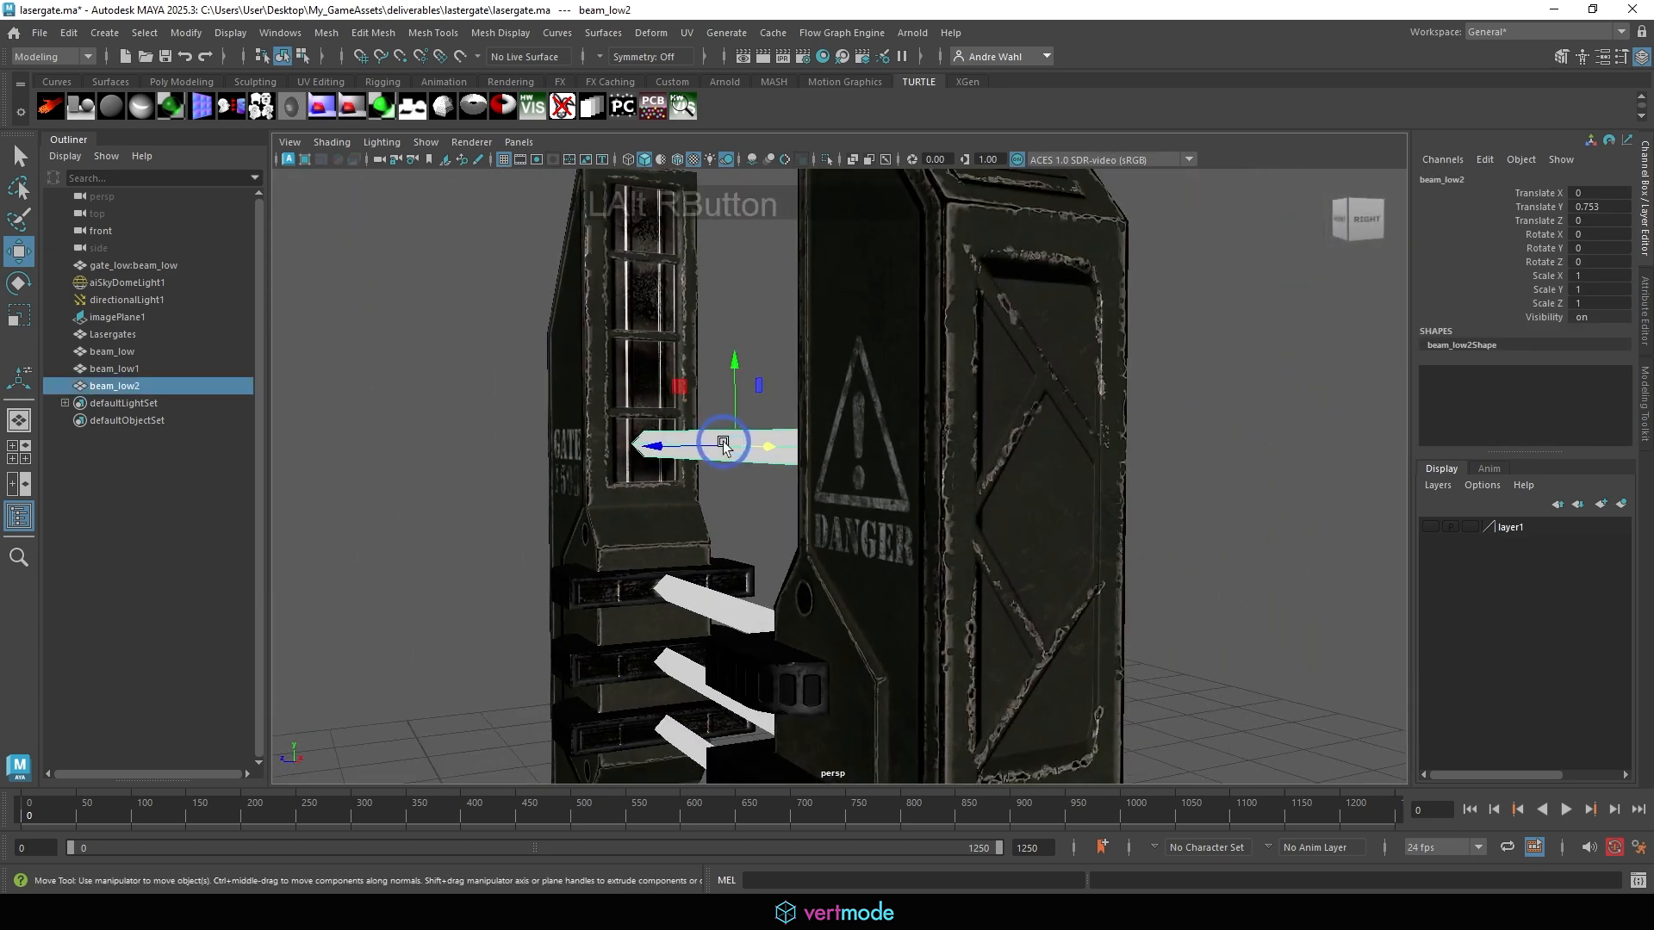
pyautogui.keyDown('alt'); pyautogui.moveTo(727, 440); pyautogui.dragTo(723, 425, button='right'); pyautogui.keyUp('alt')
pyautogui.moveTo(728, 392); pyautogui.dragTo(727, 250)
pyautogui.hotkey('ctrl', 'd')
pyautogui.hotkey('ctrl', 'd')
pyautogui.hotkey('ctrl', 'd')
# In the front view, lower the bottommost of the four long beams to Translate Y 0.72.
pyautogui.press('space')
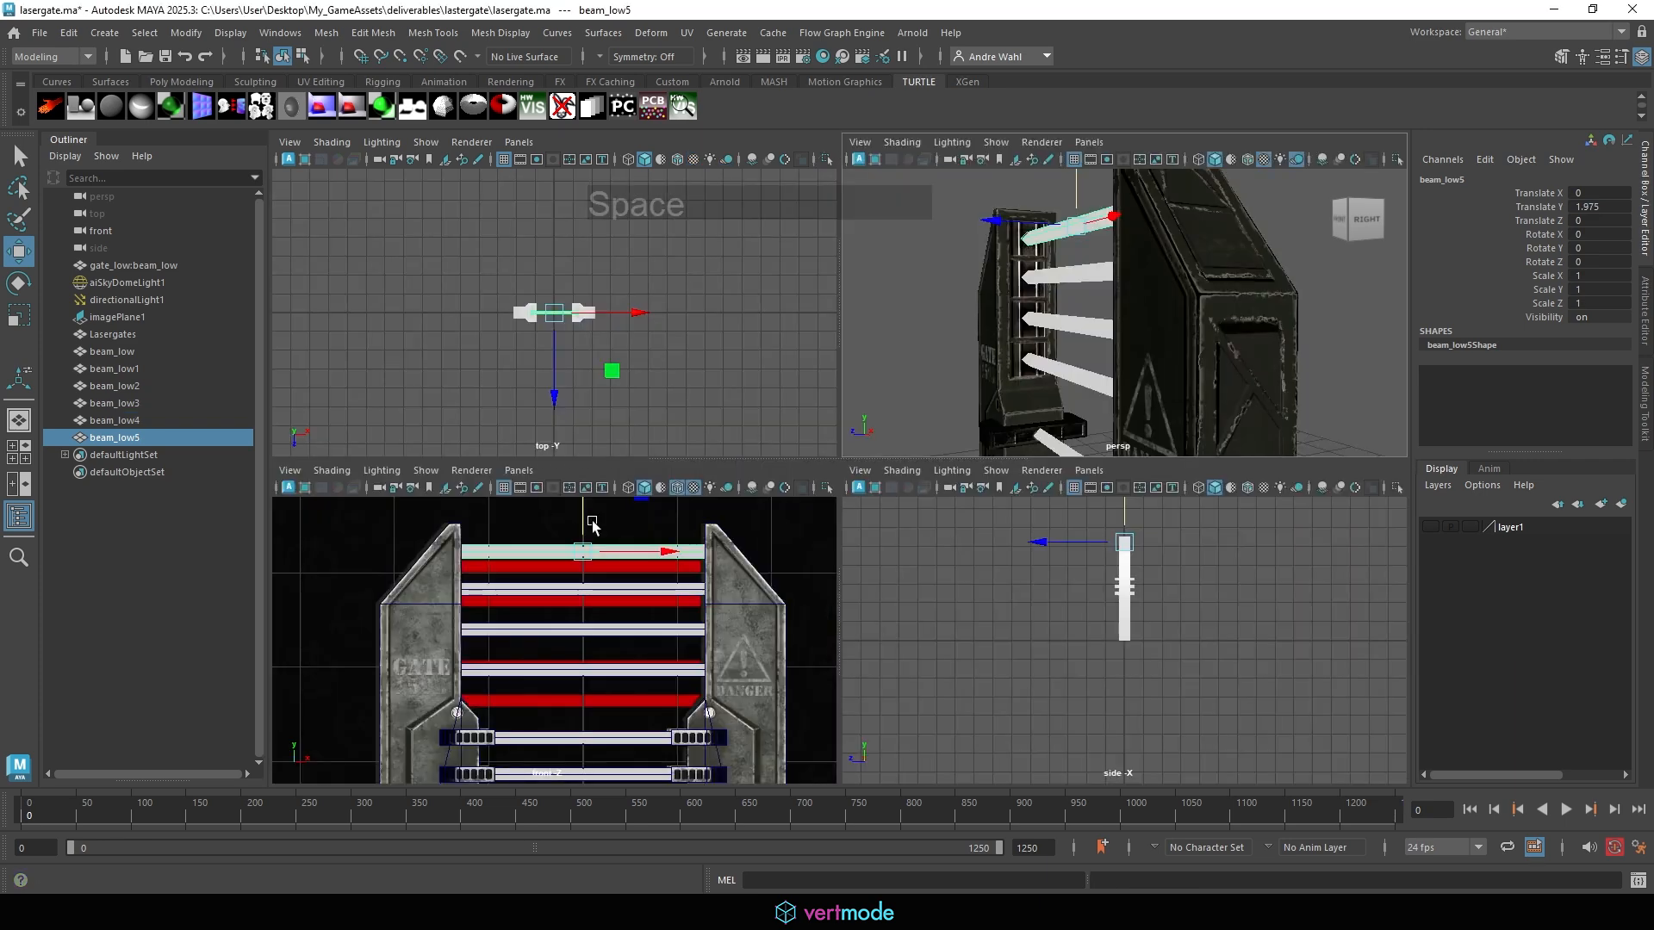
pyautogui.press('space')
pyautogui.click(782, 521)
pyautogui.press('space')
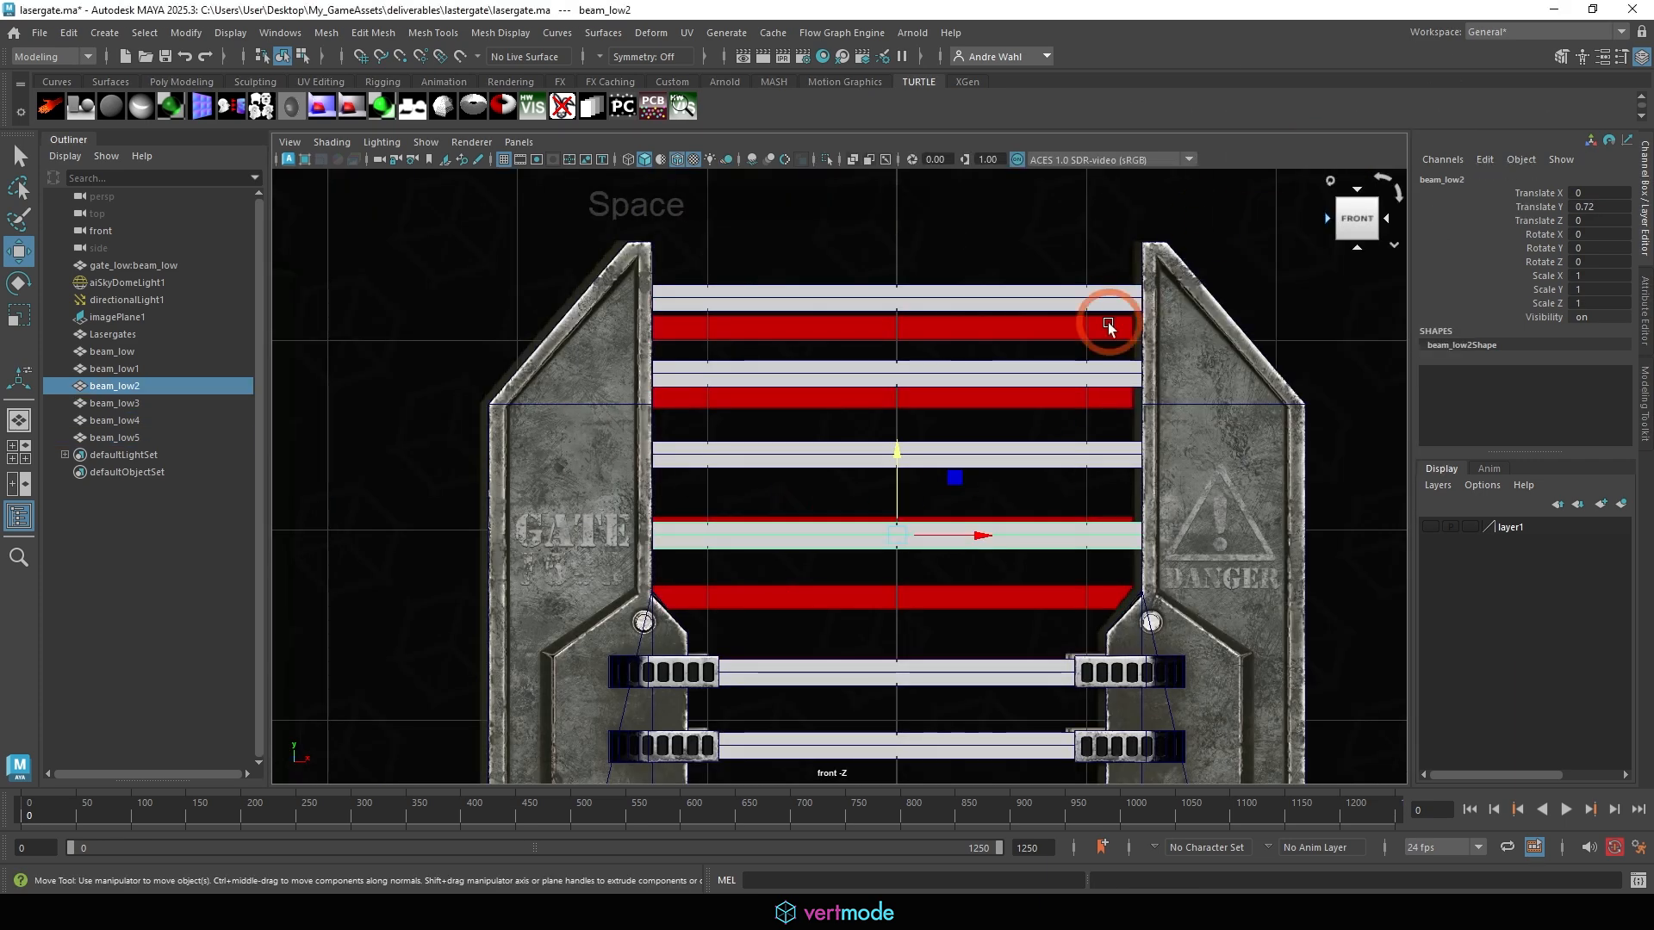
# Duplicate the lowered long beam and move the copy below the projectors to Translate Y -1.519.
pyautogui.press('space')
pyautogui.keyDown('alt'); pyautogui.moveTo(1066, 351); pyautogui.dragTo(957, 388, button='right'); pyautogui.keyUp('alt')
pyautogui.keyDown('alt'); pyautogui.moveTo(957, 387); pyautogui.dragTo(1039, 166, button='middle'); pyautogui.keyUp('alt')
pyautogui.keyDown('alt'); pyautogui.moveTo(1038, 166); pyautogui.dragTo(905, 284, button='right'); pyautogui.keyUp('alt')
pyautogui.keyDown('alt'); pyautogui.moveTo(905, 285); pyautogui.dragTo(934, 241, button='middle'); pyautogui.keyUp('alt')
pyautogui.keyDown('alt'); pyautogui.moveTo(934, 242); pyautogui.dragTo(874, 294); pyautogui.keyUp('alt')
pyautogui.keyDown('alt'); pyautogui.moveTo(874, 294); pyautogui.dragTo(927, 259, button='right'); pyautogui.keyUp('alt')
pyautogui.hotkey('ctrl', 'd')
pyautogui.moveTo(927, 258); pyautogui.dragTo(880, 522)
pyautogui.keyDown('alt'); pyautogui.moveTo(882, 526); pyautogui.dragTo(880, 360, button='middle'); pyautogui.keyUp('alt')
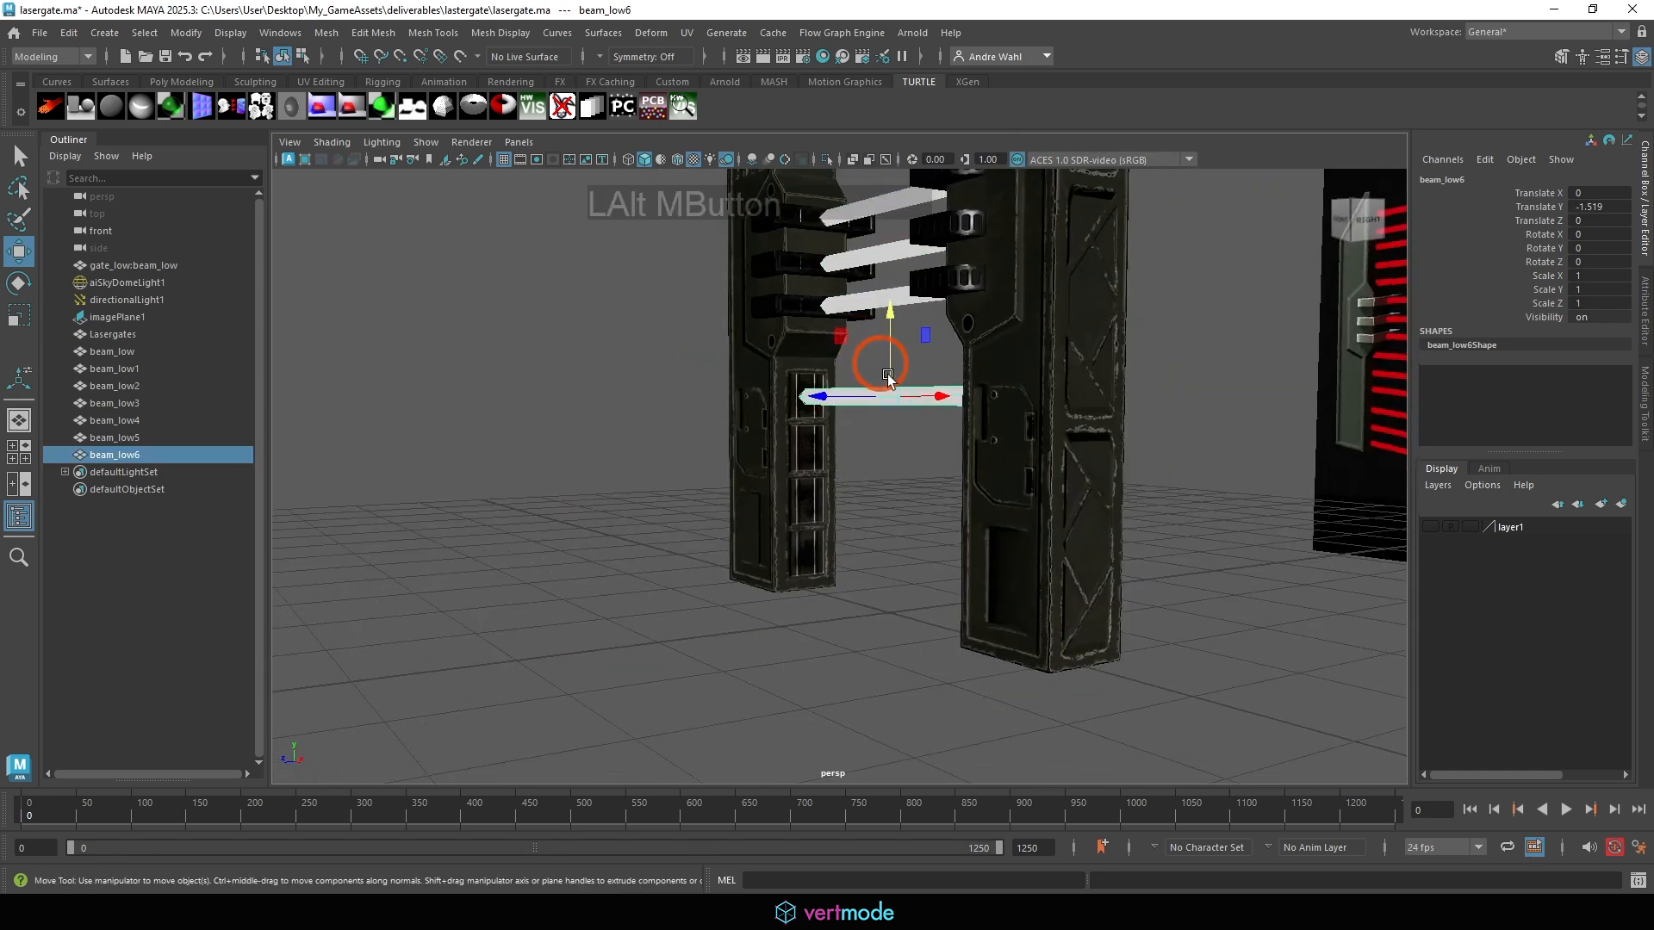
# Duplicate the beam below the projectors three more times, spacing the copies evenly down toward the base of the pillars.
pyautogui.hotkey('ctrl', 'd')
pyautogui.moveTo(880, 360); pyautogui.dragTo(892, 529)
pyautogui.hotkey('ctrl', 'd')
pyautogui.hotkey('ctrl', 'd')
# Select all eleven beams between the pillars, ending with the topmost one.
pyautogui.click(856, 609)
pyautogui.keyDown('alt'); pyautogui.moveTo(856, 609); pyautogui.dragTo(868, 477); pyautogui.keyUp('alt')
pyautogui.moveTo(847, 392); pyautogui.dragTo(867, 380)
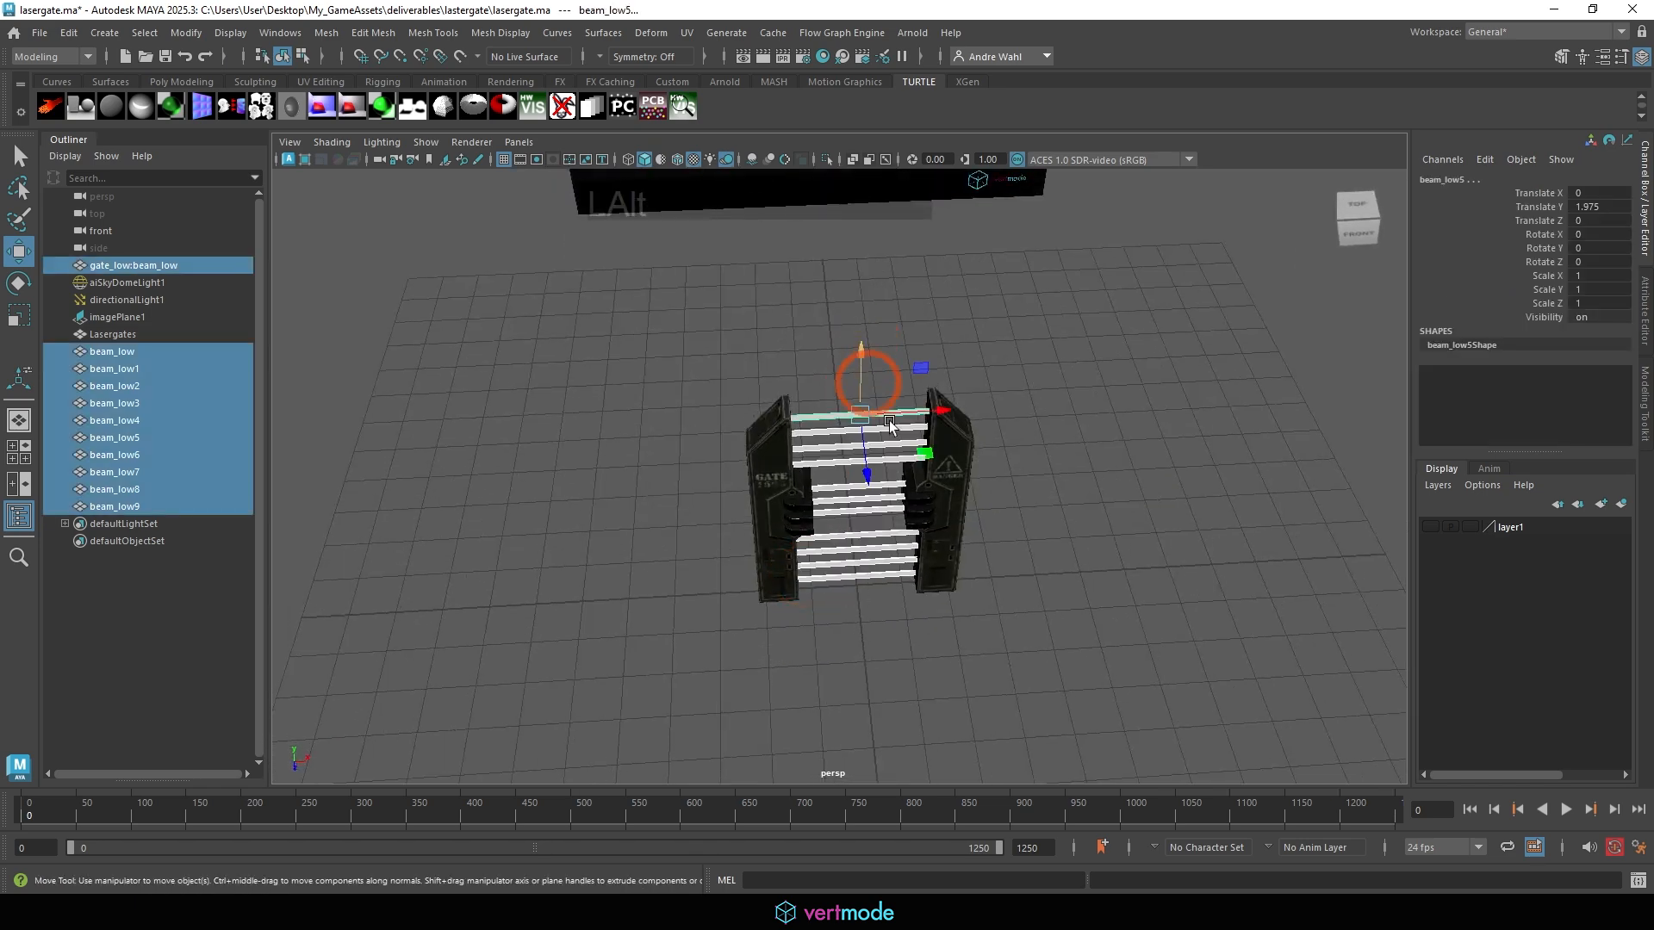
# Examine the spacing of the selected beams between the pillars from several angles against the concept art.
pyautogui.keyDown('alt'); pyautogui.moveTo(913, 459); pyautogui.dragTo(1347, 424, button='right'); pyautogui.keyUp('alt')
pyautogui.keyDown('alt'); pyautogui.moveTo(1163, 474); pyautogui.dragTo(1134, 389); pyautogui.keyUp('alt')
pyautogui.keyDown('alt'); pyautogui.moveTo(1074, 390); pyautogui.dragTo(696, 421, button='right'); pyautogui.keyUp('alt')
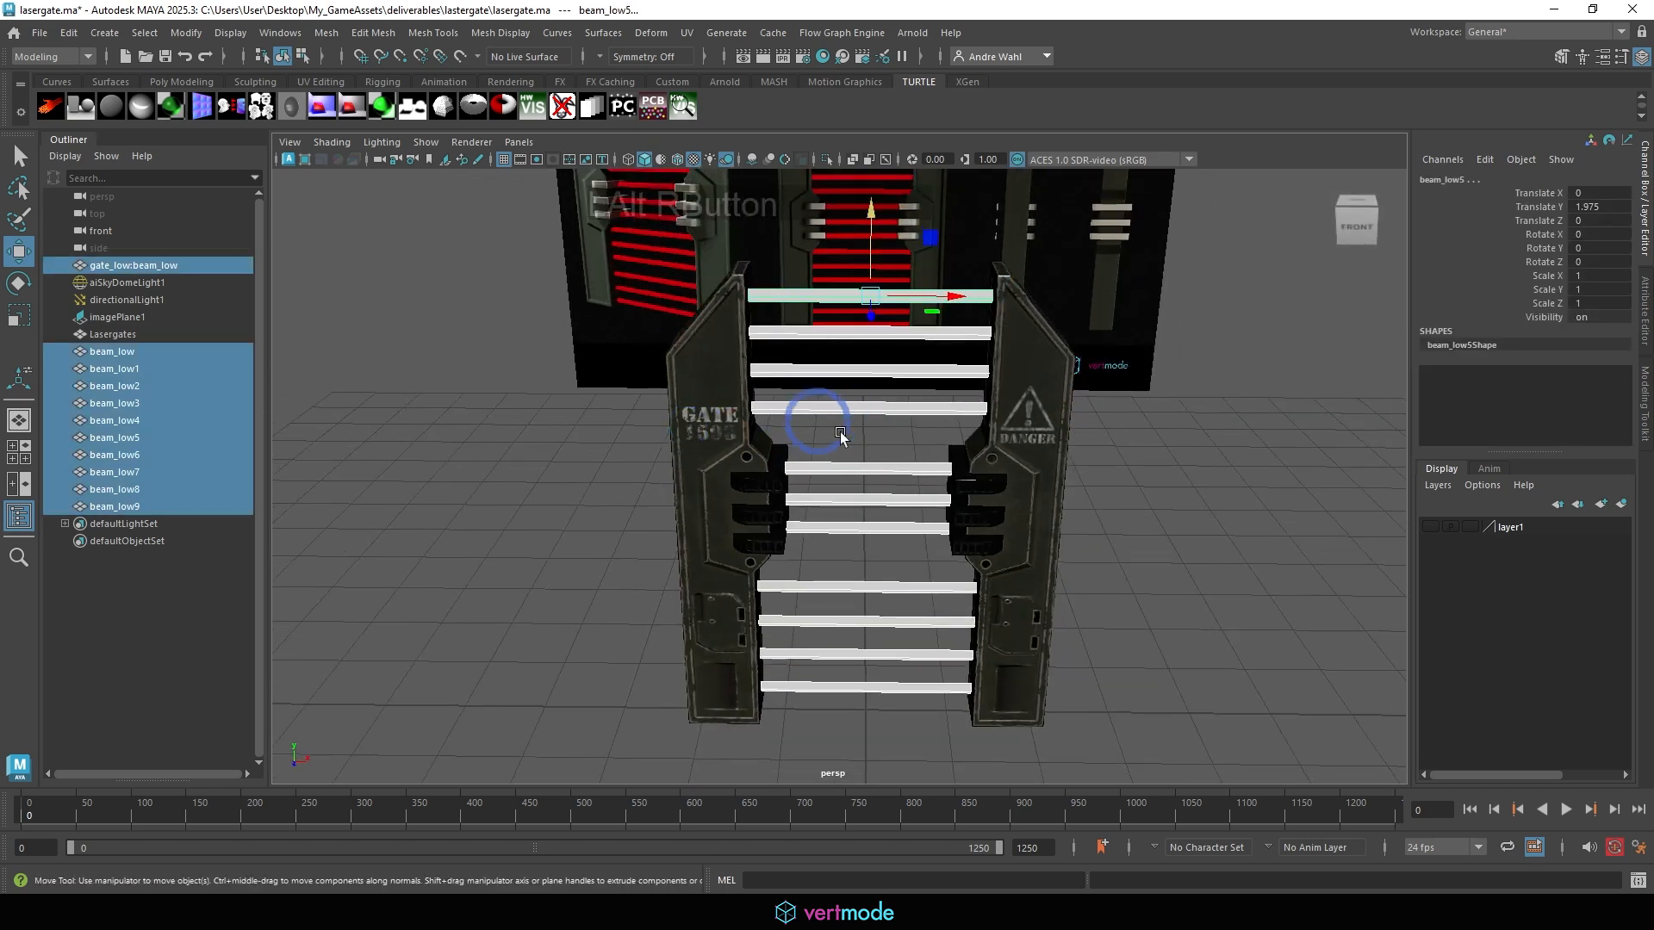
pyautogui.keyDown('alt'); pyautogui.moveTo(841, 433); pyautogui.dragTo(864, 654); pyautogui.keyUp('alt')
pyautogui.click(864, 654)
pyautogui.keyDown('alt'); pyautogui.moveTo(888, 656); pyautogui.dragTo(840, 659, button='right'); pyautogui.keyUp('alt')
pyautogui.moveTo(839, 659); pyautogui.dragTo(878, 346)
pyautogui.keyDown('alt'); pyautogui.moveTo(943, 594); pyautogui.dragTo(922, 448); pyautogui.keyUp('alt')
# Combine the eleven selected beams into one mesh and delete its construction history.
pyautogui.click(329, 33)
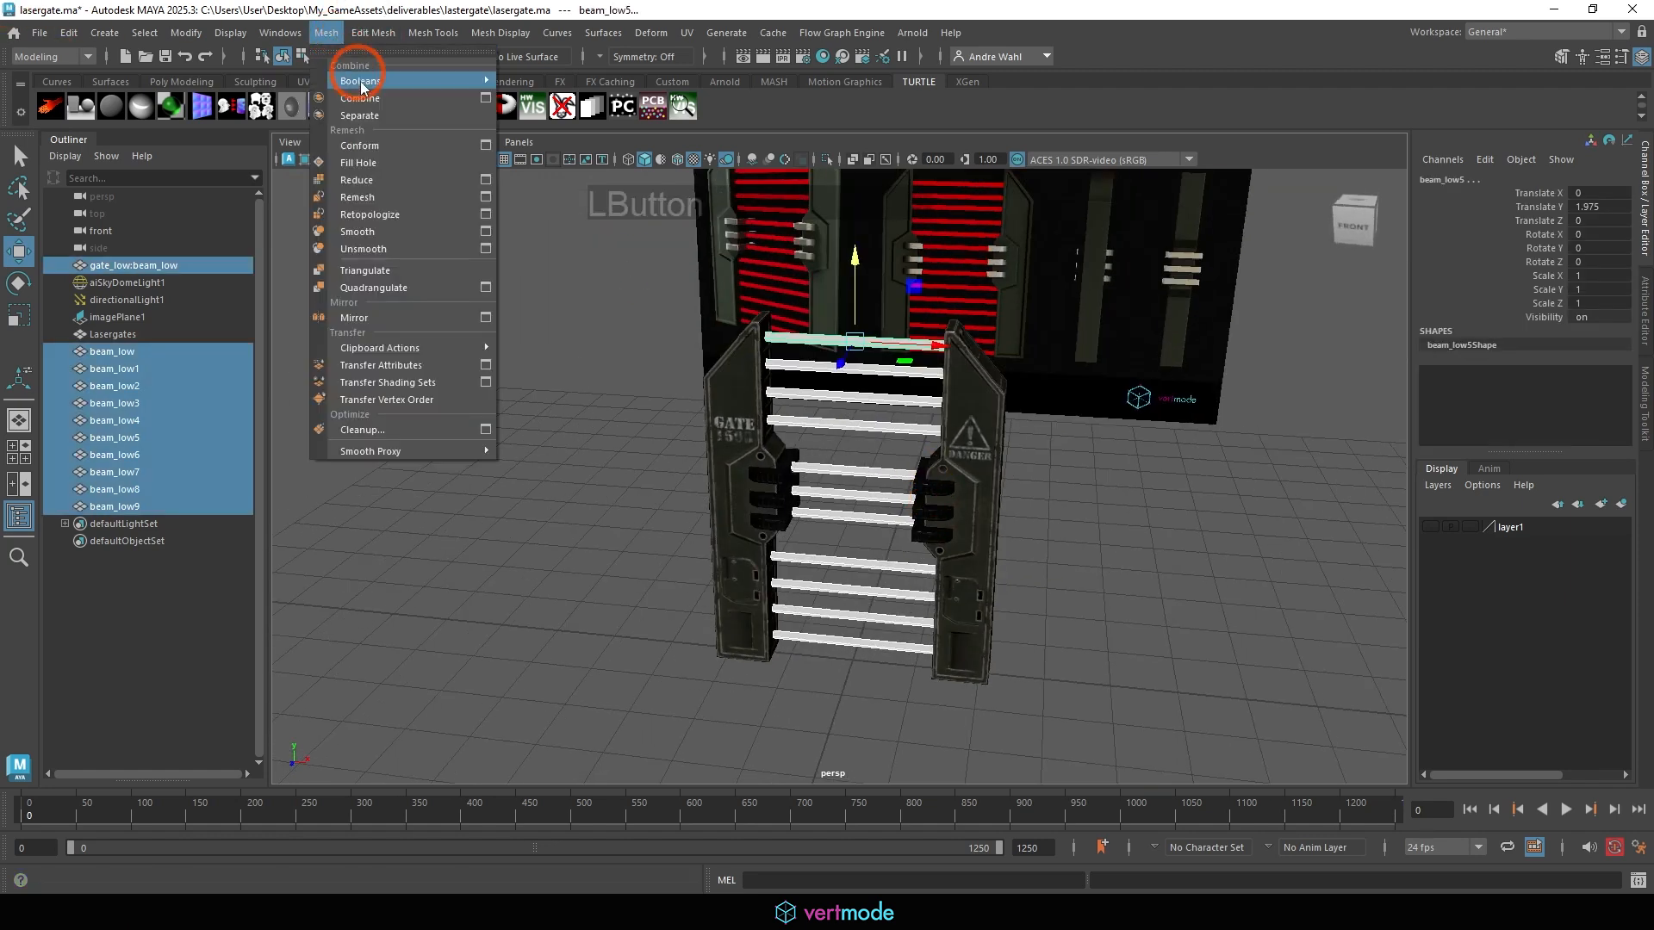
pyautogui.click(359, 98)
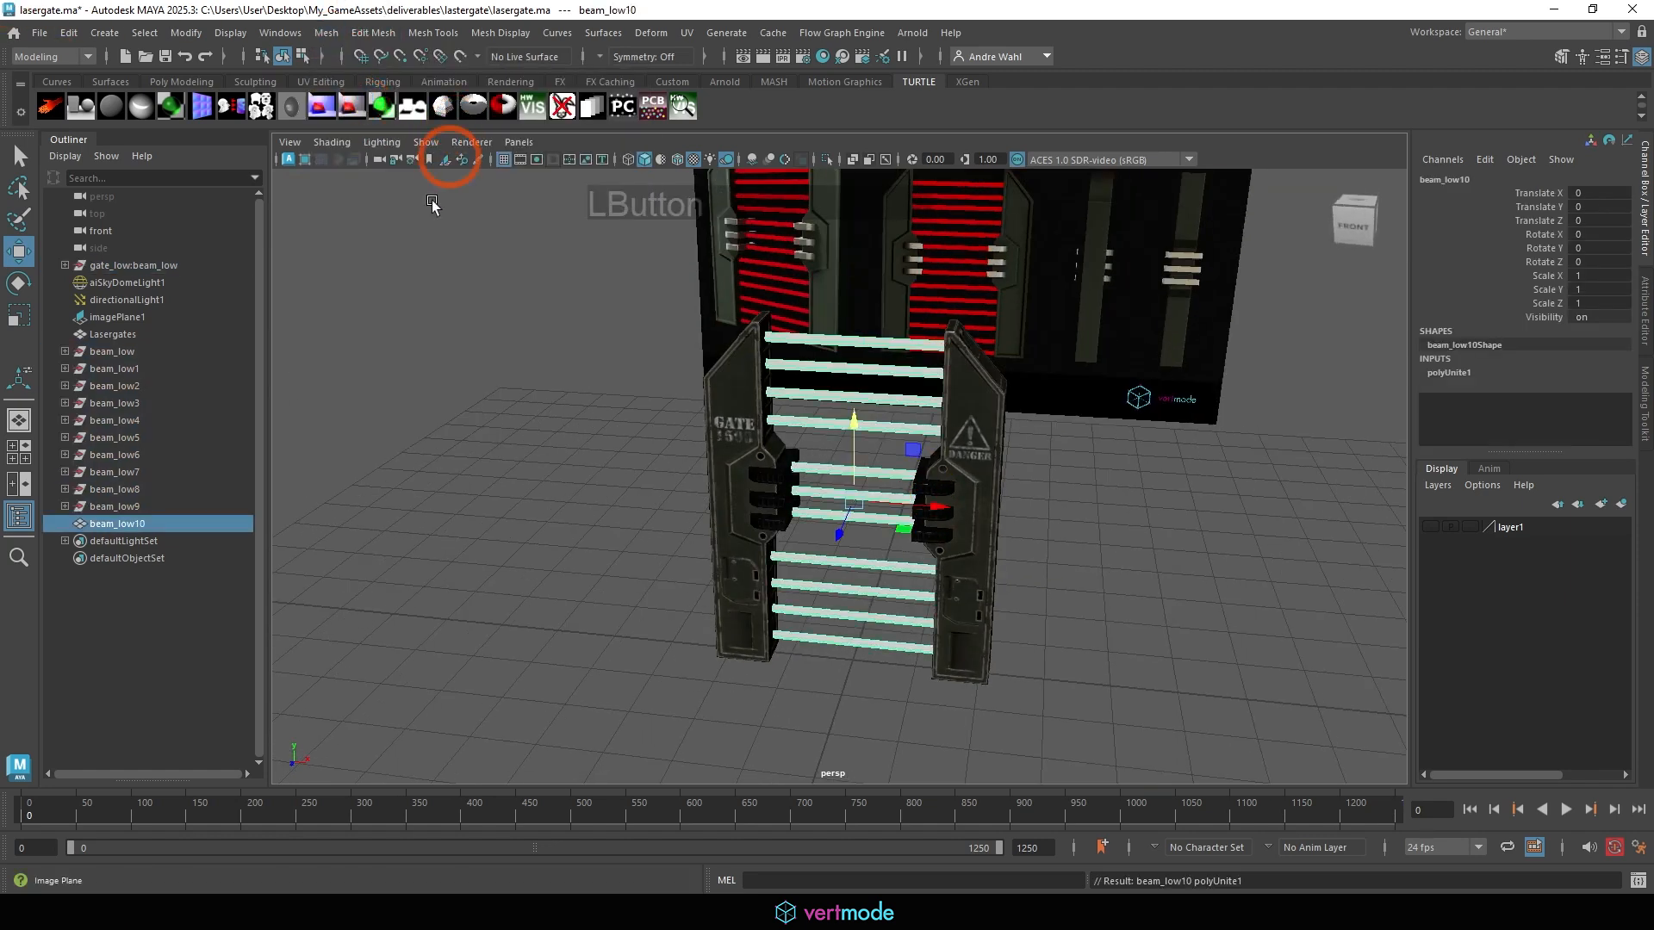
pyautogui.click(69, 32)
pyautogui.moveTo(220, 241)
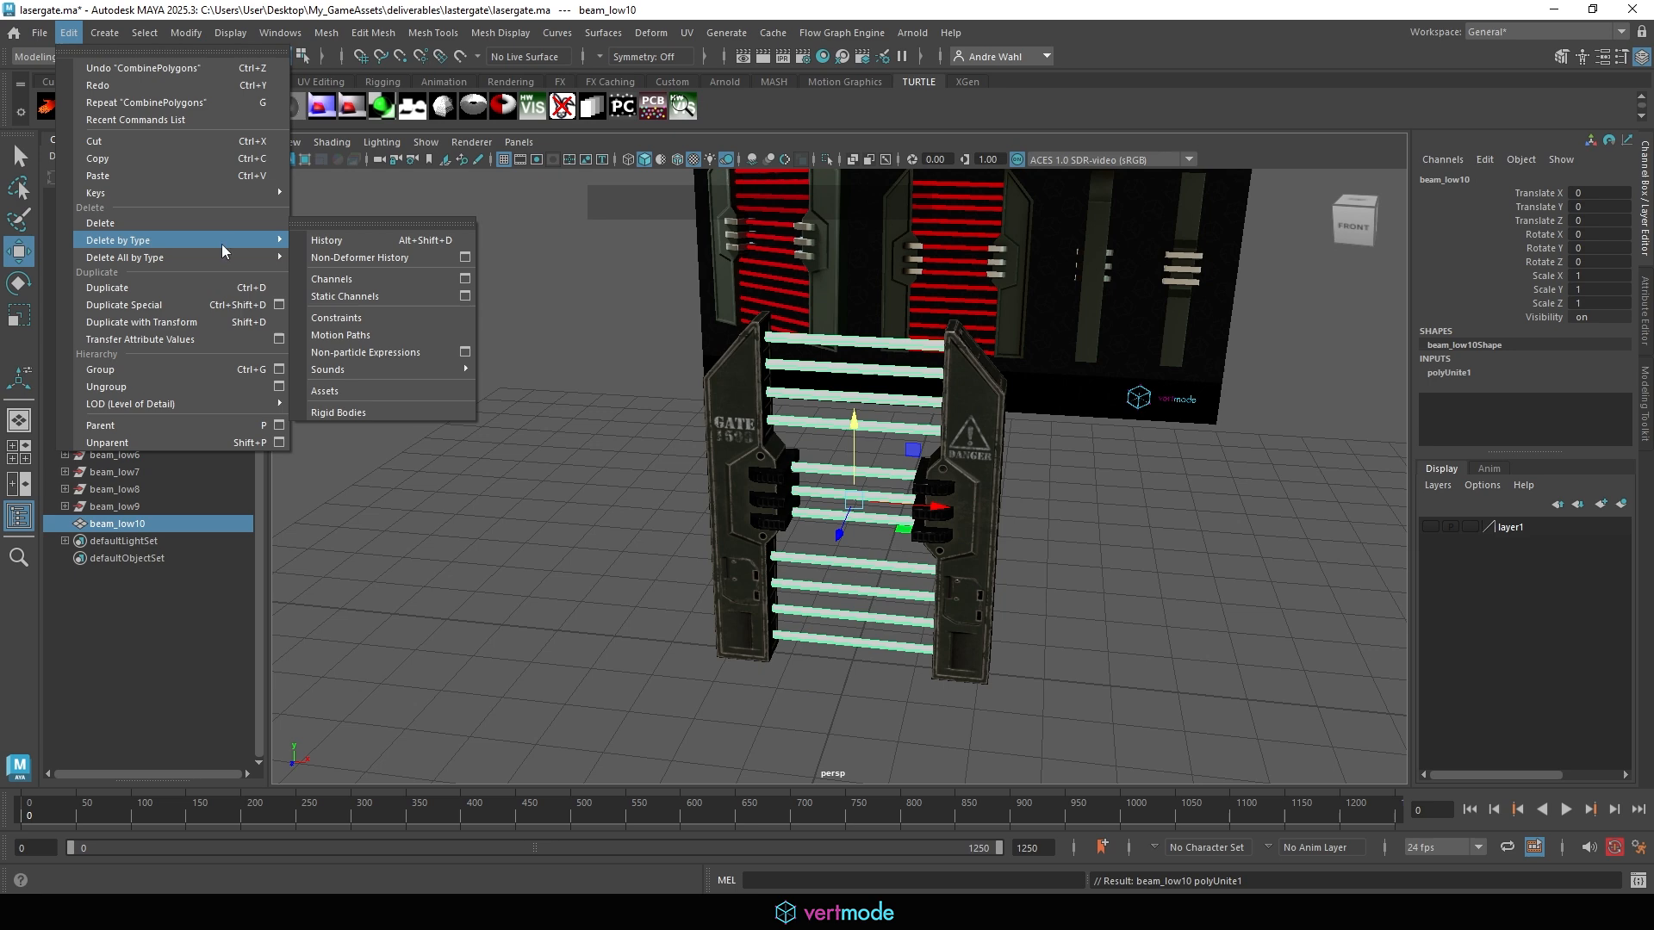
pyautogui.click(365, 240)
# Rename the combined beam mesh as lasers.
pyautogui.doubleClick(130, 336)
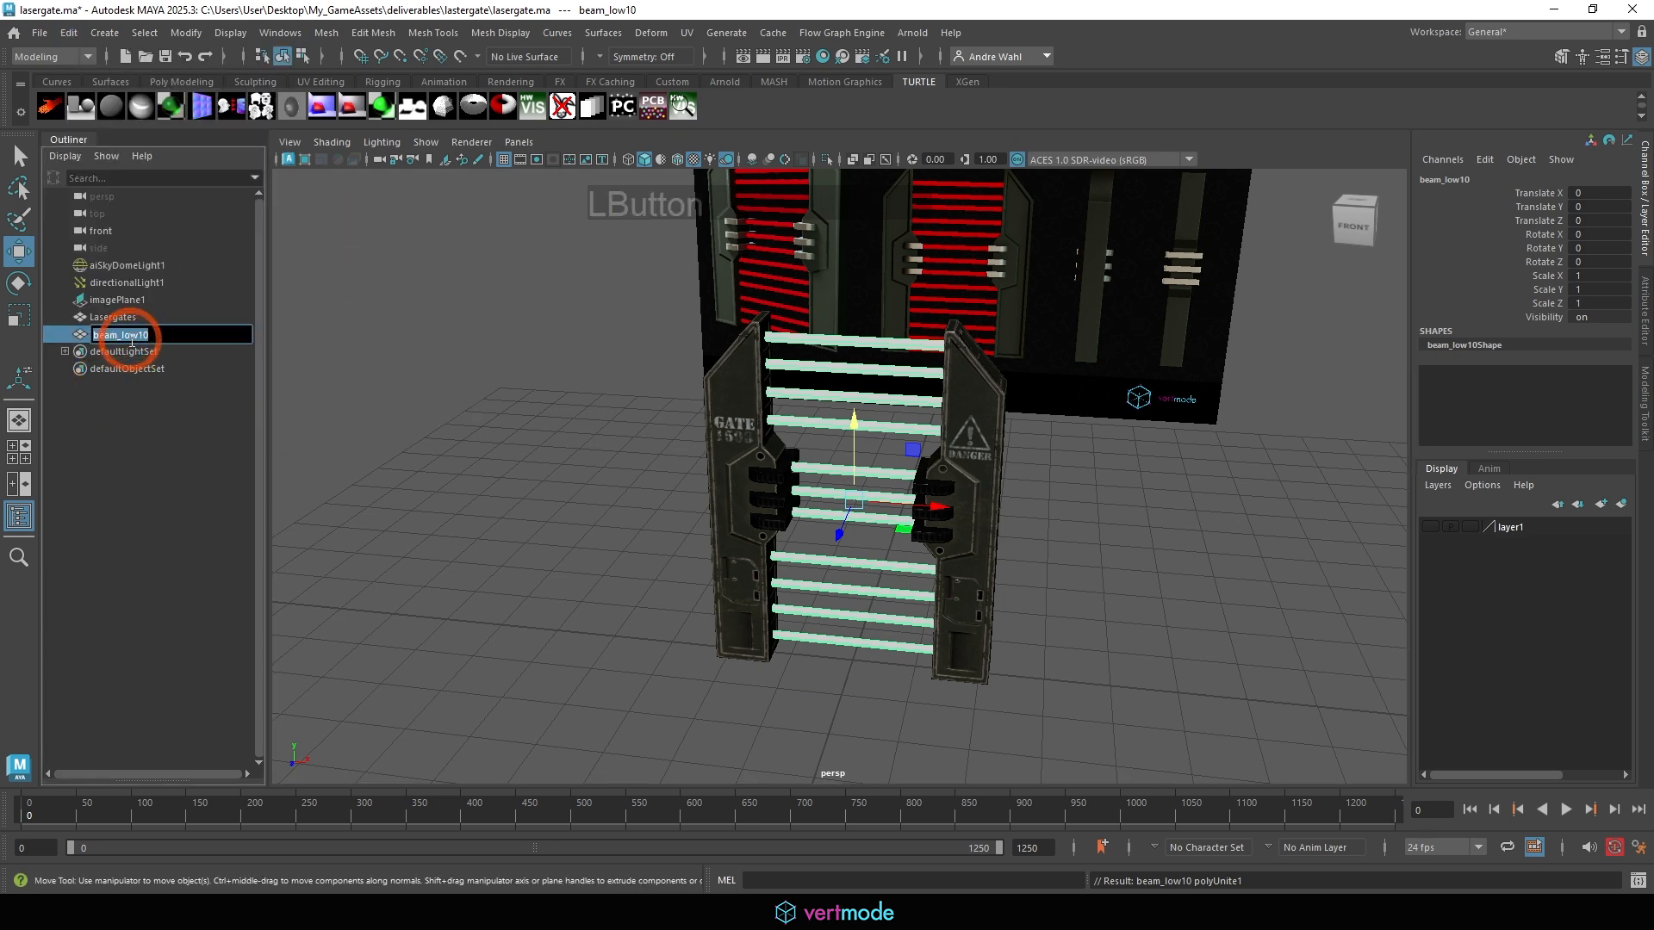
pyautogui.write('lasers')
pyautogui.press('Return')
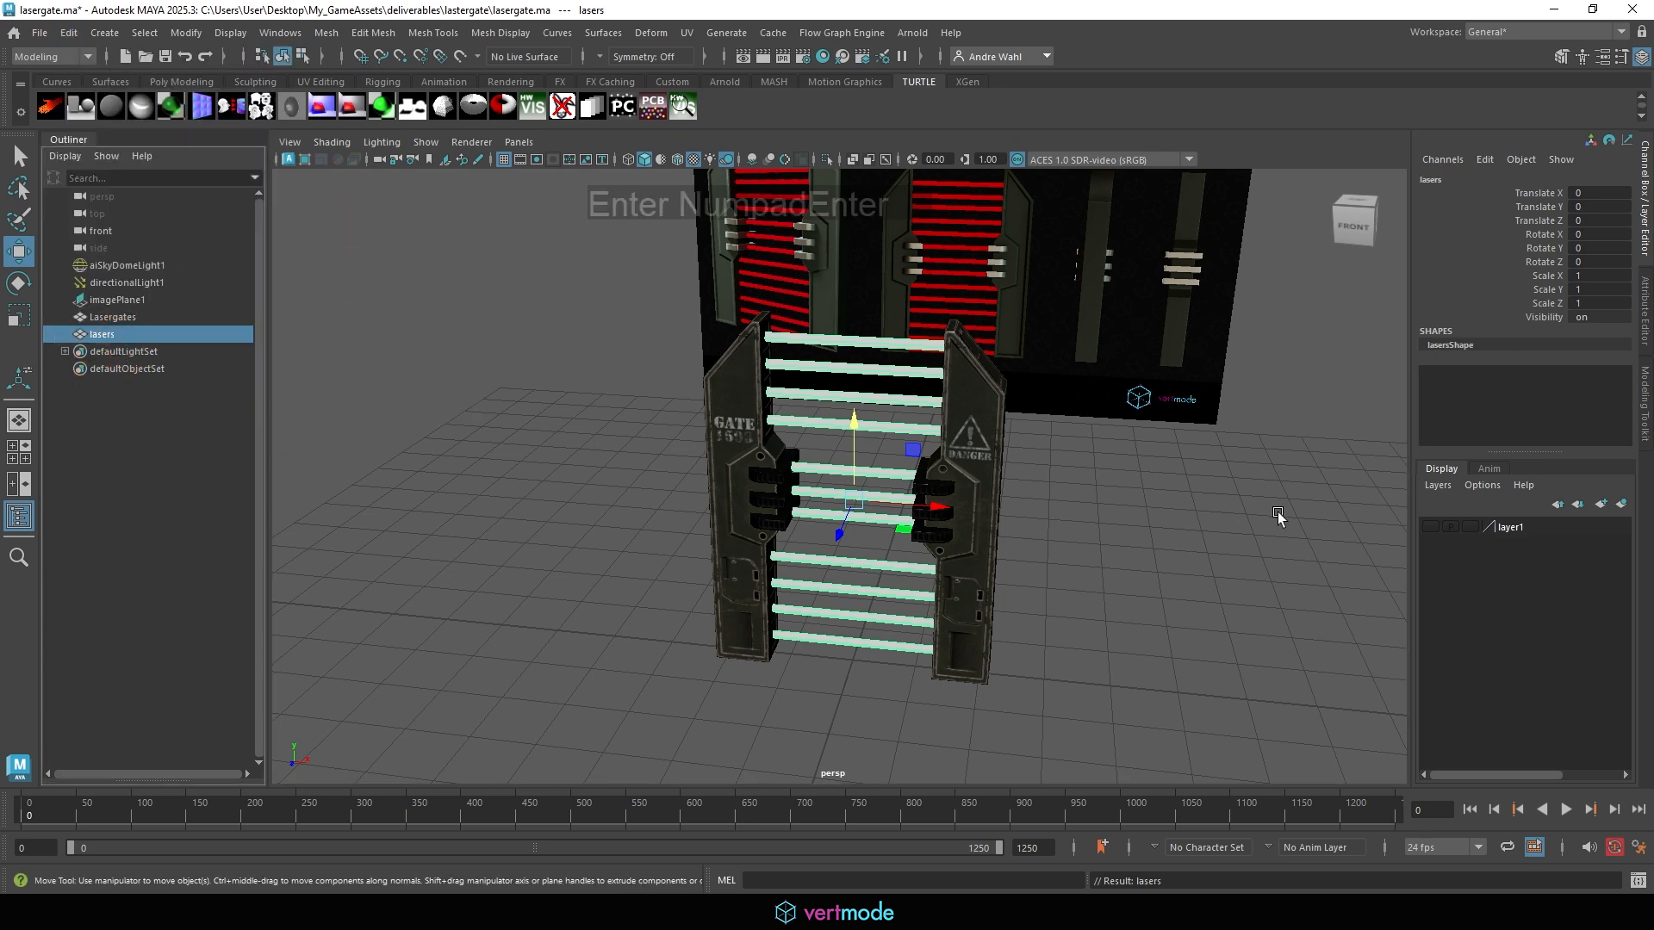
# Move the lasers mesh's pivot down to the base of the gate, snapped to the grid.
pyautogui.keyDown('alt'); pyautogui.moveTo(1278, 515); pyautogui.dragTo(872, 638); pyautogui.keyUp('alt')
pyautogui.press('d')
pyautogui.press('x')
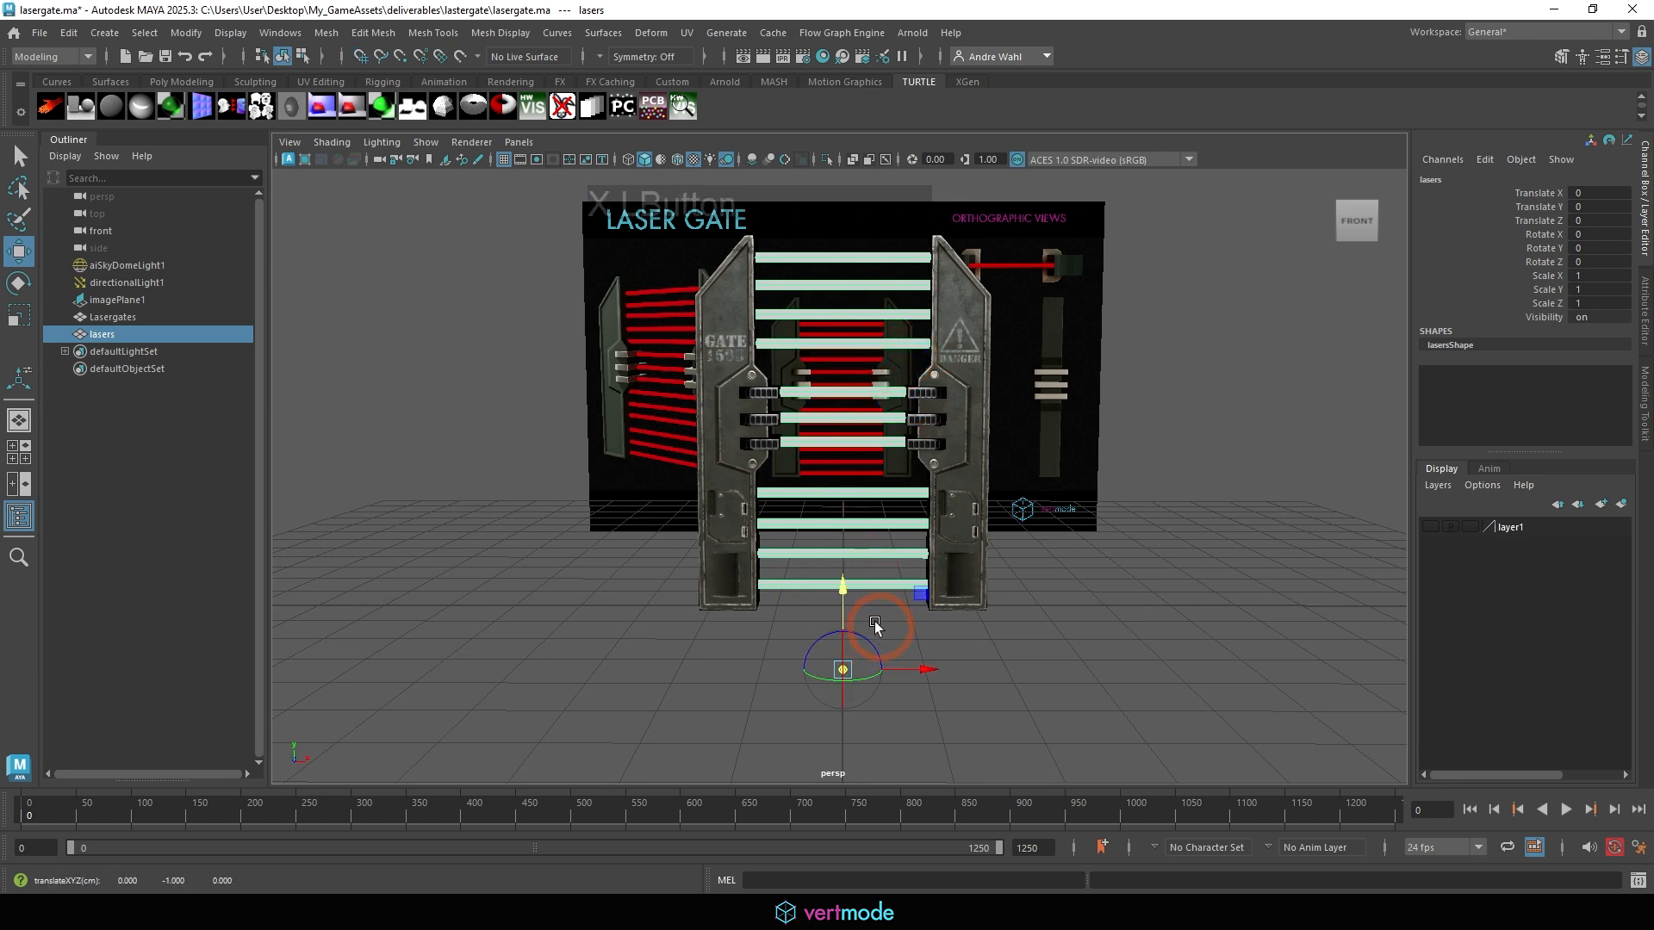
# Delete the concept art image plane behind the gate.
pyautogui.click(1118, 584)
pyautogui.keyDown('alt'); pyautogui.moveTo(1118, 583); pyautogui.dragTo(804, 572); pyautogui.keyUp('alt')
pyautogui.click(1067, 350)
pyautogui.click(847, 363)
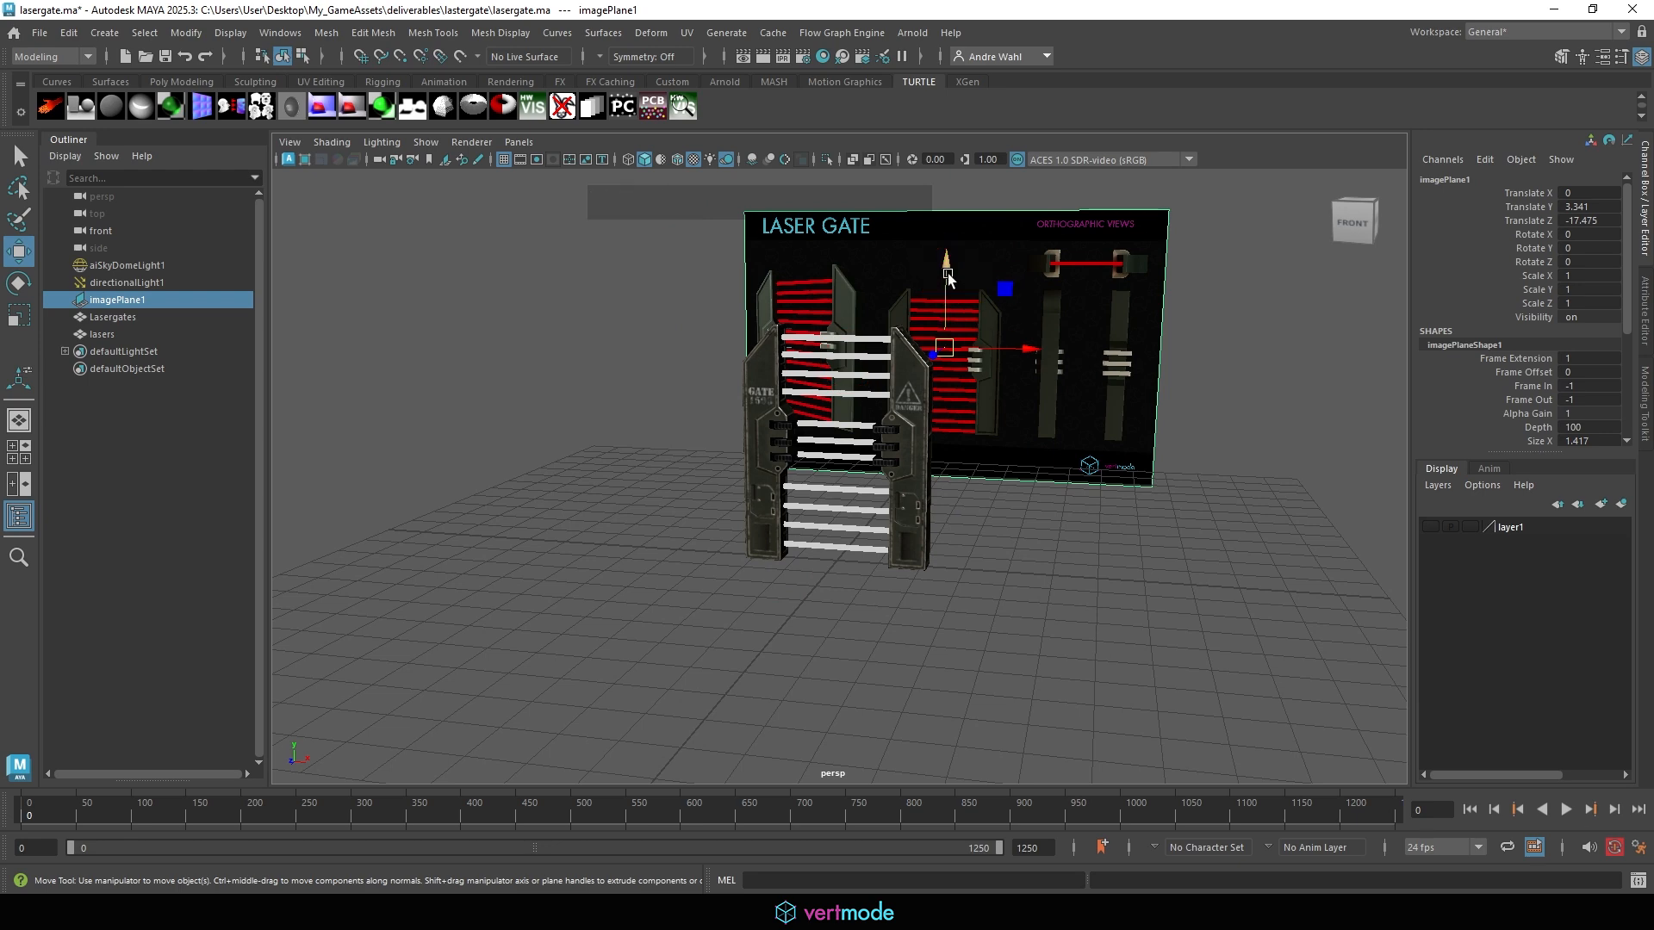
pyautogui.press('Delete')
# Show the contents of layer1 and light the viewport with all scene lights.
pyautogui.keyDown('alt'); pyautogui.moveTo(809, 396); pyautogui.dragTo(791, 551, button='right'); pyautogui.keyUp('alt')
pyautogui.keyDown('alt'); pyautogui.moveTo(720, 473); pyautogui.dragTo(783, 424); pyautogui.keyUp('alt')
pyautogui.keyDown('alt'); pyautogui.moveTo(682, 200); pyautogui.dragTo(661, 128, button='right'); pyautogui.keyUp('alt')
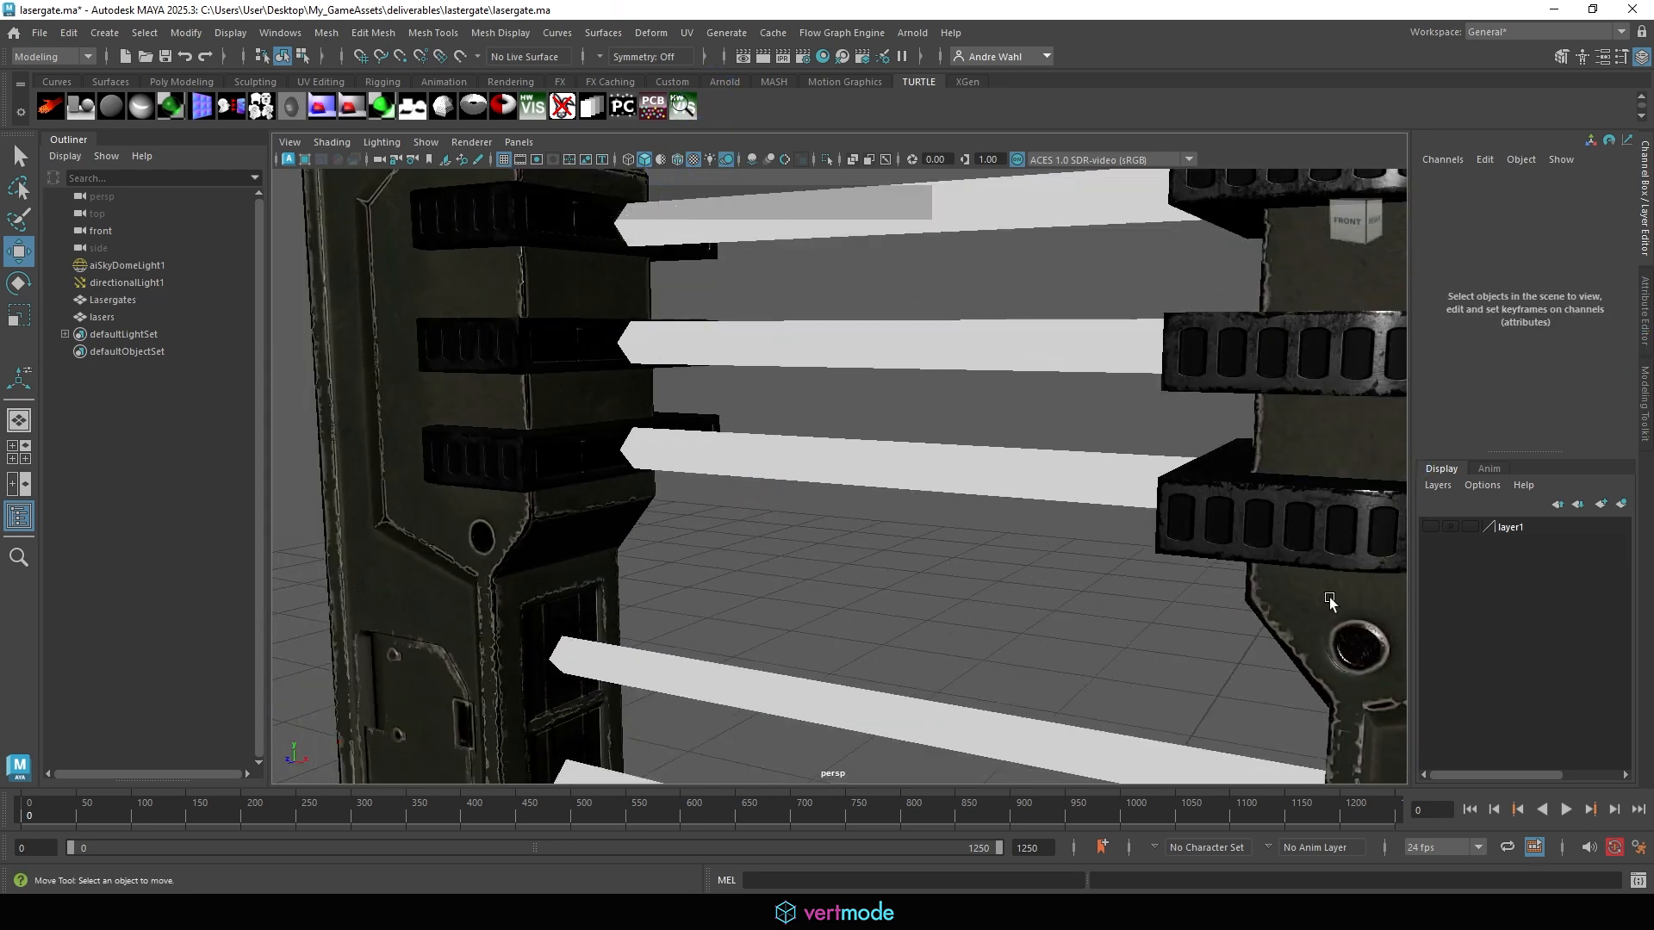
pyautogui.click(1430, 527)
pyautogui.click(387, 109)
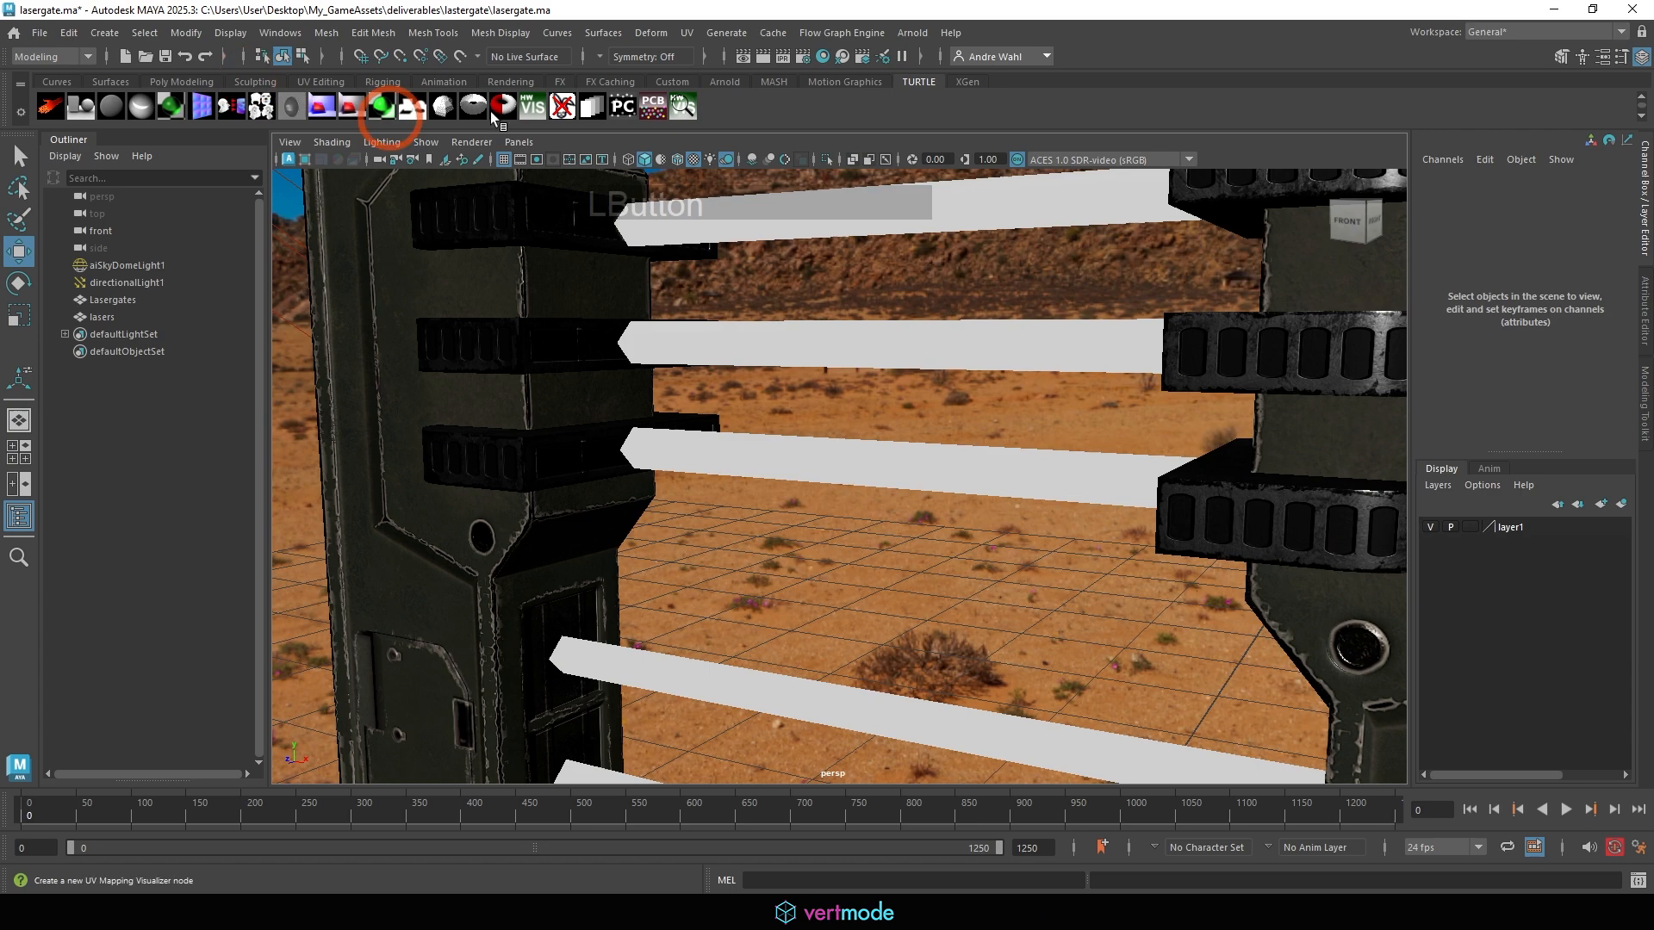
pyautogui.click(708, 161)
# Select the faces of the lowest of the three projector beams and nudge them slightly to align with the projector.
pyautogui.keyDown('alt'); pyautogui.moveTo(710, 179); pyautogui.dragTo(1077, 303); pyautogui.keyUp('alt')
pyautogui.keyDown('alt'); pyautogui.moveTo(1077, 301); pyautogui.dragTo(836, 338, button='right'); pyautogui.keyUp('alt')
pyautogui.keyDown('alt'); pyautogui.moveTo(895, 403); pyautogui.dragTo(922, 465, button='right'); pyautogui.keyUp('alt')
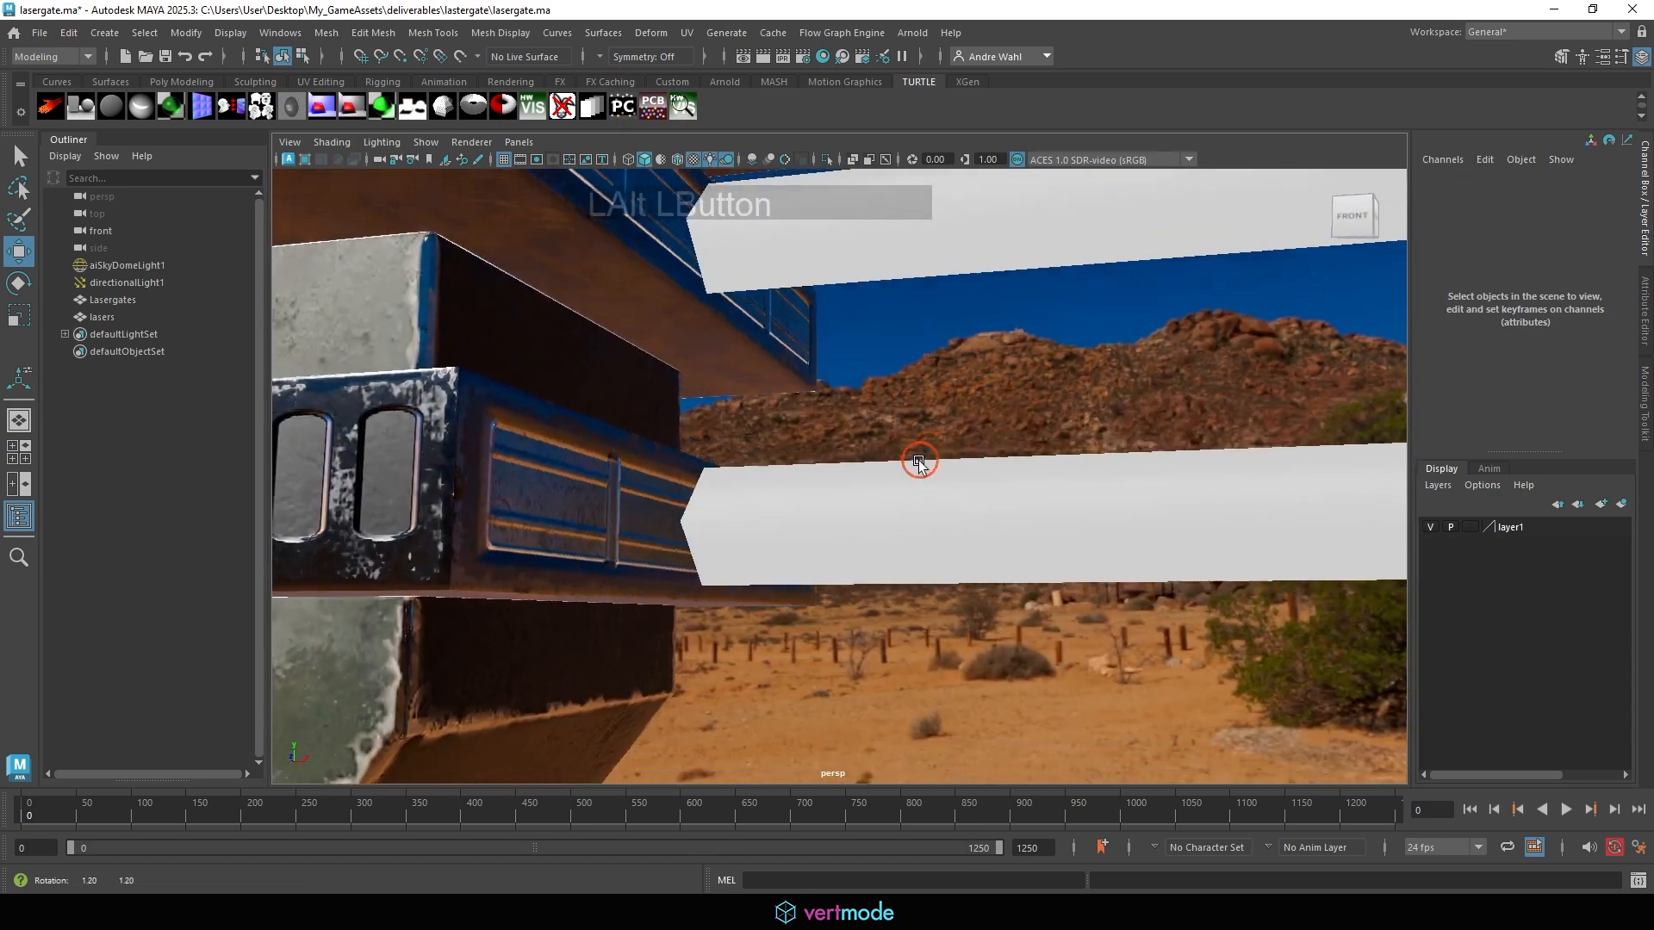
pyautogui.keyDown('alt'); pyautogui.moveTo(922, 465); pyautogui.dragTo(812, 457); pyautogui.keyUp('alt')
pyautogui.click(728, 522)
pyautogui.keyDown('alt'); pyautogui.moveTo(812, 457); pyautogui.dragTo(1137, 490, button='right'); pyautogui.keyUp('alt')
pyautogui.keyDown('alt'); pyautogui.moveTo(825, 467); pyautogui.dragTo(696, 463, button='right'); pyautogui.keyUp('alt')
pyautogui.doubleClick(705, 486)
pyautogui.keyDown('alt'); pyautogui.moveTo(704, 487); pyautogui.dragTo(967, 428); pyautogui.keyUp('alt')
pyautogui.moveTo(1135, 347); pyautogui.dragTo(1140, 351)
pyautogui.keyDown('alt'); pyautogui.moveTo(894, 301); pyautogui.dragTo(946, 420, button='middle'); pyautogui.keyUp('alt')
# Select the faces of the middle projector beam and nudge them slightly along the vertical axis to align with its projector.
pyautogui.doubleClick(821, 326)
pyautogui.keyDown('alt'); pyautogui.moveTo(887, 326); pyautogui.dragTo(905, 333); pyautogui.keyUp('alt')
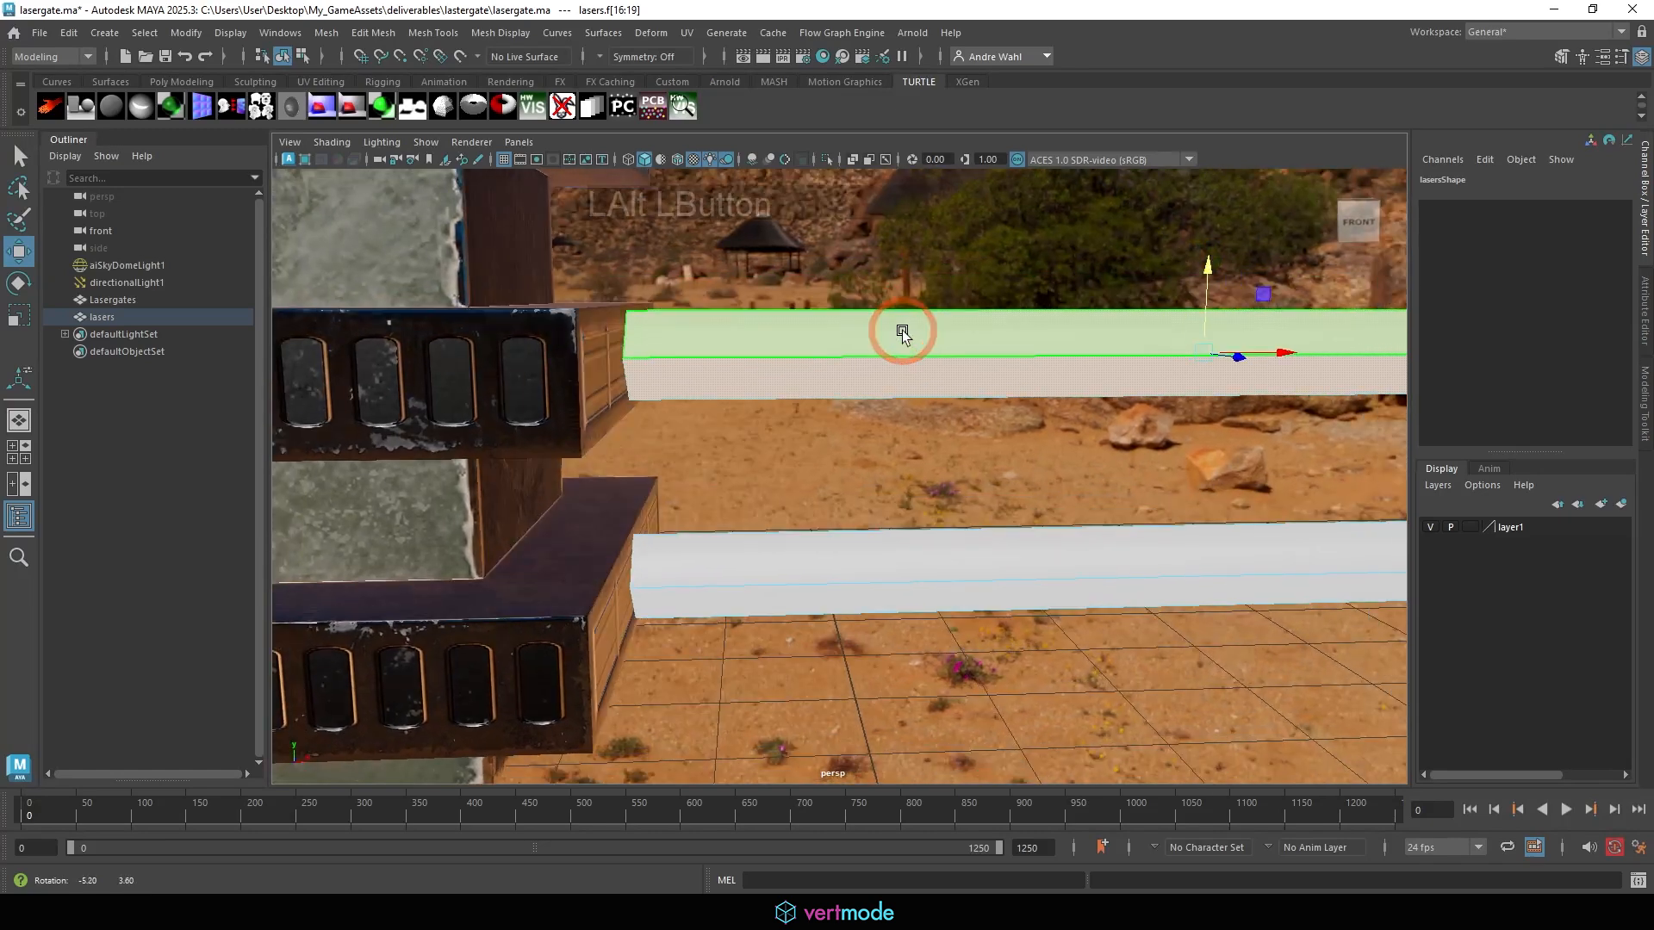
pyautogui.moveTo(1208, 277); pyautogui.dragTo(1209, 278)
pyautogui.keyDown('alt'); pyautogui.moveTo(1214, 284); pyautogui.dragTo(1067, 417, button='middle'); pyautogui.keyUp('alt')
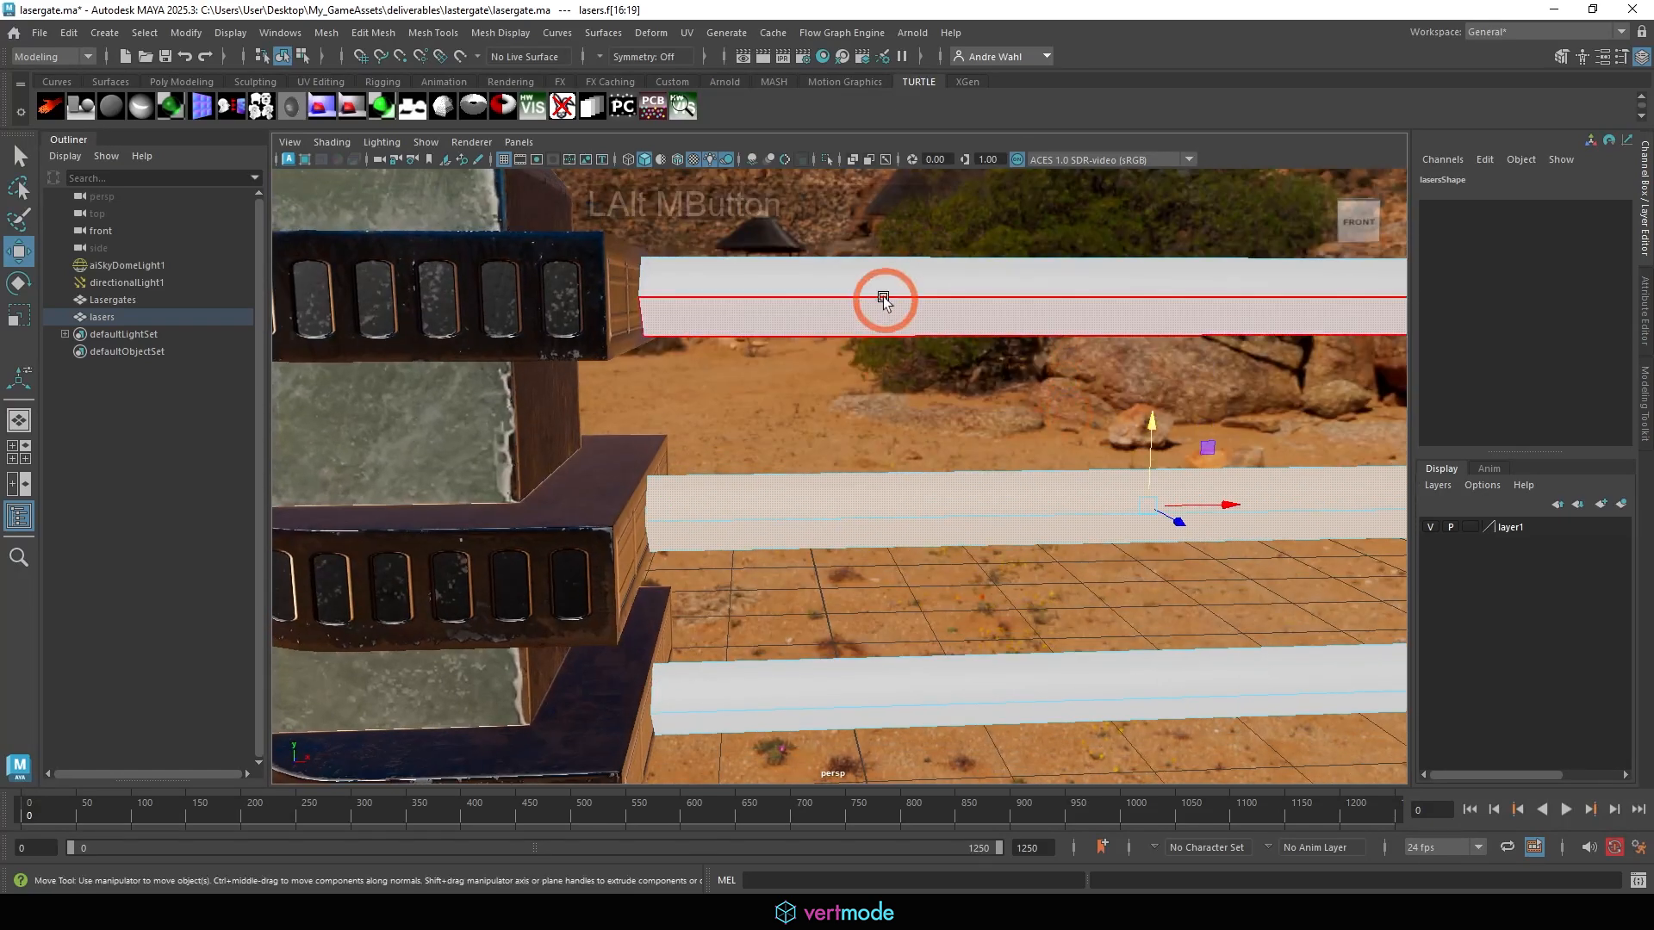
# Return the lasers mesh to object mode, clear the selection and check the whole gate.
pyautogui.moveTo(883, 298); pyautogui.dragTo(977, 252, button='right')
pyautogui.keyDown('alt'); pyautogui.moveTo(1088, 339); pyautogui.dragTo(454, 360, button='right'); pyautogui.keyUp('alt')
pyautogui.keyDown('alt'); pyautogui.moveTo(508, 362); pyautogui.dragTo(344, 359); pyautogui.keyUp('alt')
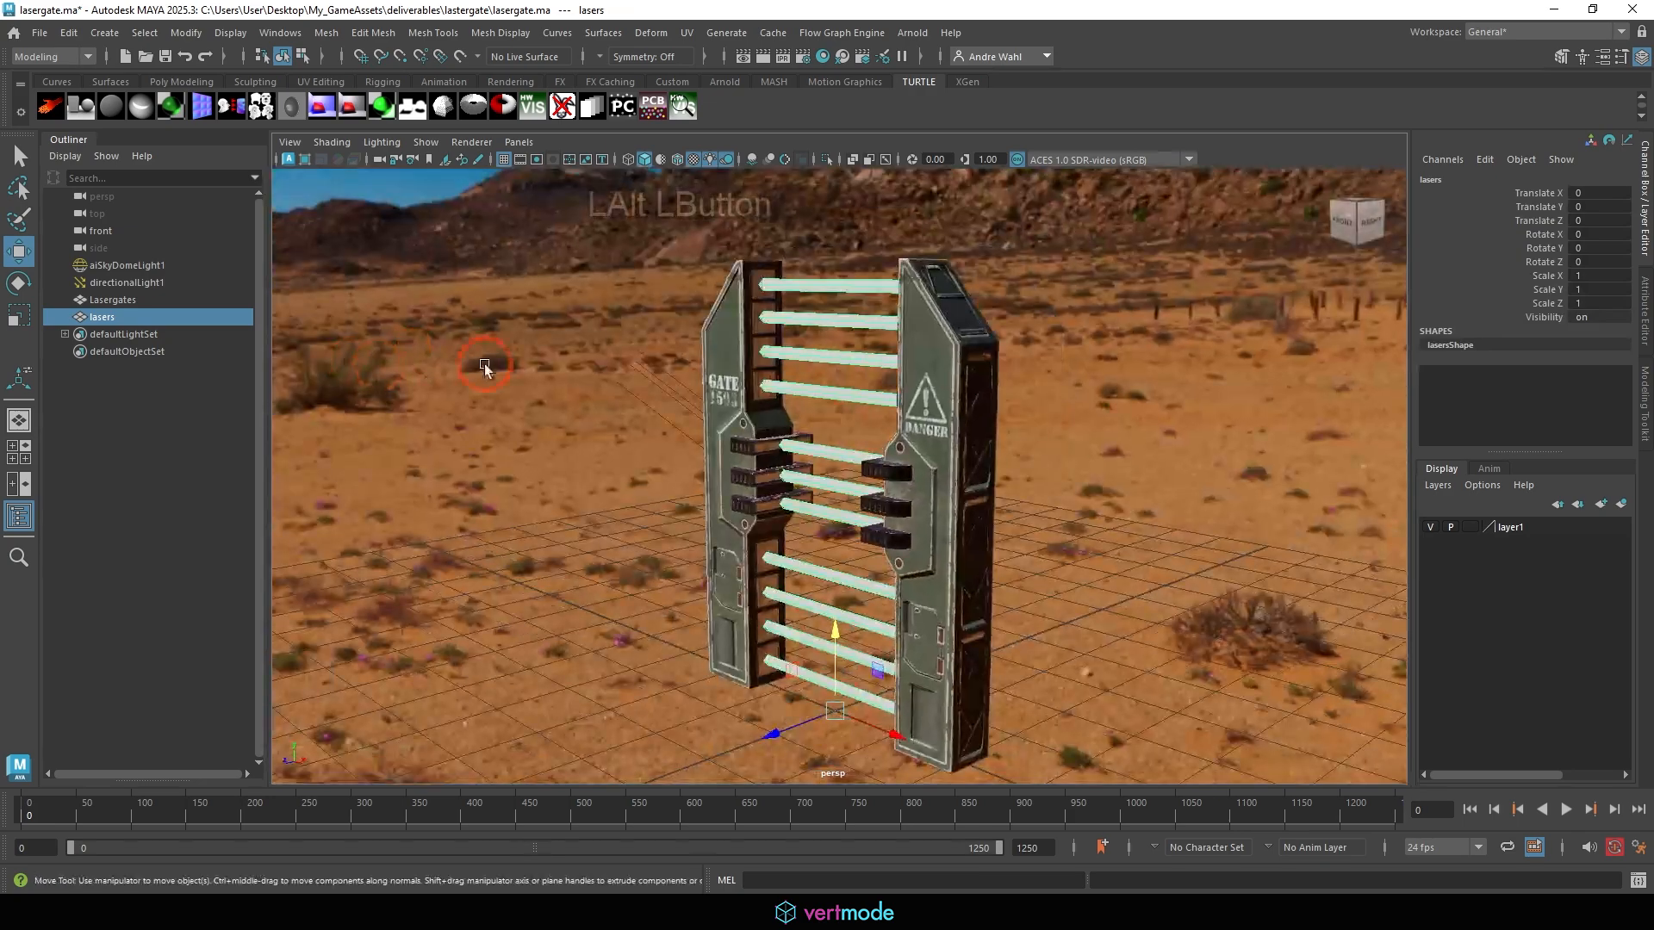
pyautogui.click(483, 367)
pyautogui.keyDown('alt'); pyautogui.moveTo(595, 396); pyautogui.dragTo(827, 449); pyautogui.keyUp('alt')
pyautogui.keyDown('alt'); pyautogui.moveTo(991, 450); pyautogui.dragTo(1040, 443); pyautogui.keyUp('alt')
pyautogui.click(1137, 482)
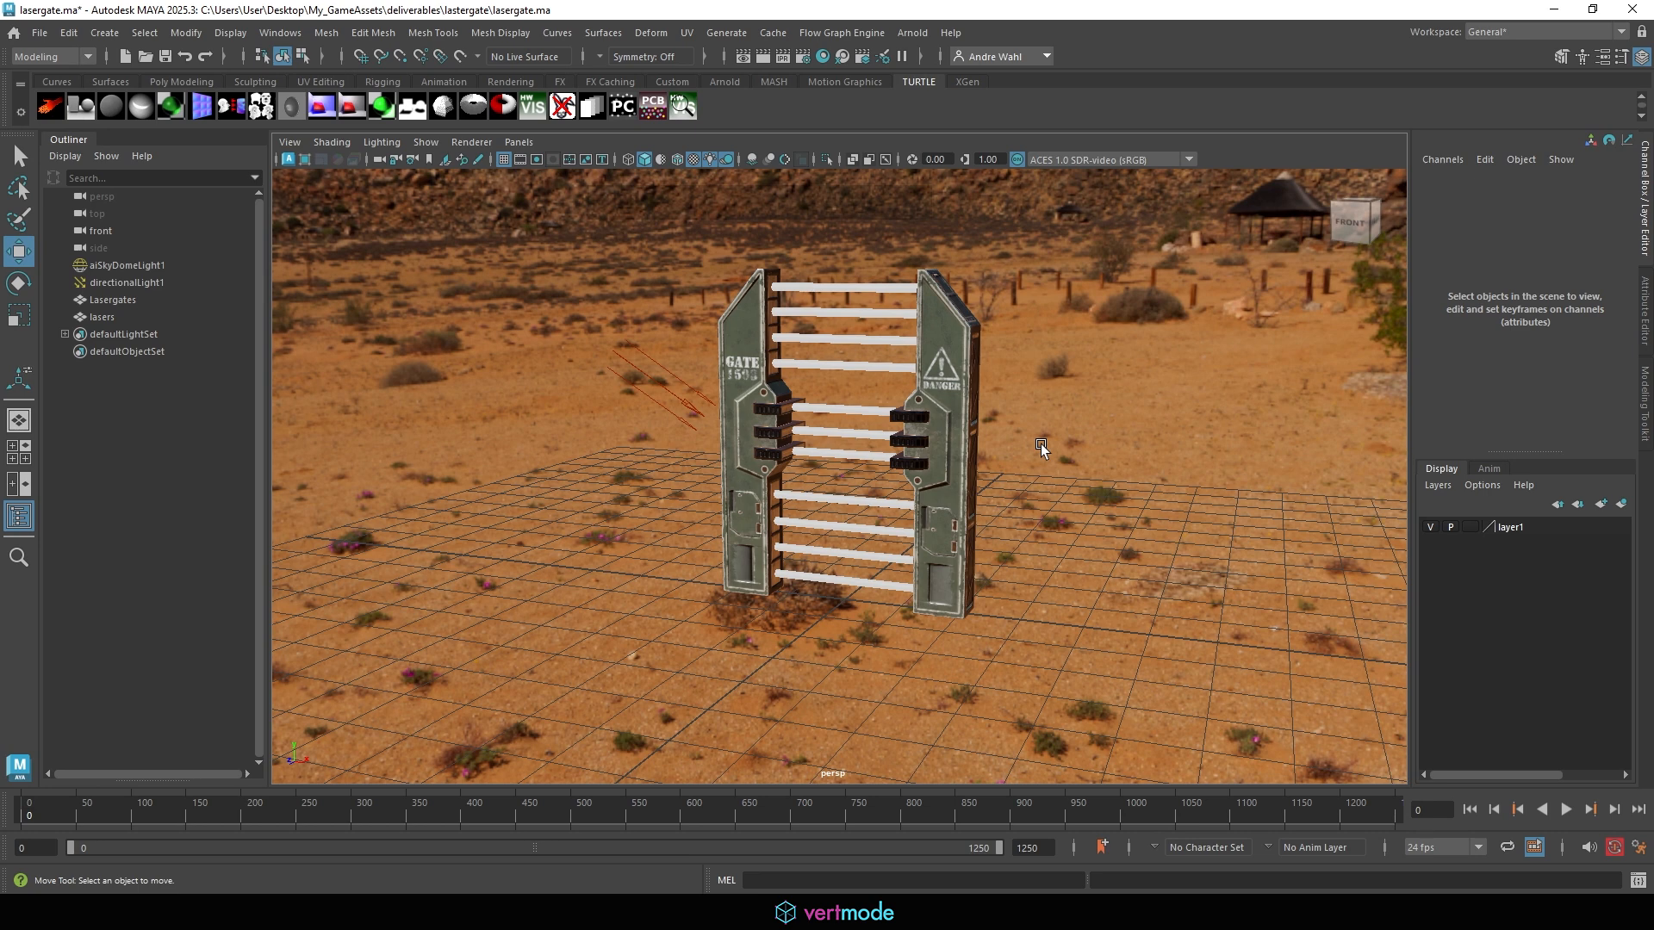
# Hide the front camera.
pyautogui.click(137, 230)
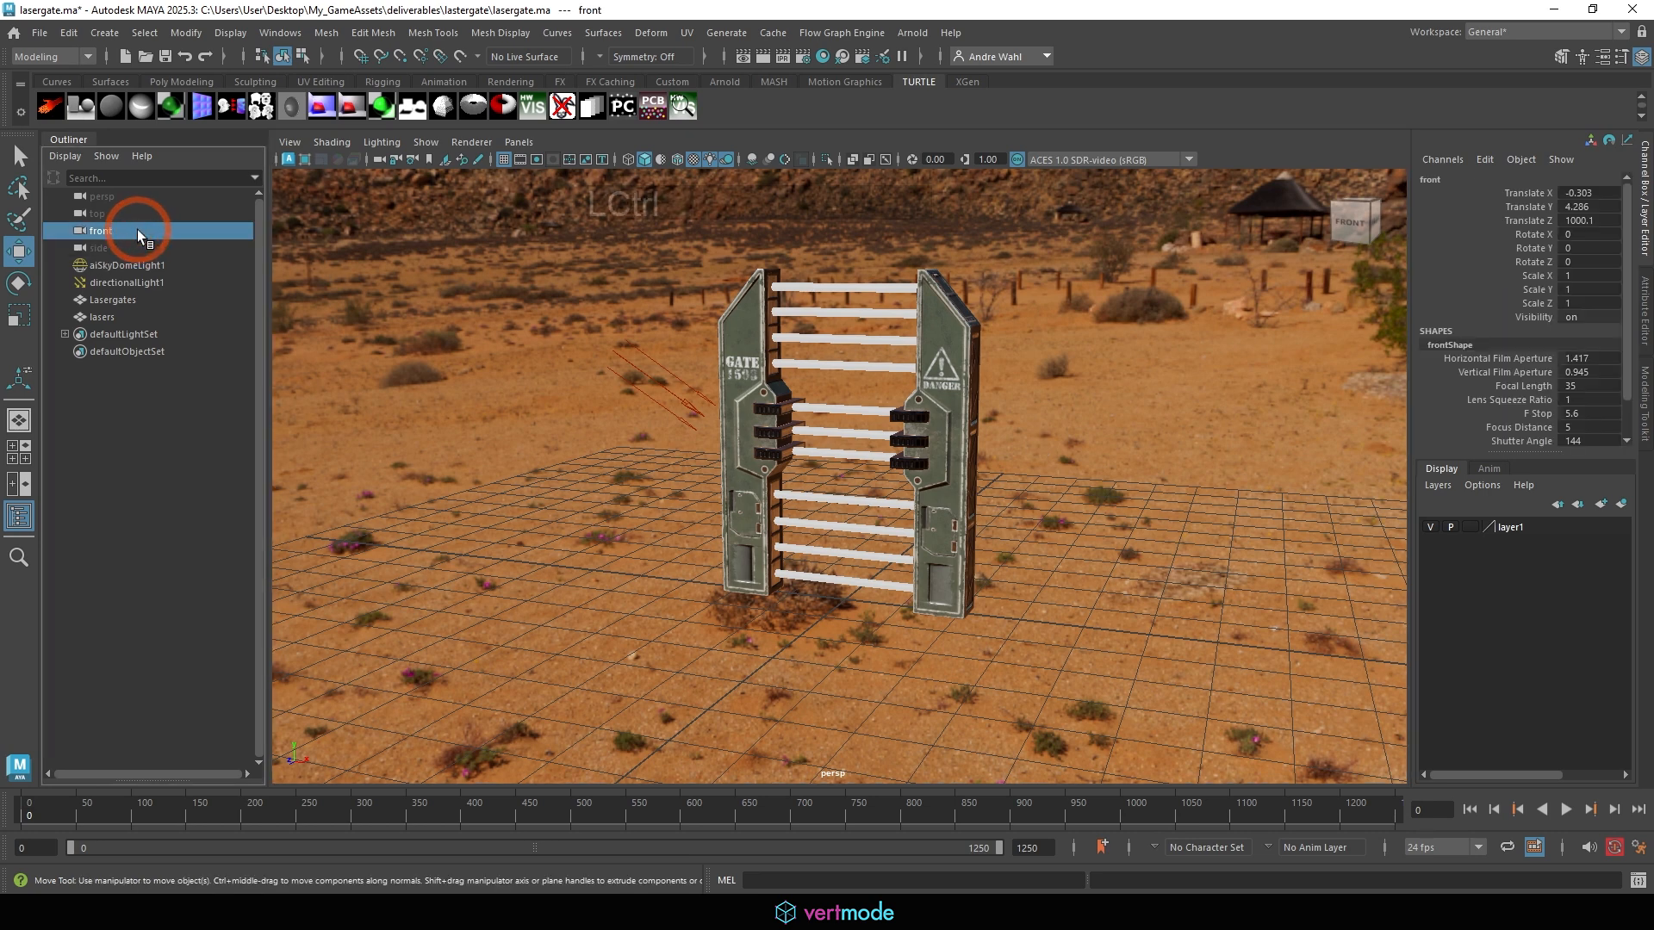
pyautogui.hotkey('ctrl', 'h')
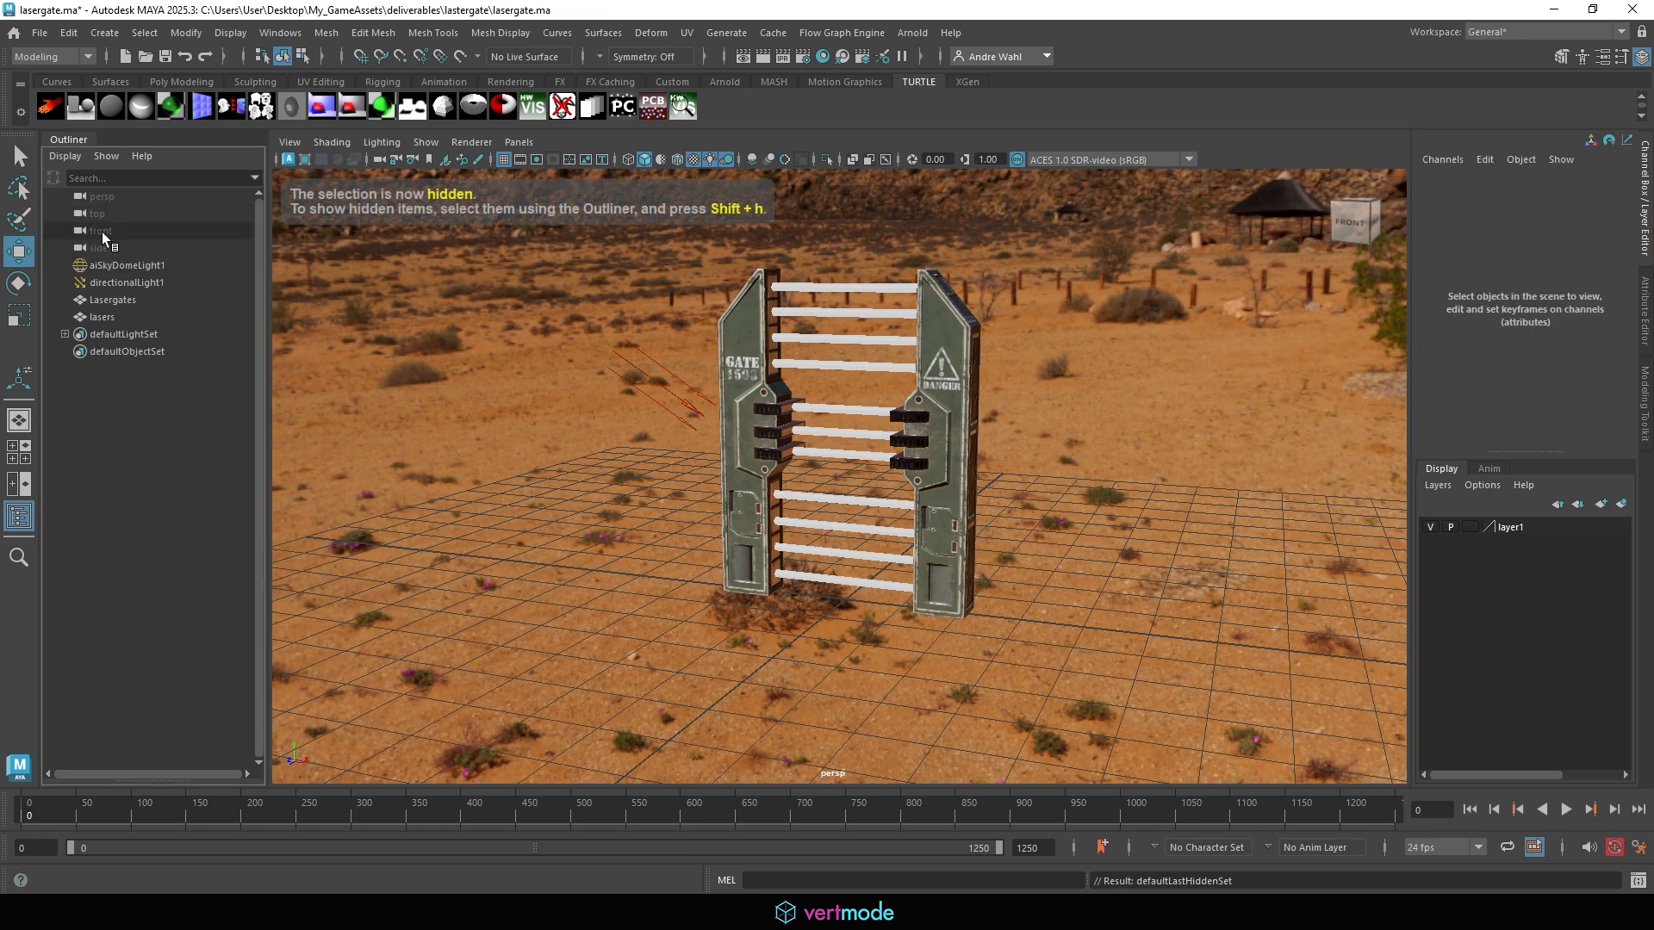
pyautogui.click(89, 231)
# Delete the sky dome light and the directional light, and stop using scene lights in the viewport.
pyautogui.click(158, 266)
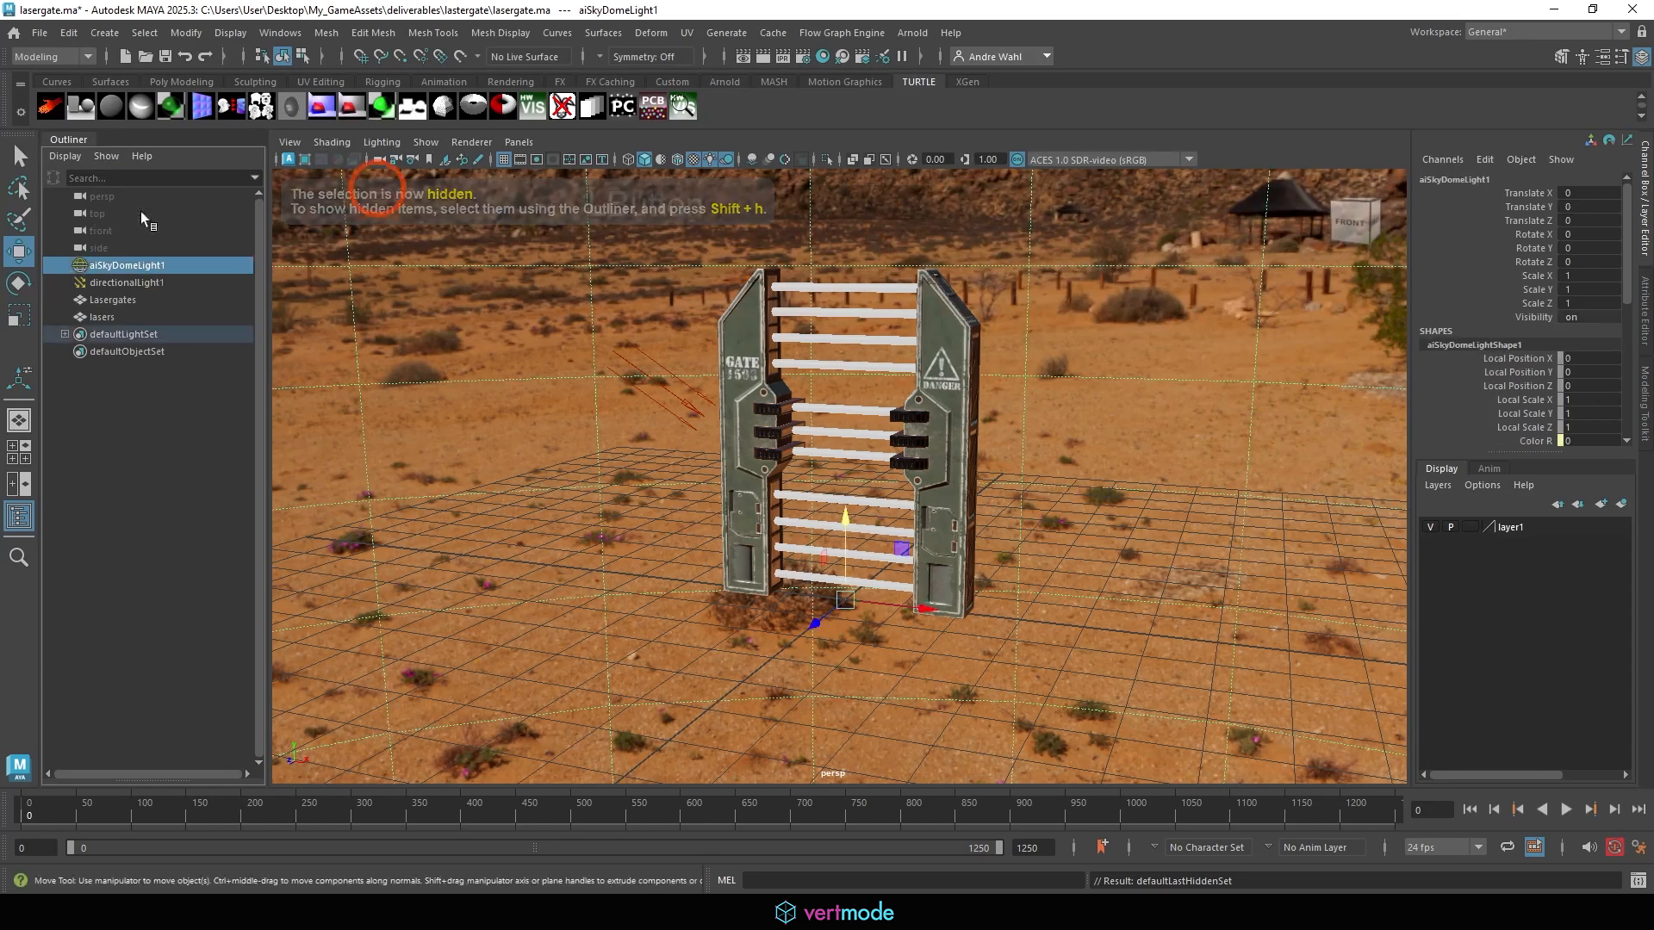
pyautogui.click(183, 280)
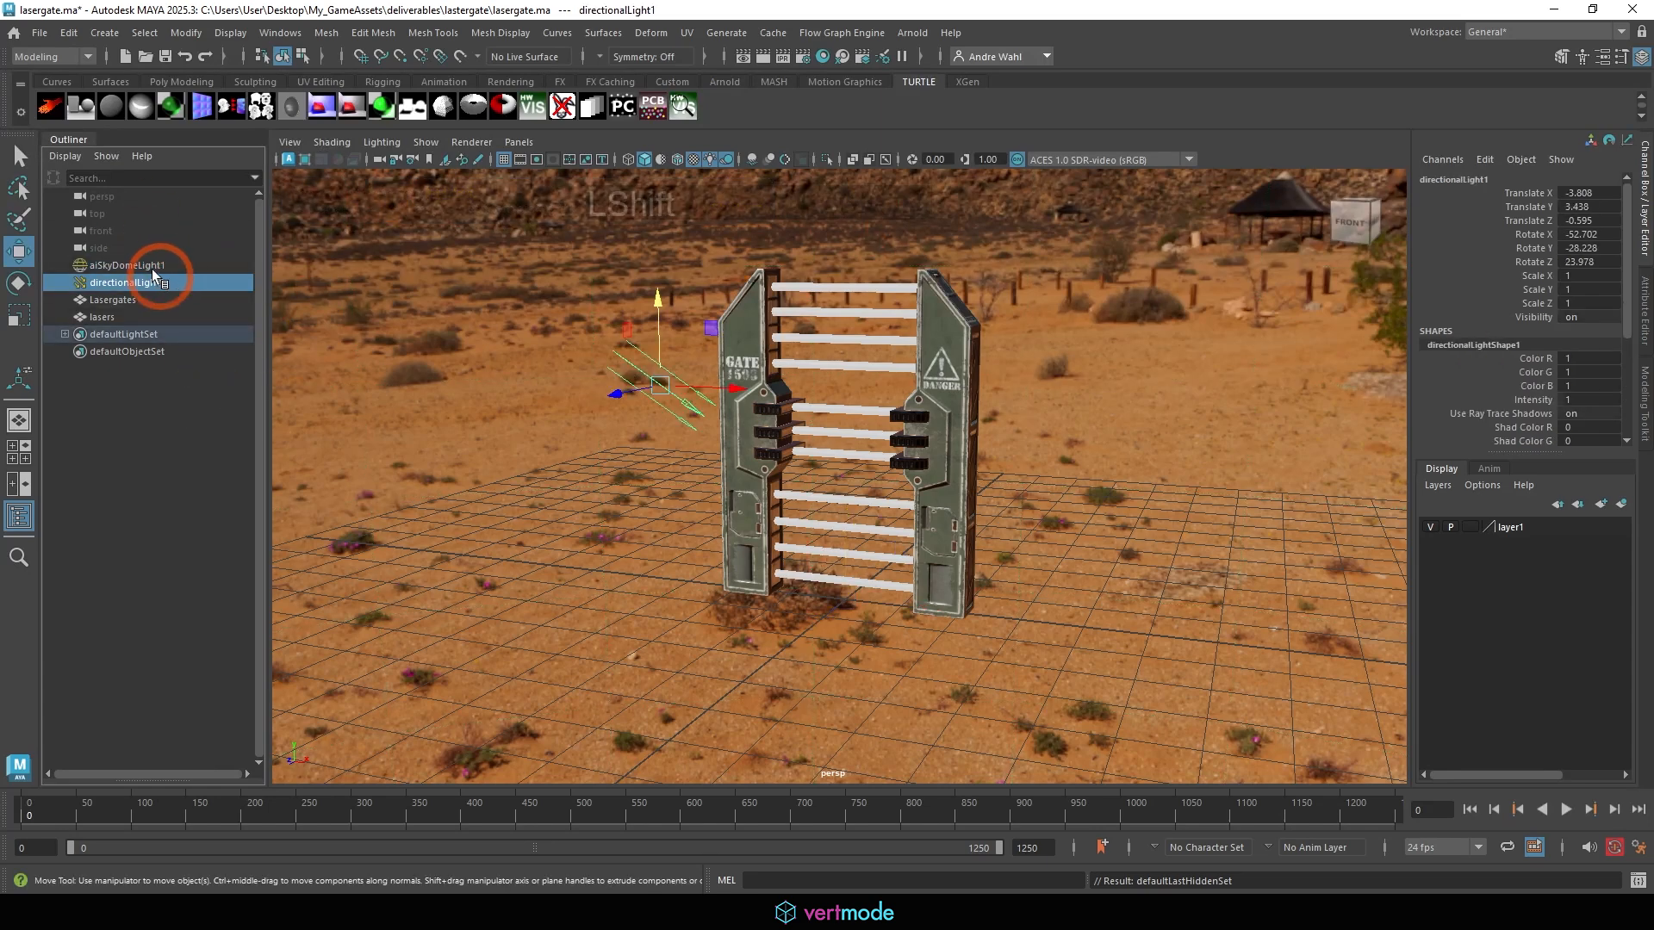
pyautogui.keyDown('shift'); pyautogui.click(150, 267); pyautogui.keyUp('shift')
pyautogui.press('Delete')
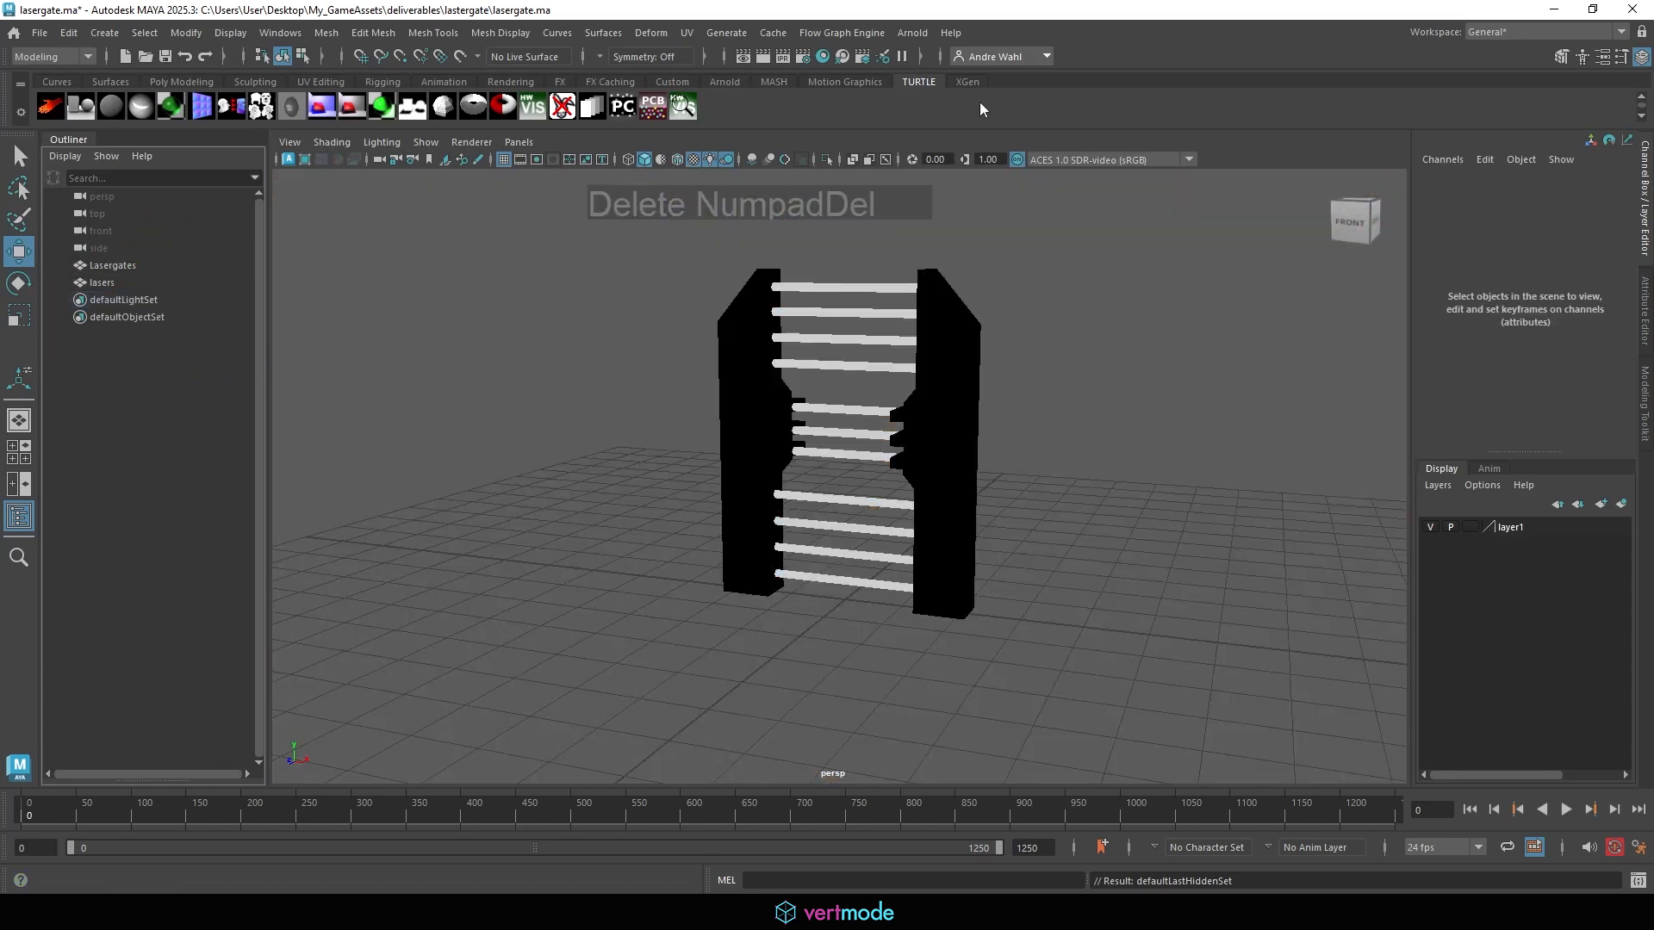
pyautogui.click(696, 158)
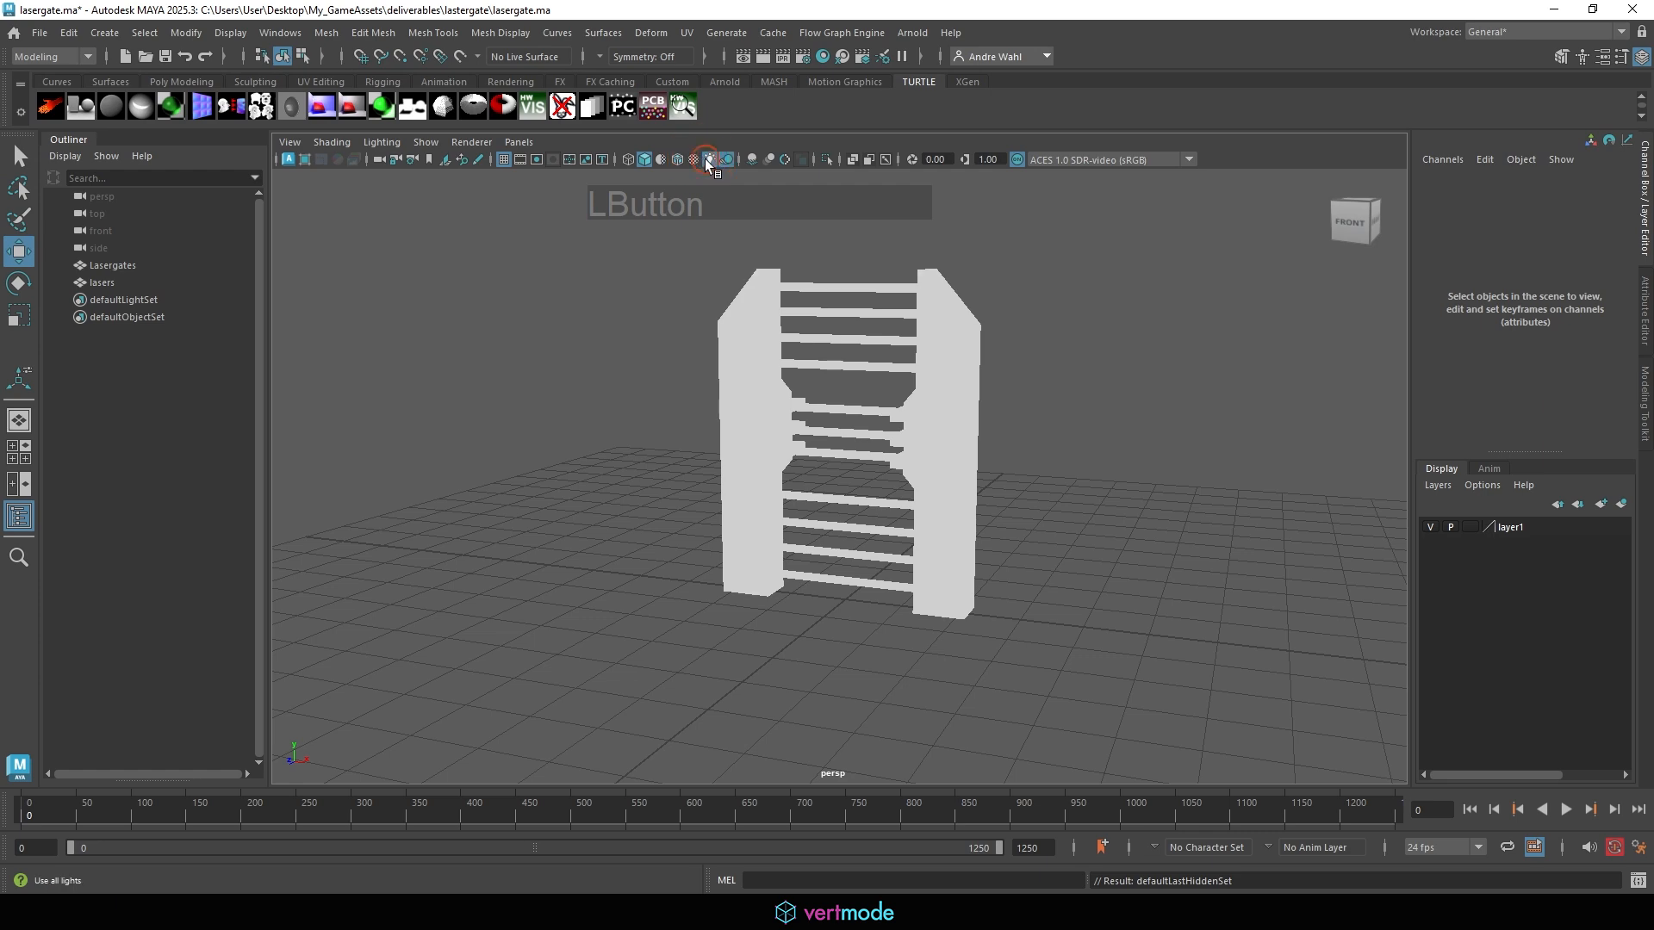
# Move the Lasergates mesh's pivot to the base centre between the pillars, snapped to the grid.
pyautogui.keyDown('alt'); pyautogui.moveTo(677, 247); pyautogui.dragTo(778, 376); pyautogui.keyUp('alt')
pyautogui.keyDown('alt'); pyautogui.moveTo(982, 371); pyautogui.dragTo(591, 372, button='right'); pyautogui.keyUp('alt')
pyautogui.keyDown('alt'); pyautogui.moveTo(689, 379); pyautogui.dragTo(985, 410); pyautogui.keyUp('alt')
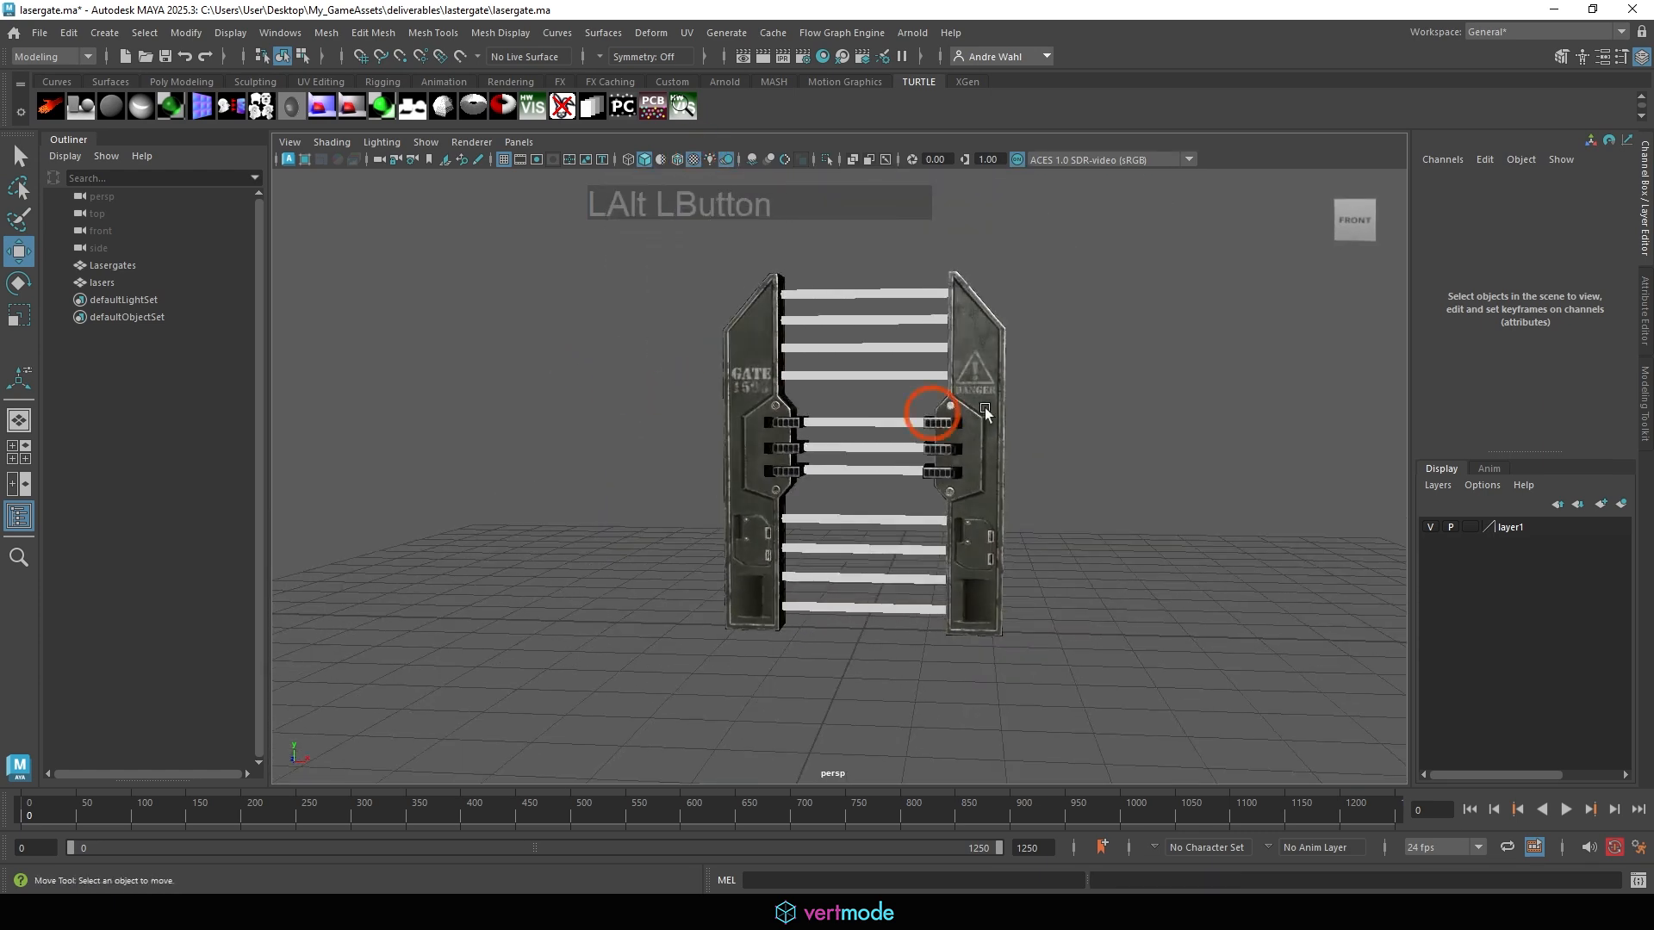
pyautogui.moveTo(628, 672); pyautogui.dragTo(1130, 307)
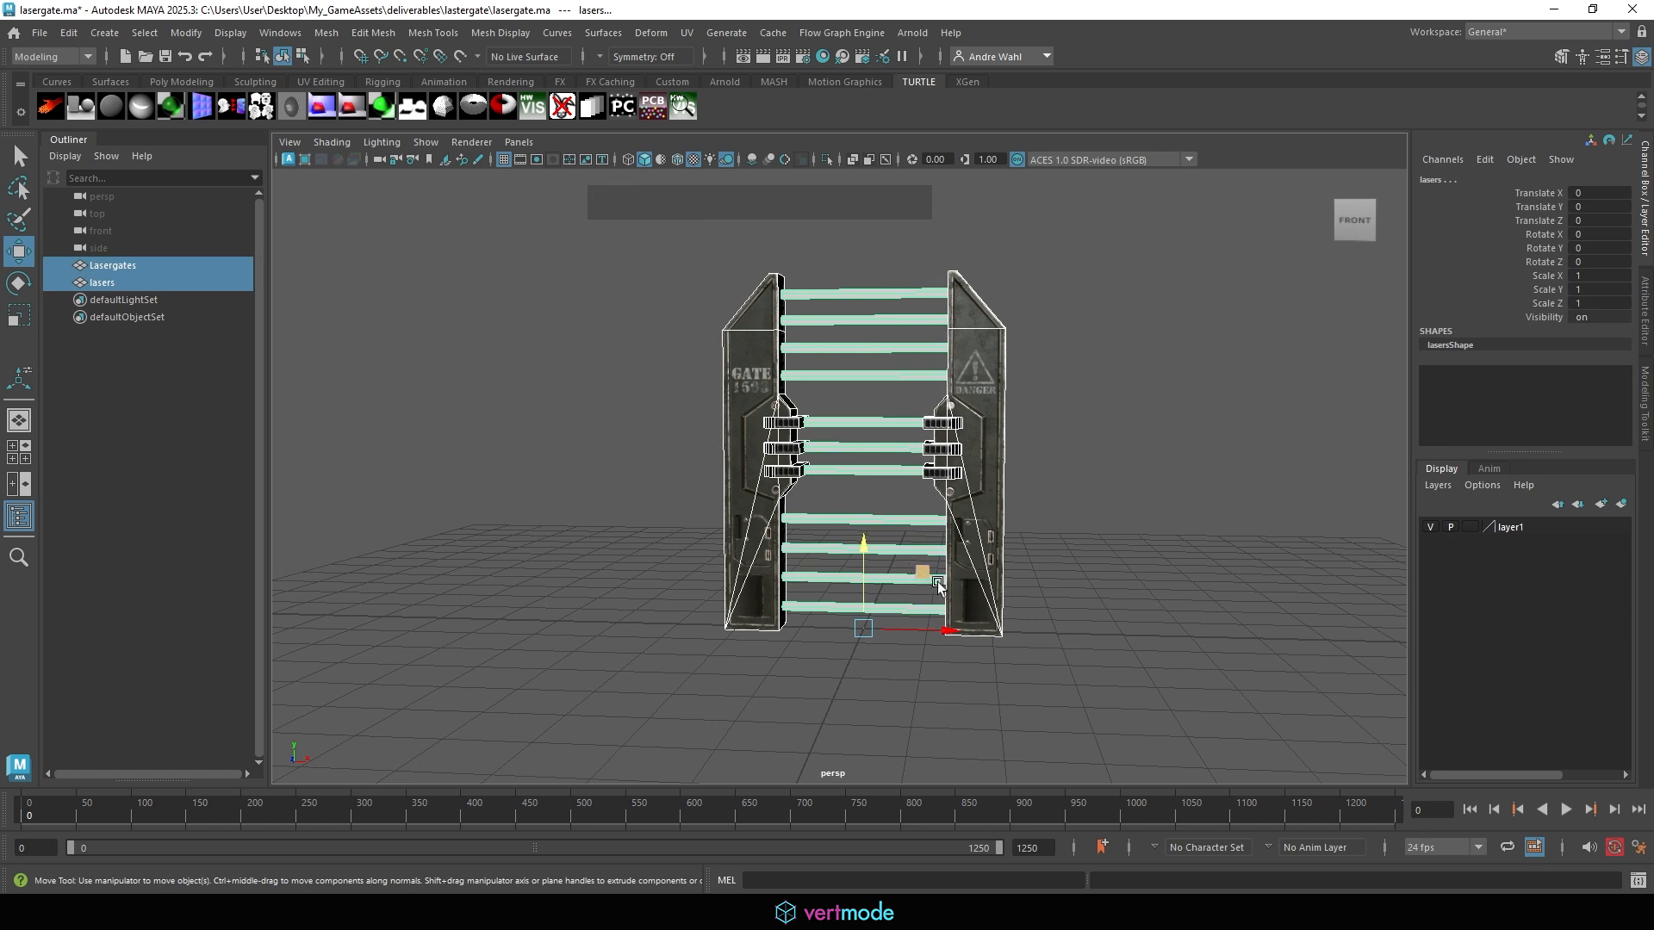
pyautogui.click(971, 553)
pyautogui.keyDown('alt'); pyautogui.moveTo(939, 465); pyautogui.dragTo(935, 469); pyautogui.keyUp('alt')
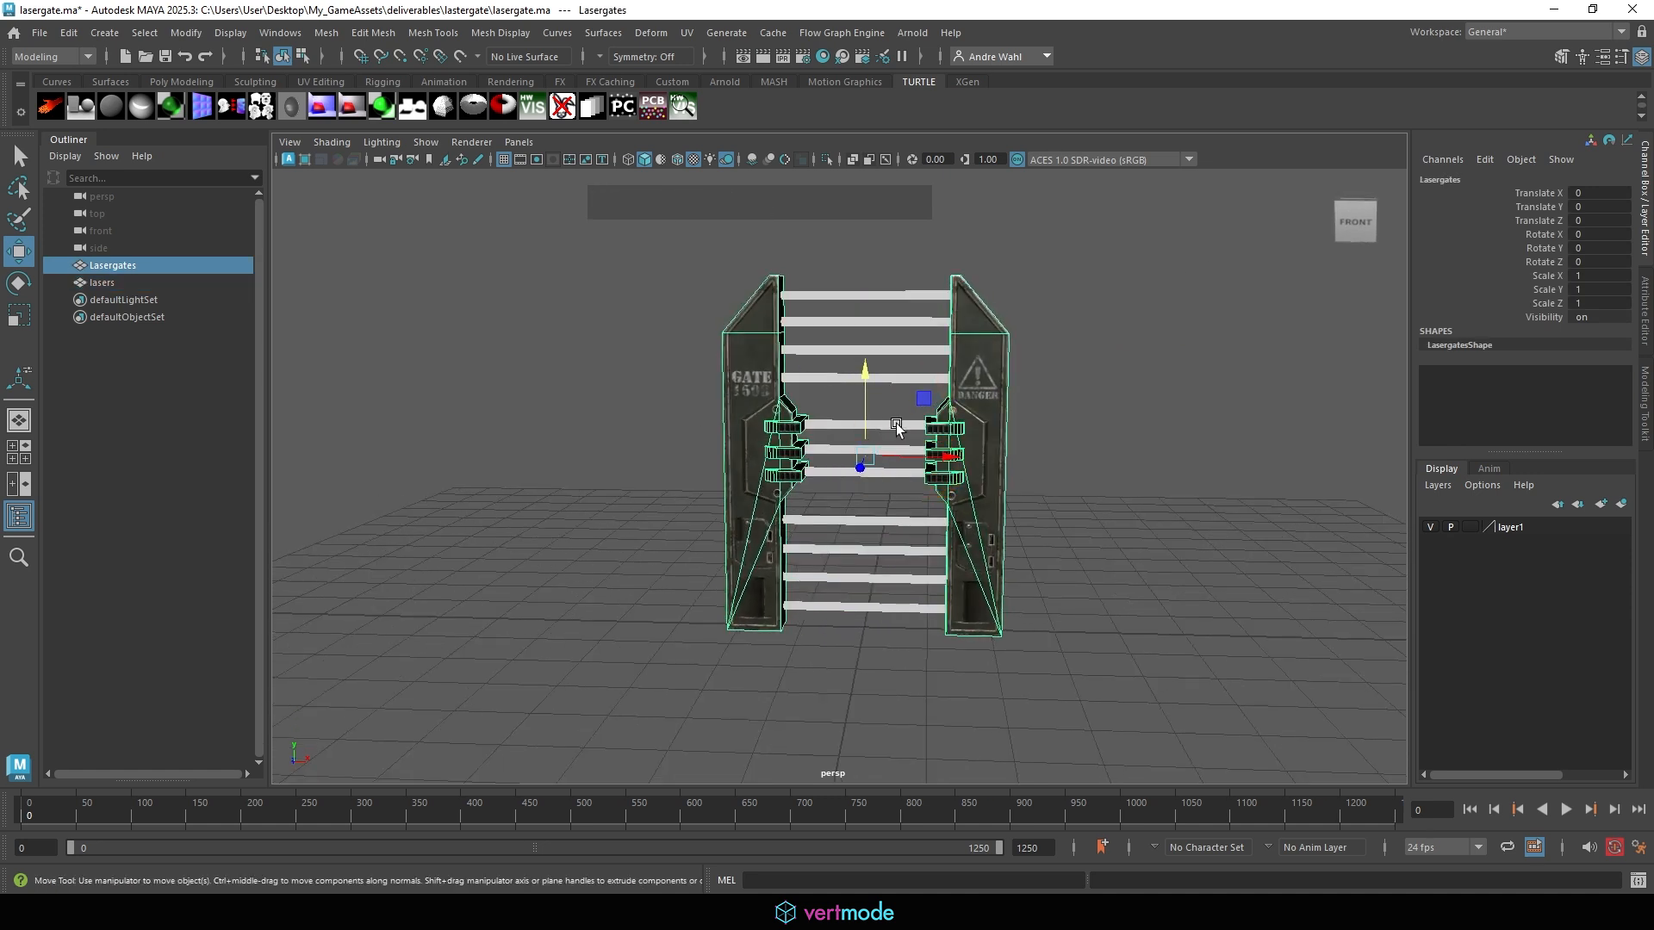
pyautogui.press('d')
pyautogui.press('x')
pyautogui.moveTo(867, 395); pyautogui.dragTo(867, 637)
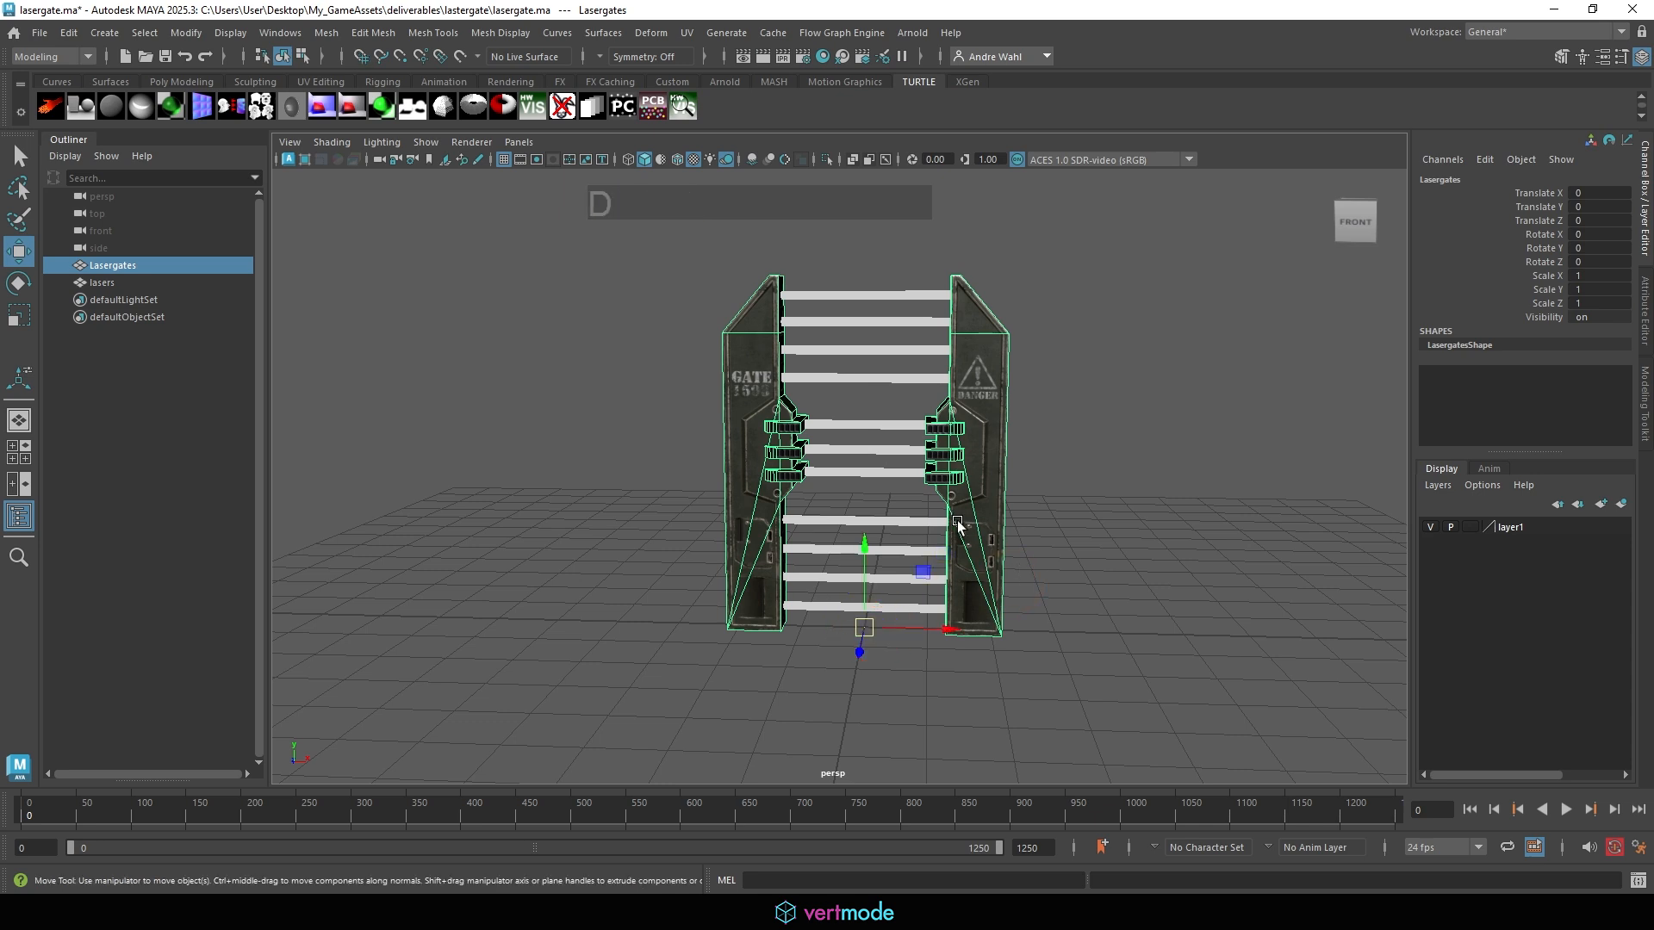
# Delete the construction history of the Lasergates and lasers meshes and freeze their transformations.
pyautogui.keyDown('shift'); pyautogui.click(869, 430); pyautogui.keyUp('shift')
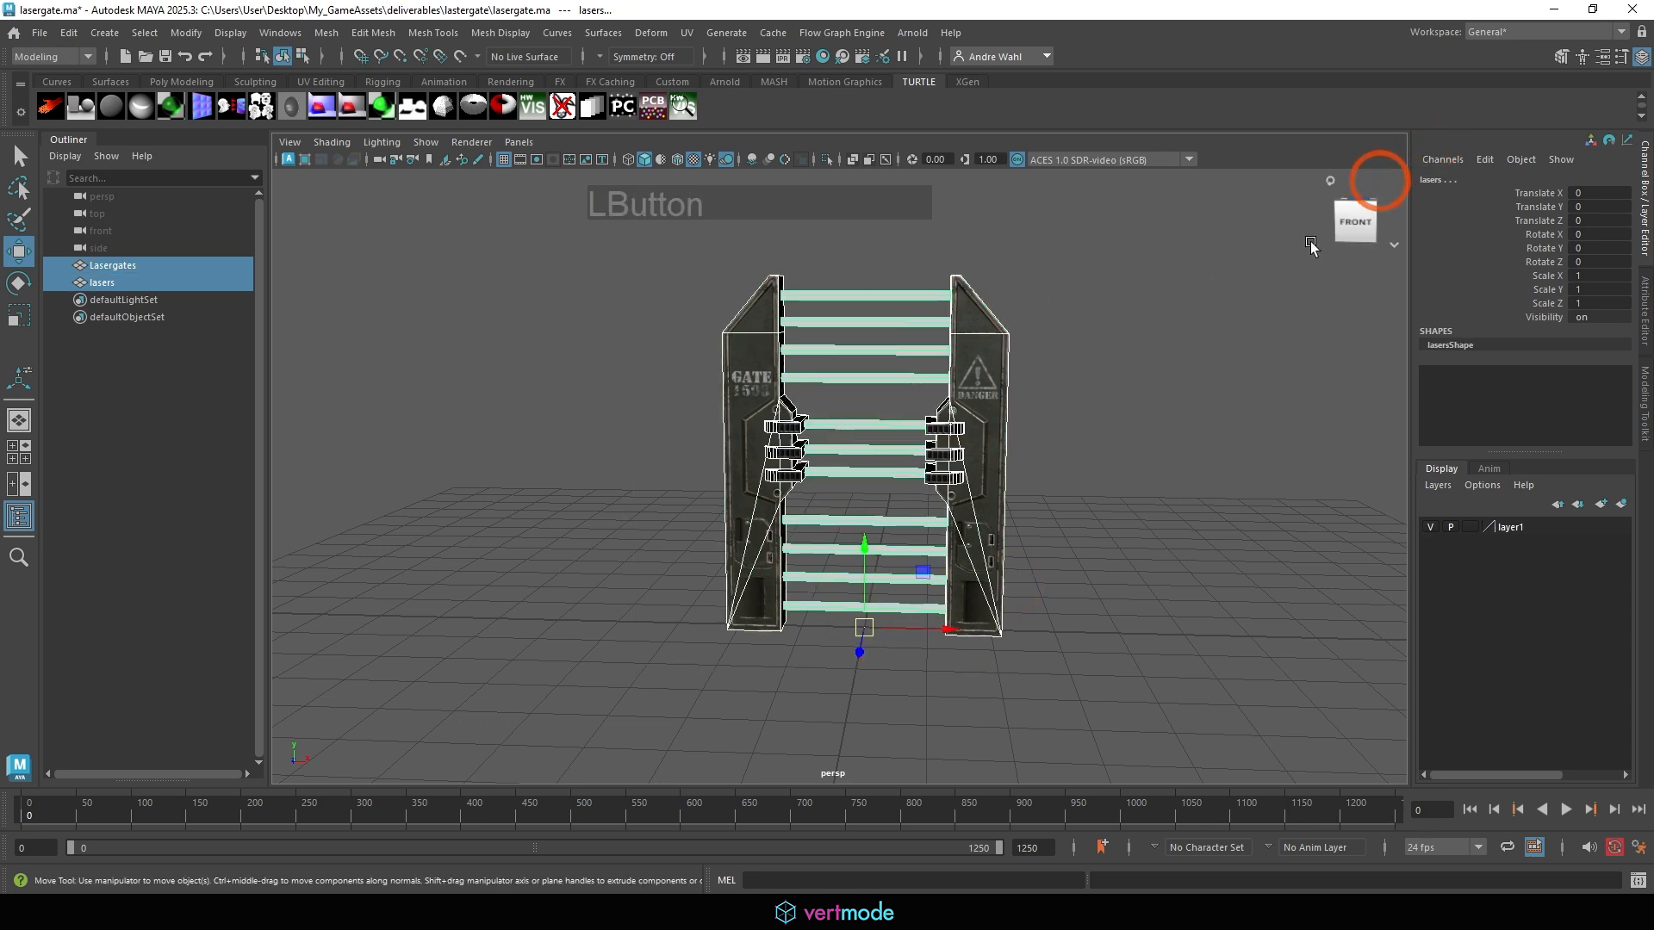
pyautogui.click(78, 38)
pyautogui.click(426, 231)
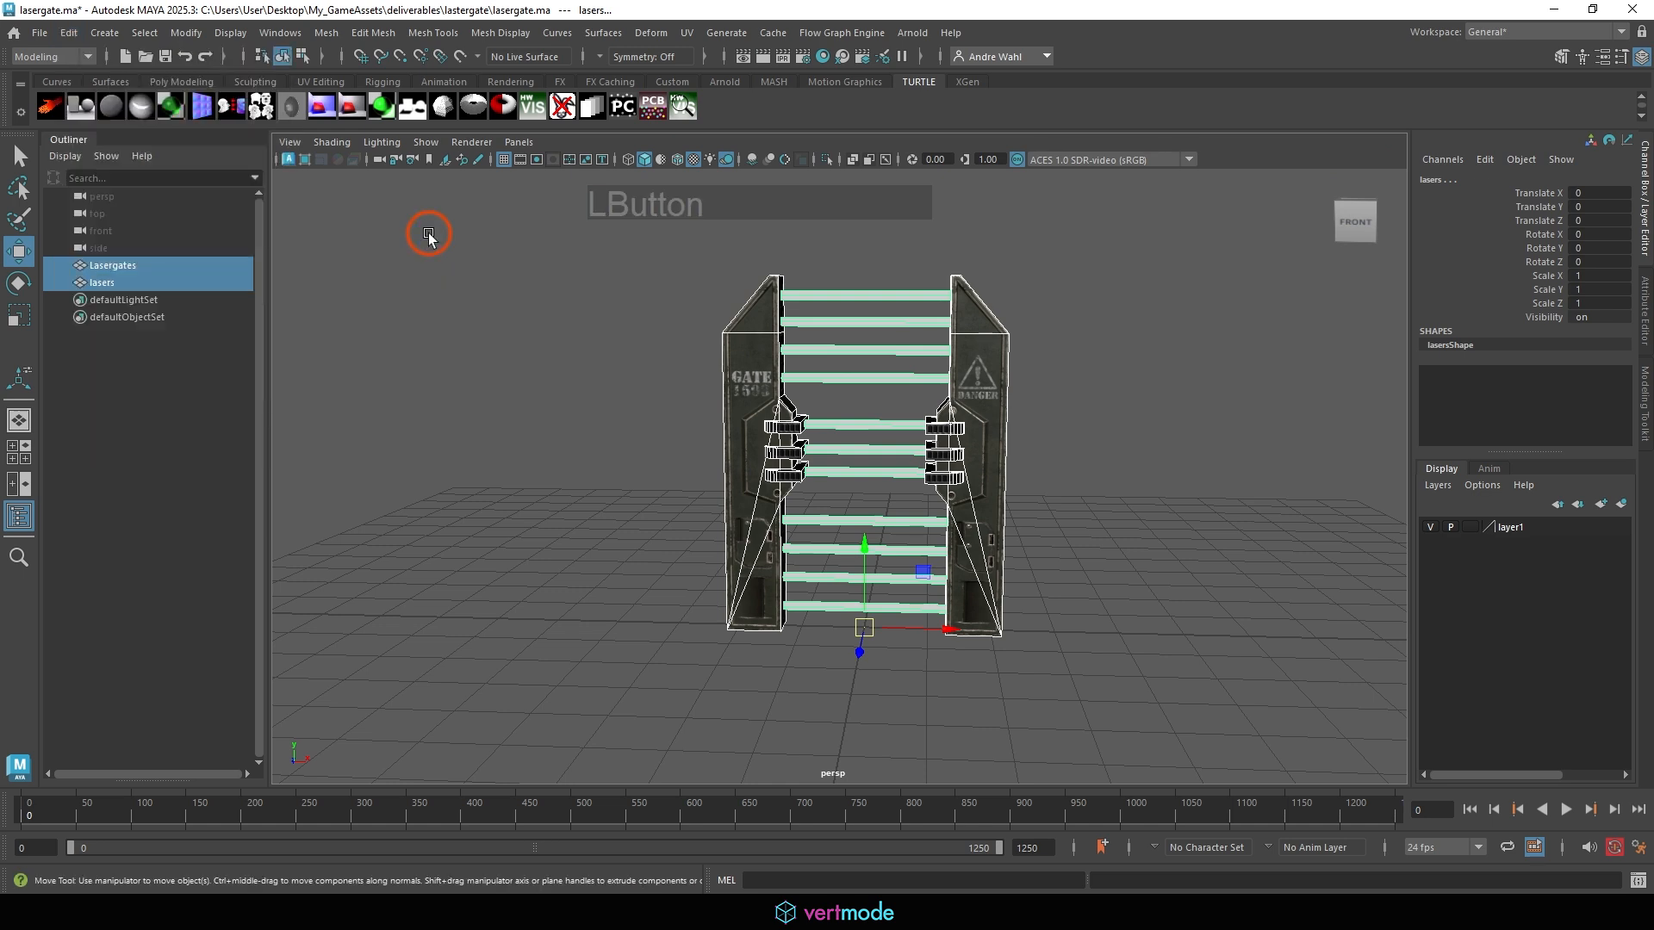
pyautogui.click(186, 32)
pyautogui.click(225, 110)
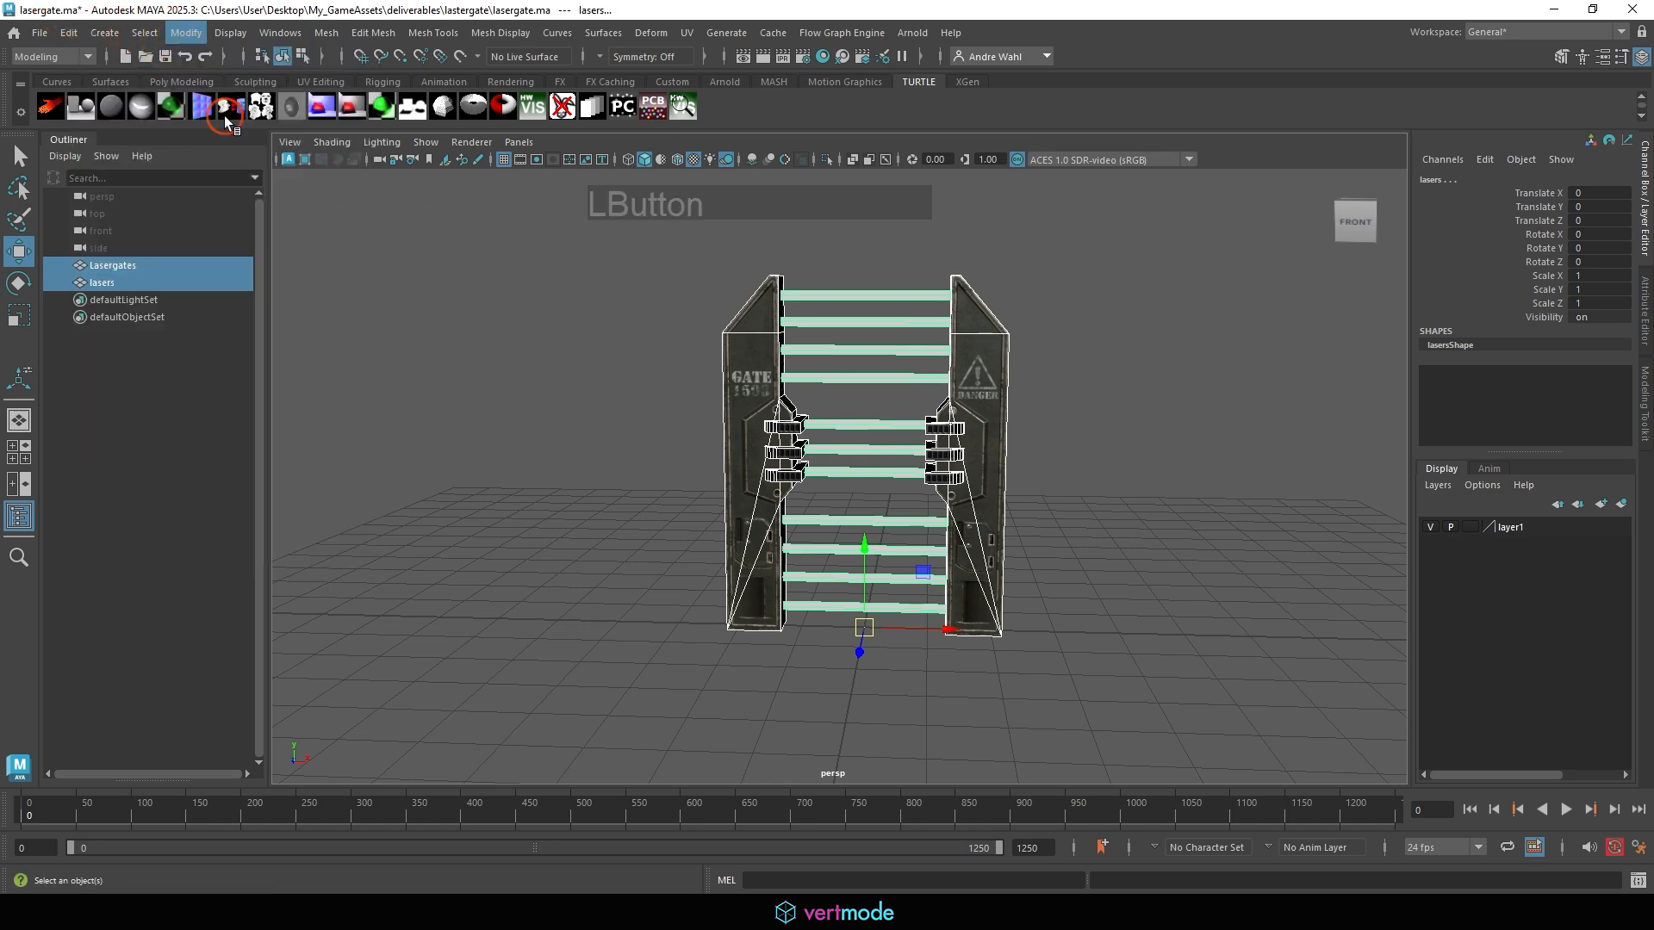
# Group the Lasergates and lasers meshes together.
pyautogui.click(517, 423)
pyautogui.moveTo(727, 594); pyautogui.dragTo(1218, 250)
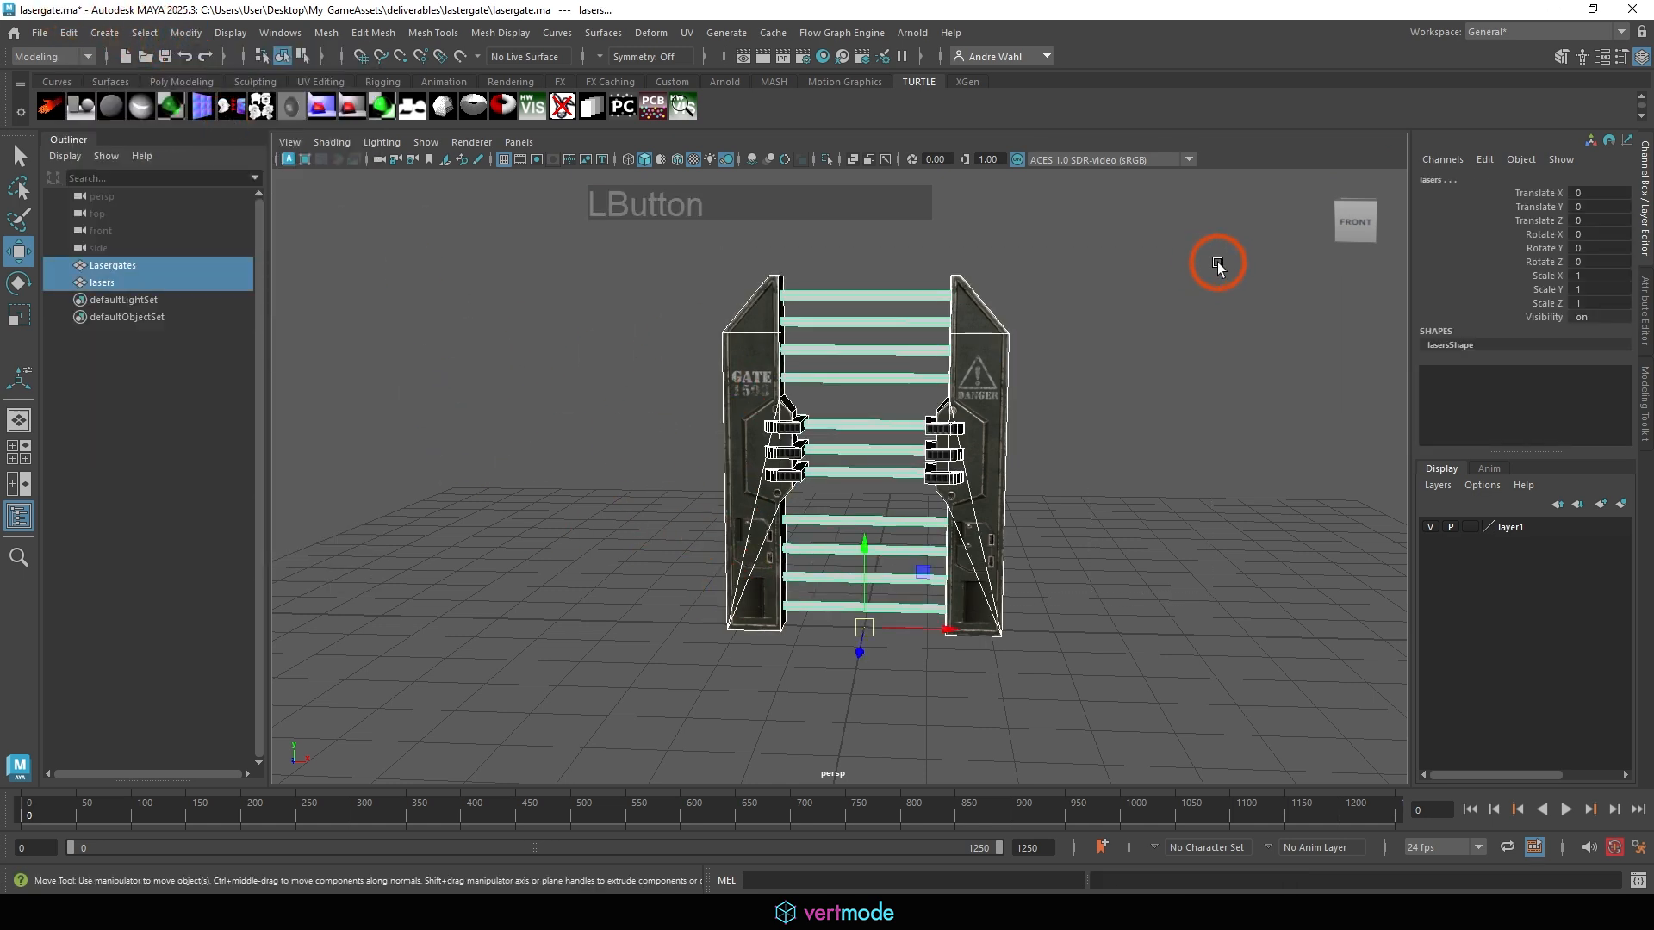
pyautogui.hotkey('ctrl', 'g')
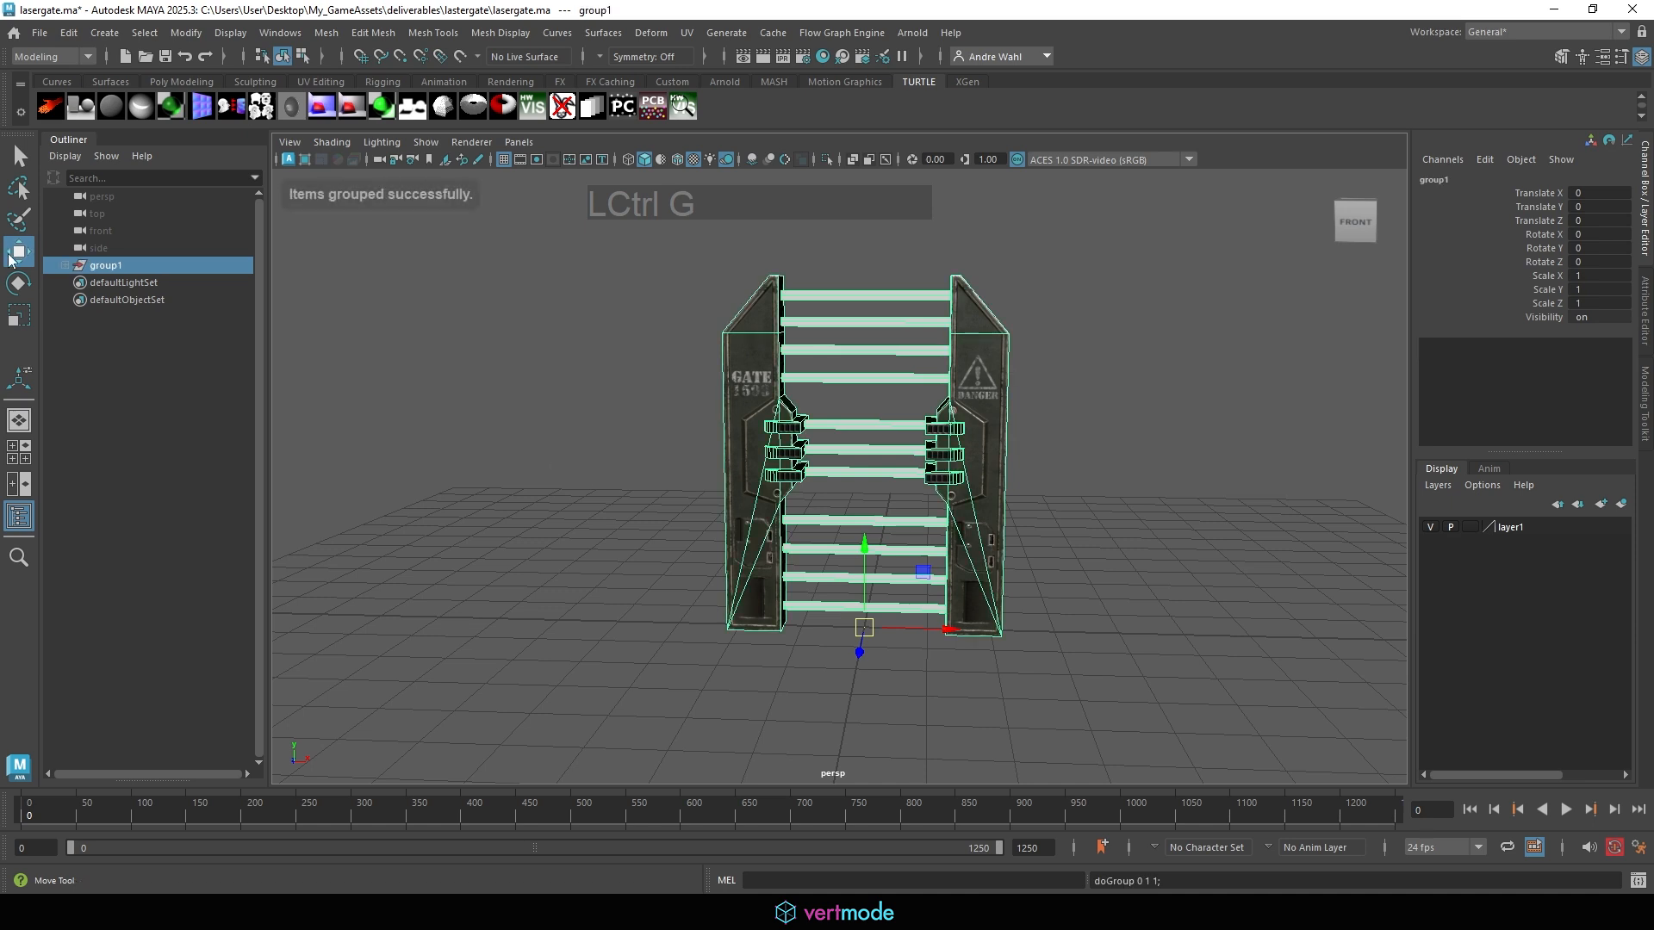
# Rename the new group as Laser_Gate.
pyautogui.doubleClick(80, 272)
pyautogui.click(360, 306)
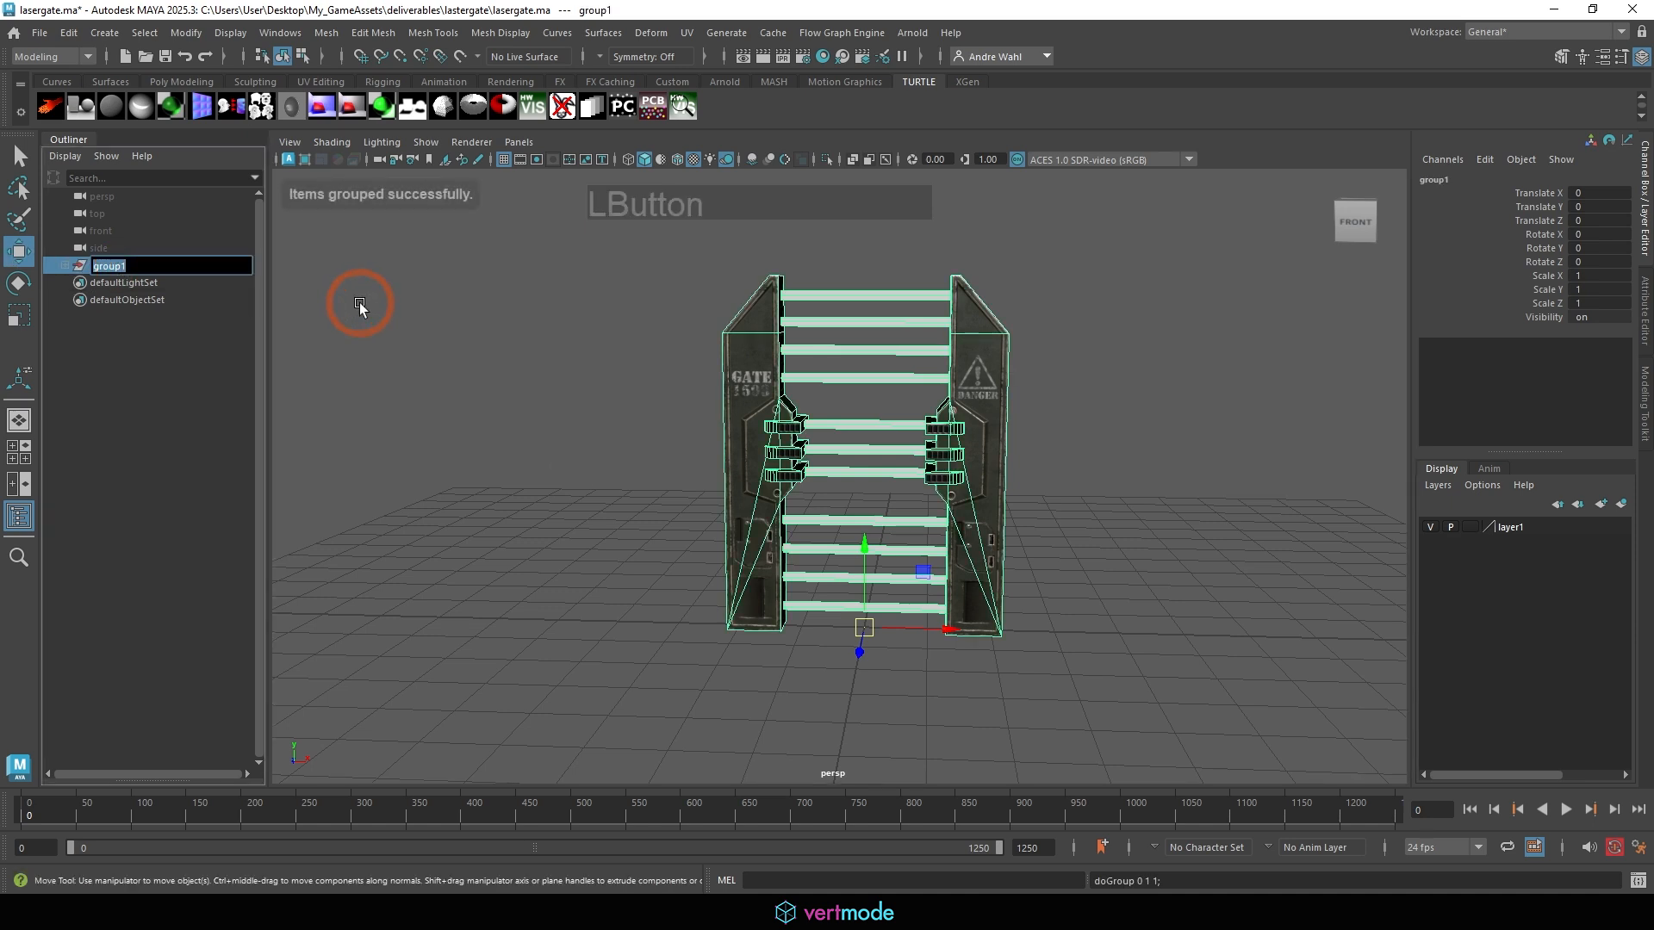
pyautogui.write('Lad')
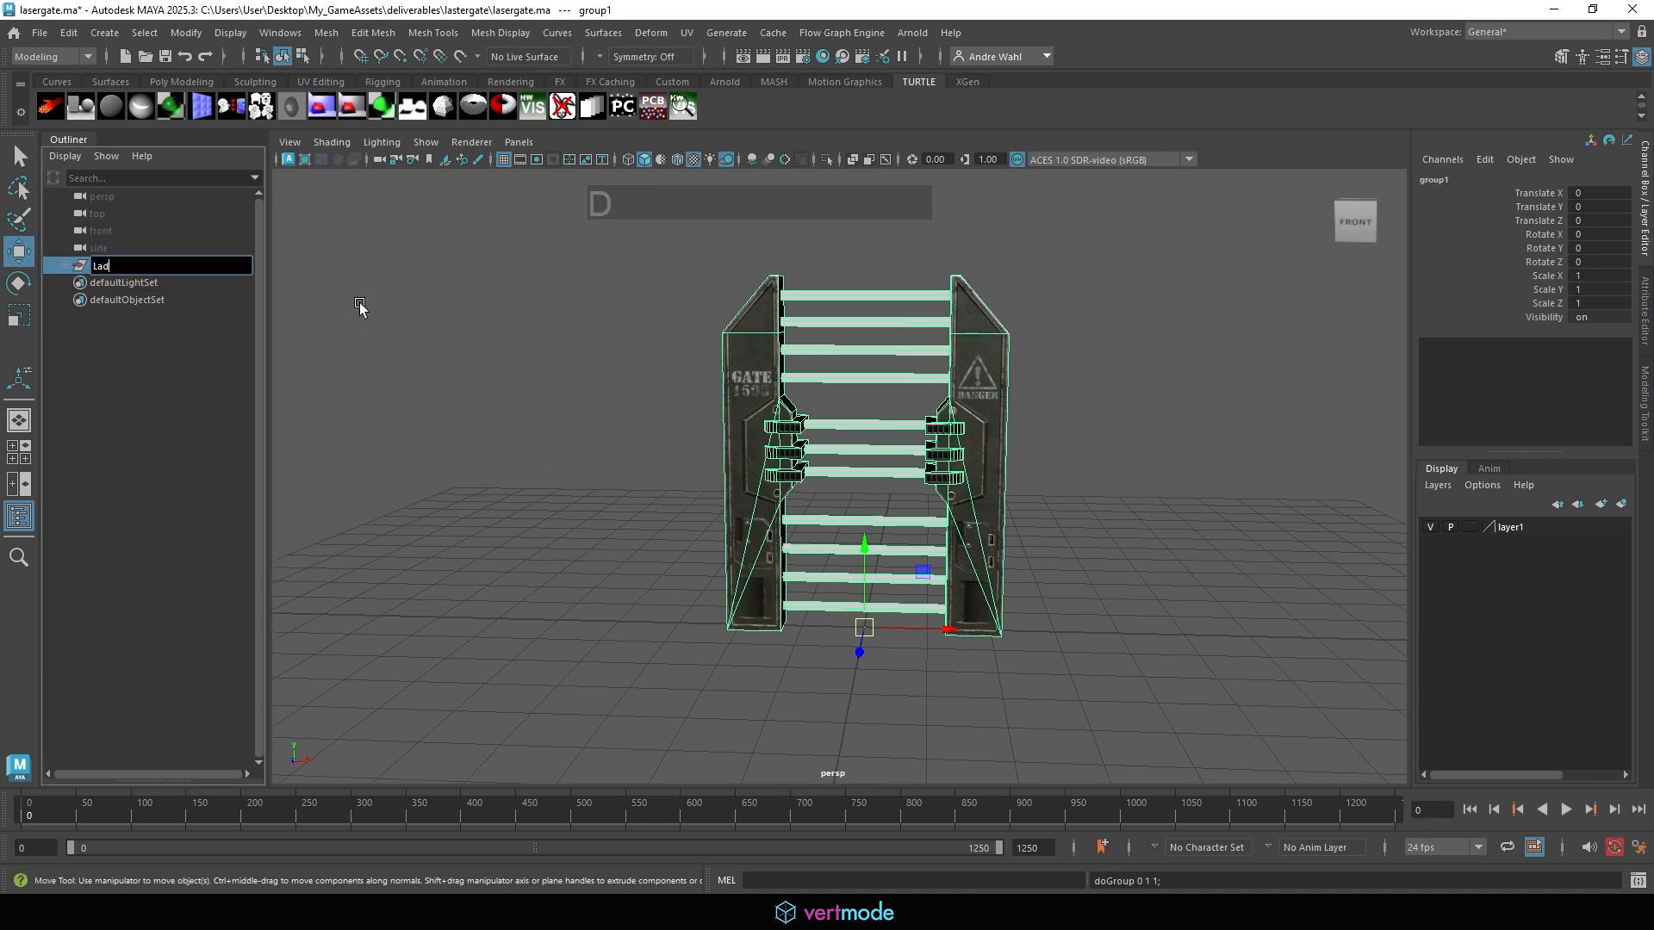
pyautogui.press('BackSpace')
pyautogui.write('S')
pyautogui.press('BackSpace')
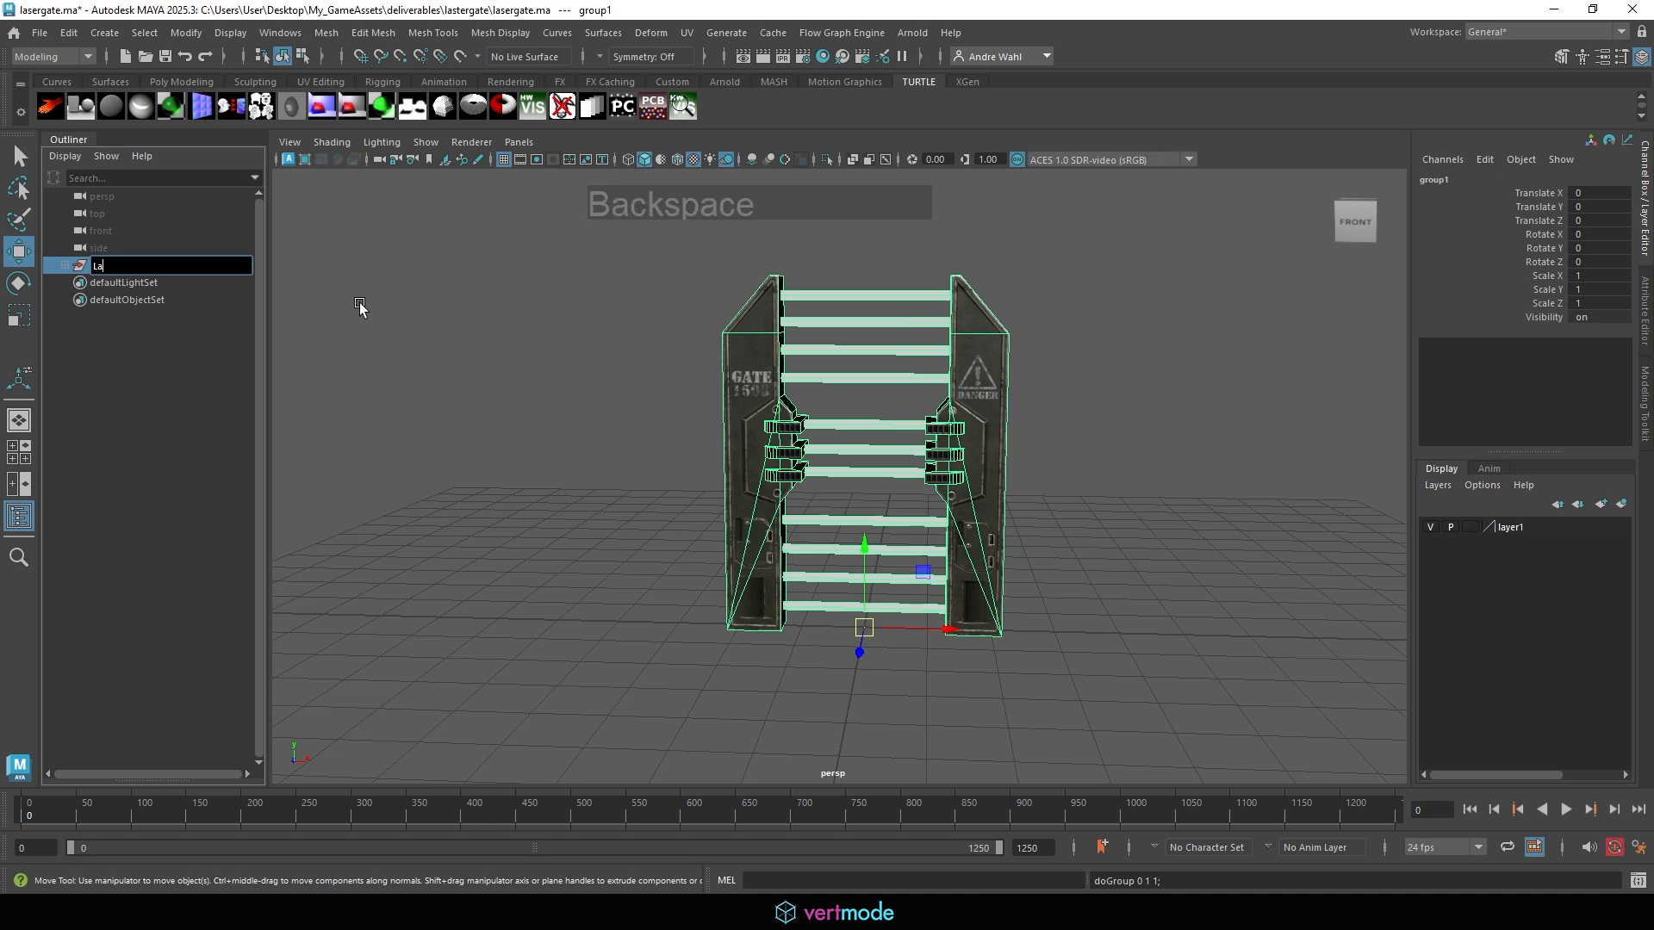
pyautogui.write('ser_Gate')
pyautogui.press('Return')
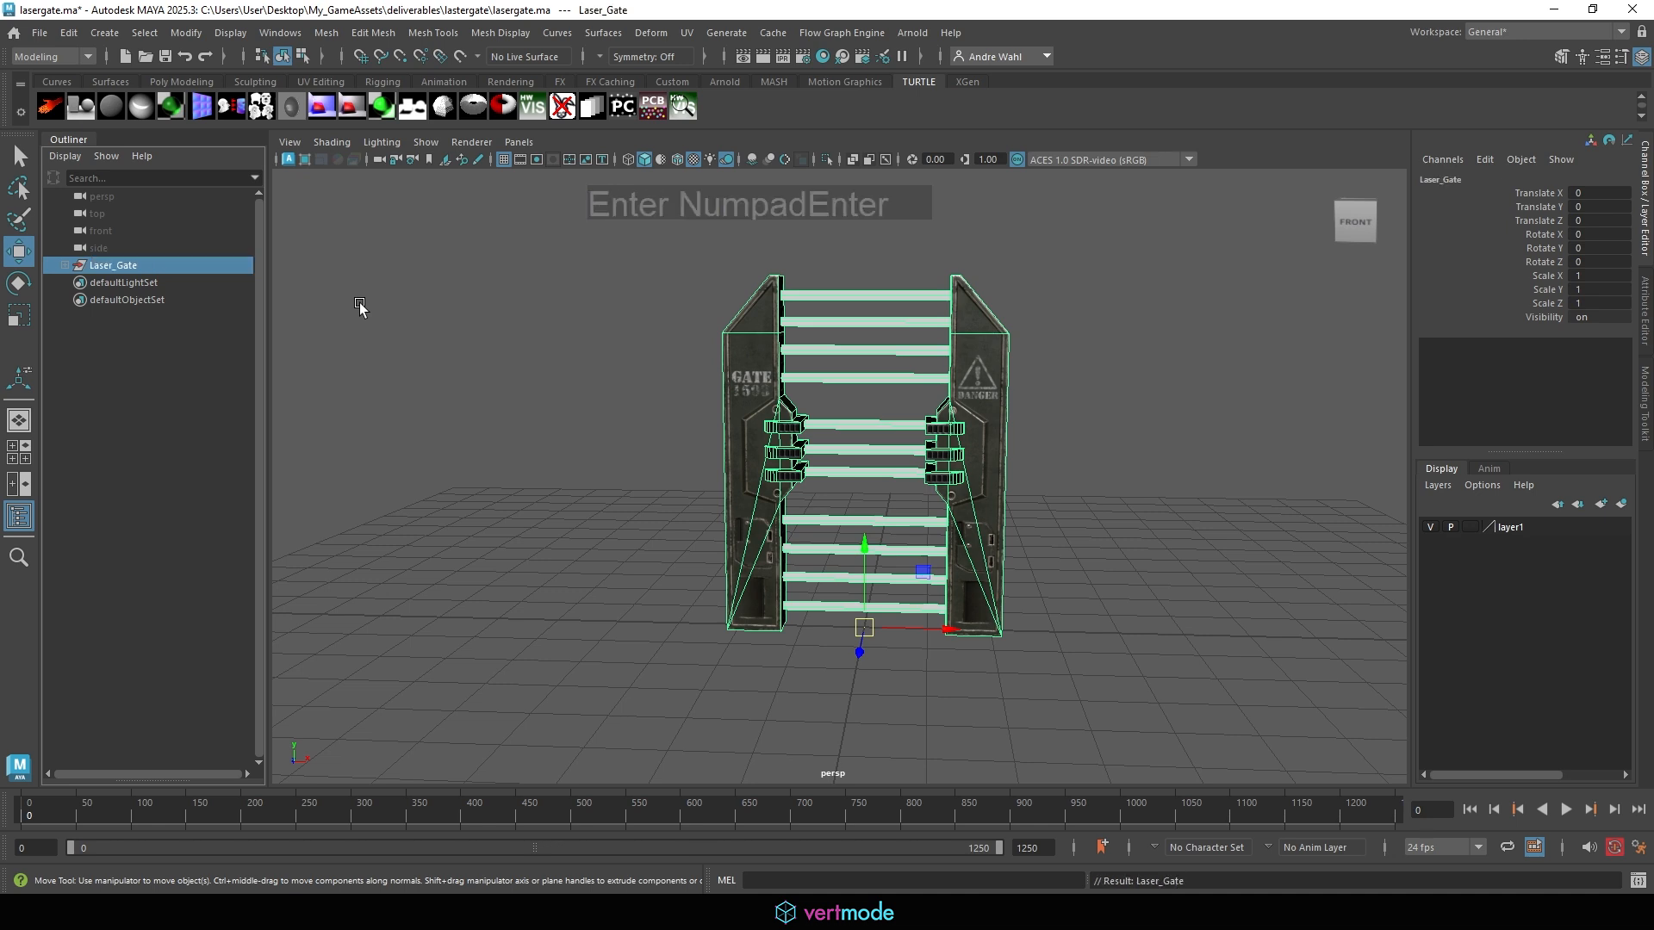
# Expand the group and remove the underscore from its name so it reads LaserGate.
pyautogui.click(66, 265)
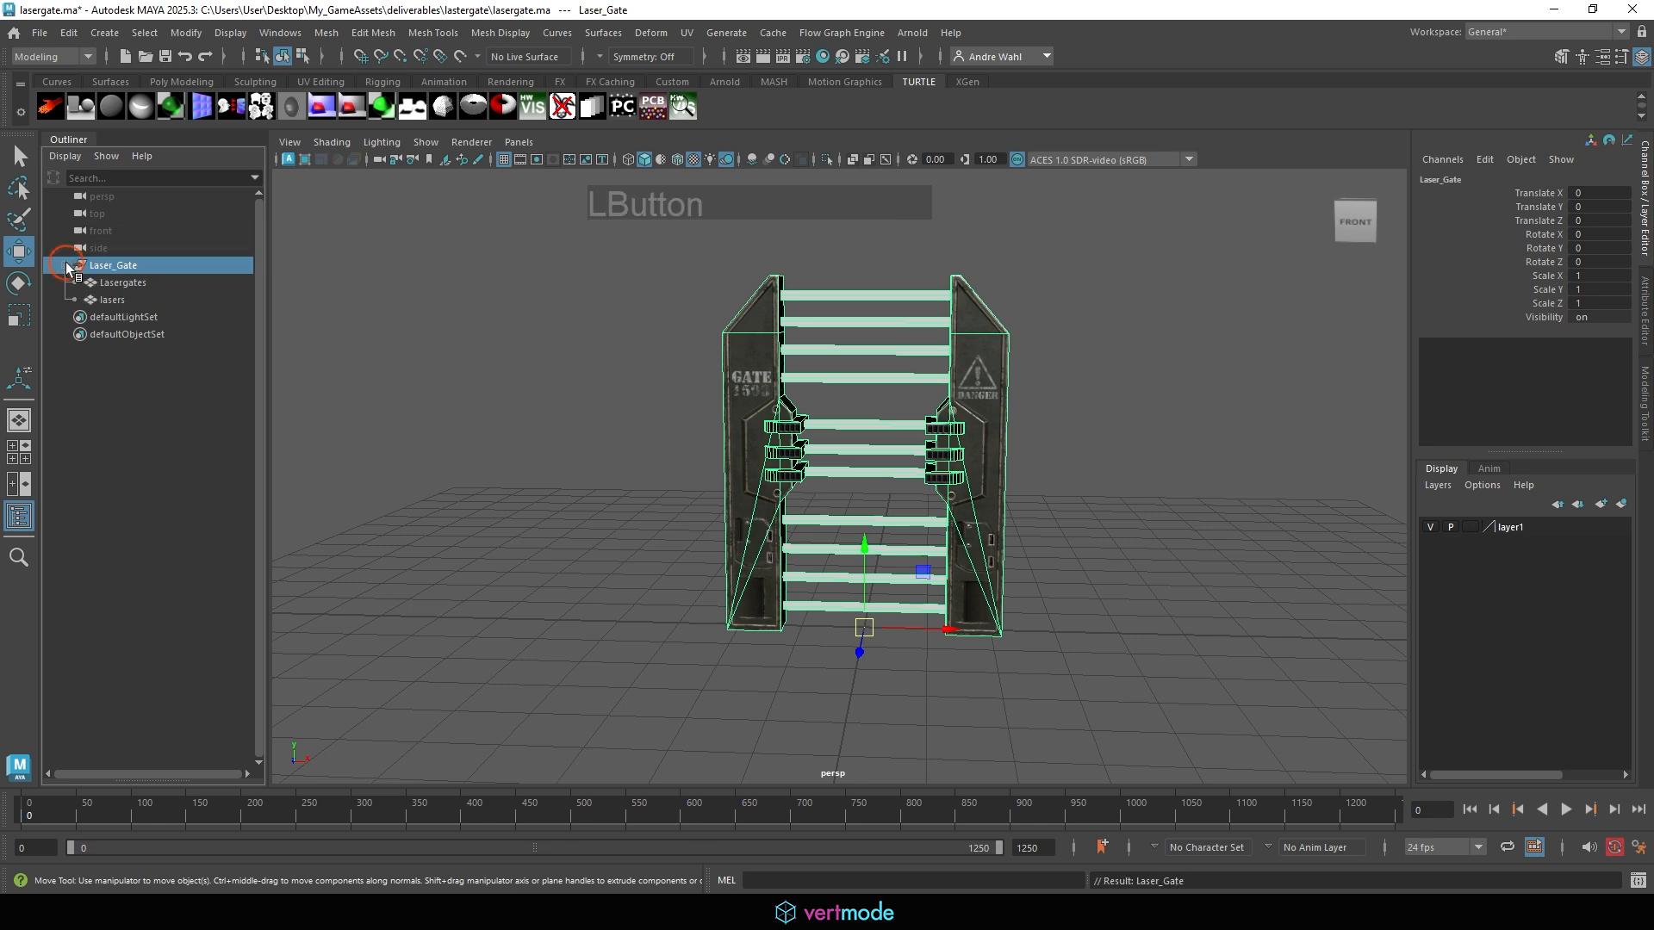
pyautogui.doubleClick(129, 266)
pyautogui.click(129, 267)
pyautogui.press('Left')
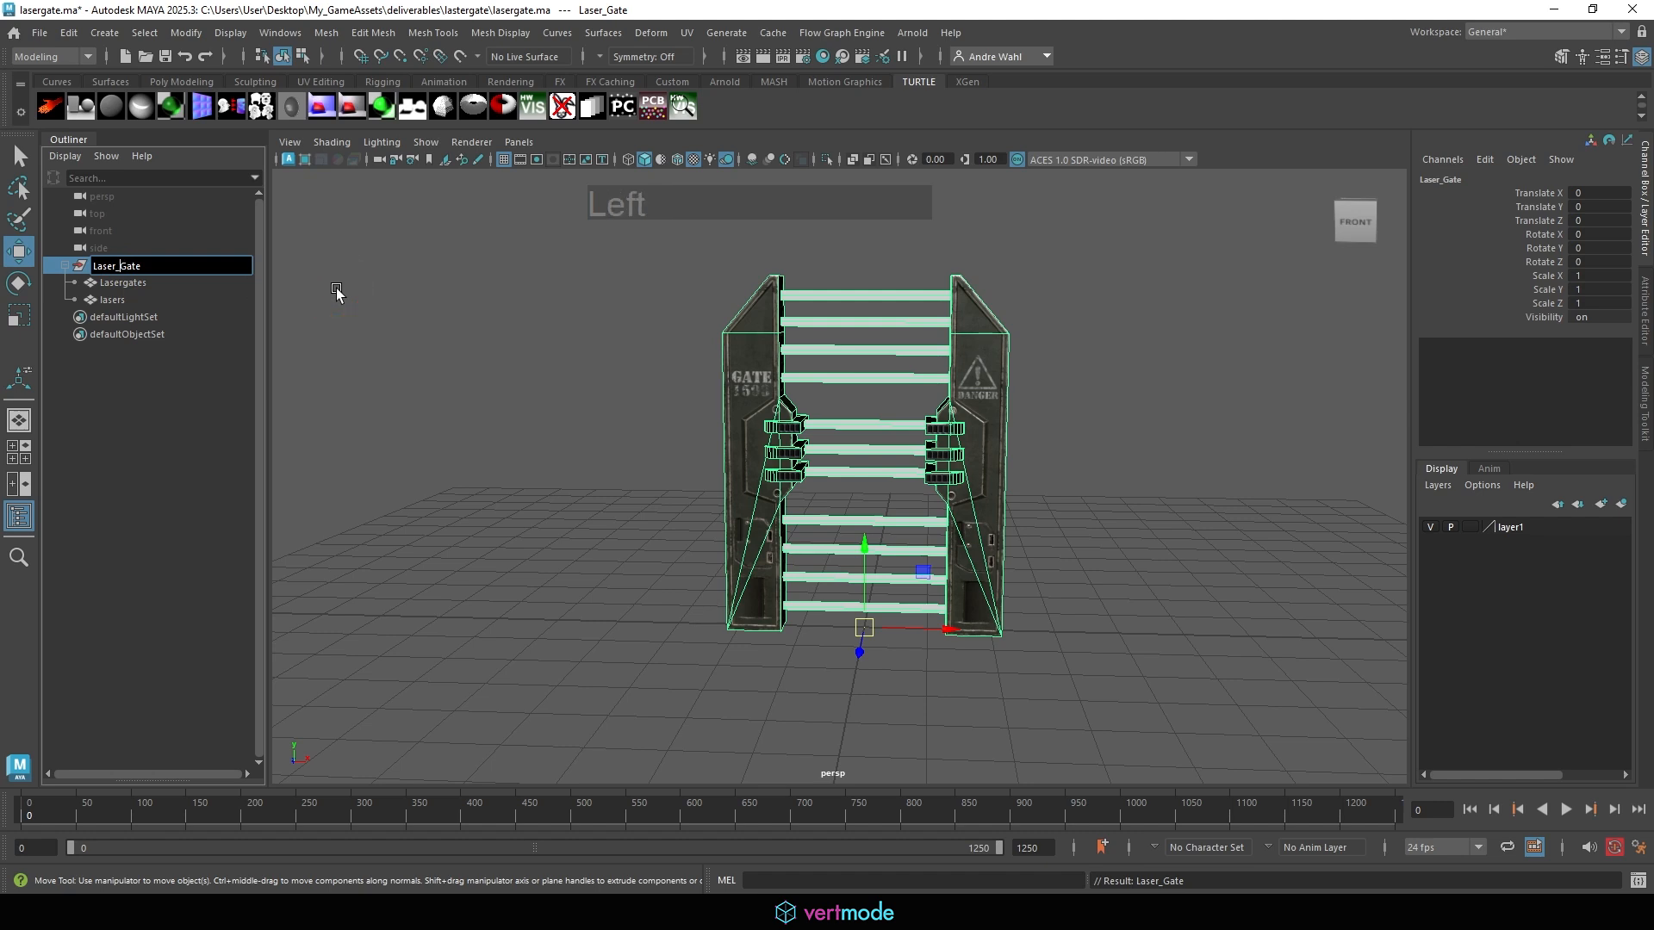
pyautogui.press('BackSpace')
pyautogui.press('Return')
# Rename the Lasergates mesh inside the LaserGate group as Pillars.
pyautogui.doubleClick(177, 283)
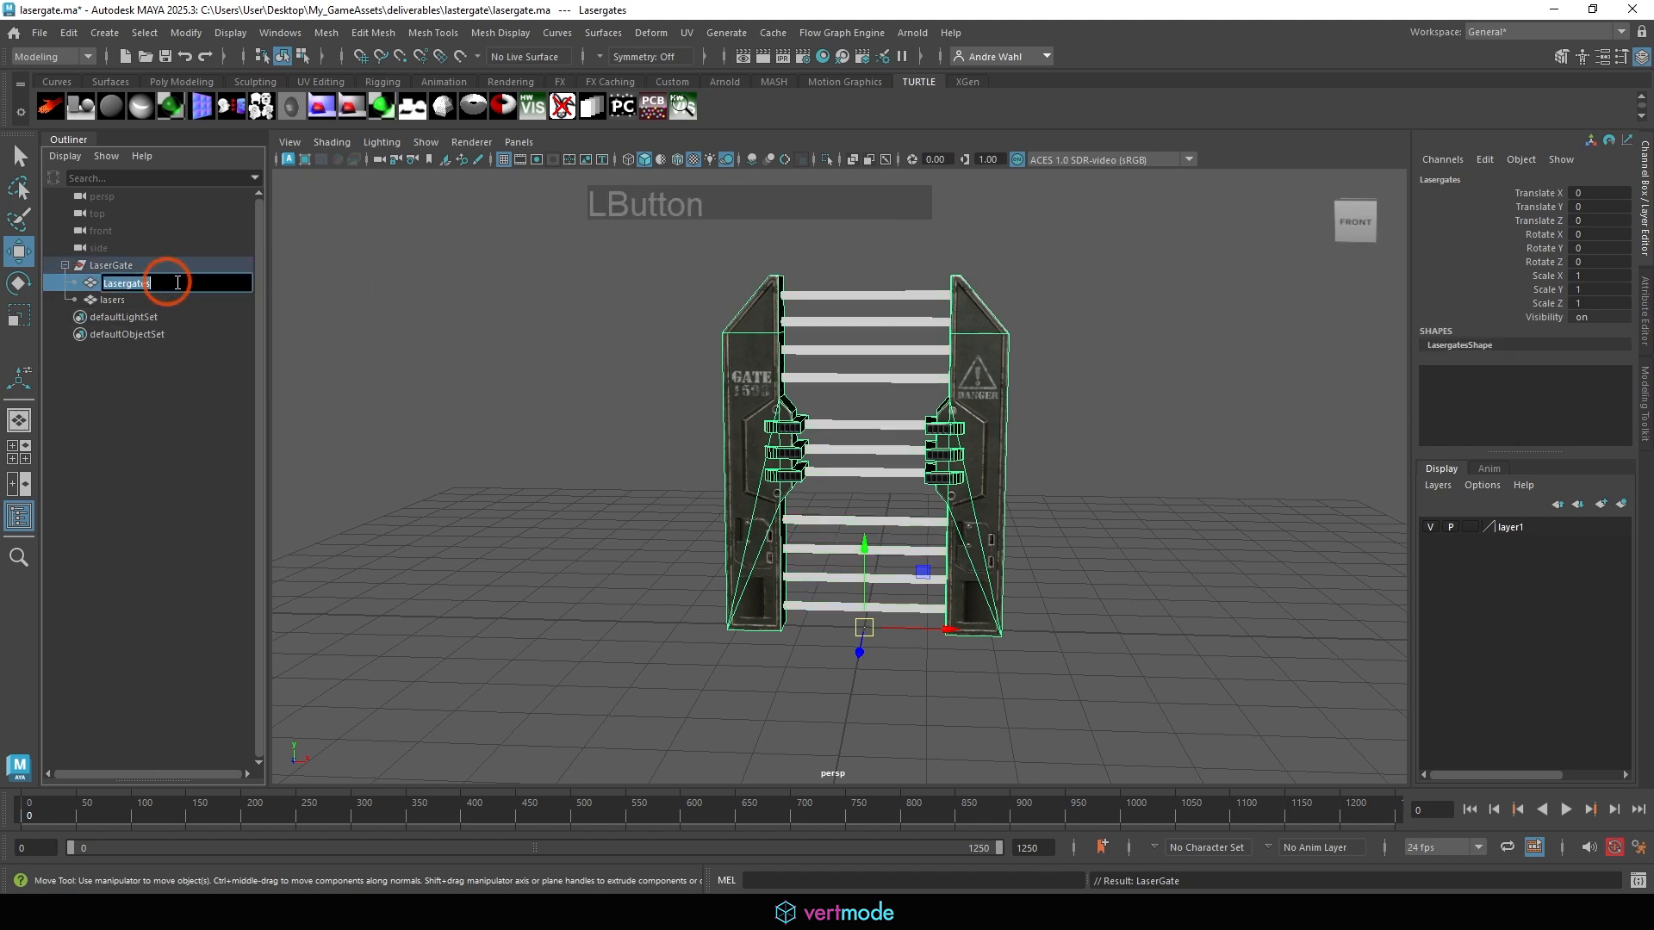
pyautogui.write('Pillars')
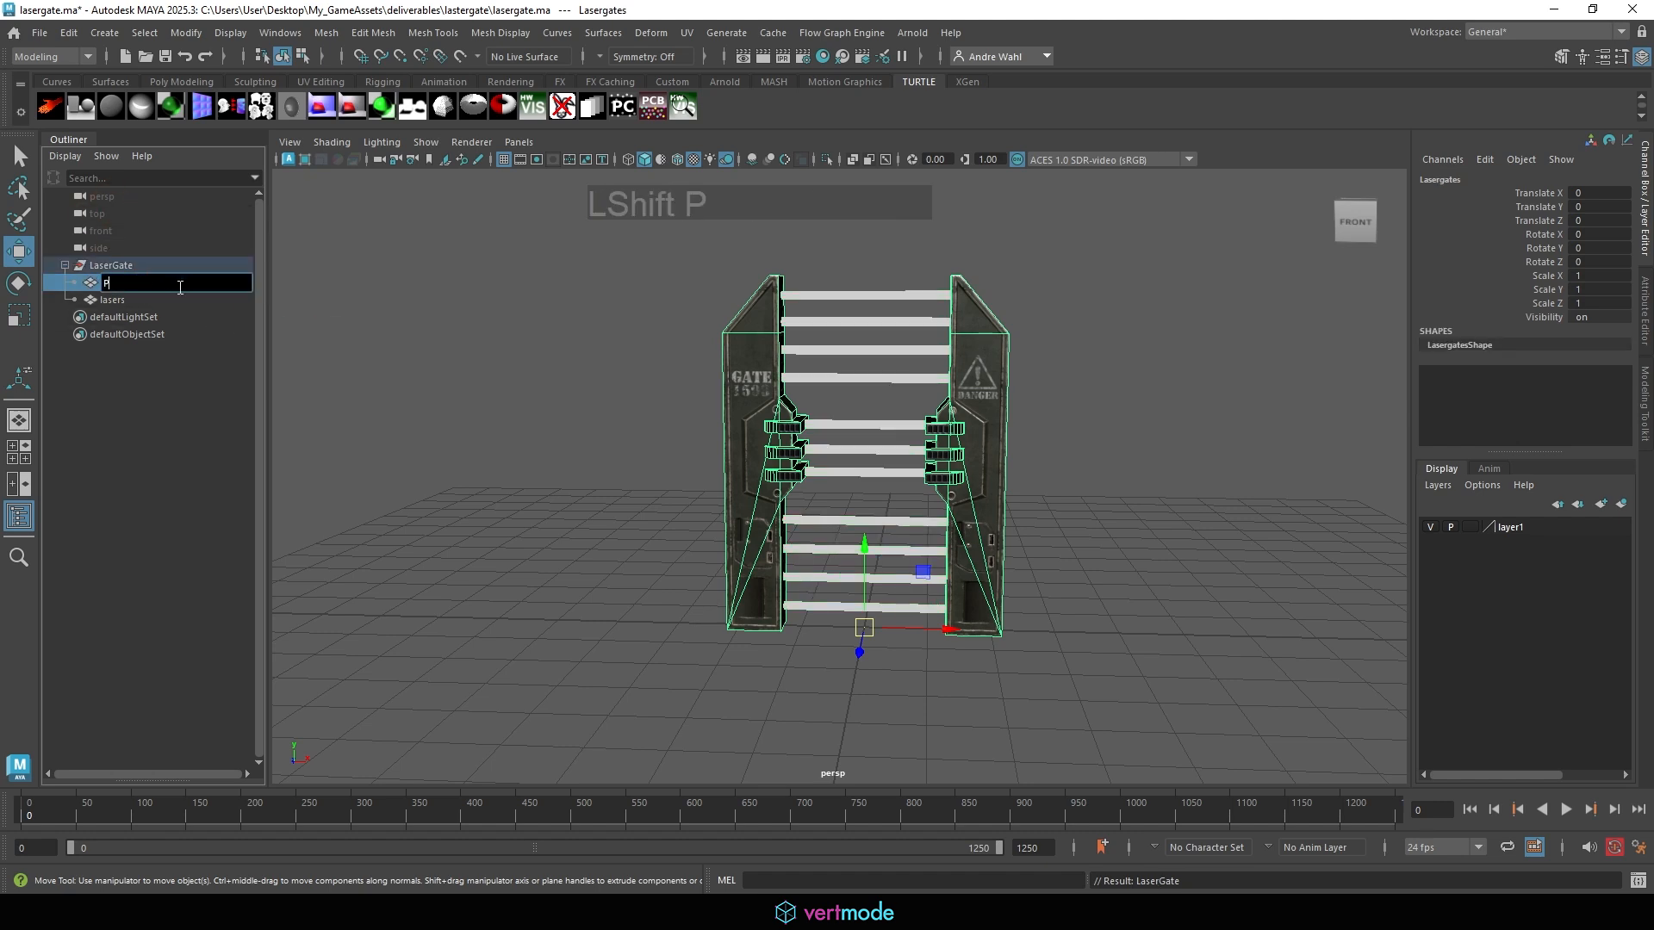
pyautogui.press('Return')
# Rename the lasers mesh as Lasers, with a capital L.
pyautogui.doubleClick(159, 299)
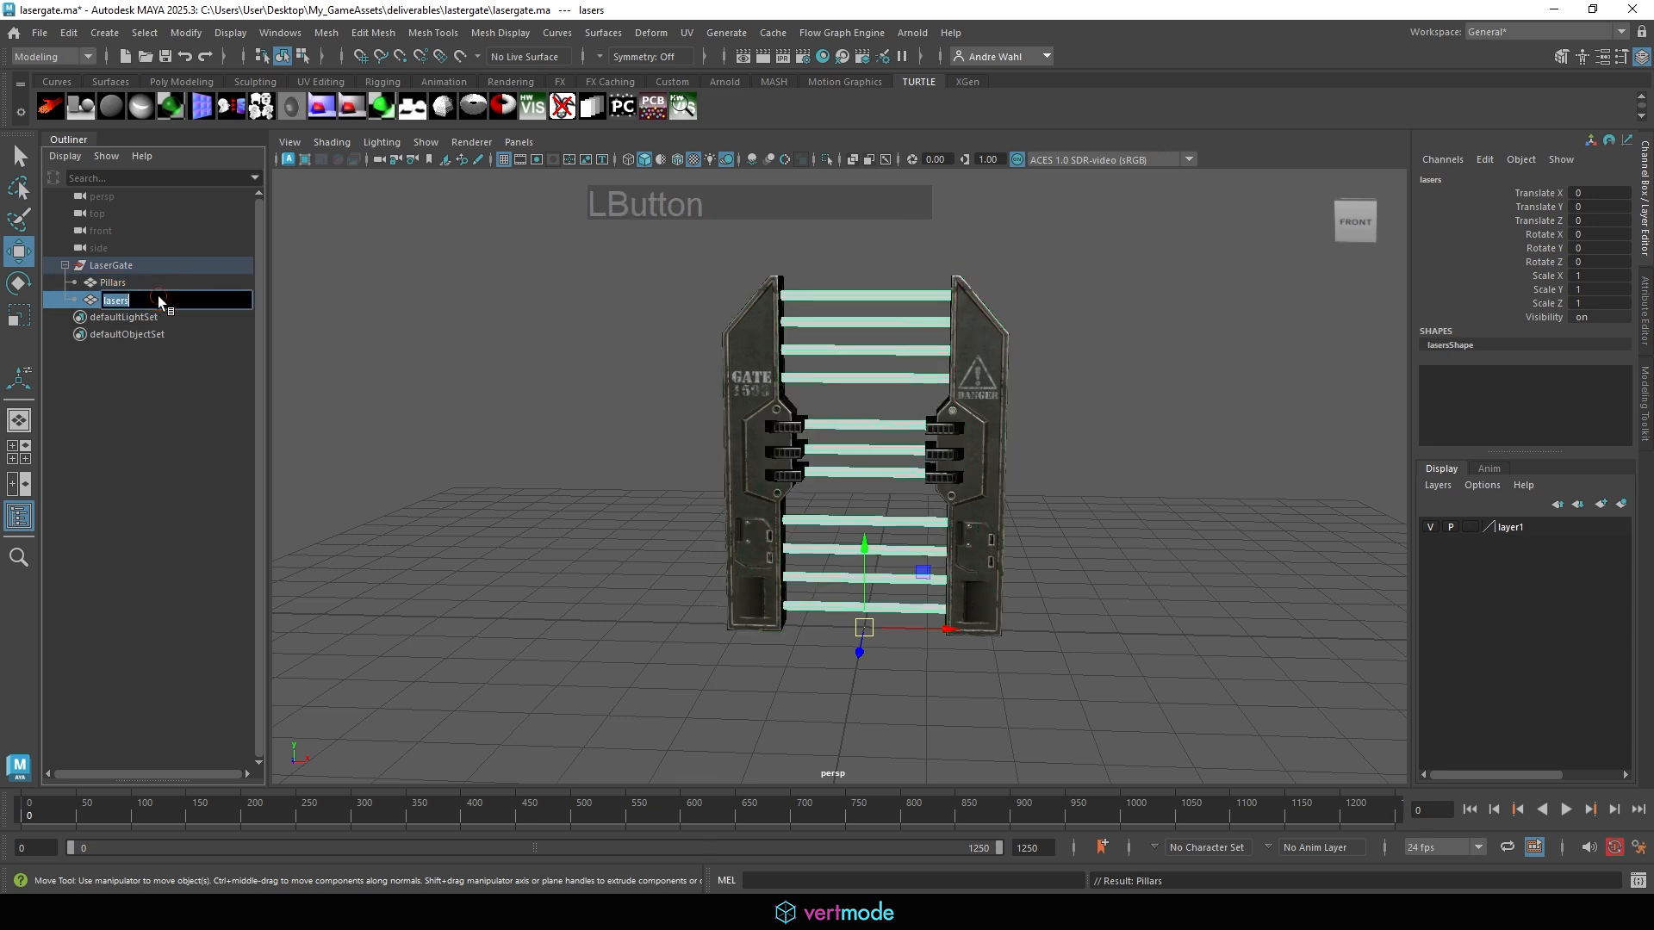
pyautogui.write('Las')
pyautogui.press('BackSpace')
pyautogui.press('BackSpace')
pyautogui.press('BackSpace')
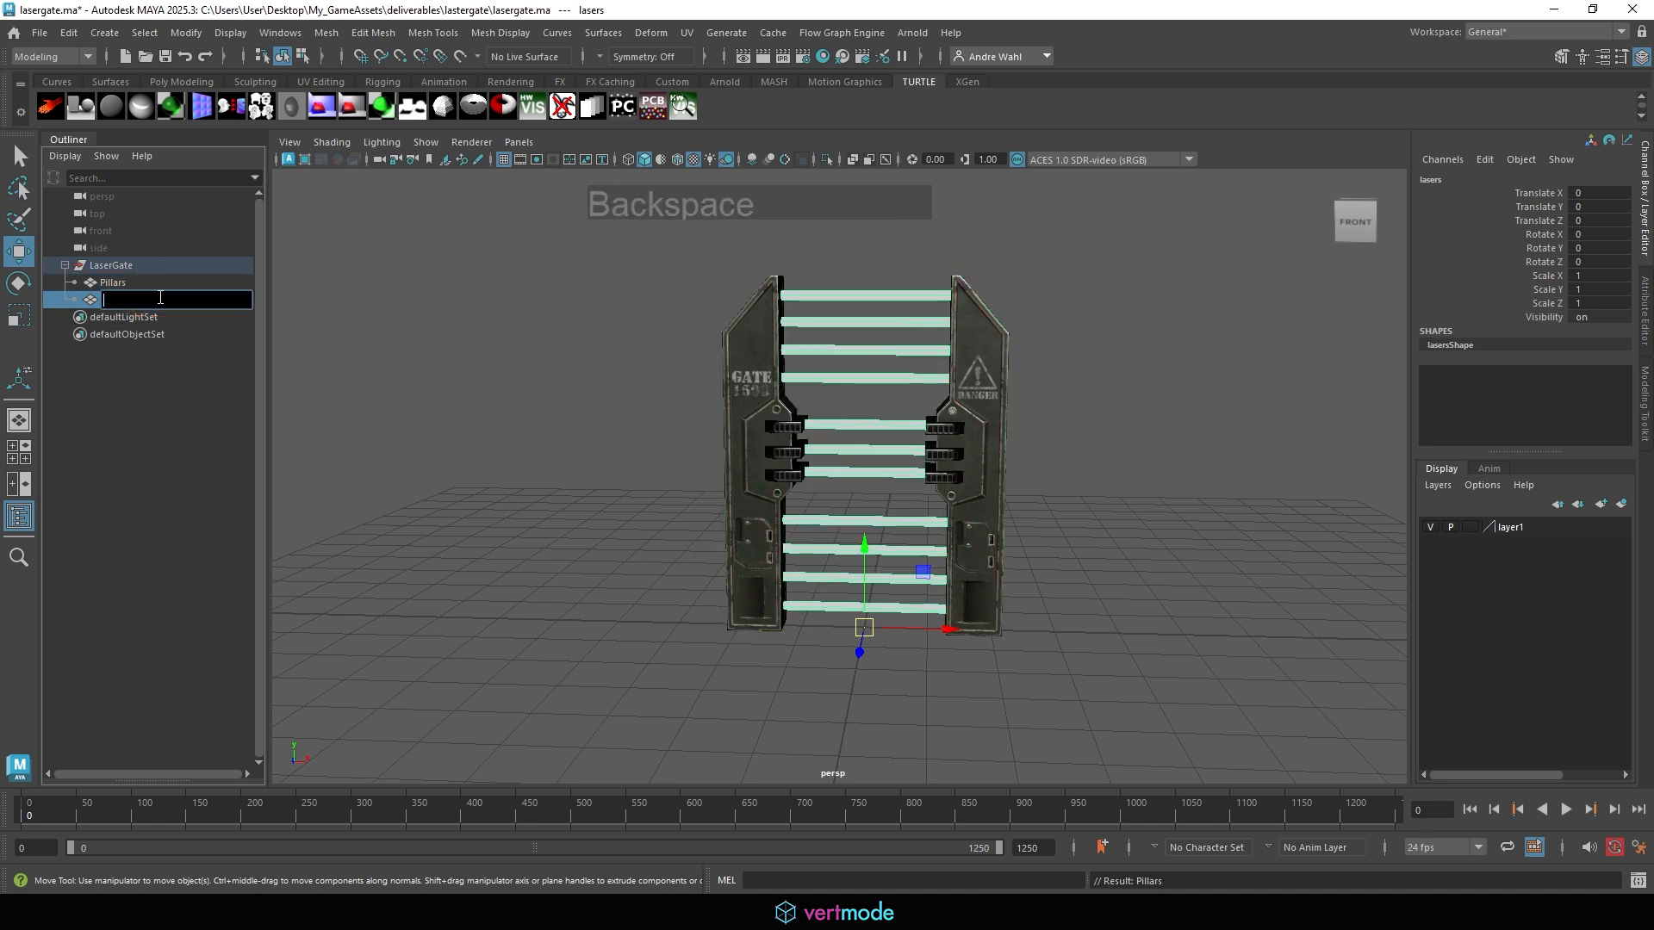
pyautogui.write('Lasers')
pyautogui.press('Return')
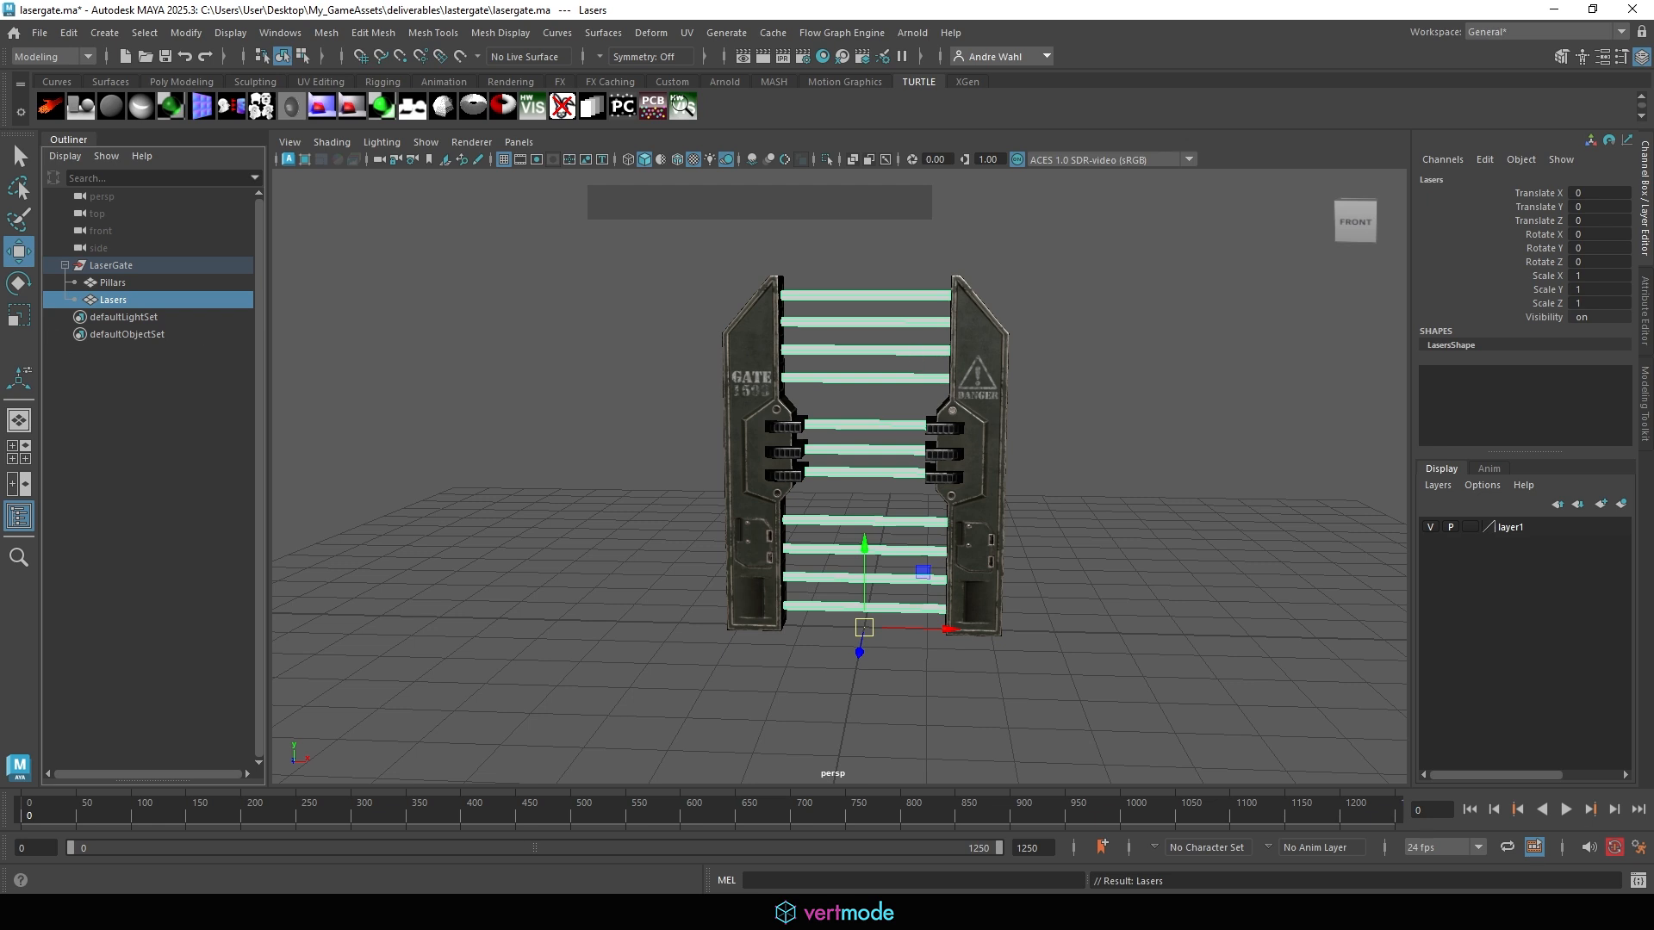
# Group the Pillars and Lasers meshes inside LaserGate, name the new subgroup Geo and expand it.
pyautogui.keyDown('shift'); pyautogui.click(148, 277); pyautogui.keyUp('shift')
pyautogui.hotkey('ctrl', 'g')
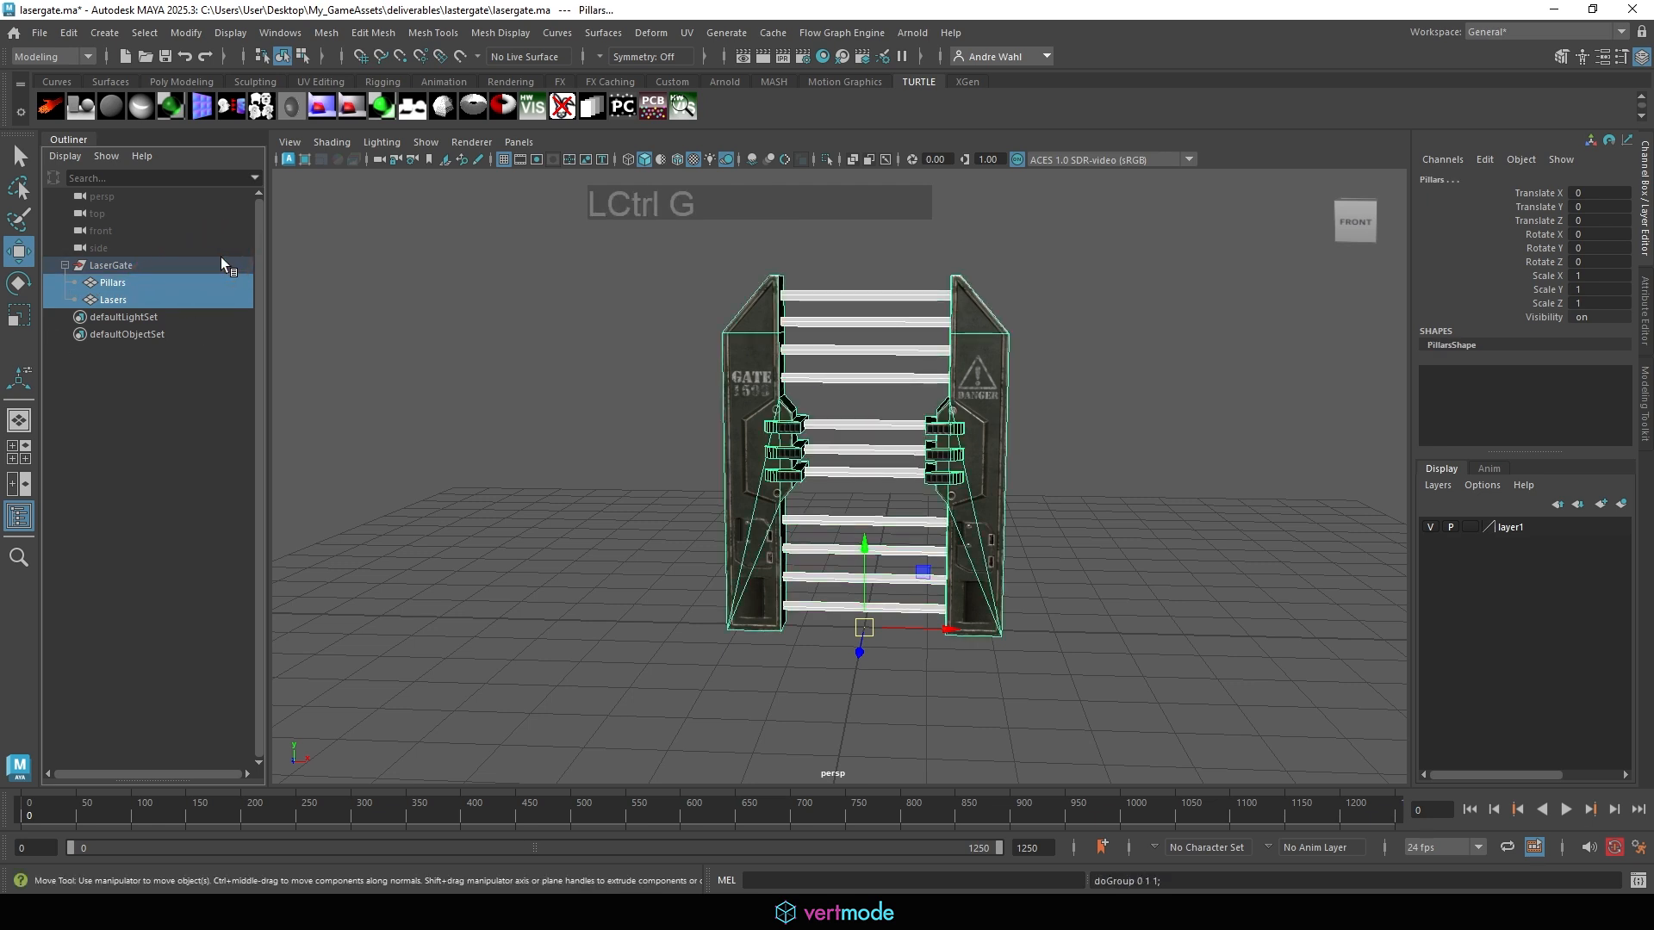
pyautogui.doubleClick(121, 282)
pyautogui.write('Geo')
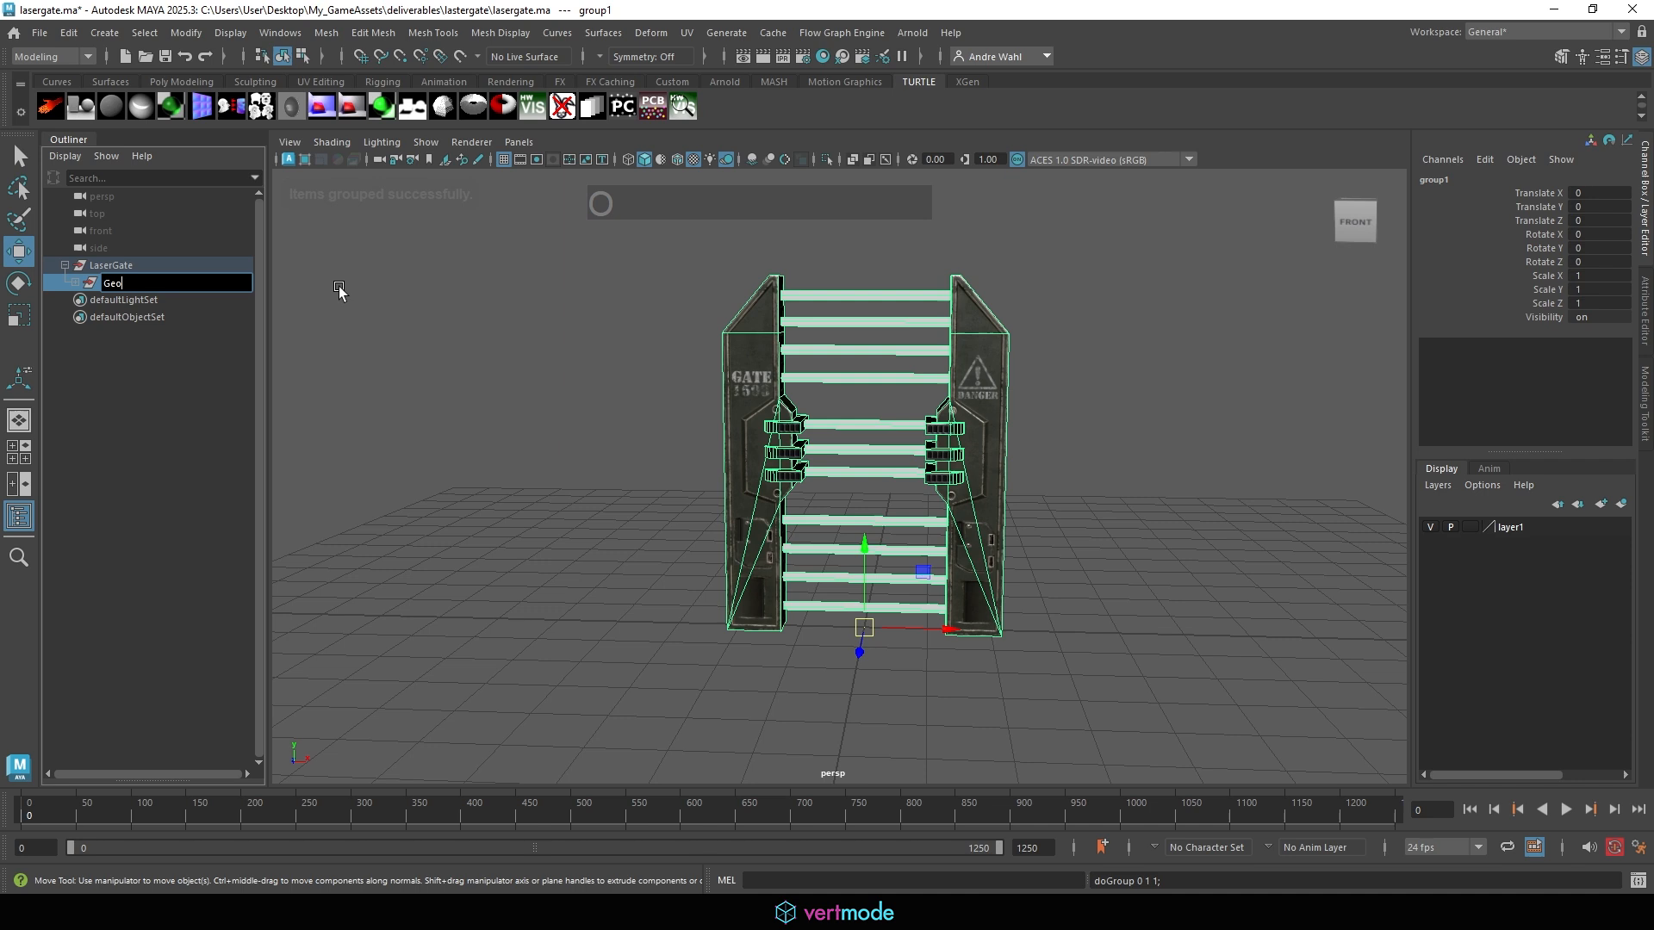
pyautogui.press('KP_Enter')
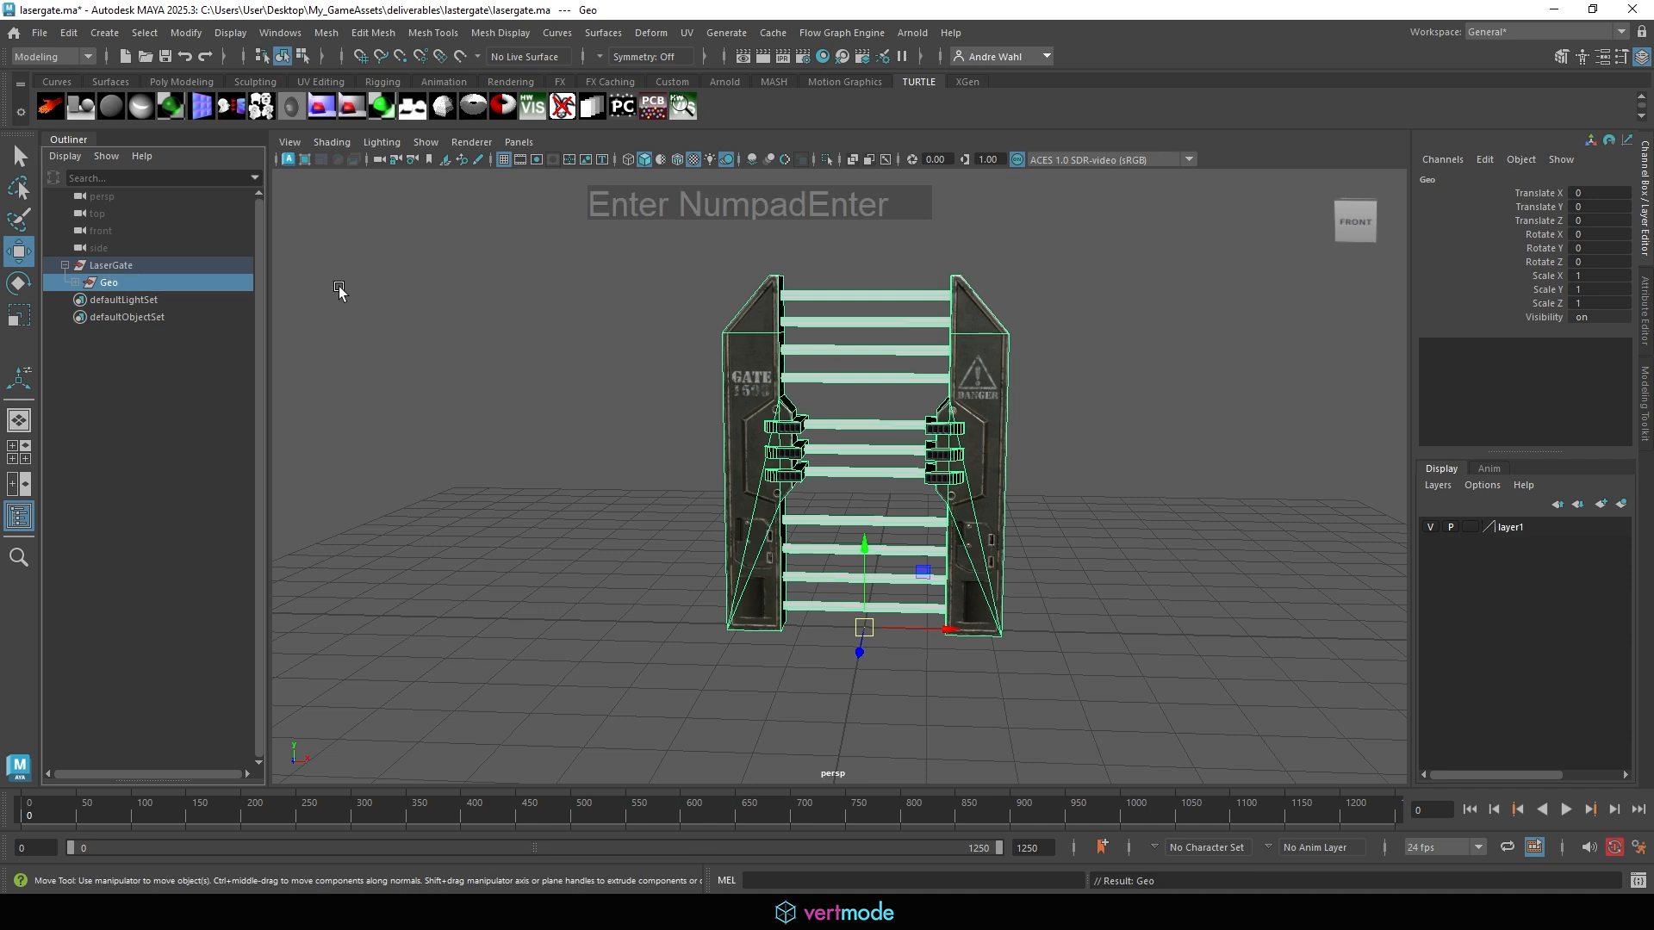
pyautogui.click(76, 283)
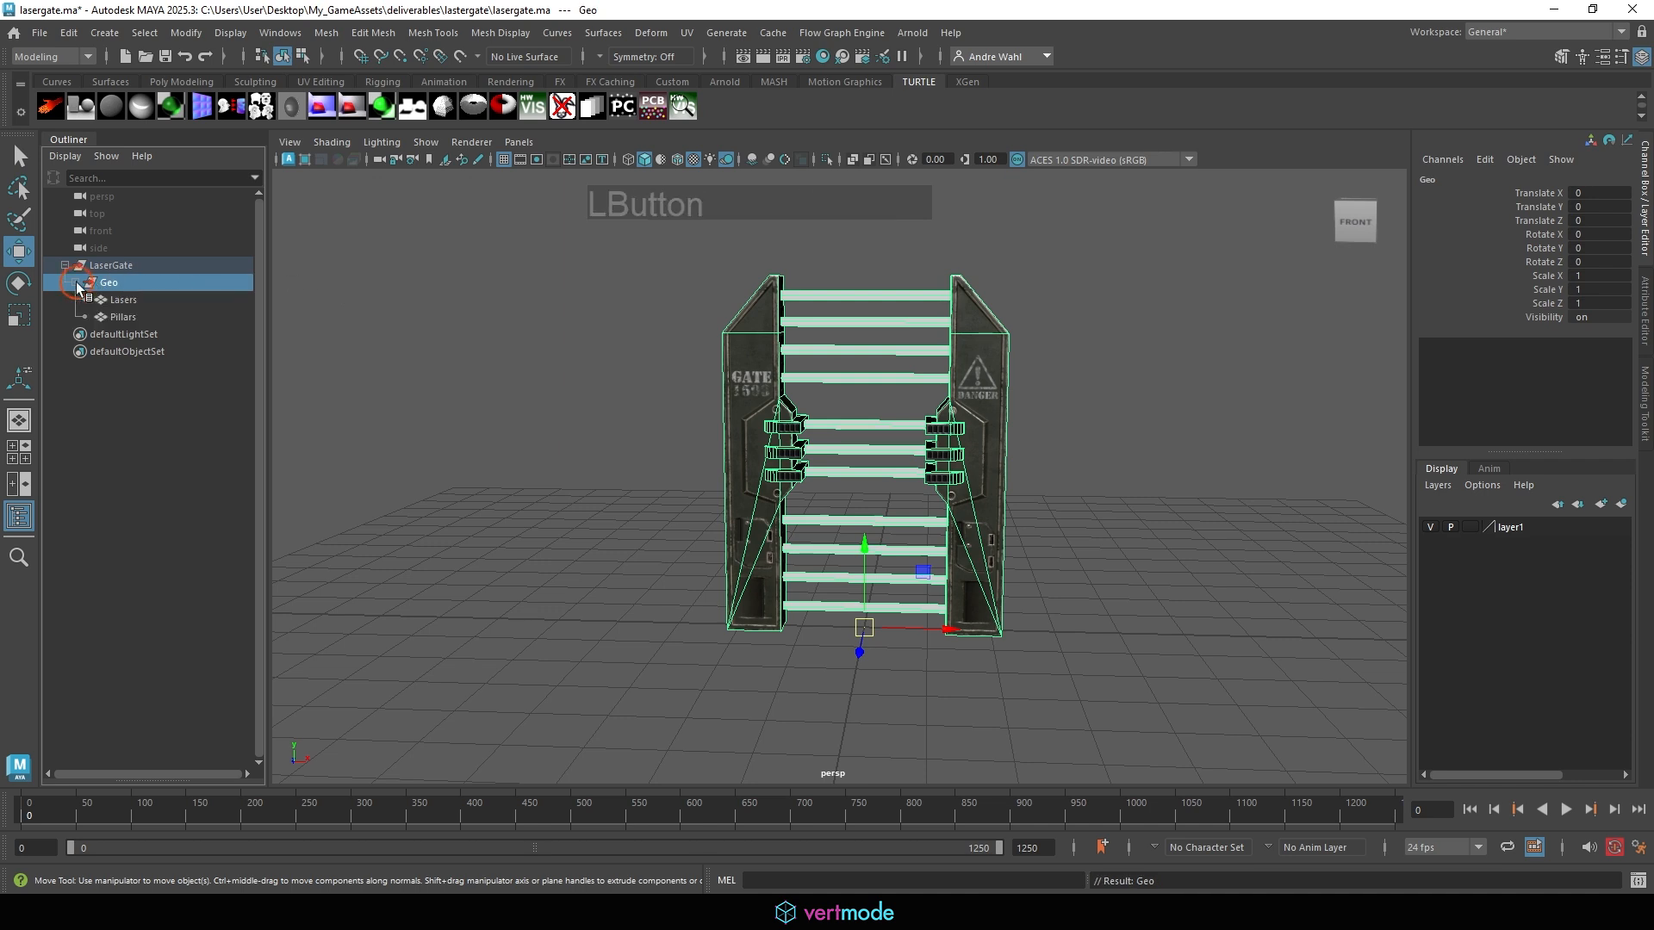
# Deselect everything and save the laser gate scene.
pyautogui.click(556, 323)
pyautogui.keyDown('alt'); pyautogui.moveTo(556, 386); pyautogui.dragTo(580, 424); pyautogui.keyUp('alt')
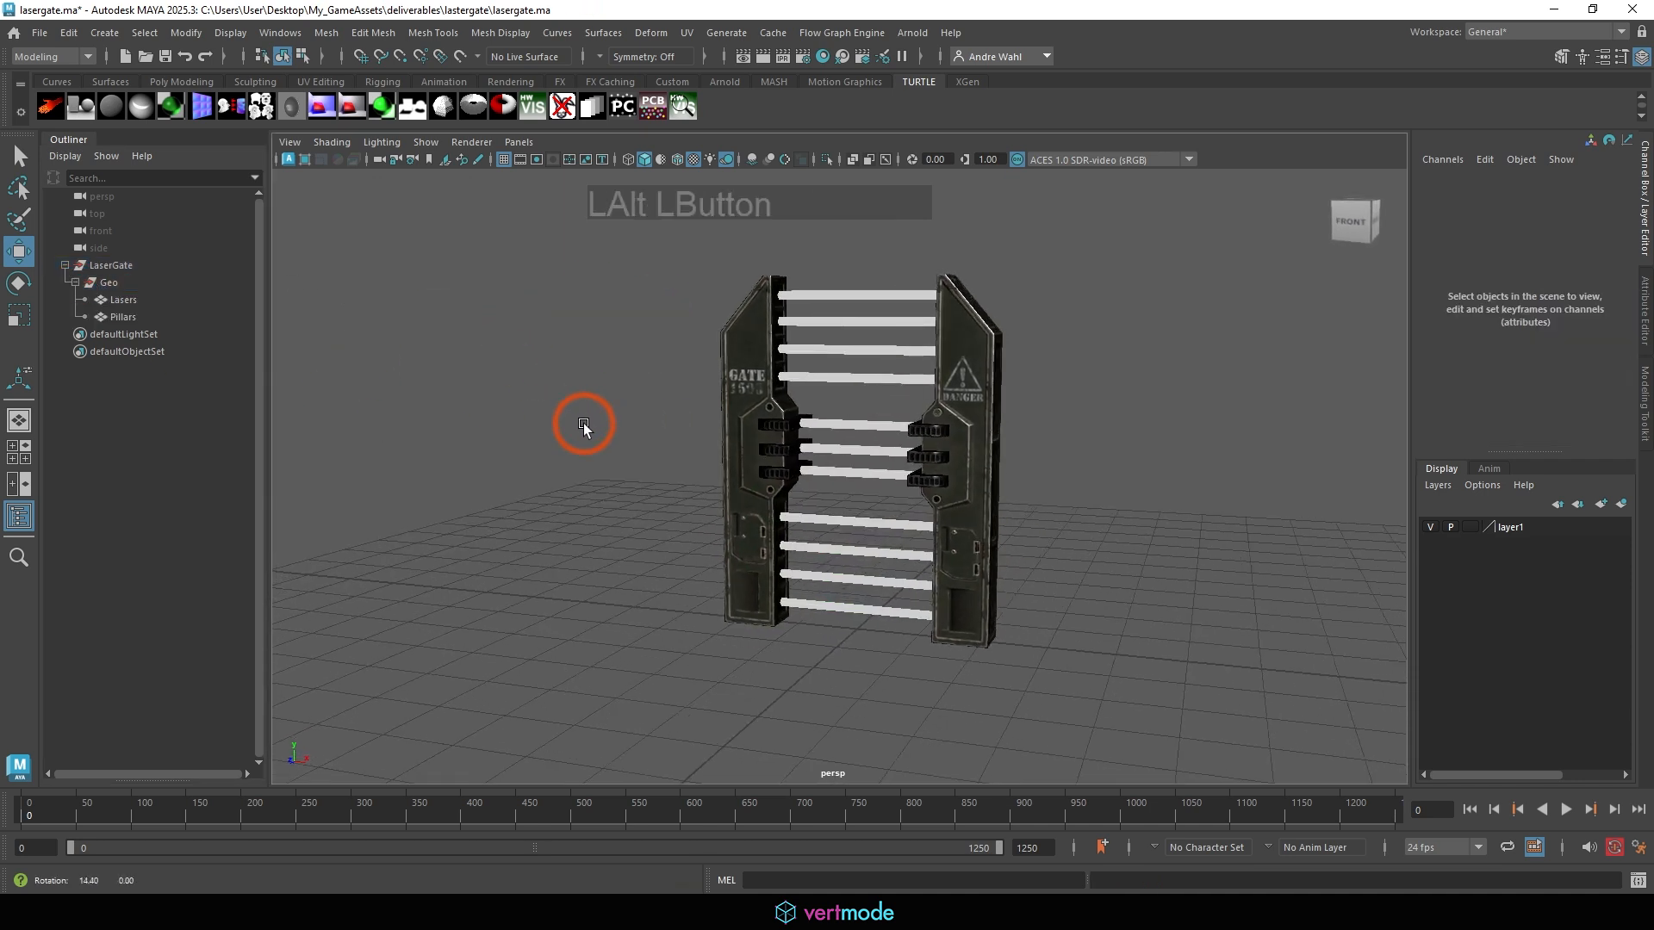
pyautogui.keyDown('alt'); pyautogui.moveTo(580, 425); pyautogui.dragTo(576, 458, button='middle'); pyautogui.keyUp('alt')
pyautogui.keyDown('alt'); pyautogui.moveTo(576, 457); pyautogui.dragTo(702, 480, button='right'); pyautogui.keyUp('alt')
pyautogui.keyDown('alt'); pyautogui.moveTo(702, 478); pyautogui.dragTo(732, 499, button='middle'); pyautogui.keyUp('alt')
pyautogui.keyDown('alt'); pyautogui.moveTo(731, 499); pyautogui.dragTo(594, 449, button='right'); pyautogui.keyUp('alt')
pyautogui.moveTo(594, 449)
pyautogui.keyDown('alt'); pyautogui.mouseDown()
pyautogui.moveTo(674, 438)
pyautogui.moveTo(613, 435)
pyautogui.mouseUp(); pyautogui.keyUp('alt')
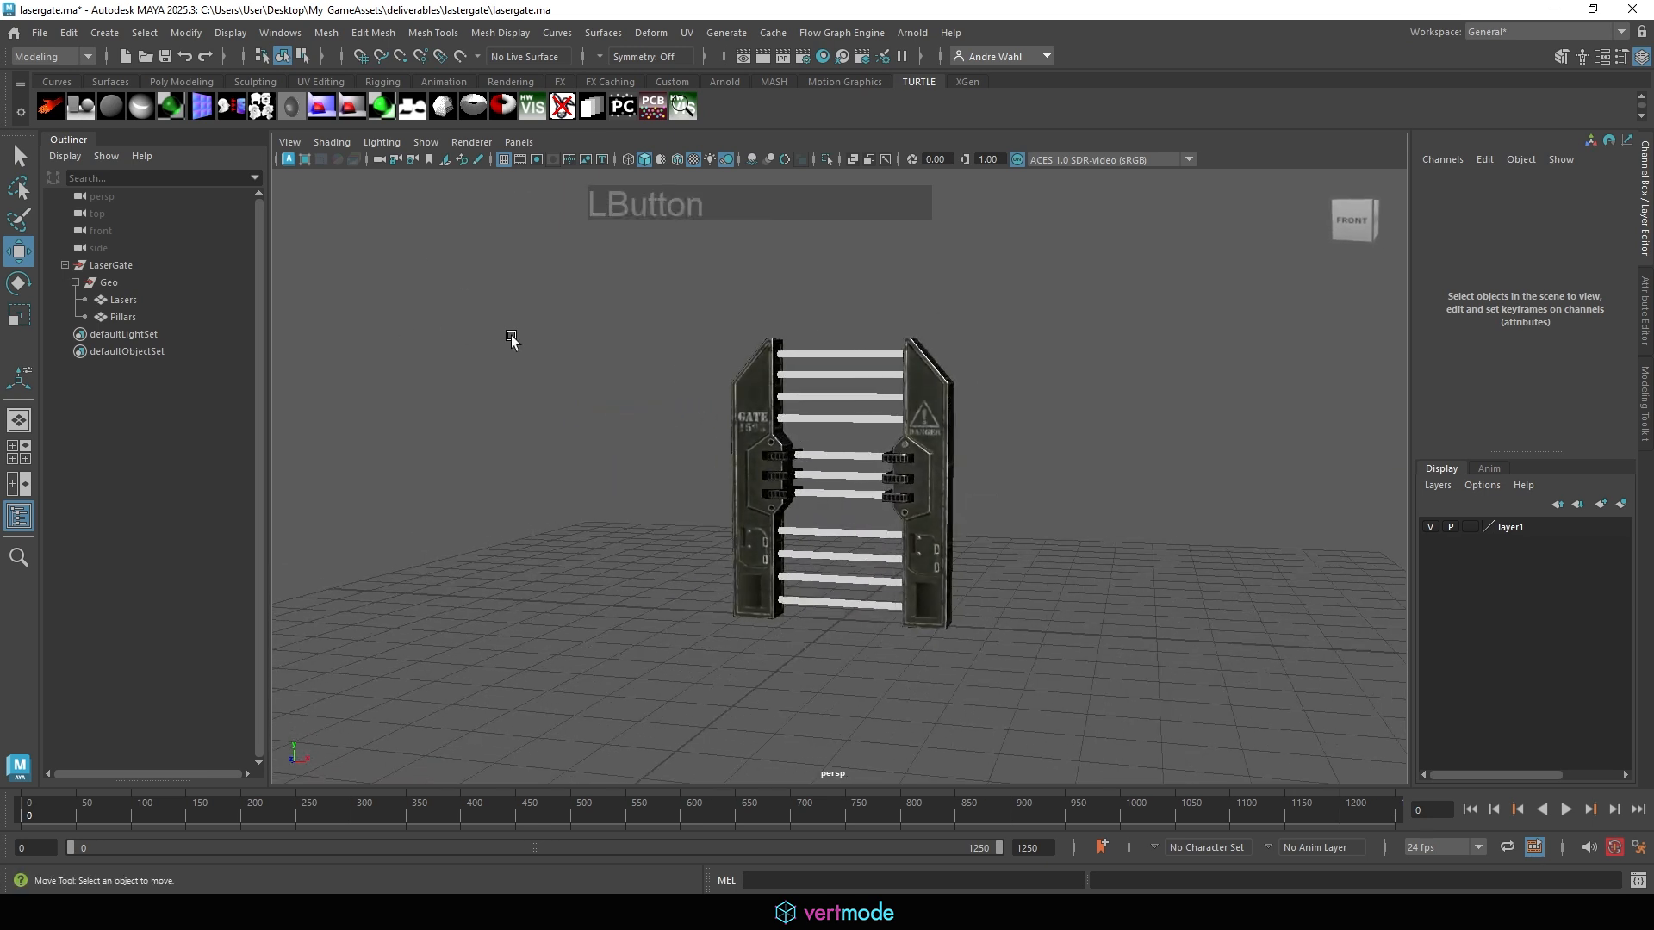
pyautogui.click(39, 33)
pyautogui.click(80, 106)
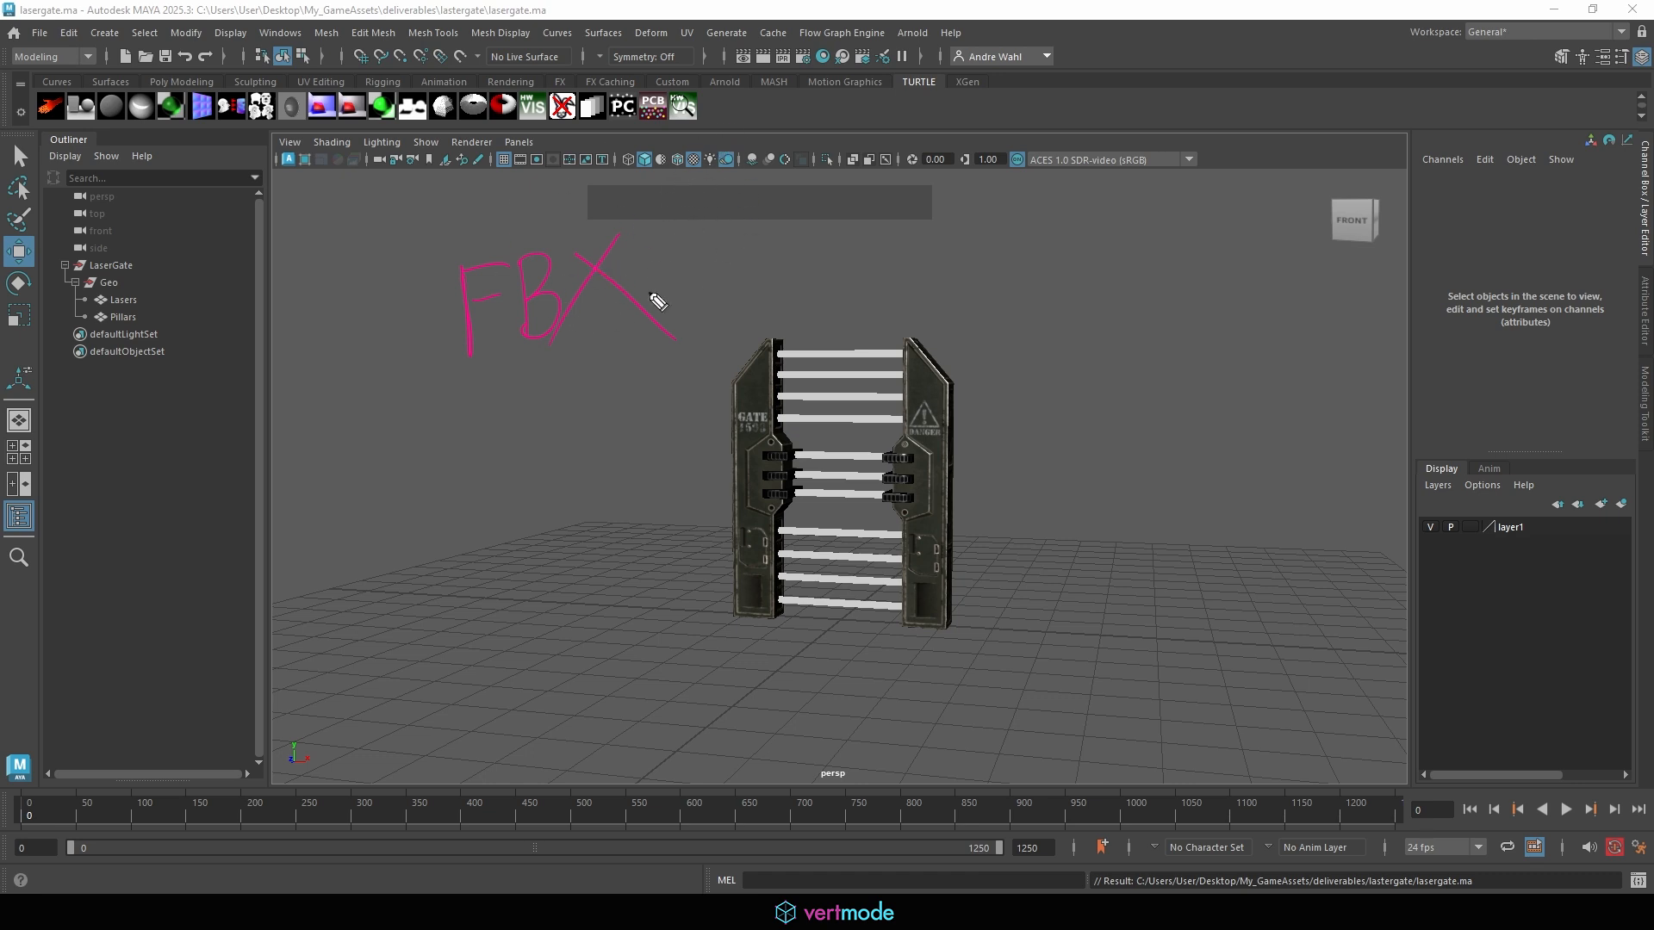
pyautogui.moveTo(431, 369)
pyautogui.mouseDown()
pyautogui.moveTo(665, 348)
pyautogui.moveTo(556, 366)
pyautogui.mouseUp()
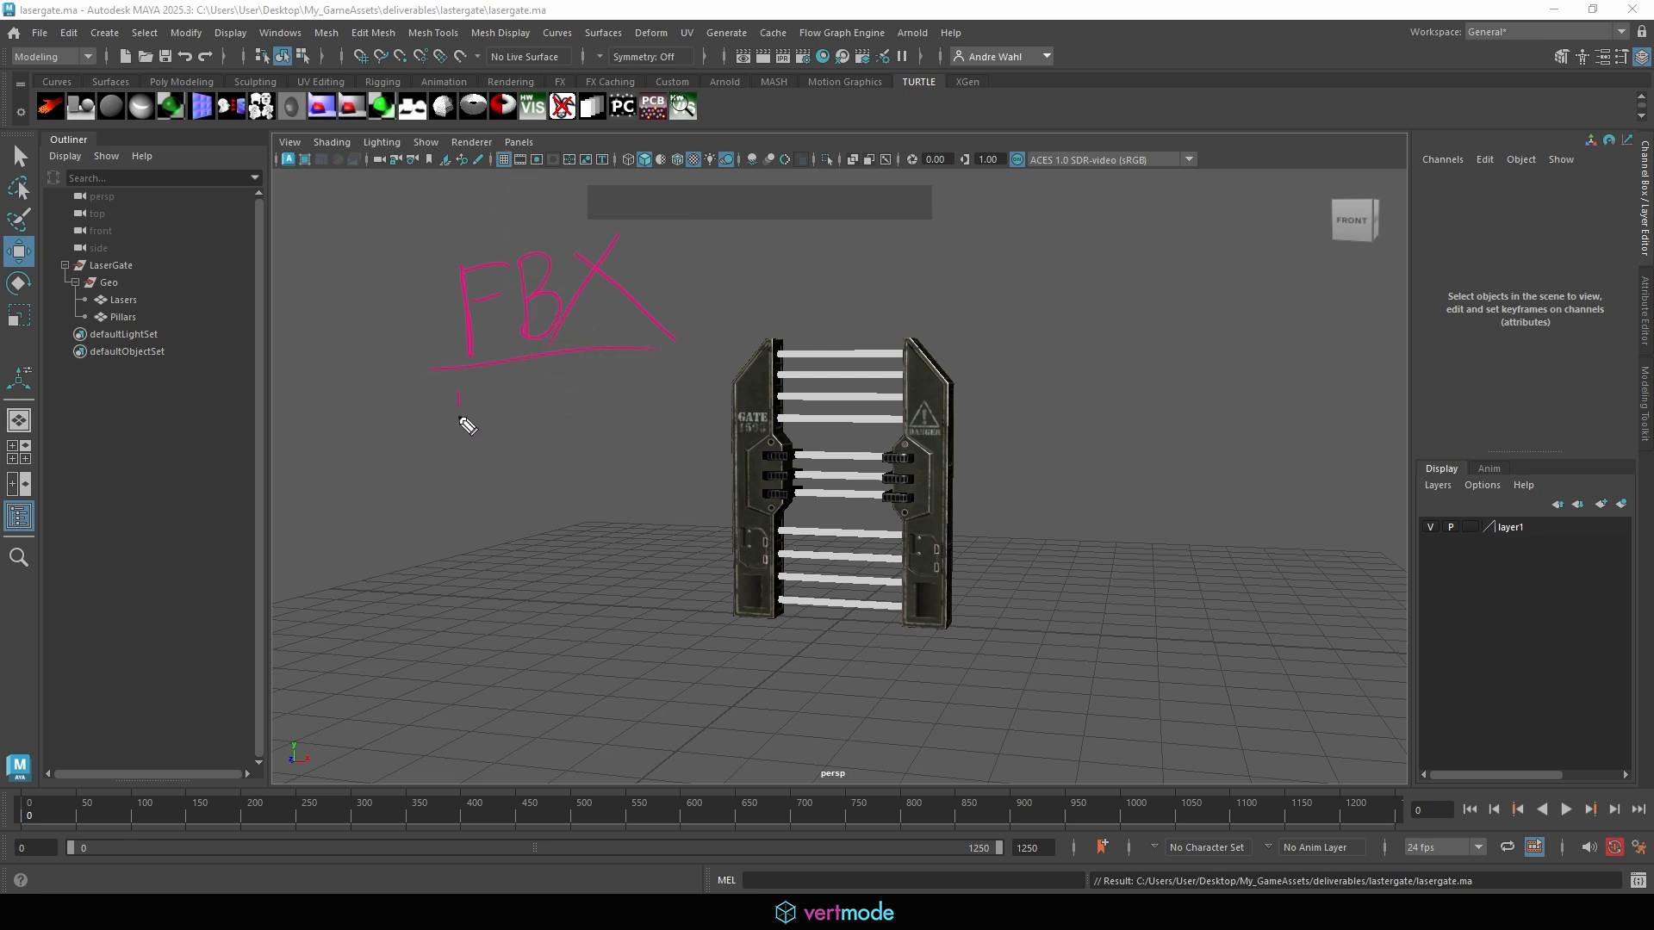
pyautogui.moveTo(457, 393)
pyautogui.mouseDown()
pyautogui.moveTo(505, 379)
pyautogui.moveTo(533, 419)
pyautogui.mouseUp()
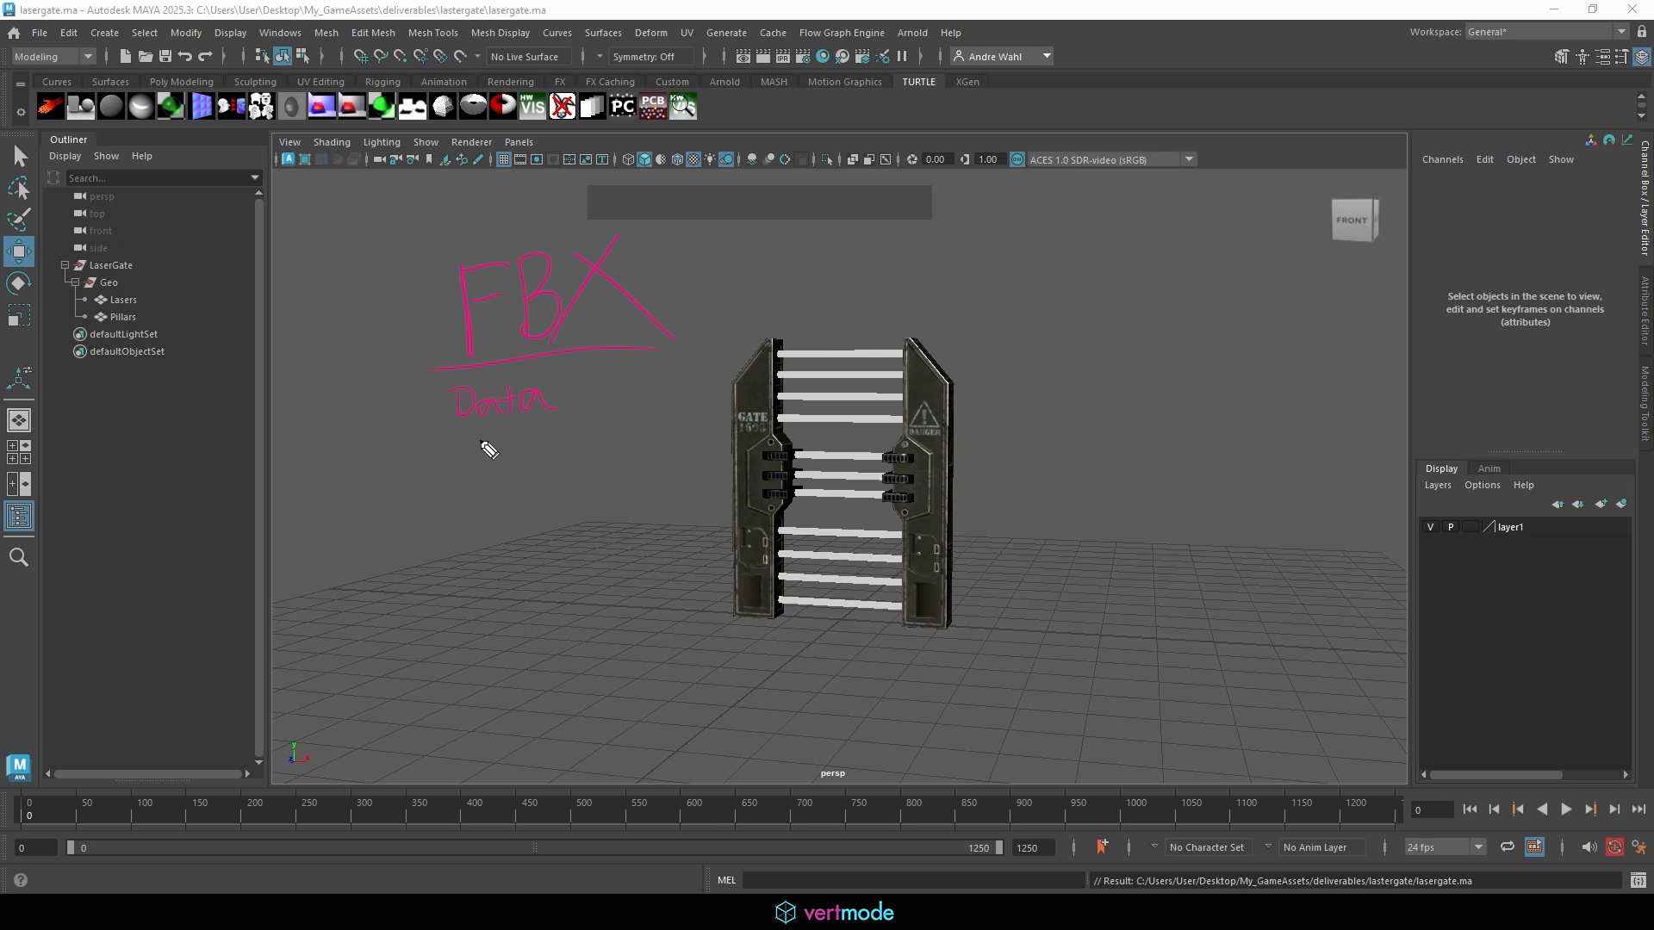
pyautogui.moveTo(483, 447); pyautogui.dragTo(523, 459)
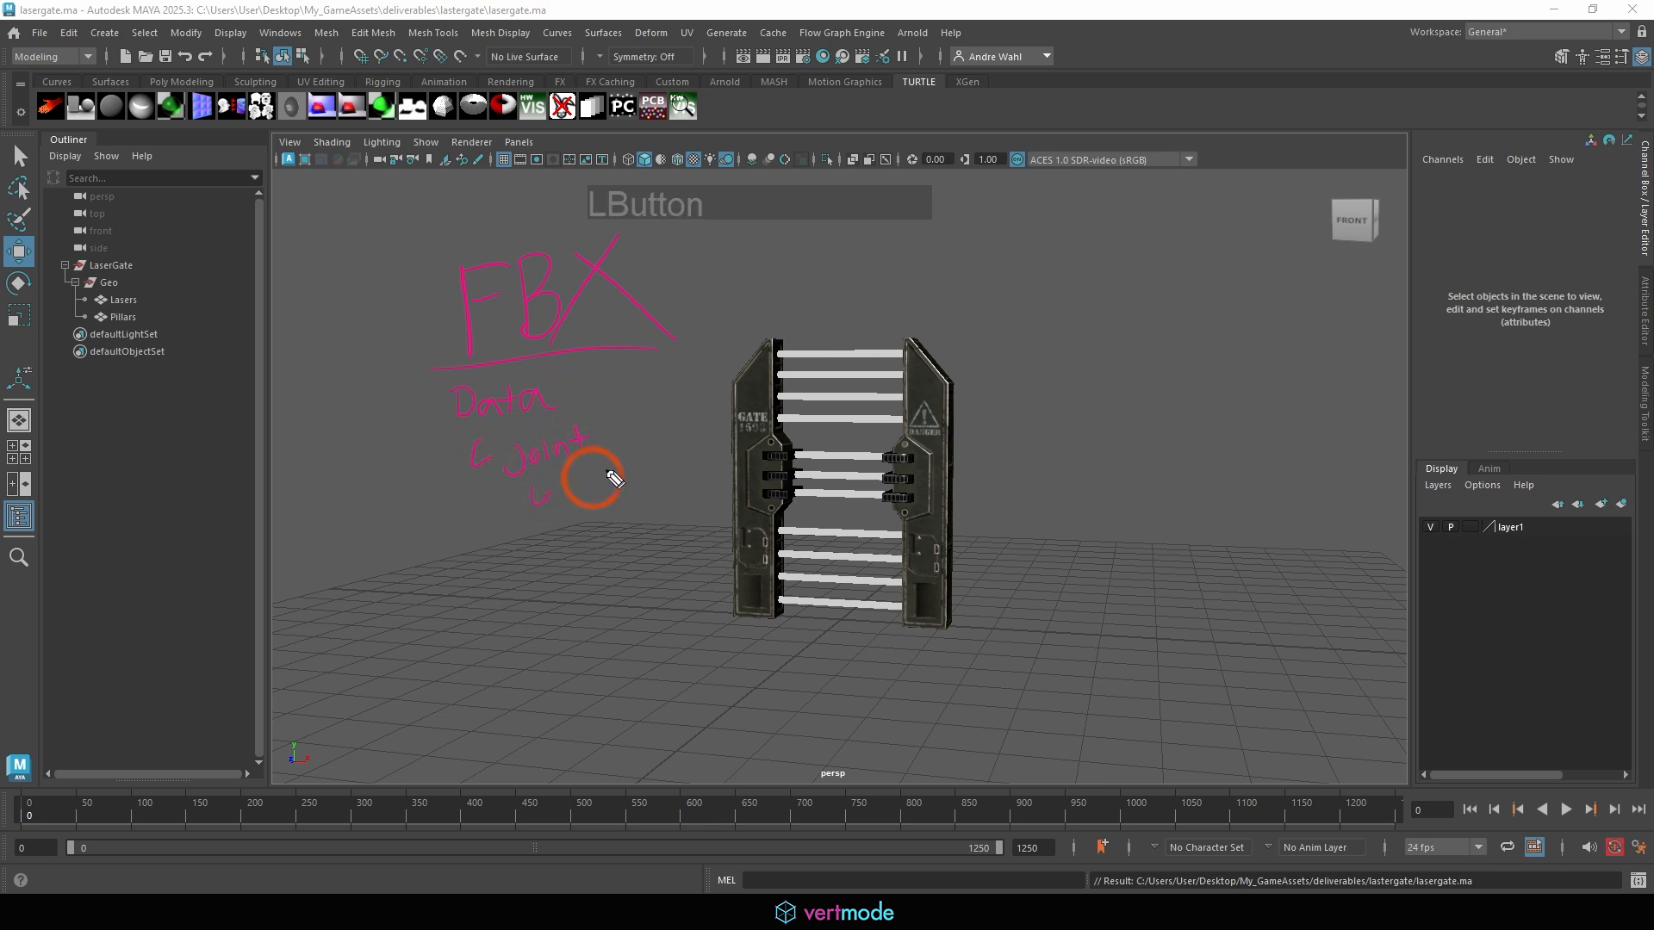
pyautogui.moveTo(583, 491)
pyautogui.mouseDown()
pyautogui.moveTo(583, 472)
pyautogui.moveTo(673, 477)
pyautogui.mouseUp()
pyautogui.moveTo(675, 446); pyautogui.dragTo(679, 457)
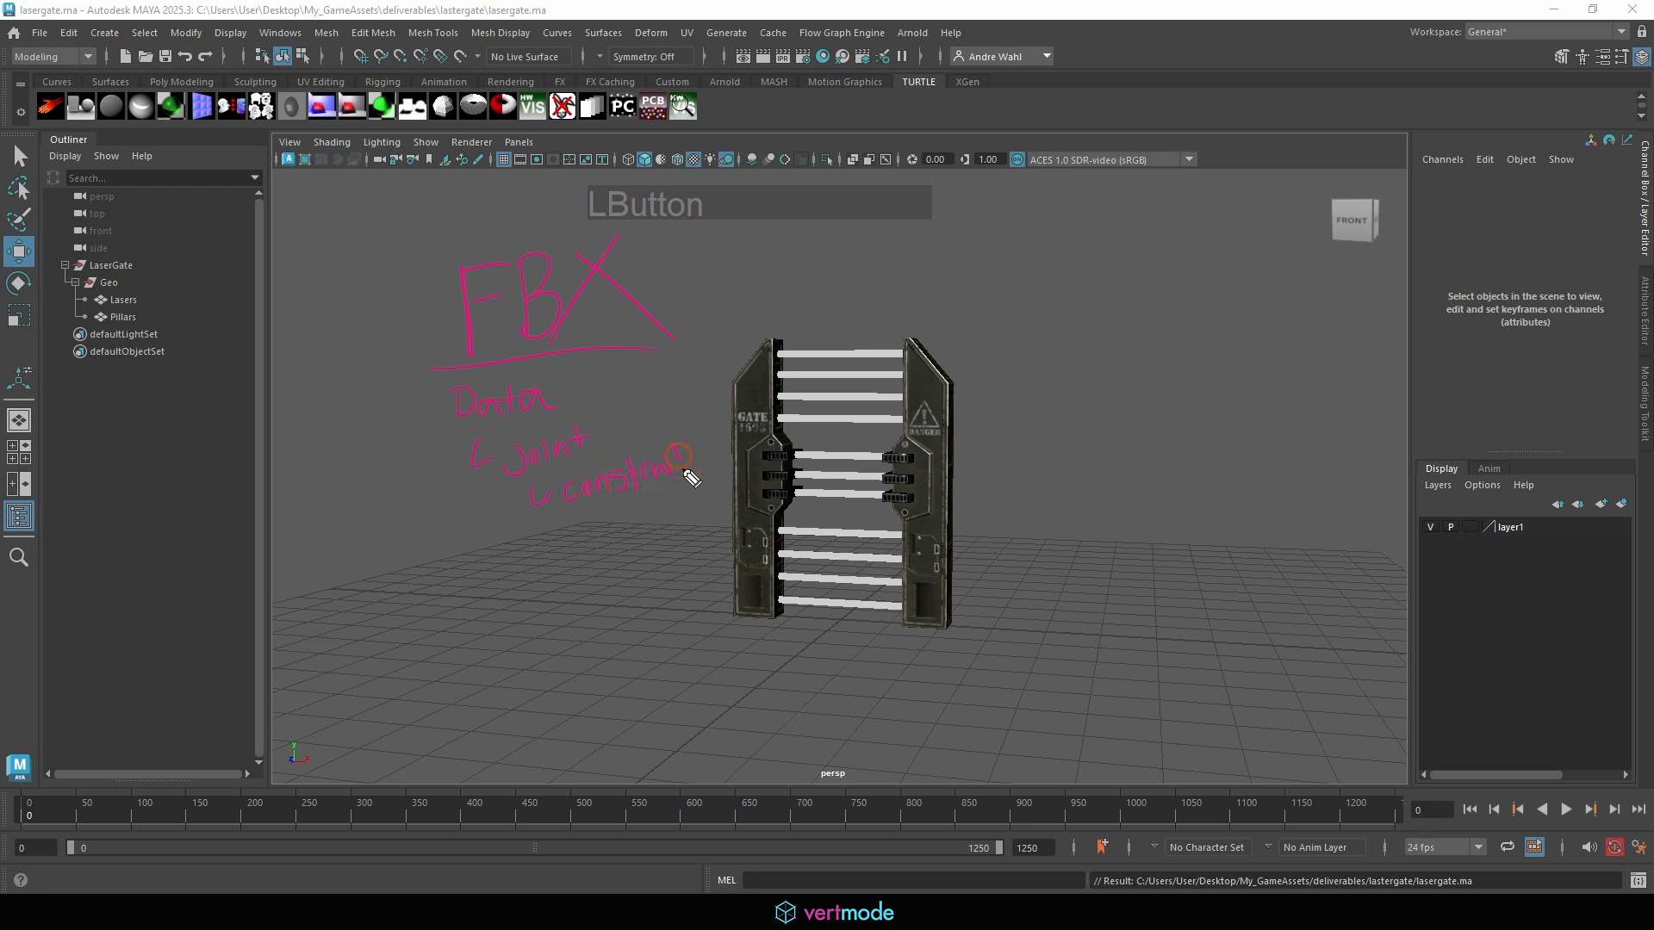
pyautogui.moveTo(564, 500); pyautogui.dragTo(686, 460)
pyautogui.moveTo(561, 534); pyautogui.dragTo(720, 478)
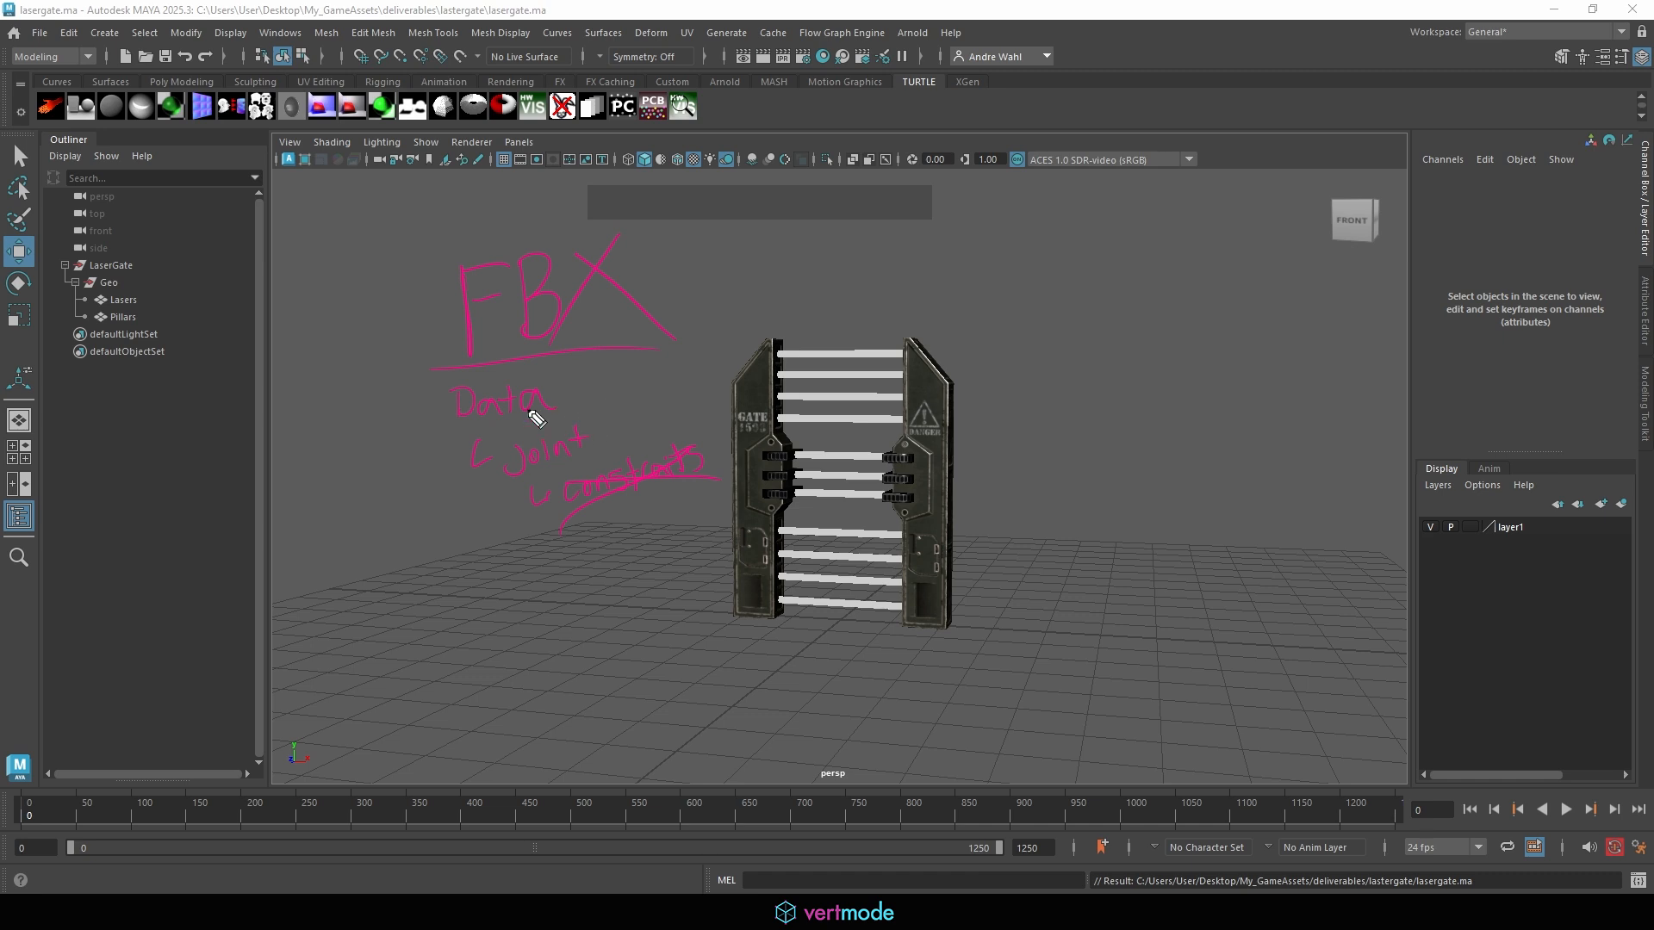
pyautogui.click(617, 405)
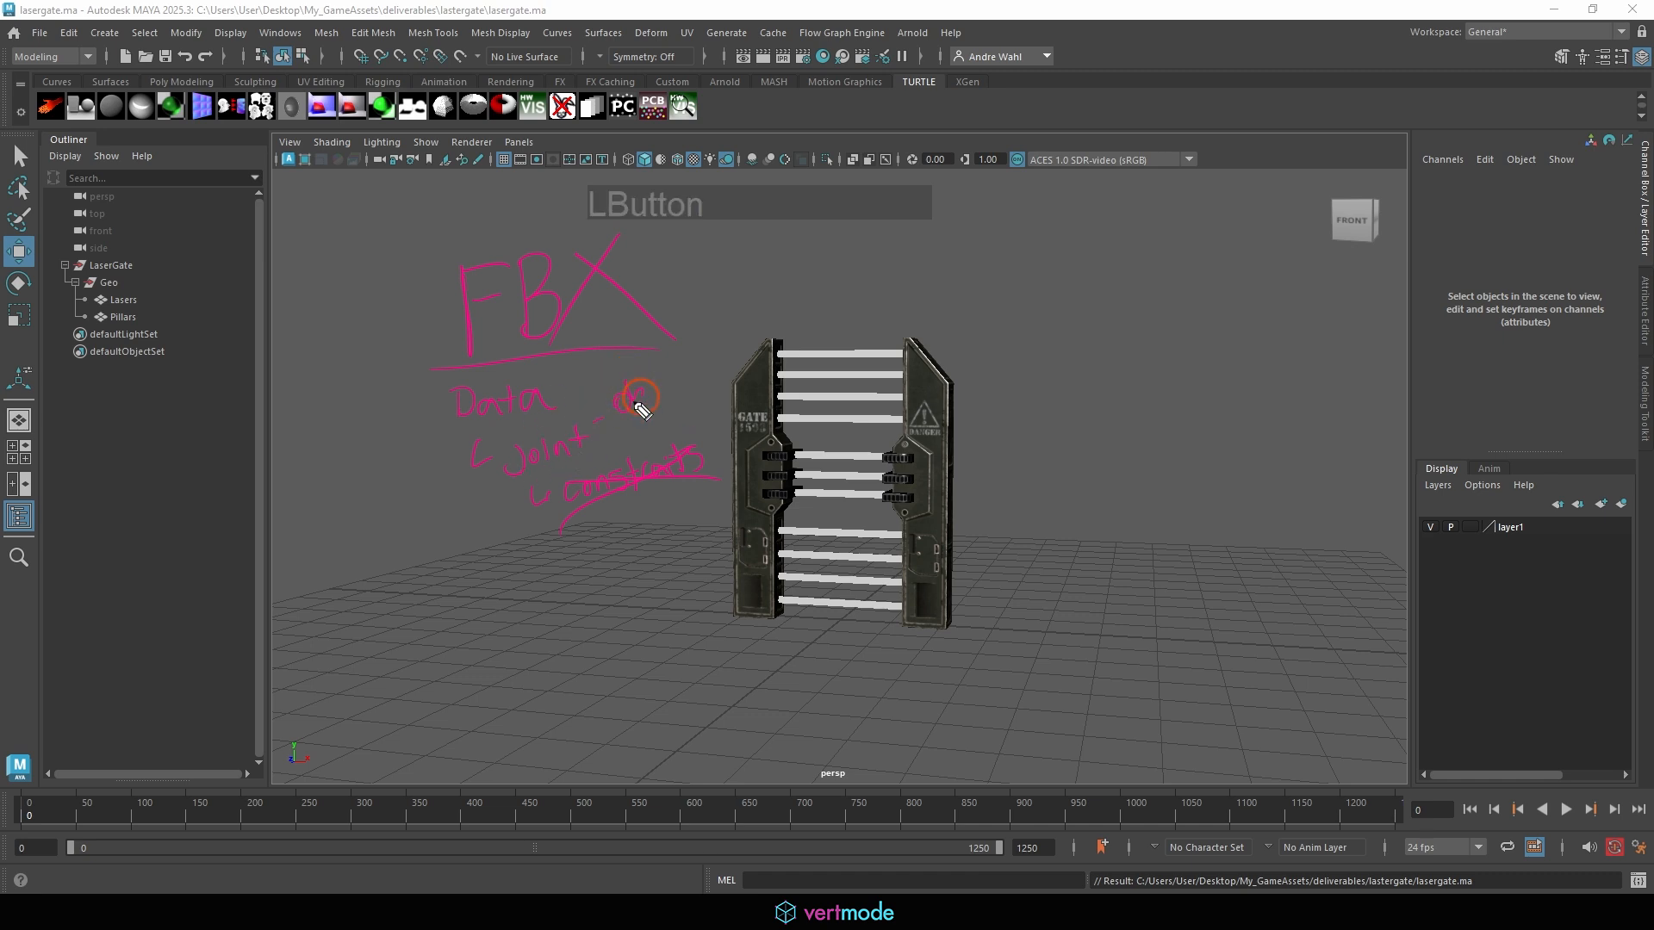
pyautogui.moveTo(639, 405); pyautogui.dragTo(798, 320)
pyautogui.moveTo(796, 298); pyautogui.dragTo(813, 308)
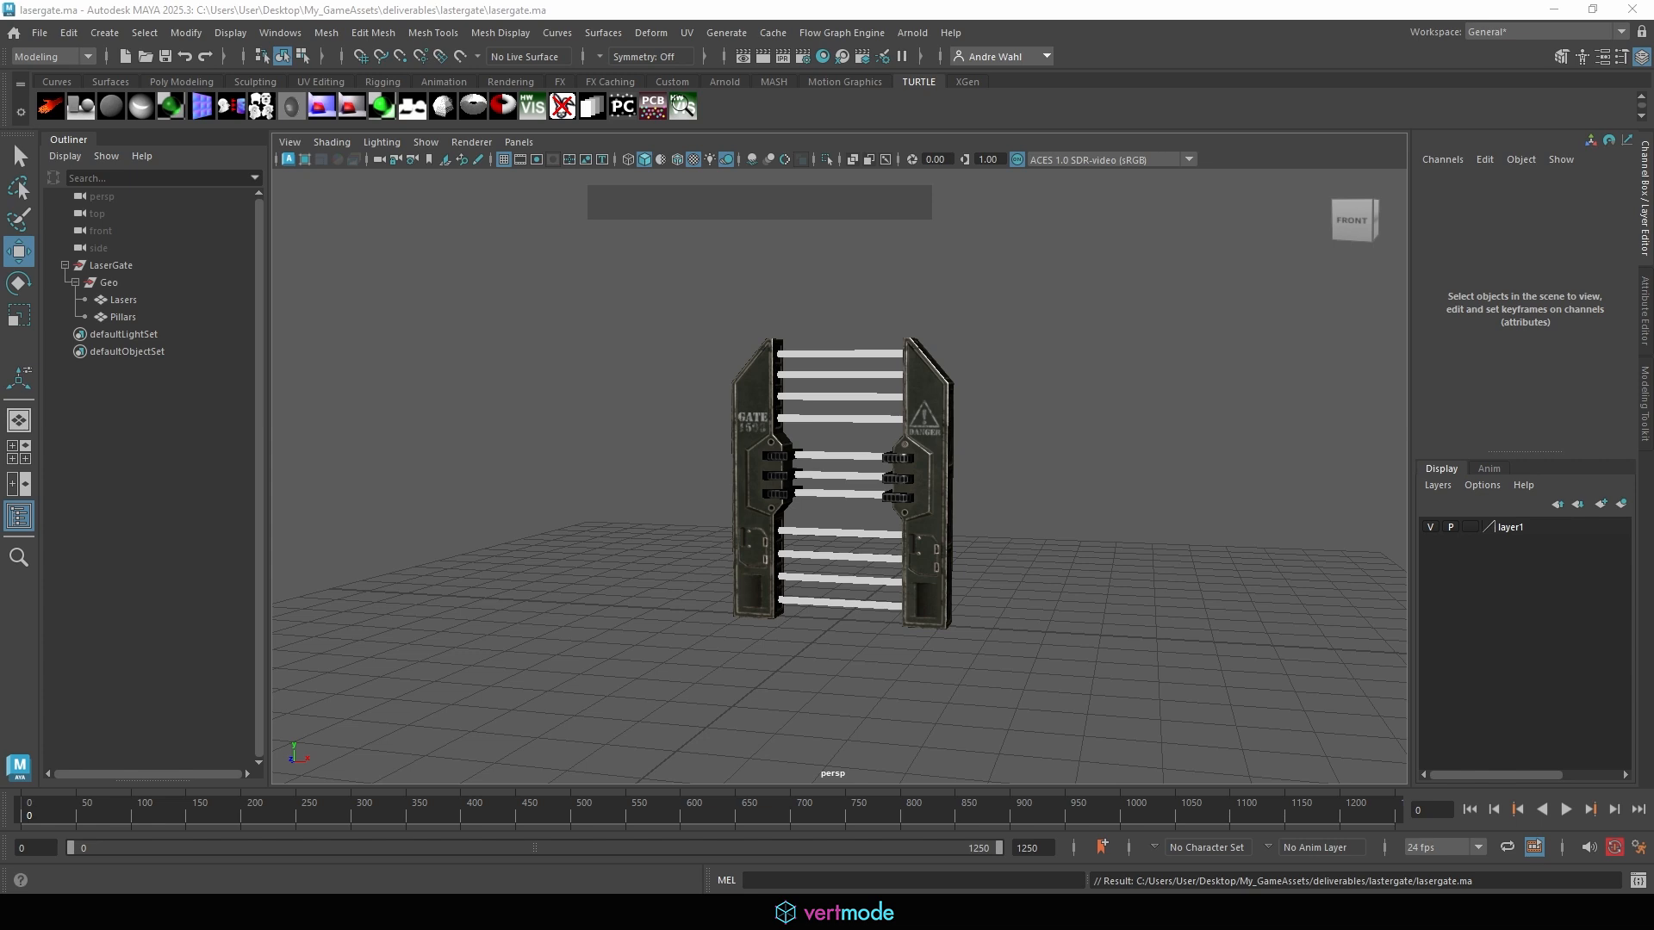
# Open the Game Exporter, widen its window and place it over the viewport.
pyautogui.click(40, 34)
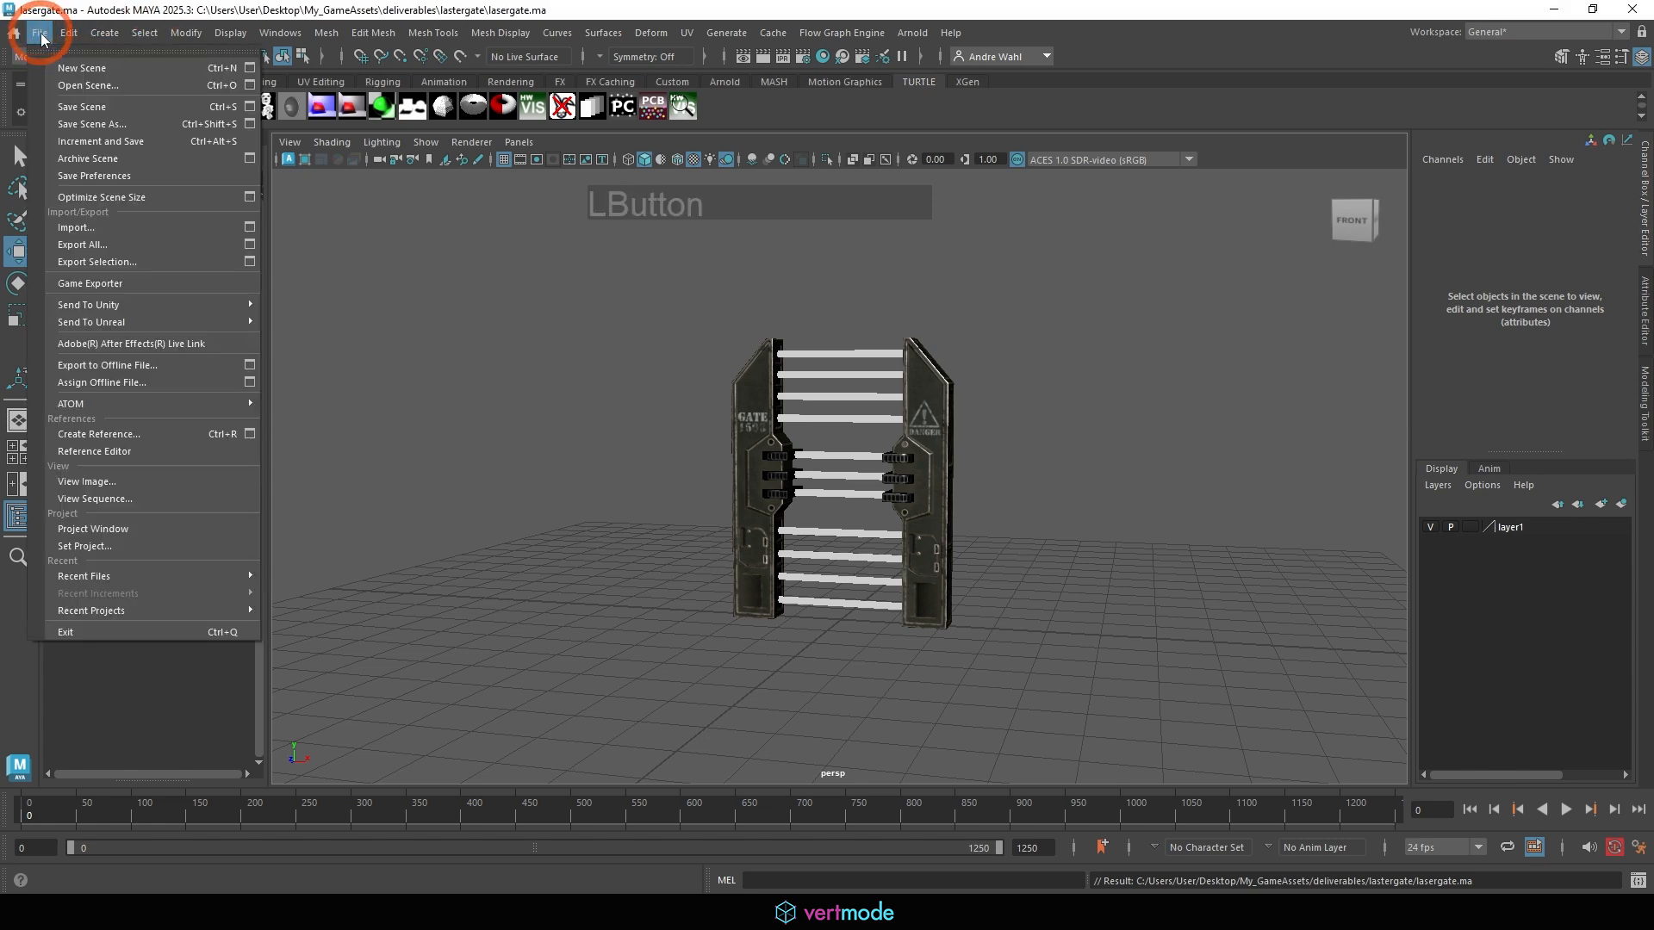
pyautogui.click(152, 285)
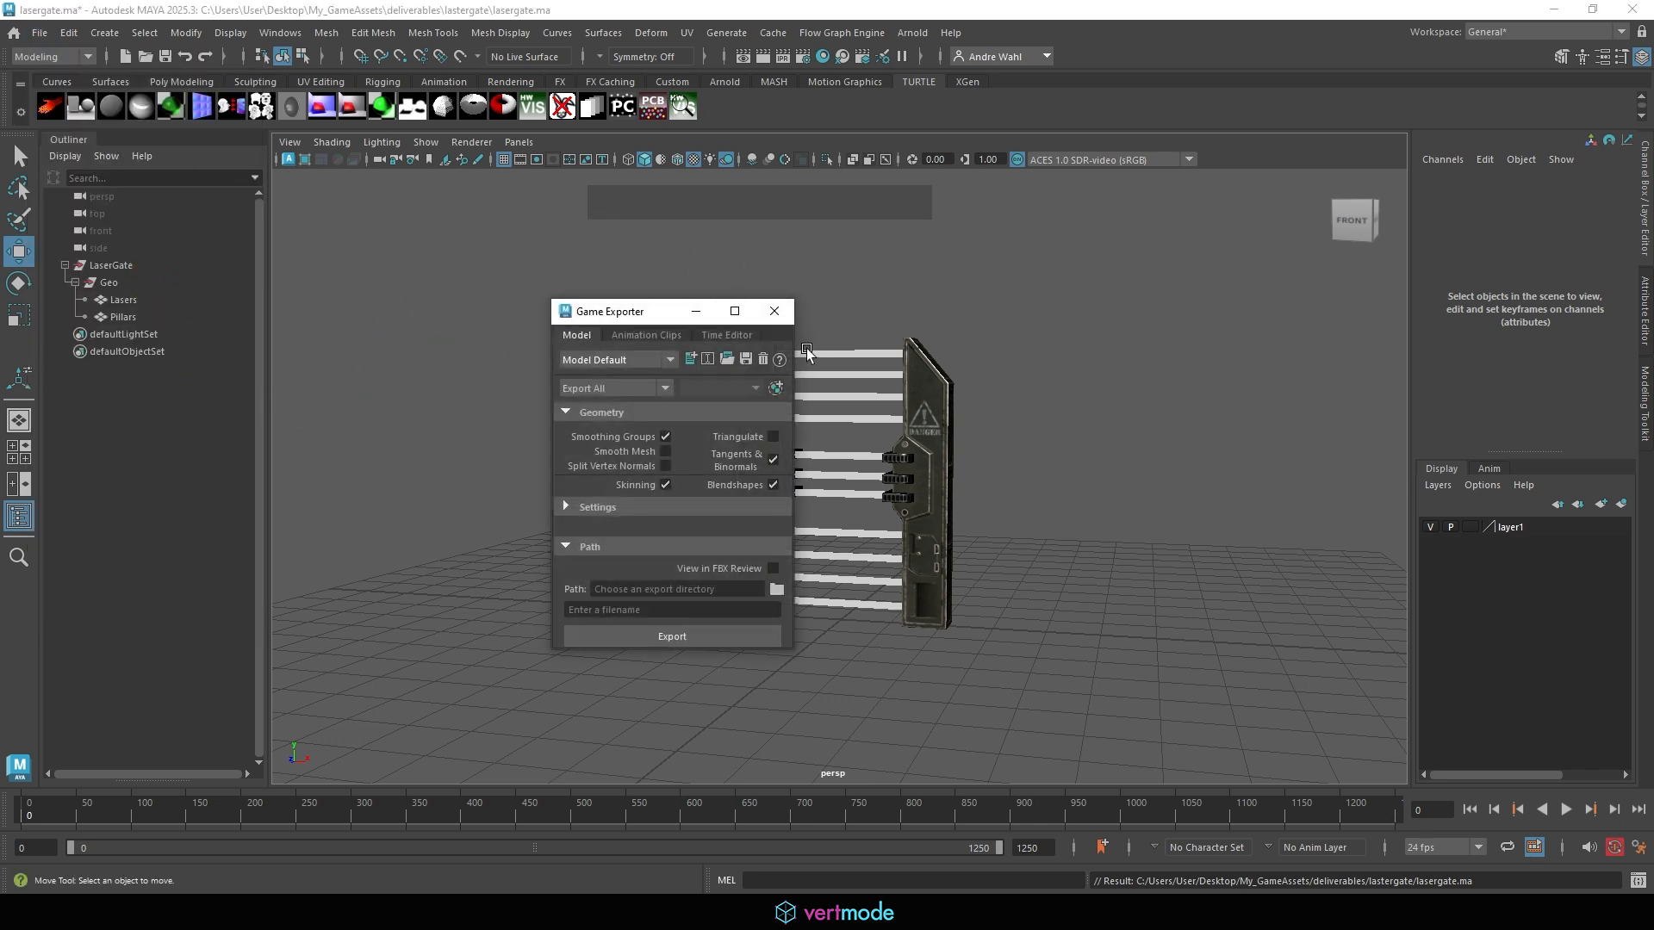
pyautogui.moveTo(794, 343); pyautogui.dragTo(1077, 343)
pyautogui.moveTo(676, 309); pyautogui.dragTo(387, 176)
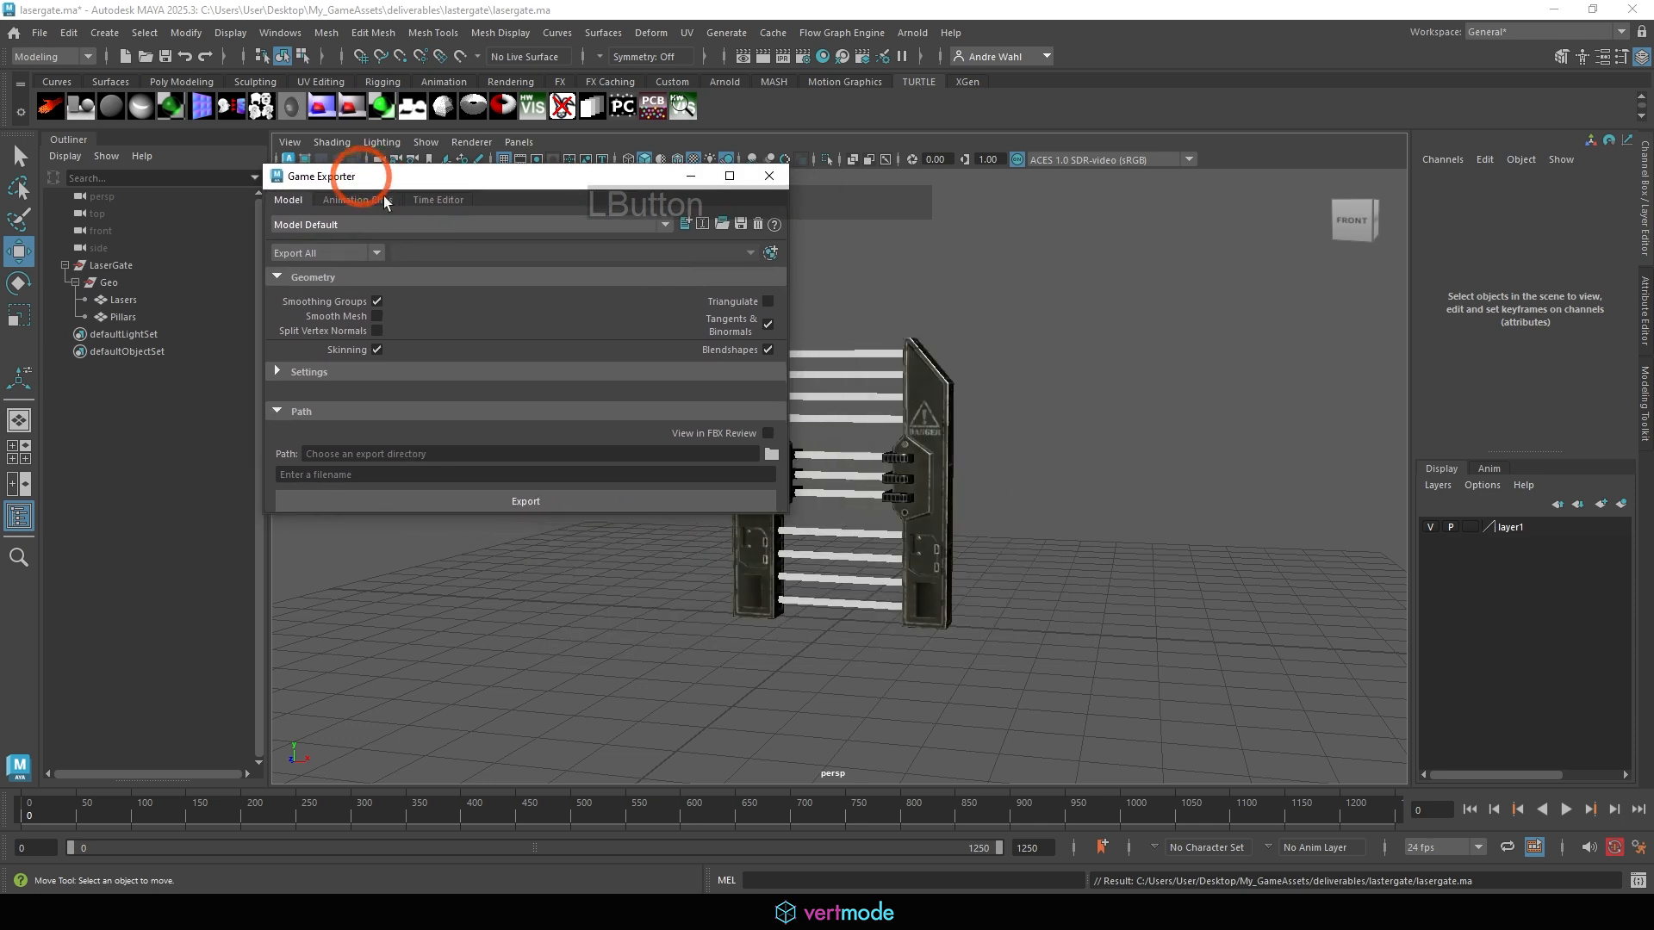
pyautogui.moveTo(491, 180); pyautogui.dragTo(527, 277)
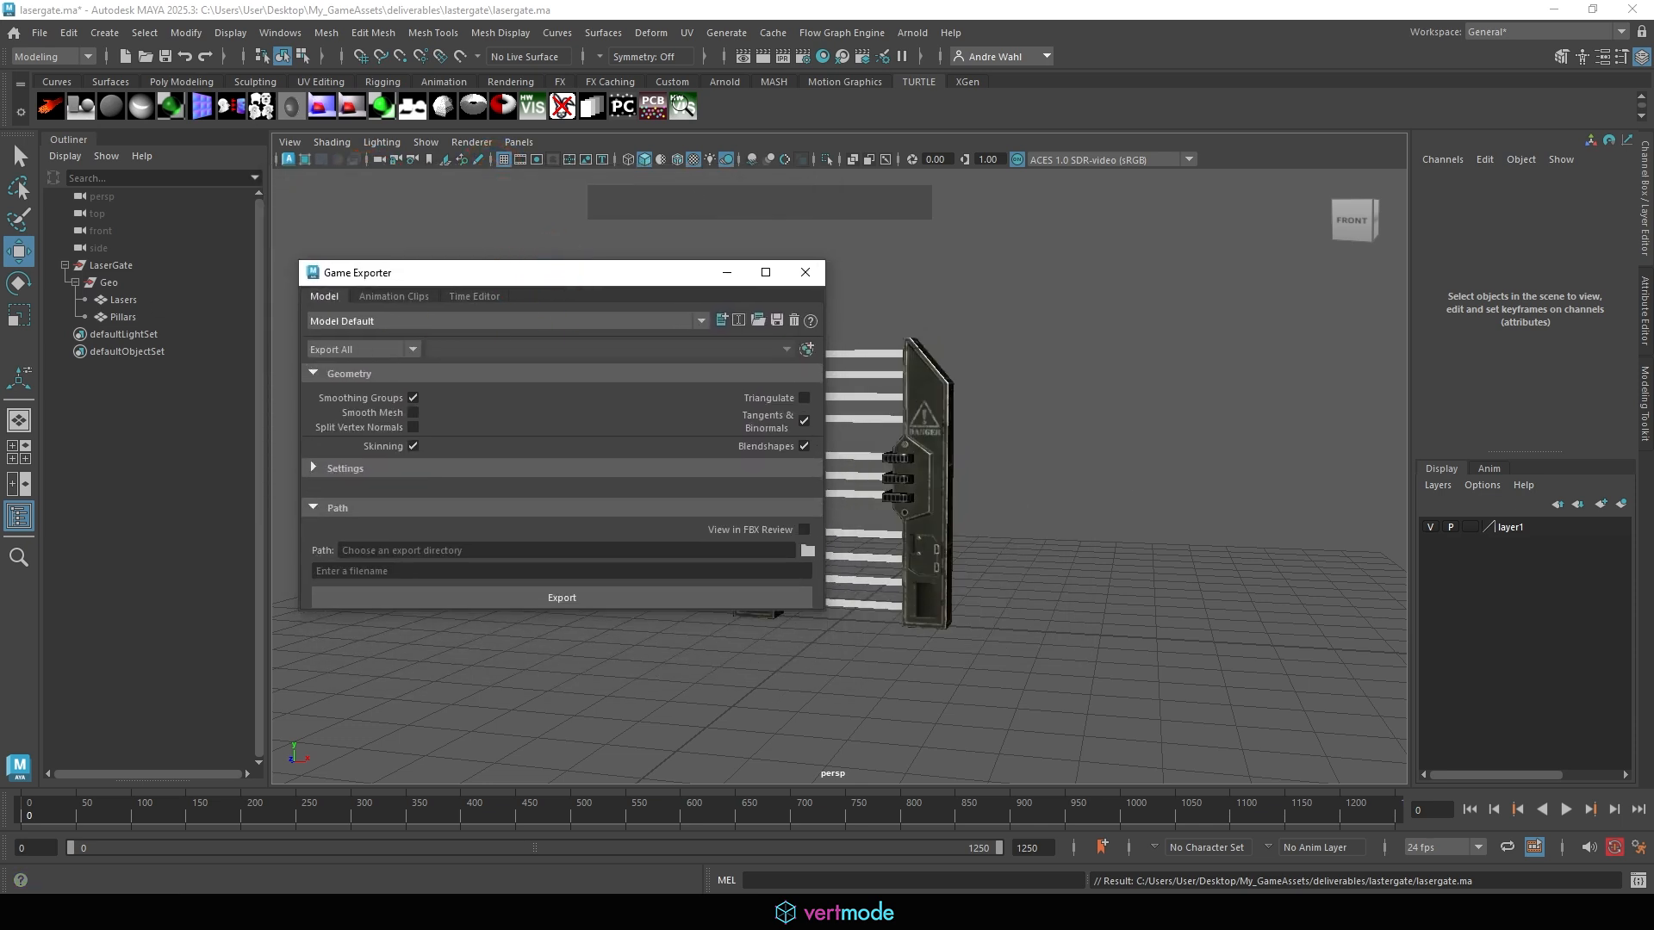
pyautogui.click(807, 551)
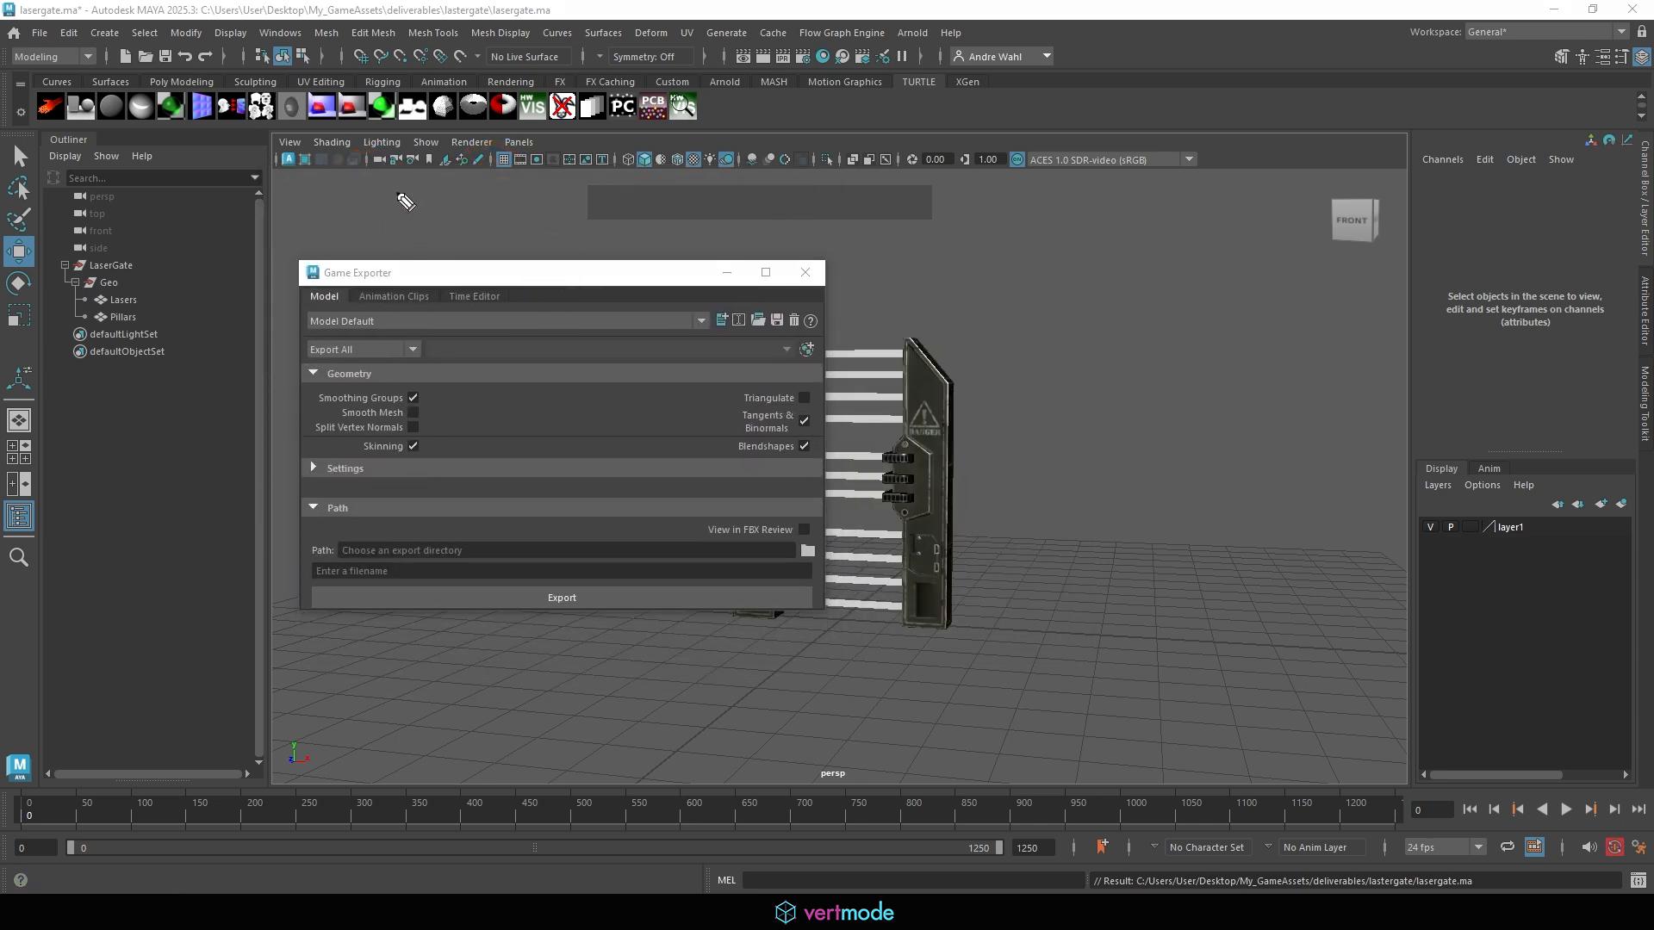
pyautogui.moveTo(328, 302)
pyautogui.mouseDown()
pyautogui.moveTo(318, 289)
pyautogui.moveTo(342, 302)
pyautogui.moveTo(301, 243)
pyautogui.moveTo(301, 264)
pyautogui.moveTo(346, 293)
pyautogui.moveTo(462, 304)
pyautogui.mouseUp()
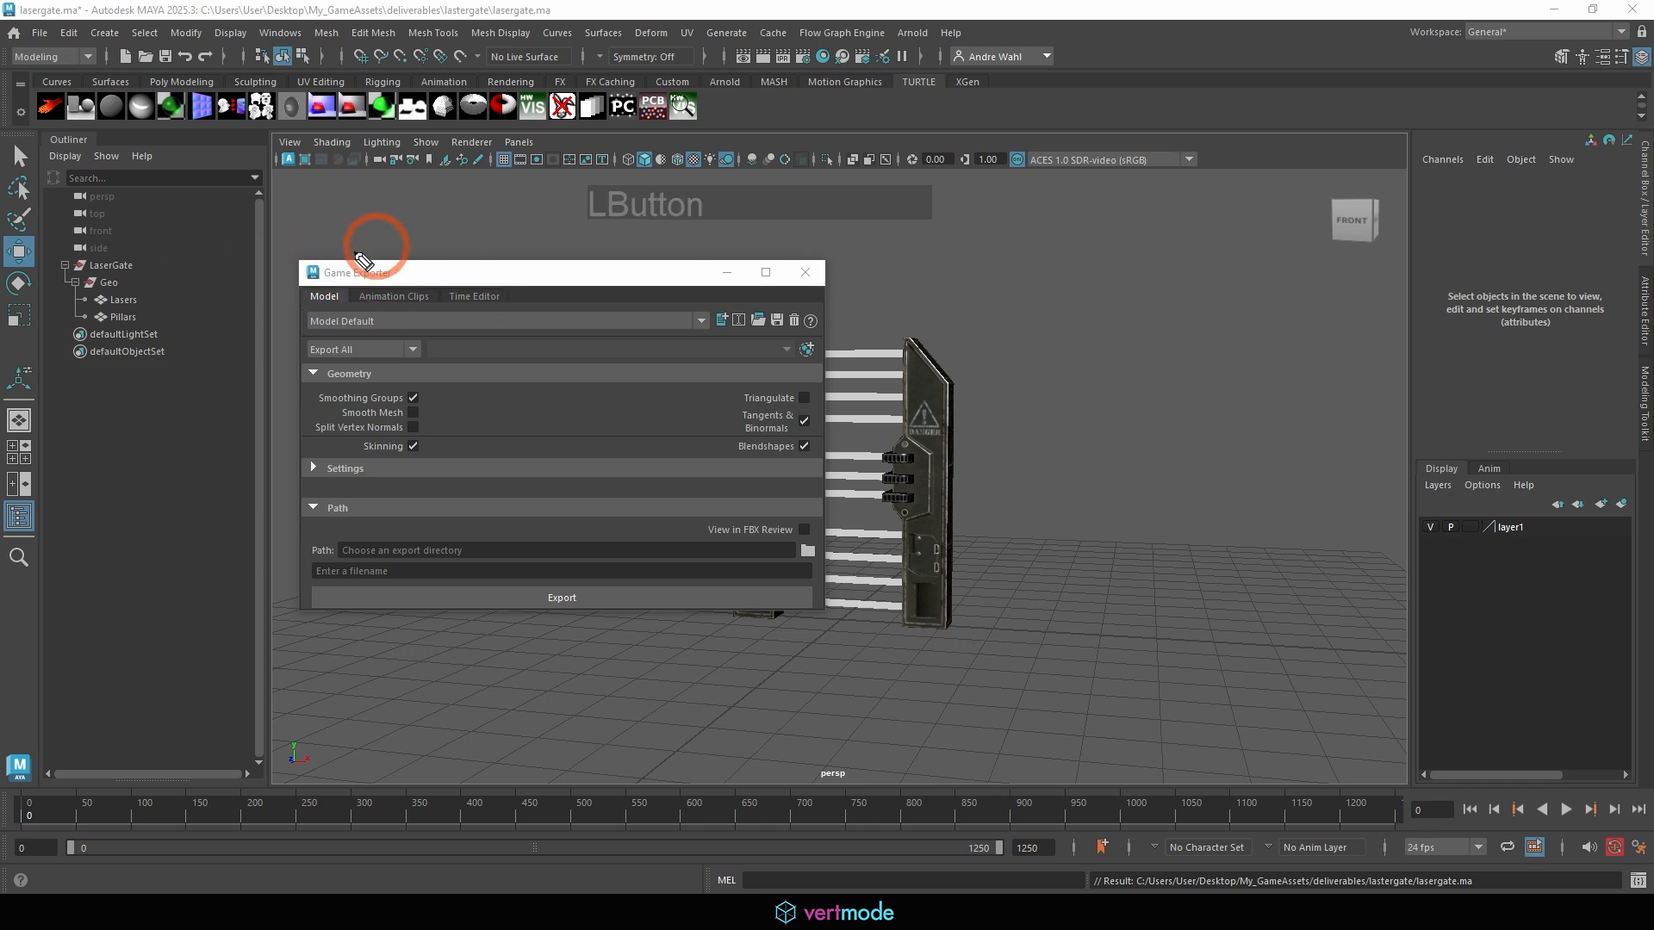
pyautogui.moveTo(303, 284); pyautogui.dragTo(315, 268)
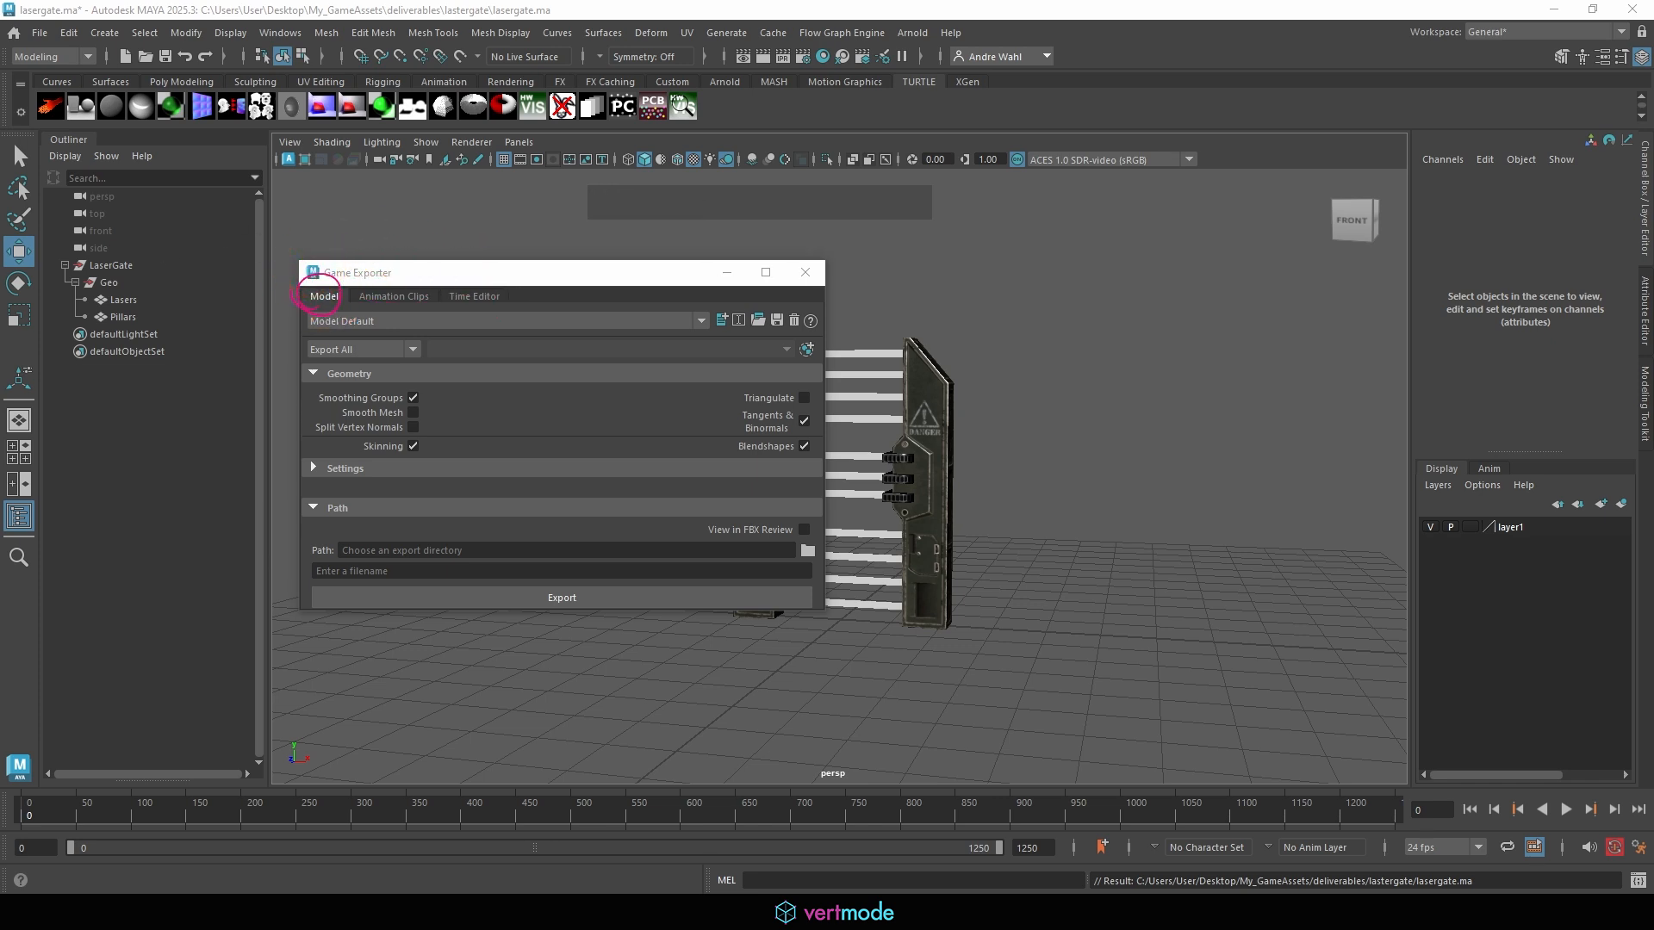
pyautogui.click(324, 295)
pyautogui.moveTo(297, 343)
pyautogui.mouseDown()
pyautogui.moveTo(425, 339)
pyautogui.moveTo(379, 369)
pyautogui.mouseUp()
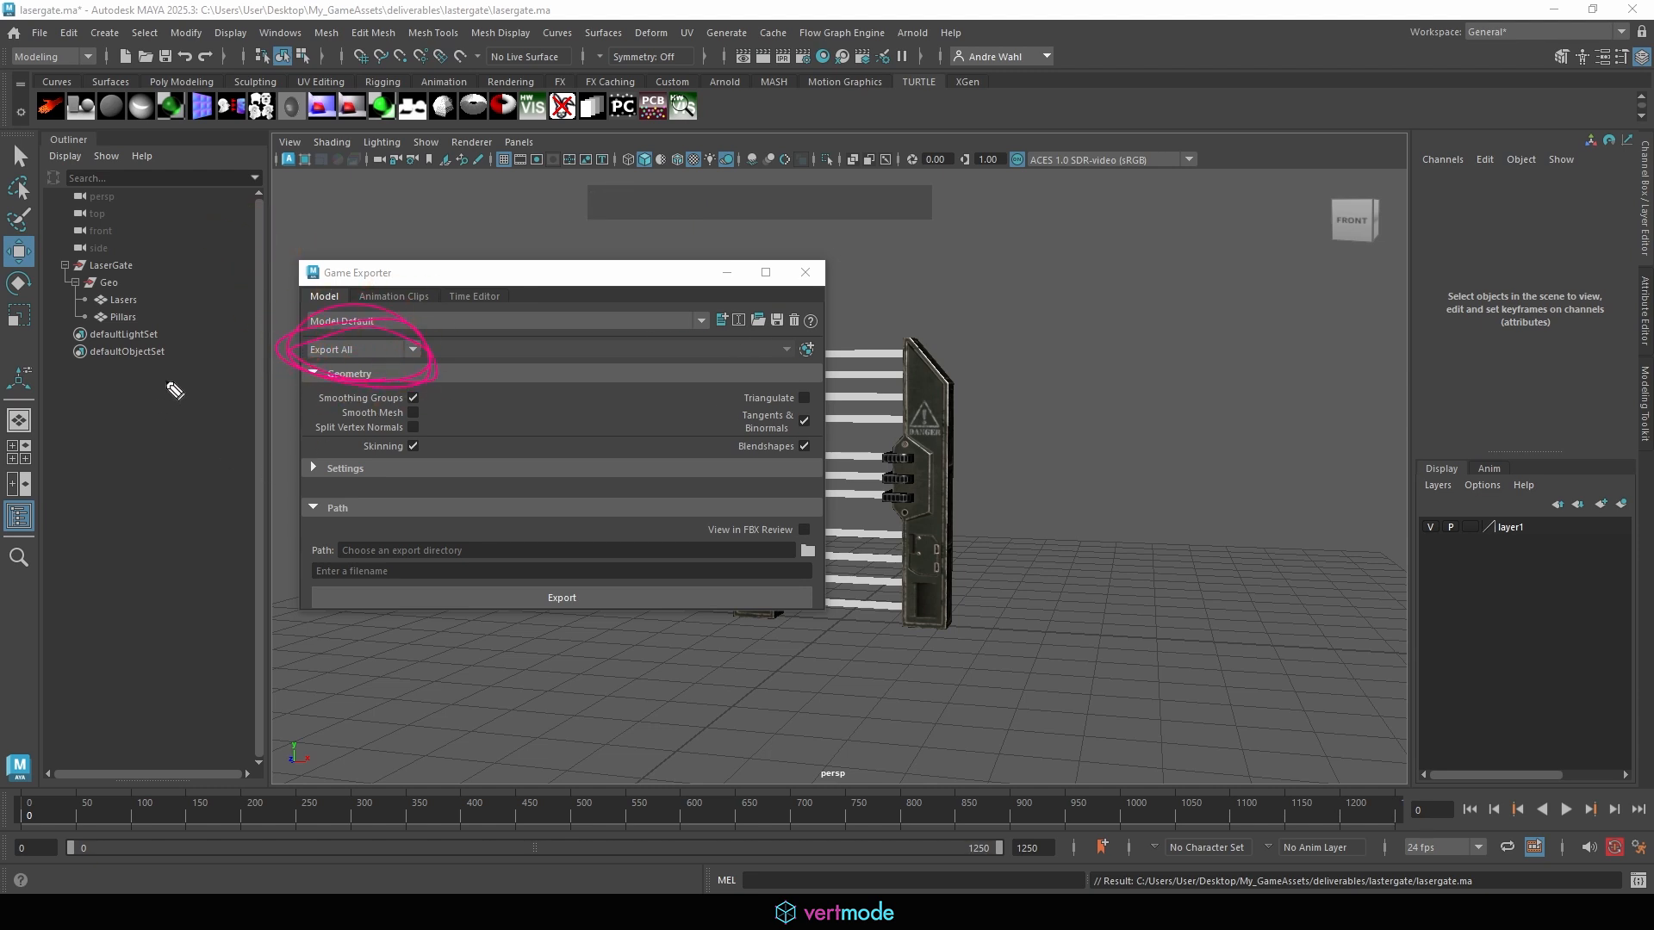
pyautogui.moveTo(136, 411)
pyautogui.mouseDown()
pyautogui.moveTo(254, 274)
pyautogui.moveTo(134, 445)
pyautogui.moveTo(17, 250)
pyautogui.mouseUp()
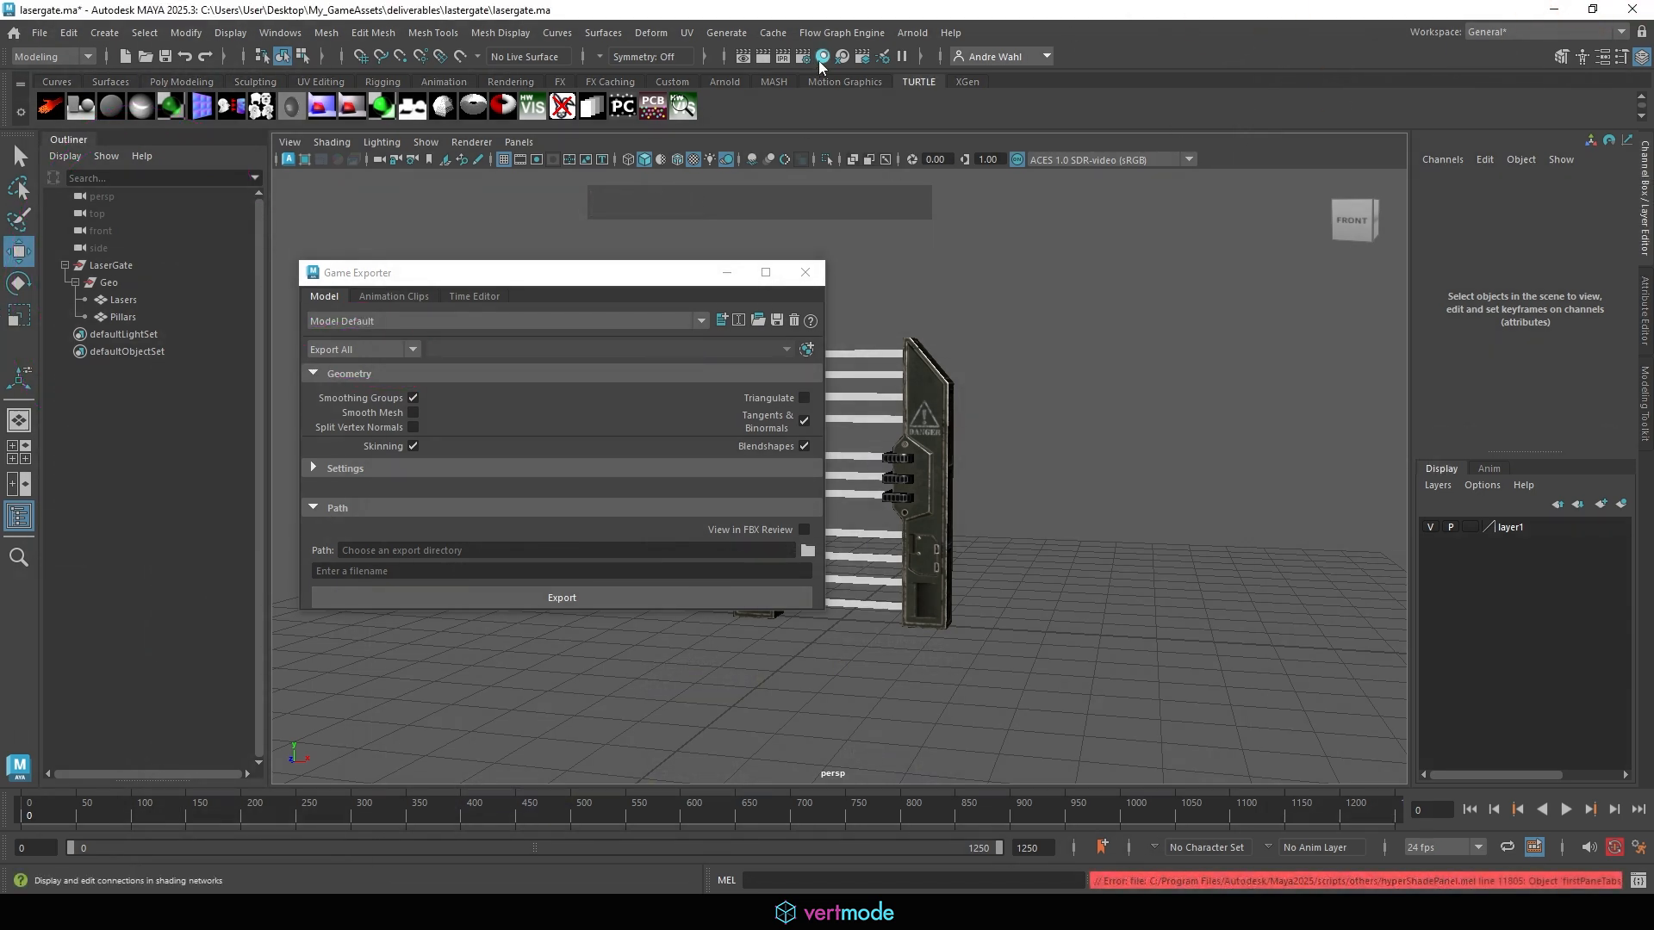
# Open the Hypershade and arrange it as a floating window beside the Game Exporter so the scene's material swatches can be examined.
pyautogui.click(822, 56)
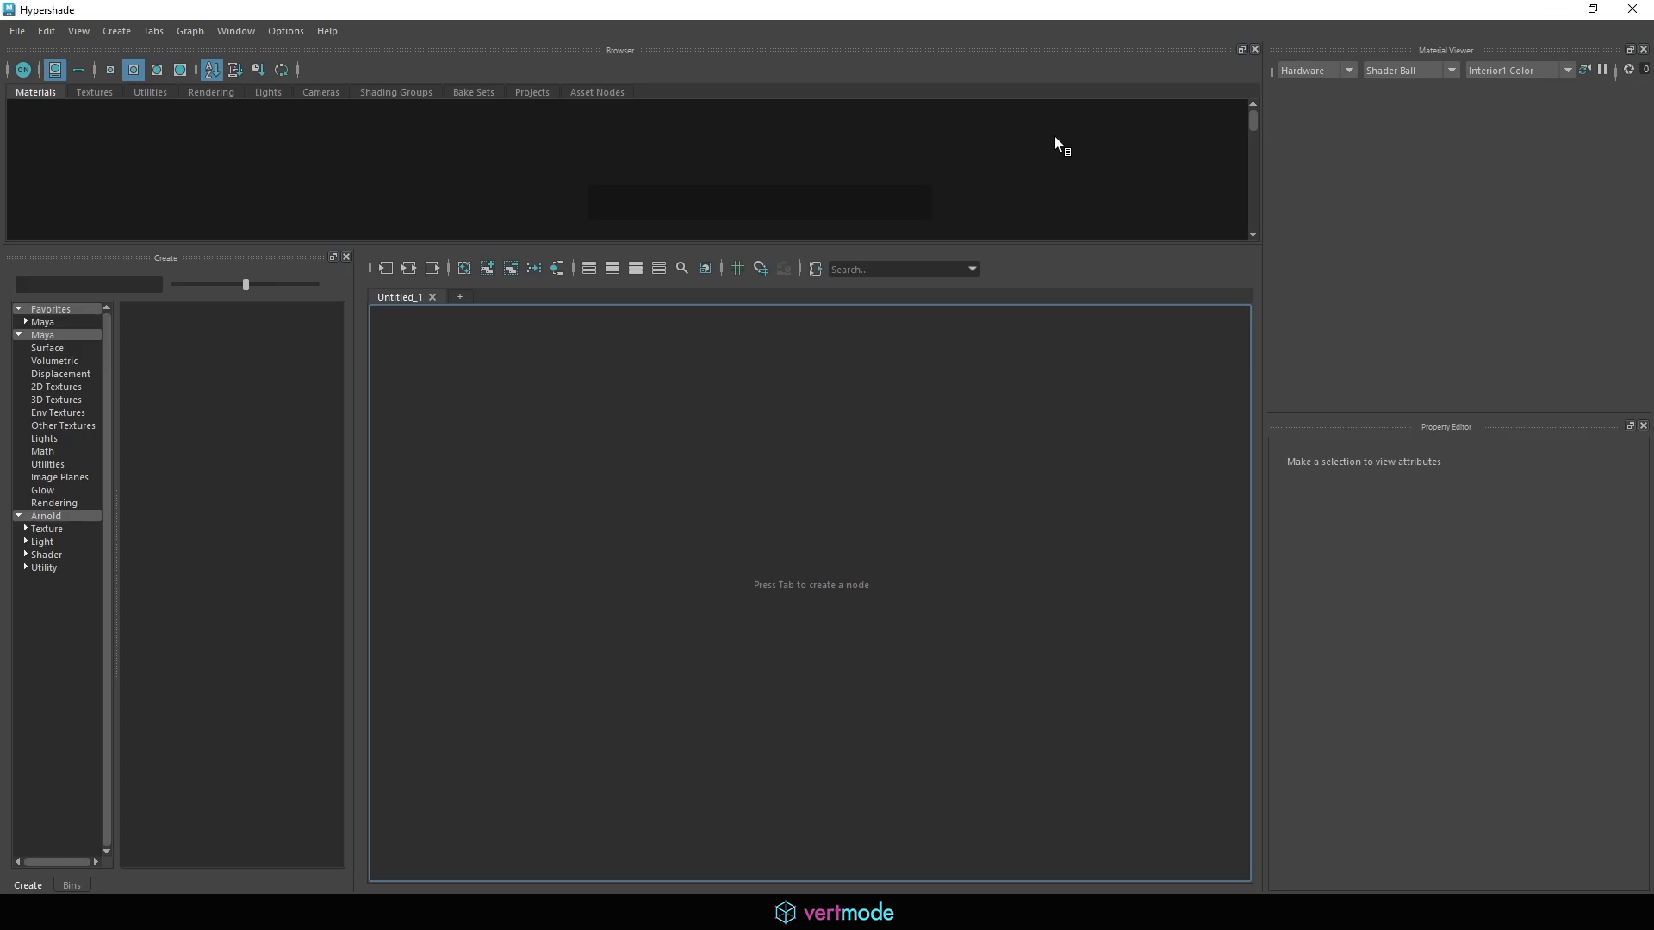
pyautogui.click(86, 162)
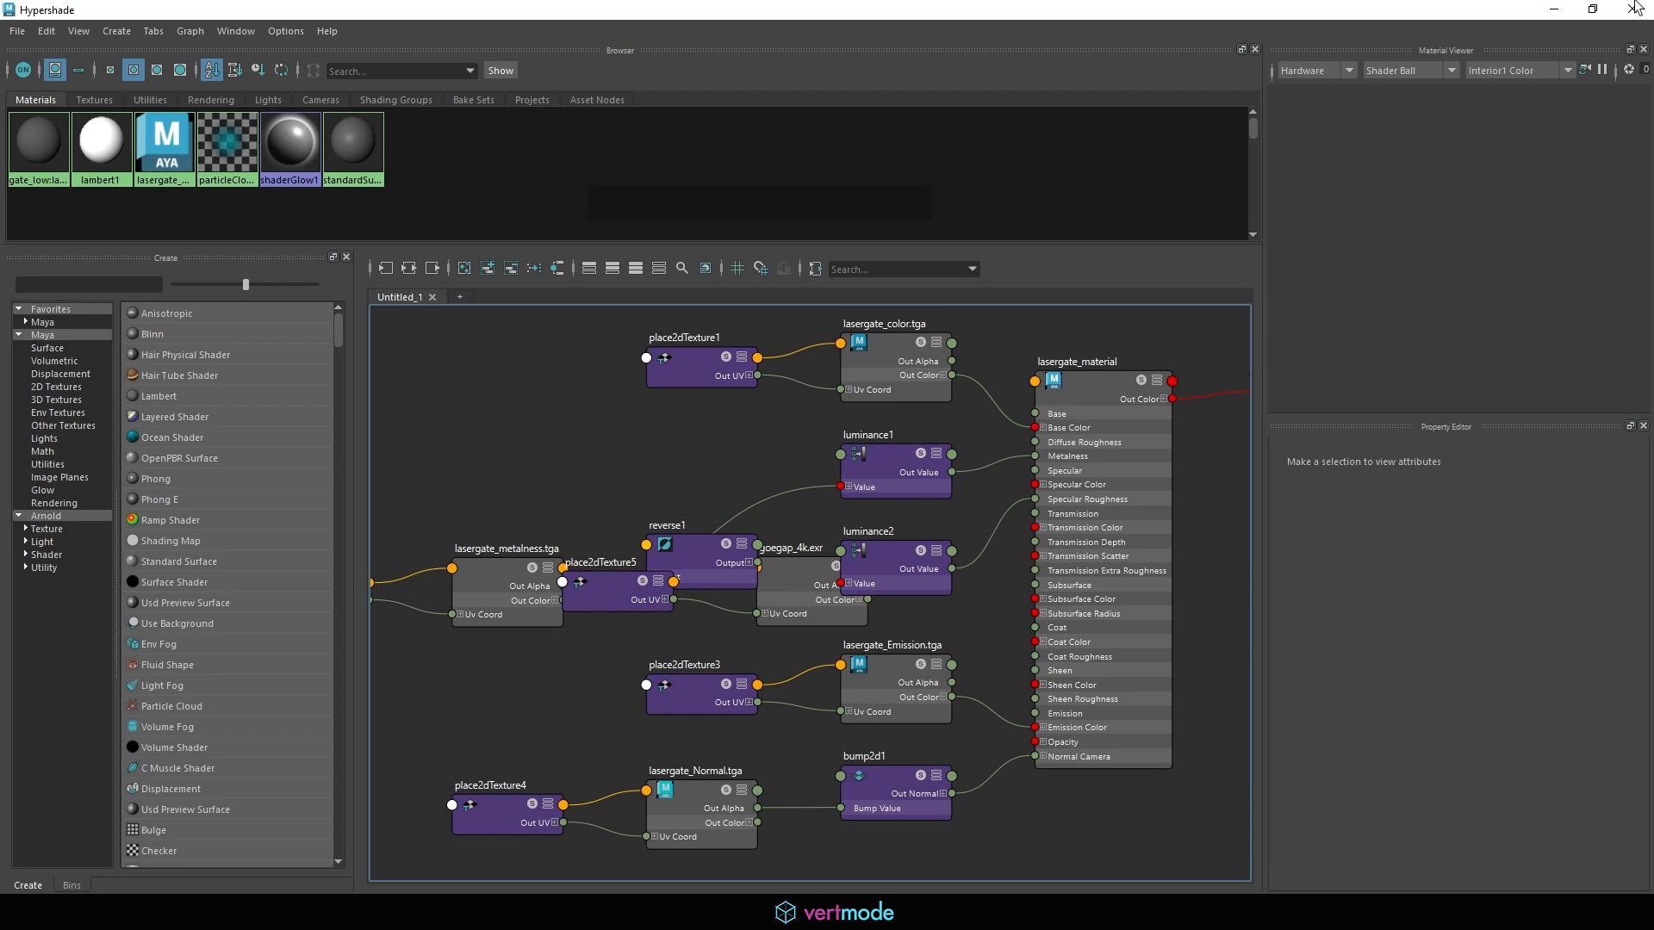
pyautogui.click(1593, 10)
pyautogui.moveTo(1525, 12); pyautogui.dragTo(1335, 296)
pyautogui.click(57, 330)
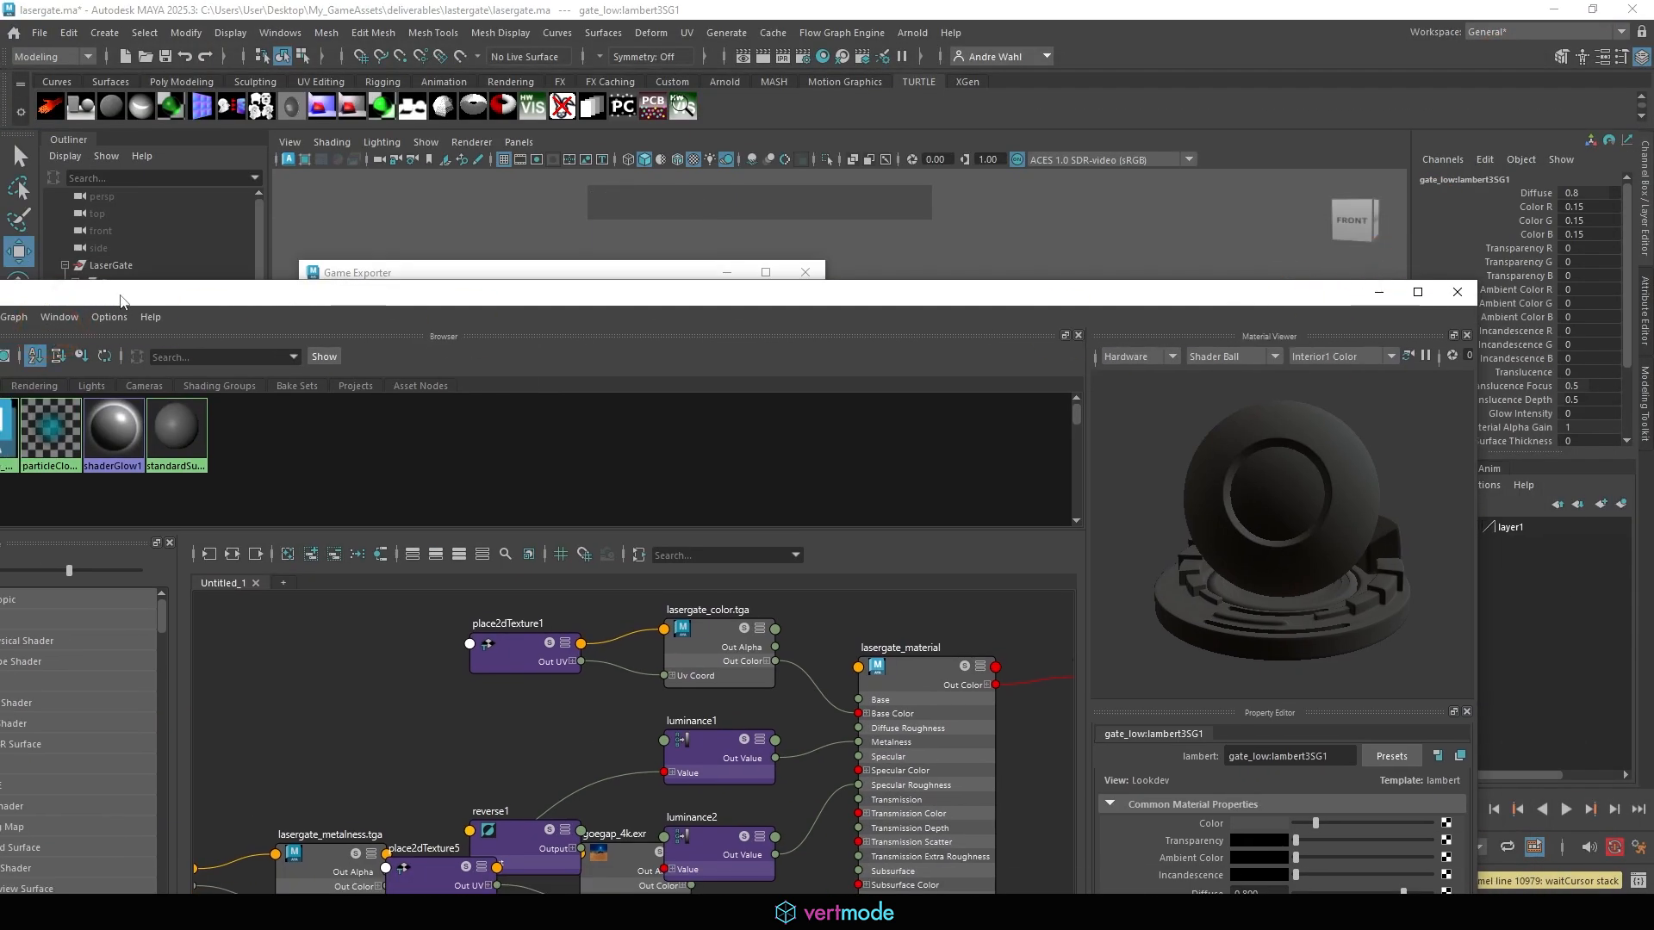
pyautogui.moveTo(118, 297); pyautogui.dragTo(934, 159)
pyautogui.moveTo(1036, 165); pyautogui.dragTo(1276, 165)
# Run Optimize Scene Size to remove unused scene data, and move the Hypershade out of the way.
pyautogui.click(39, 33)
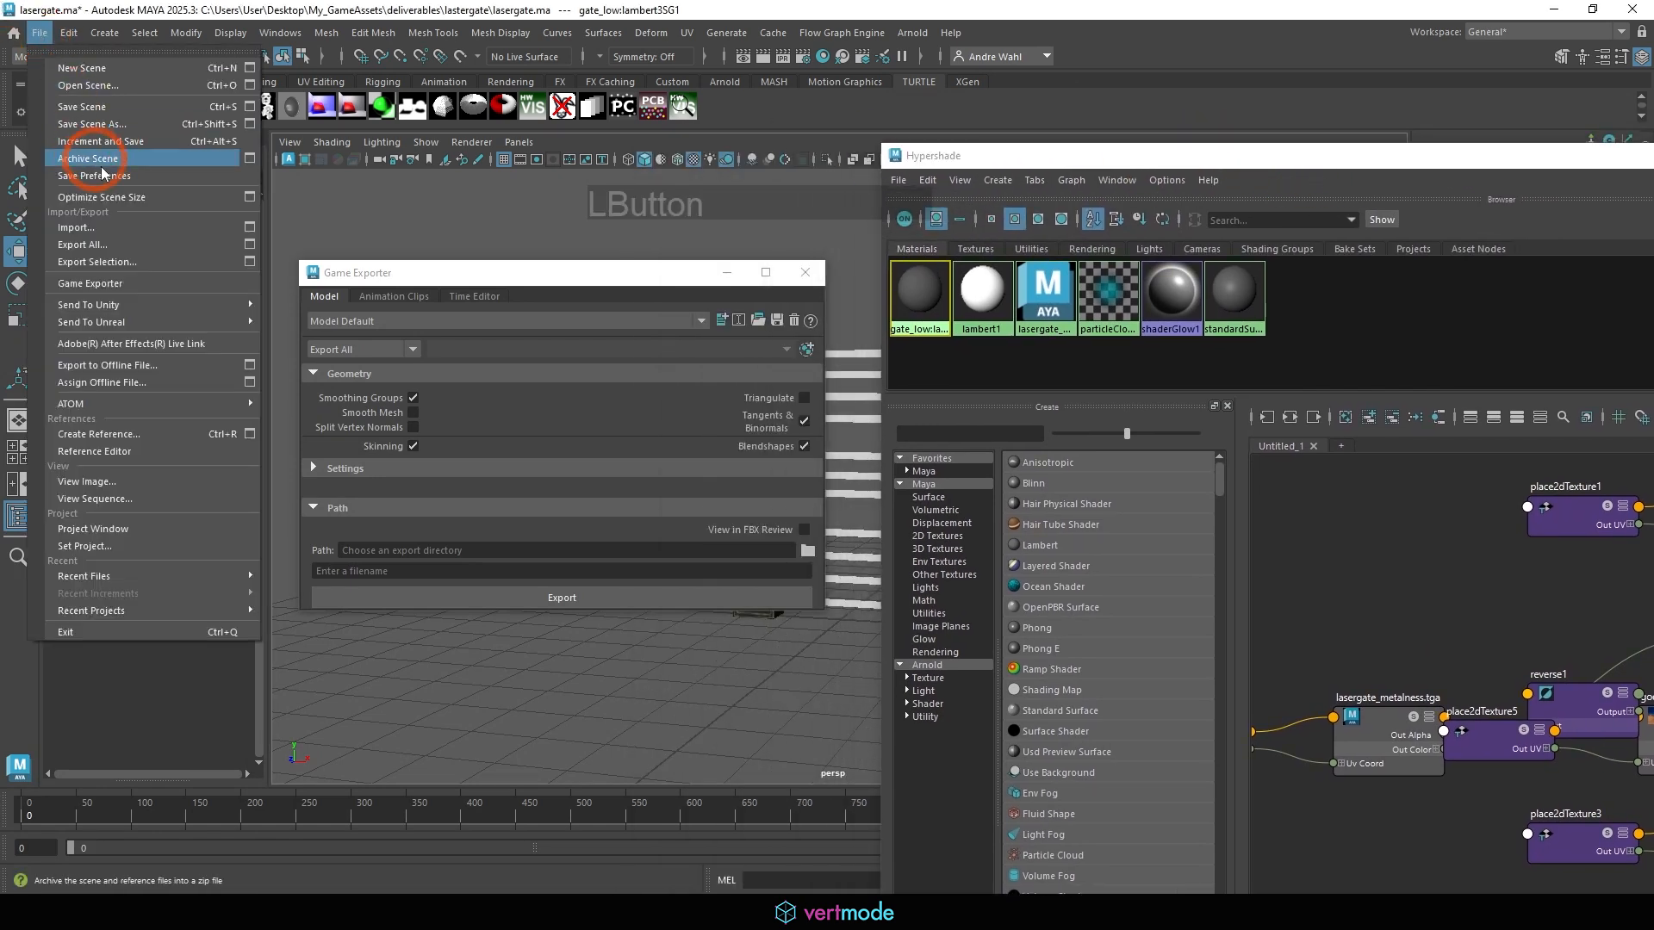
pyautogui.click(114, 198)
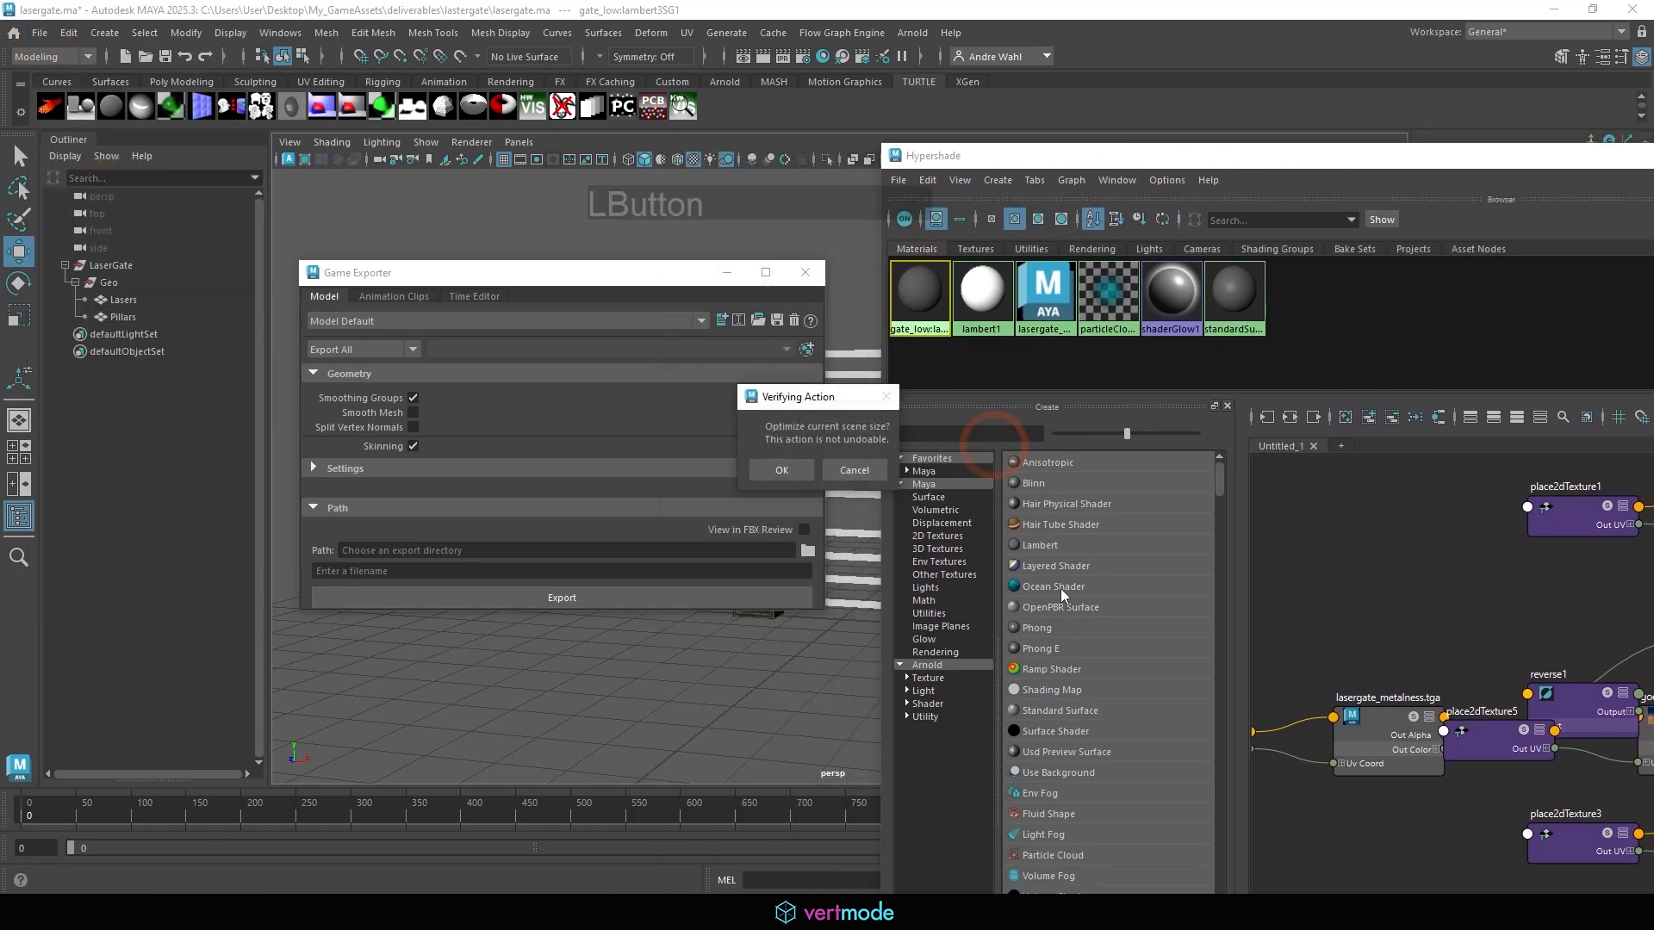
pyautogui.click(787, 472)
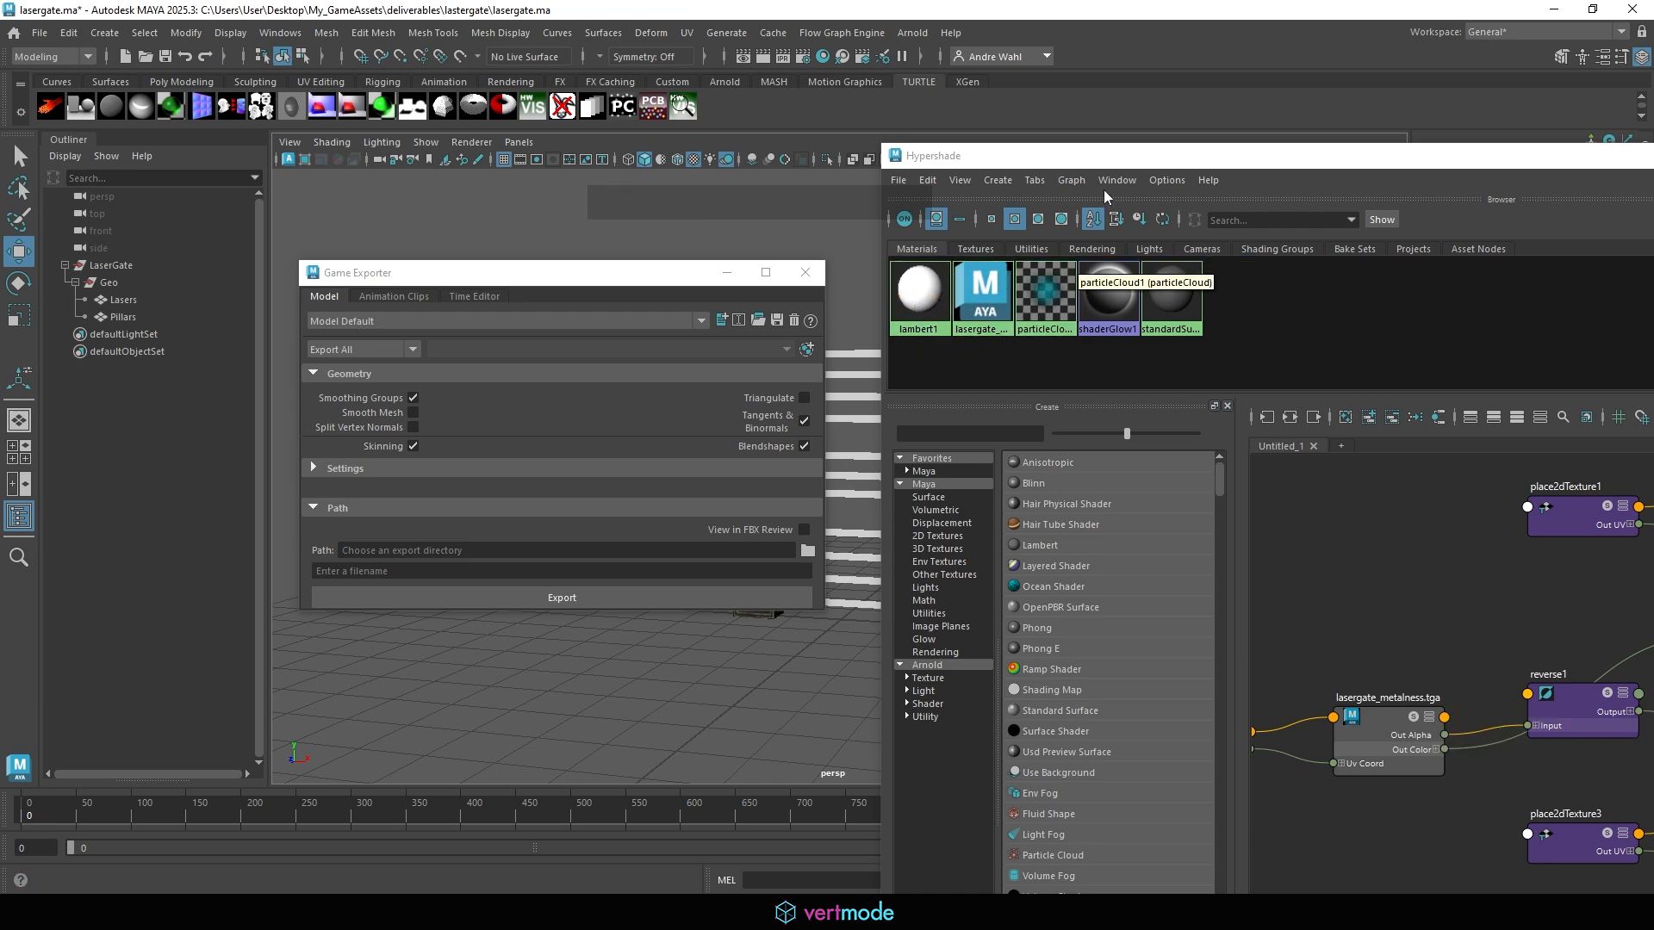
pyautogui.click(1117, 162)
pyautogui.moveTo(1117, 162); pyautogui.dragTo(736, 611)
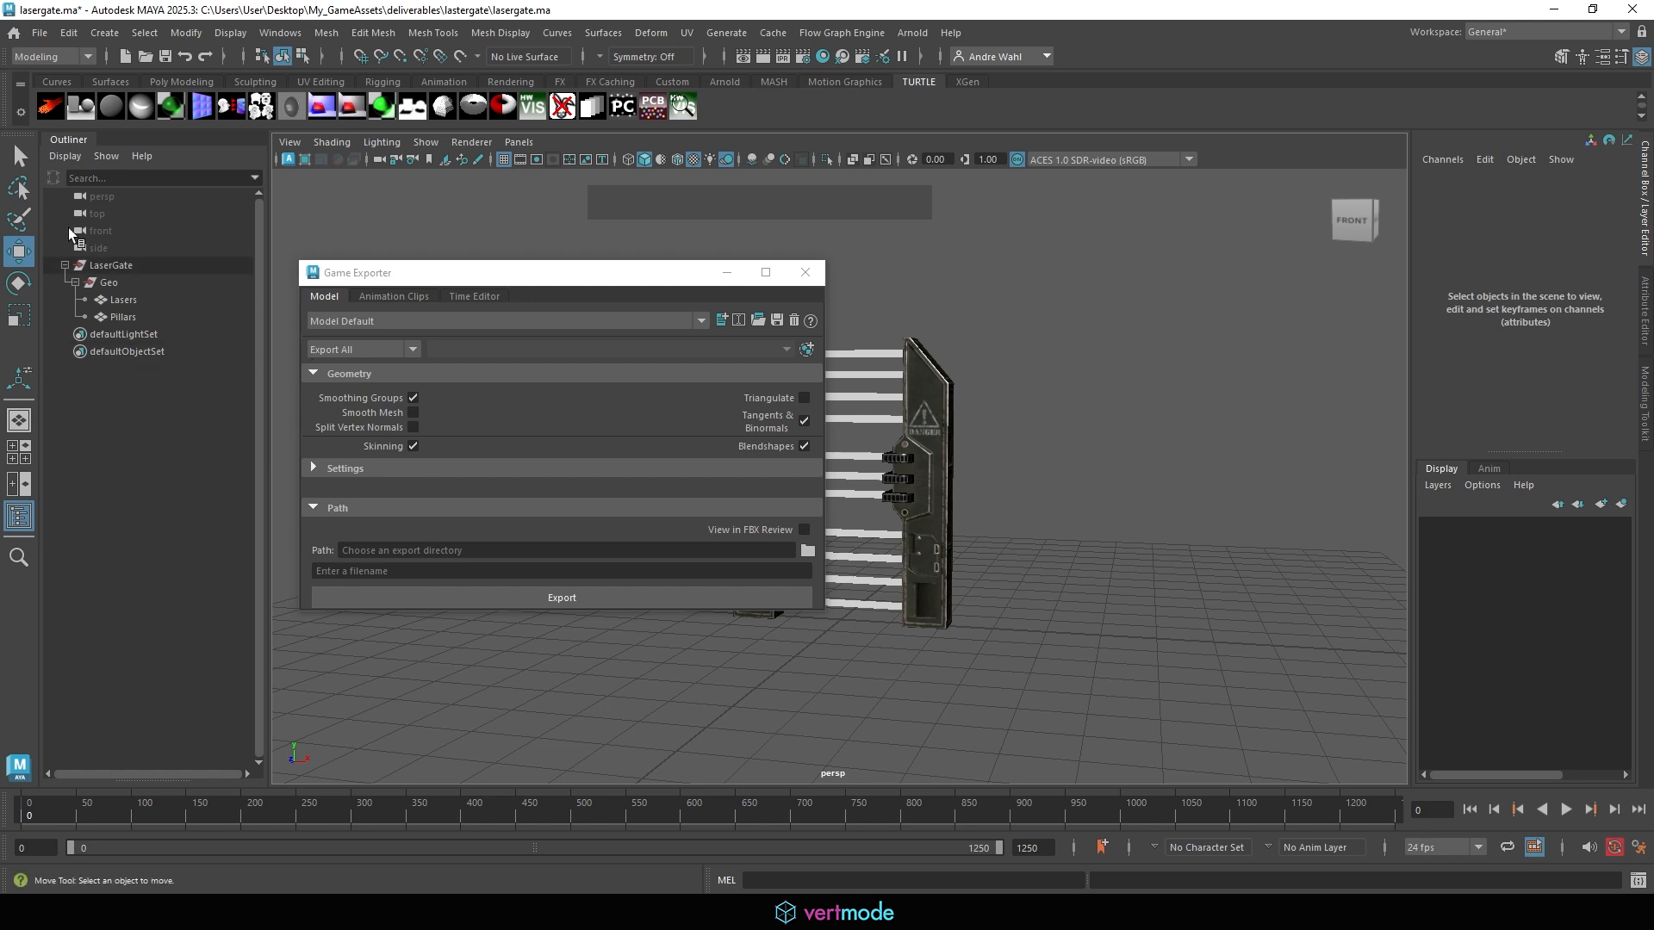
# Examine the Game Exporter's export scope choices, geometry options and file settings.
pyautogui.click(401, 346)
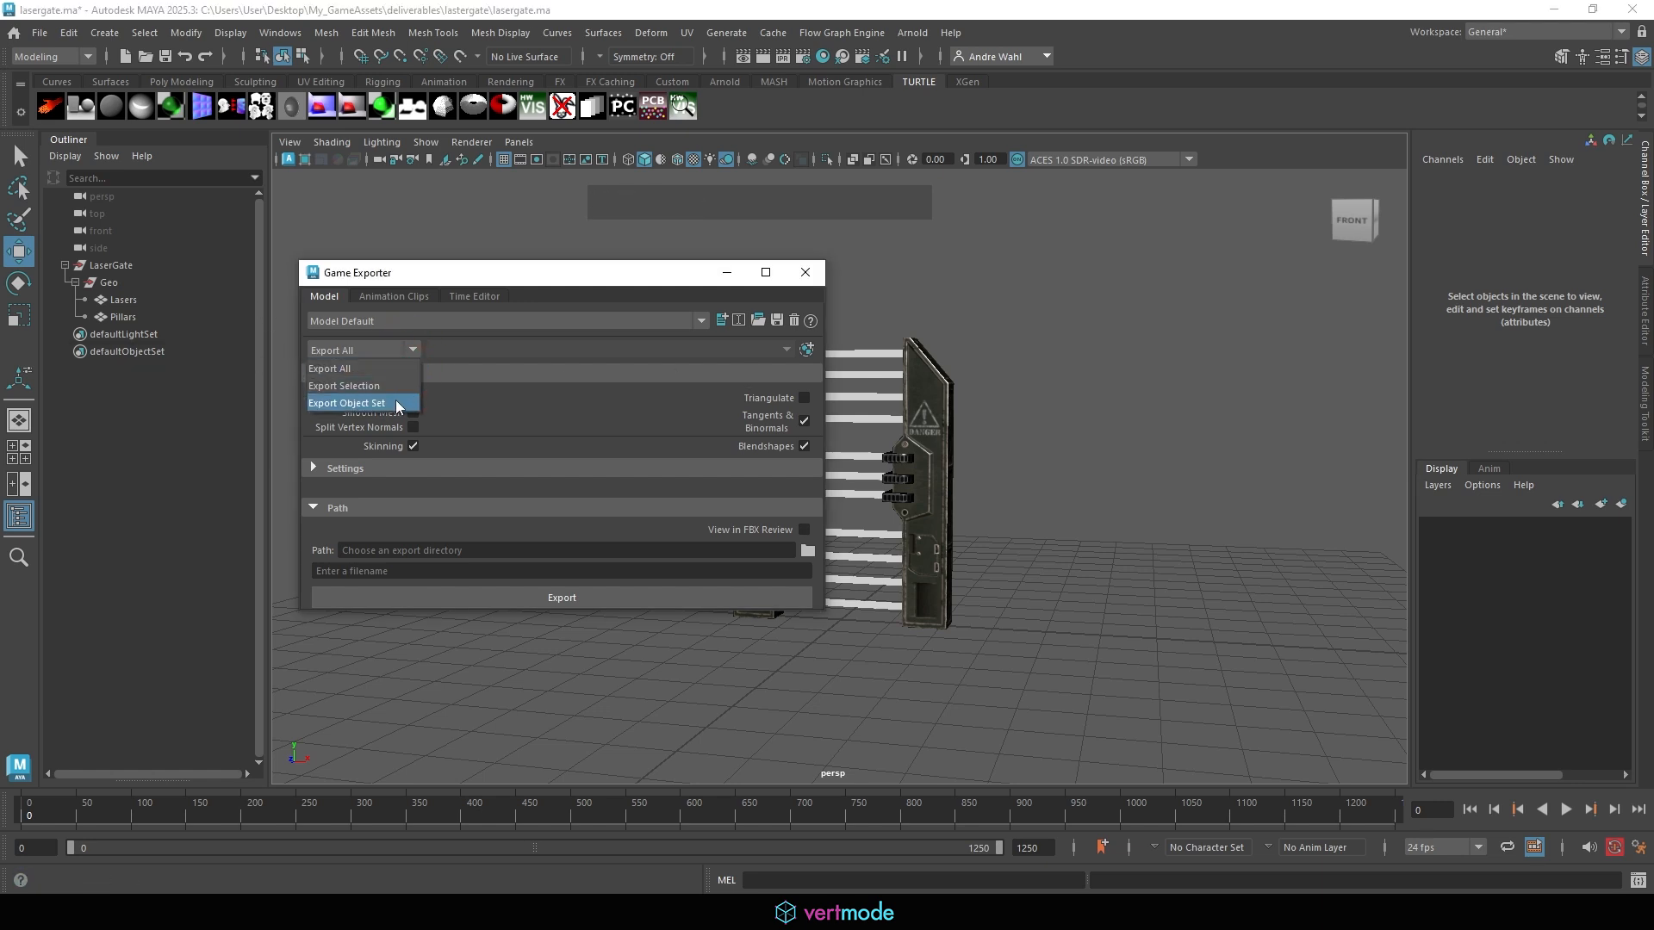
pyautogui.click(187, 340)
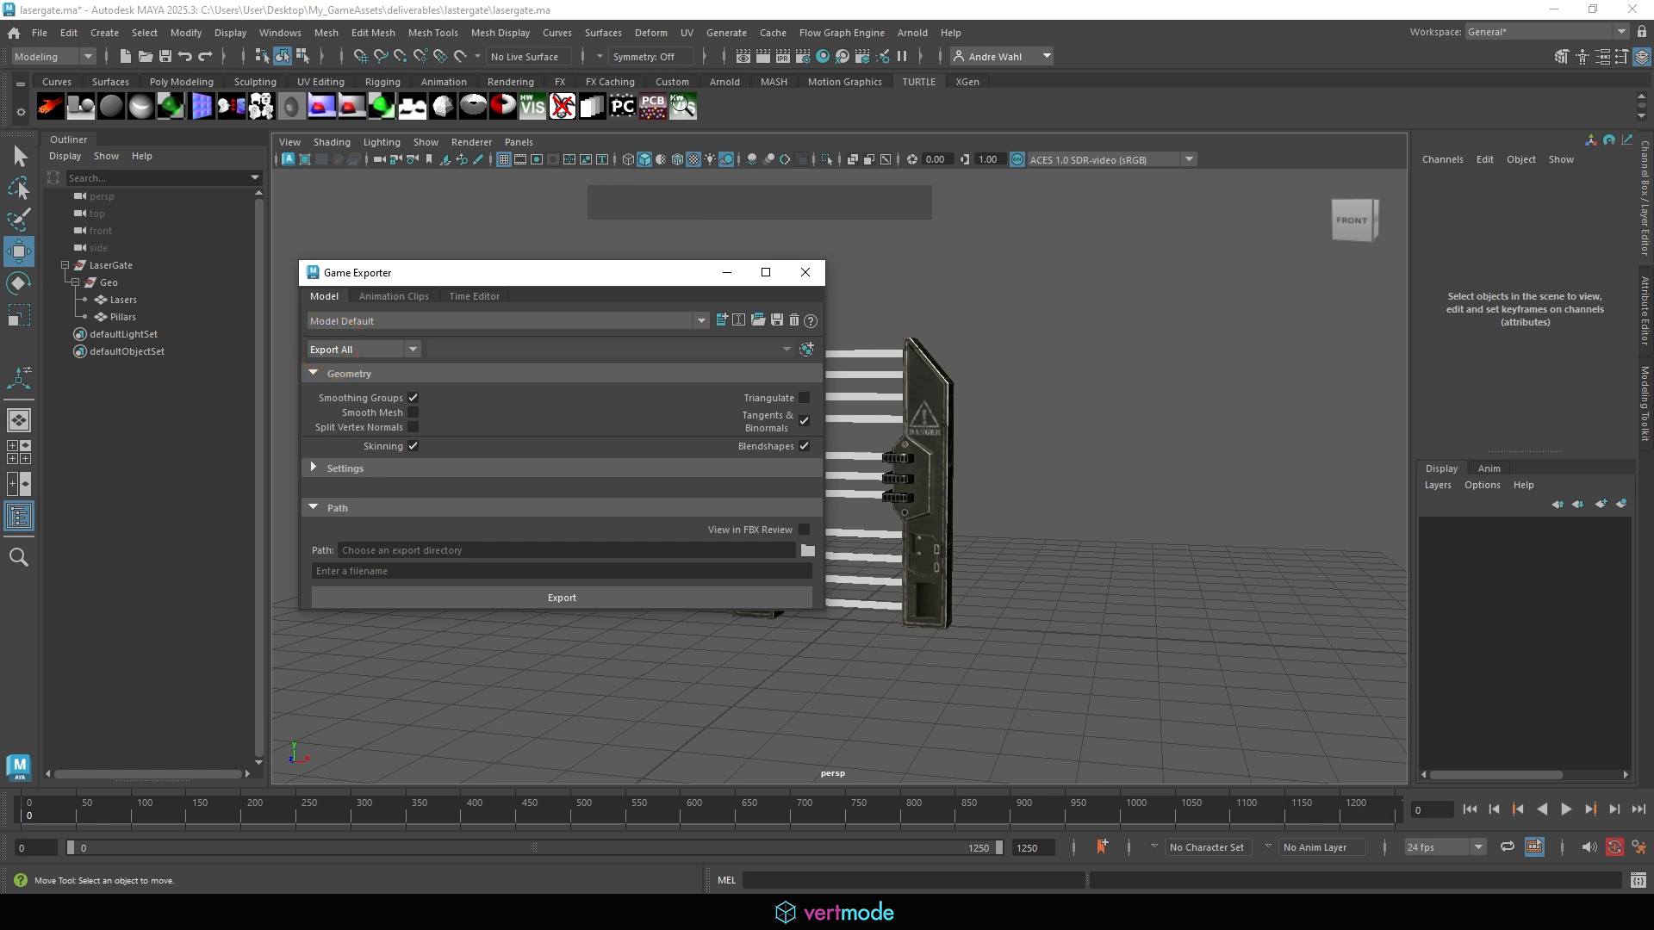
pyautogui.moveTo(435, 467)
pyautogui.mouseDown()
pyautogui.moveTo(351, 376)
pyautogui.moveTo(447, 474)
pyautogui.moveTo(456, 358)
pyautogui.mouseUp()
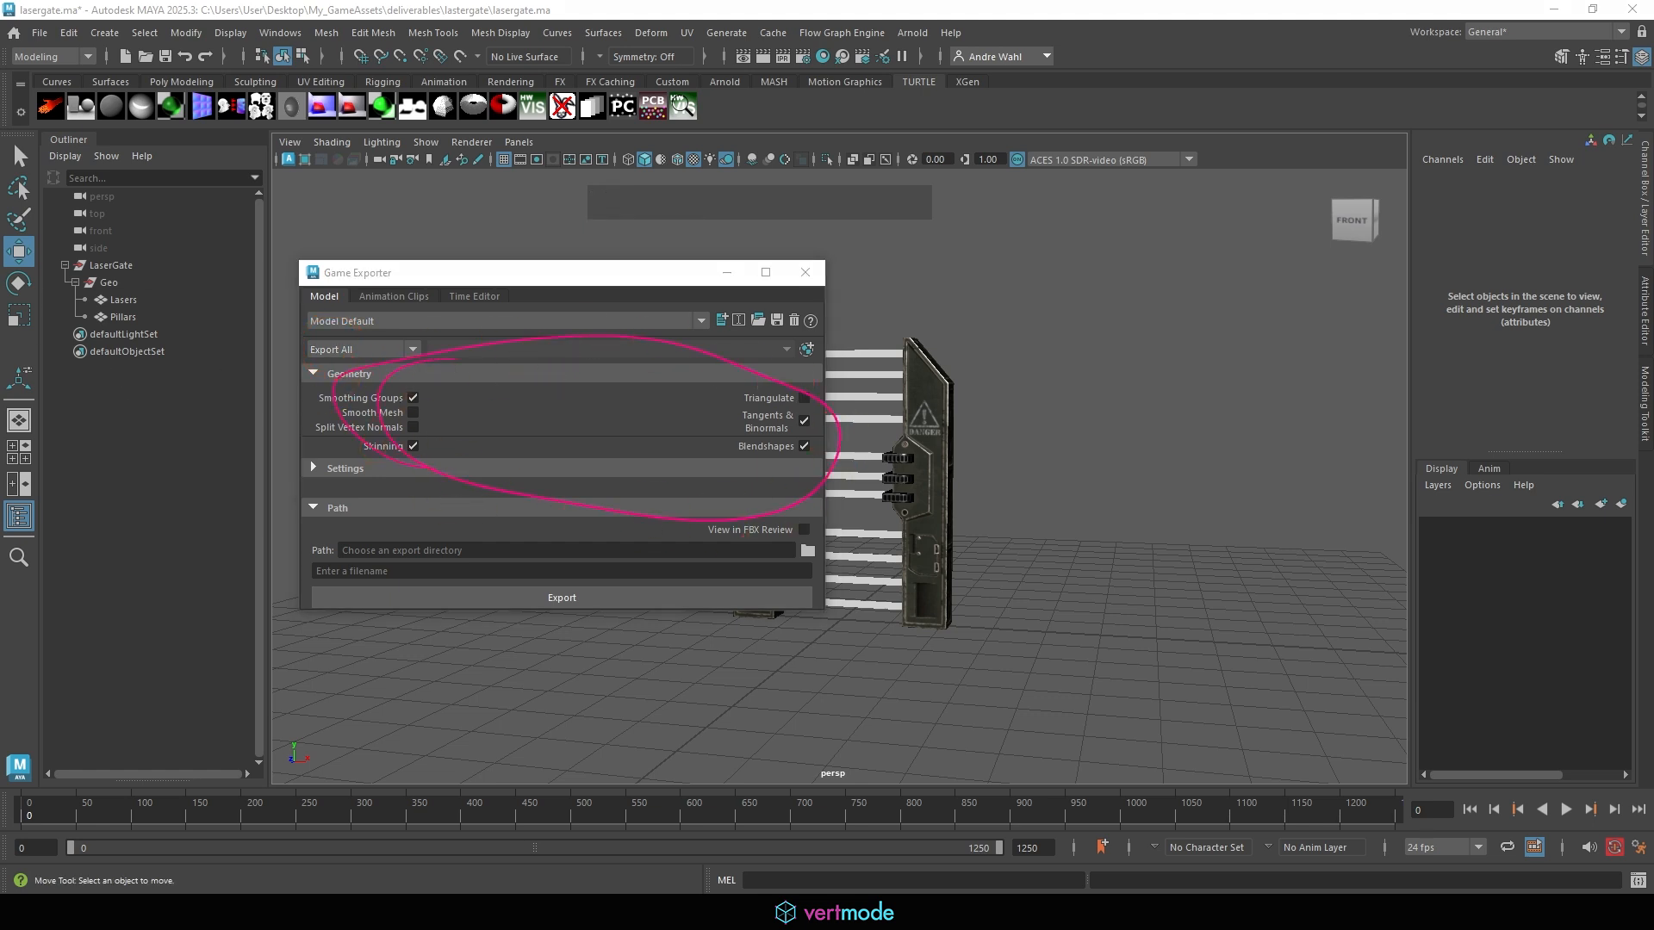
pyautogui.moveTo(807, 408); pyautogui.dragTo(818, 394)
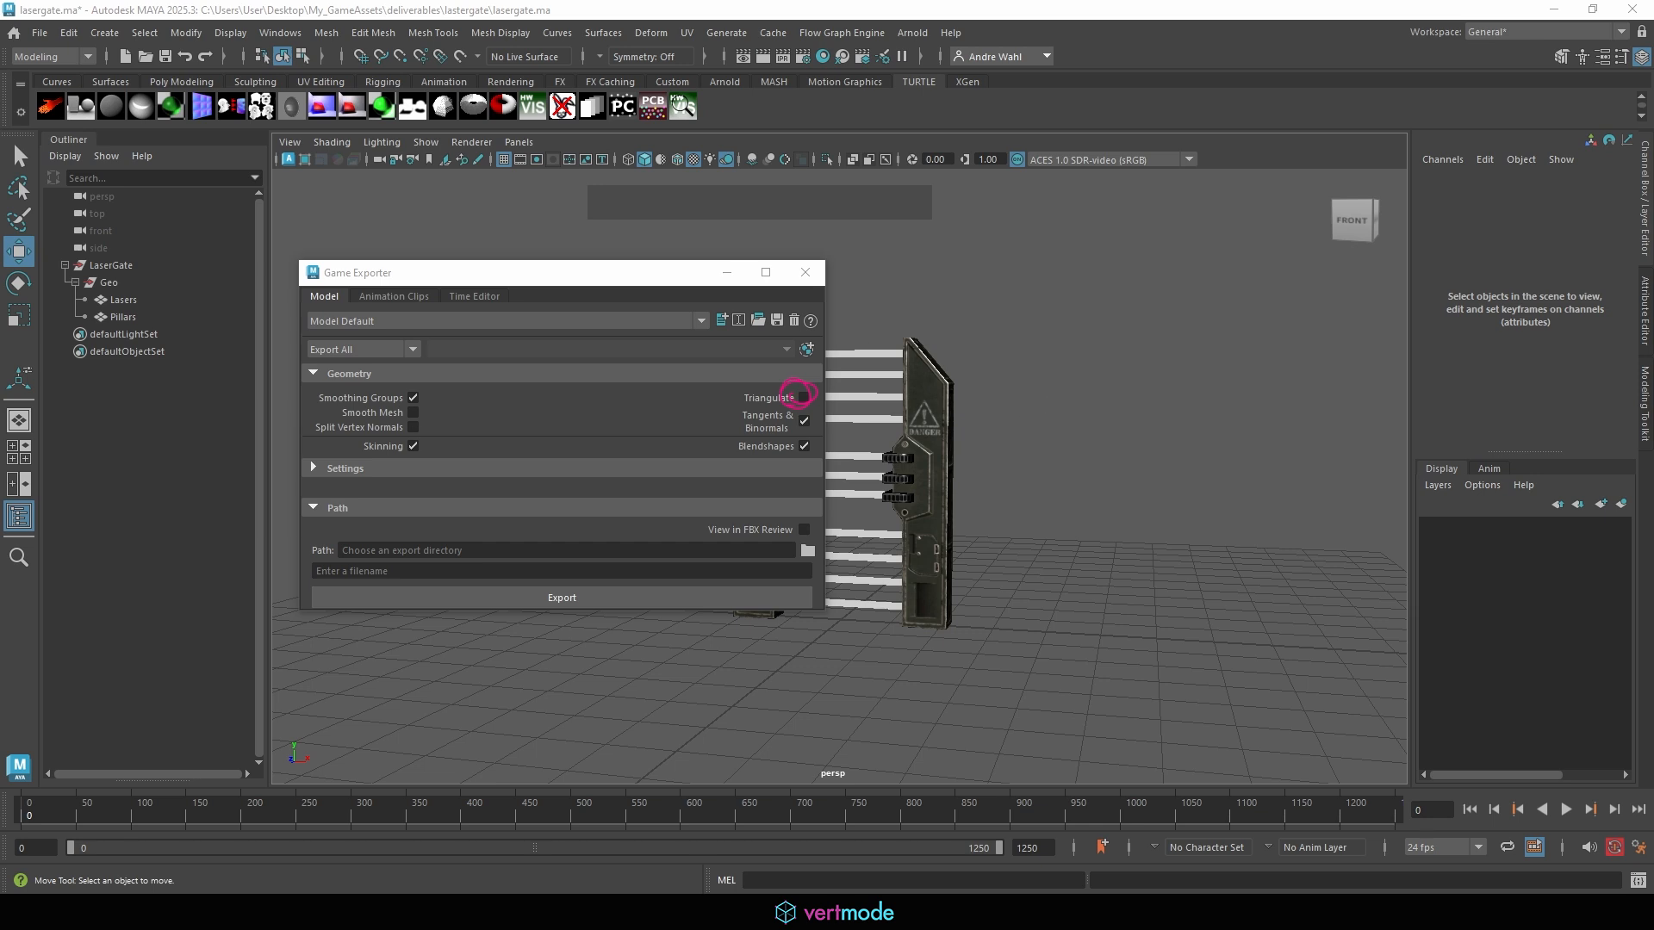
pyautogui.click(804, 397)
pyautogui.moveTo(739, 424)
pyautogui.mouseDown()
pyautogui.moveTo(806, 395)
pyautogui.moveTo(758, 392)
pyautogui.mouseUp()
pyautogui.moveTo(406, 377)
pyautogui.mouseDown()
pyautogui.moveTo(370, 411)
pyautogui.moveTo(395, 403)
pyautogui.mouseUp()
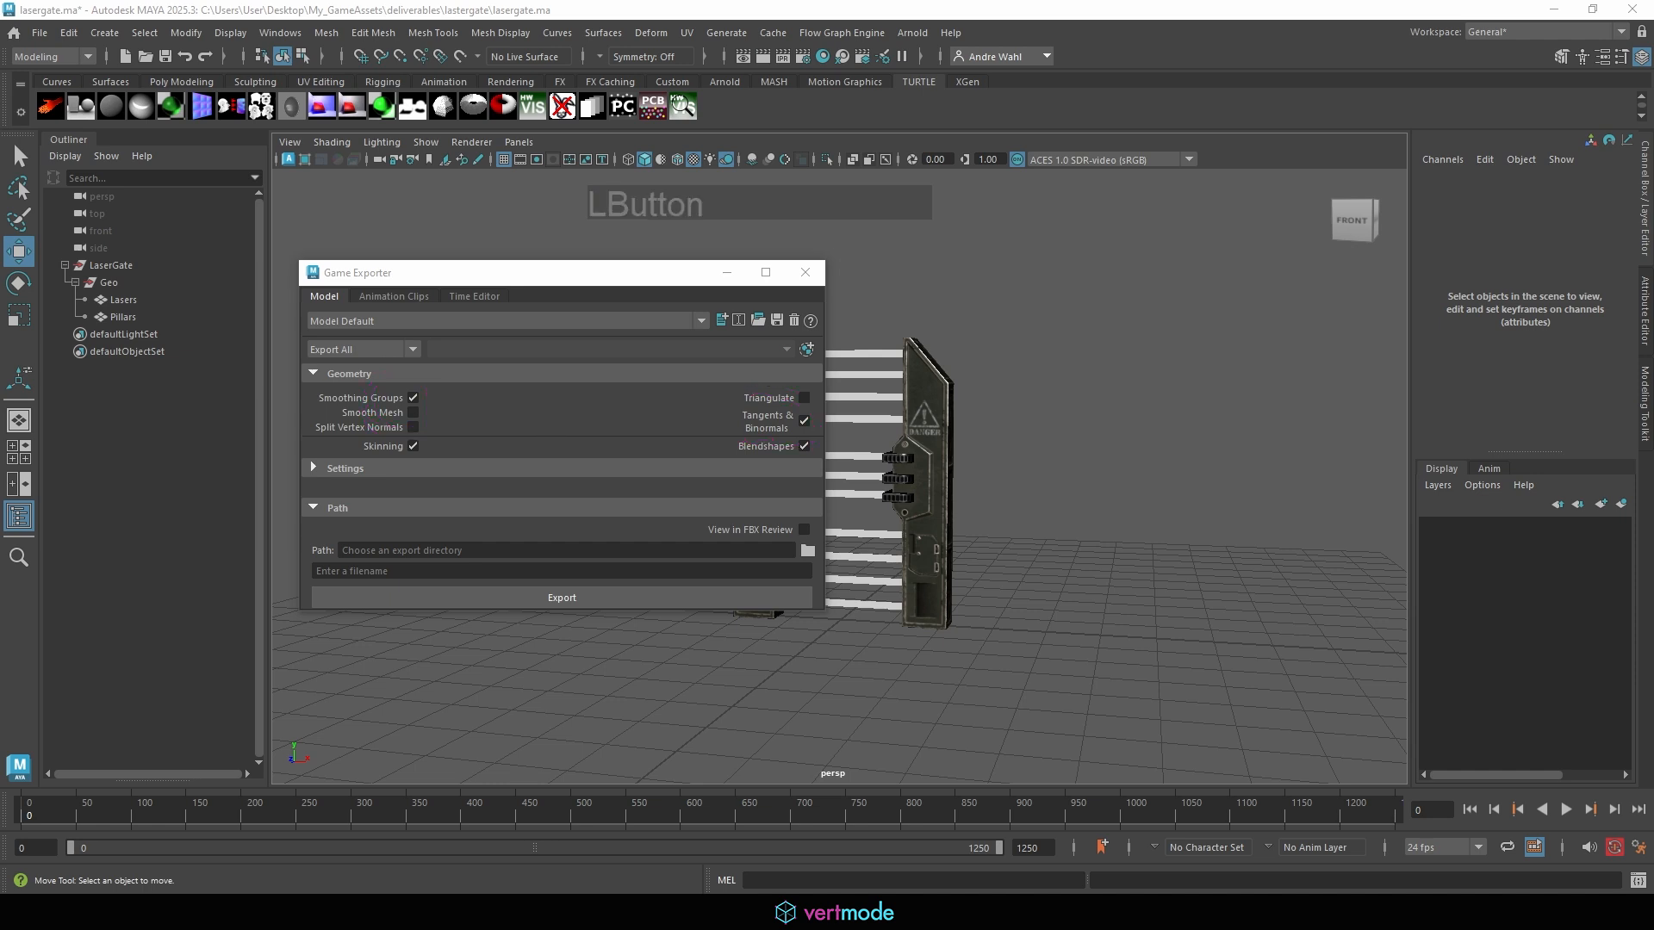
pyautogui.moveTo(405, 462)
pyautogui.mouseDown()
pyautogui.moveTo(429, 441)
pyautogui.moveTo(370, 444)
pyautogui.mouseUp()
pyautogui.moveTo(764, 461)
pyautogui.mouseDown()
pyautogui.moveTo(764, 445)
pyautogui.moveTo(780, 463)
pyautogui.moveTo(802, 443)
pyautogui.mouseUp()
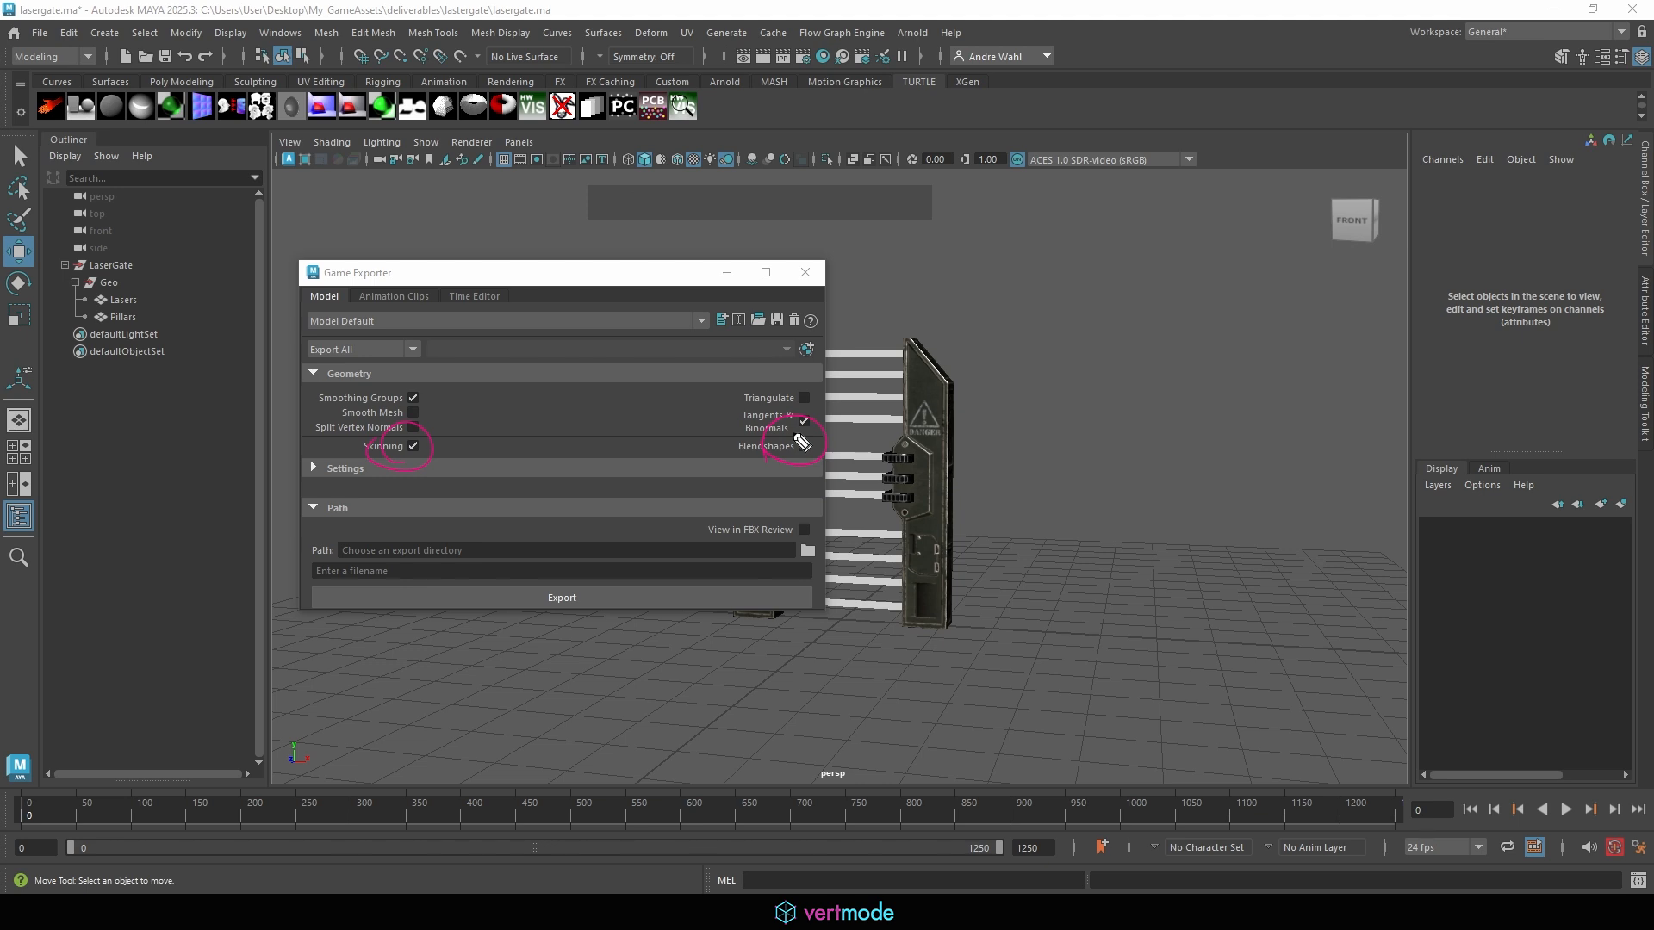
pyautogui.click(803, 446)
pyautogui.click(603, 483)
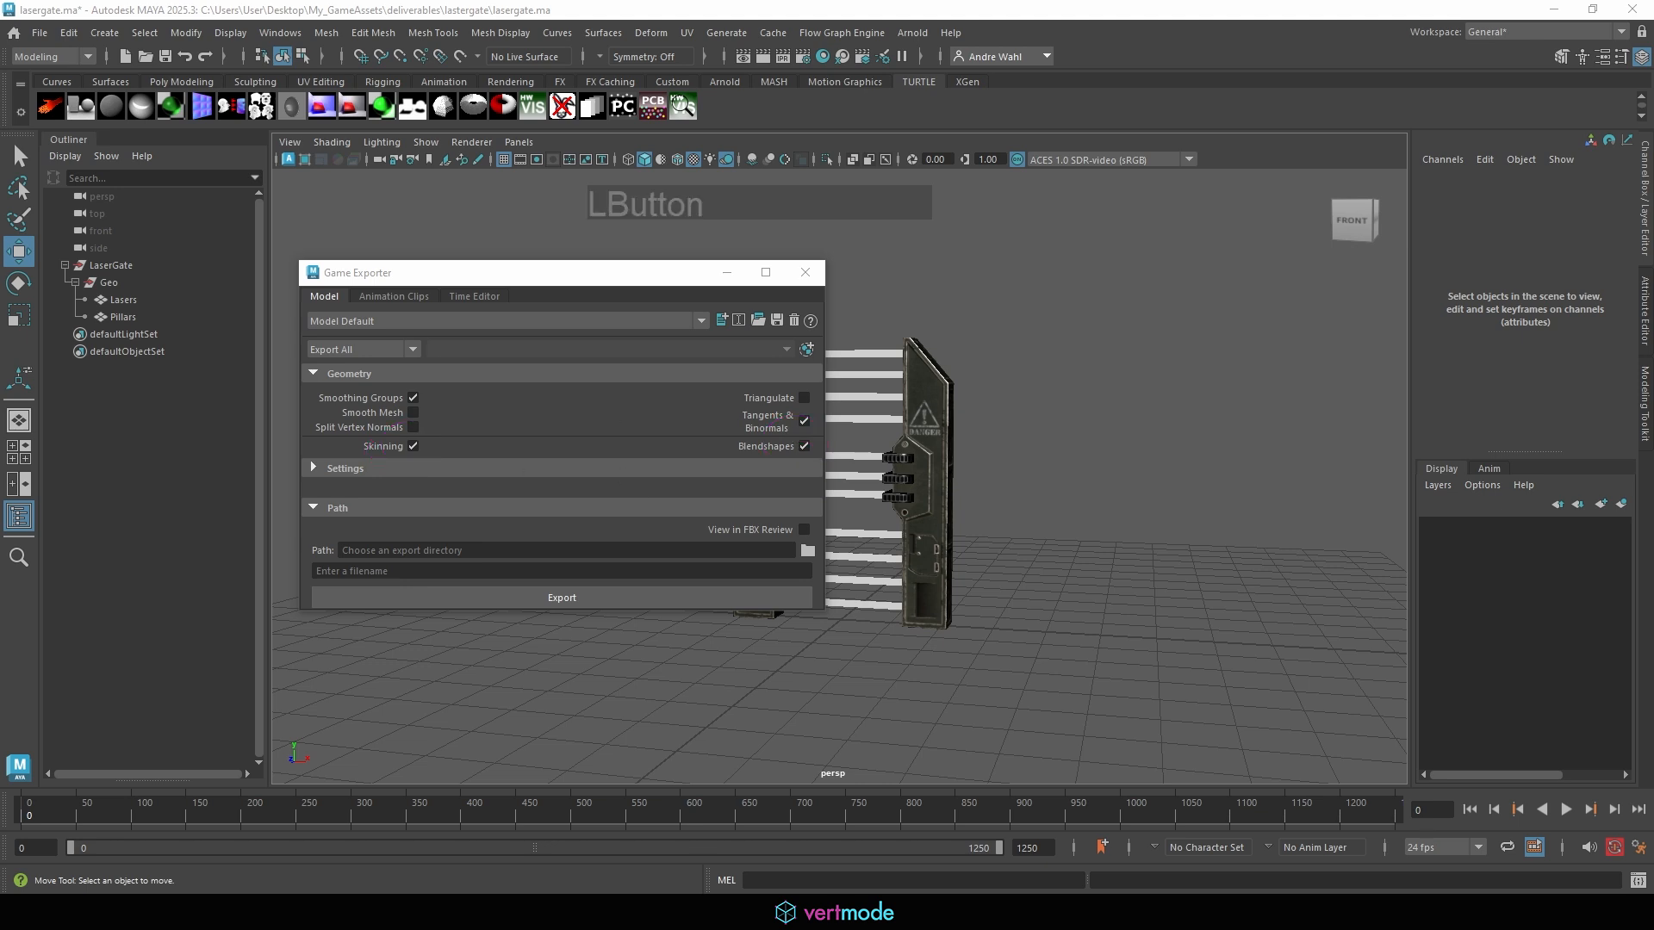
pyautogui.click(592, 535)
pyautogui.click(313, 468)
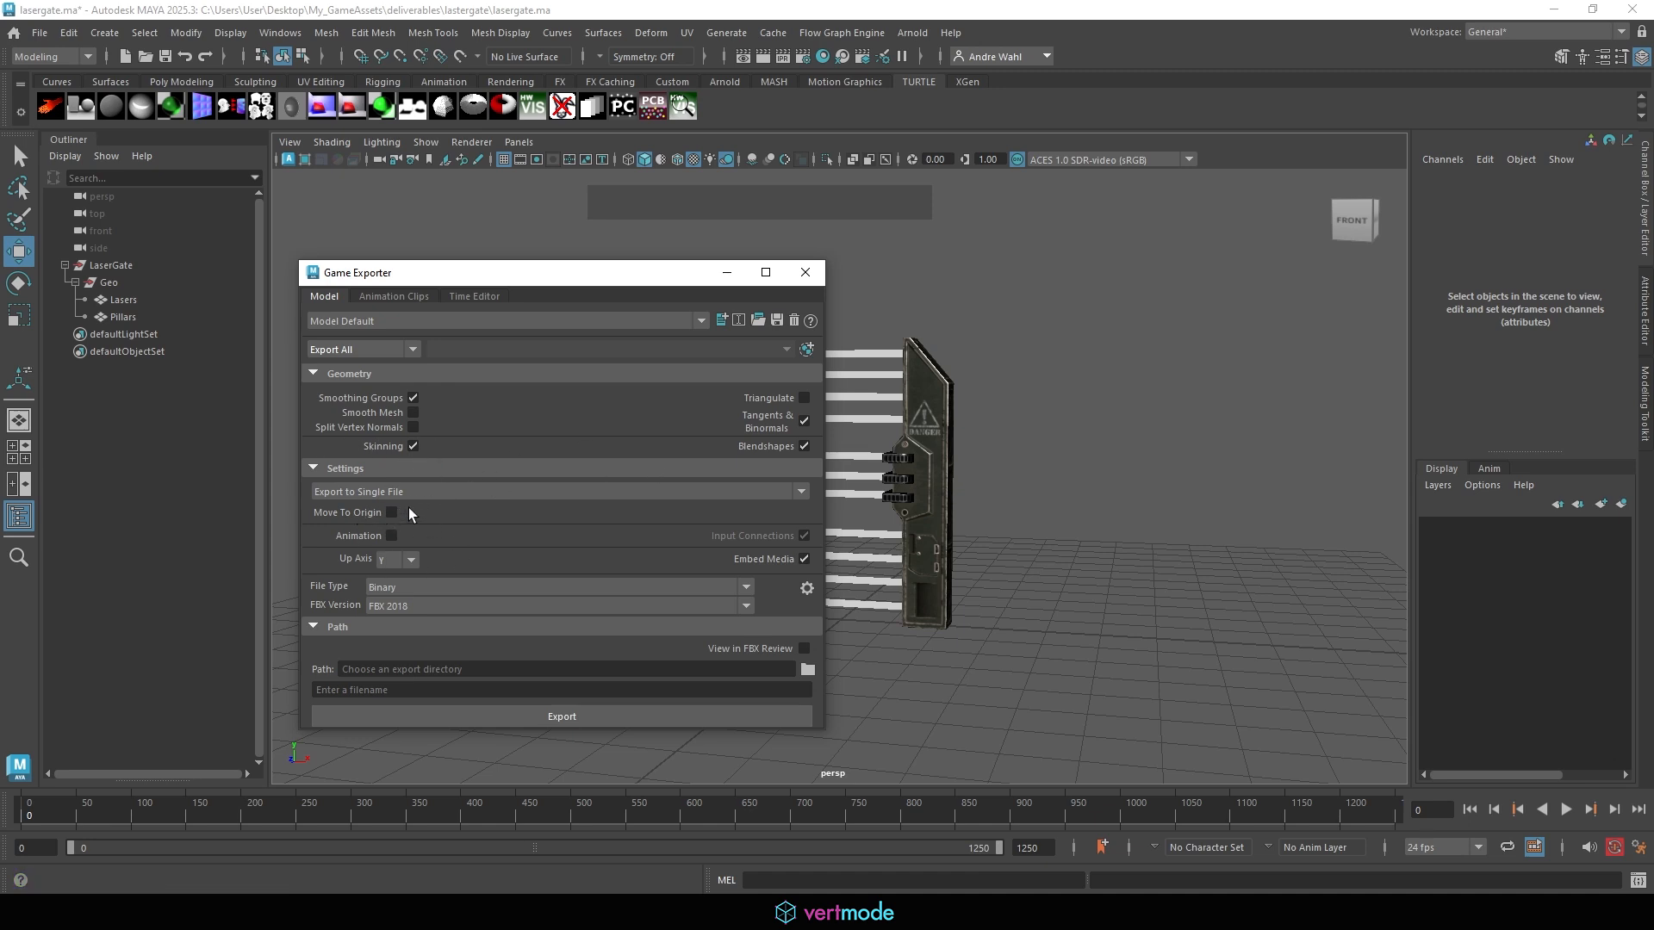
pyautogui.click(336, 468)
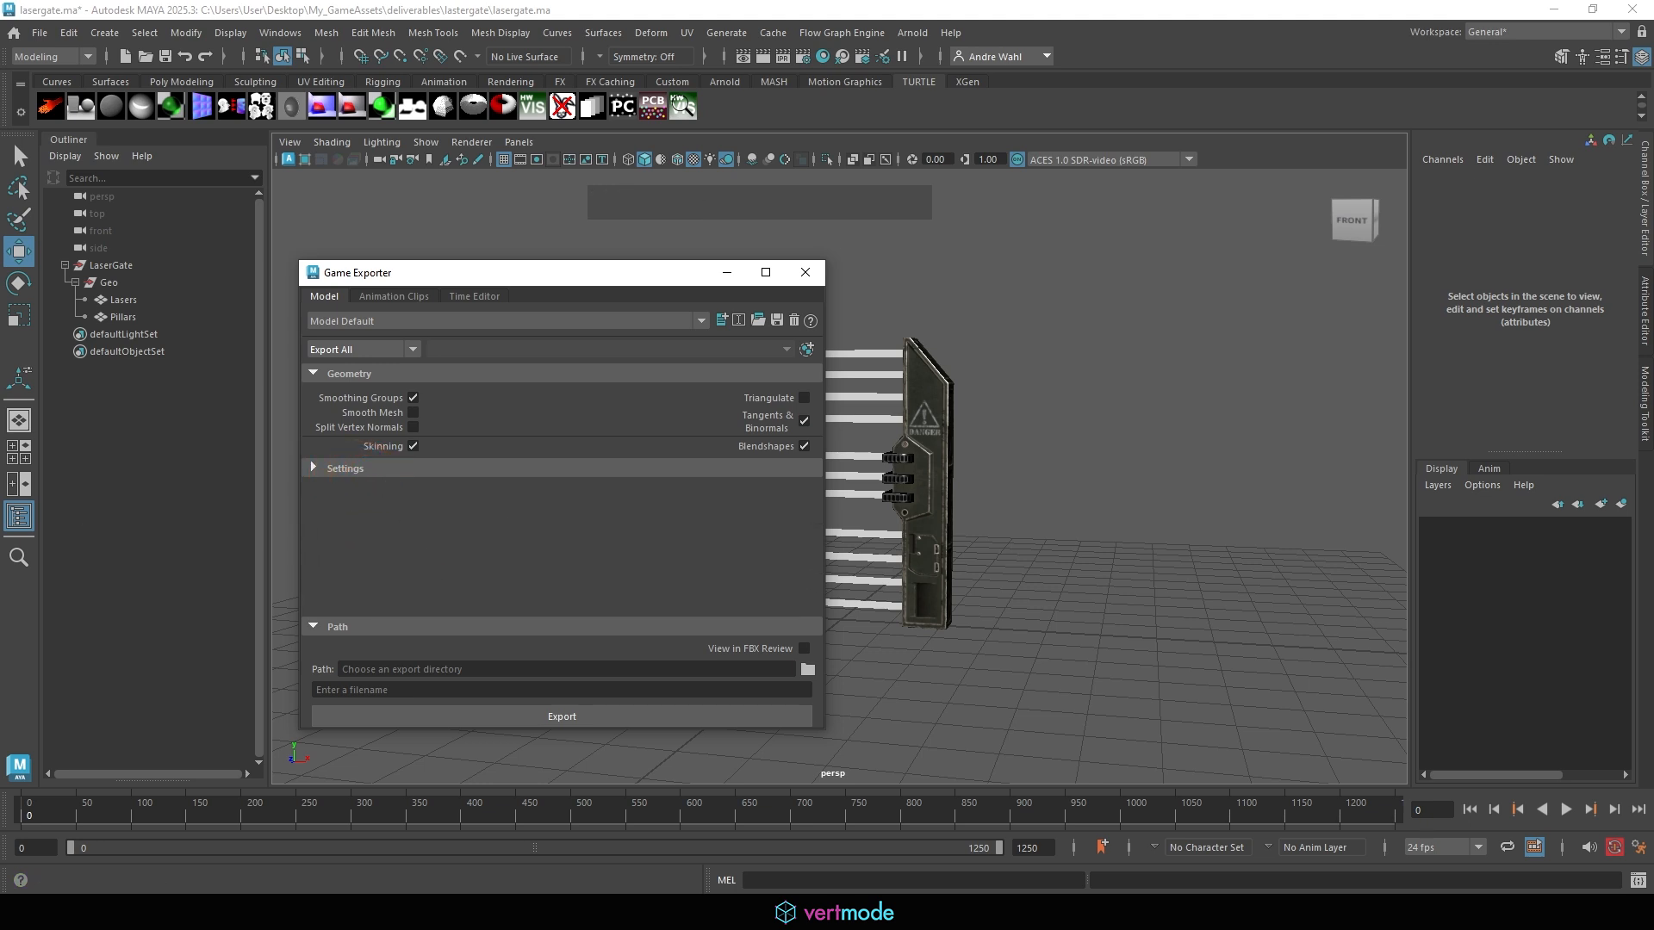
# Set the Game Exporter's export directory to the lastergate folder inside deliverables.
pyautogui.click(808, 669)
pyautogui.moveTo(387, 745)
pyautogui.mouseDown()
pyautogui.moveTo(505, 691)
pyautogui.moveTo(409, 746)
pyautogui.moveTo(431, 745)
pyautogui.mouseUp()
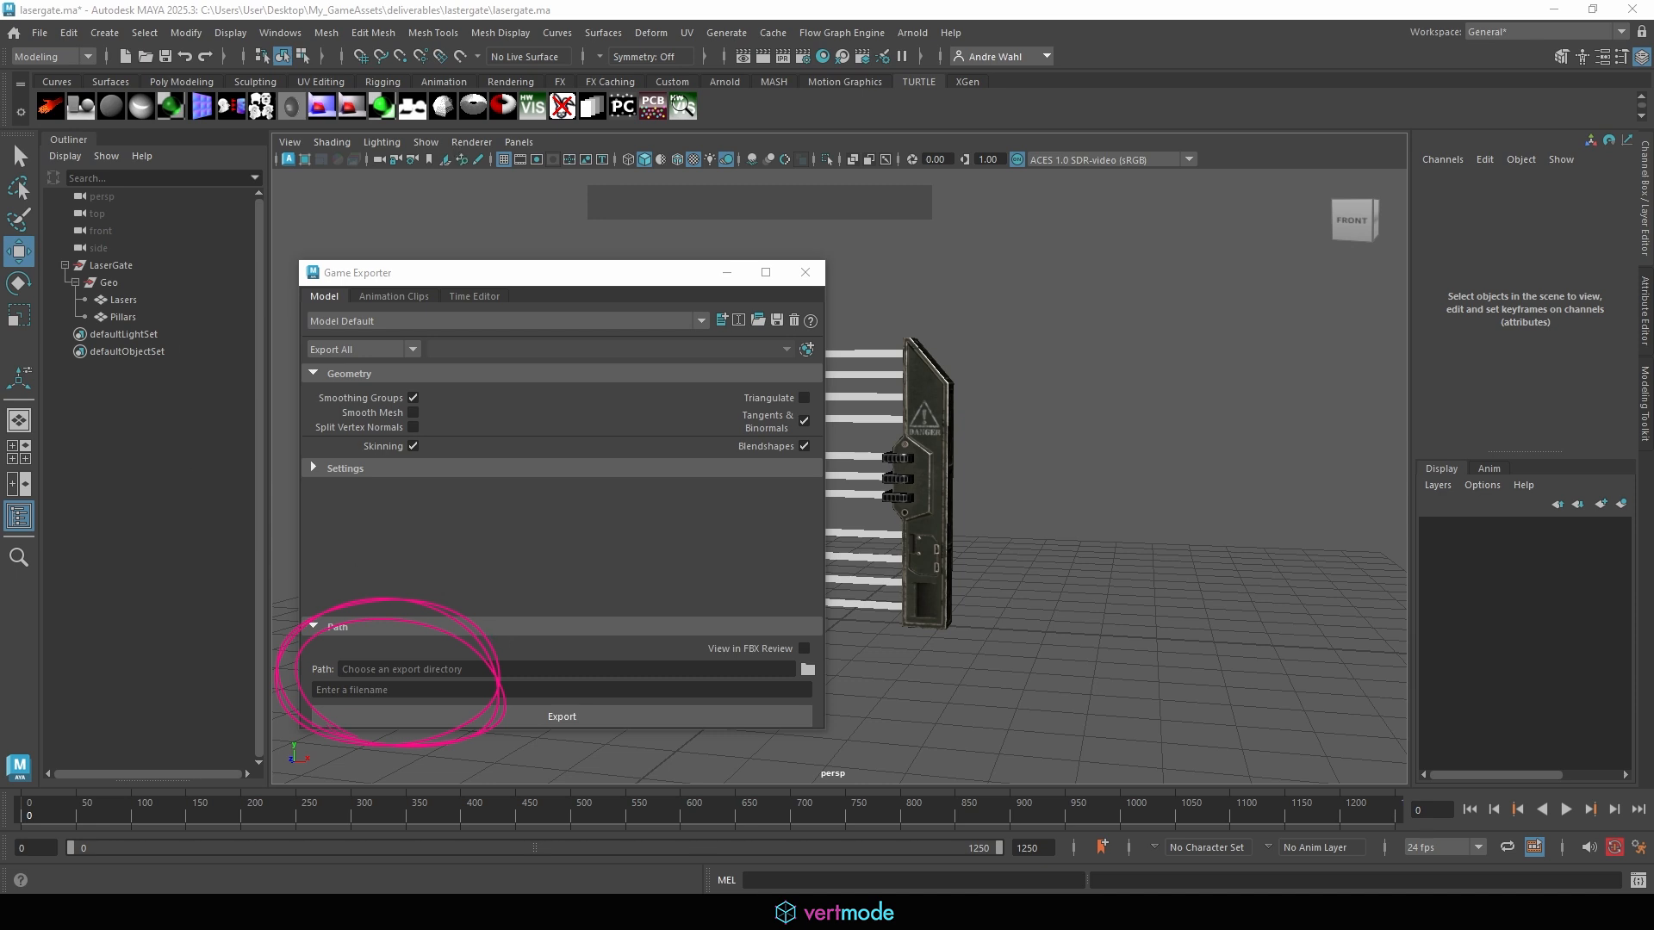
pyautogui.press('Escape')
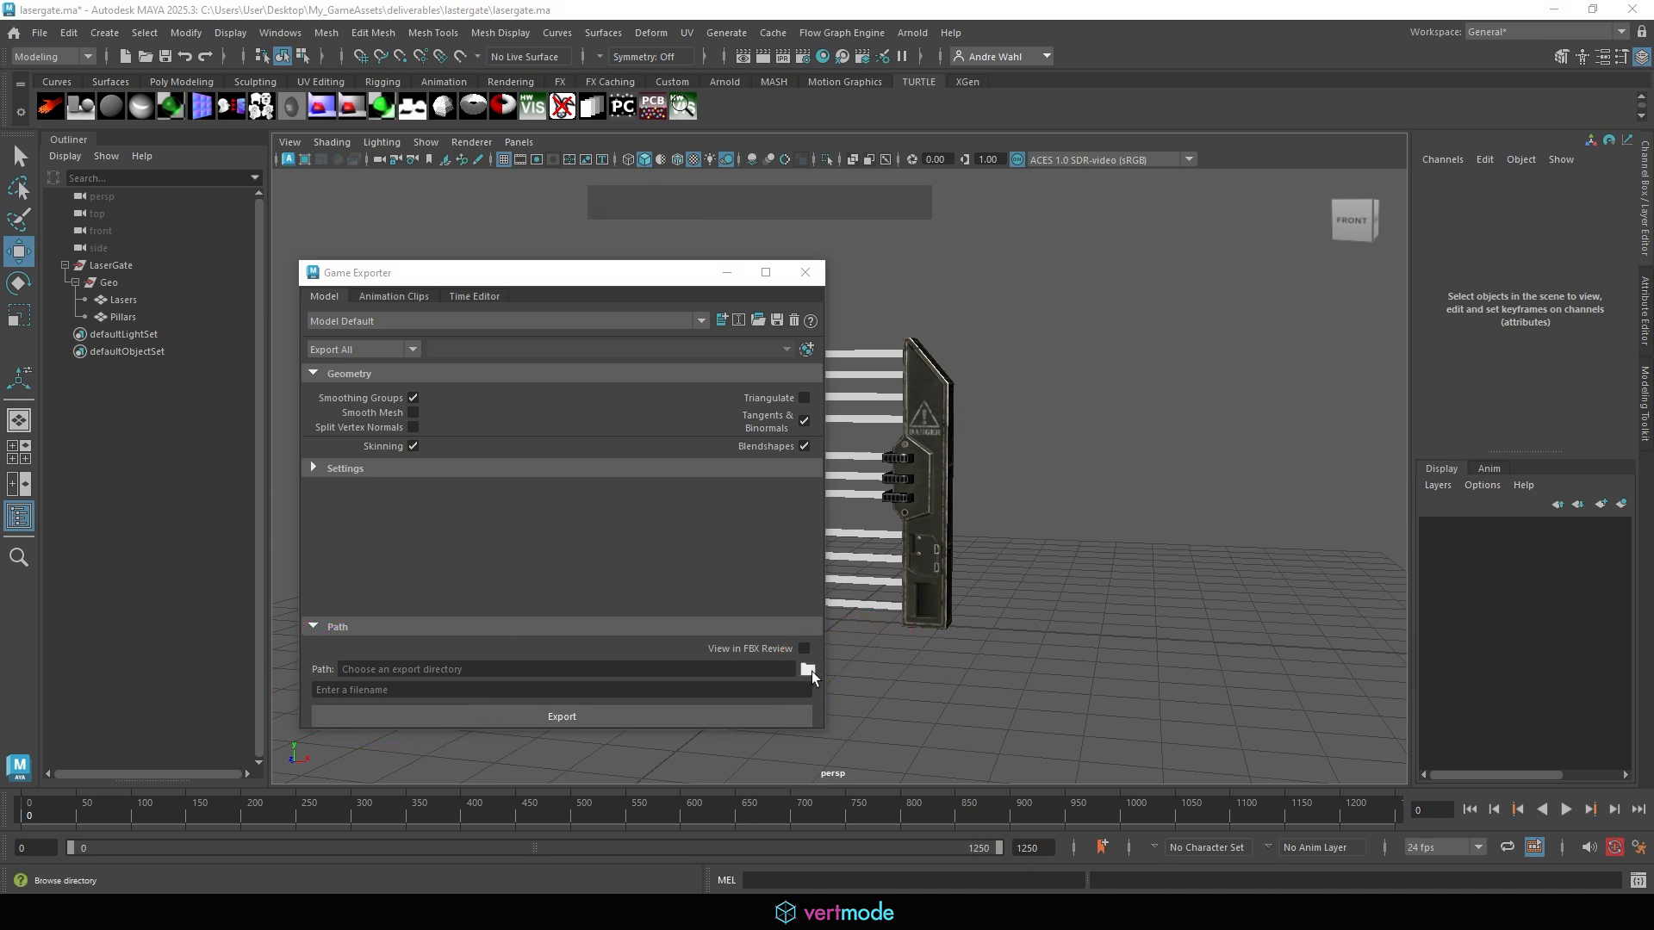
pyautogui.click(810, 670)
pyautogui.doubleClick(518, 230)
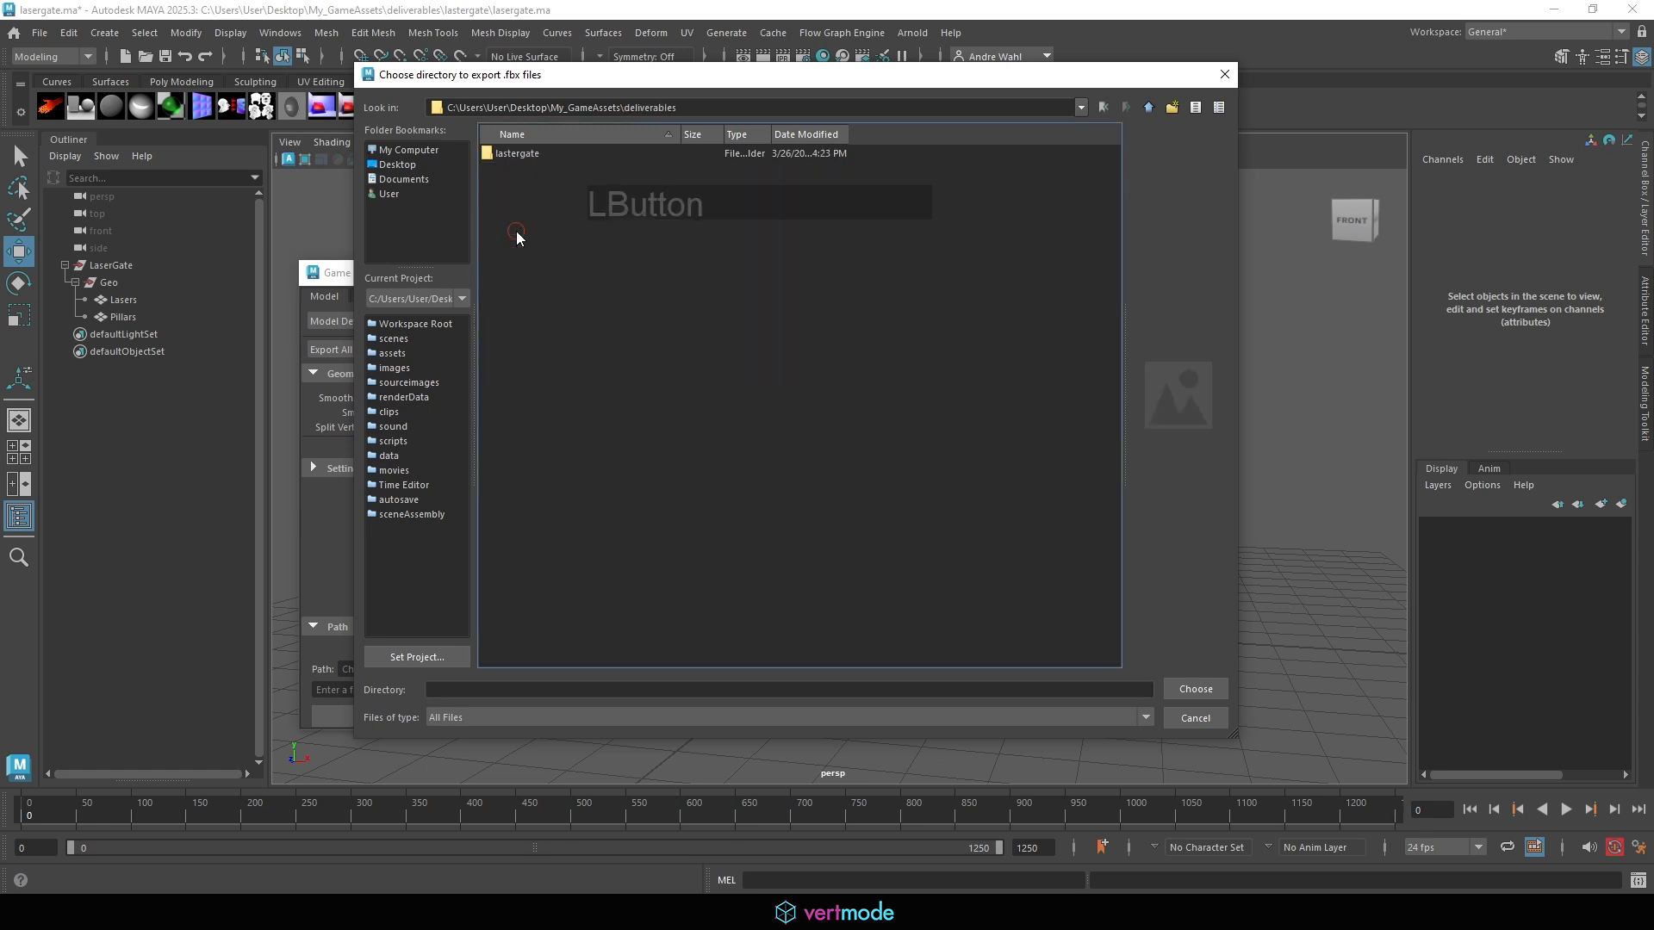
pyautogui.doubleClick(502, 158)
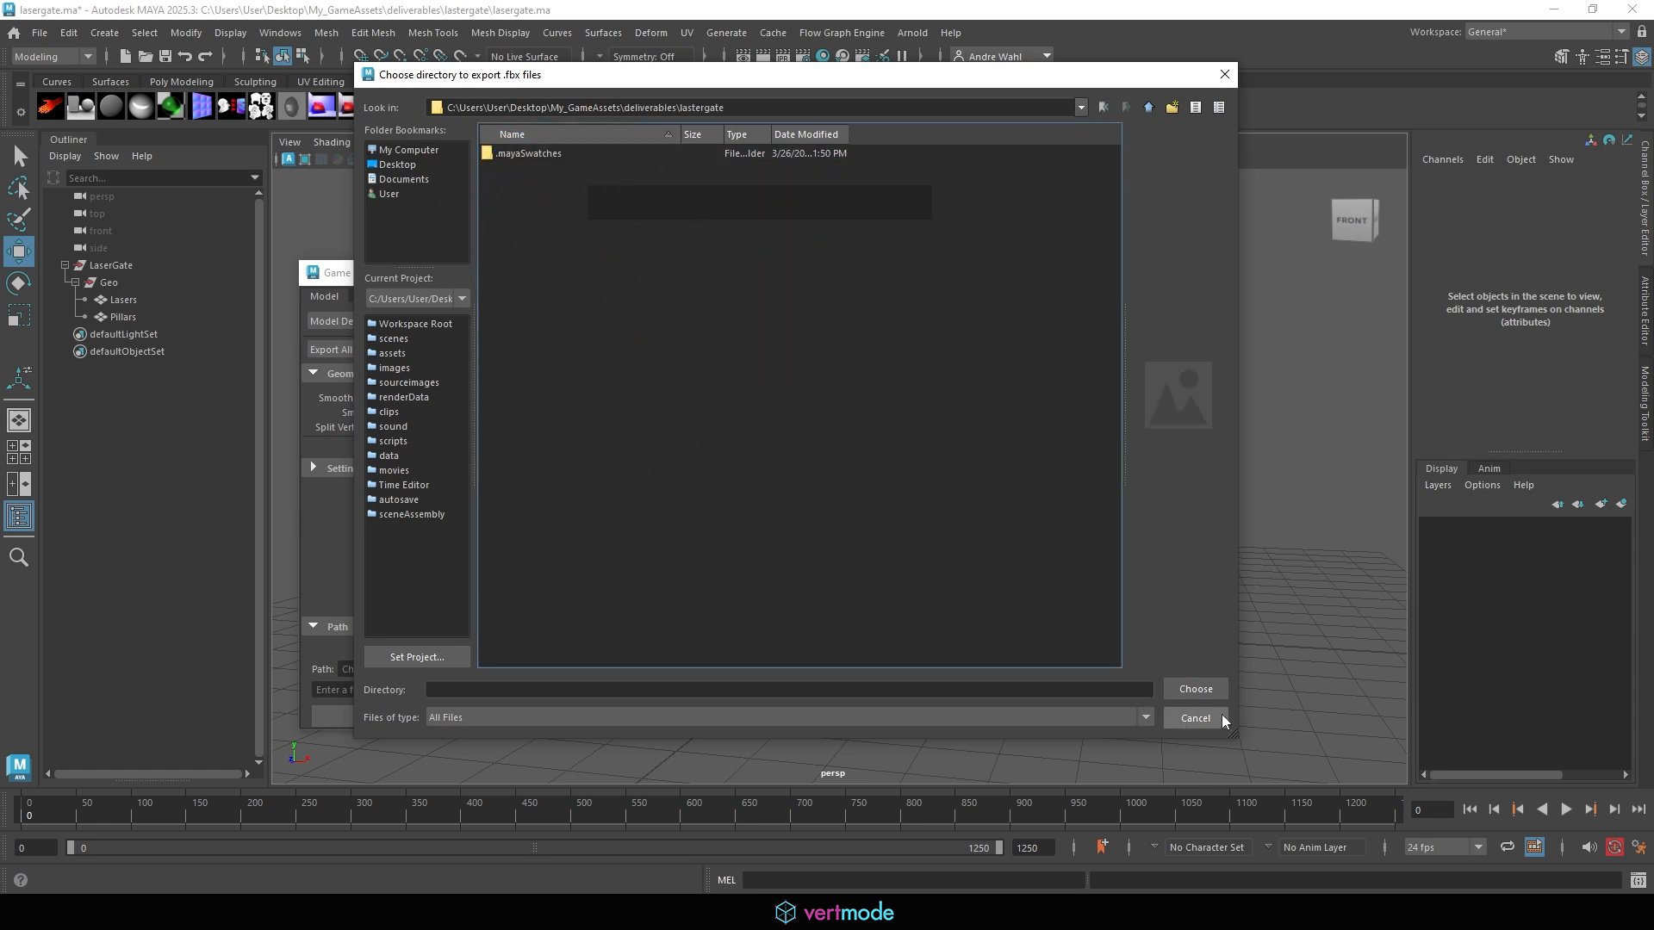
pyautogui.click(1196, 689)
# Name the export file lasergate, export the whole model as FBX and dismiss the completion message.
pyautogui.click(412, 689)
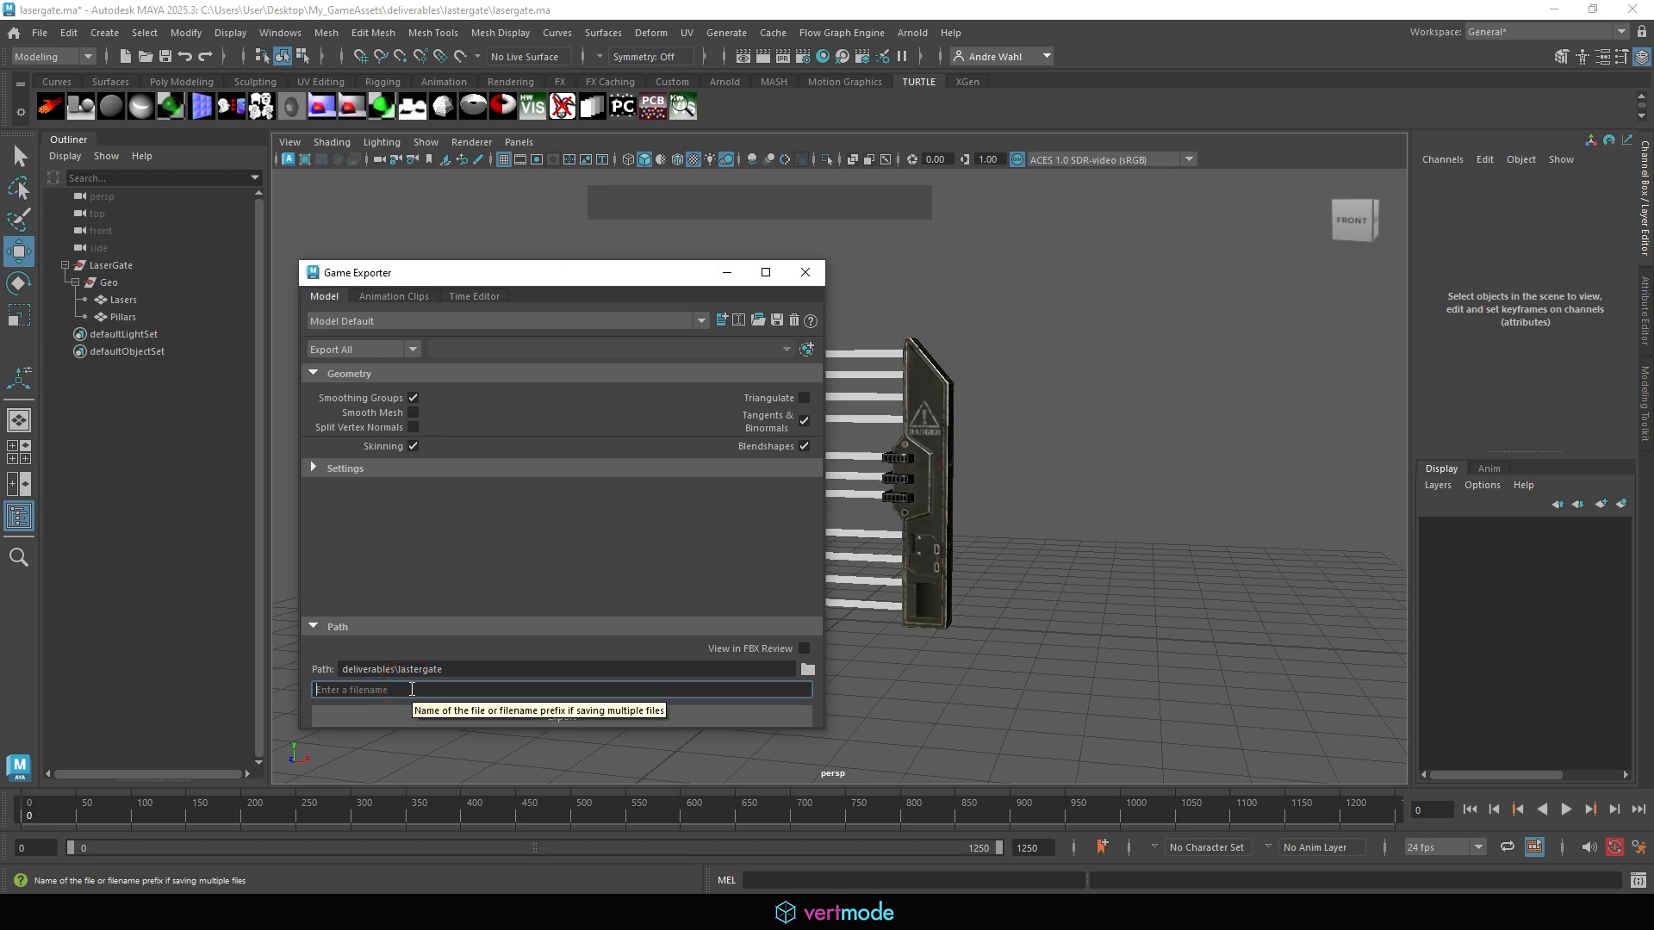
pyautogui.write('lasergate')
pyautogui.click(618, 715)
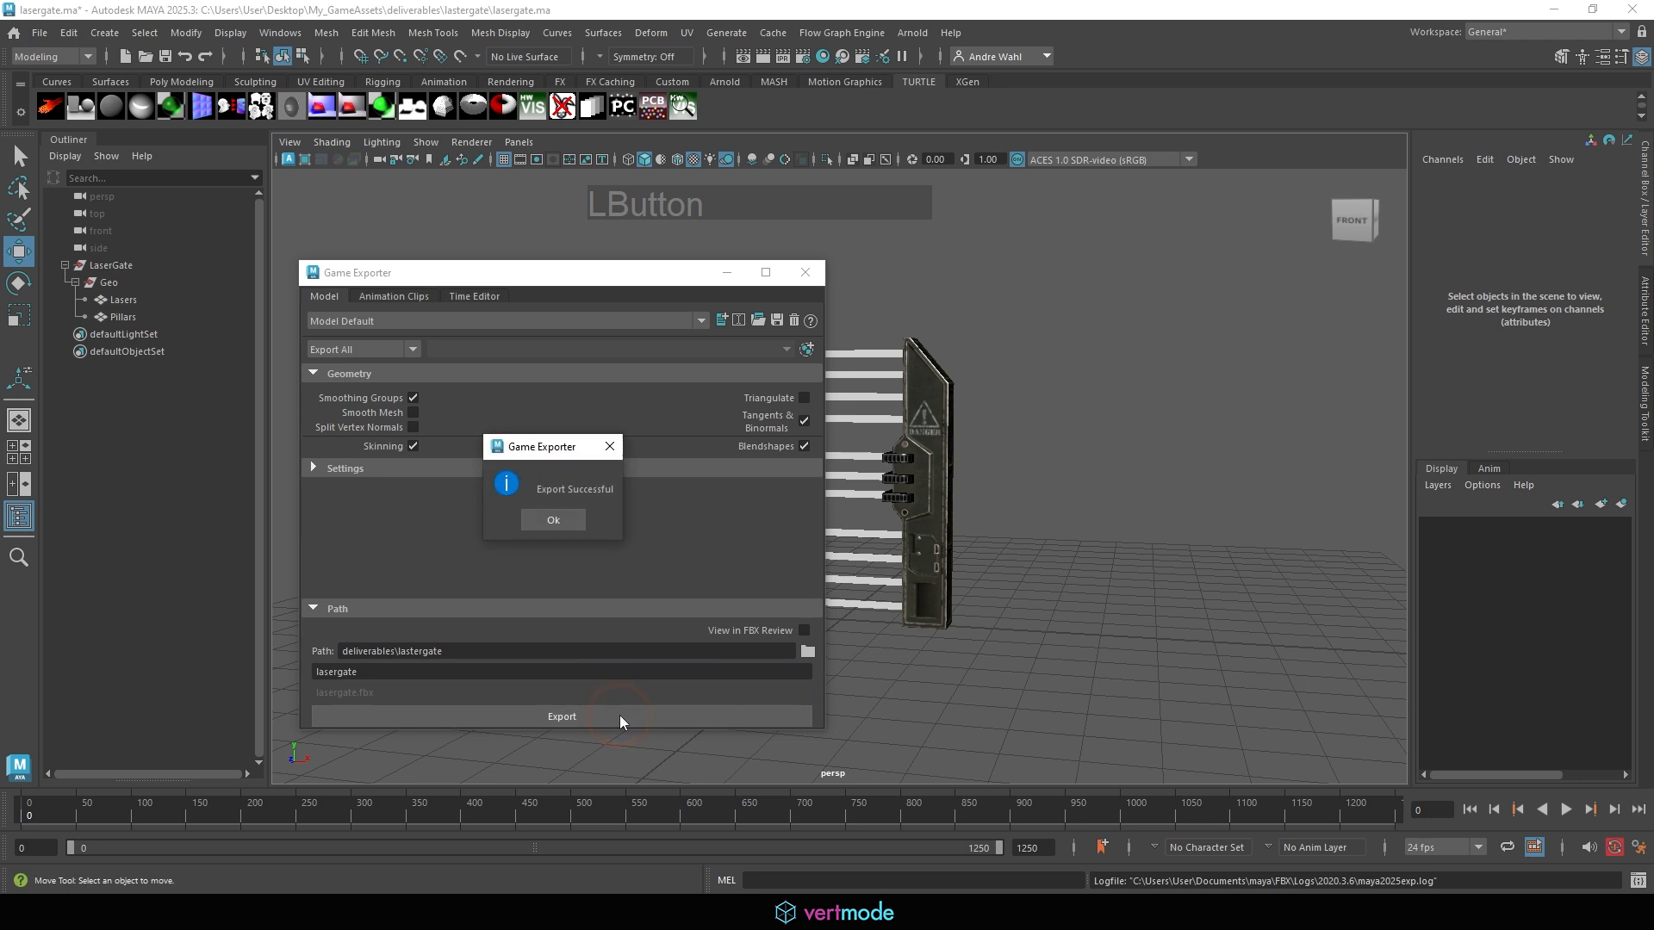
pyautogui.click(560, 519)
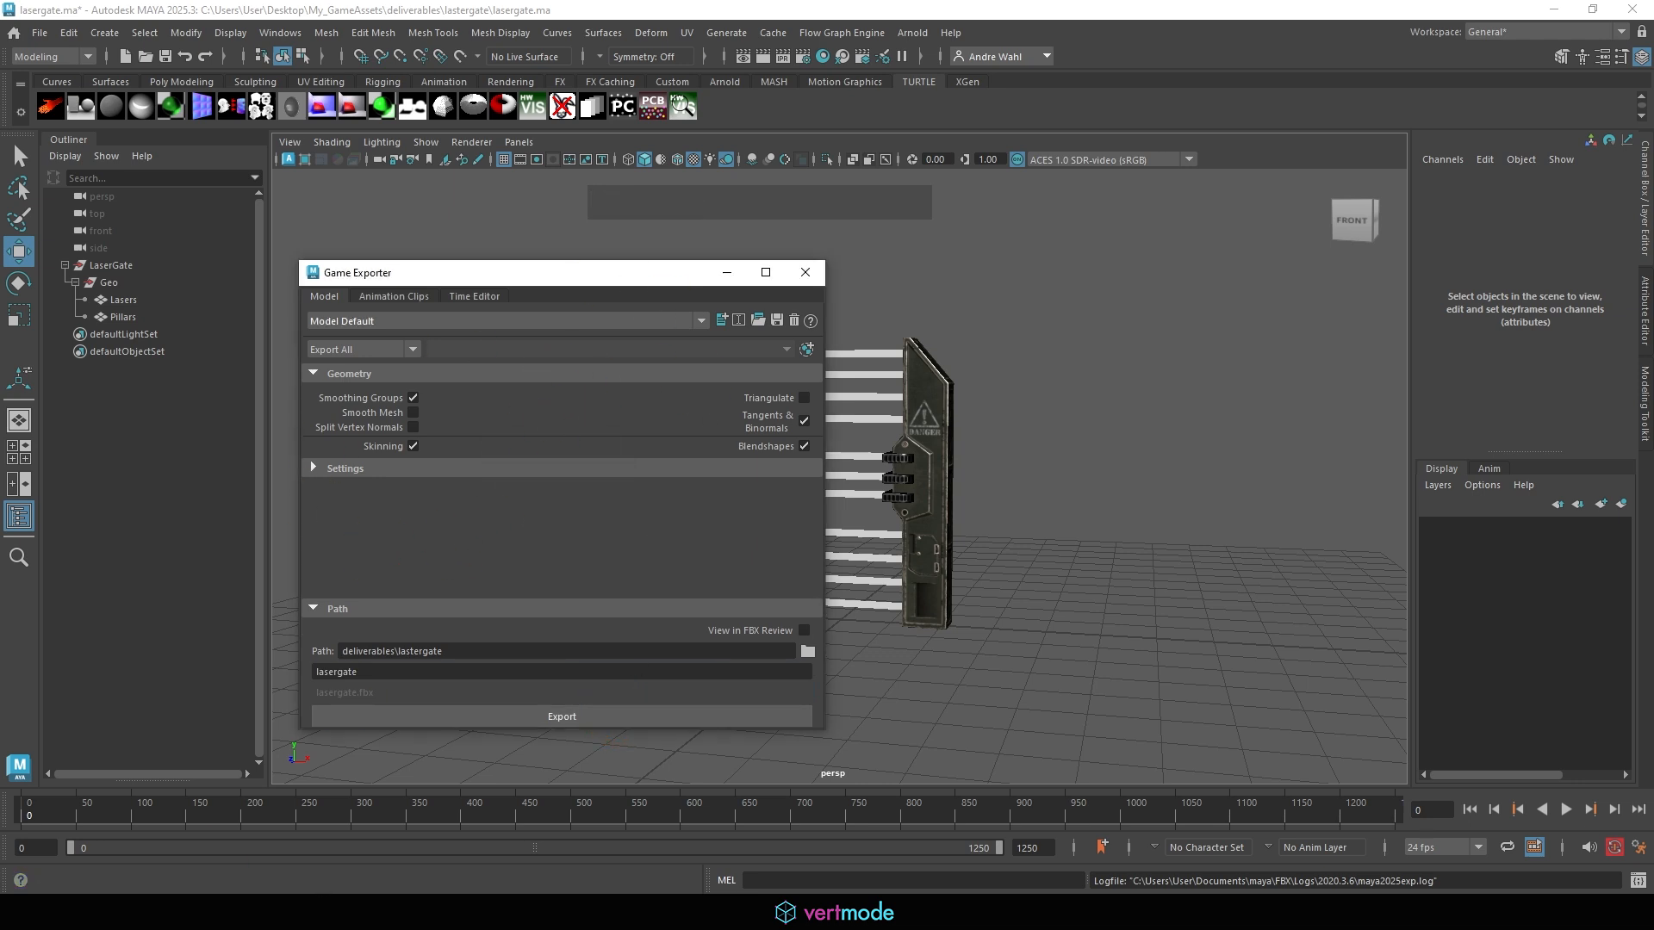
pyautogui.click(531, 218)
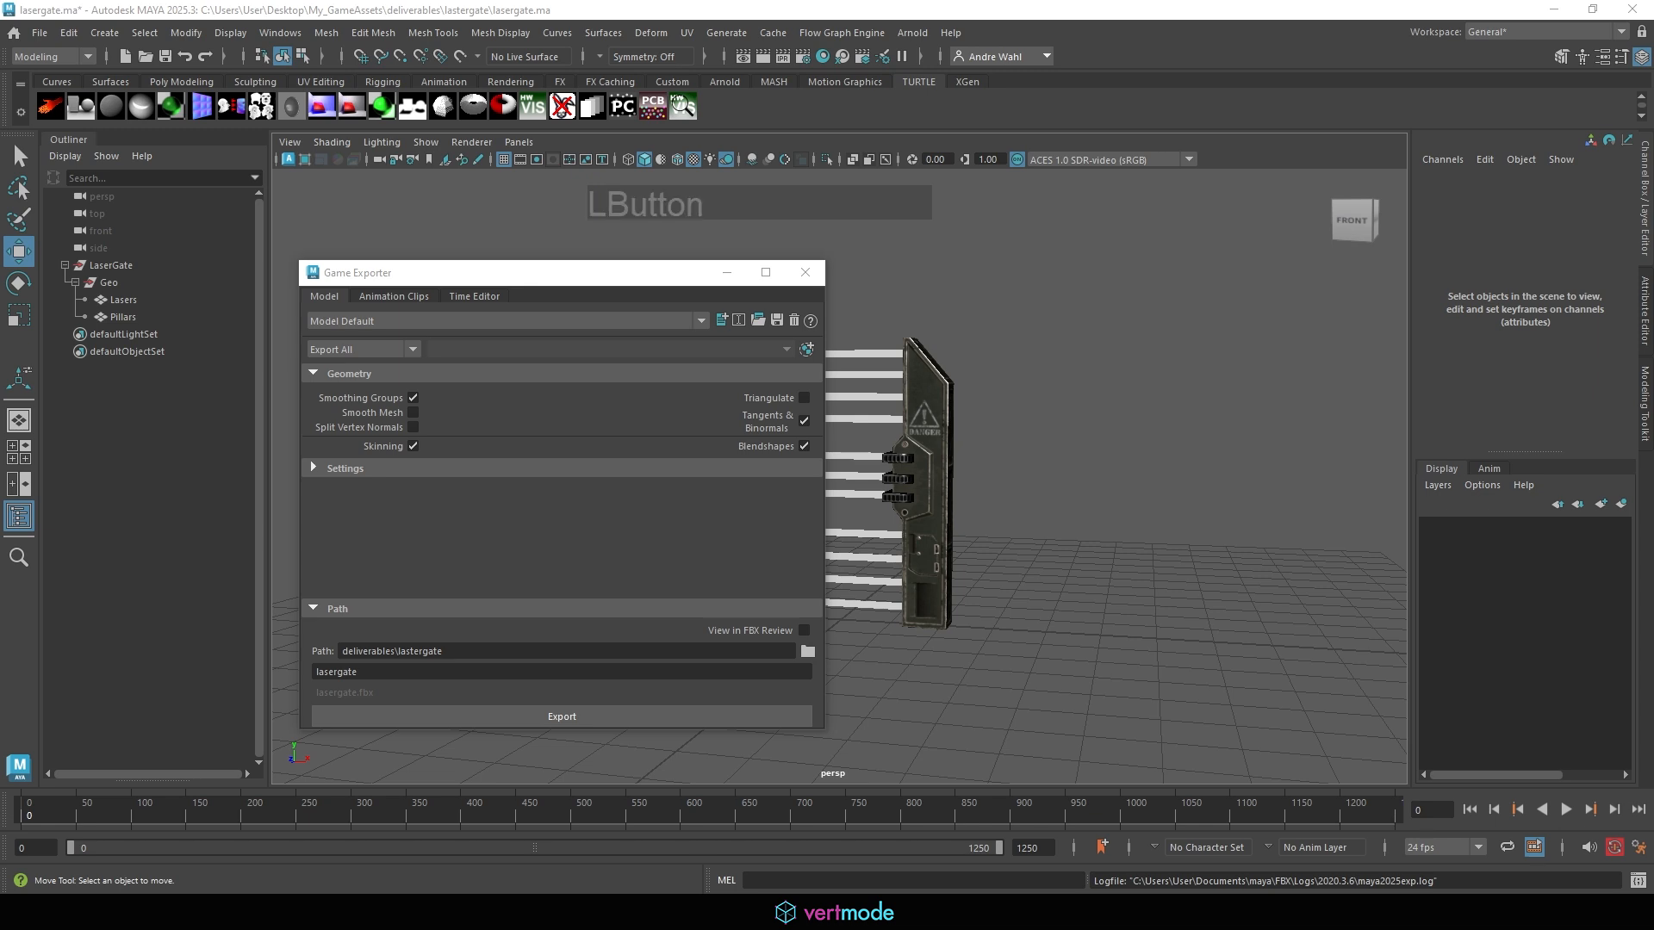
# Switch to File Explorer, open My_GameAssets\deliverables\lastergate and widen the window to check the exported file's details.
pyautogui.click(344, 913)
pyautogui.moveTo(1252, 31); pyautogui.dragTo(757, 221)
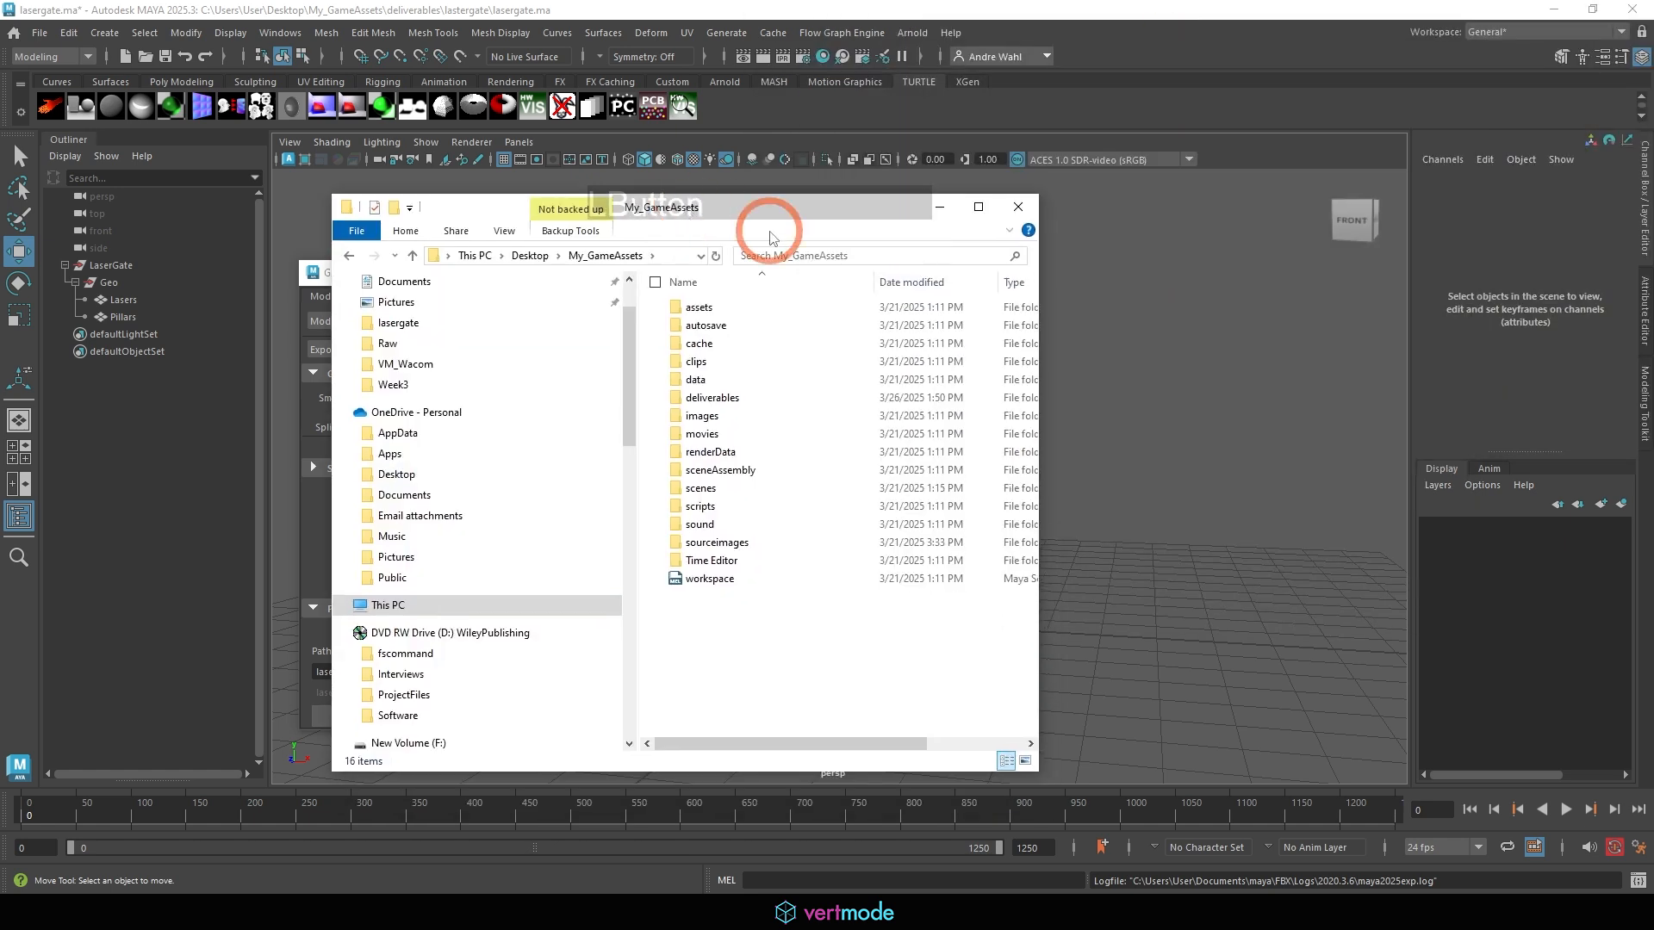
pyautogui.doubleClick(725, 396)
pyautogui.doubleClick(708, 310)
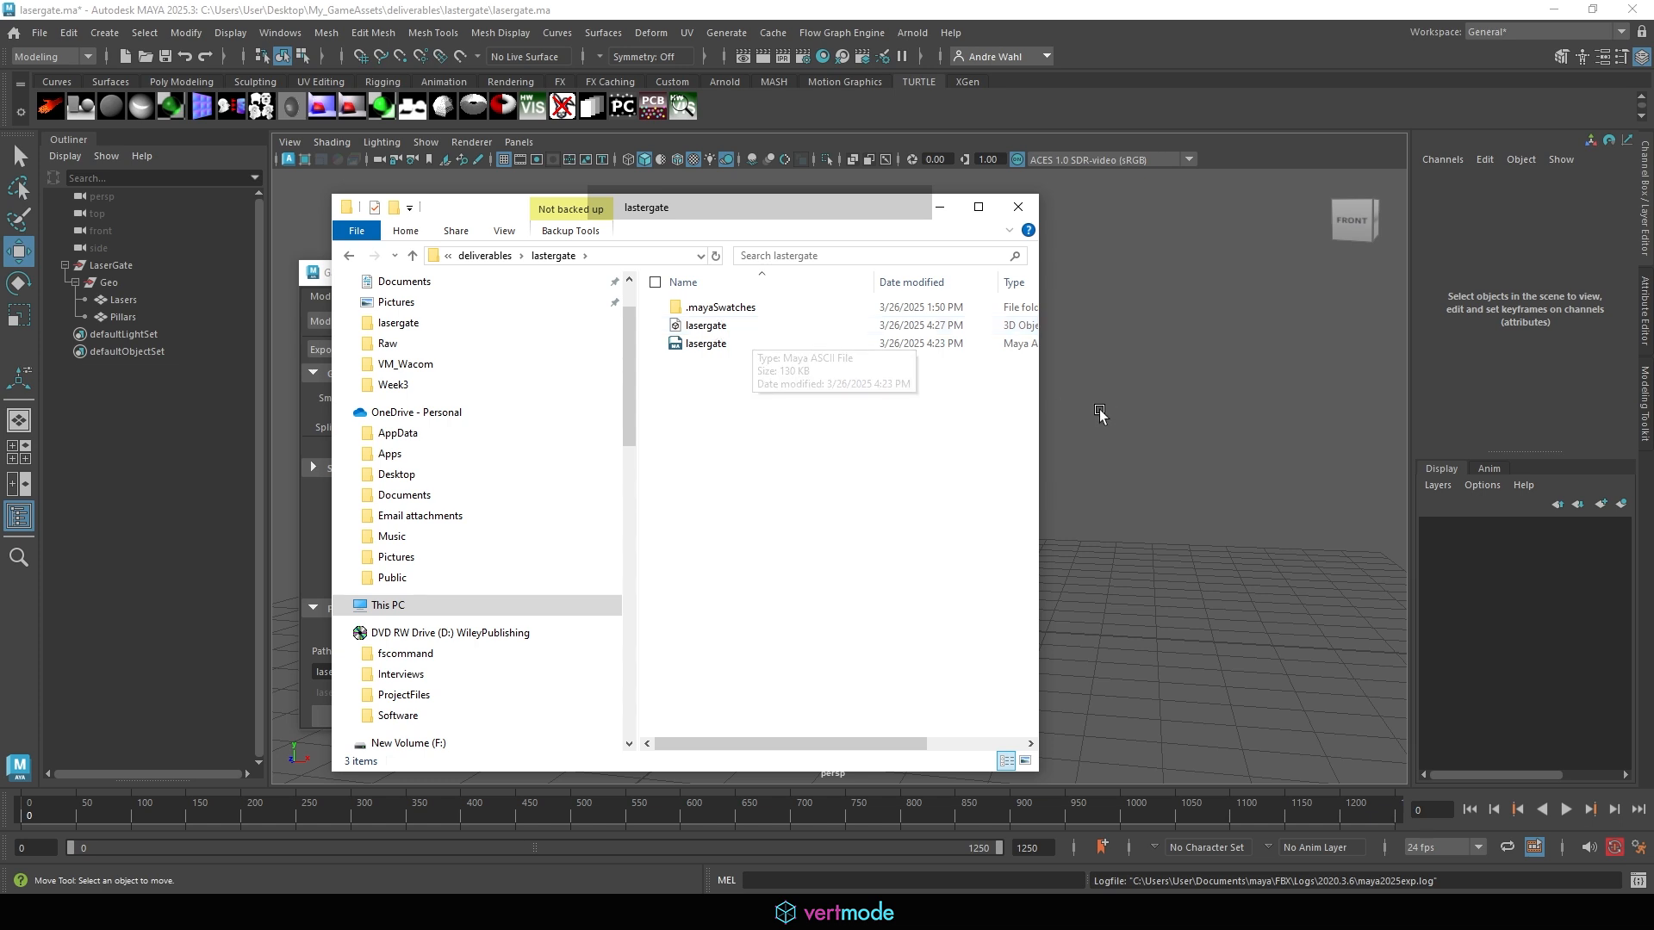
pyautogui.moveTo(1038, 392); pyautogui.dragTo(1373, 368)
pyautogui.click(874, 360)
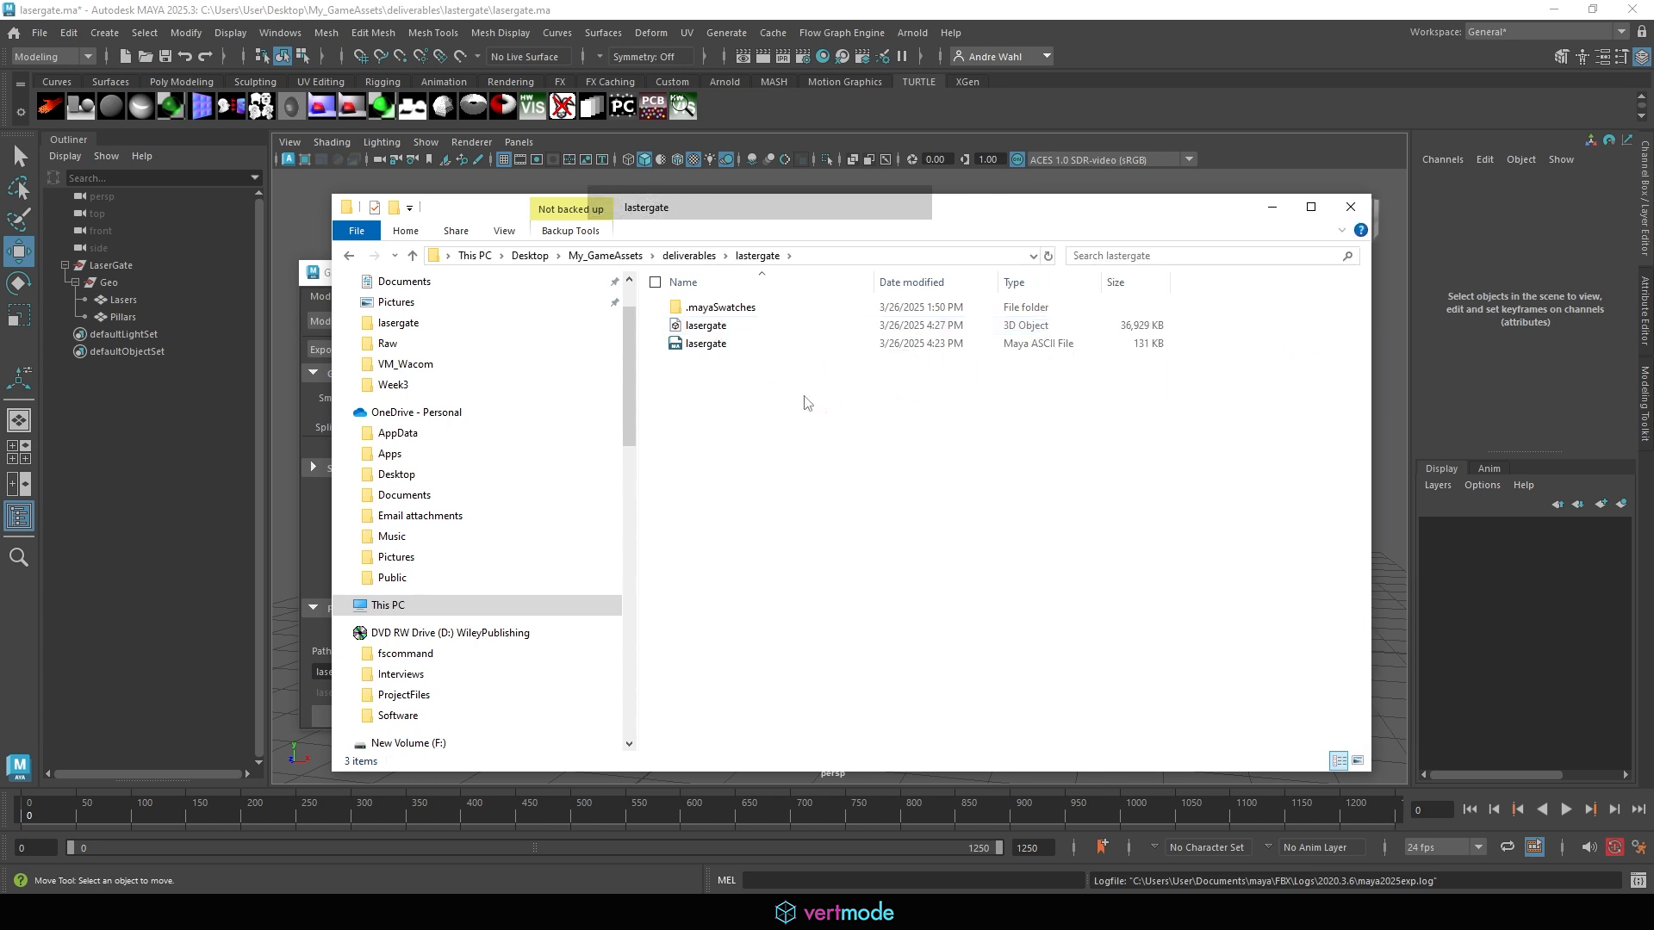
# Select and copy the color, Emission, metalness and Normal textures in the project's sourceimages\lasergate\Textures folder.
pyautogui.click(583, 256)
pyautogui.click(749, 545)
pyautogui.doubleClick(723, 541)
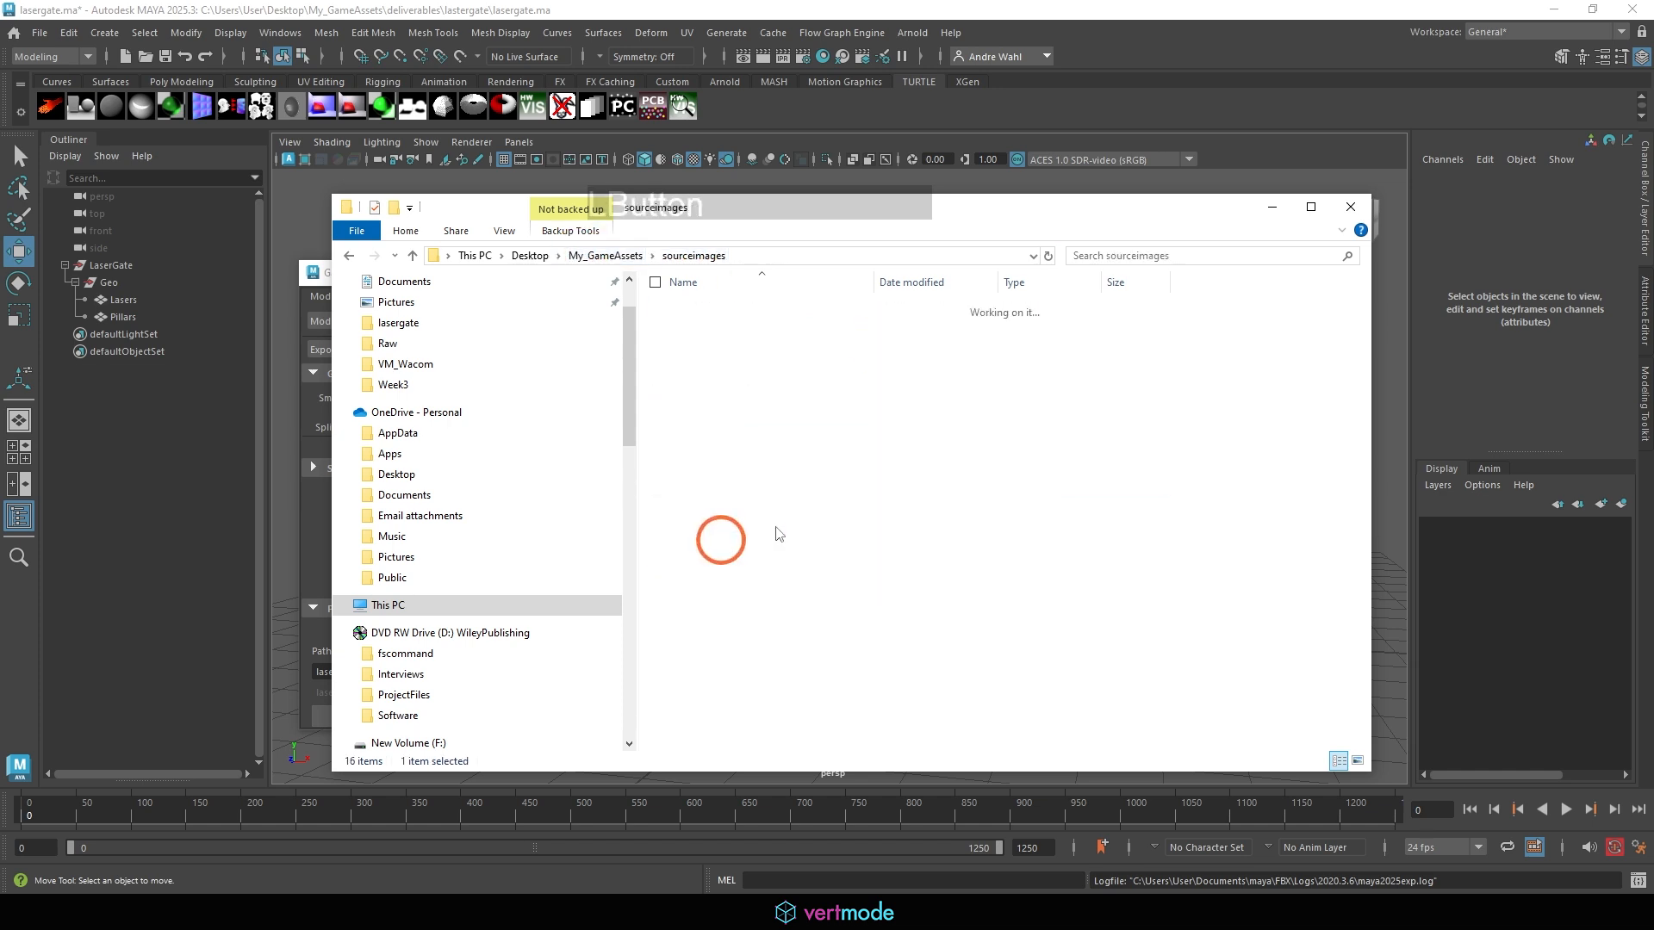
pyautogui.click(775, 325)
pyautogui.doubleClick(775, 325)
pyautogui.click(717, 307)
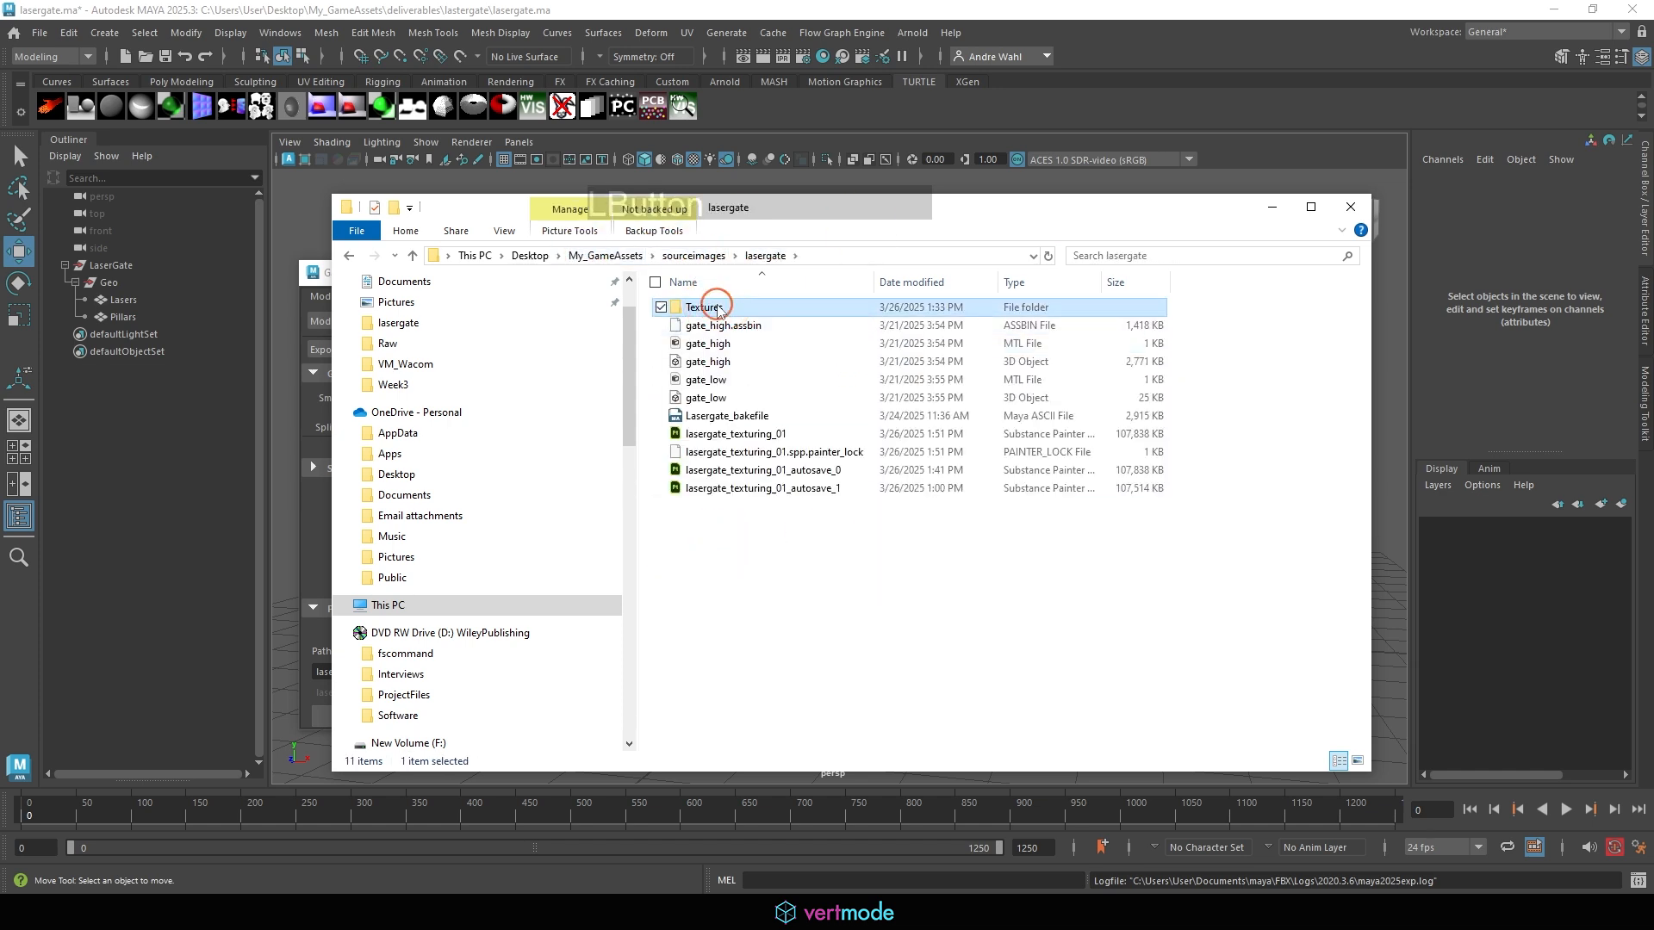
pyautogui.doubleClick(718, 308)
pyautogui.click(697, 323)
pyautogui.keyDown('shift'); pyautogui.click(1031, 343); pyautogui.keyUp('shift')
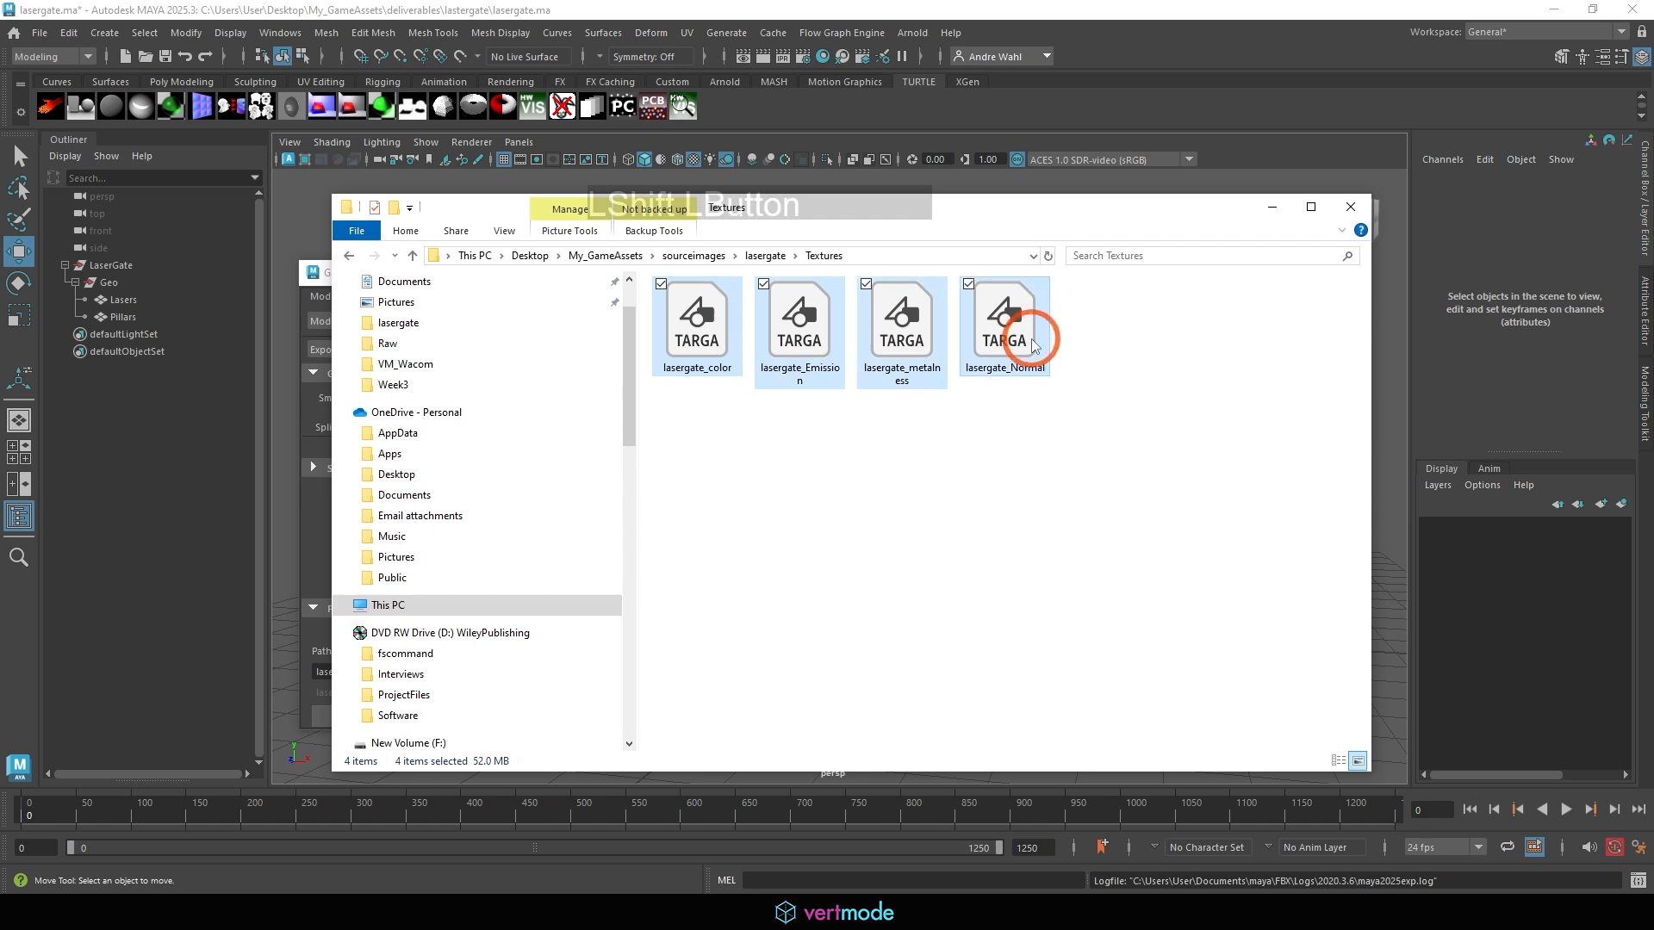
# Paste the four copied lasergate textures into the deliverables\lastergate folder.
pyautogui.click(591, 258)
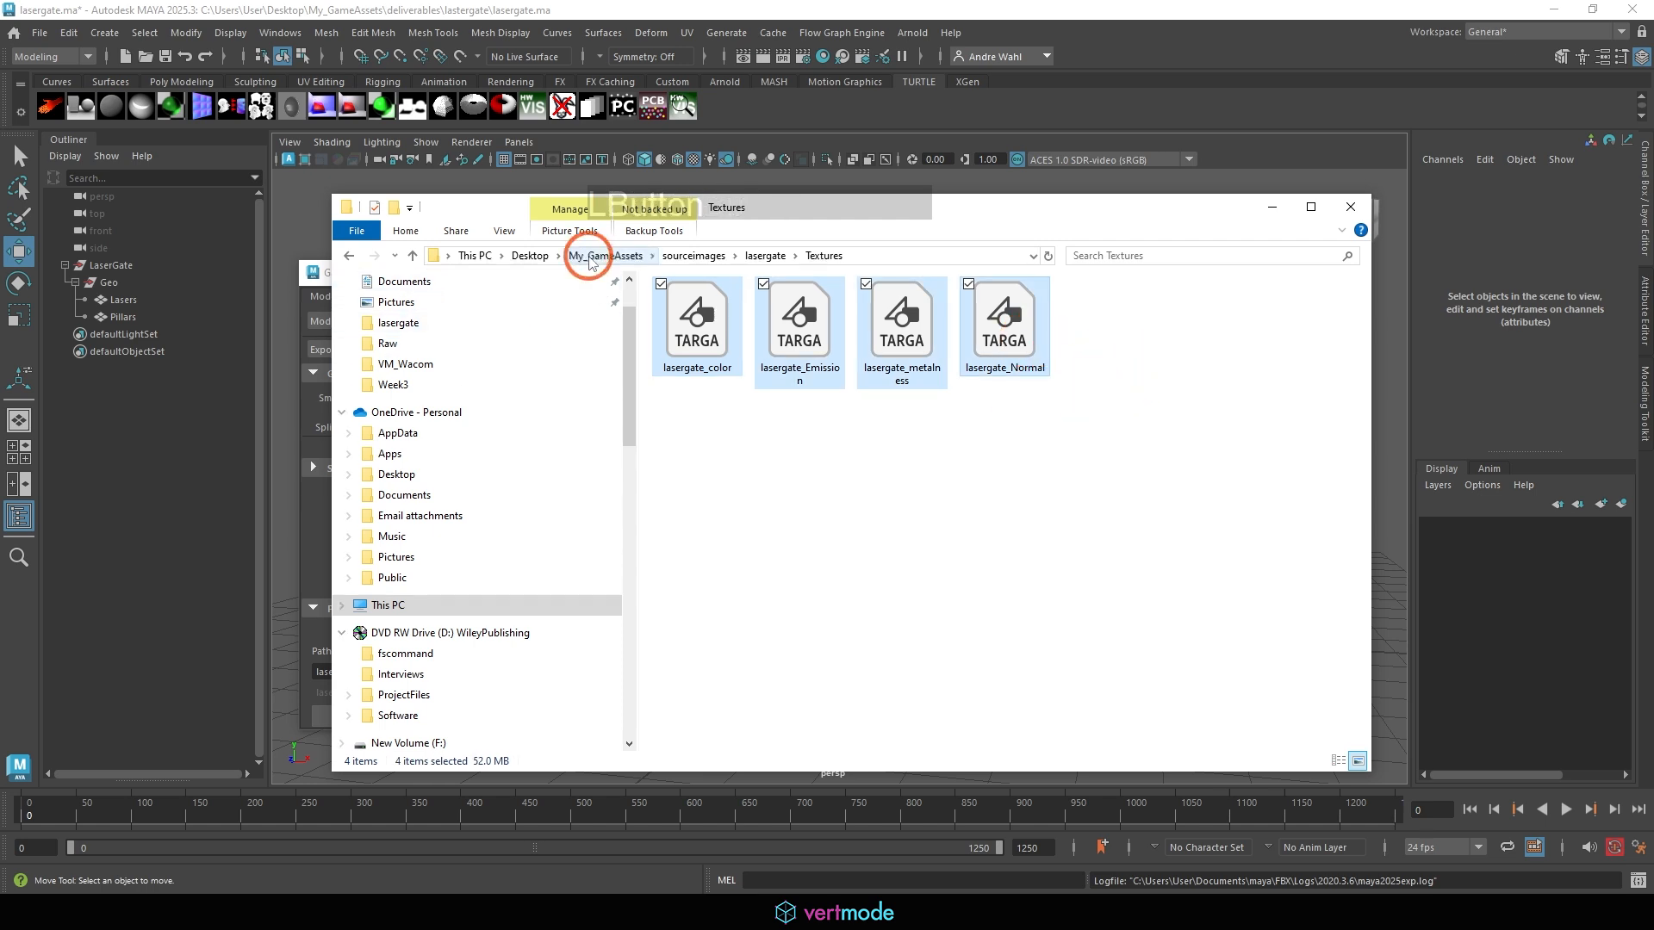
pyautogui.doubleClick(731, 414)
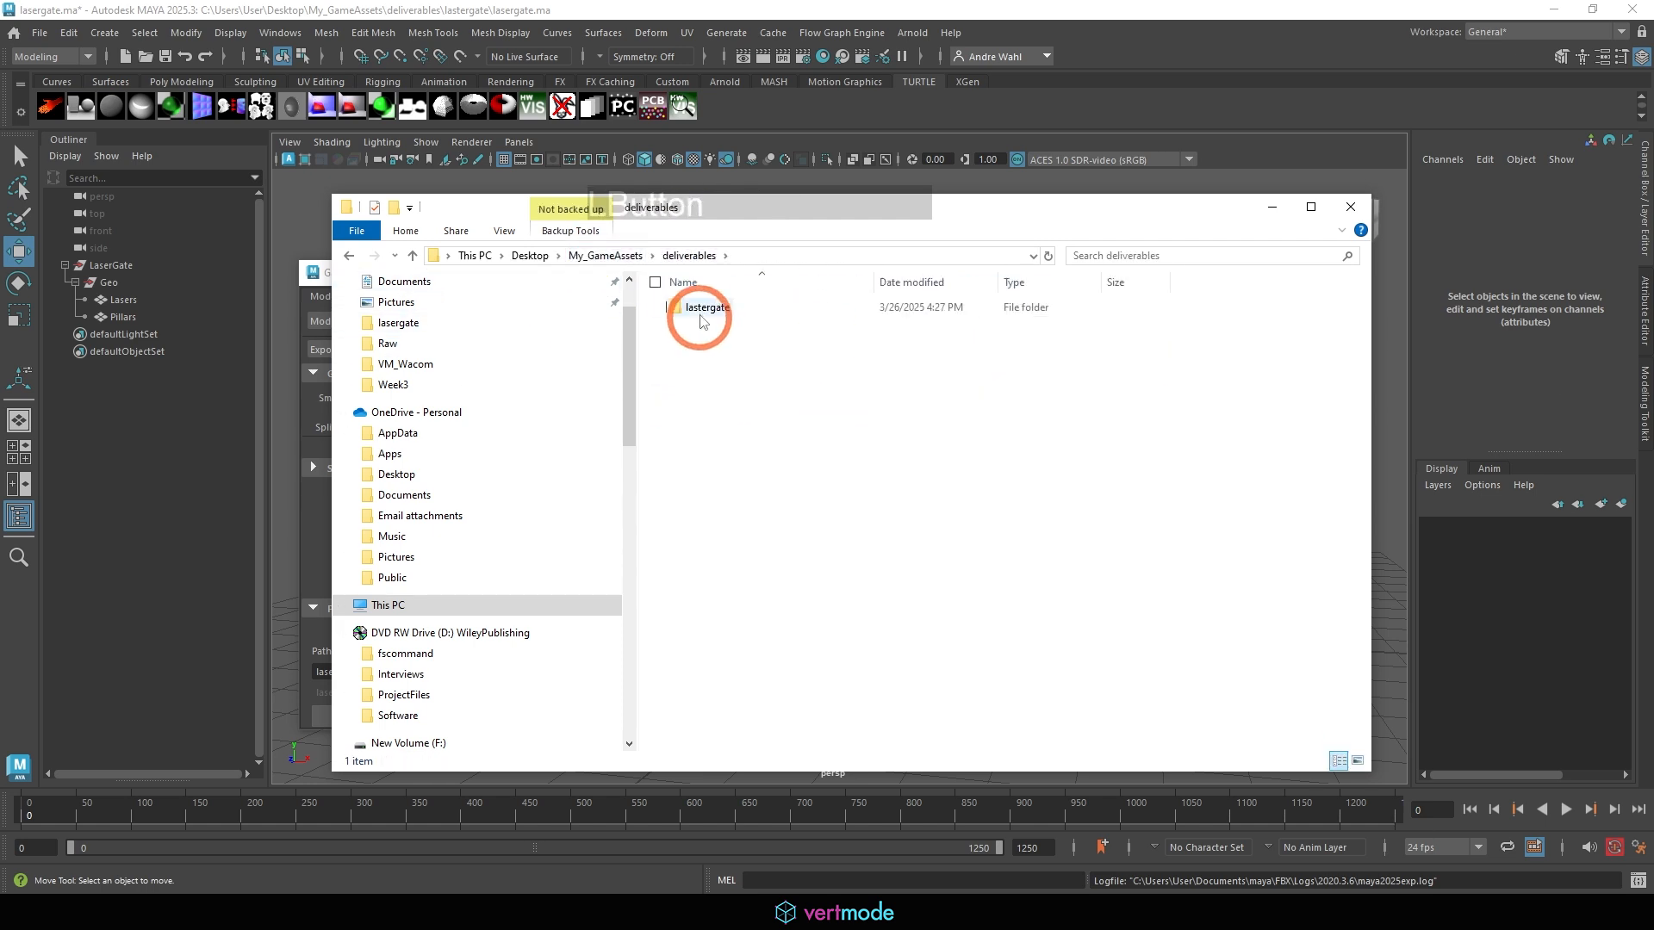
pyautogui.doubleClick(702, 312)
pyautogui.hotkey('ctrl', 'v')
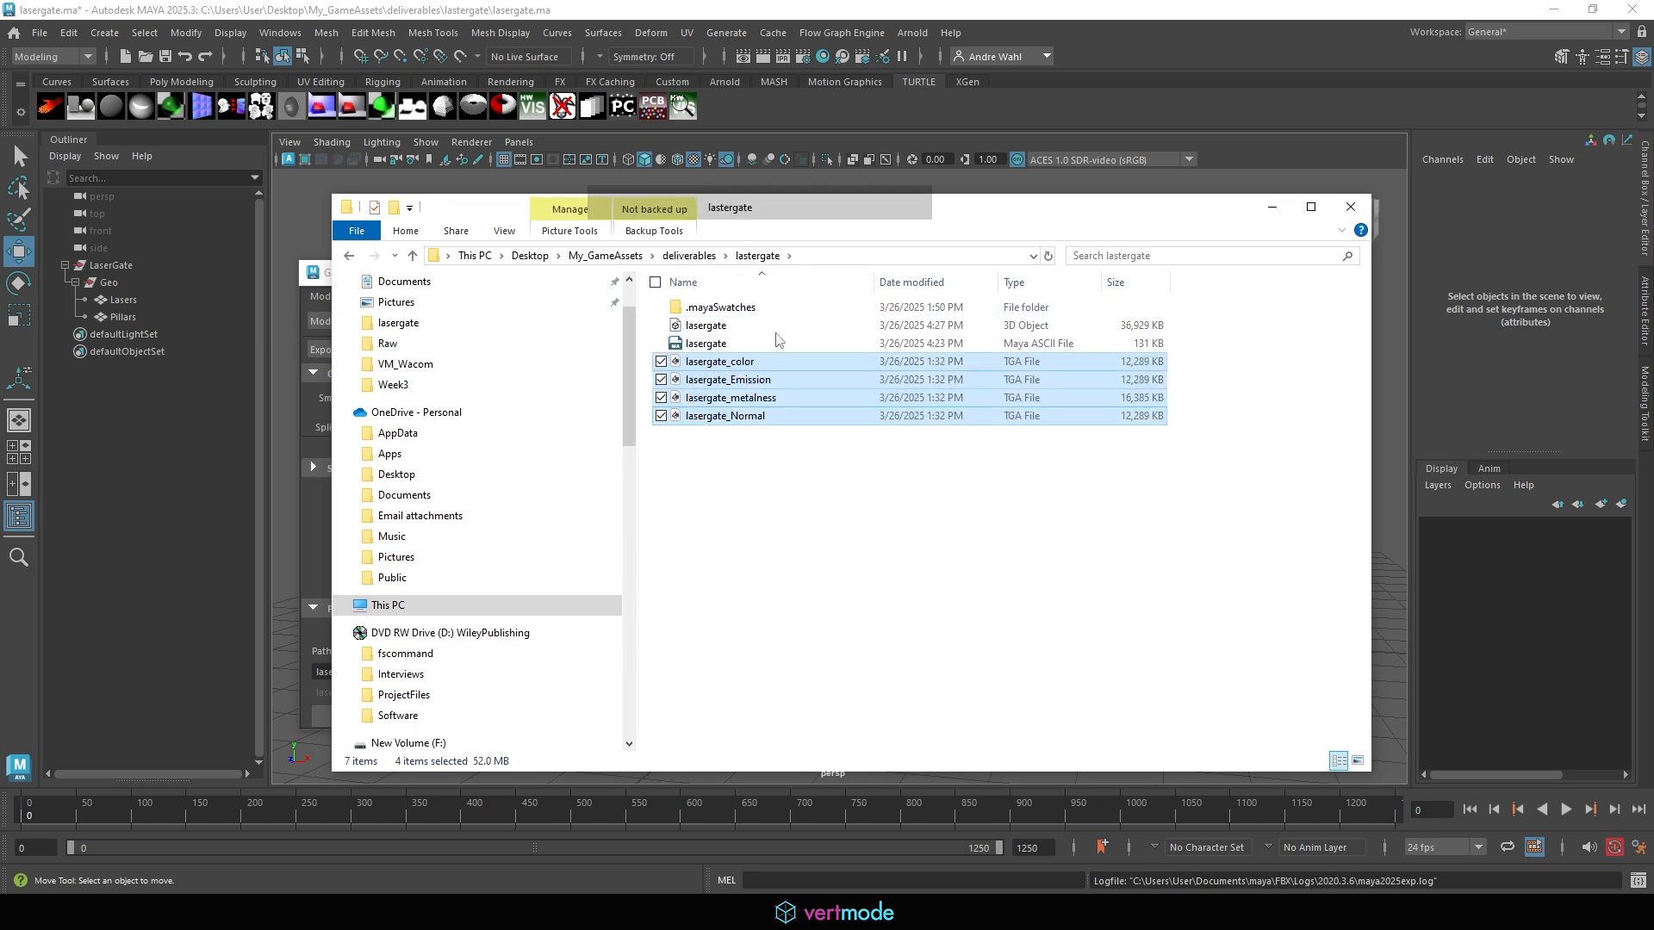
pyautogui.click(777, 521)
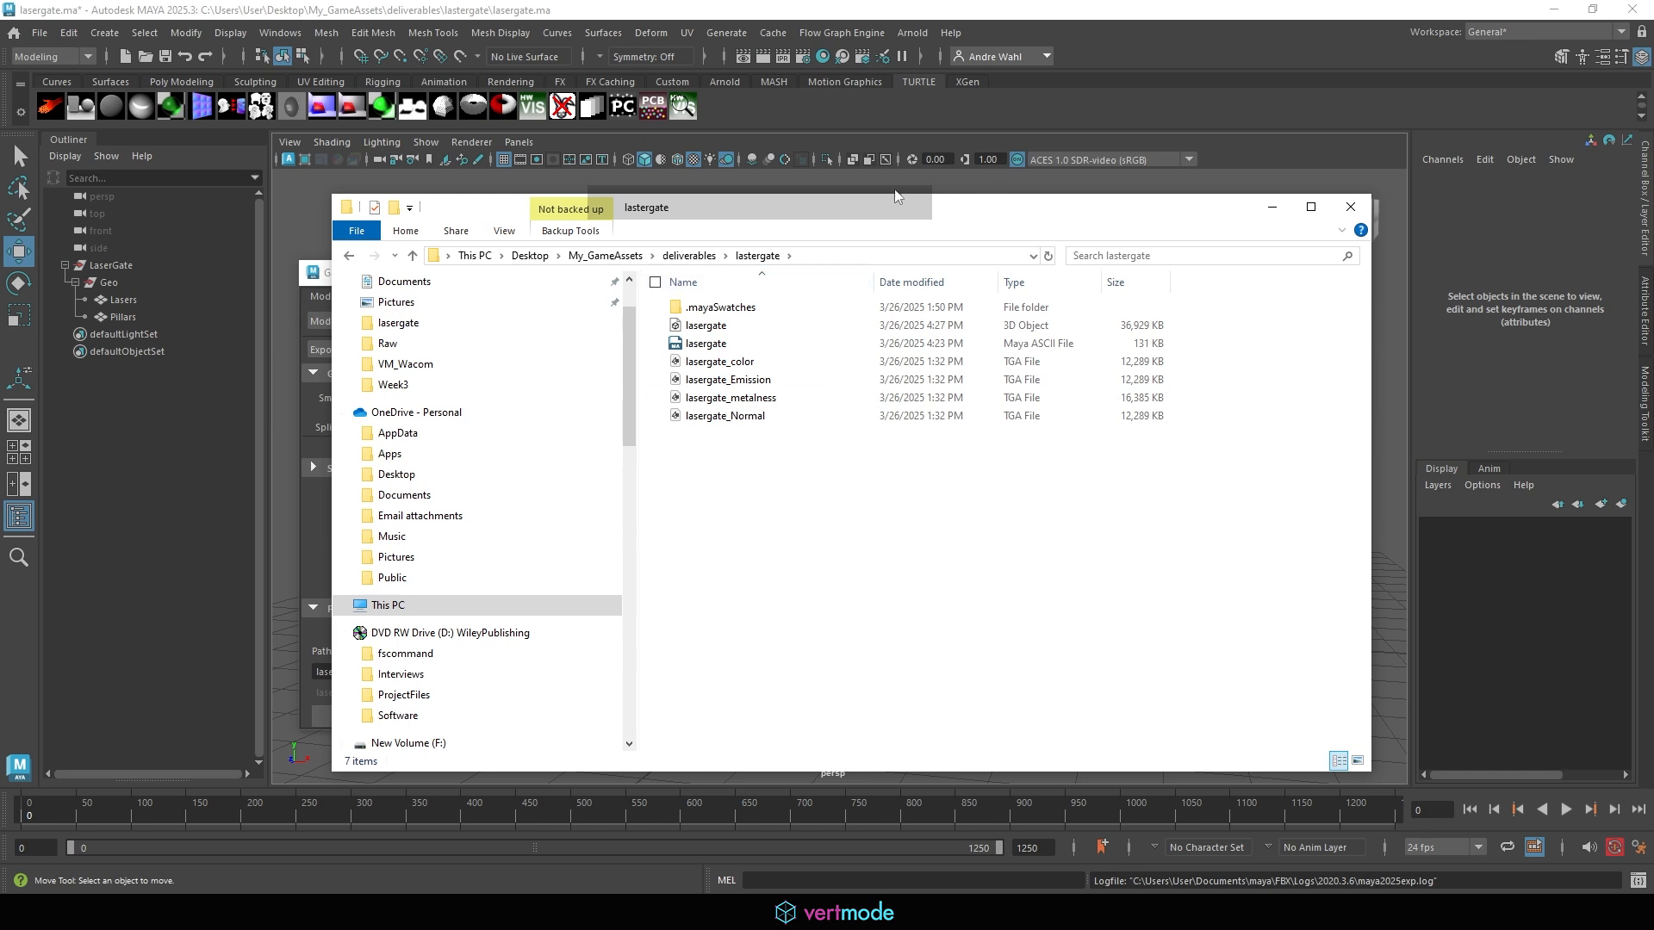
# Switch back to Maya and save the laser gate scene.
pyautogui.click(39, 32)
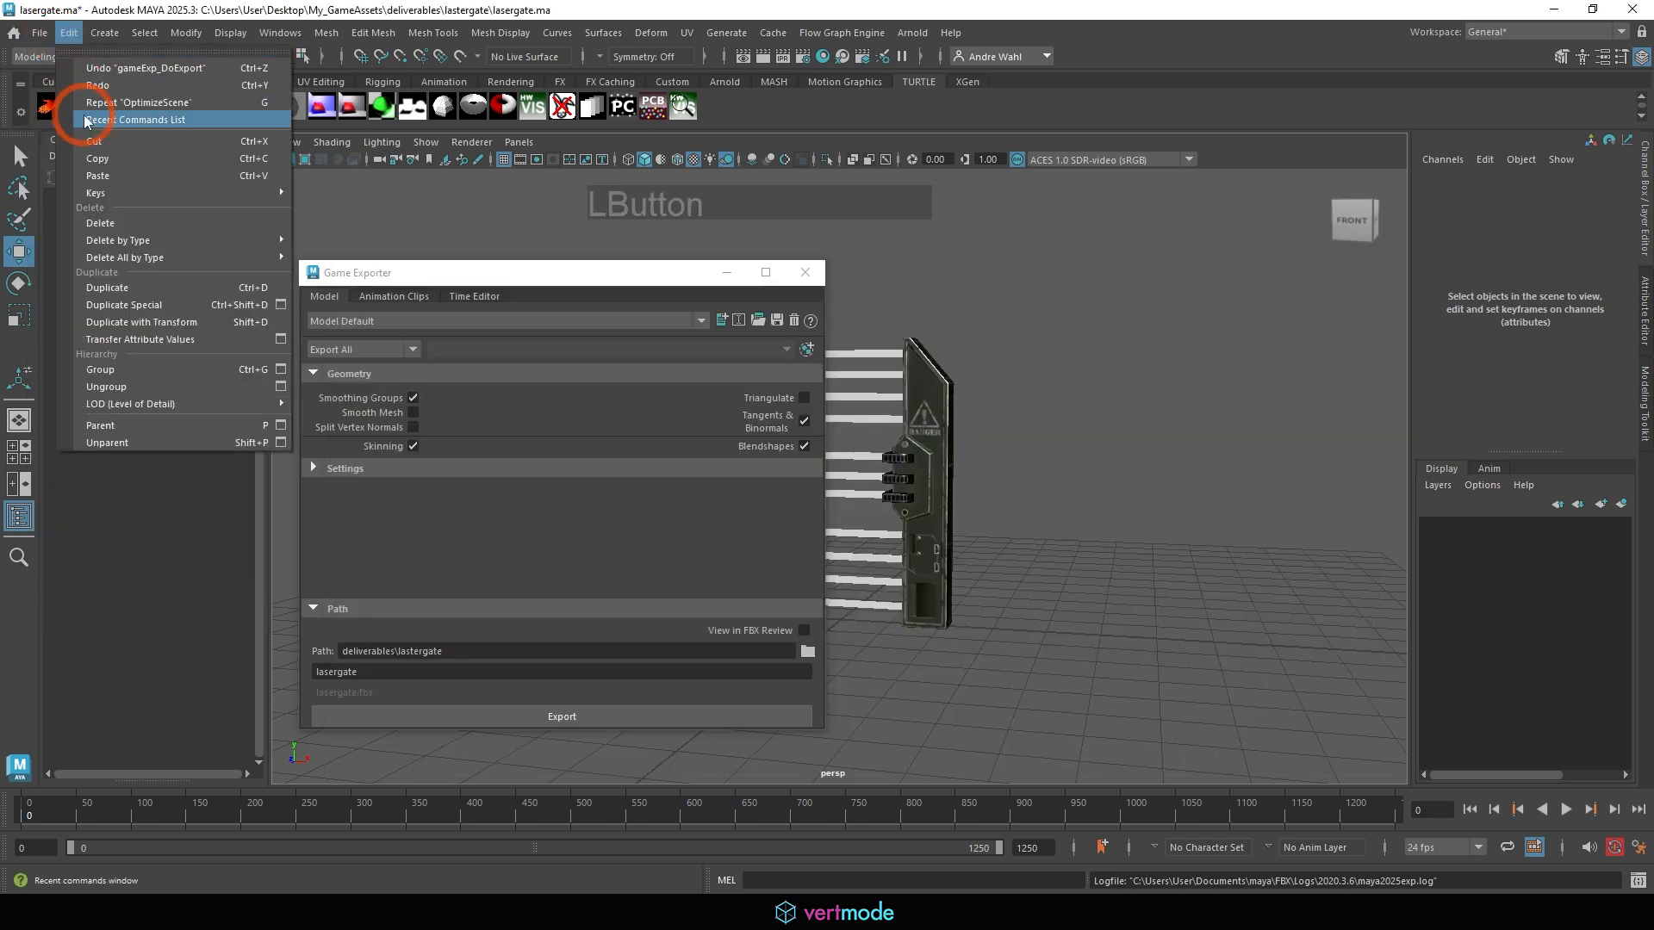
pyautogui.click(49, 36)
pyautogui.click(45, 35)
pyautogui.click(95, 106)
pyautogui.click(754, 233)
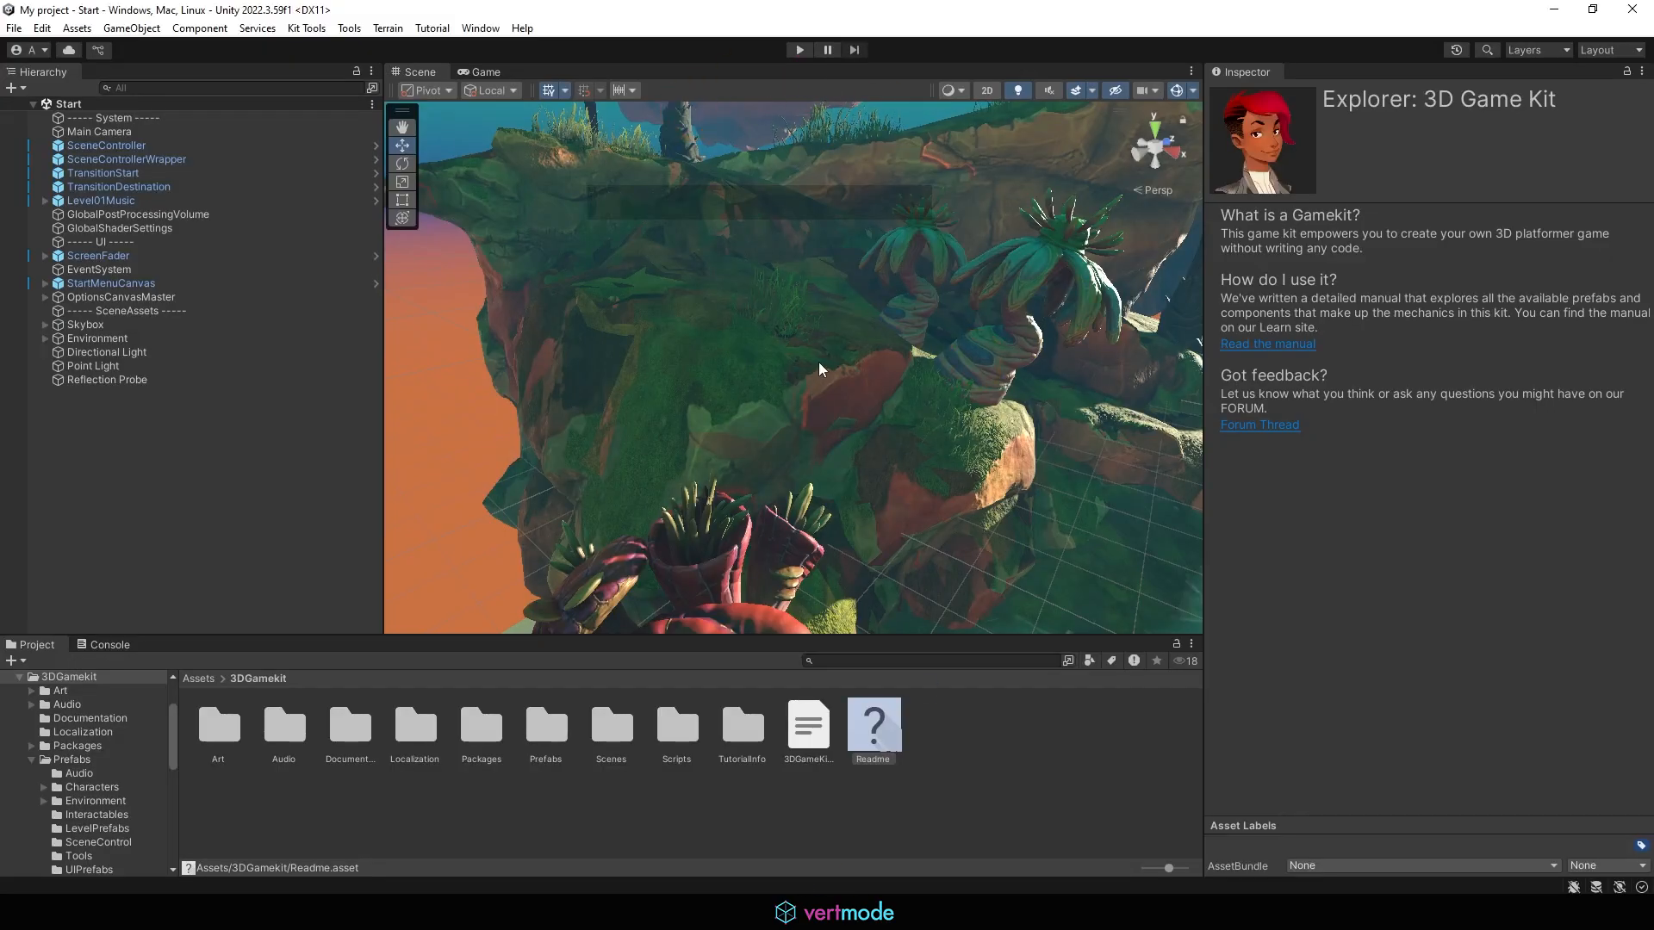
# Switch to Unity and create a new scene from the Basic (Built-in) template.
pyautogui.keyDown('alt'); pyautogui.moveTo(798, 358); pyautogui.dragTo(919, 368, button='right'); pyautogui.keyUp('alt')
pyautogui.keyDown('alt'); pyautogui.moveTo(919, 369); pyautogui.dragTo(849, 343, button='middle'); pyautogui.keyUp('alt')
pyautogui.keyDown('alt'); pyautogui.moveTo(850, 343); pyautogui.dragTo(1120, 359); pyautogui.keyUp('alt')
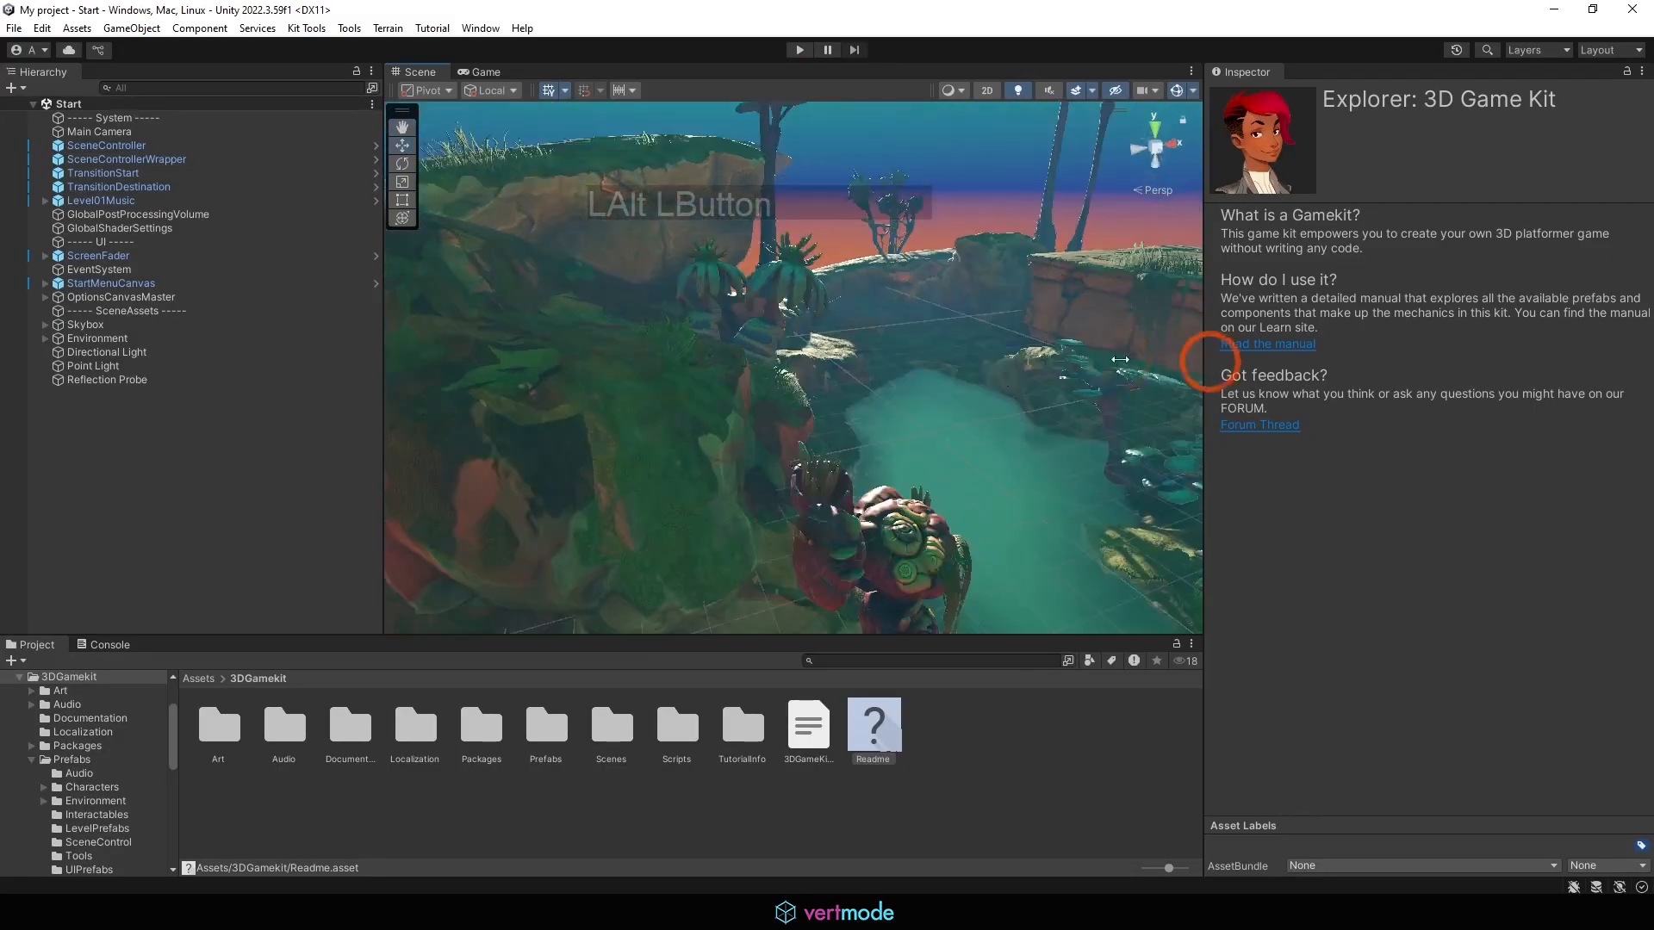
pyautogui.keyDown('alt'); pyautogui.moveTo(1119, 360); pyautogui.dragTo(990, 362, button='right'); pyautogui.keyUp('alt')
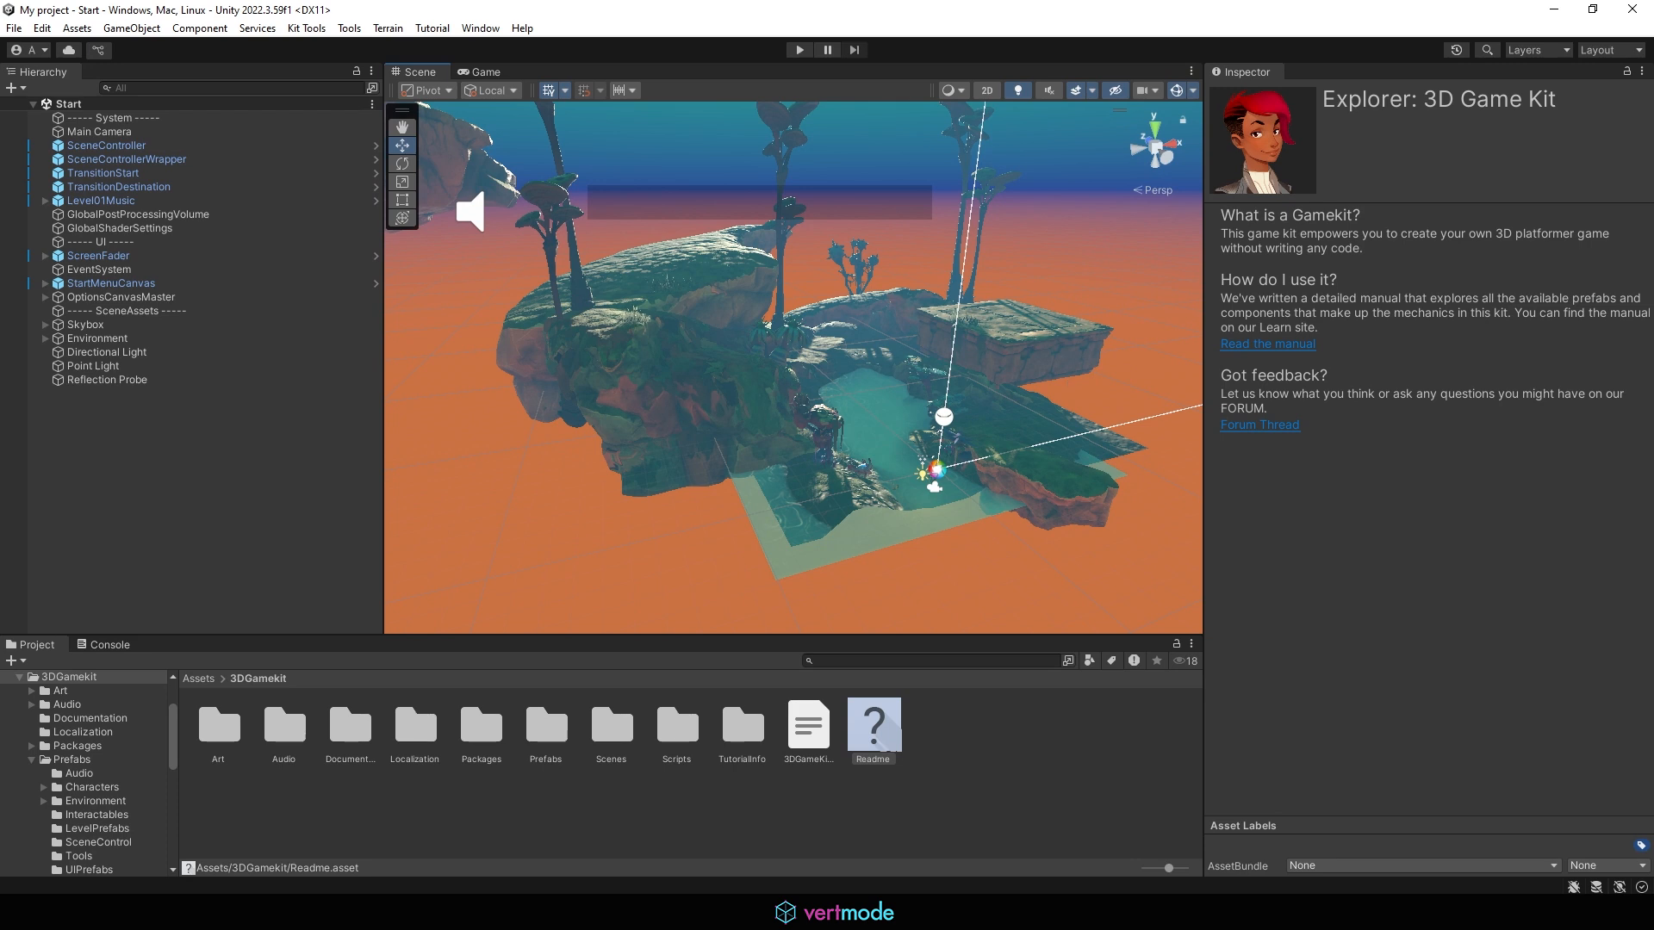
pyautogui.click(14, 28)
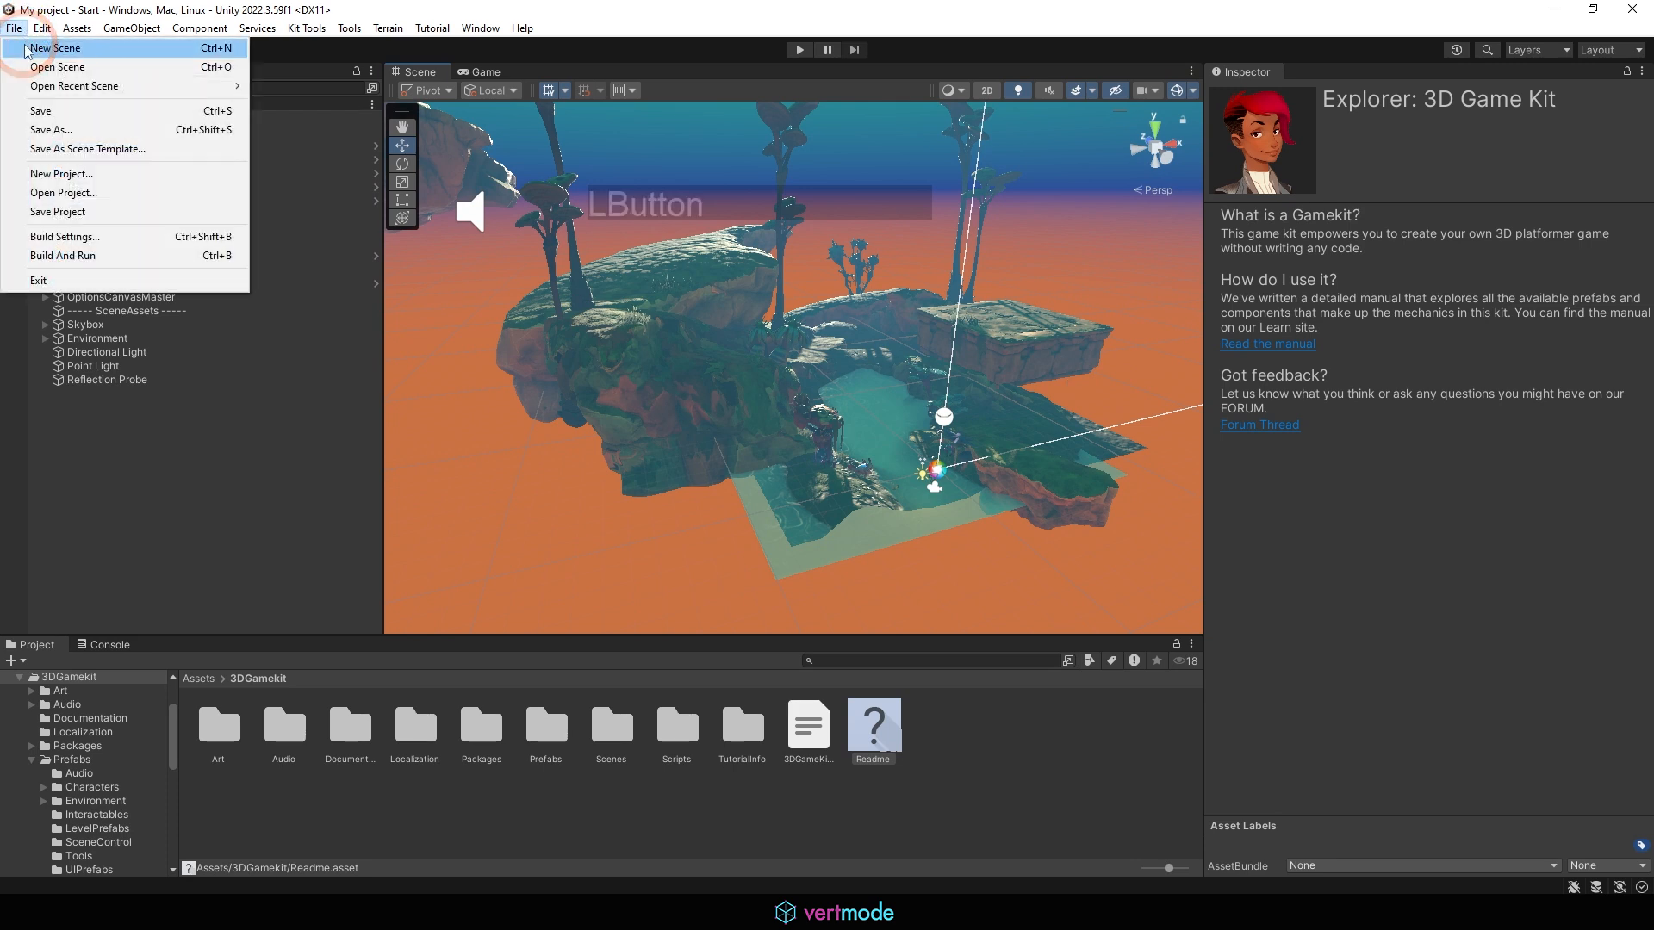
pyautogui.click(26, 50)
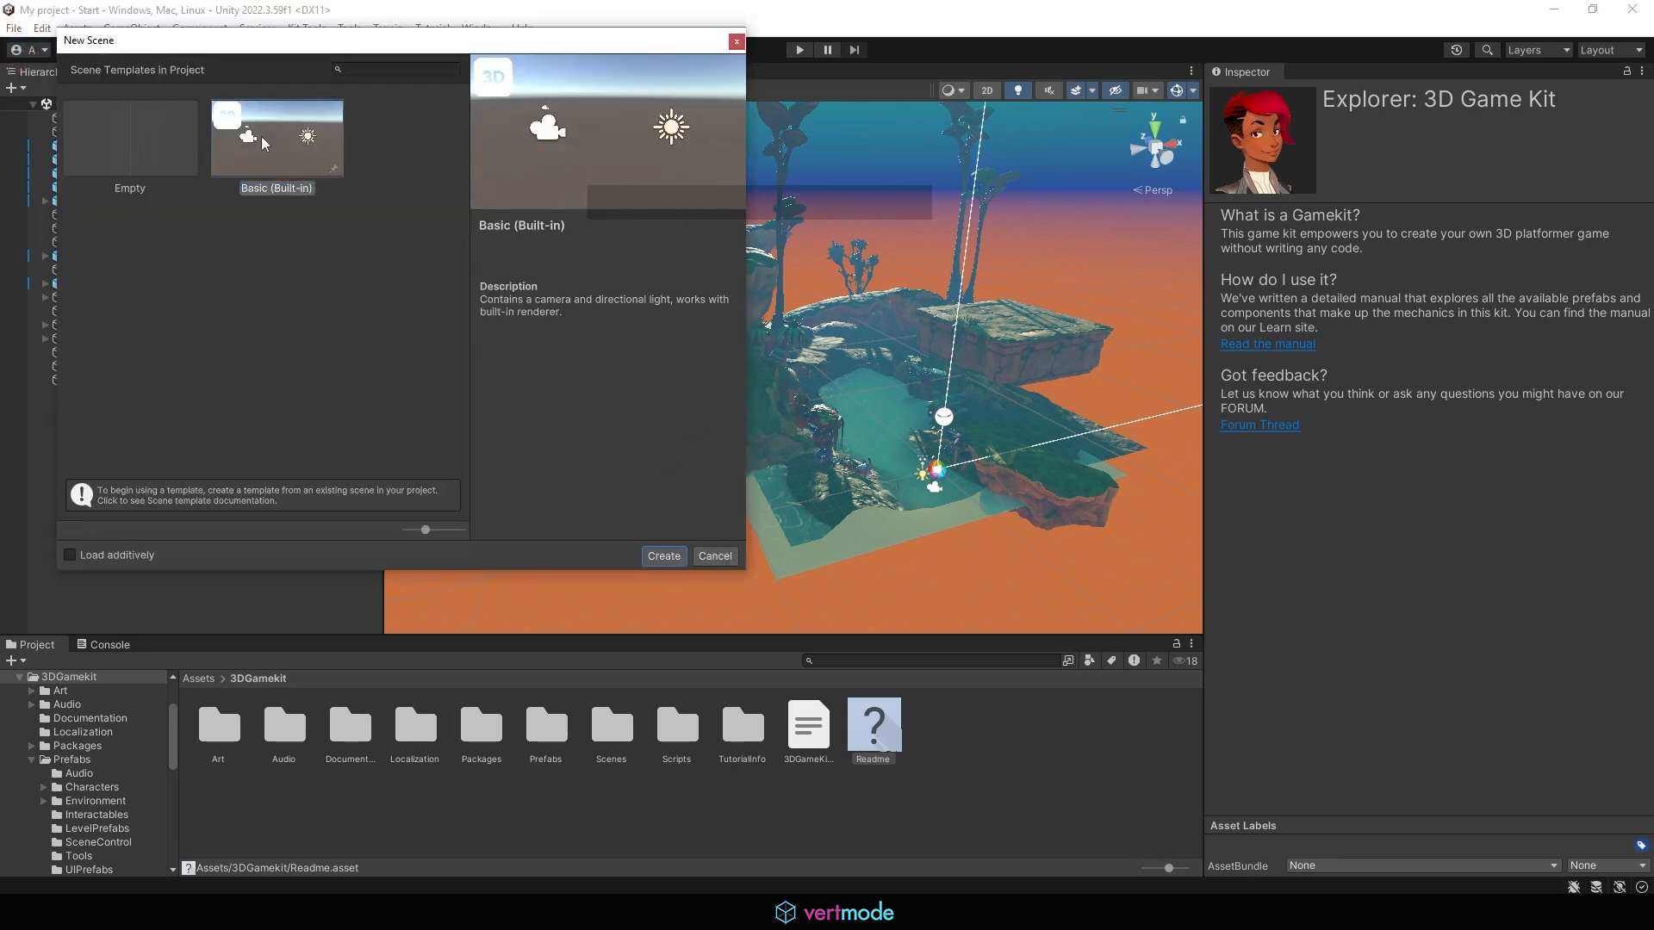
pyautogui.click(663, 556)
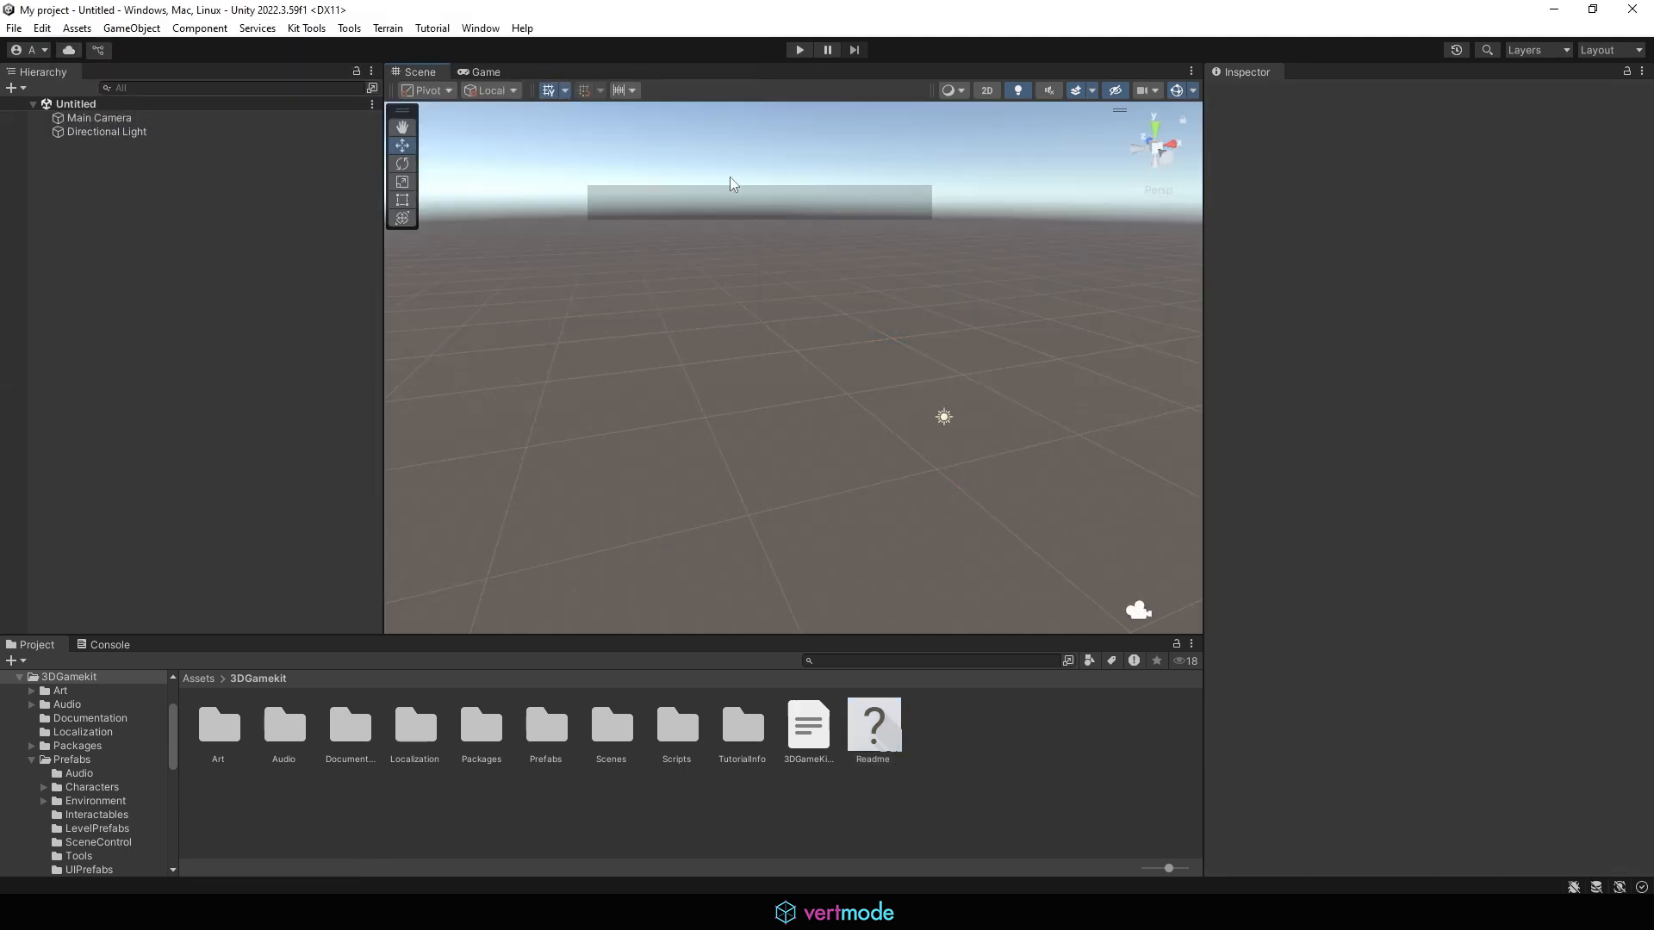
pyautogui.click(757, 153)
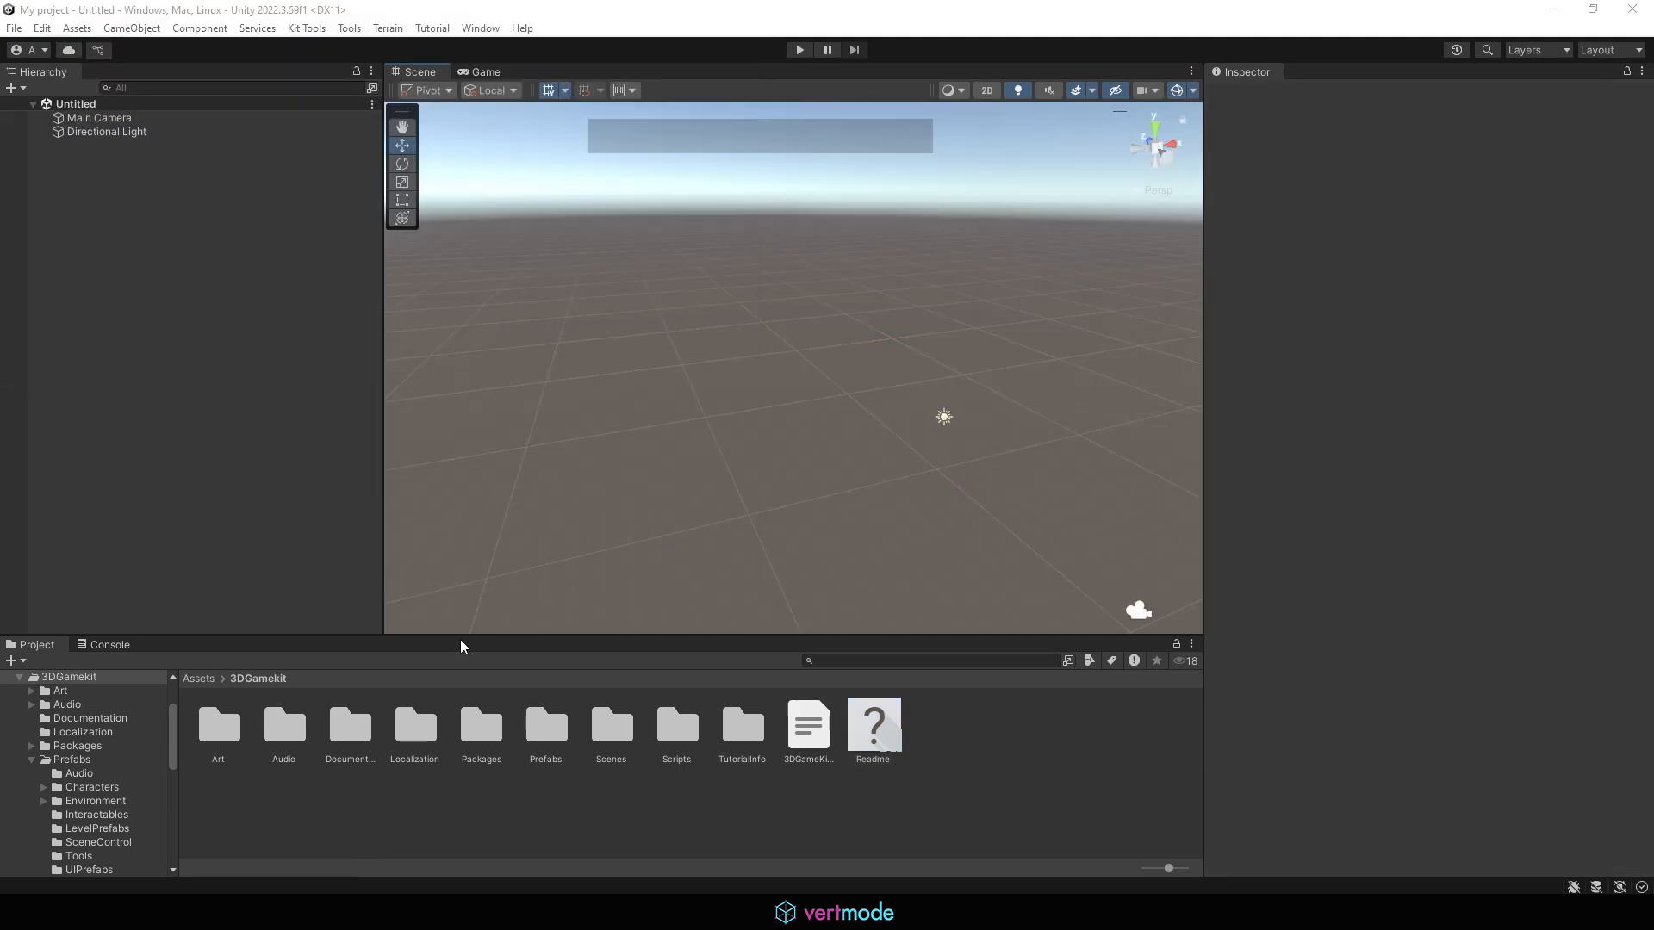
# Create a folder named MyAssets in the project's Assets folder and open it.
pyautogui.moveTo(337, 636); pyautogui.dragTo(325, 517)
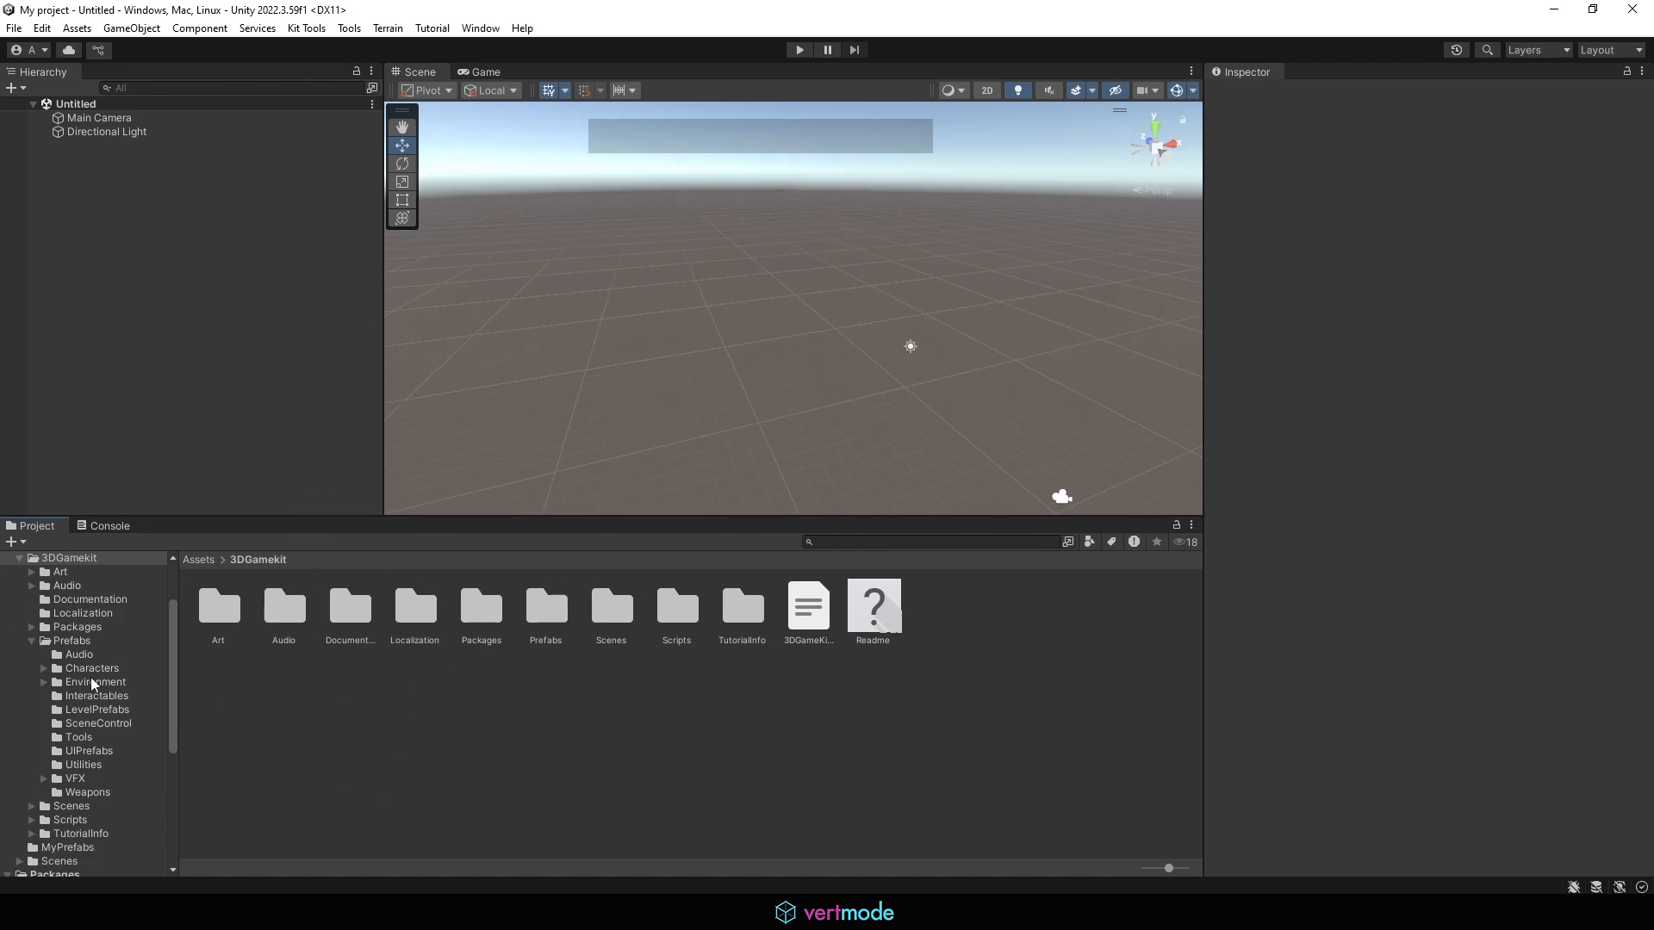
pyautogui.moveTo(169, 635); pyautogui.dragTo(163, 571)
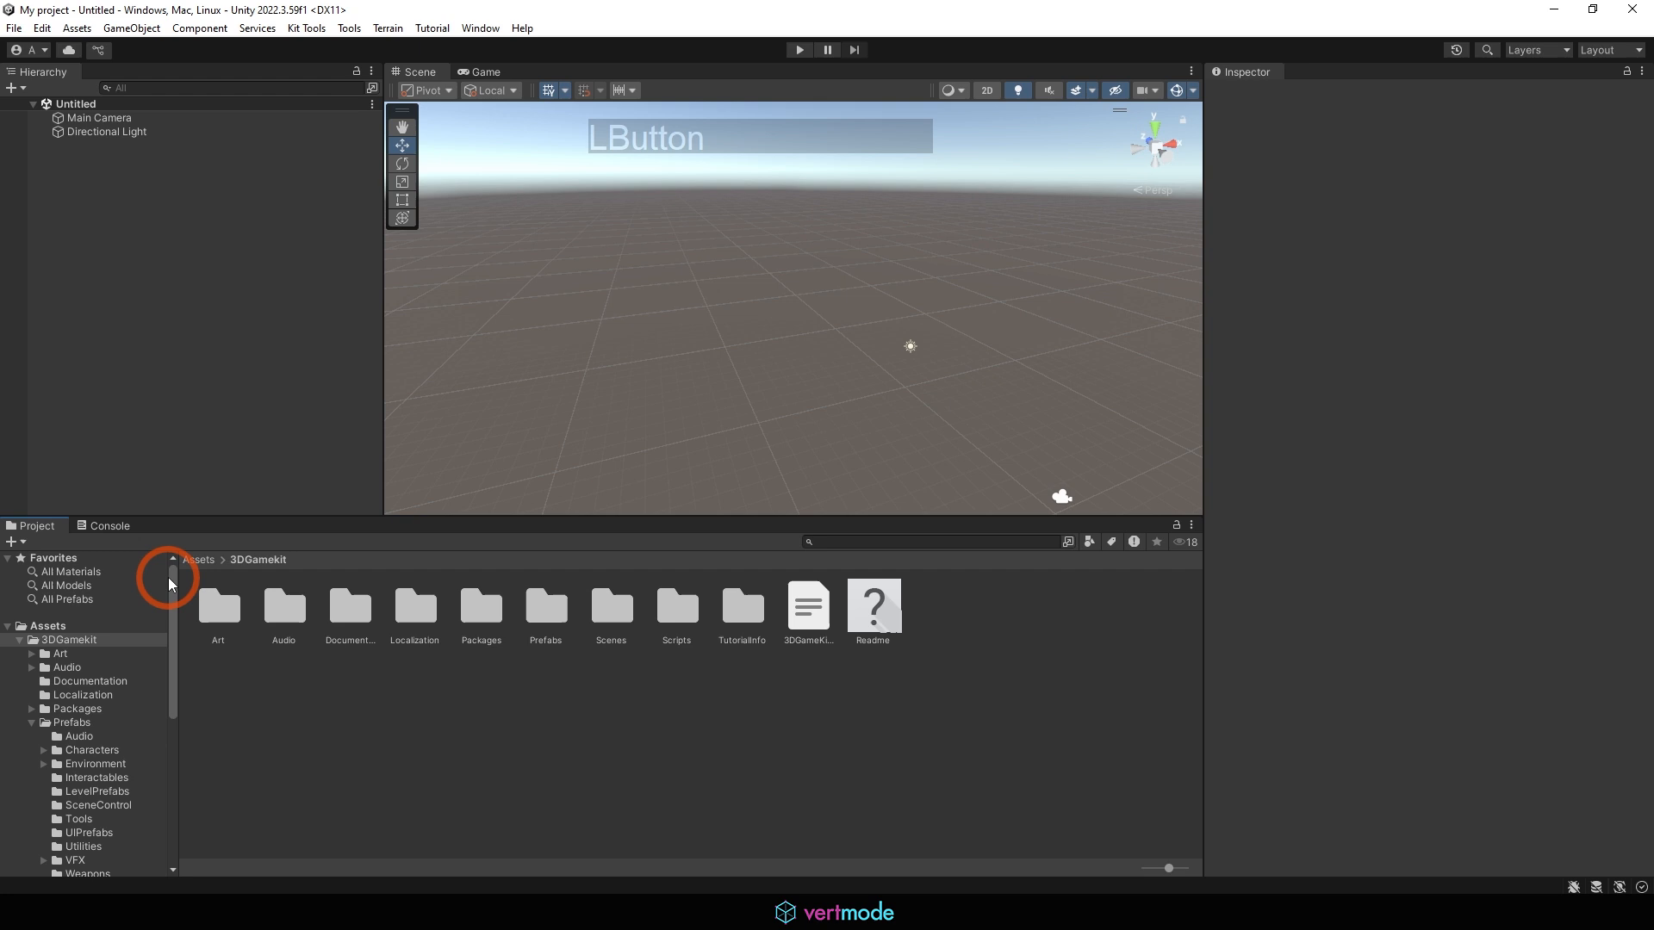
pyautogui.click(57, 627)
pyautogui.click(285, 608)
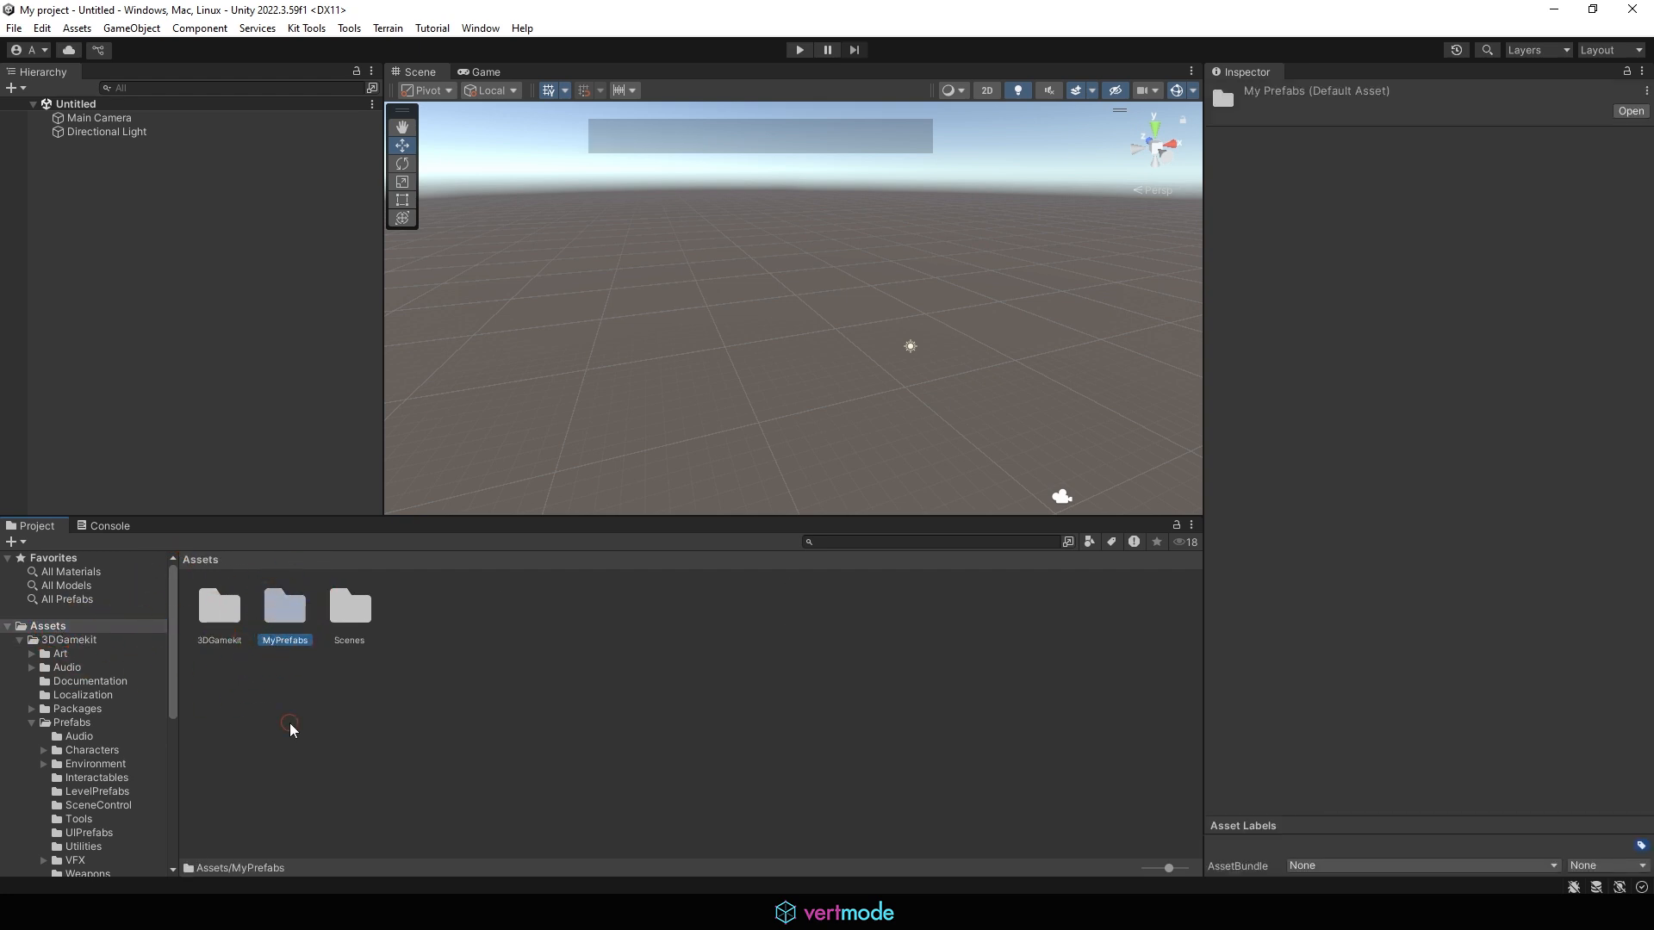
pyautogui.rightClick(406, 620)
pyautogui.moveTo(482, 138)
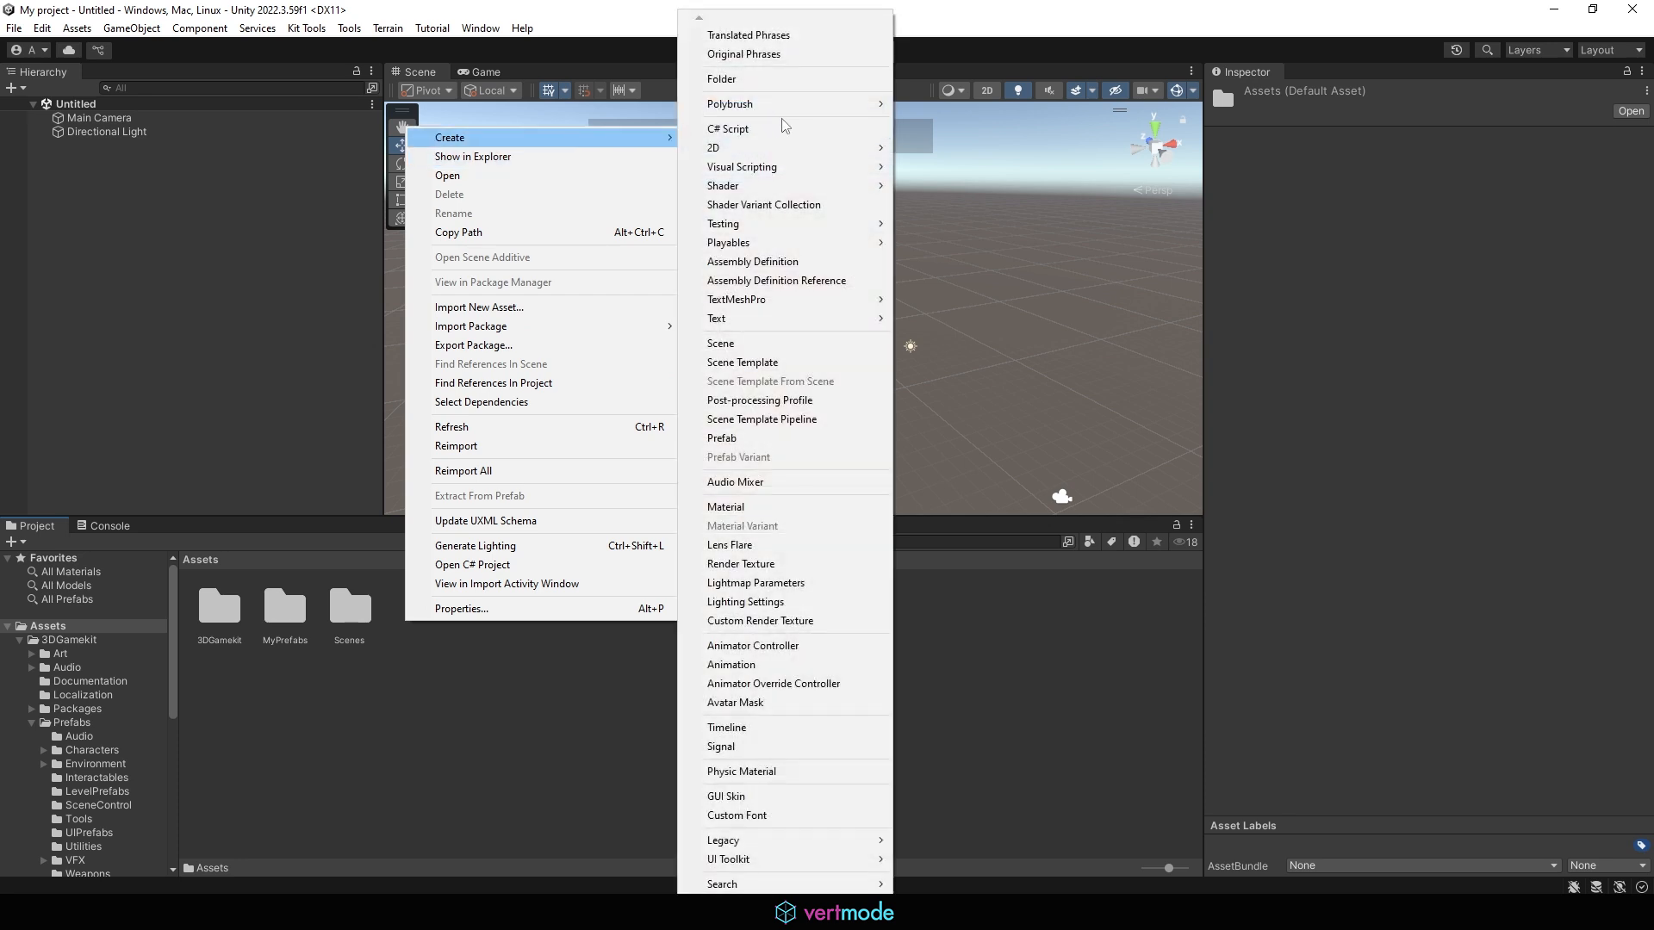
pyautogui.click(764, 80)
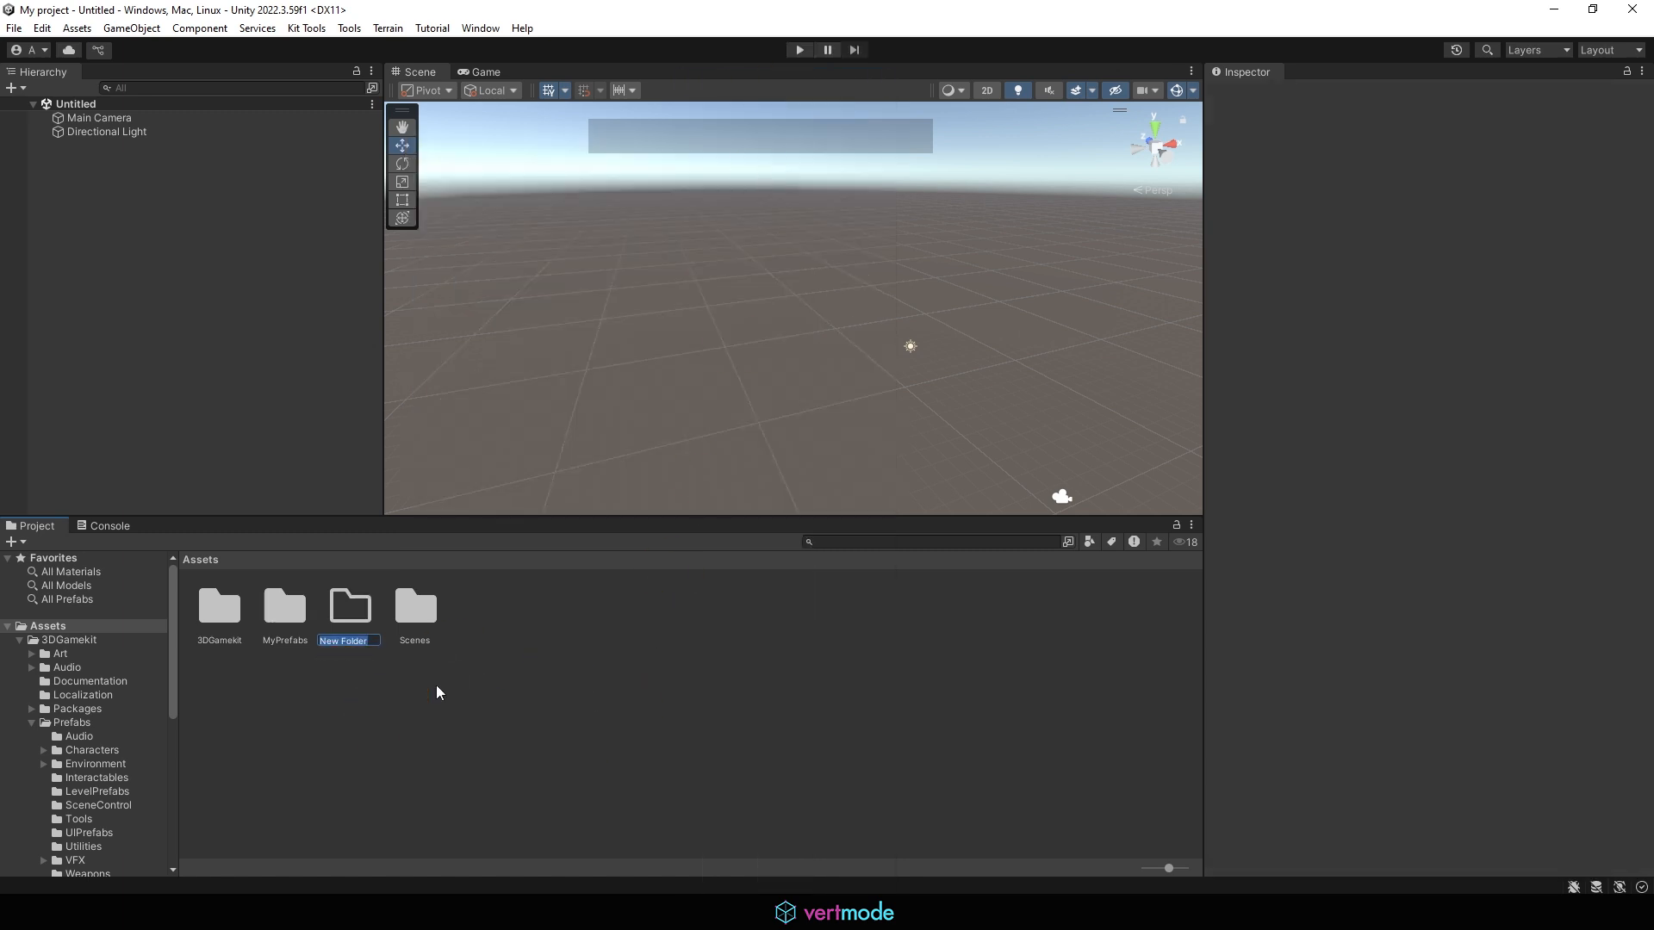
pyautogui.write('MyAssets')
pyautogui.press('Return')
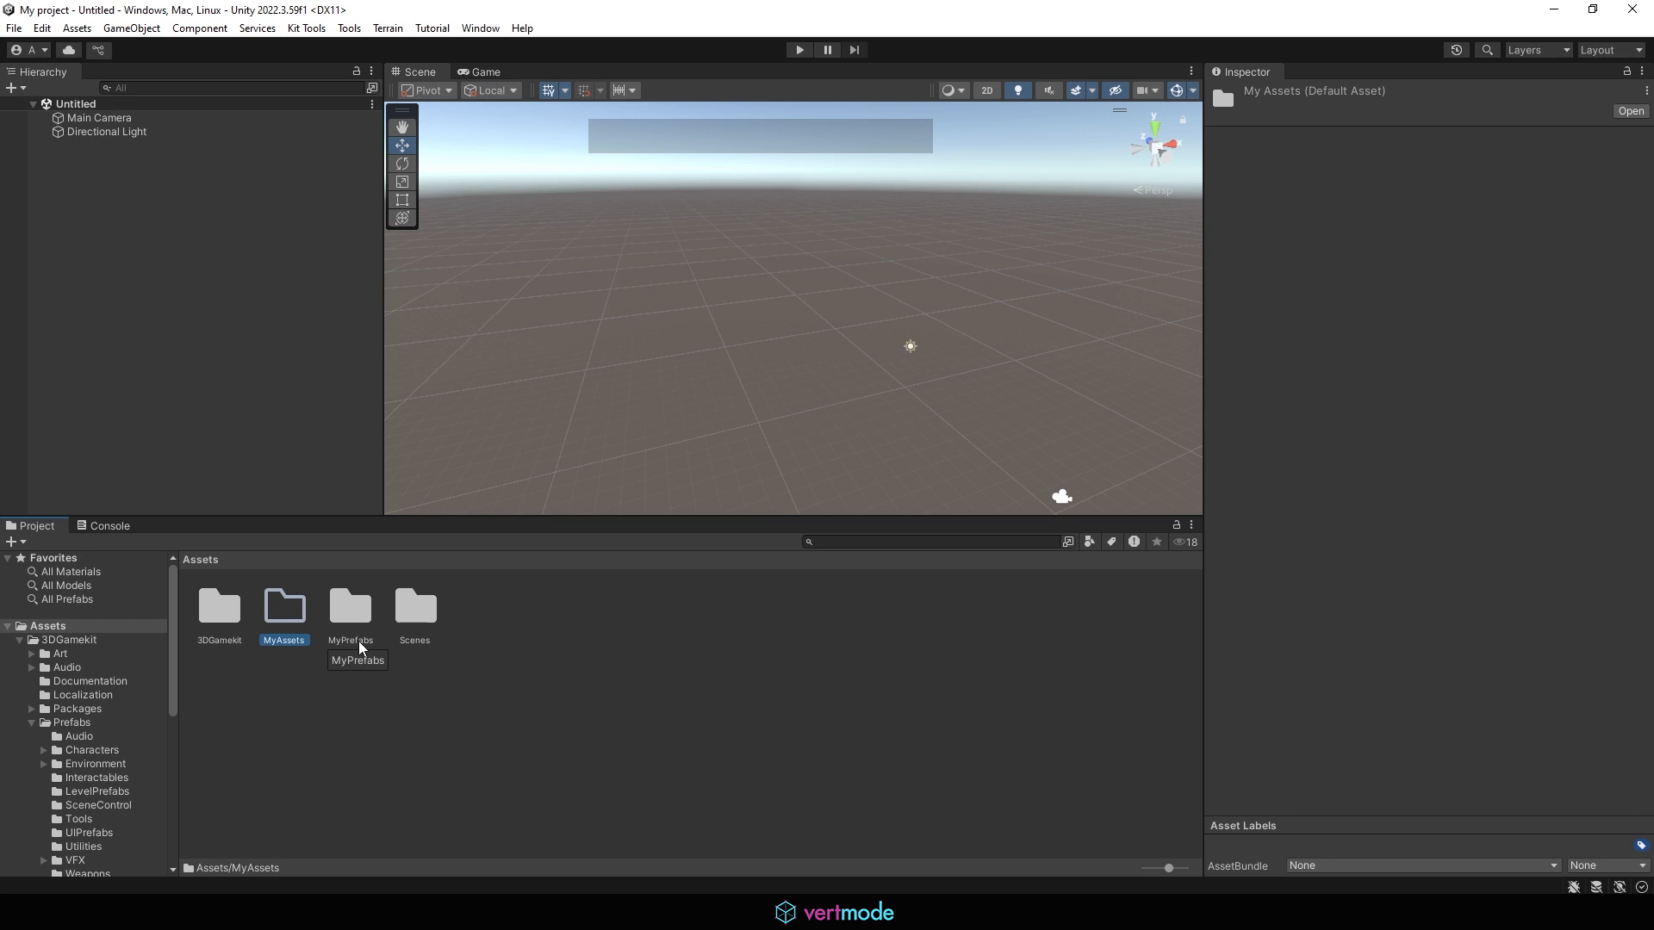
pyautogui.doubleClick(284, 607)
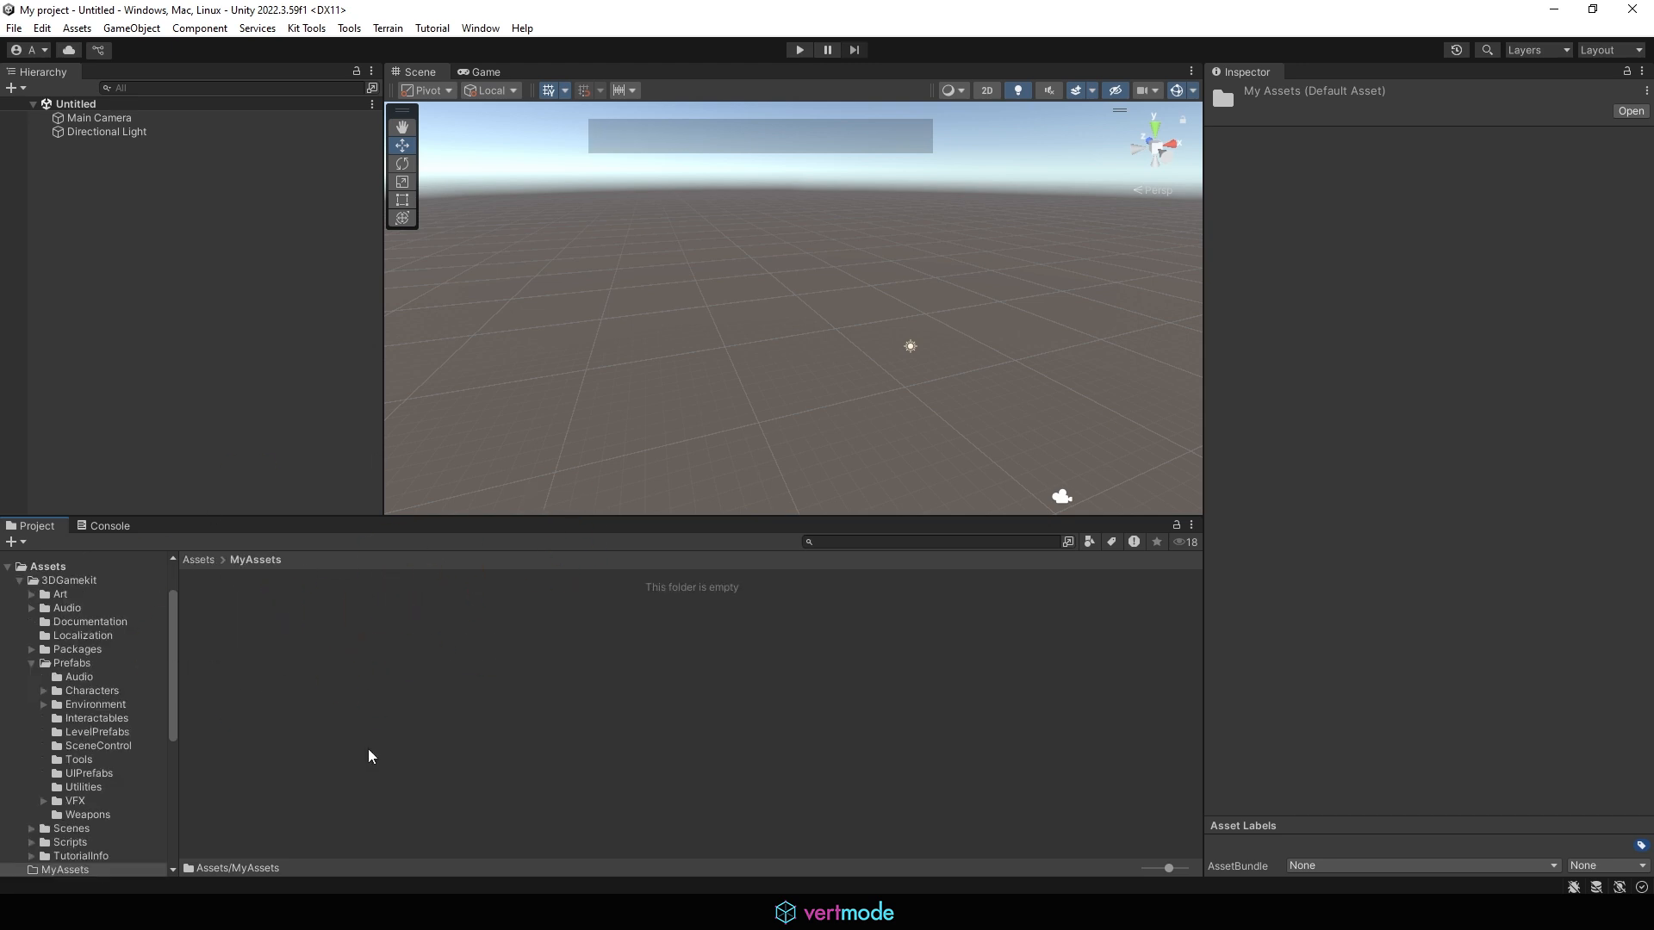
# Switch to File Explorer and import the lasergate color, Emission, metalness and Normal textures from deliverables\lastergate into Unity's MyAssets folder.
pyautogui.click(767, 911)
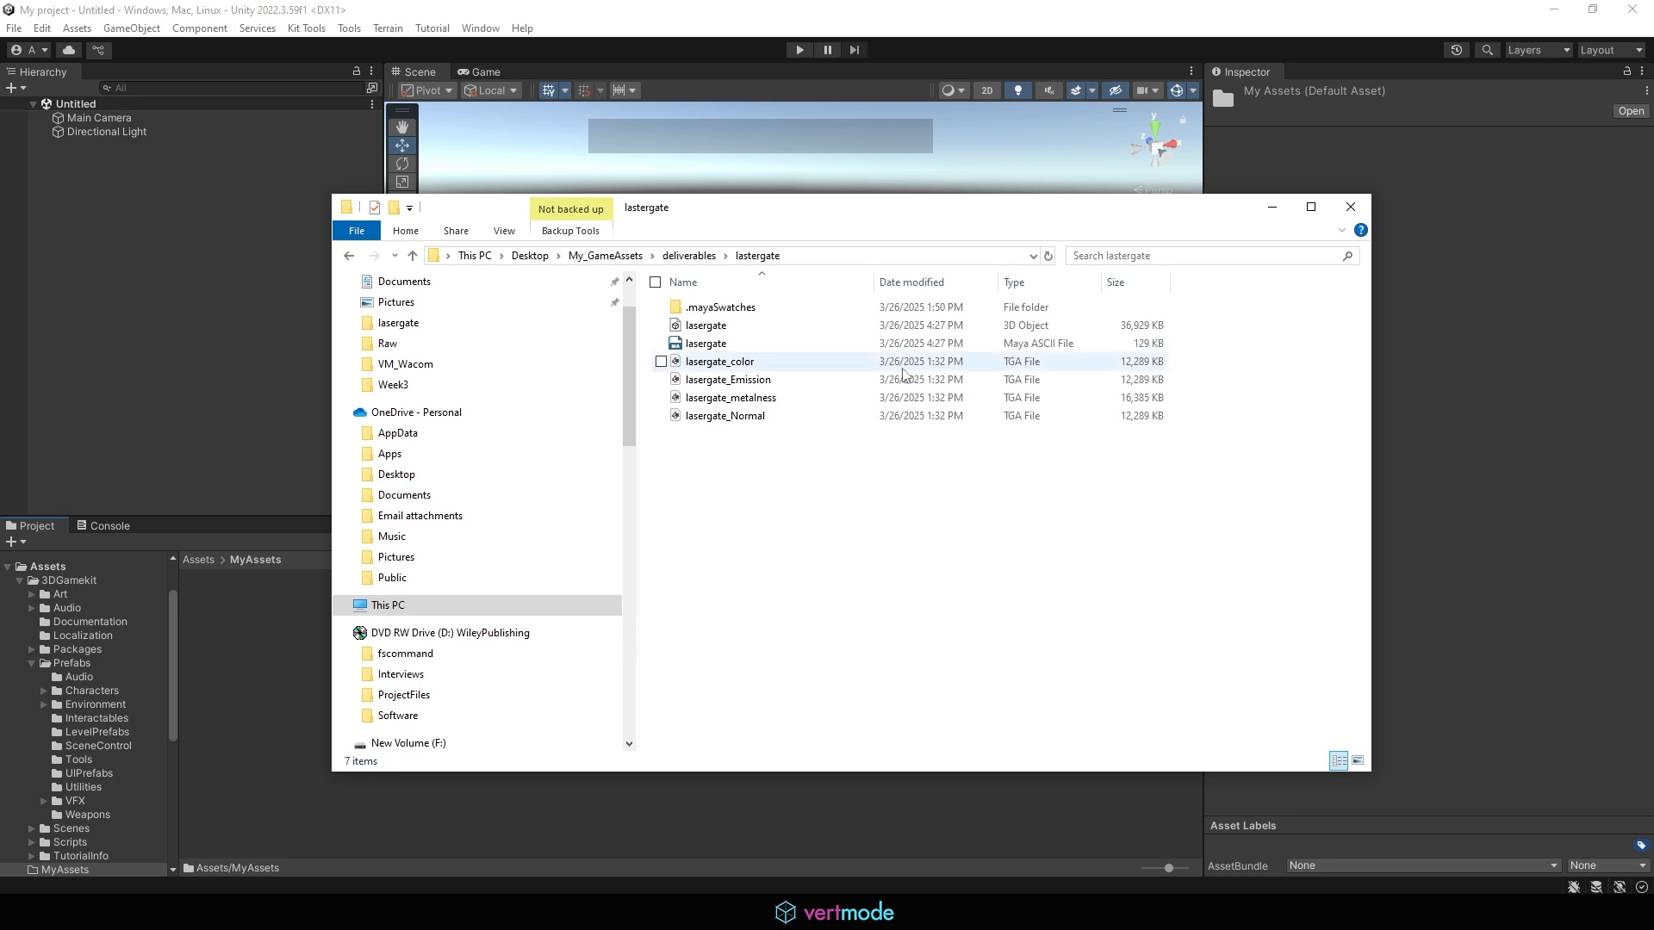
pyautogui.click(723, 362)
pyautogui.keyDown('shift'); pyautogui.click(741, 417); pyautogui.keyUp('shift')
pyautogui.moveTo(740, 416); pyautogui.dragTo(437, 822)
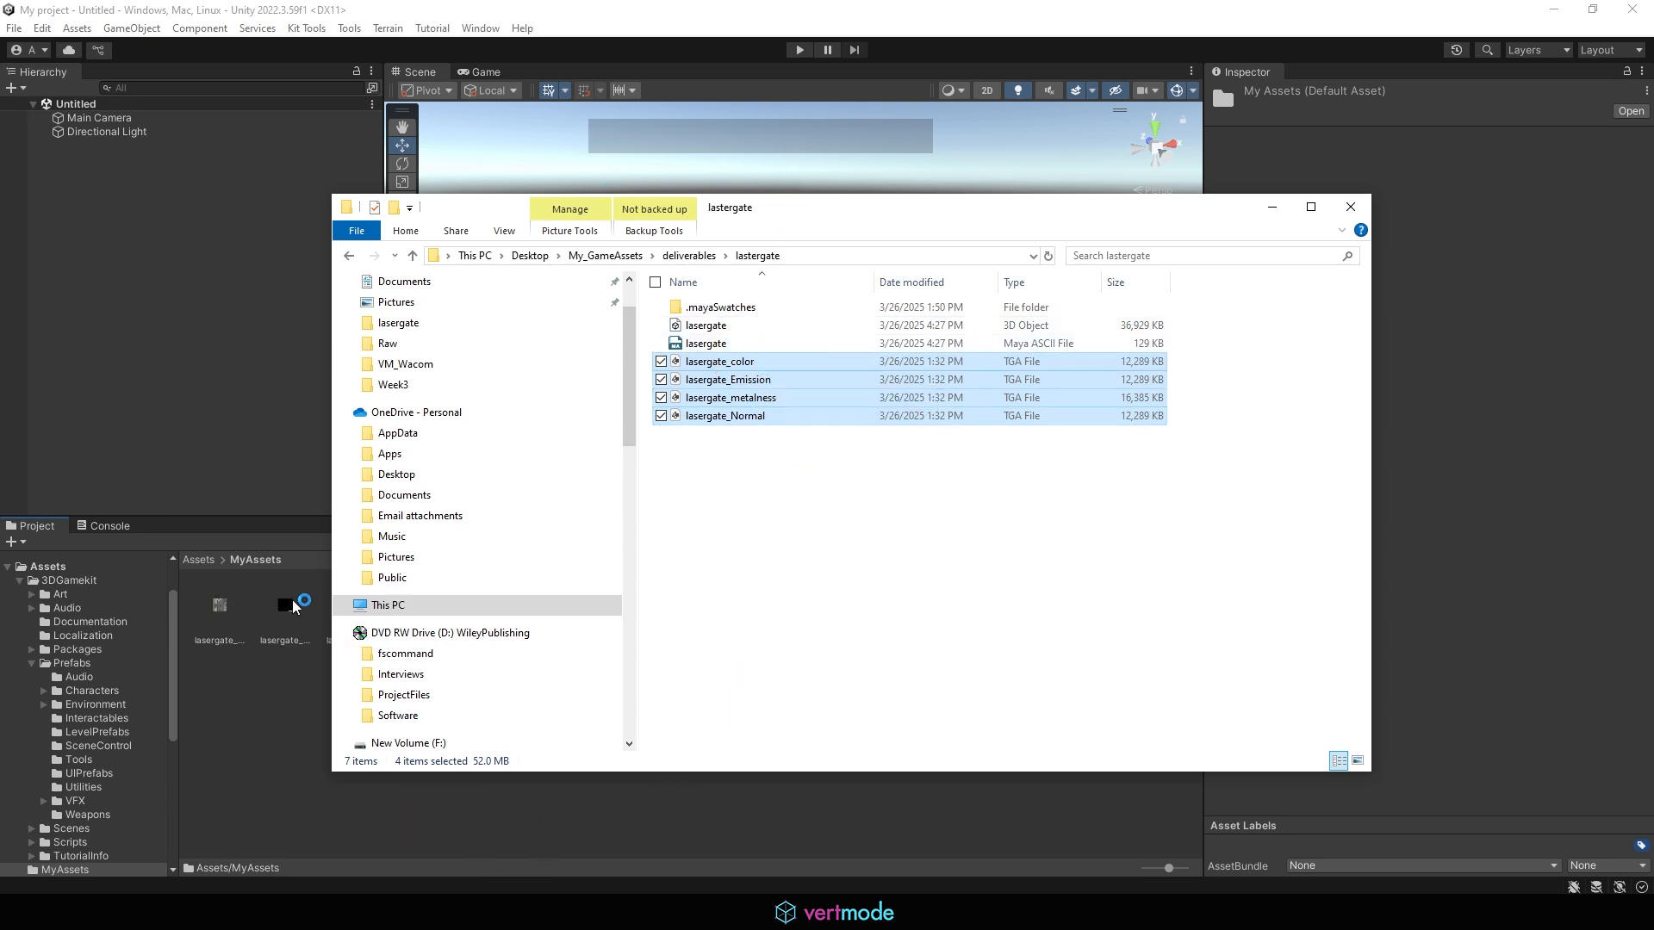
# Import the lasergate 3D object file from deliverables\lastergate into the MyAssets folder and return to Unity.
pyautogui.moveTo(878, 211); pyautogui.dragTo(1367, 130)
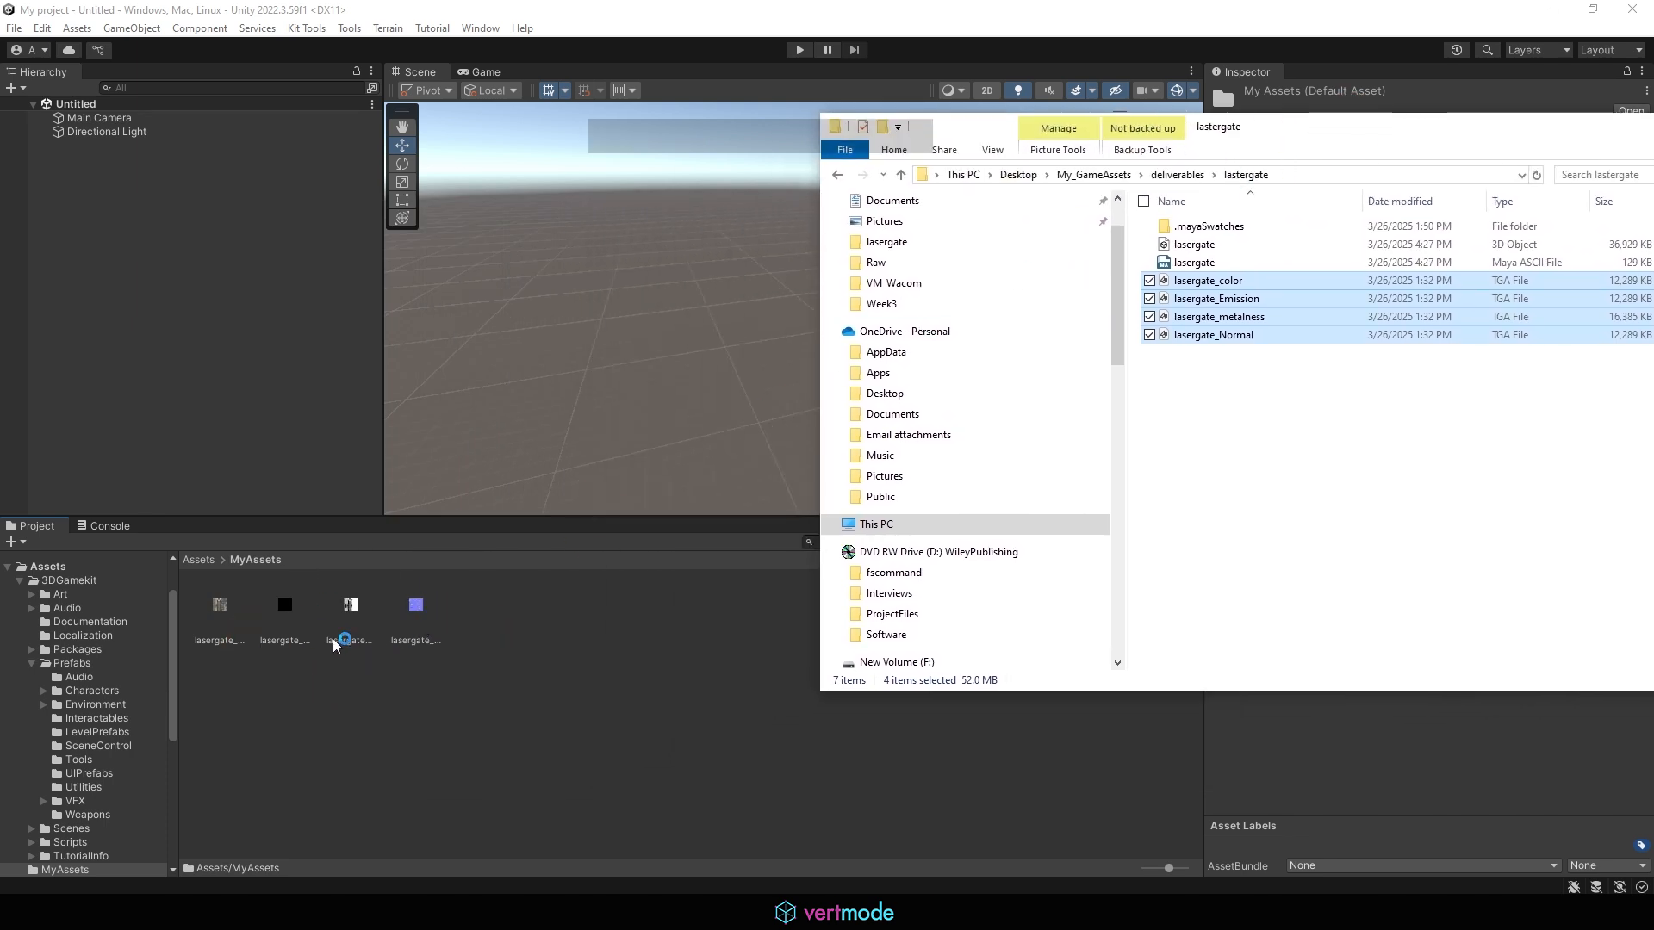
pyautogui.click(1192, 244)
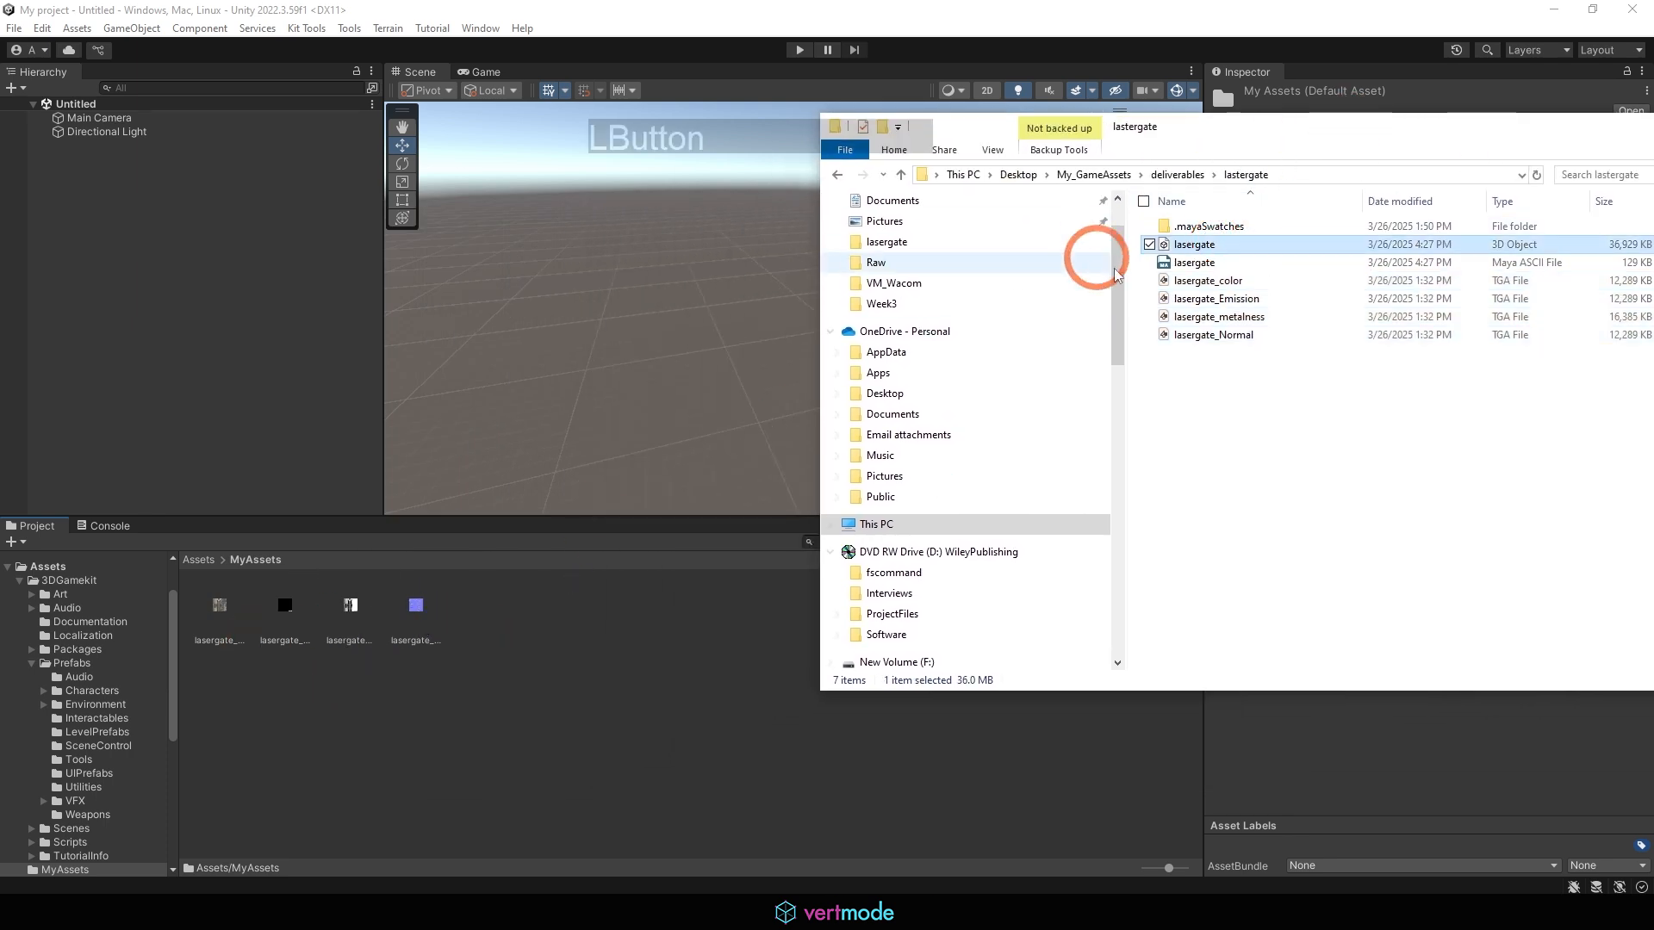
pyautogui.moveTo(1193, 247); pyautogui.dragTo(601, 618)
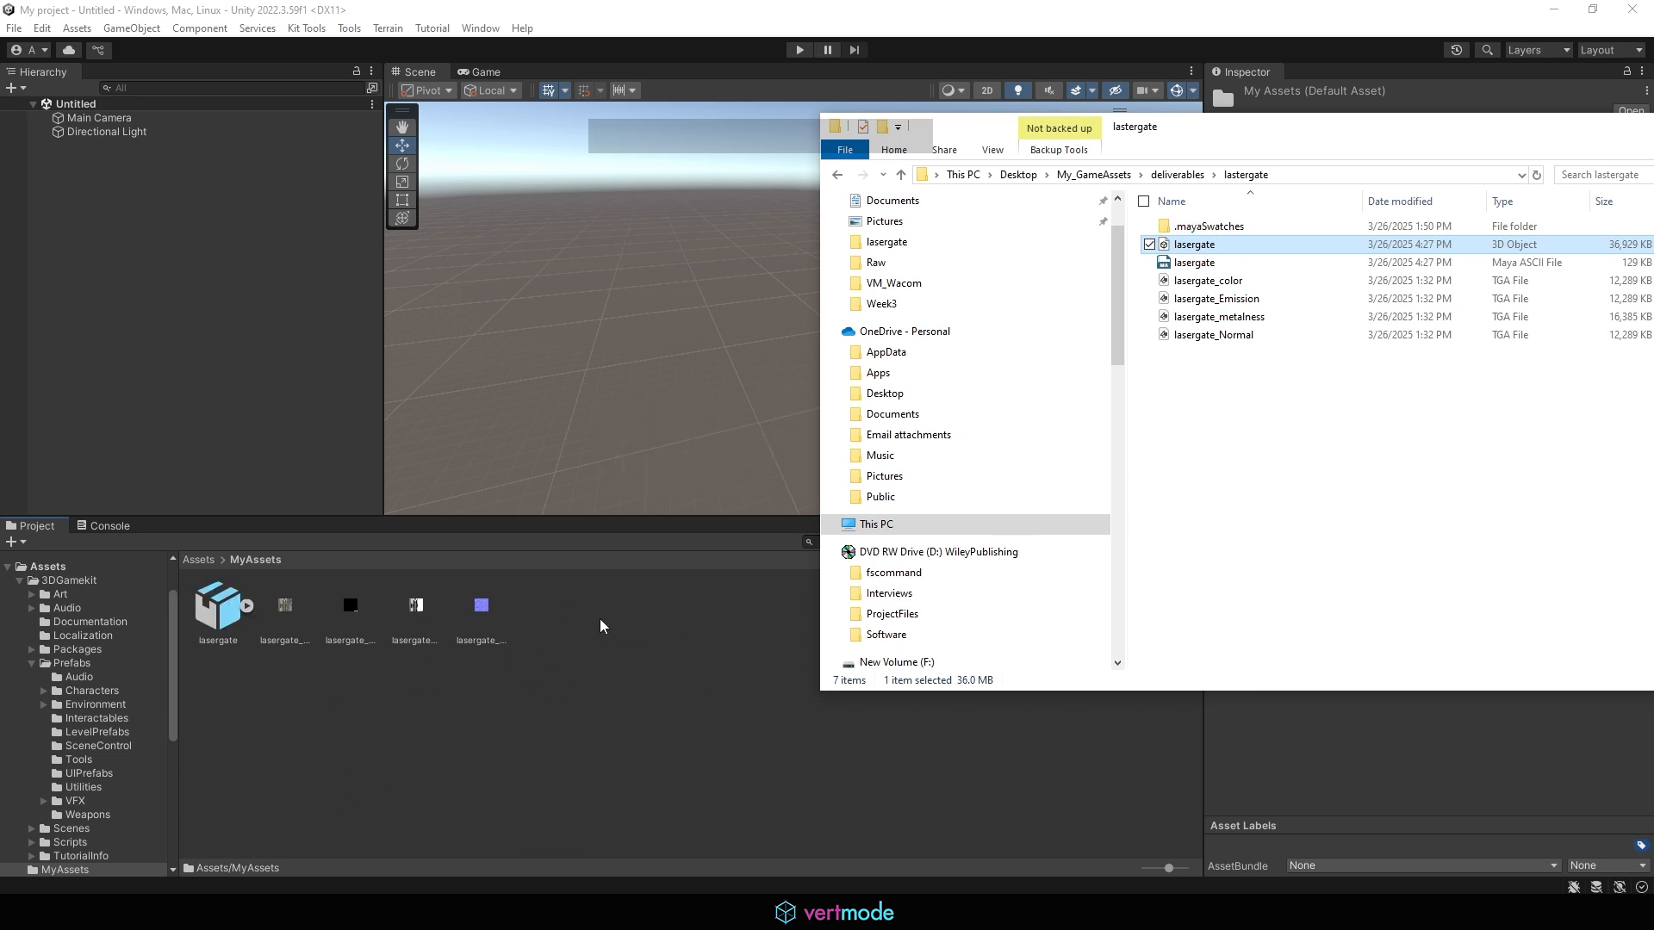
pyautogui.click(607, 633)
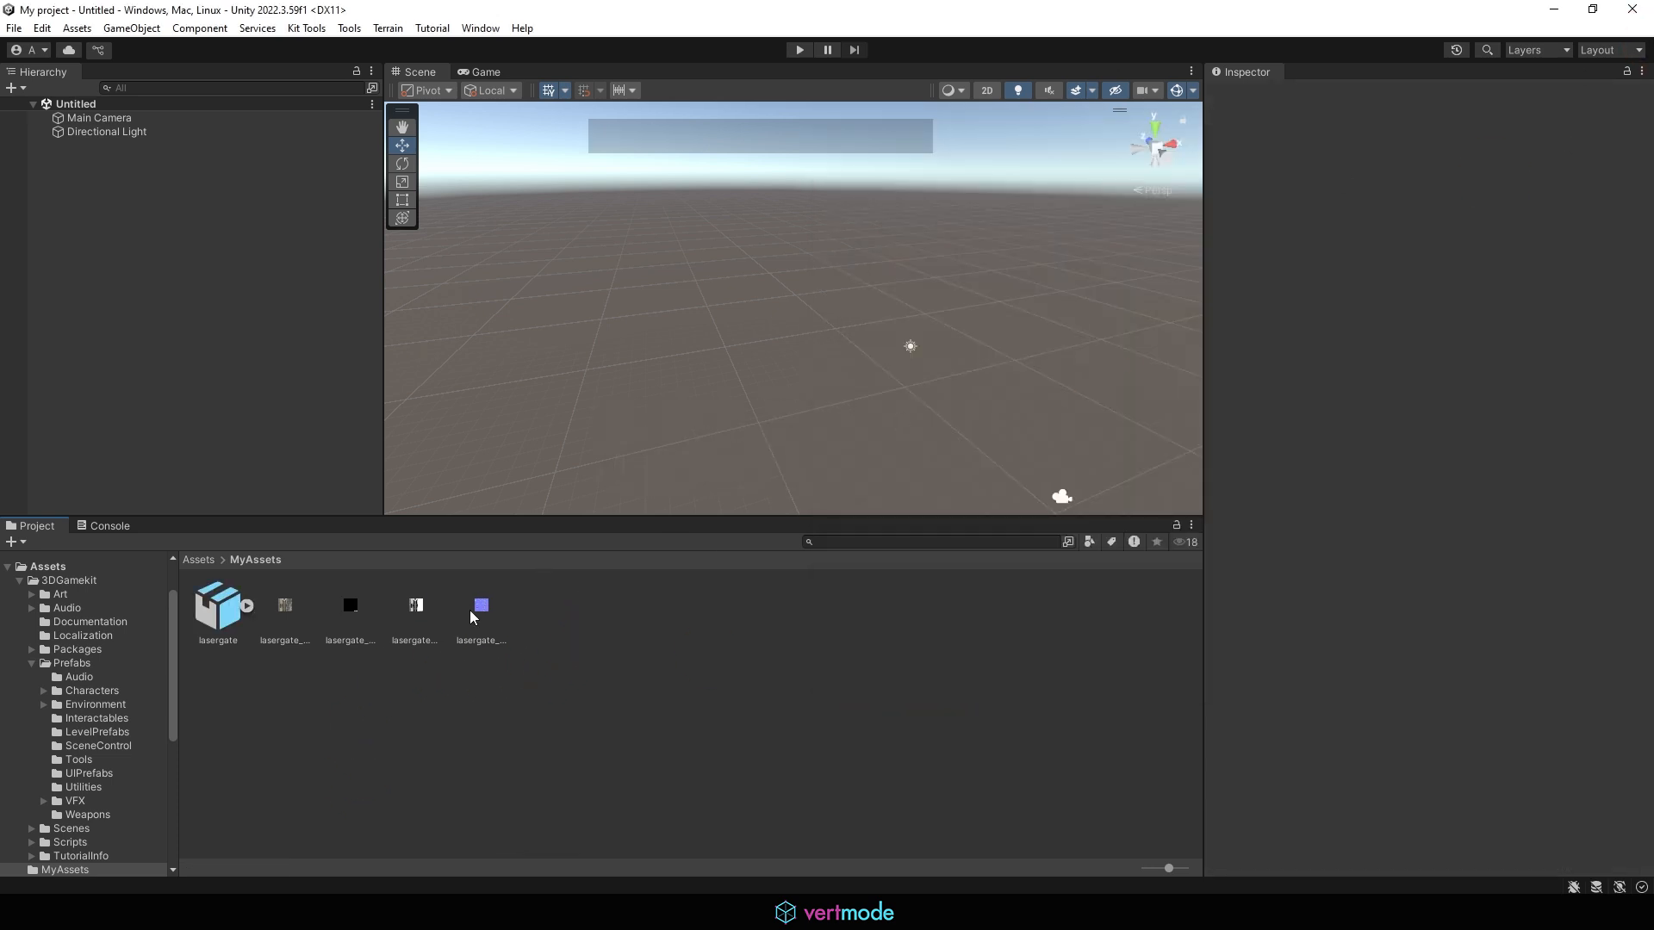
# Examine the imported lasergate model's sub-assets and its enlarged preview from several angles.
pyautogui.click(482, 608)
pyautogui.click(226, 608)
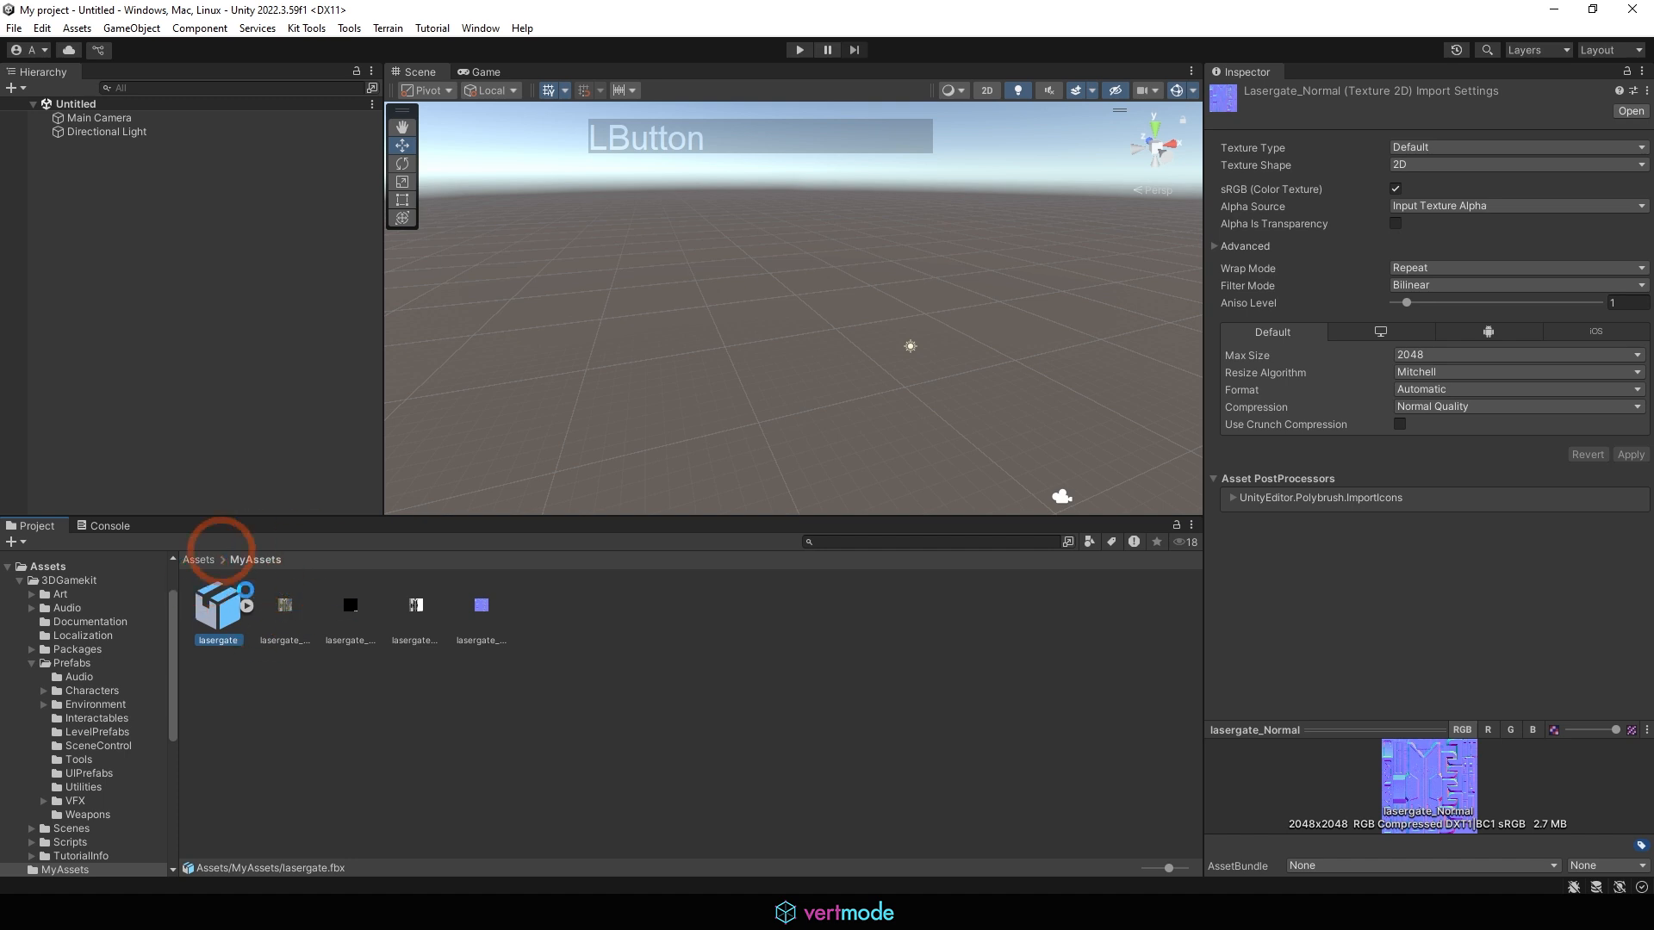
pyautogui.click(248, 605)
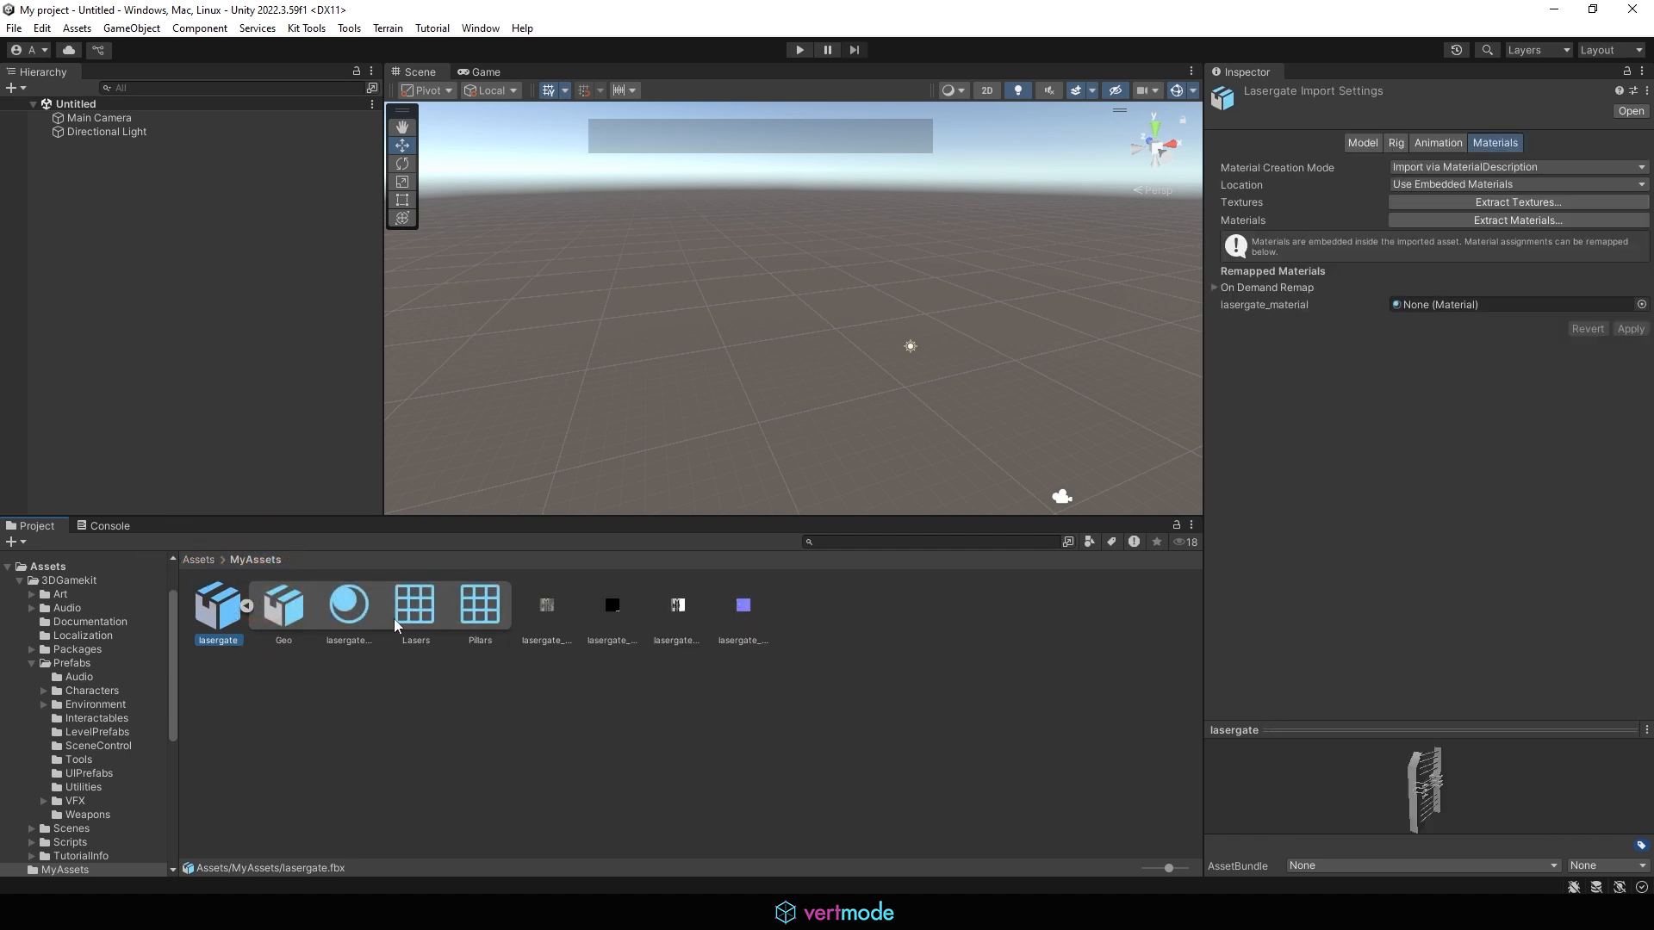
pyautogui.moveTo(1359, 728); pyautogui.dragTo(1361, 480)
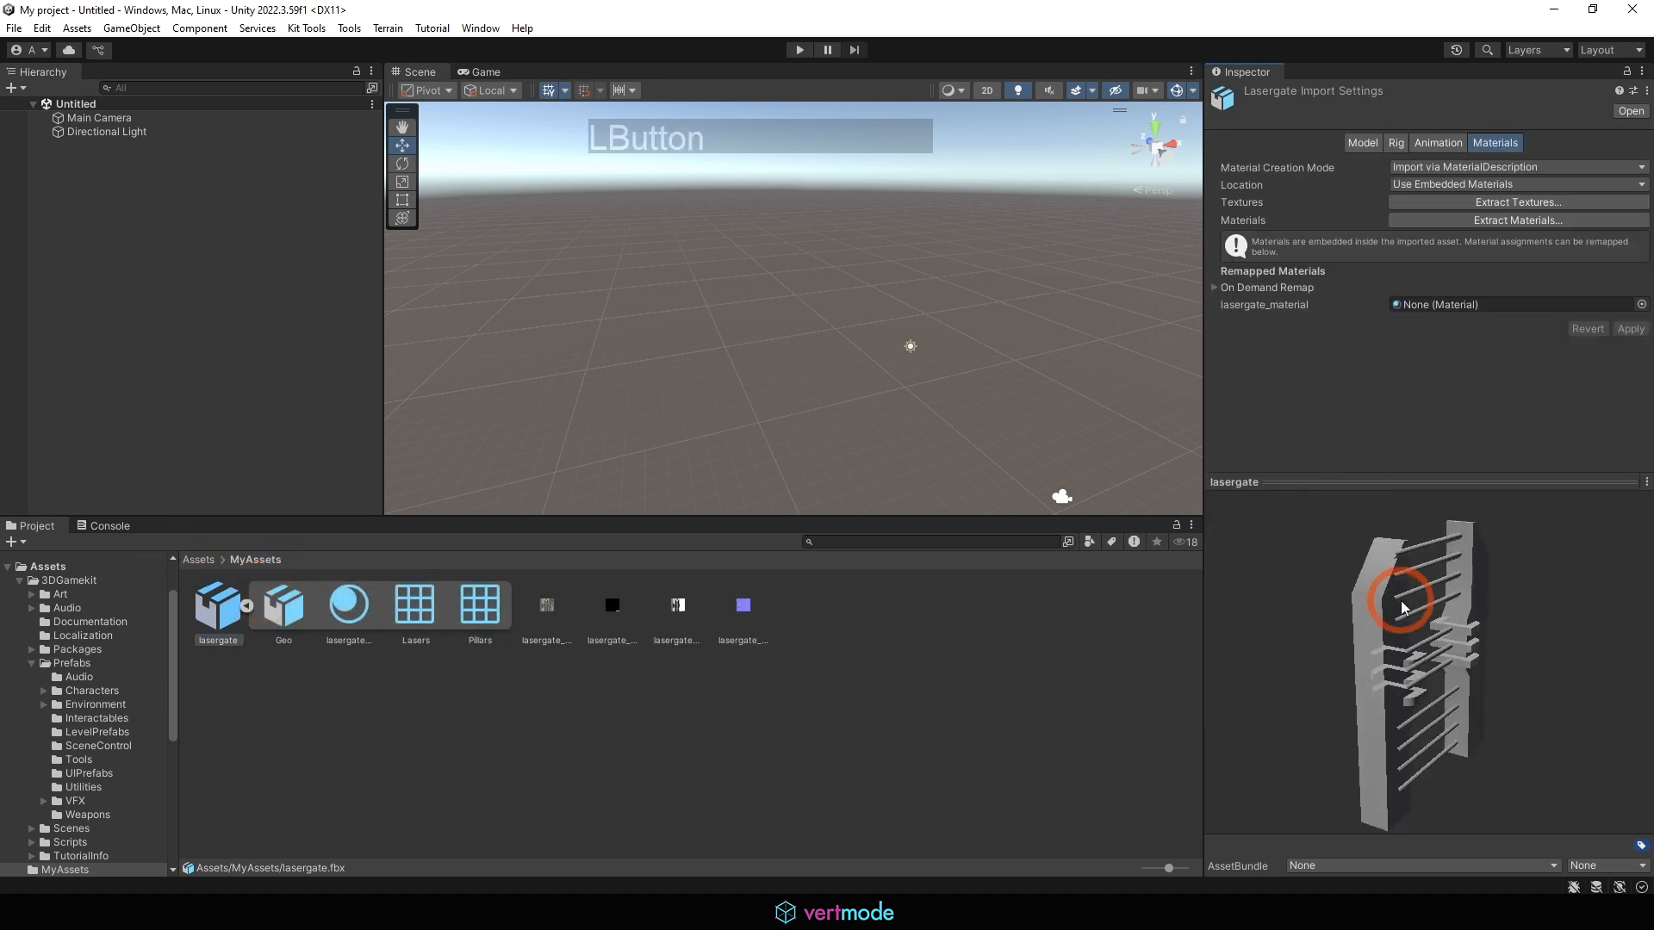
pyautogui.moveTo(1377, 597)
pyautogui.mouseDown()
pyautogui.moveTo(1258, 560)
pyautogui.moveTo(1384, 587)
pyautogui.moveTo(1392, 627)
pyautogui.mouseUp()
pyautogui.moveTo(1392, 627); pyautogui.dragTo(1342, 633, button='middle')
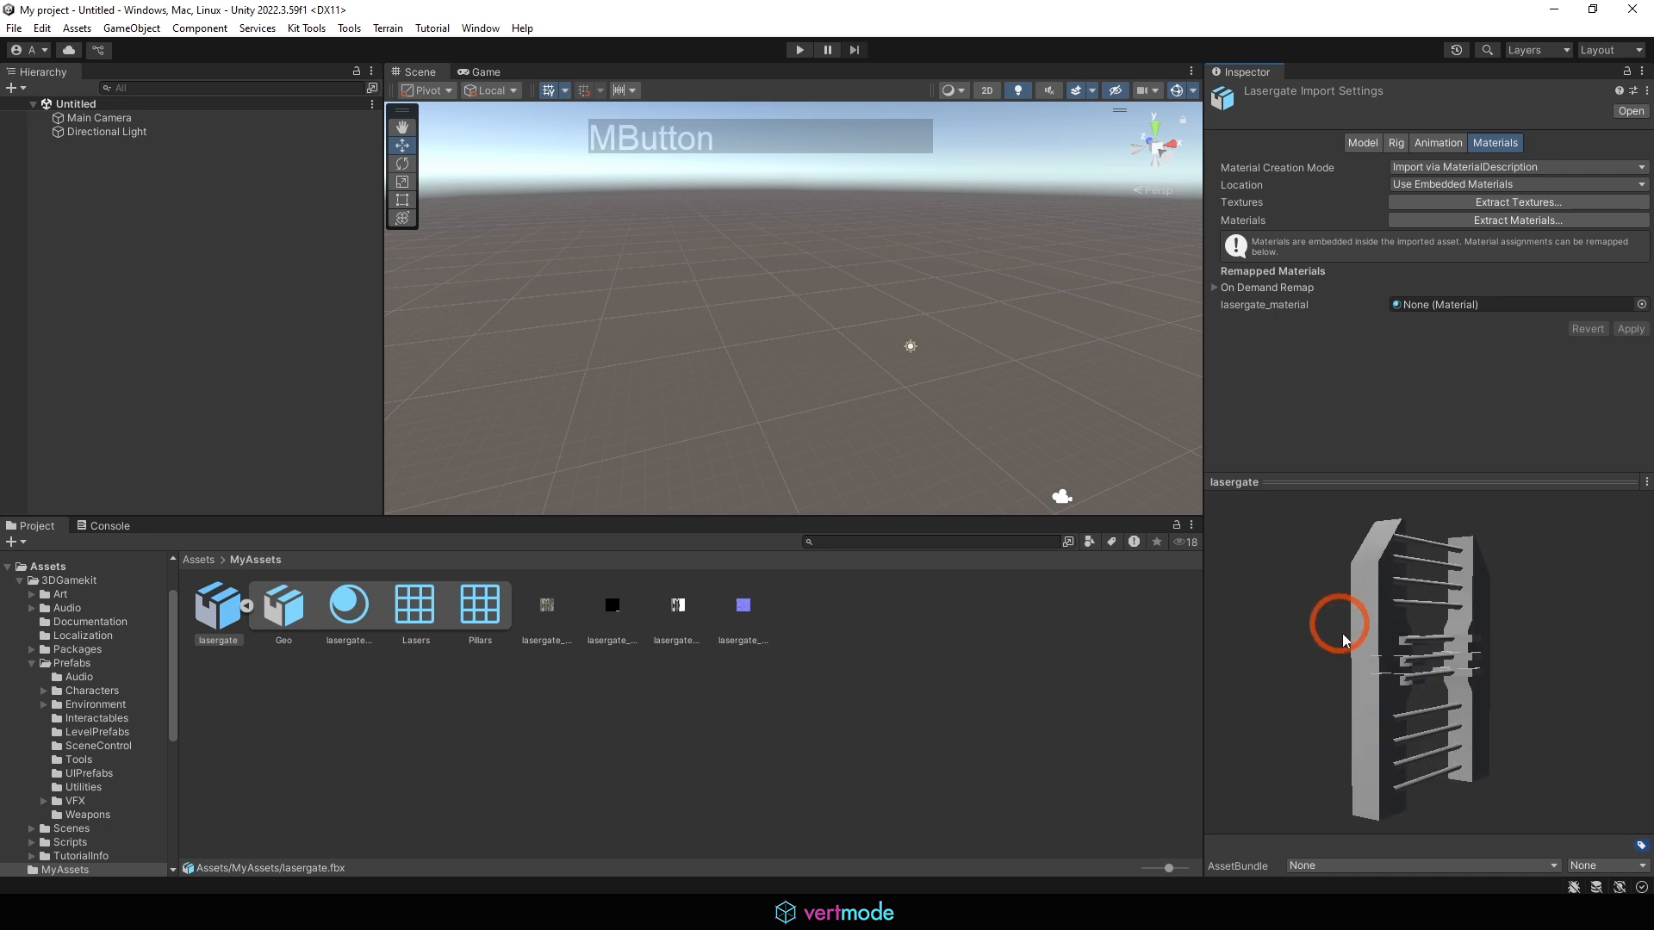
pyautogui.moveTo(1342, 633); pyautogui.dragTo(1518, 628)
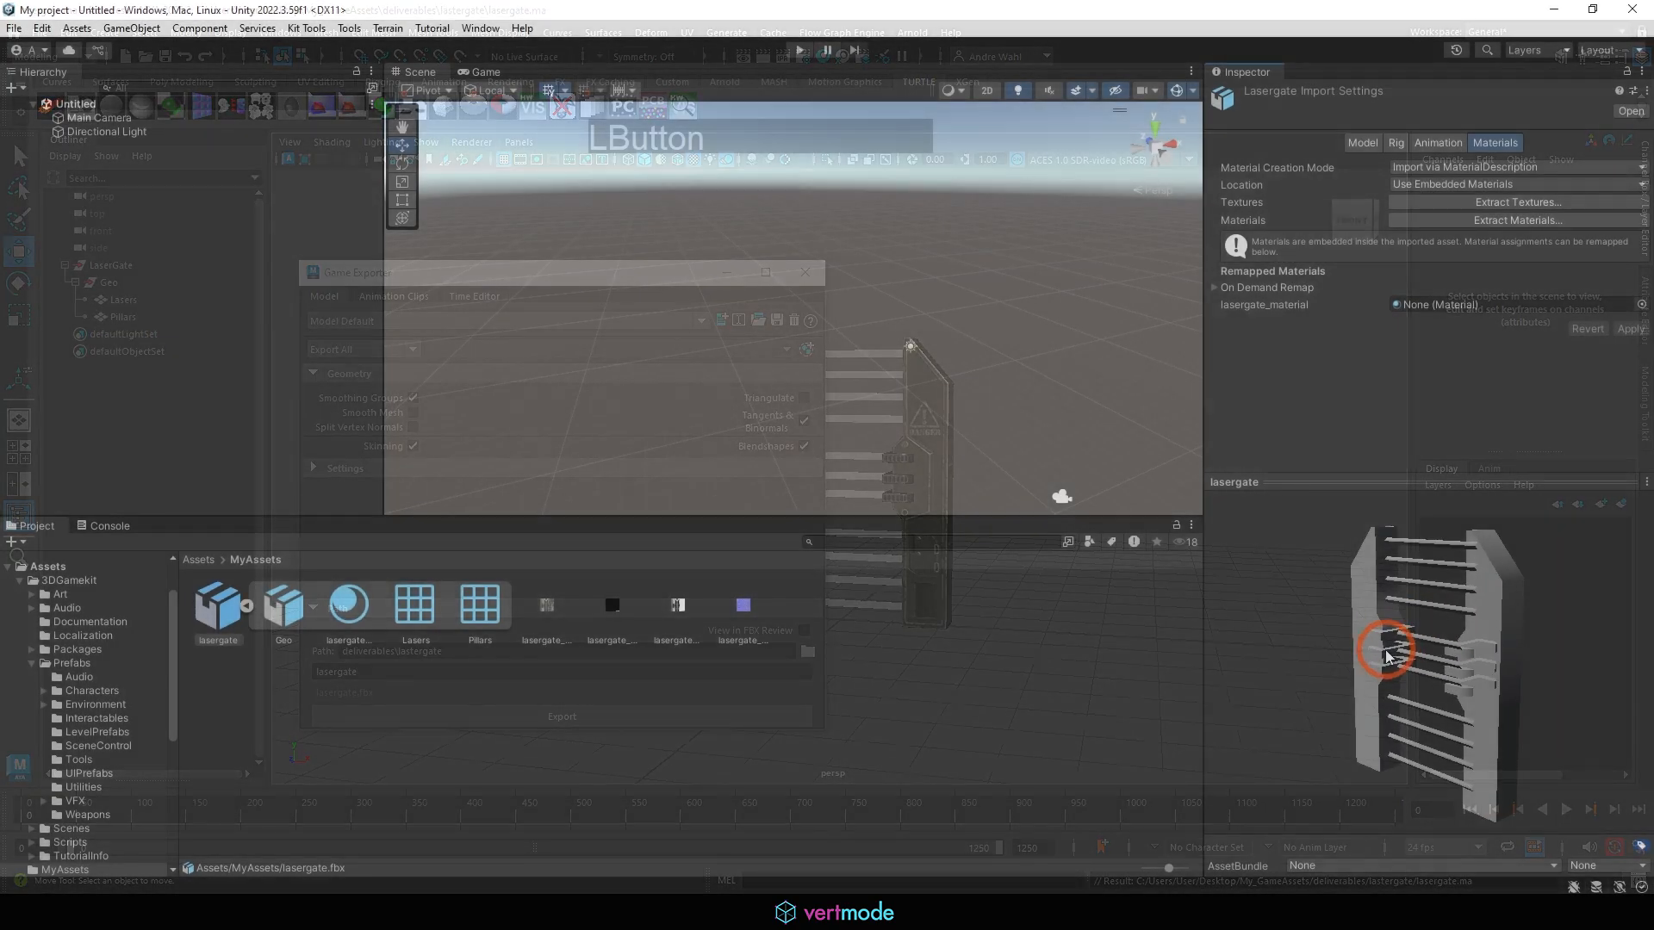
pyautogui.moveTo(1386, 657)
pyautogui.mouseDown()
pyautogui.moveTo(1394, 695)
pyautogui.moveTo(1553, 654)
pyautogui.moveTo(1349, 603)
pyautogui.moveTo(1483, 582)
pyautogui.moveTo(1452, 639)
pyautogui.moveTo(1481, 582)
pyautogui.moveTo(1519, 661)
pyautogui.moveTo(1364, 654)
pyautogui.moveTo(1507, 647)
pyautogui.moveTo(1503, 663)
pyautogui.moveTo(1218, 672)
pyautogui.moveTo(1491, 654)
pyautogui.moveTo(1395, 643)
pyautogui.mouseUp()
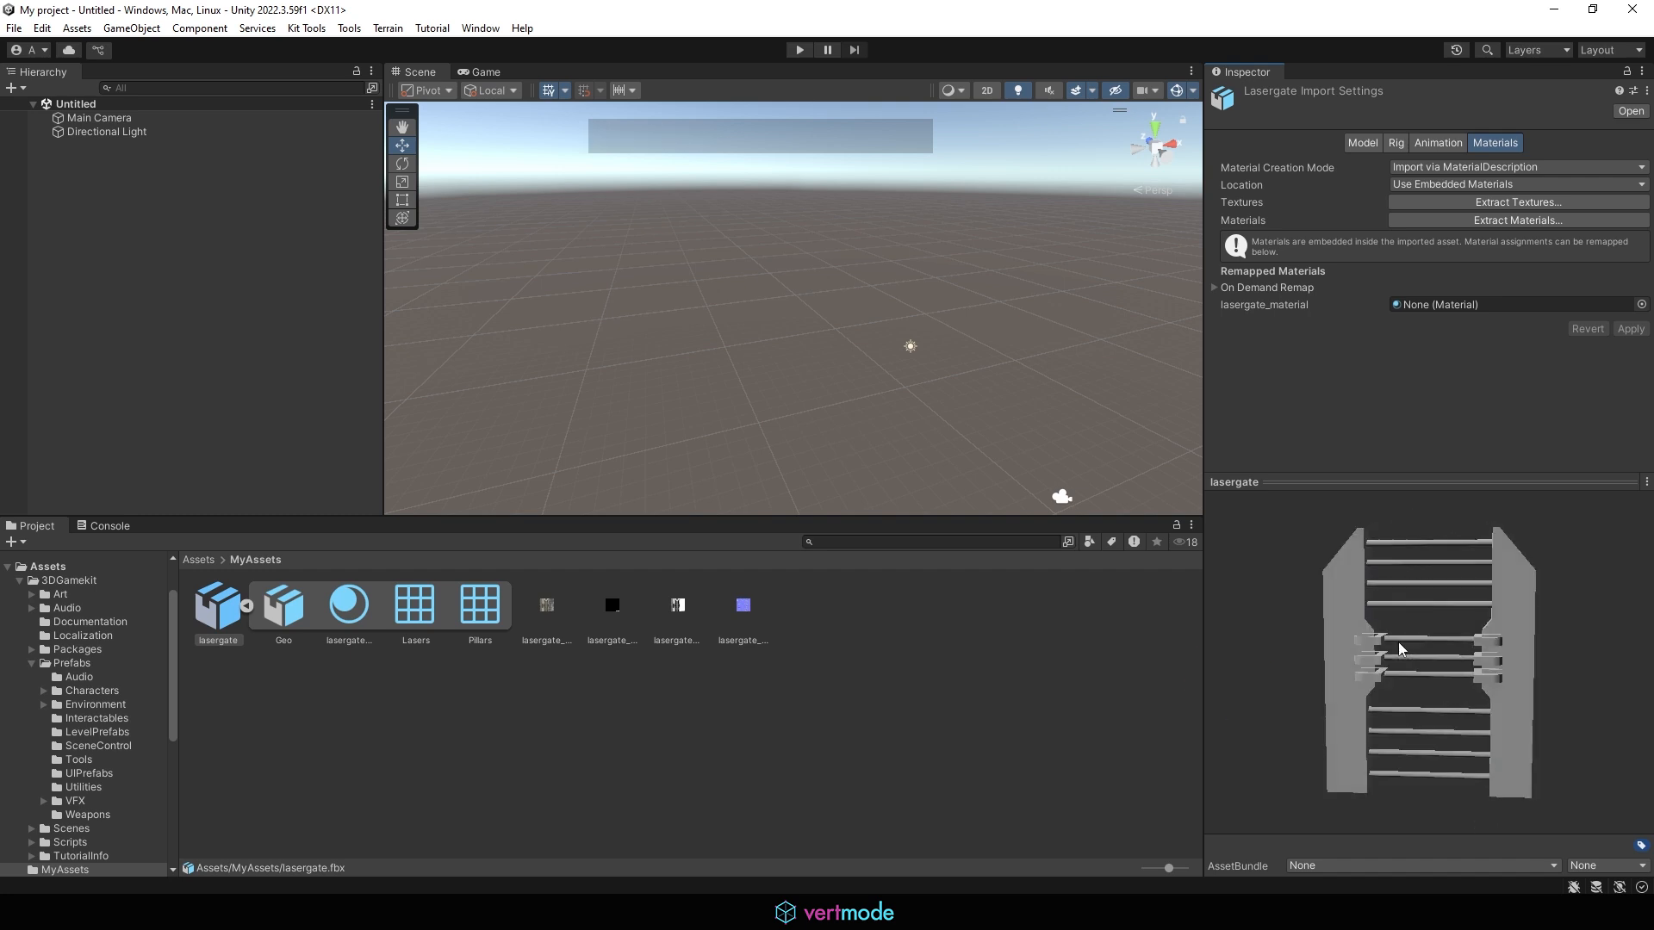
pyautogui.click(248, 606)
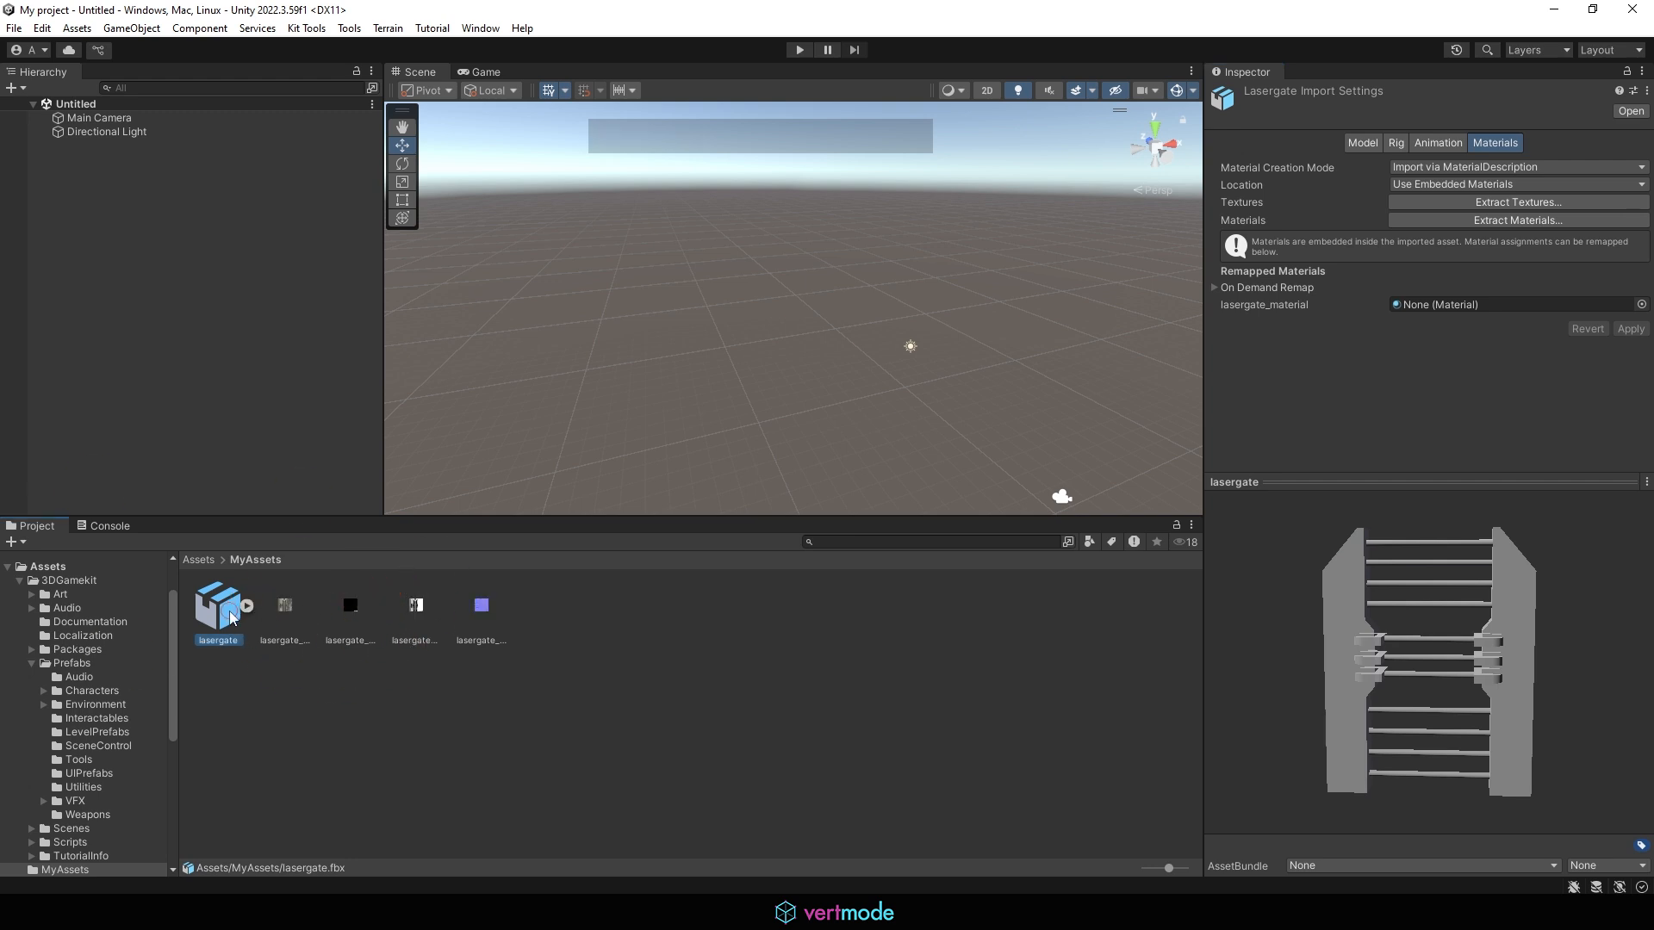
# Place the lasergate model from MyAssets in the scene and frame it in the view.
pyautogui.moveTo(229, 611); pyautogui.dragTo(716, 335)
pyautogui.press('f')
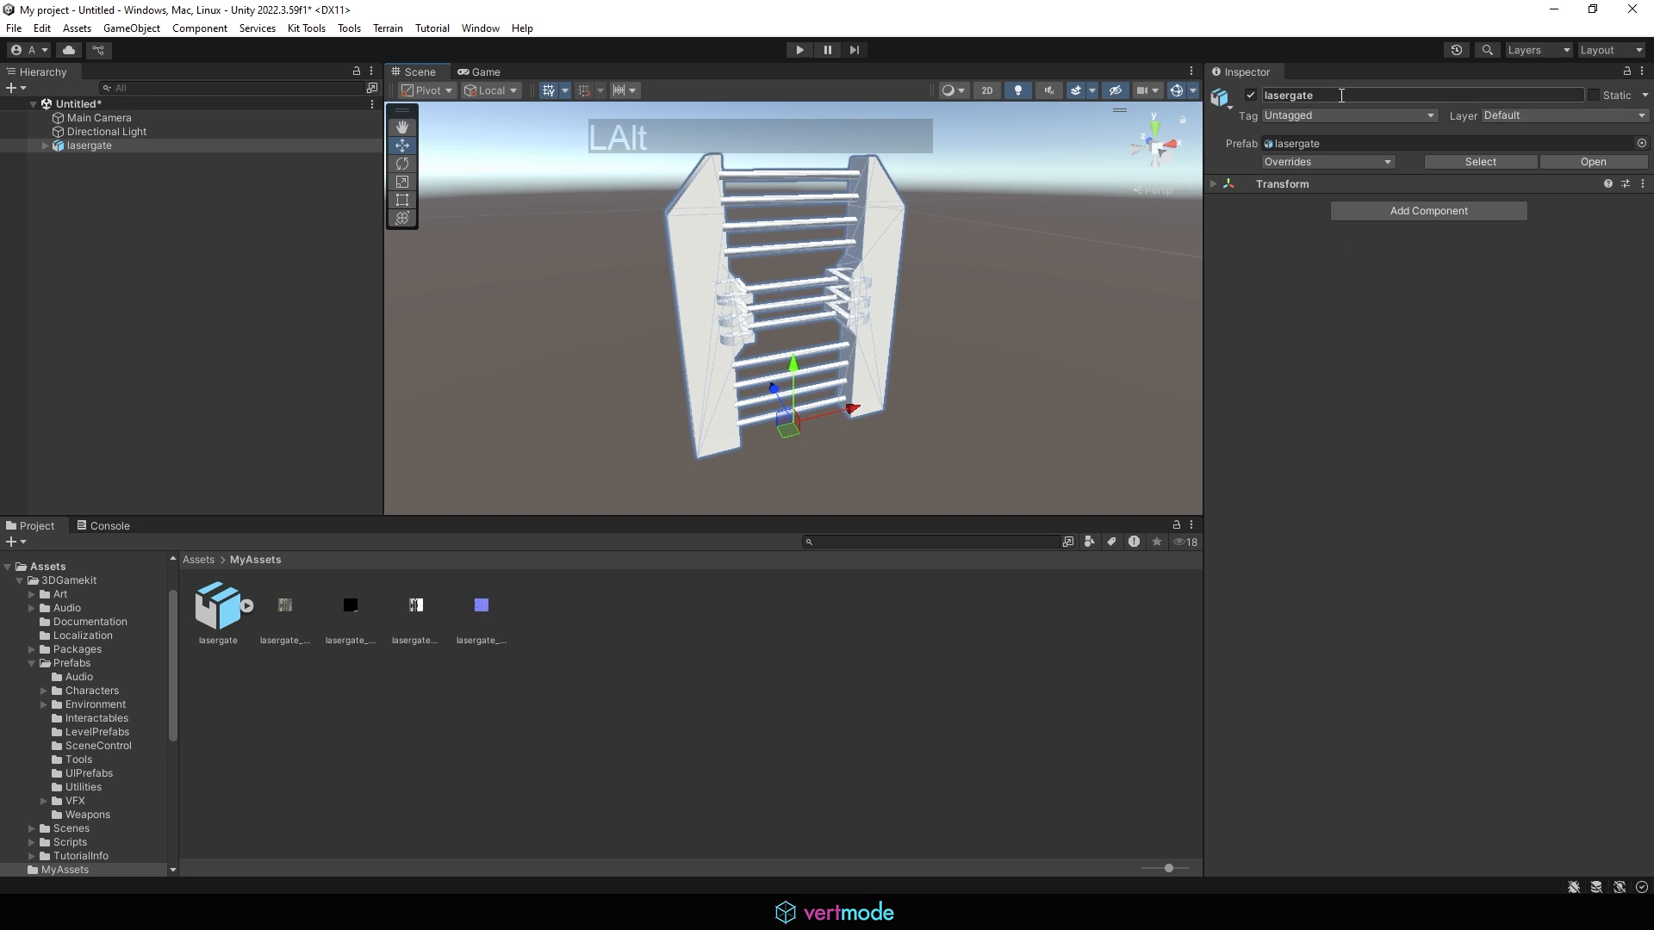
pyautogui.keyDown('alt'); pyautogui.moveTo(761, 431); pyautogui.dragTo(738, 244); pyautogui.keyUp('alt')
pyautogui.click(739, 245)
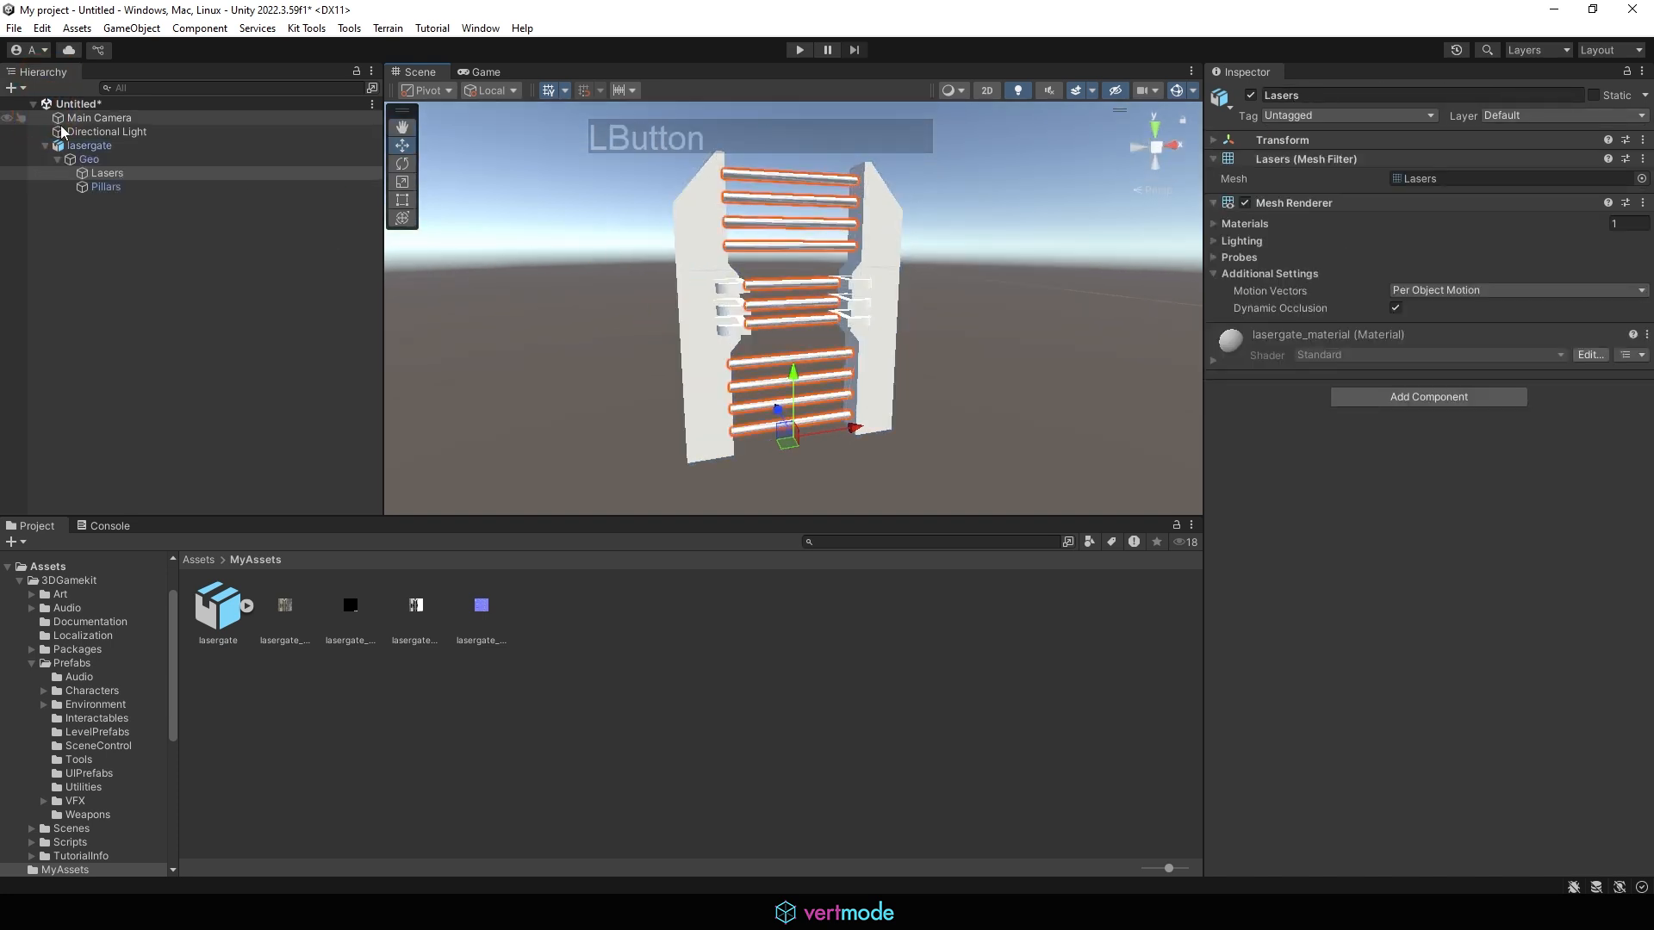
# Set the position of the whole lasergate object to X 0, Y 0, Z 0.
pyautogui.click(90, 145)
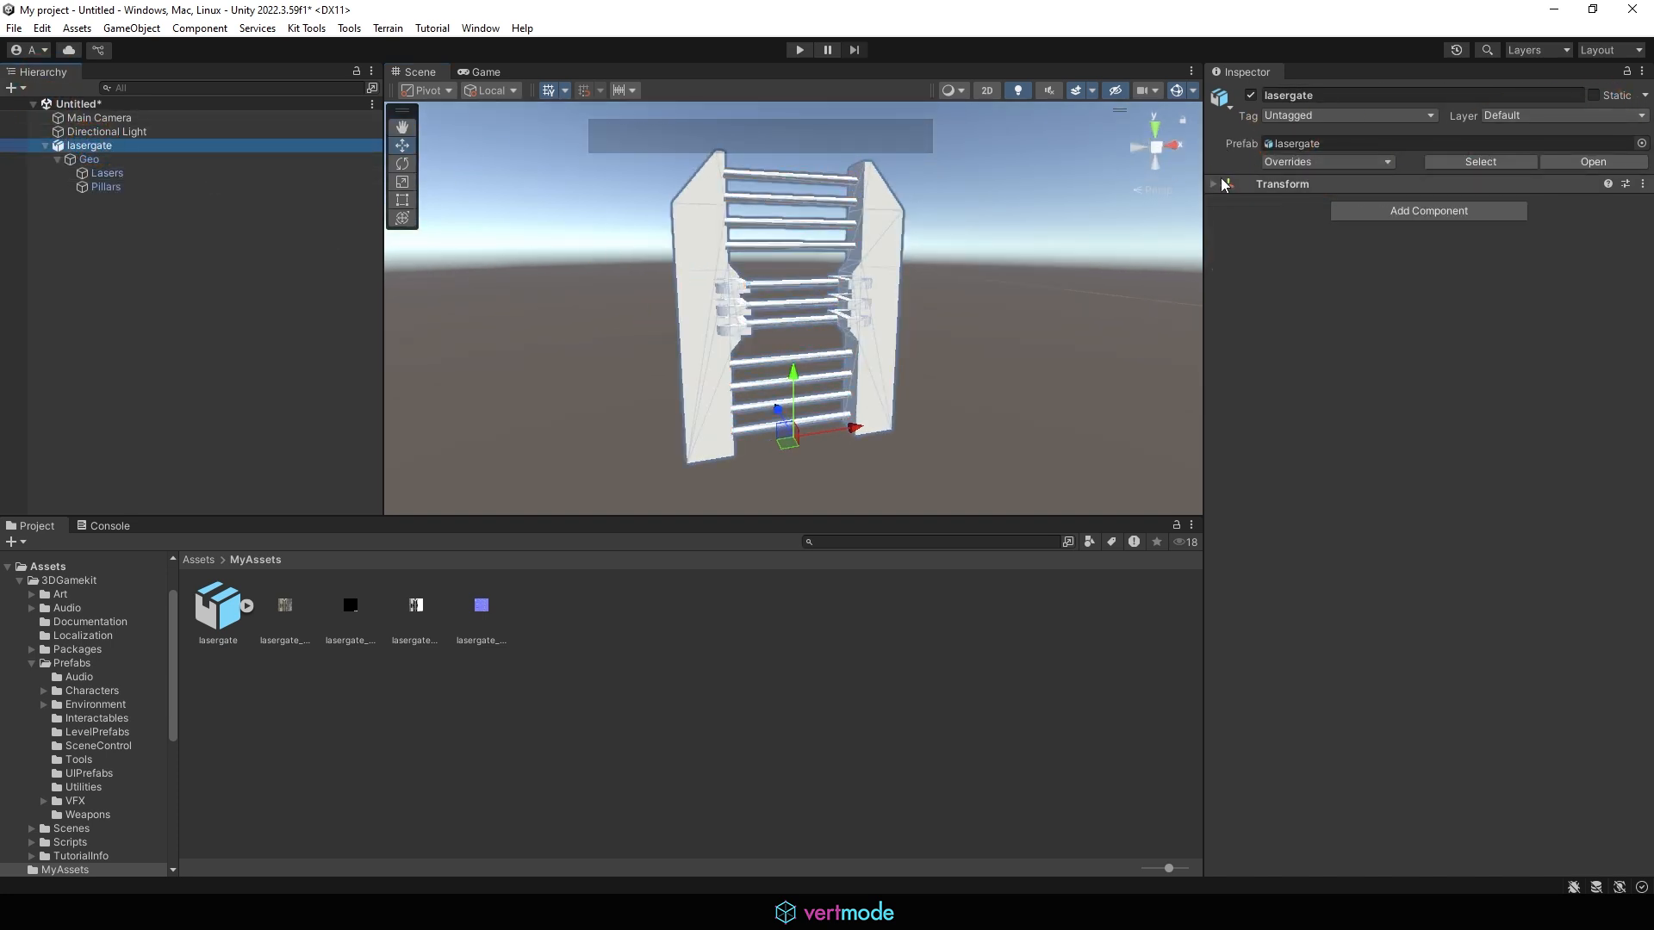
pyautogui.click(1224, 183)
pyautogui.moveTo(1445, 204); pyautogui.dragTo(1538, 209)
pyautogui.write('00')
pyautogui.click(846, 297)
pyautogui.press('f')
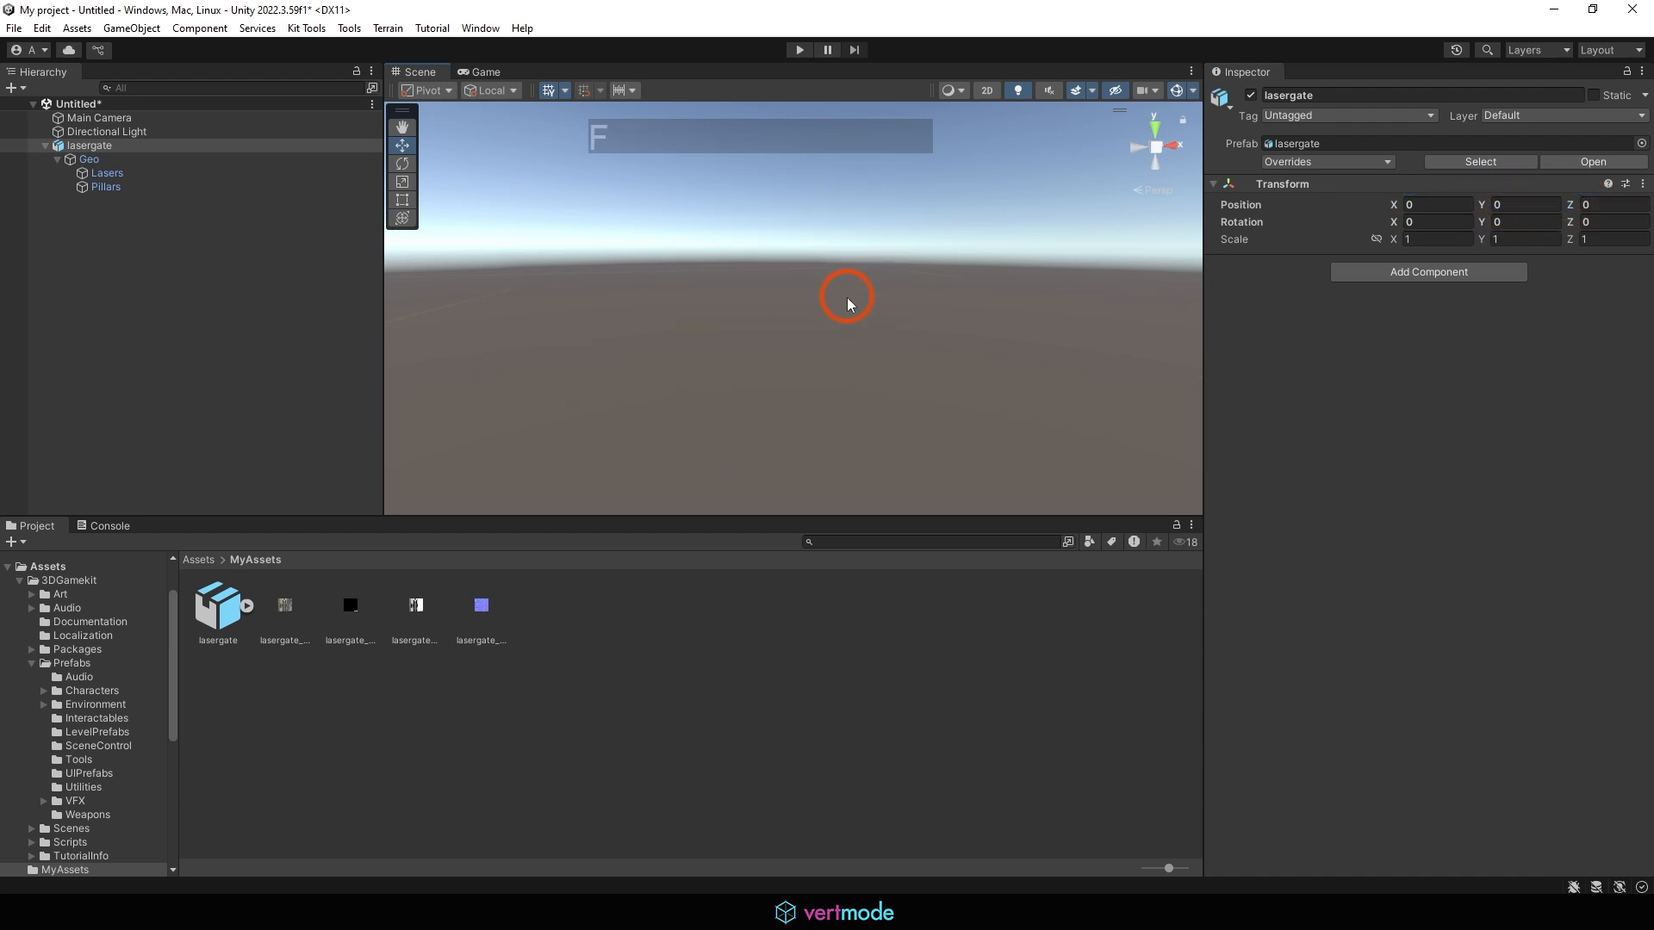
pyautogui.keyDown('alt'); pyautogui.moveTo(857, 300); pyautogui.dragTo(796, 340); pyautogui.keyUp('alt')
pyautogui.click(780, 595)
pyautogui.keyDown('alt'); pyautogui.moveTo(972, 276); pyautogui.dragTo(896, 284); pyautogui.keyUp('alt')
# Extract the embedded lasergate_material from the lasergate model into the MyAssets folder.
pyautogui.click(249, 605)
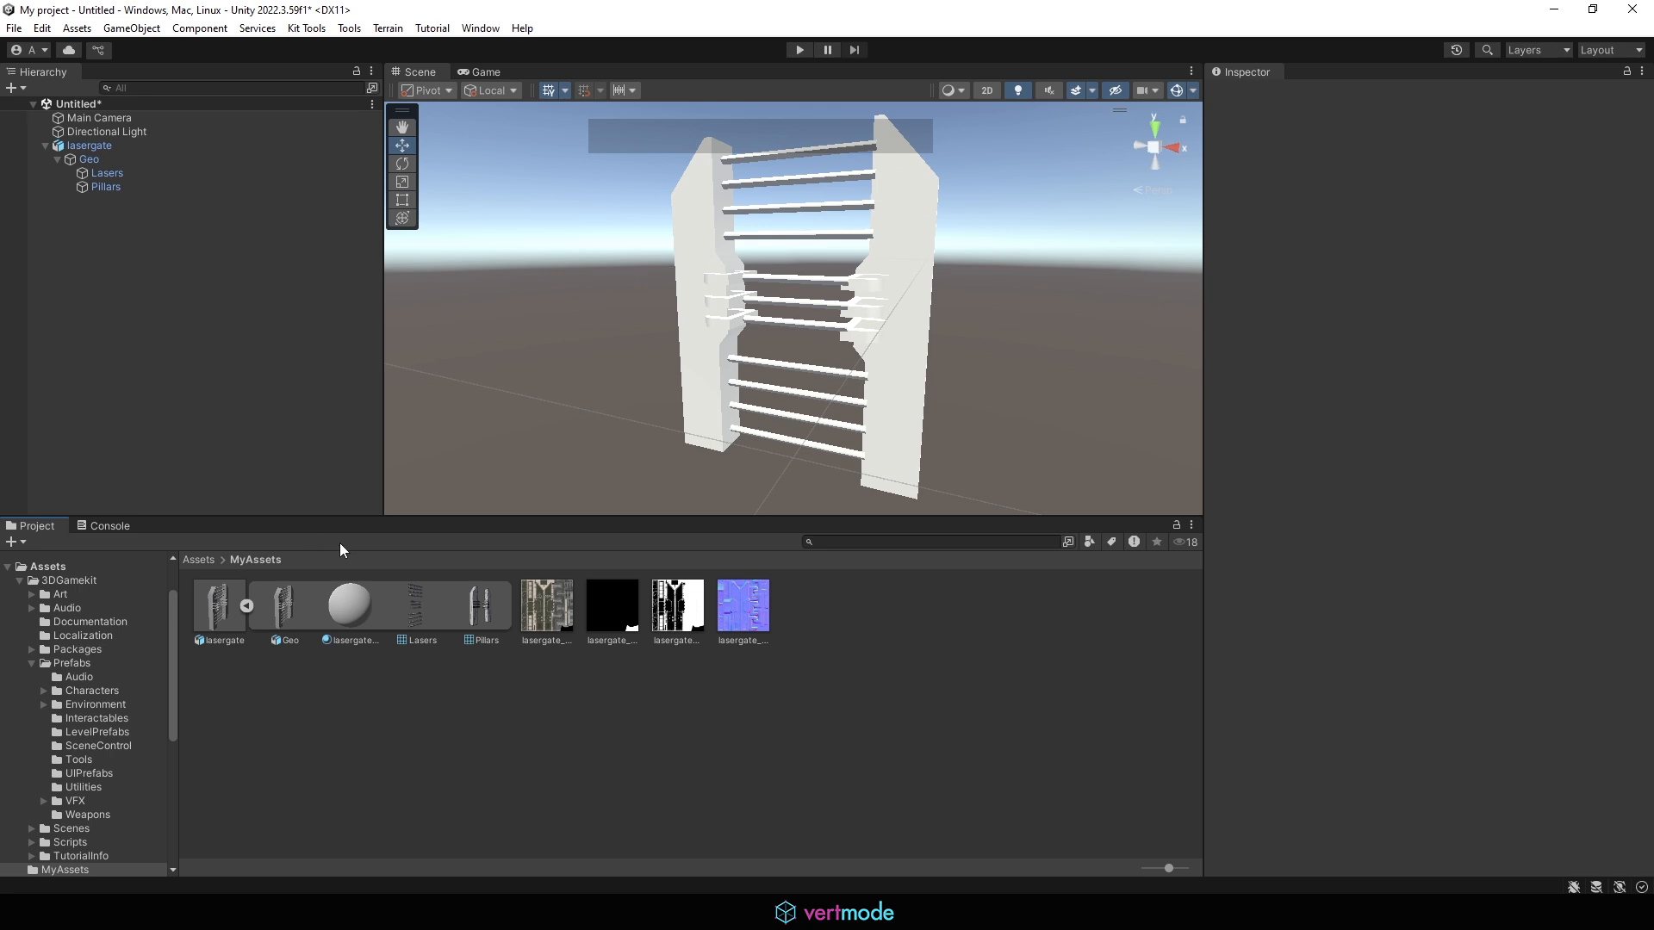
pyautogui.click(349, 615)
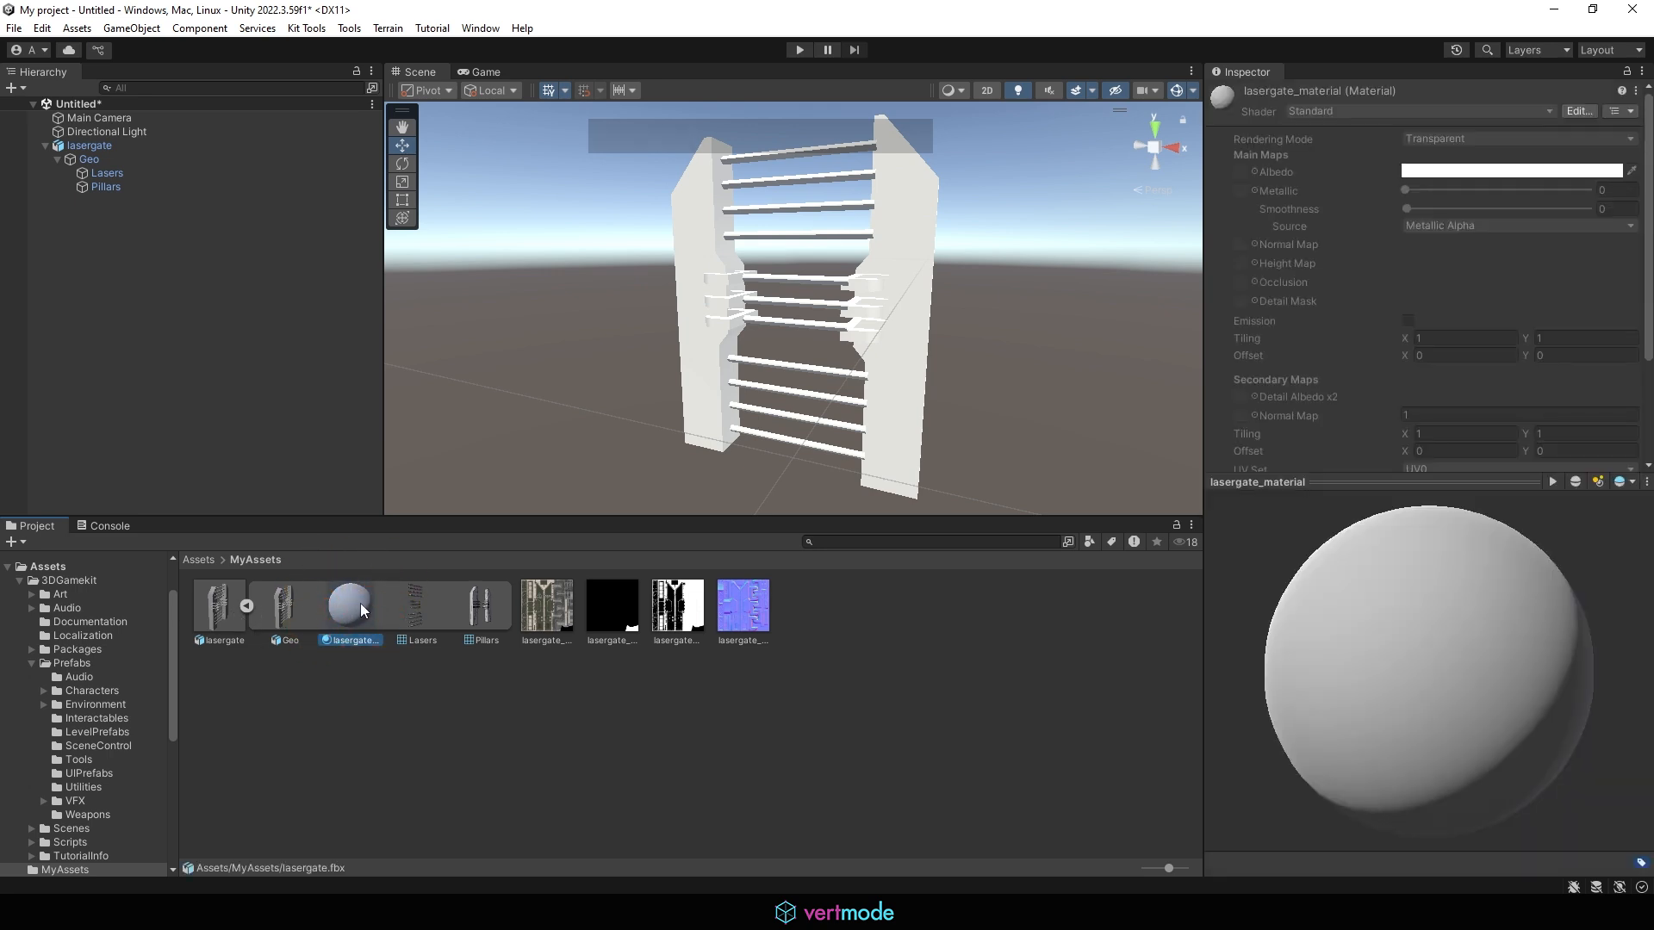
pyautogui.rightClick(360, 603)
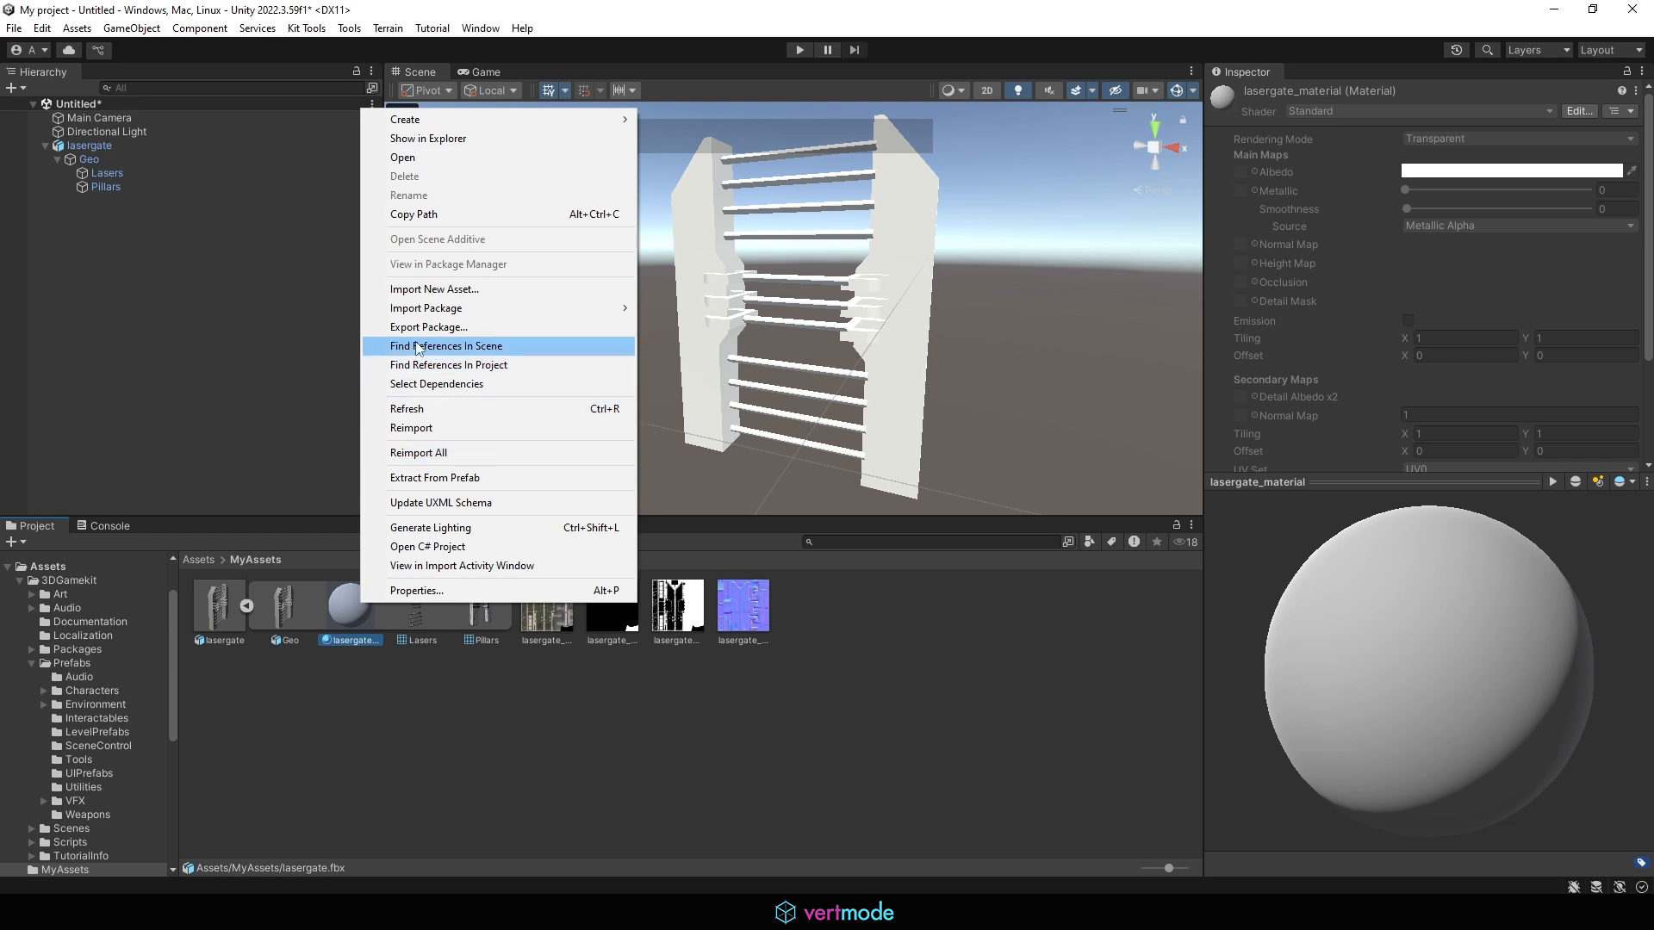
pyautogui.click(465, 478)
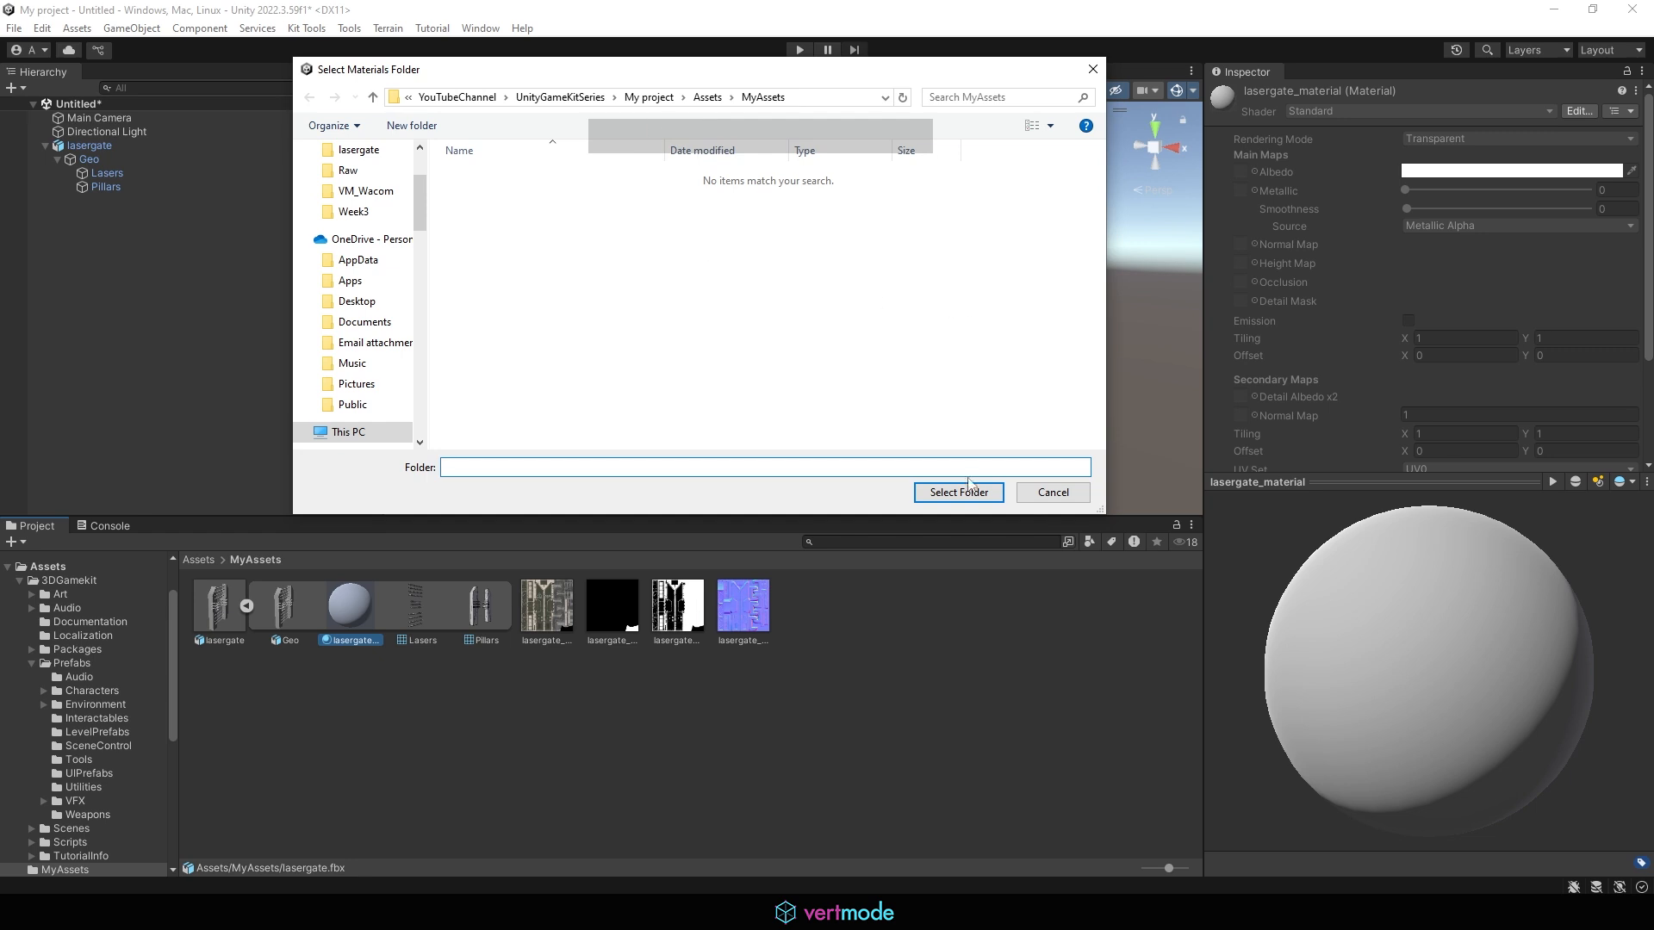
pyautogui.click(963, 490)
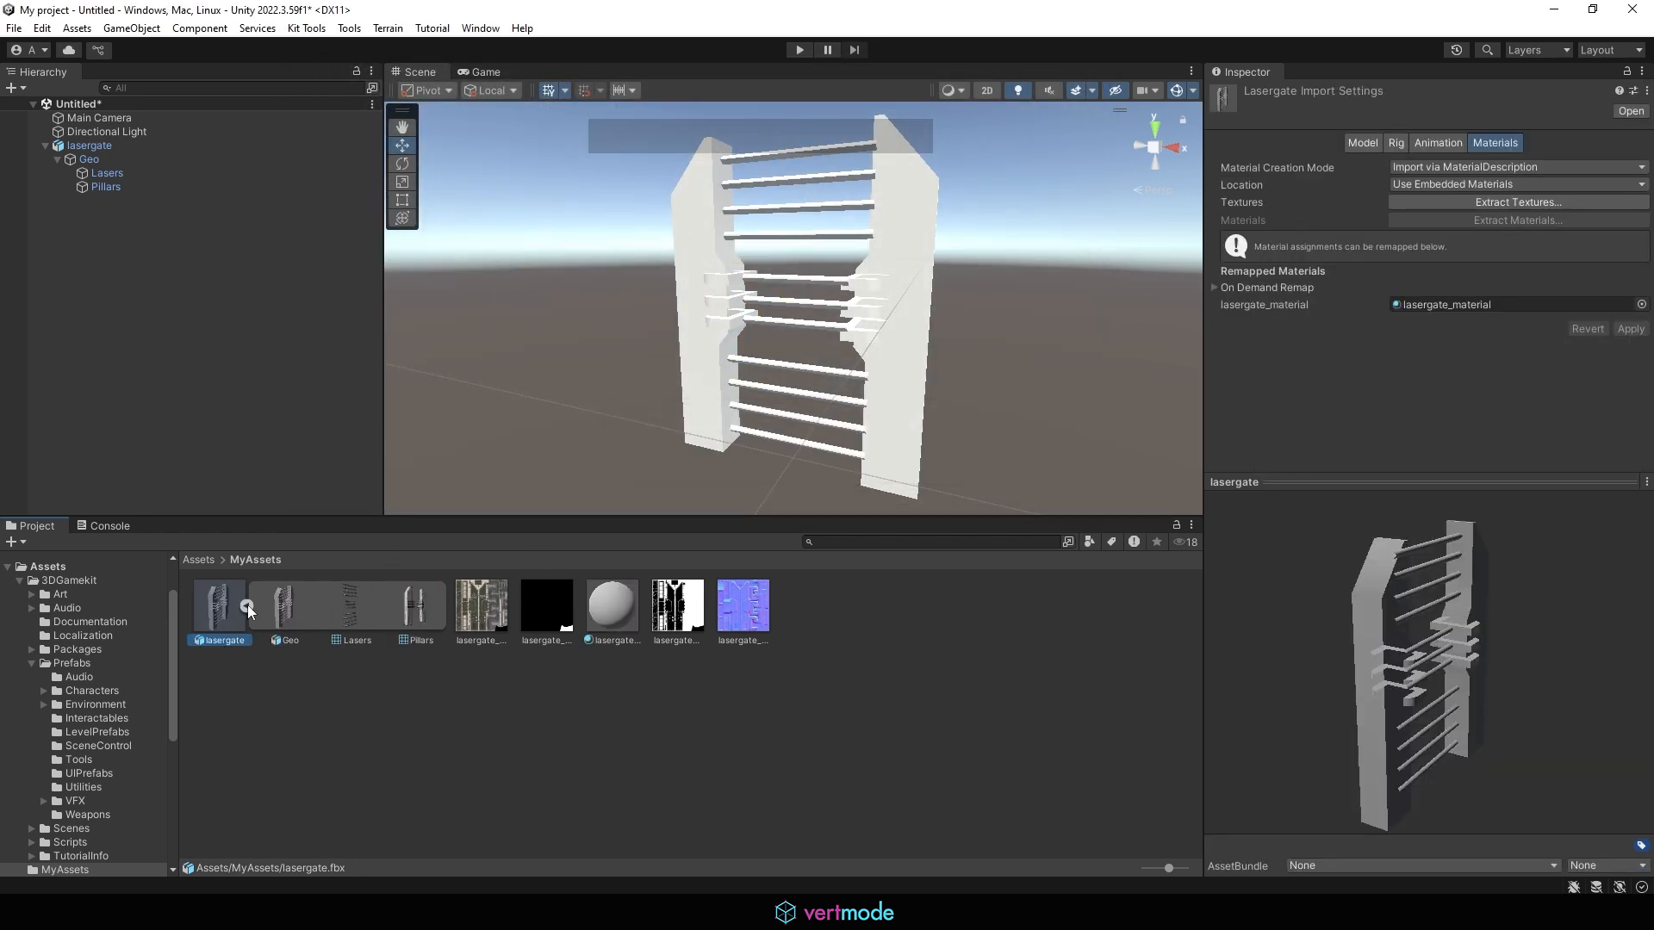
# Open the settings of lasergate_material in MyAssets in full and set its Rendering Mode to Opaque.
pyautogui.click(246, 604)
pyautogui.click(415, 606)
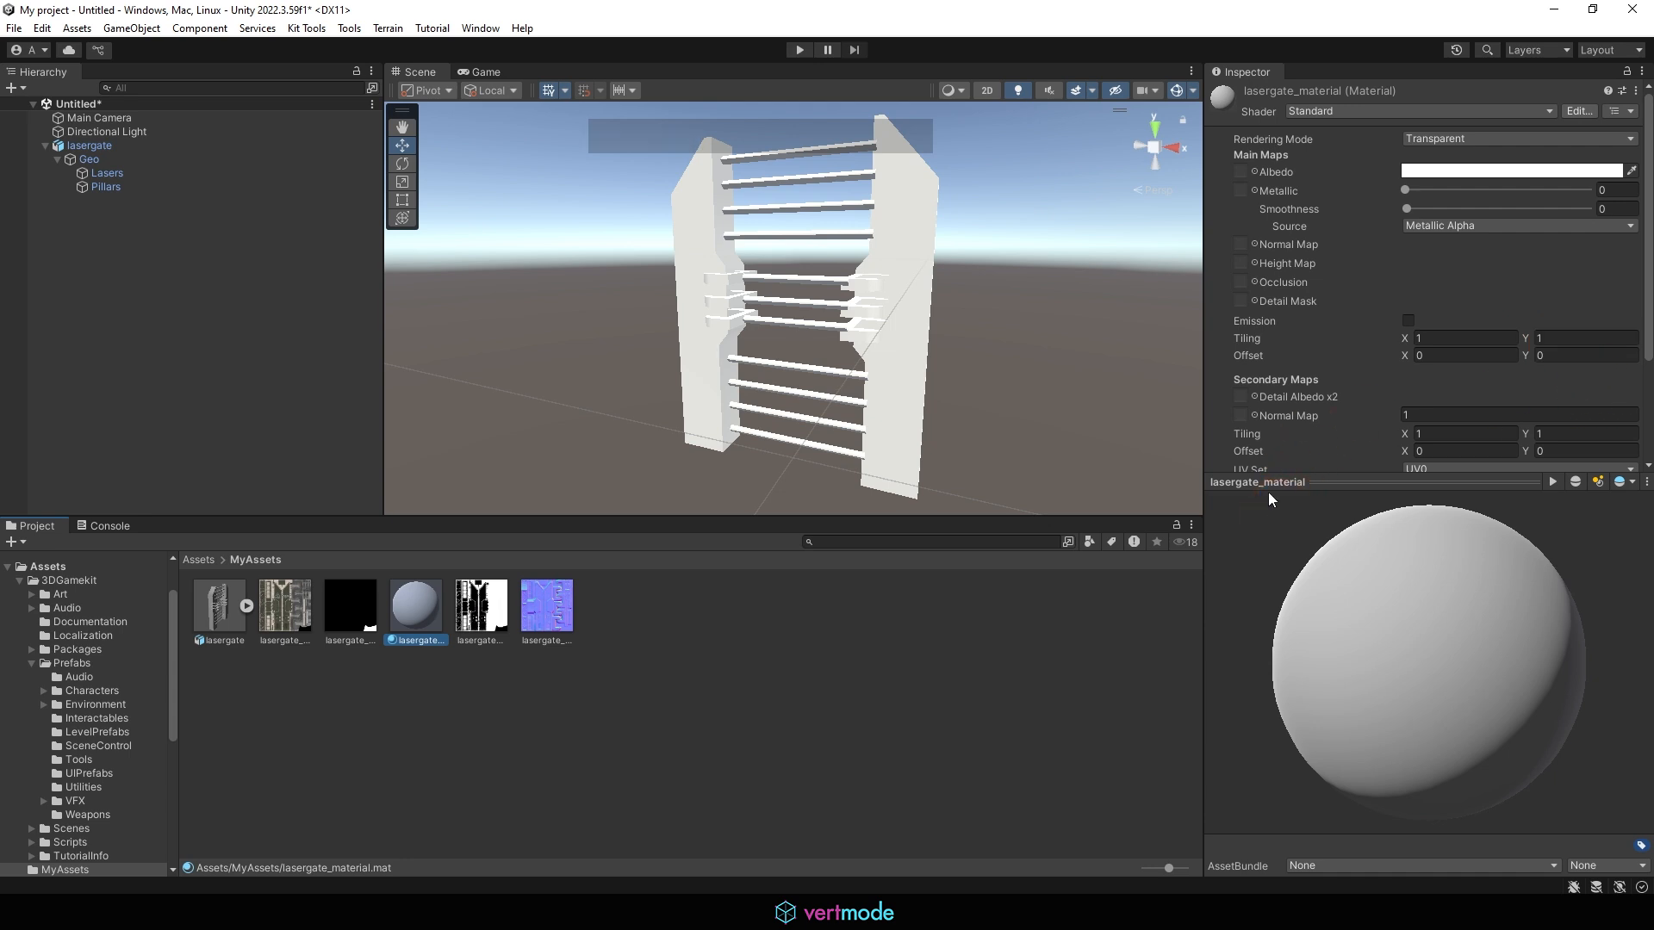
pyautogui.moveTo(1265, 483); pyautogui.dragTo(1266, 642)
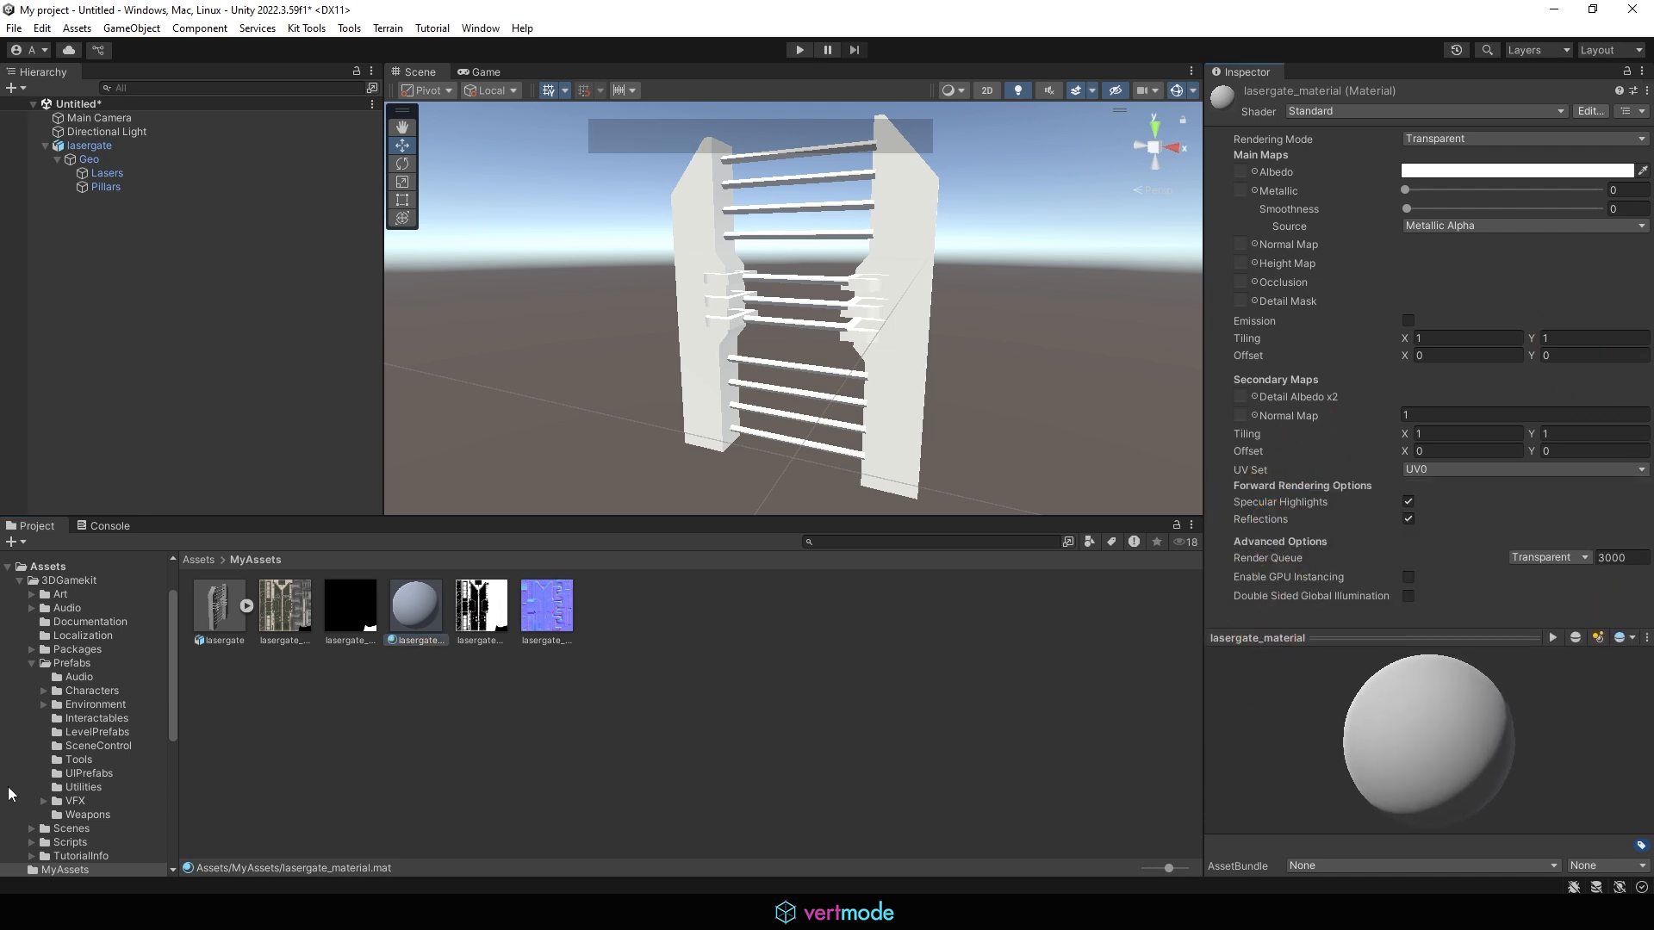
pyautogui.click(1255, 171)
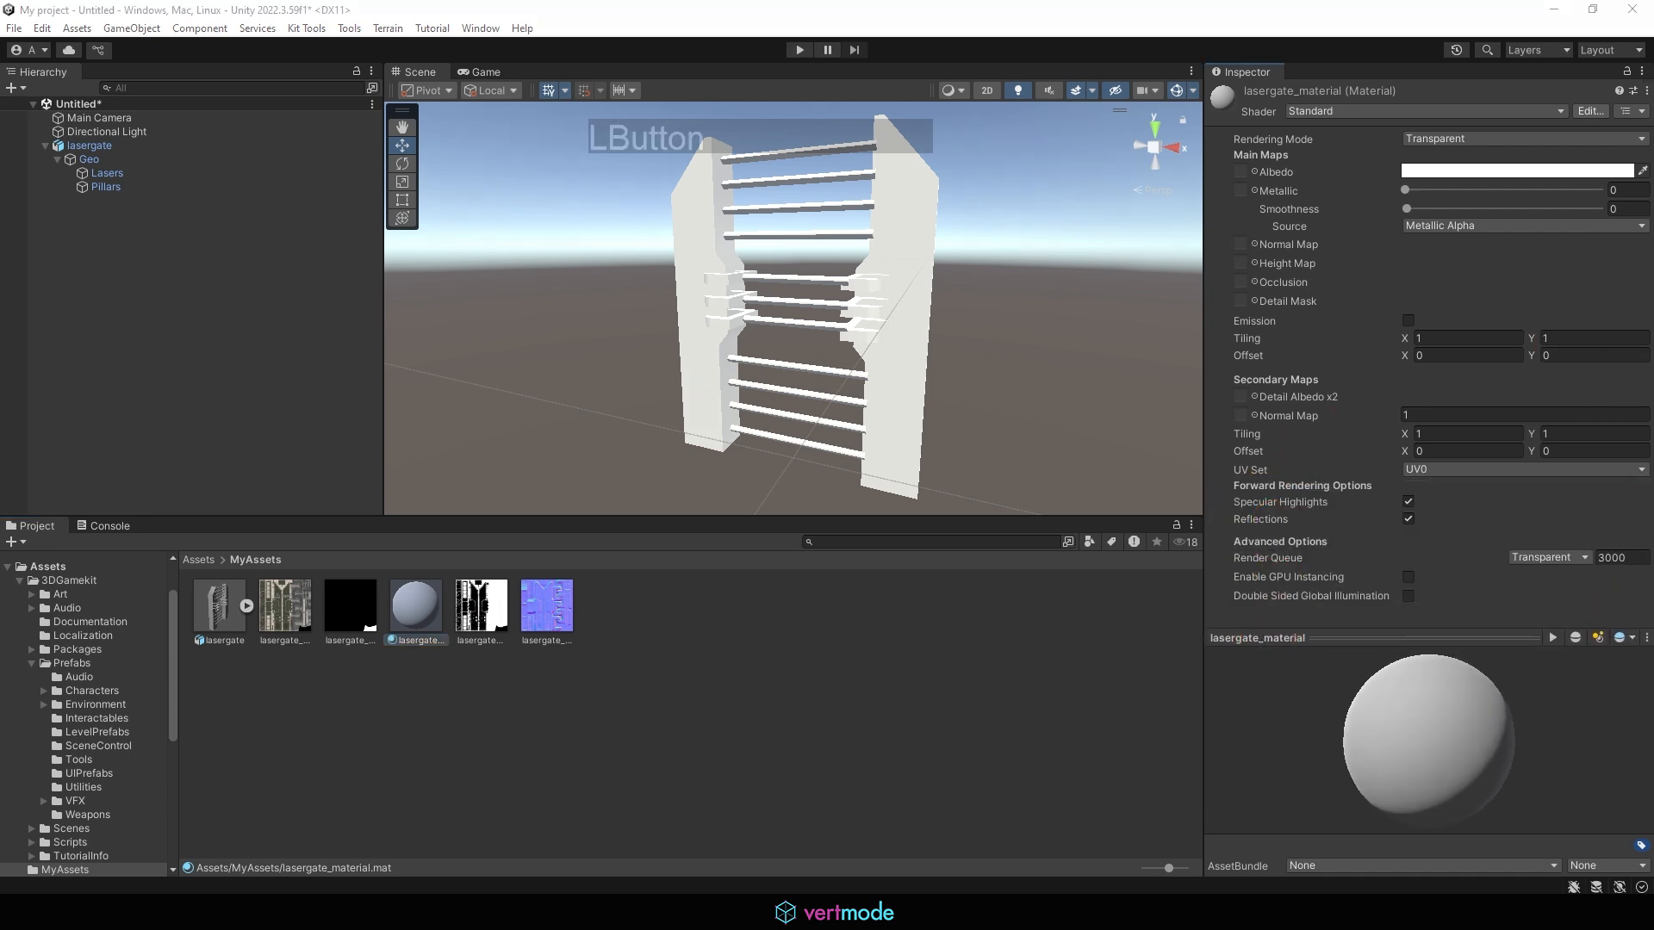
pyautogui.click(1310, 122)
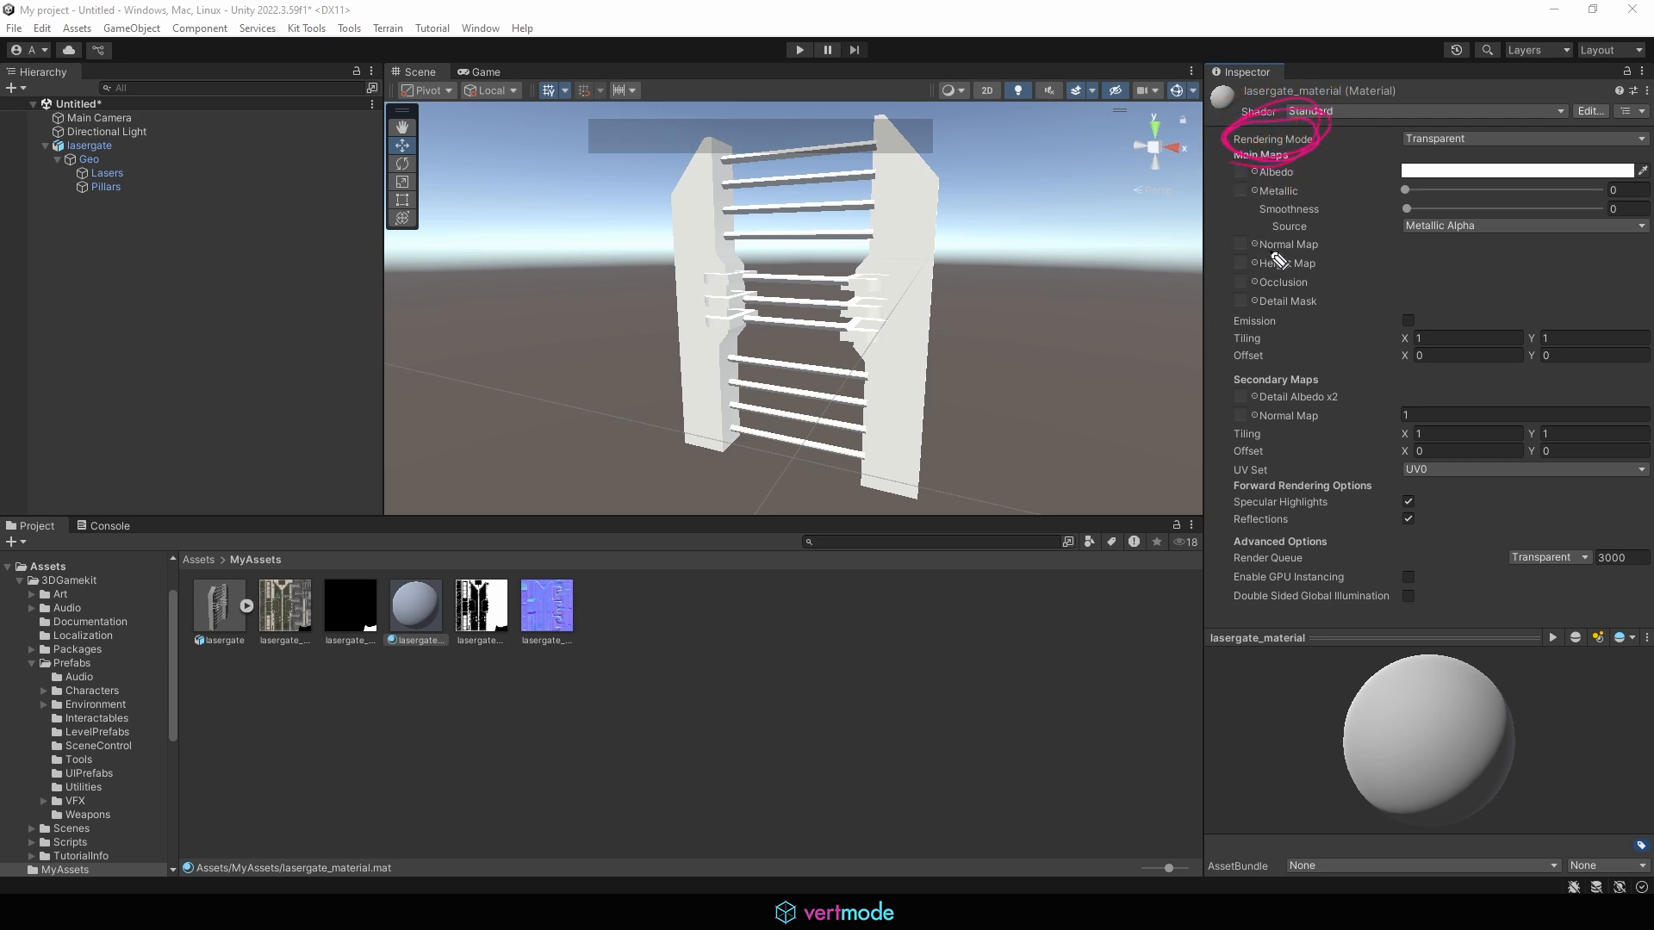
pyautogui.click(1496, 137)
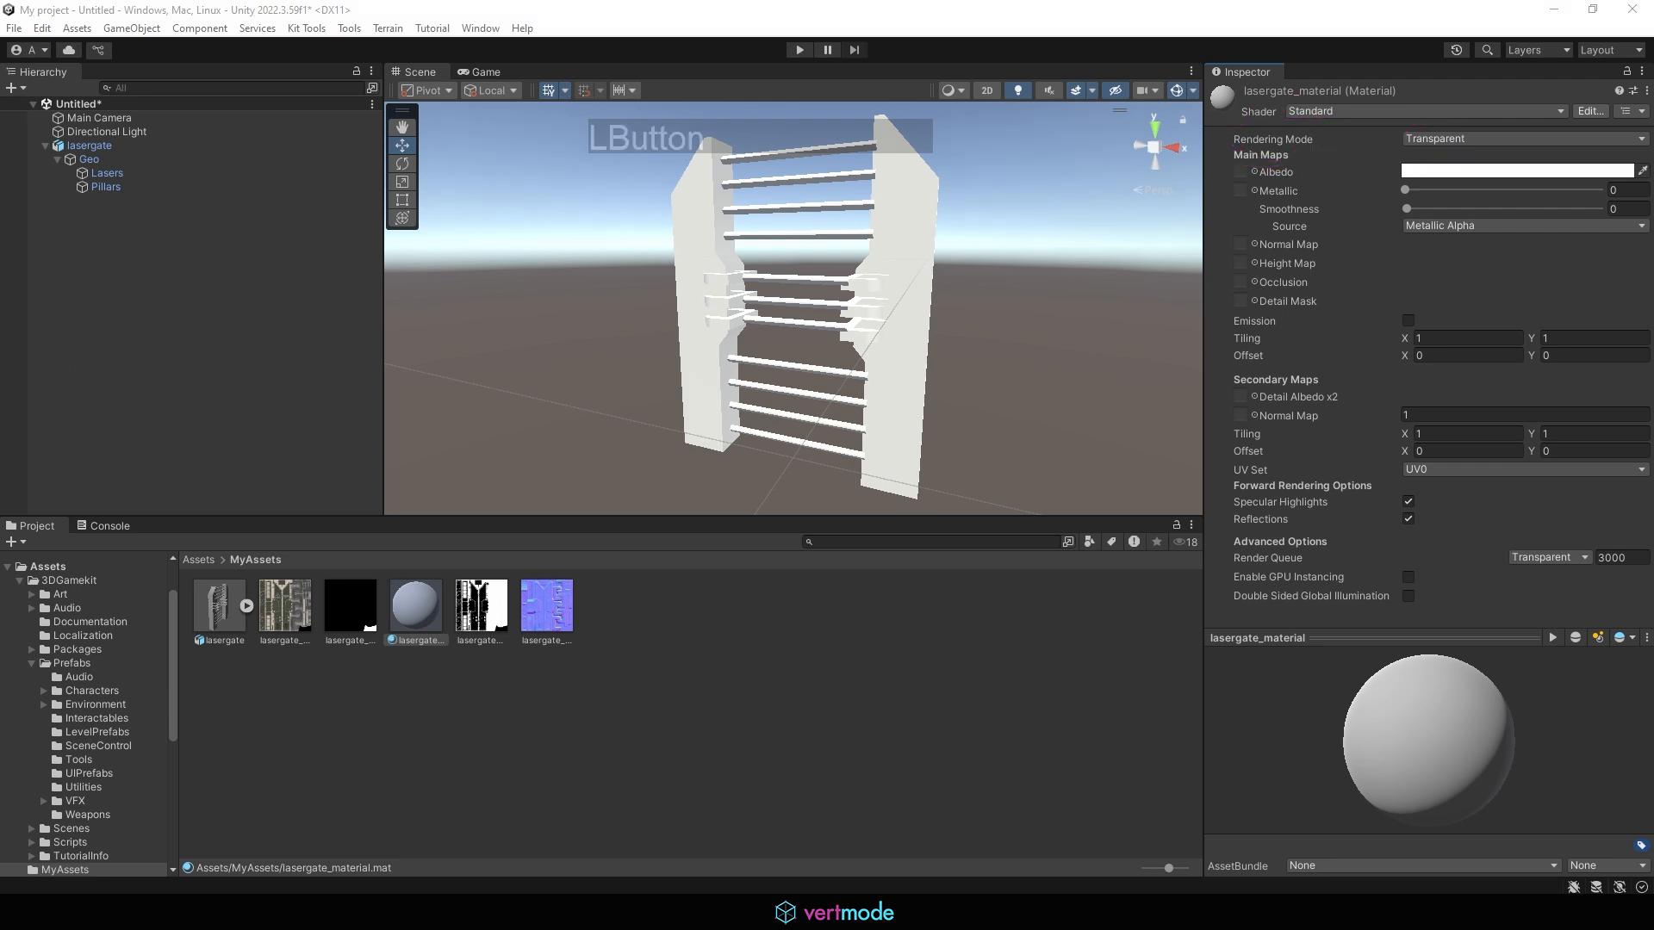
pyautogui.click(1450, 139)
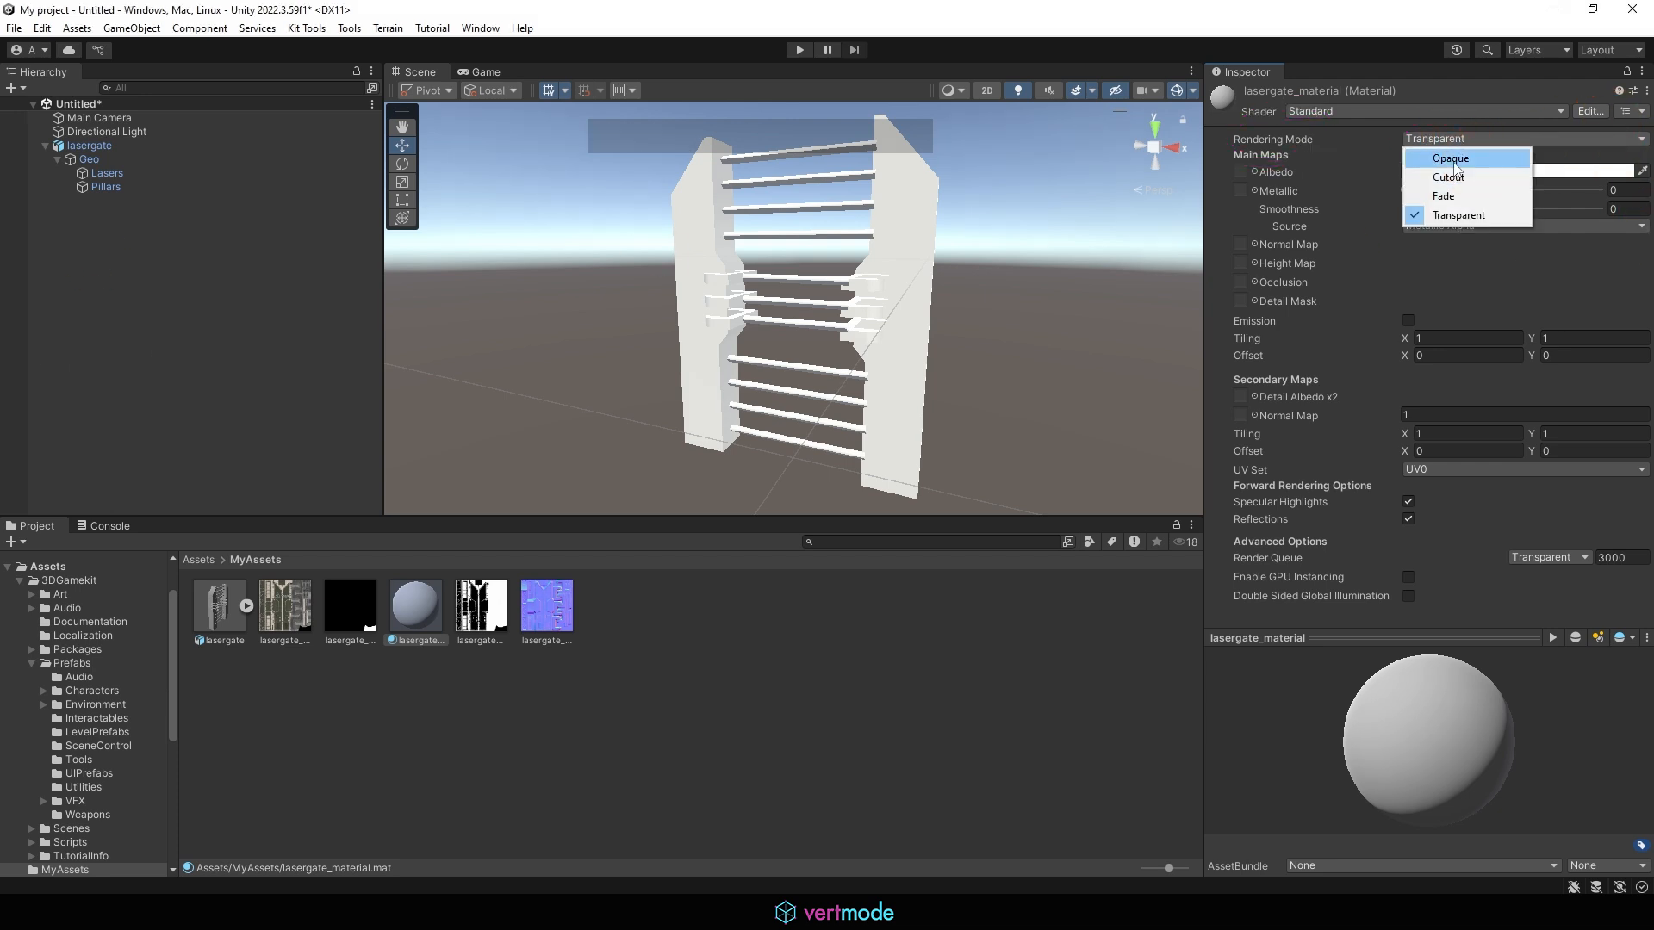
pyautogui.click(1454, 160)
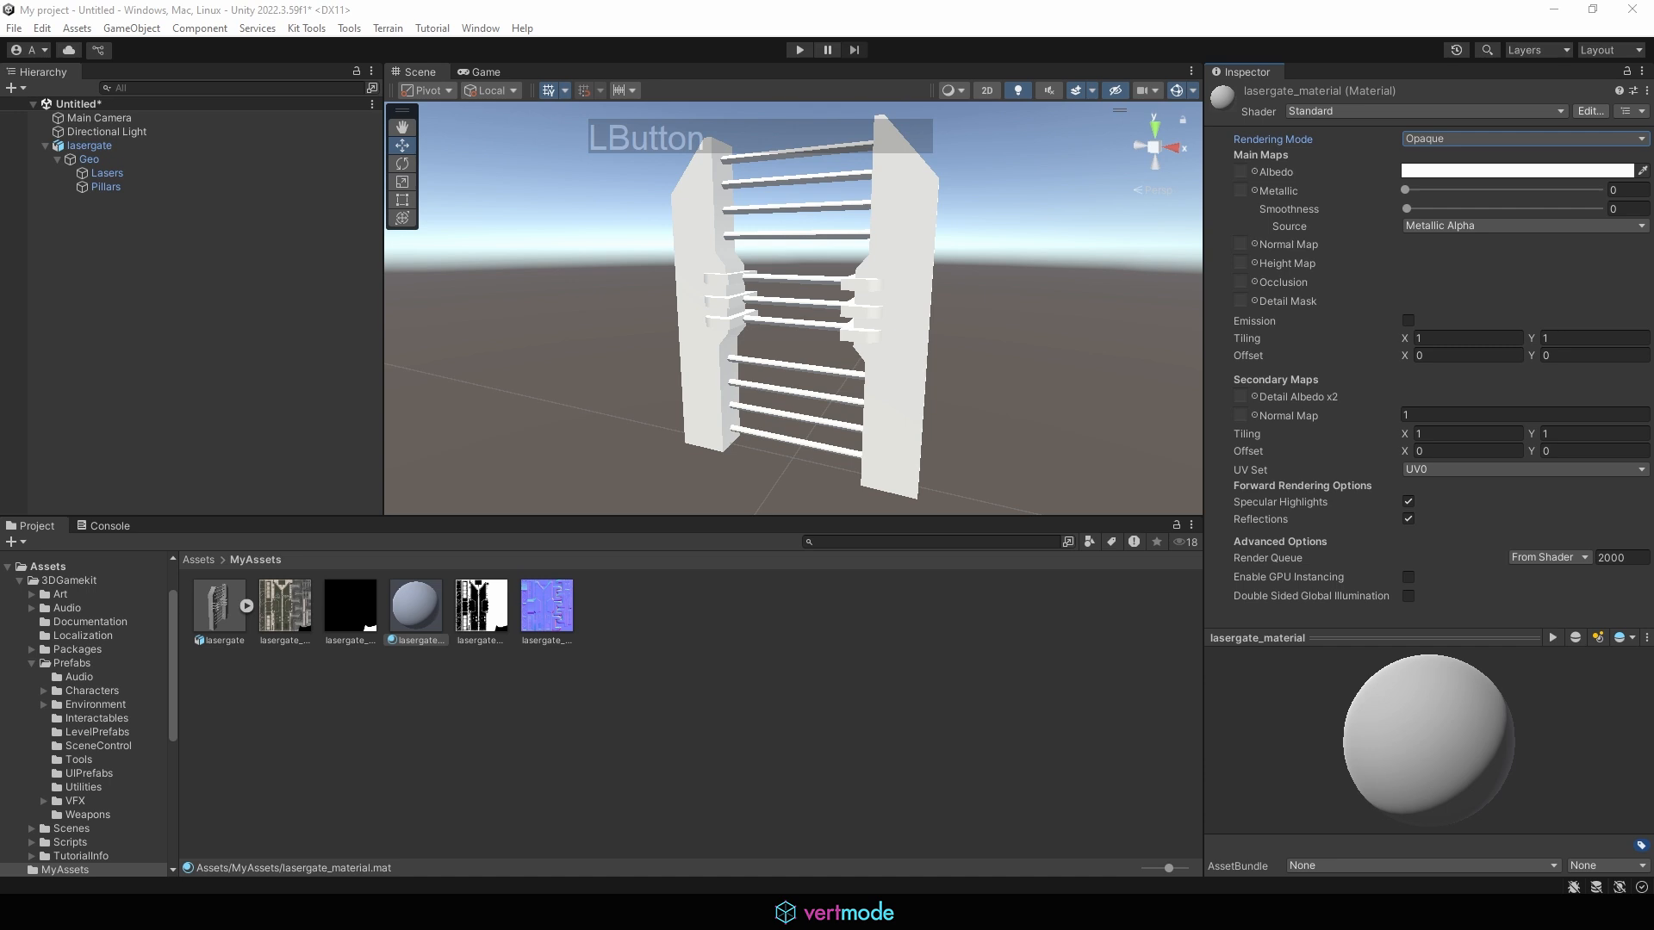
# Review the shaders available for lasergate_material without changing the current choice.
pyautogui.moveTo(1234, 127)
pyautogui.mouseDown()
pyautogui.moveTo(1413, 79)
pyautogui.moveTo(1597, 121)
pyautogui.moveTo(1421, 139)
pyautogui.moveTo(1244, 129)
pyautogui.moveTo(1340, 96)
pyautogui.moveTo(1280, 107)
pyautogui.moveTo(1322, 118)
pyautogui.mouseUp()
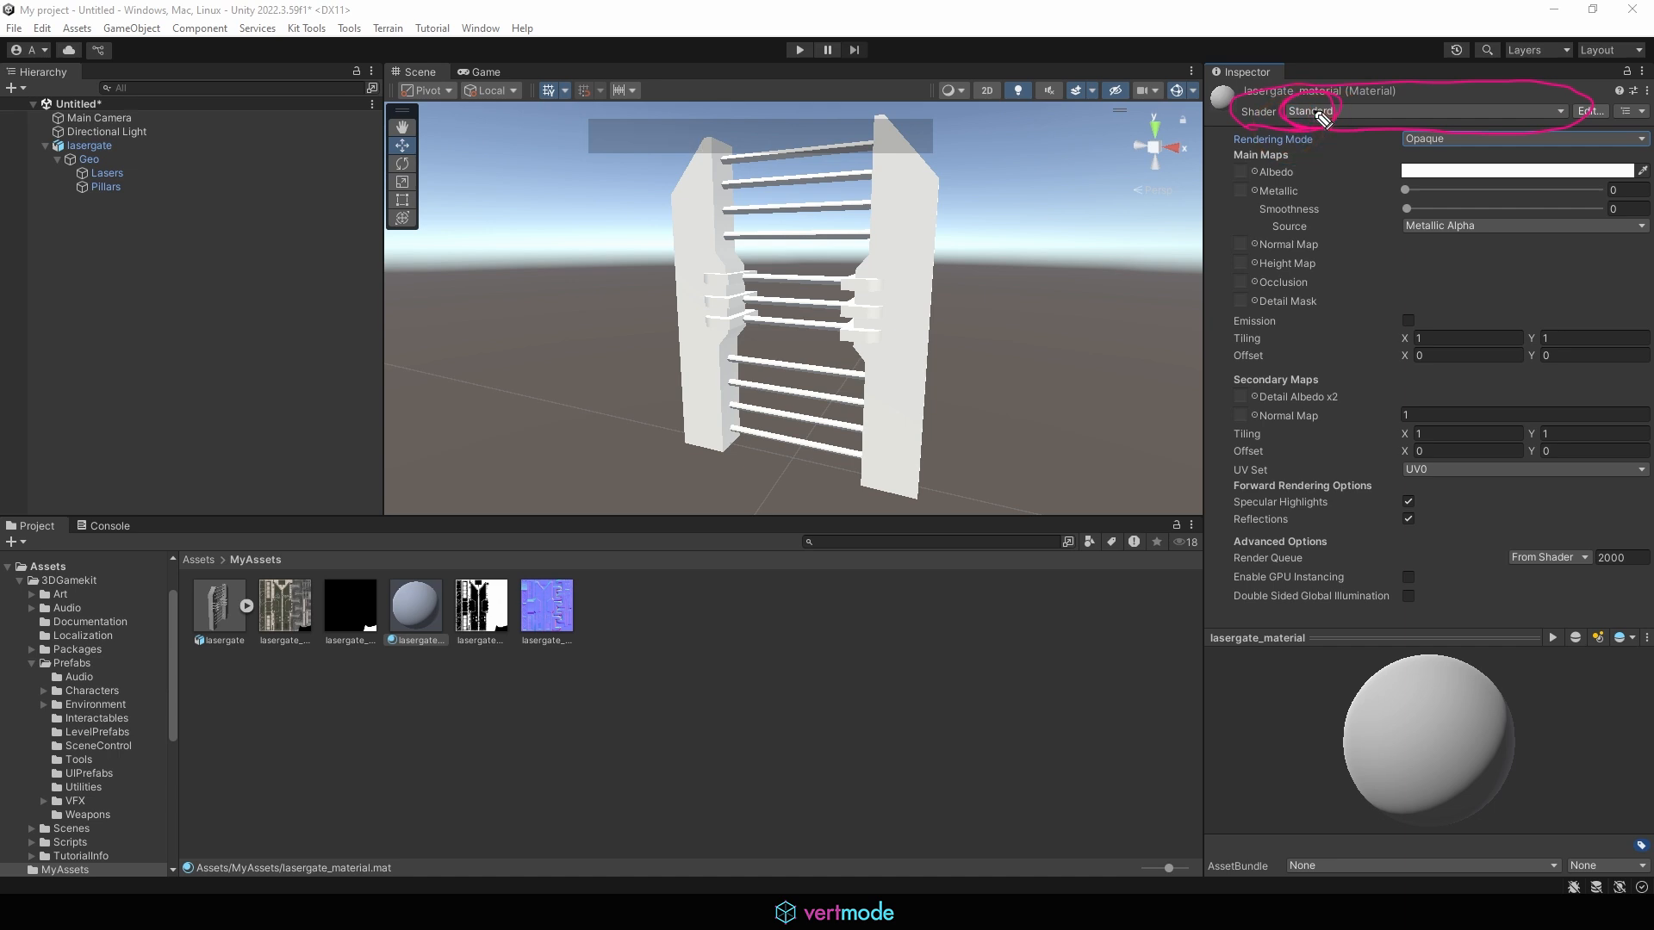
pyautogui.click(894, 410)
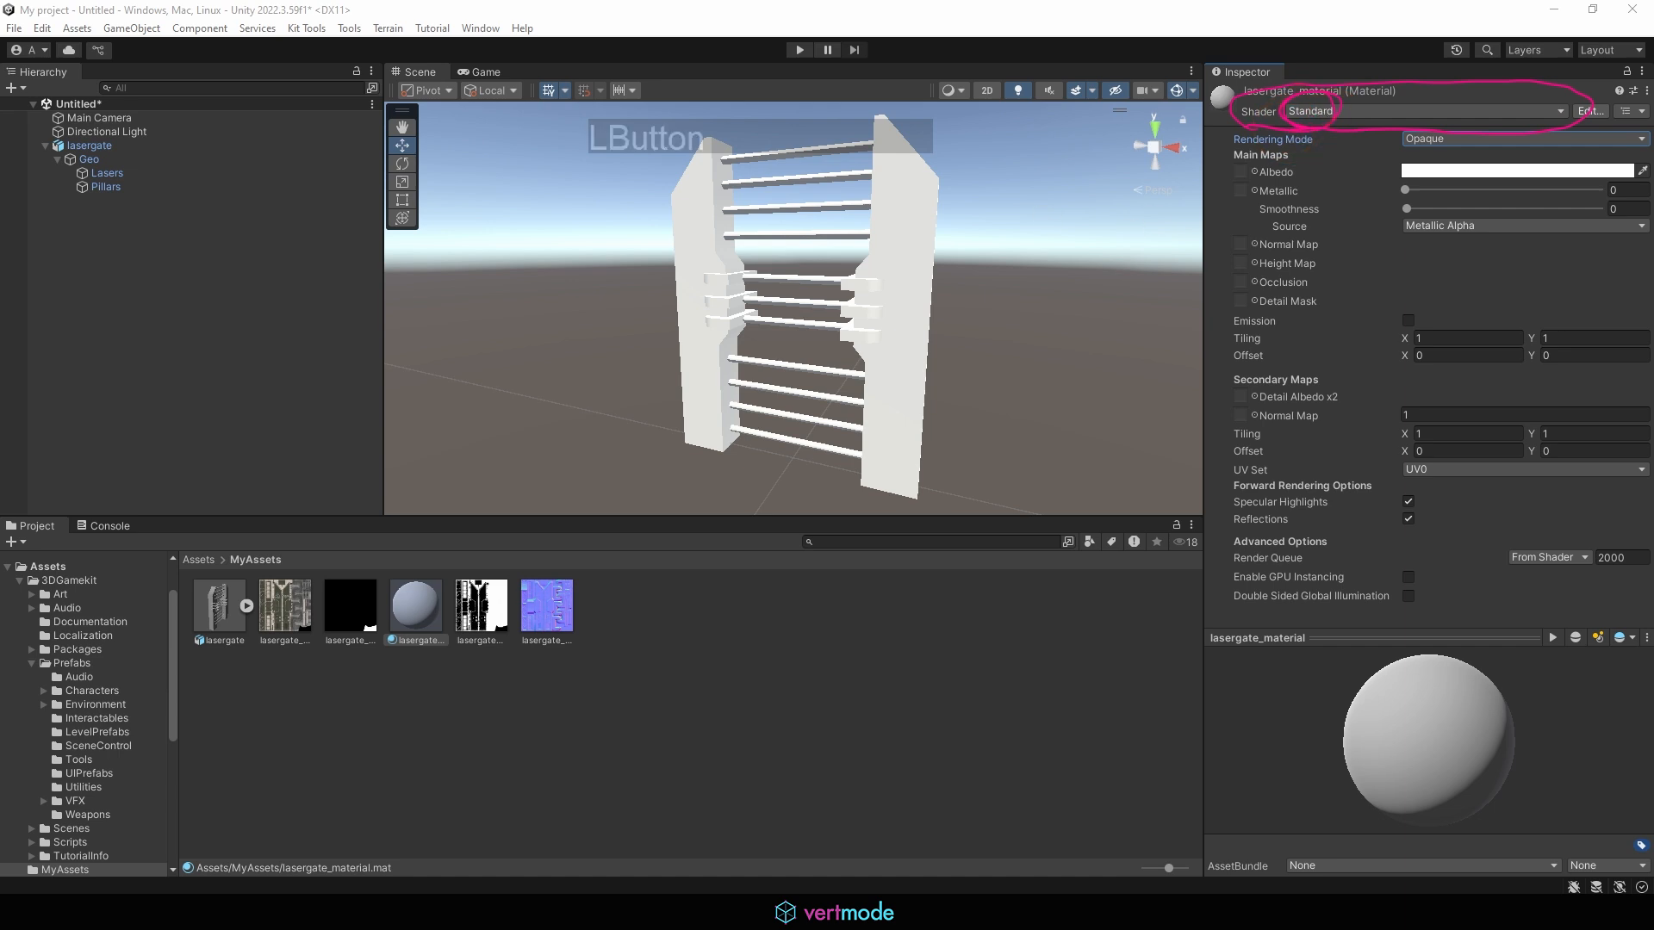
pyautogui.click(1302, 112)
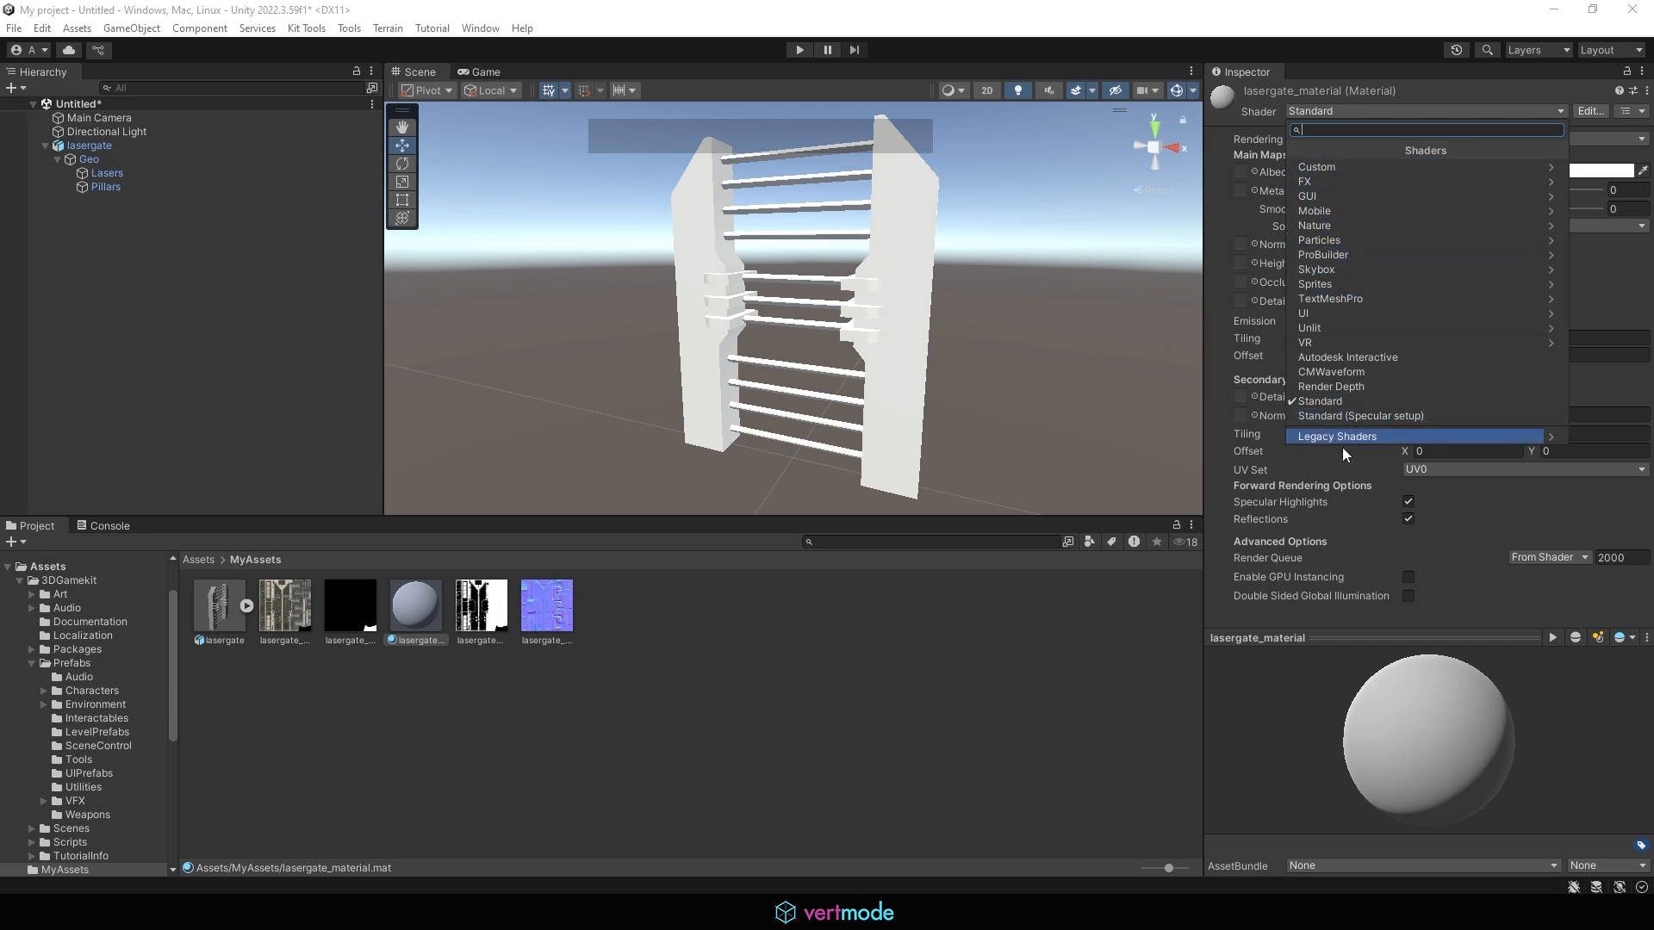
pyautogui.click(1362, 95)
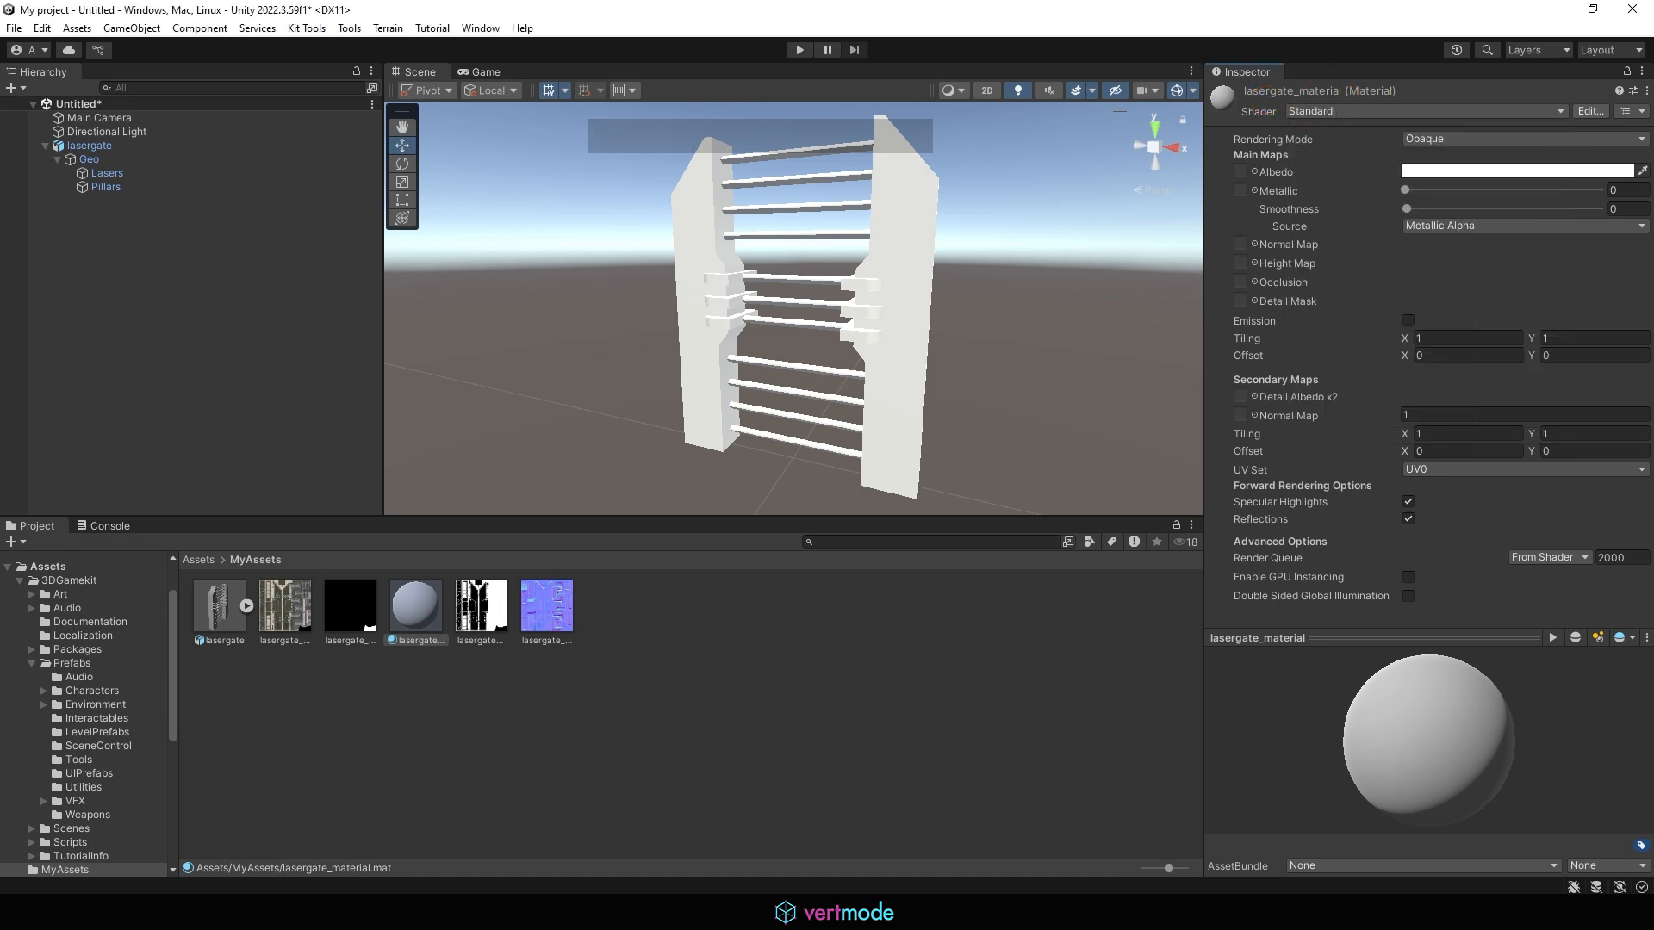
# Assign the lasergate color texture from MyAssets to the Albedo map of lasergate_material.
pyautogui.click(345, 913)
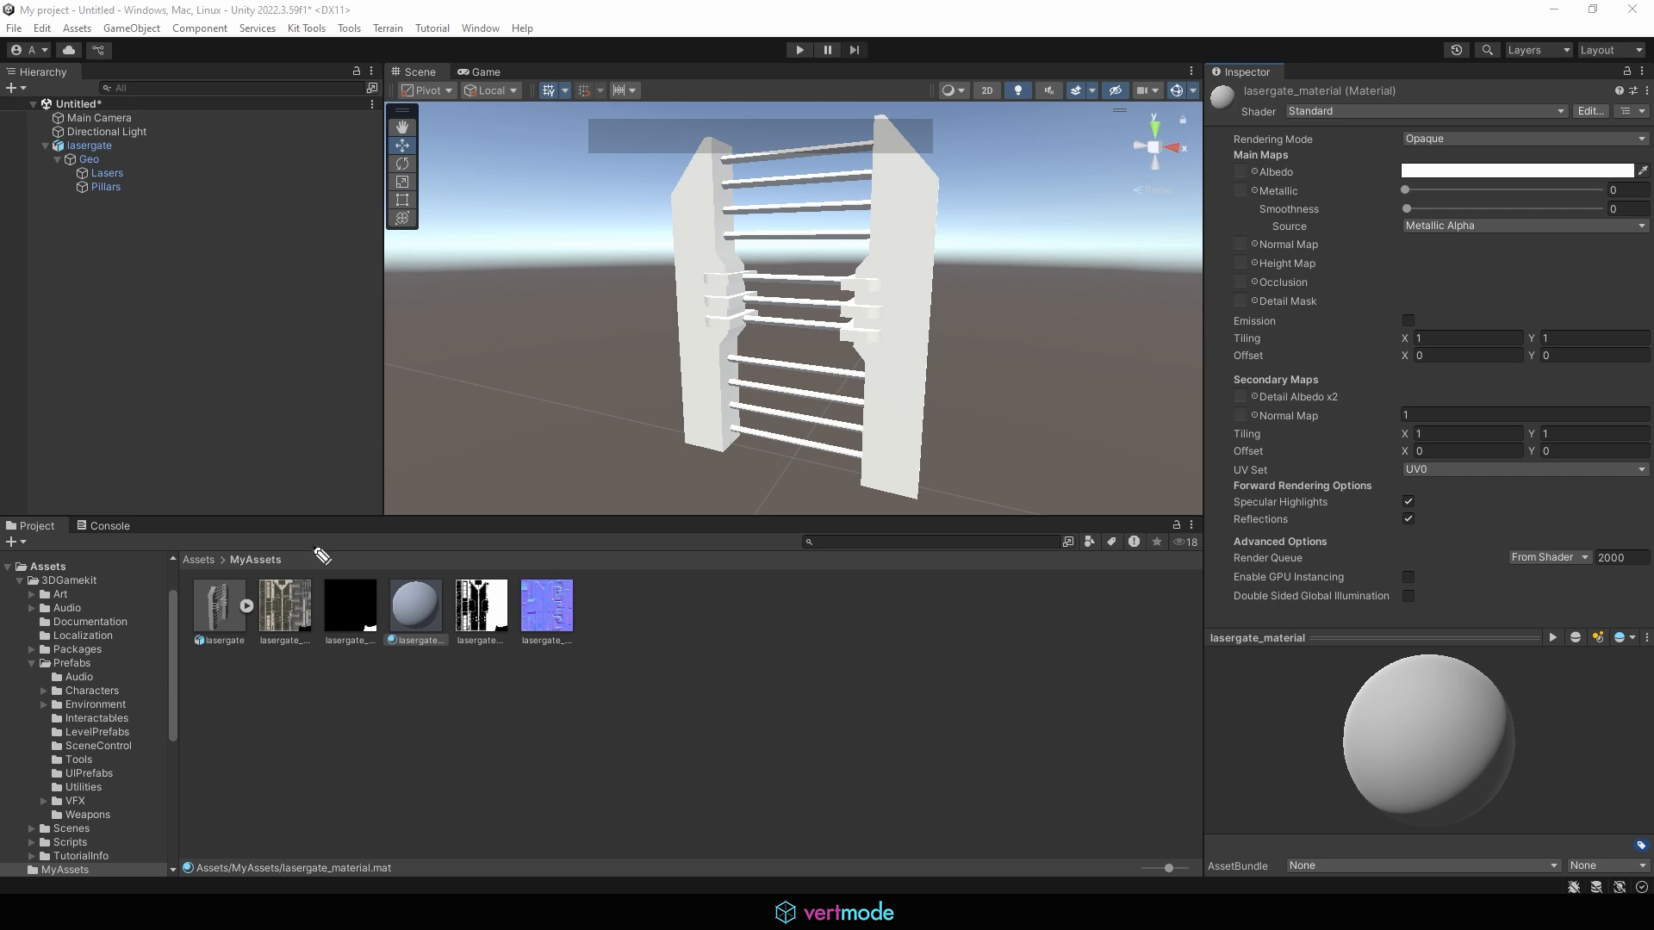
pyautogui.moveTo(285, 598); pyautogui.dragTo(1163, 328)
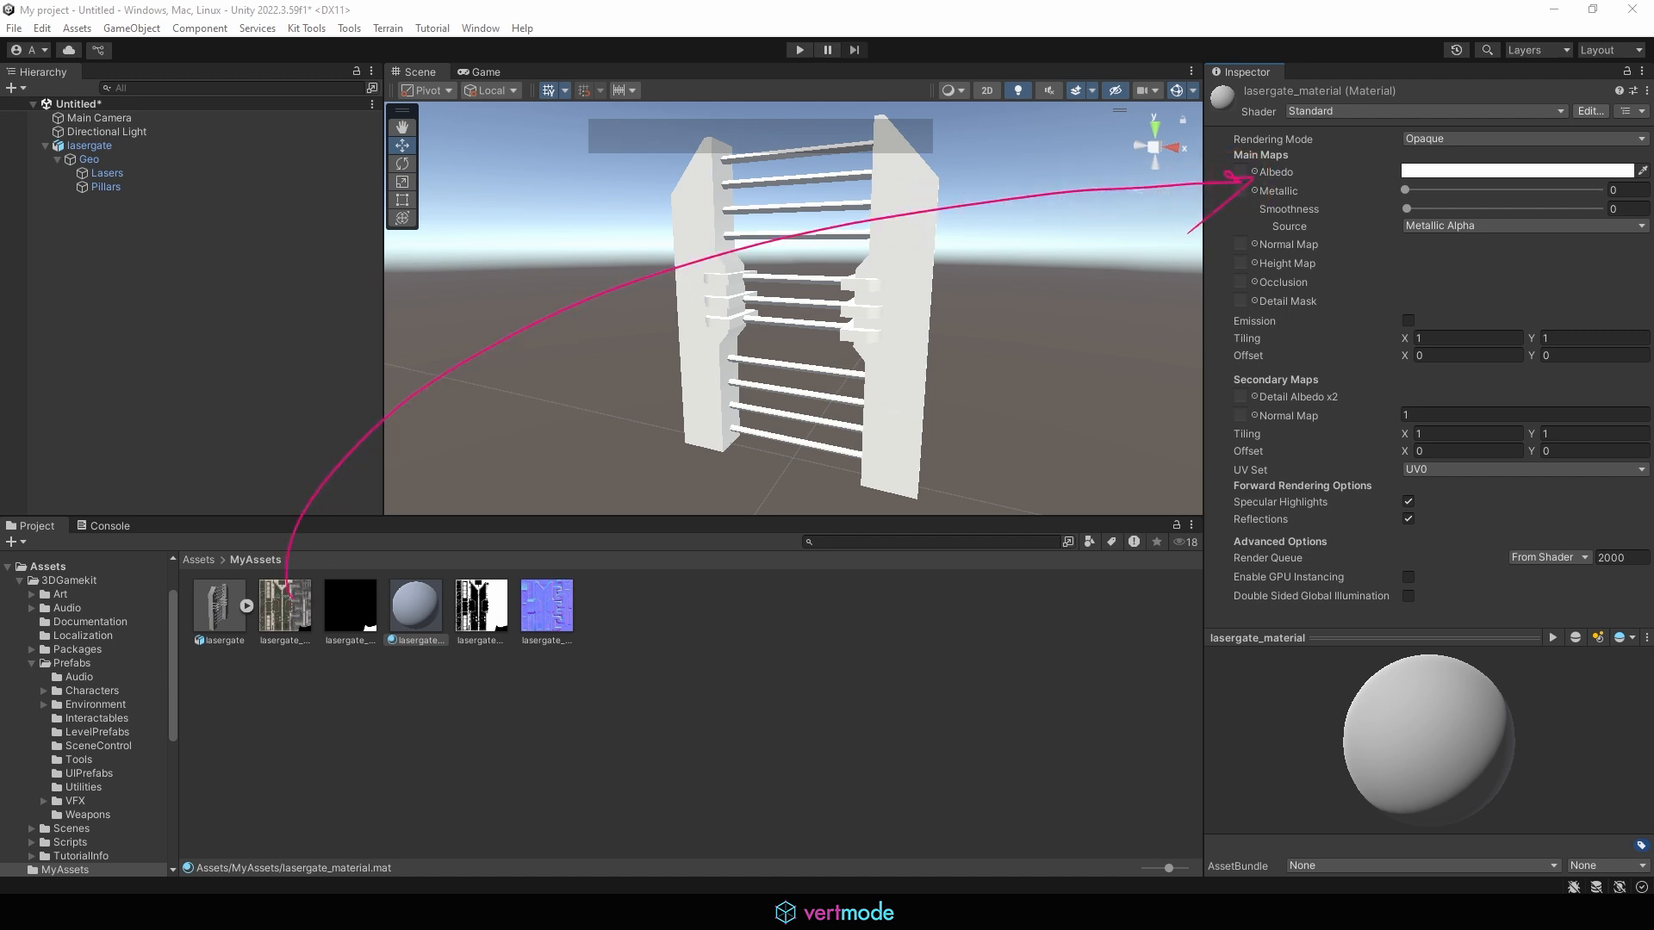
pyautogui.click(344, 913)
pyautogui.moveTo(272, 662); pyautogui.dragTo(308, 594)
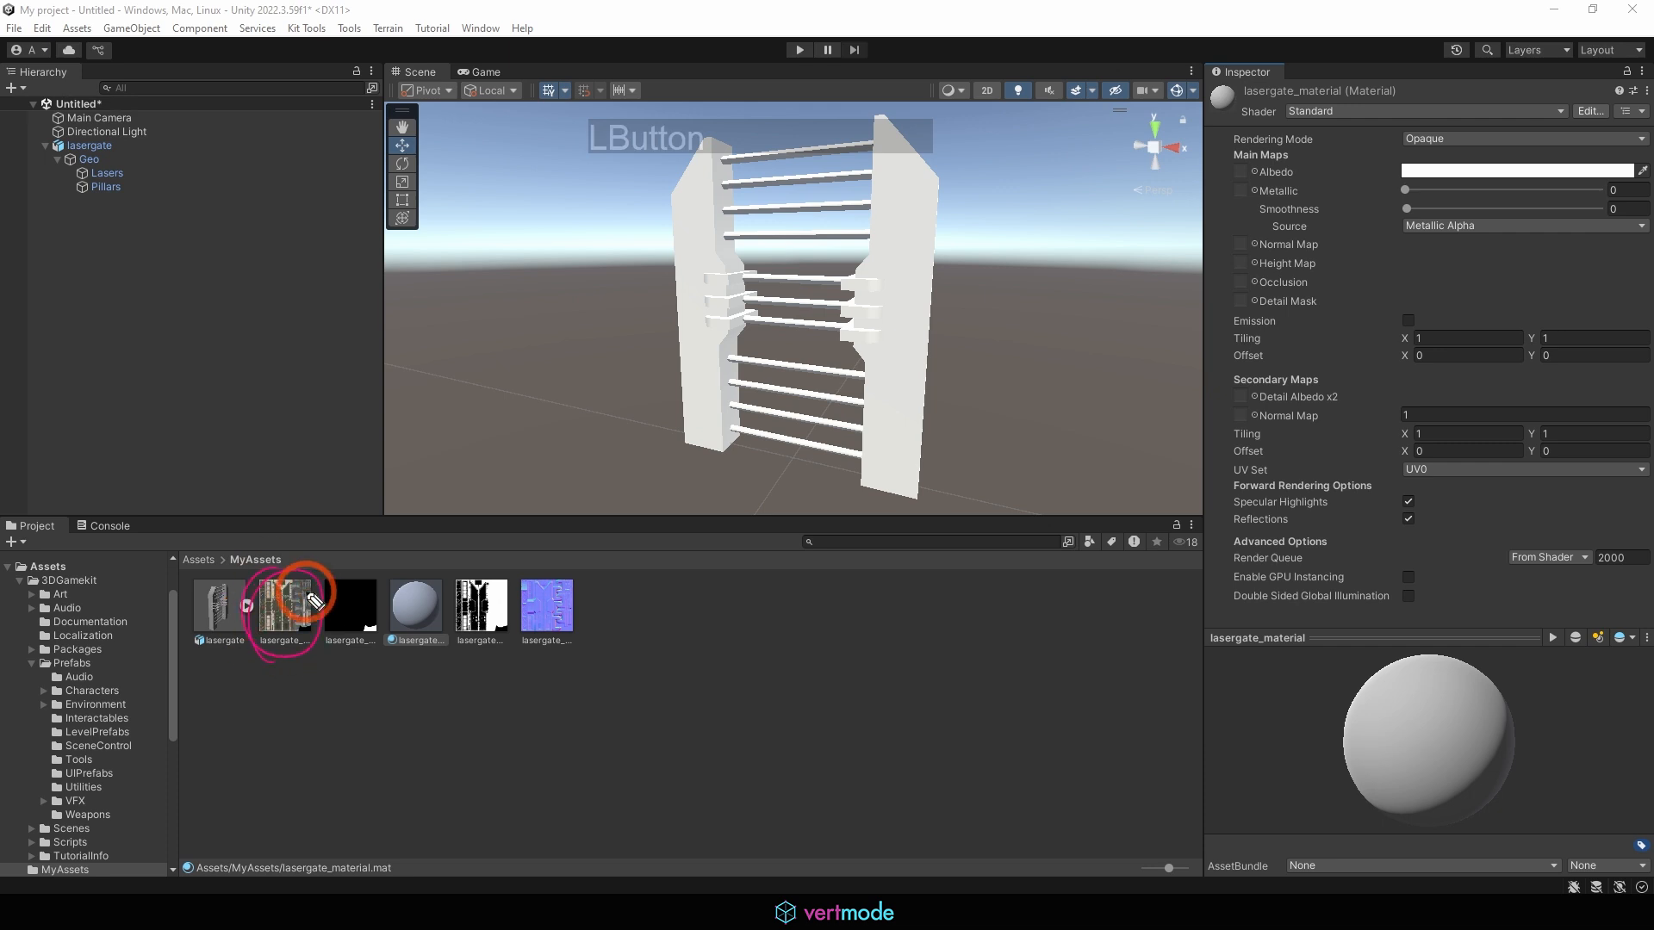
pyautogui.moveTo(284, 712)
pyautogui.mouseDown()
pyautogui.moveTo(313, 727)
pyautogui.moveTo(317, 680)
pyautogui.moveTo(388, 720)
pyautogui.moveTo(469, 726)
pyautogui.moveTo(461, 750)
pyautogui.moveTo(491, 758)
pyautogui.moveTo(508, 728)
pyautogui.moveTo(627, 733)
pyautogui.mouseUp()
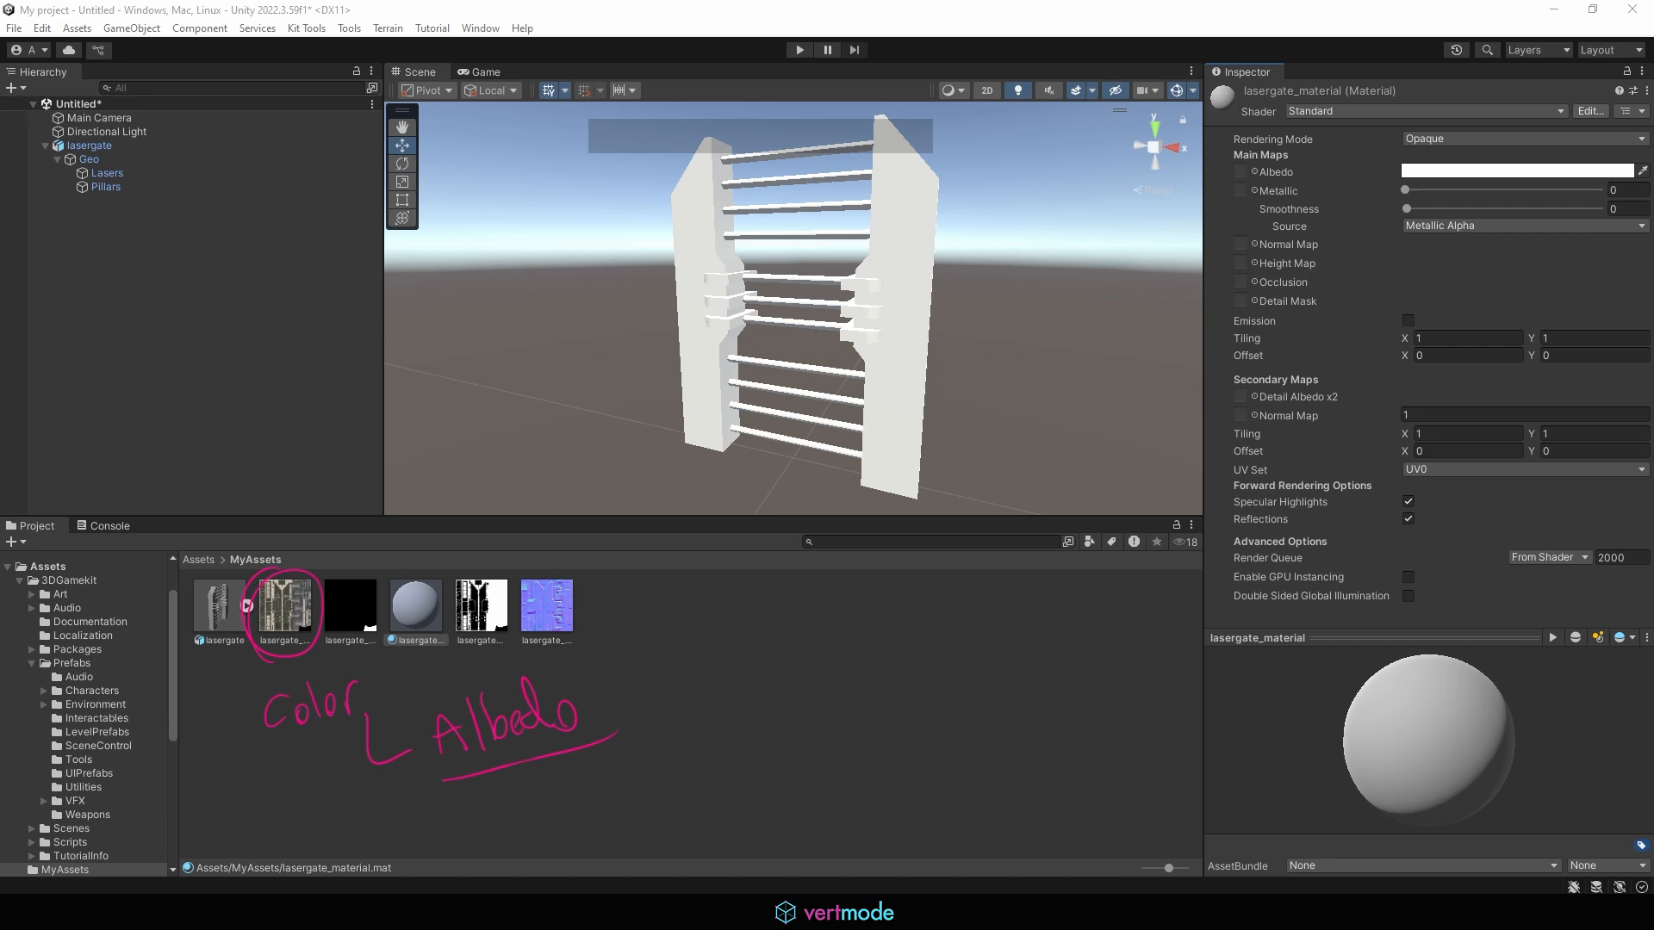
pyautogui.press('Escape')
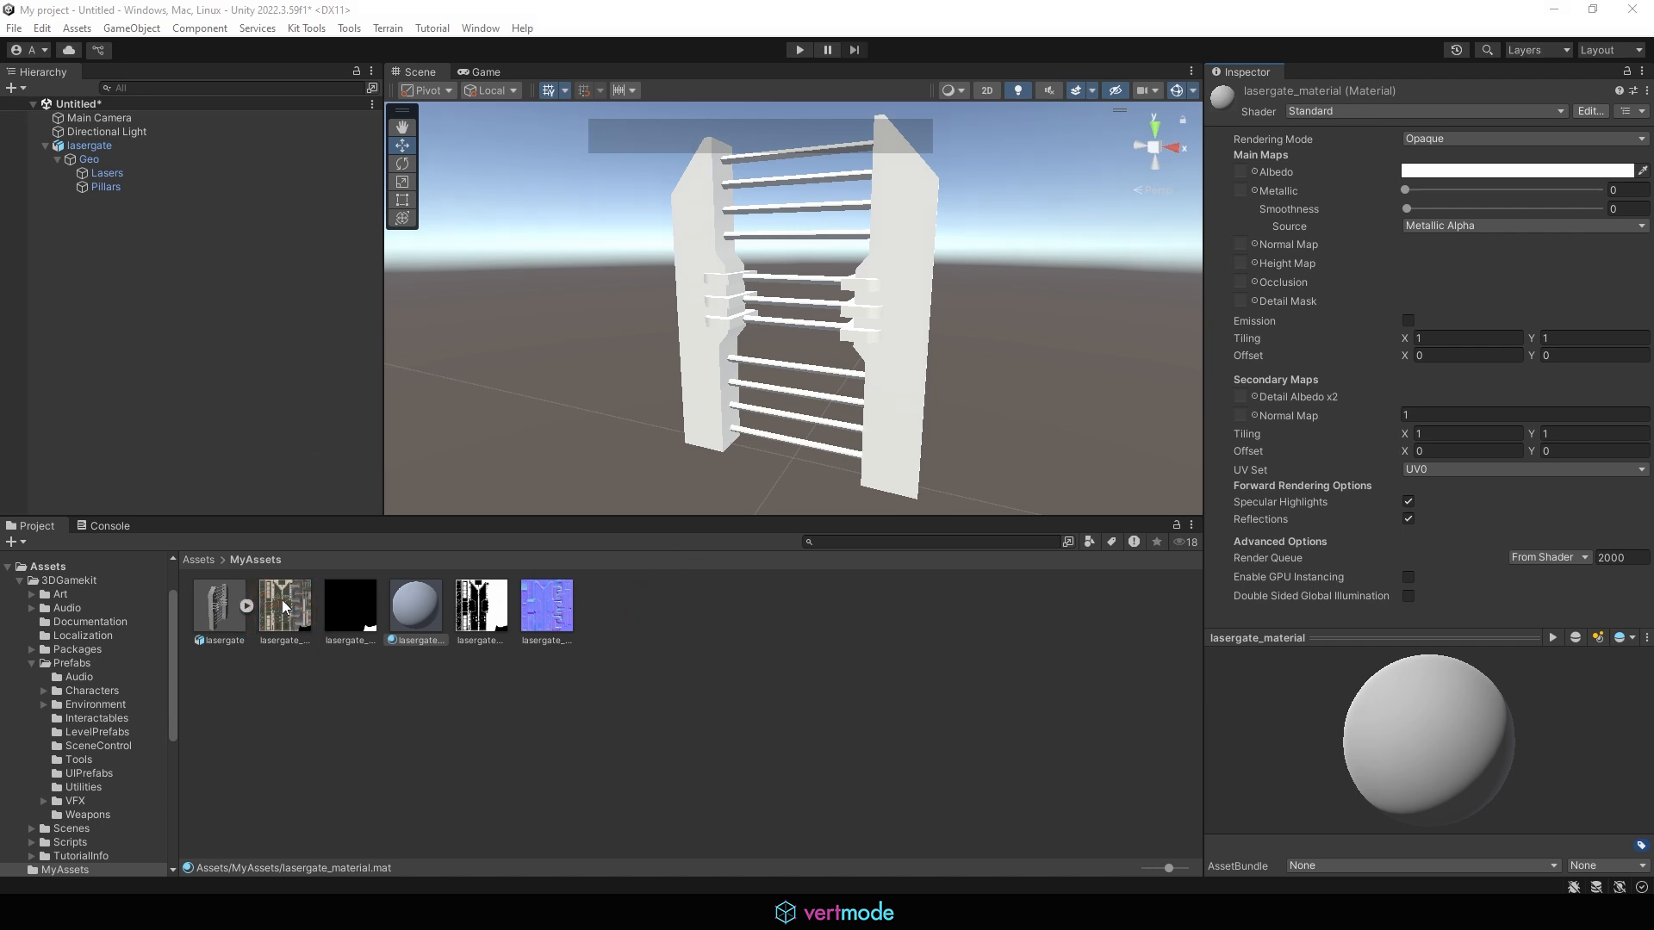
pyautogui.moveTo(282, 599); pyautogui.dragTo(1255, 182)
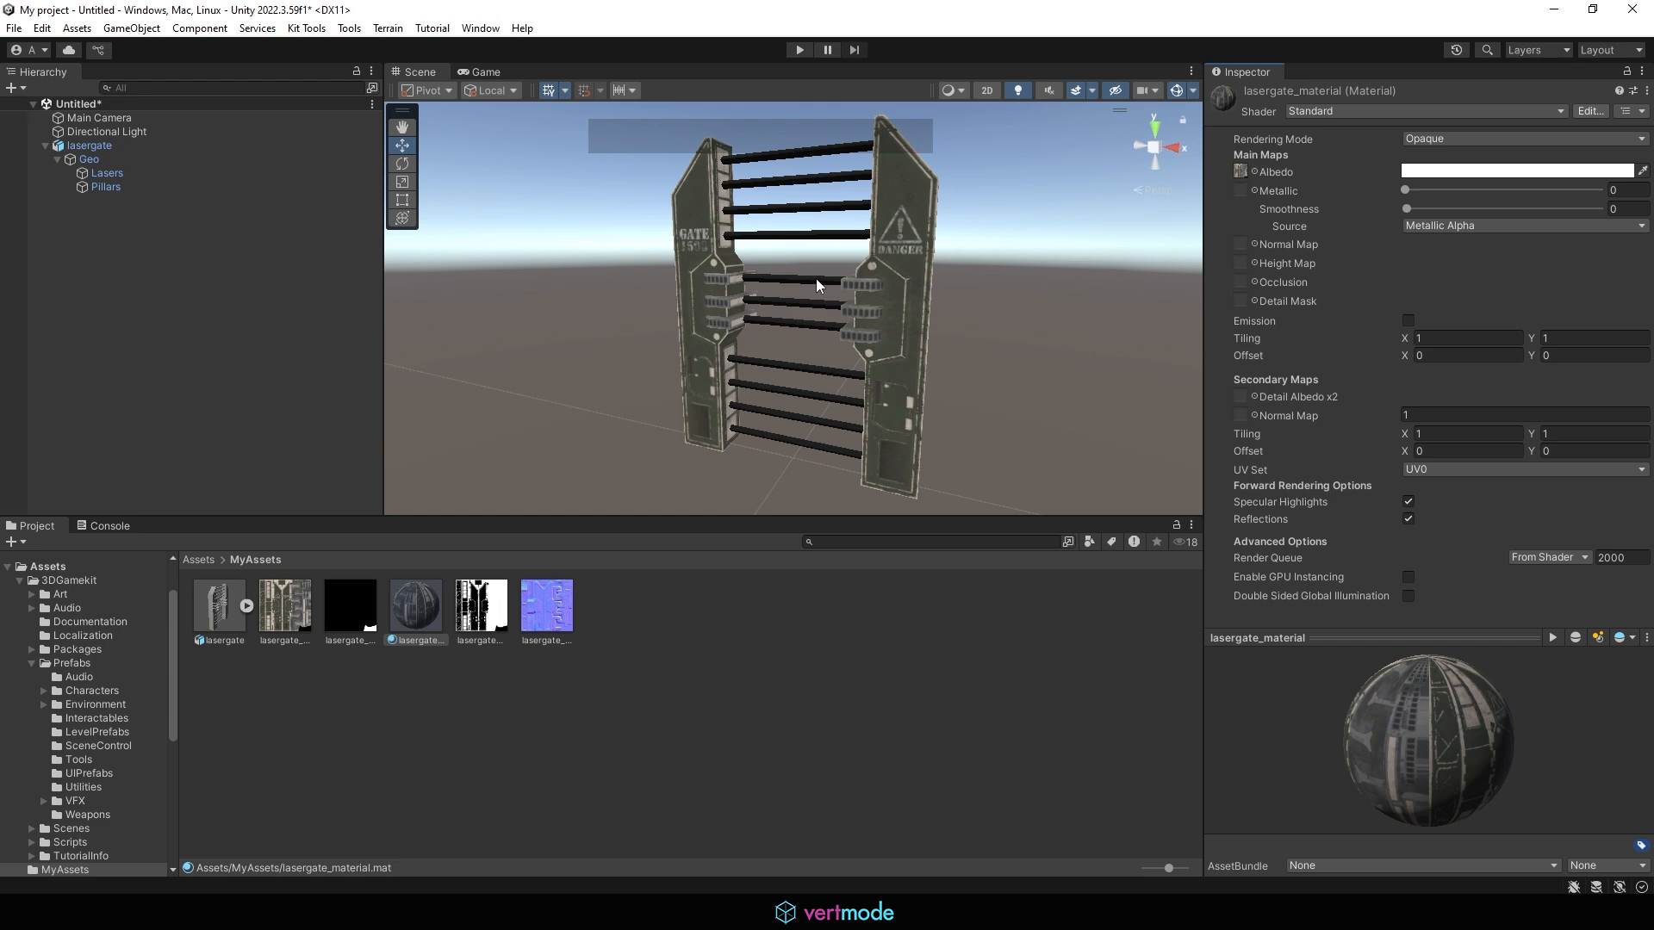
# Examine the color texture on the gate's pillars and lasers from the front, the sides and up close.
pyautogui.keyDown('alt'); pyautogui.moveTo(834, 272); pyautogui.dragTo(1022, 244); pyautogui.keyUp('alt')
pyautogui.keyDown('alt'); pyautogui.moveTo(867, 291); pyautogui.dragTo(857, 308, button='middle'); pyautogui.keyUp('alt')
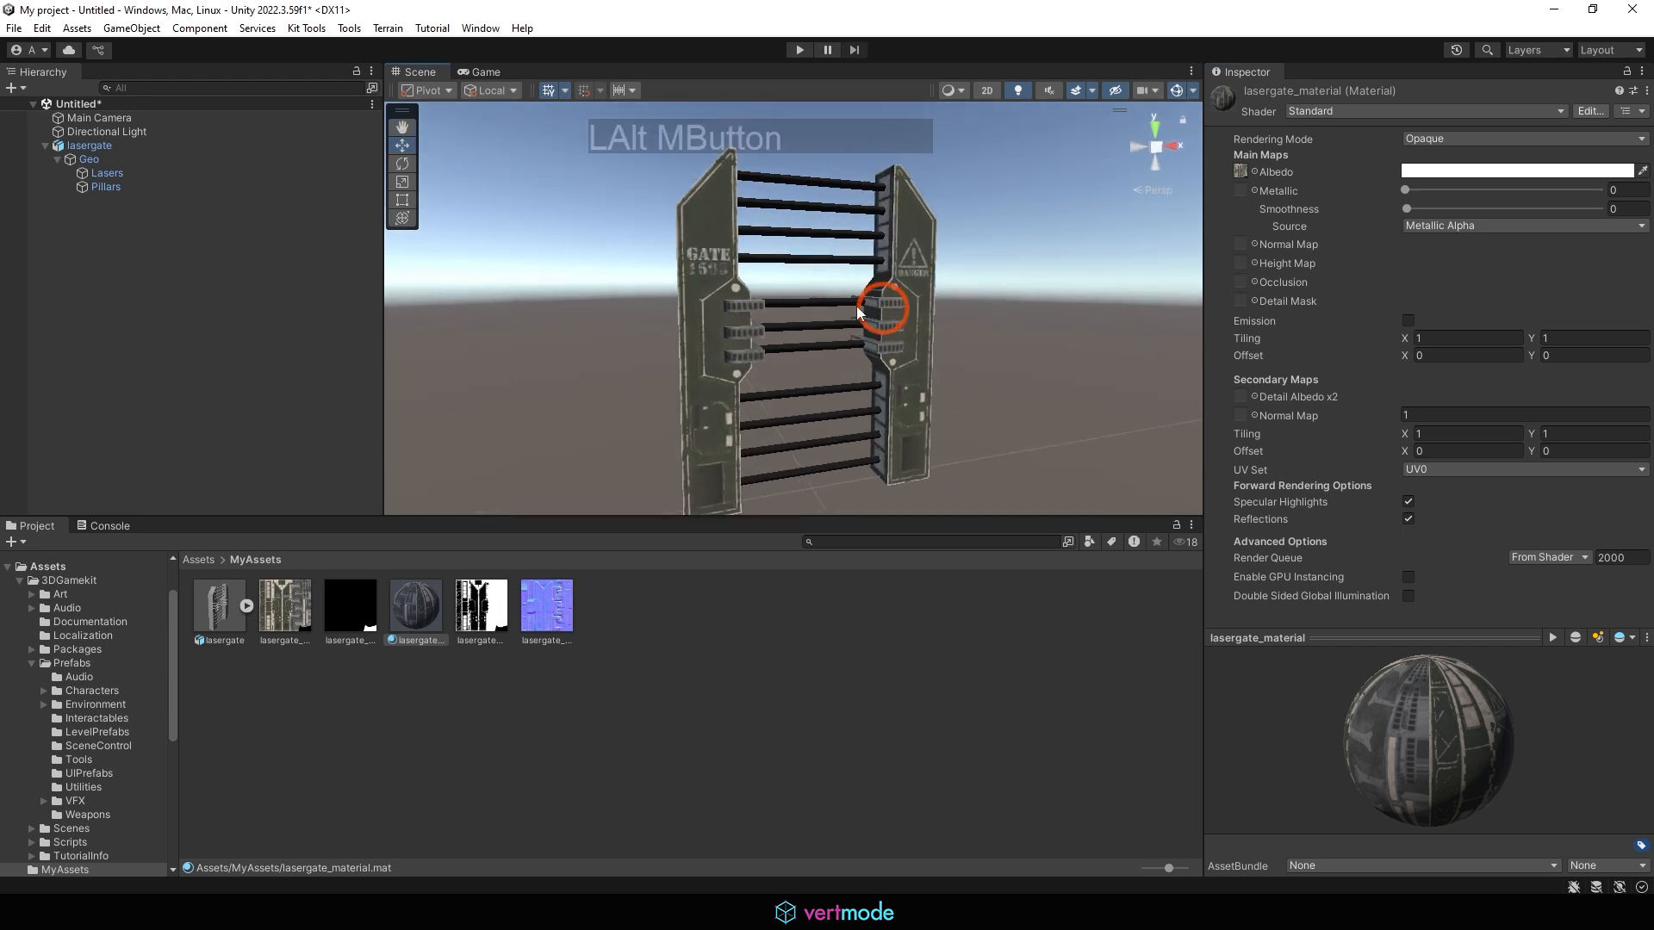
pyautogui.keyDown('alt'); pyautogui.moveTo(857, 308); pyautogui.dragTo(753, 321); pyautogui.keyUp('alt')
pyautogui.keyDown('alt'); pyautogui.moveTo(952, 277); pyautogui.dragTo(818, 284); pyautogui.keyUp('alt')
pyautogui.keyDown('alt'); pyautogui.moveTo(870, 295); pyautogui.dragTo(817, 286, button='middle'); pyautogui.keyUp('alt')
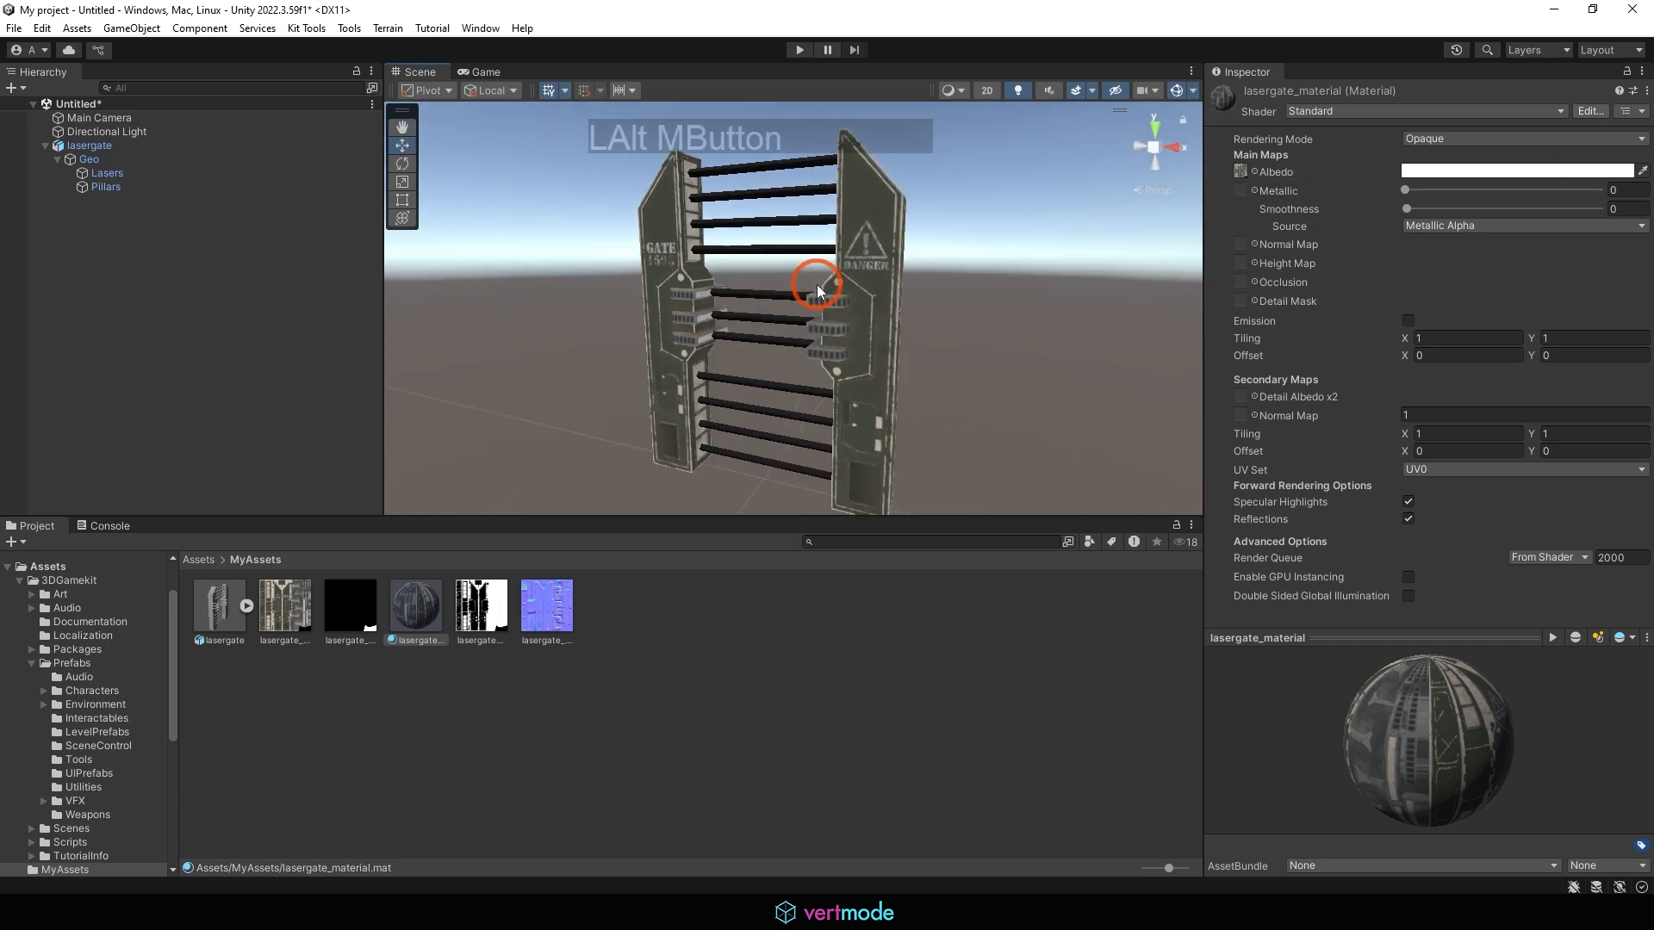
pyautogui.moveTo(819, 277)
pyautogui.keyDown('alt'); pyautogui.mouseDown()
pyautogui.moveTo(609, 376)
pyautogui.moveTo(828, 293)
pyautogui.mouseUp(); pyautogui.keyUp('alt')
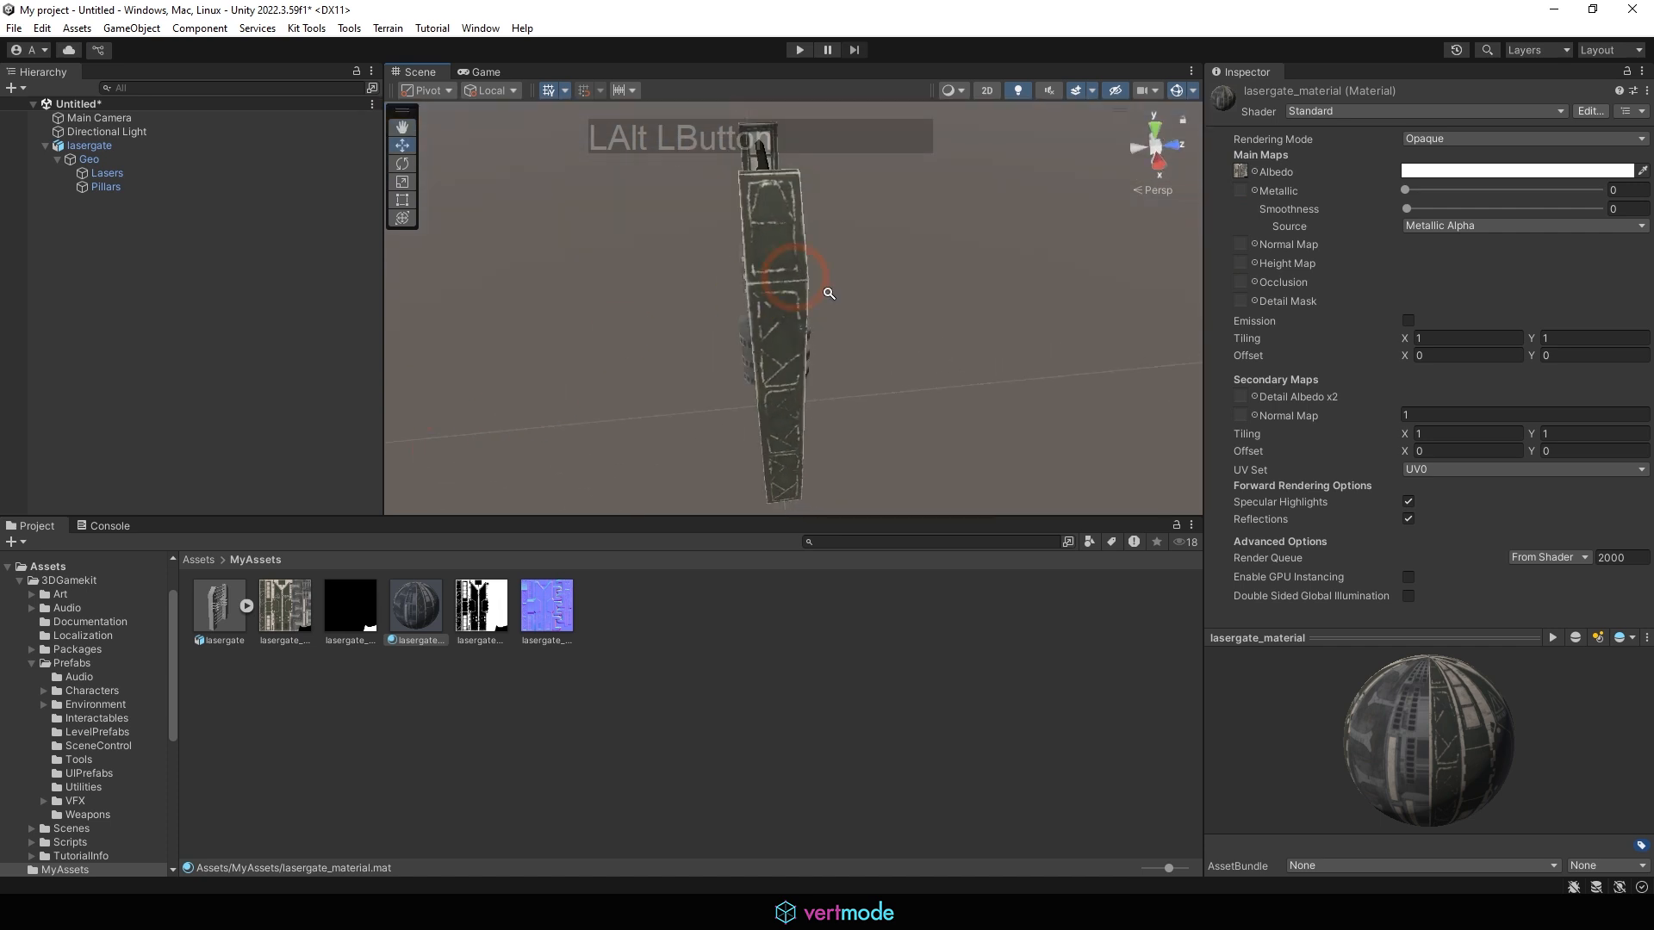
pyautogui.keyDown('alt'); pyautogui.moveTo(828, 293); pyautogui.dragTo(919, 276, button='right'); pyautogui.keyUp('alt')
pyautogui.keyDown('alt'); pyautogui.moveTo(919, 277); pyautogui.dragTo(910, 186); pyautogui.keyUp('alt')
pyautogui.keyDown('alt'); pyautogui.moveTo(819, 384); pyautogui.dragTo(822, 262, button='middle'); pyautogui.keyUp('alt')
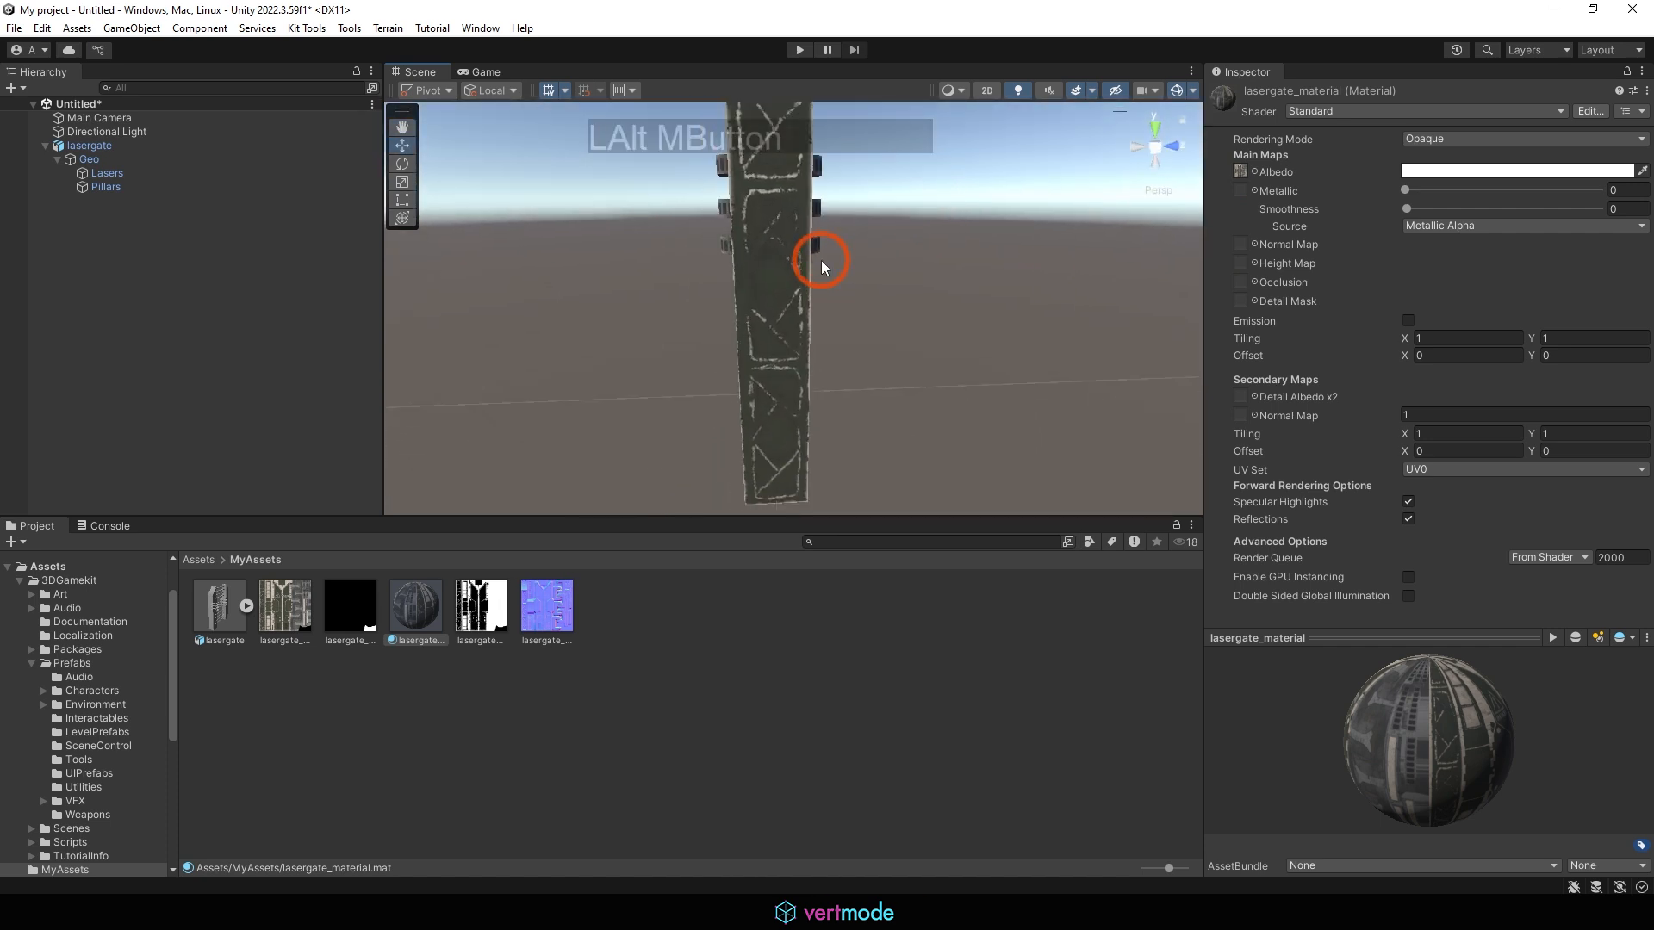
pyautogui.keyDown('alt'); pyautogui.moveTo(821, 262); pyautogui.dragTo(1163, 328, button='right'); pyautogui.keyUp('alt')
pyautogui.keyDown('alt'); pyautogui.moveTo(954, 347); pyautogui.dragTo(949, 247); pyautogui.keyUp('alt')
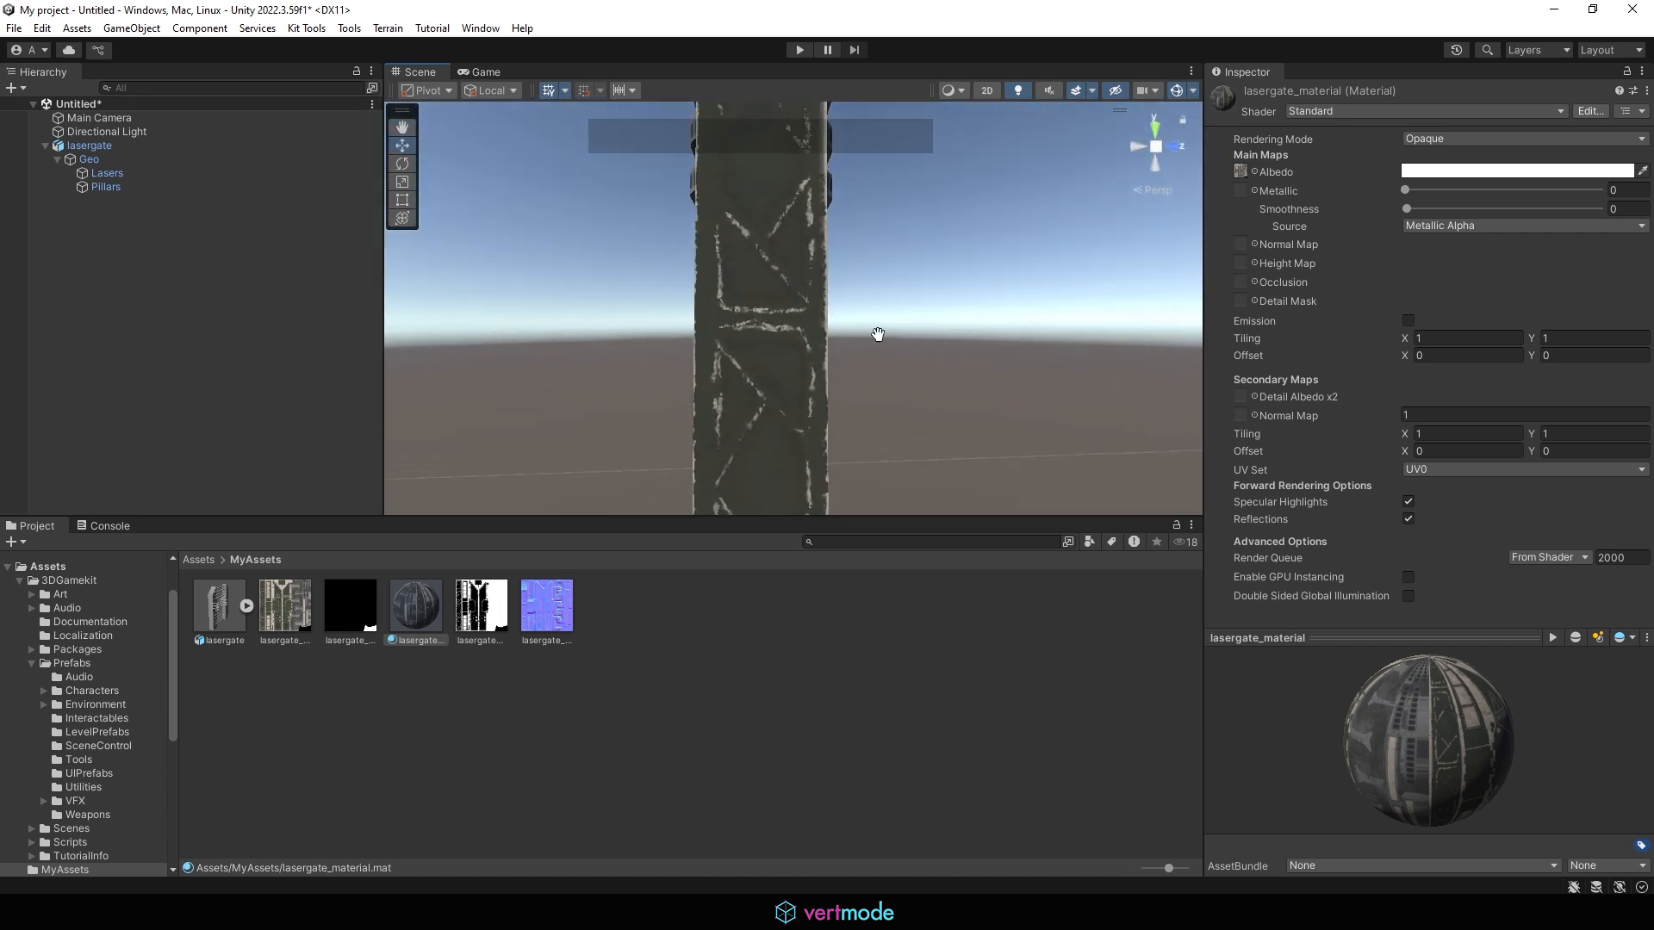
pyautogui.keyDown('alt'); pyautogui.moveTo(879, 334); pyautogui.dragTo(890, 250, button='middle'); pyautogui.keyUp('alt')
pyautogui.keyDown('alt'); pyautogui.moveTo(836, 308); pyautogui.dragTo(1228, 315); pyautogui.keyUp('alt')
pyautogui.keyDown('alt'); pyautogui.moveTo(413, 374); pyautogui.dragTo(827, 370); pyautogui.keyUp('alt')
pyautogui.keyDown('alt'); pyautogui.moveTo(830, 369); pyautogui.dragTo(757, 370, button='middle'); pyautogui.keyUp('alt')
pyautogui.keyDown('alt'); pyautogui.moveTo(757, 370); pyautogui.dragTo(686, 376, button='right'); pyautogui.keyUp('alt')
pyautogui.keyDown('alt'); pyautogui.moveTo(687, 377); pyautogui.dragTo(662, 311, button='middle'); pyautogui.keyUp('alt')
pyautogui.scroll(10, 751, 360)
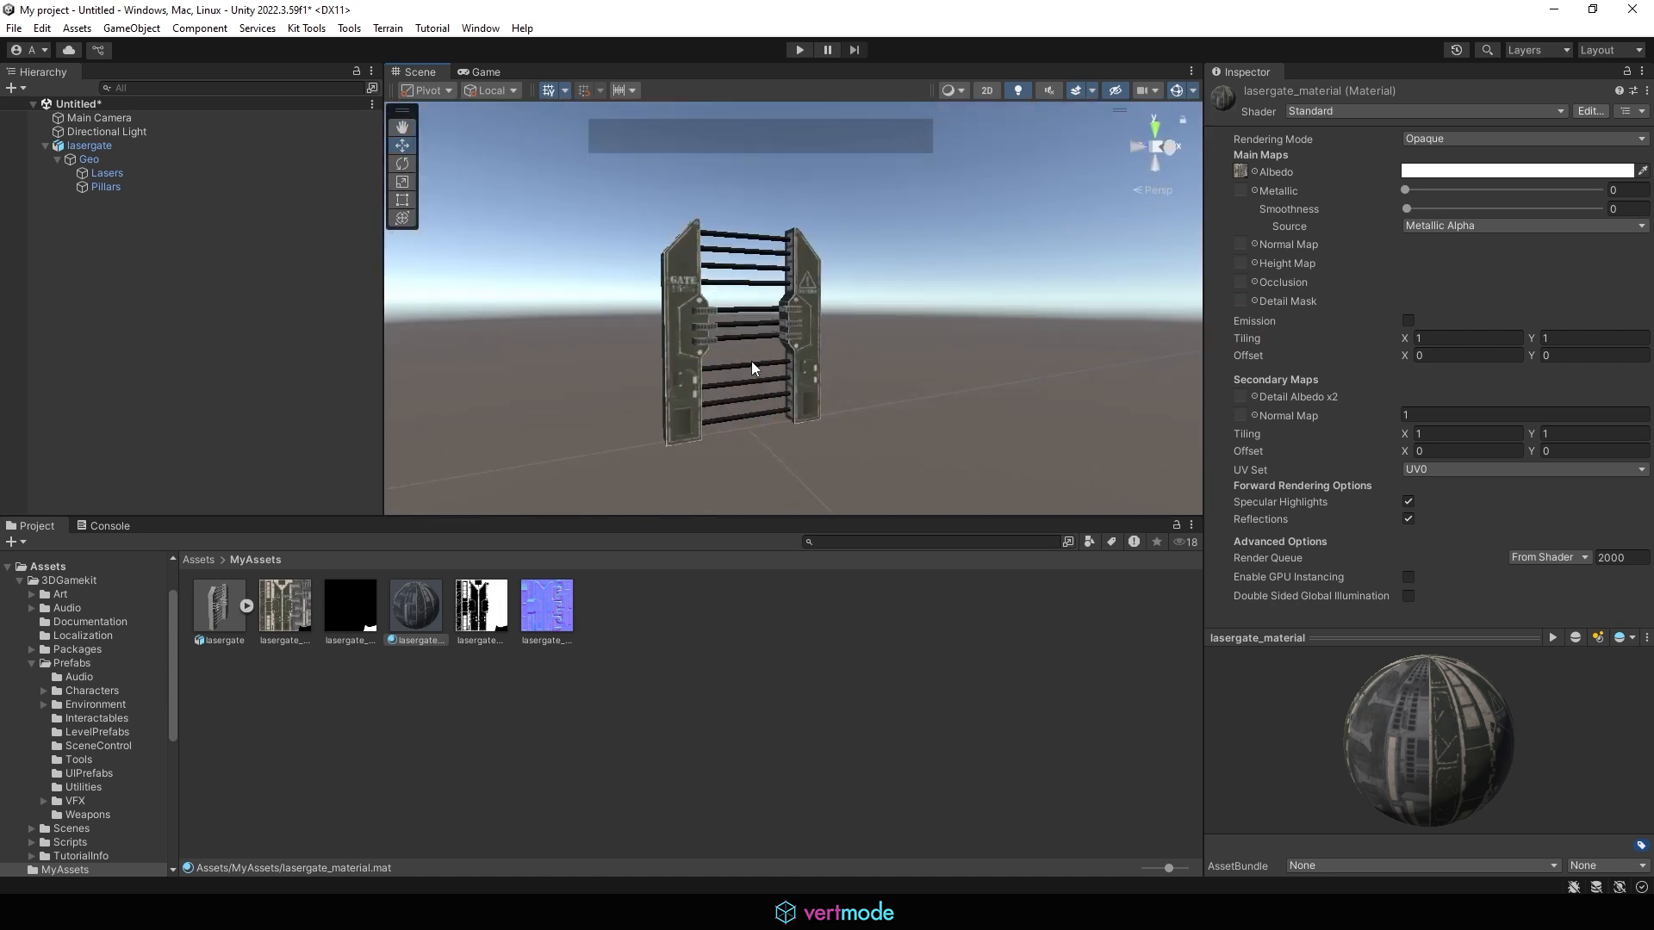
pyautogui.scroll(6, 751, 362)
pyautogui.keyDown('alt'); pyautogui.moveTo(751, 361); pyautogui.dragTo(491, 428); pyautogui.keyUp('alt')
pyautogui.keyDown('alt'); pyautogui.moveTo(491, 428); pyautogui.dragTo(786, 334, button='middle'); pyautogui.keyUp('alt')
pyautogui.keyDown('alt'); pyautogui.moveTo(786, 335); pyautogui.dragTo(904, 326); pyautogui.keyUp('alt')
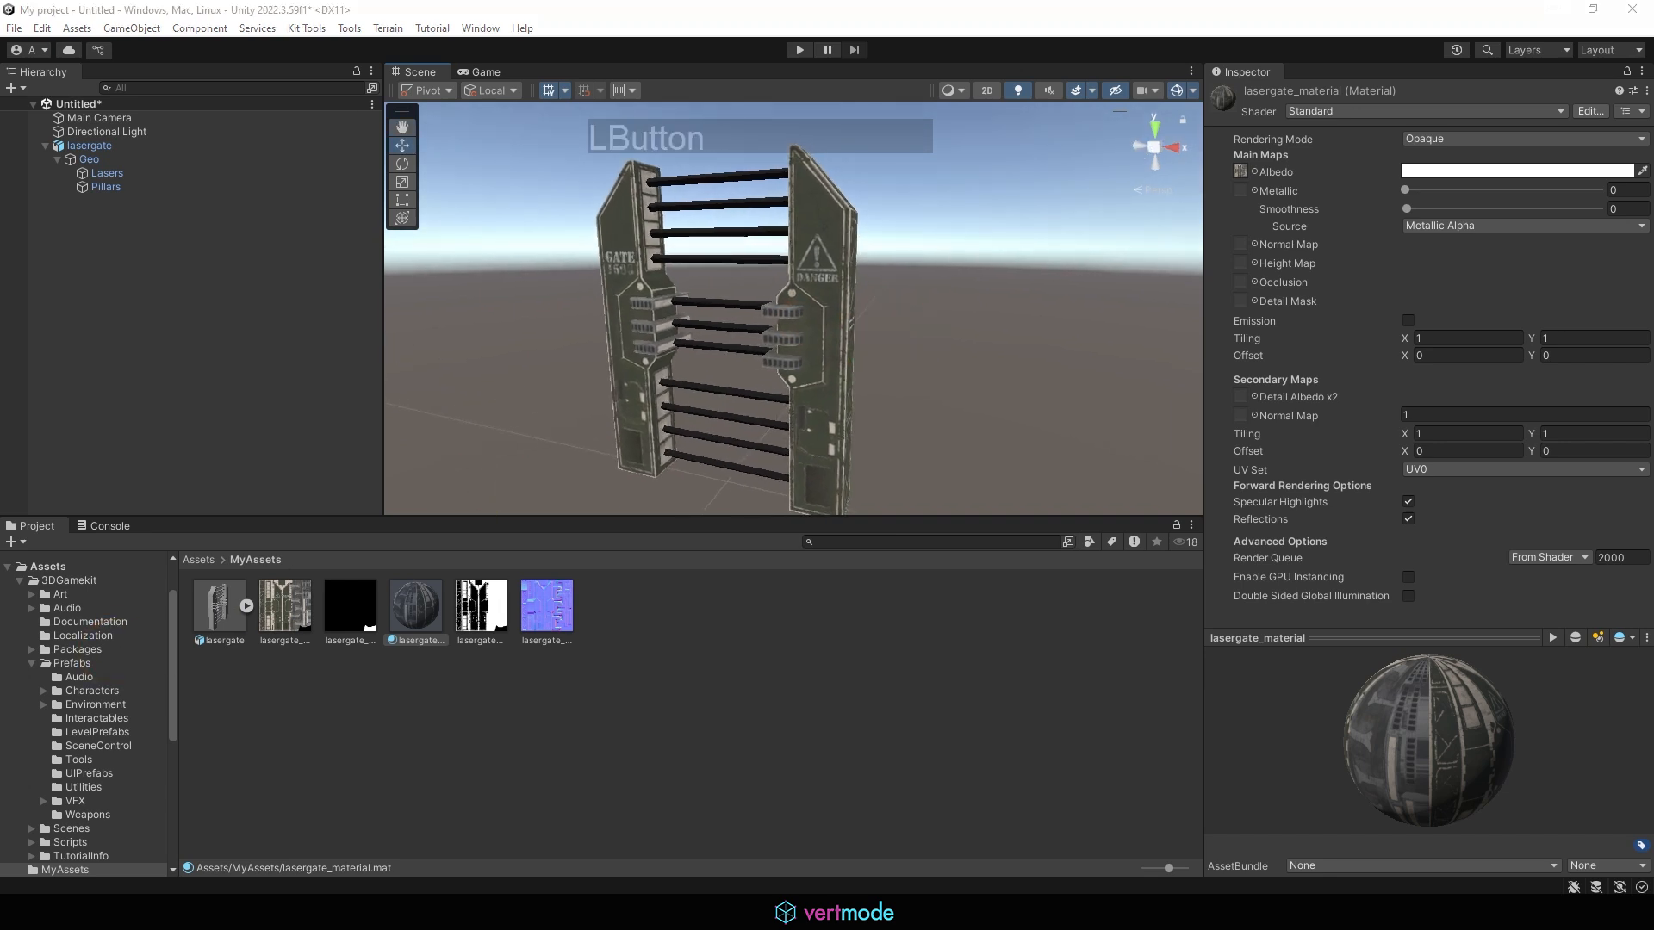
# Assign the blue lasergate normal texture from MyAssets to the main Normal Map of lasergate_material and check it on the gate.
pyautogui.moveTo(548, 644)
pyautogui.mouseDown()
pyautogui.moveTo(561, 652)
pyautogui.moveTo(504, 560)
pyautogui.moveTo(548, 573)
pyautogui.moveTo(971, 413)
pyautogui.moveTo(1207, 240)
pyautogui.moveTo(1218, 251)
pyautogui.mouseUp()
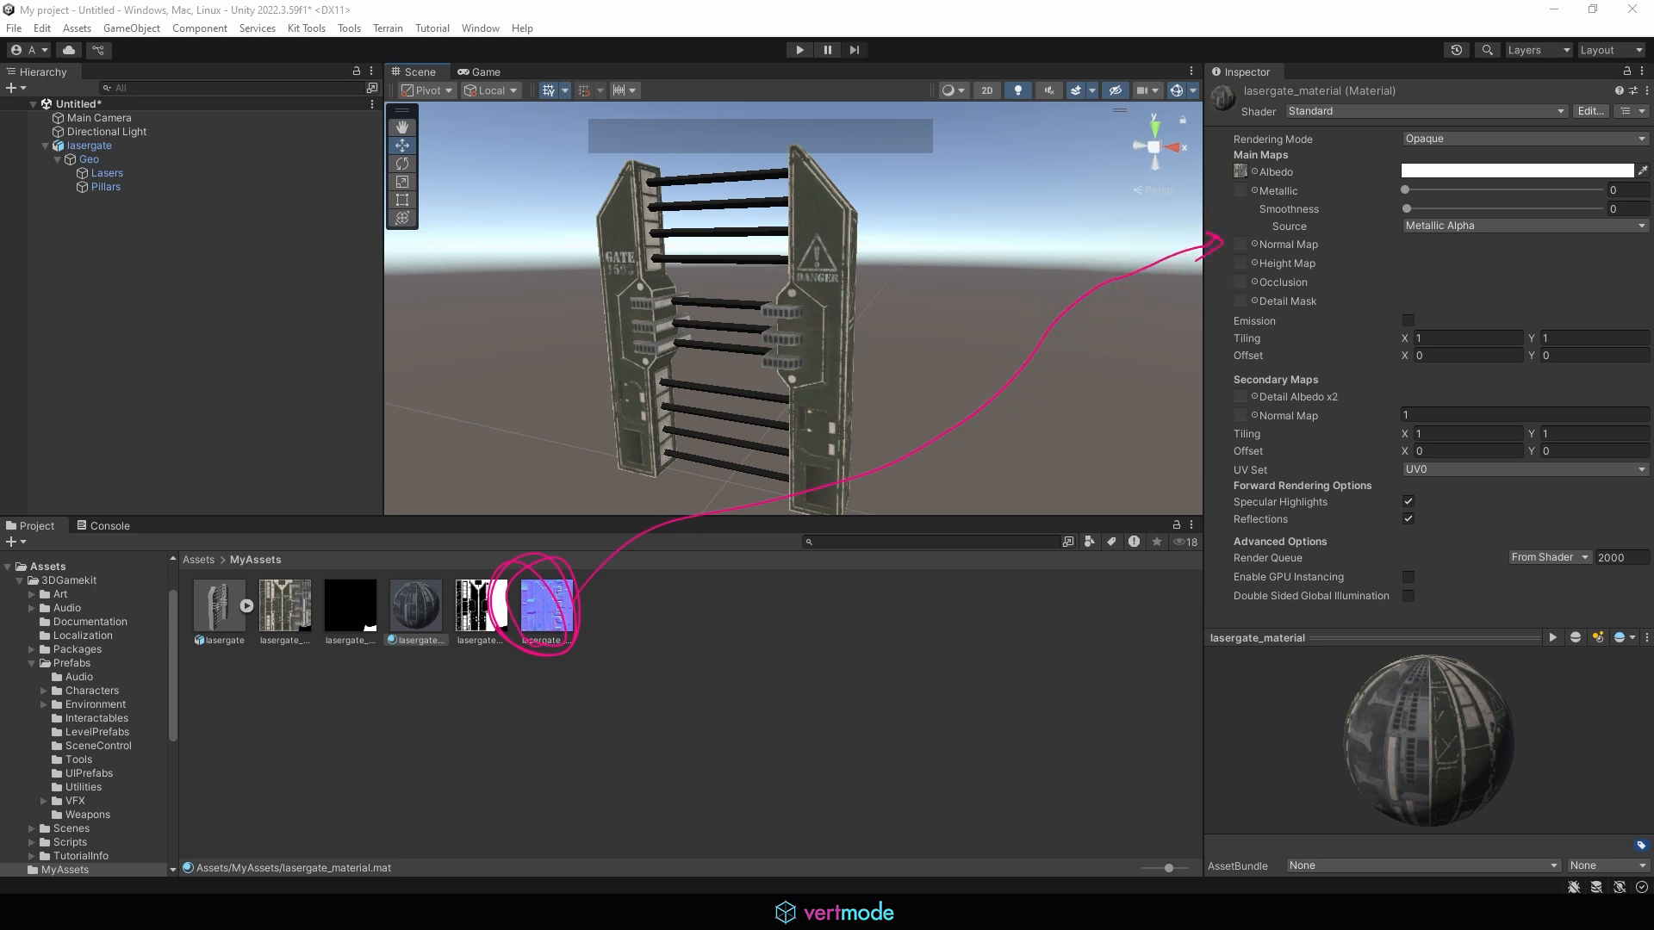
pyautogui.click(847, 660)
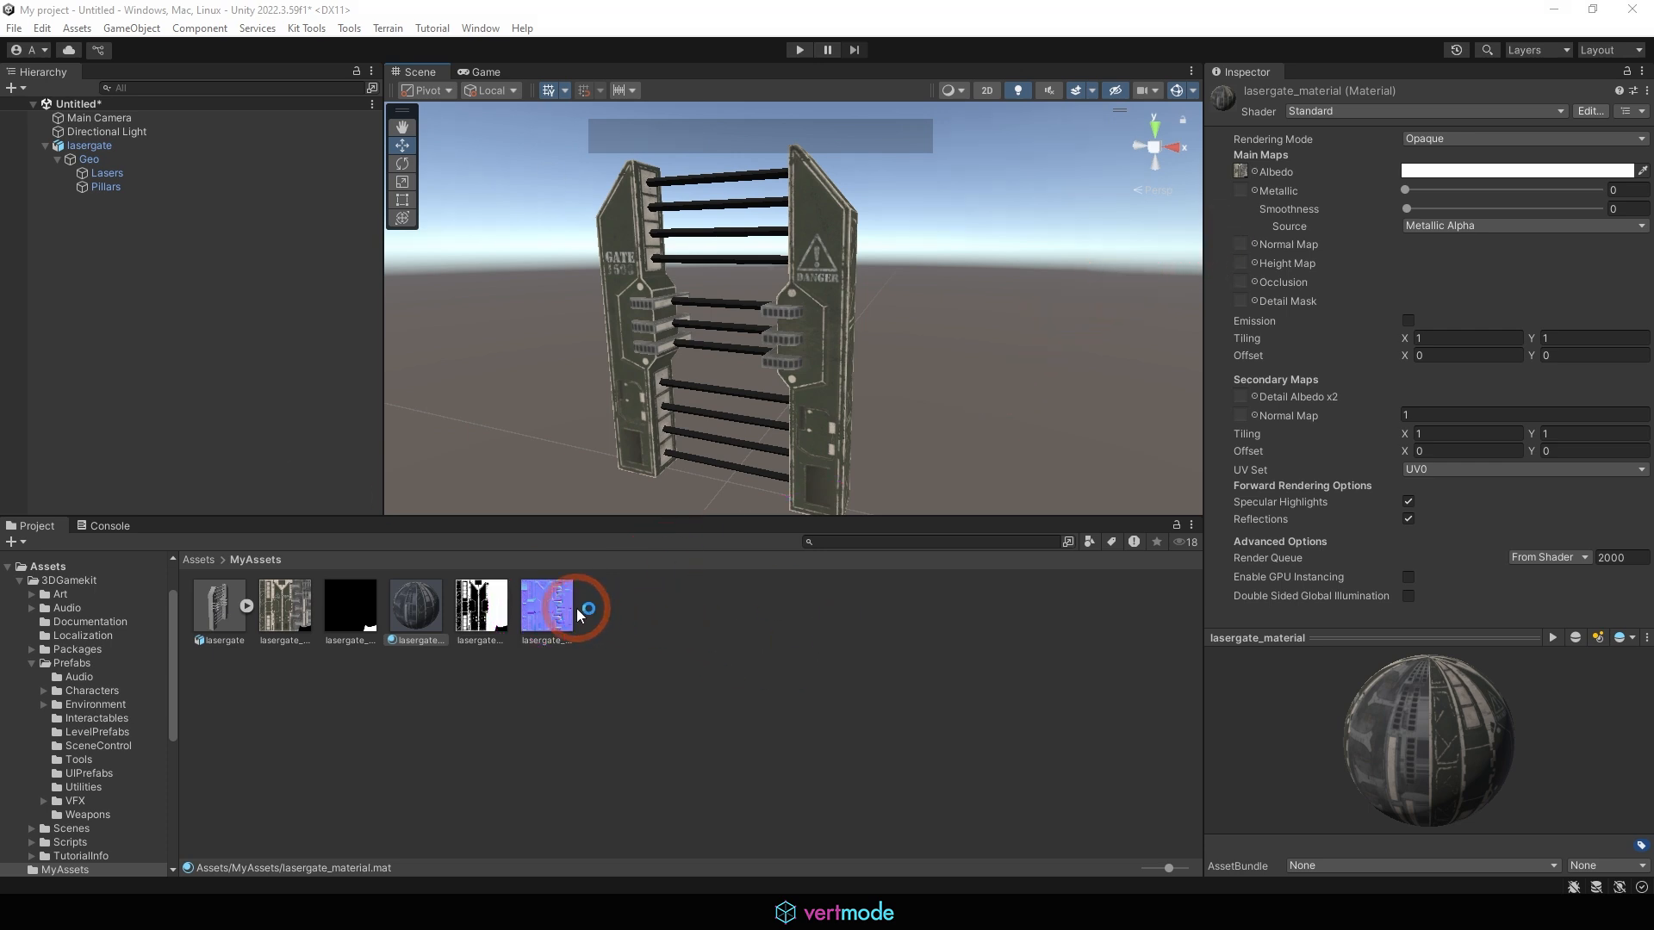
pyautogui.moveTo(579, 614)
pyautogui.mouseDown()
pyautogui.moveTo(1255, 222)
pyautogui.moveTo(1247, 244)
pyautogui.mouseUp()
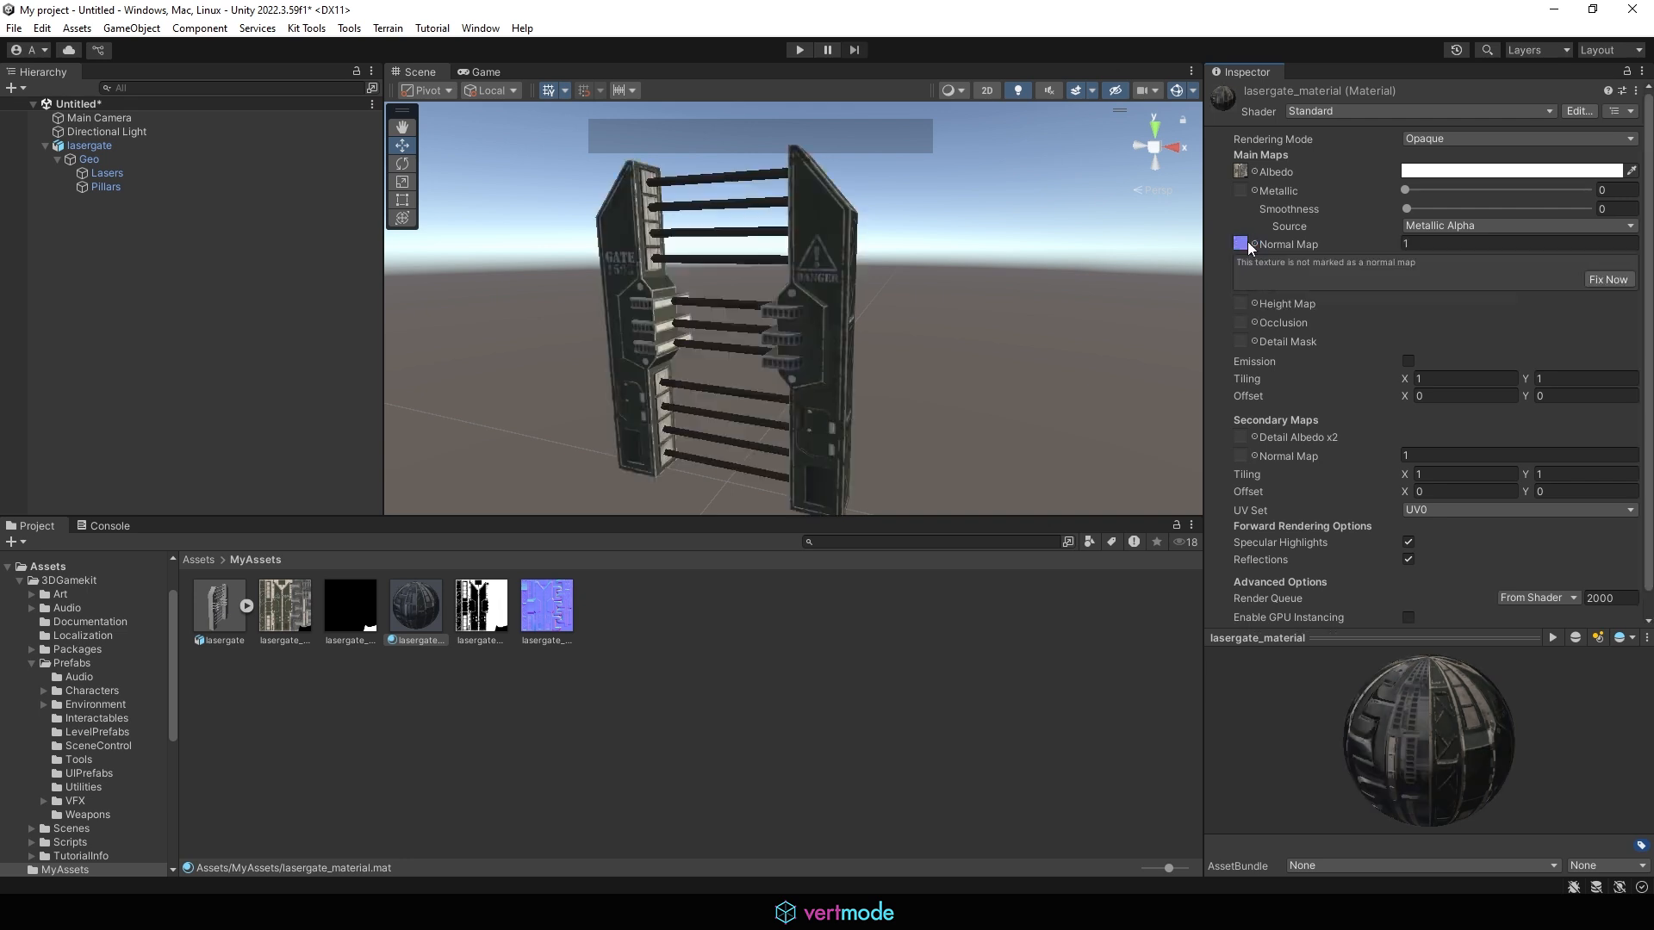
pyautogui.keyDown('alt'); pyautogui.moveTo(483, 326); pyautogui.dragTo(1129, 319); pyautogui.keyUp('alt')
pyautogui.keyDown('alt'); pyautogui.moveTo(887, 319); pyautogui.dragTo(749, 322, button='middle'); pyautogui.keyUp('alt')
pyautogui.keyDown('alt'); pyautogui.moveTo(766, 323); pyautogui.dragTo(893, 324); pyautogui.keyUp('alt')
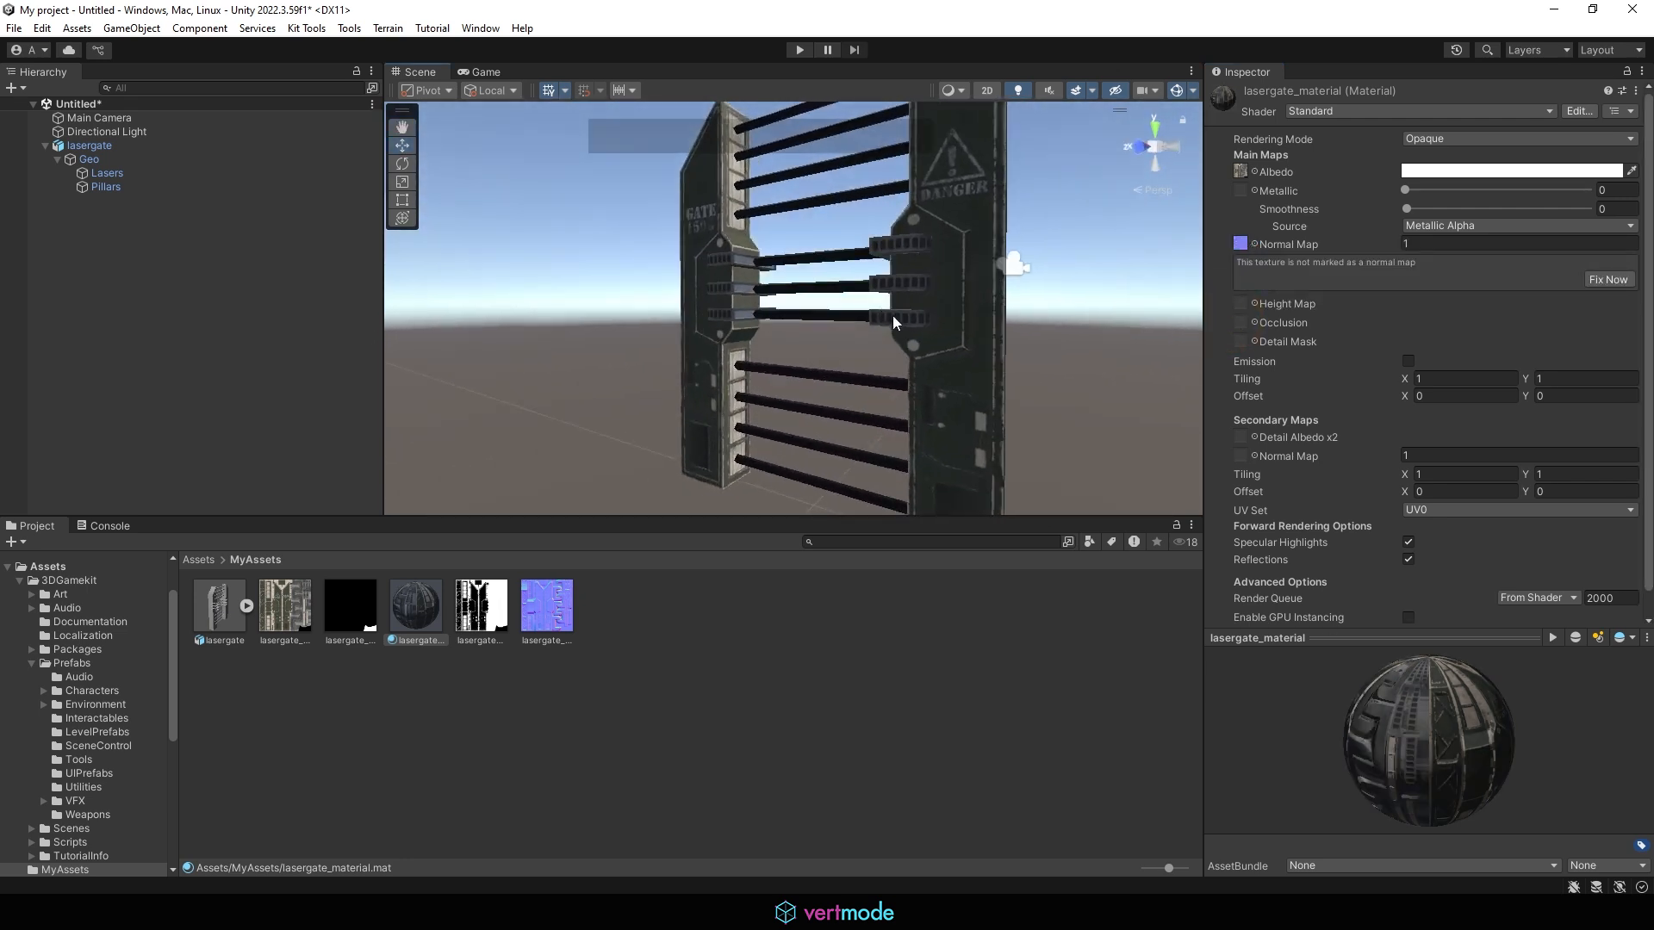
# Fix the assigned normal texture so that it is marked as a normal map, and check the relief on the gate.
pyautogui.click(517, 913)
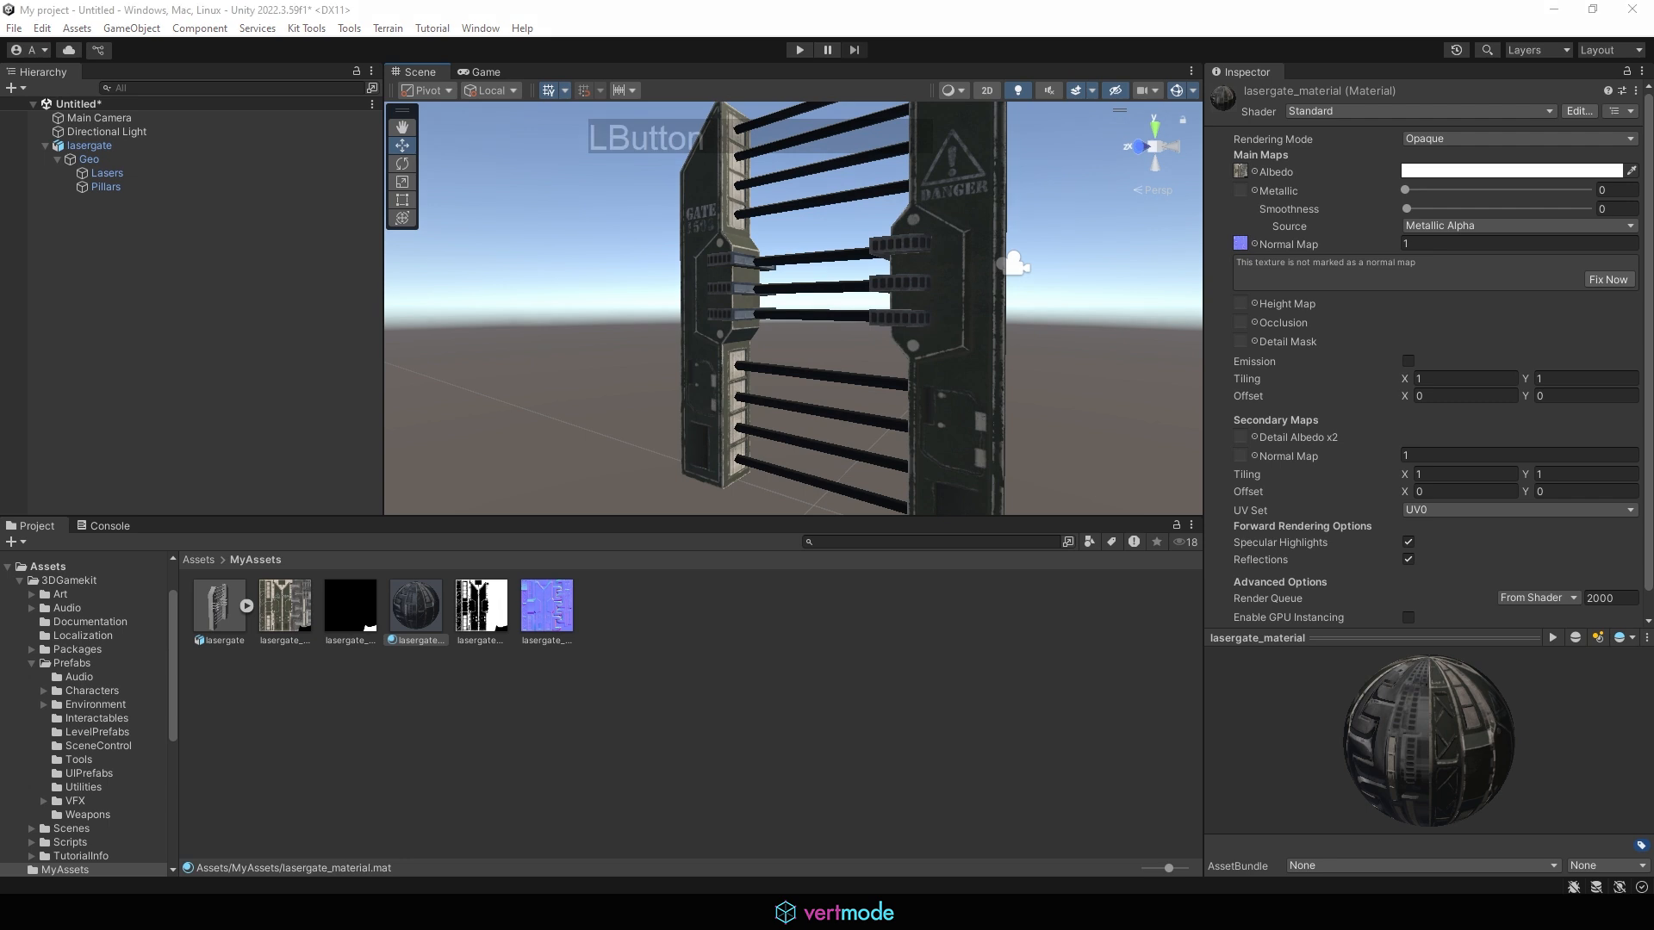
pyautogui.moveTo(1235, 306)
pyautogui.mouseDown()
pyautogui.moveTo(1619, 251)
pyautogui.moveTo(1251, 329)
pyautogui.moveTo(1193, 317)
pyautogui.mouseUp()
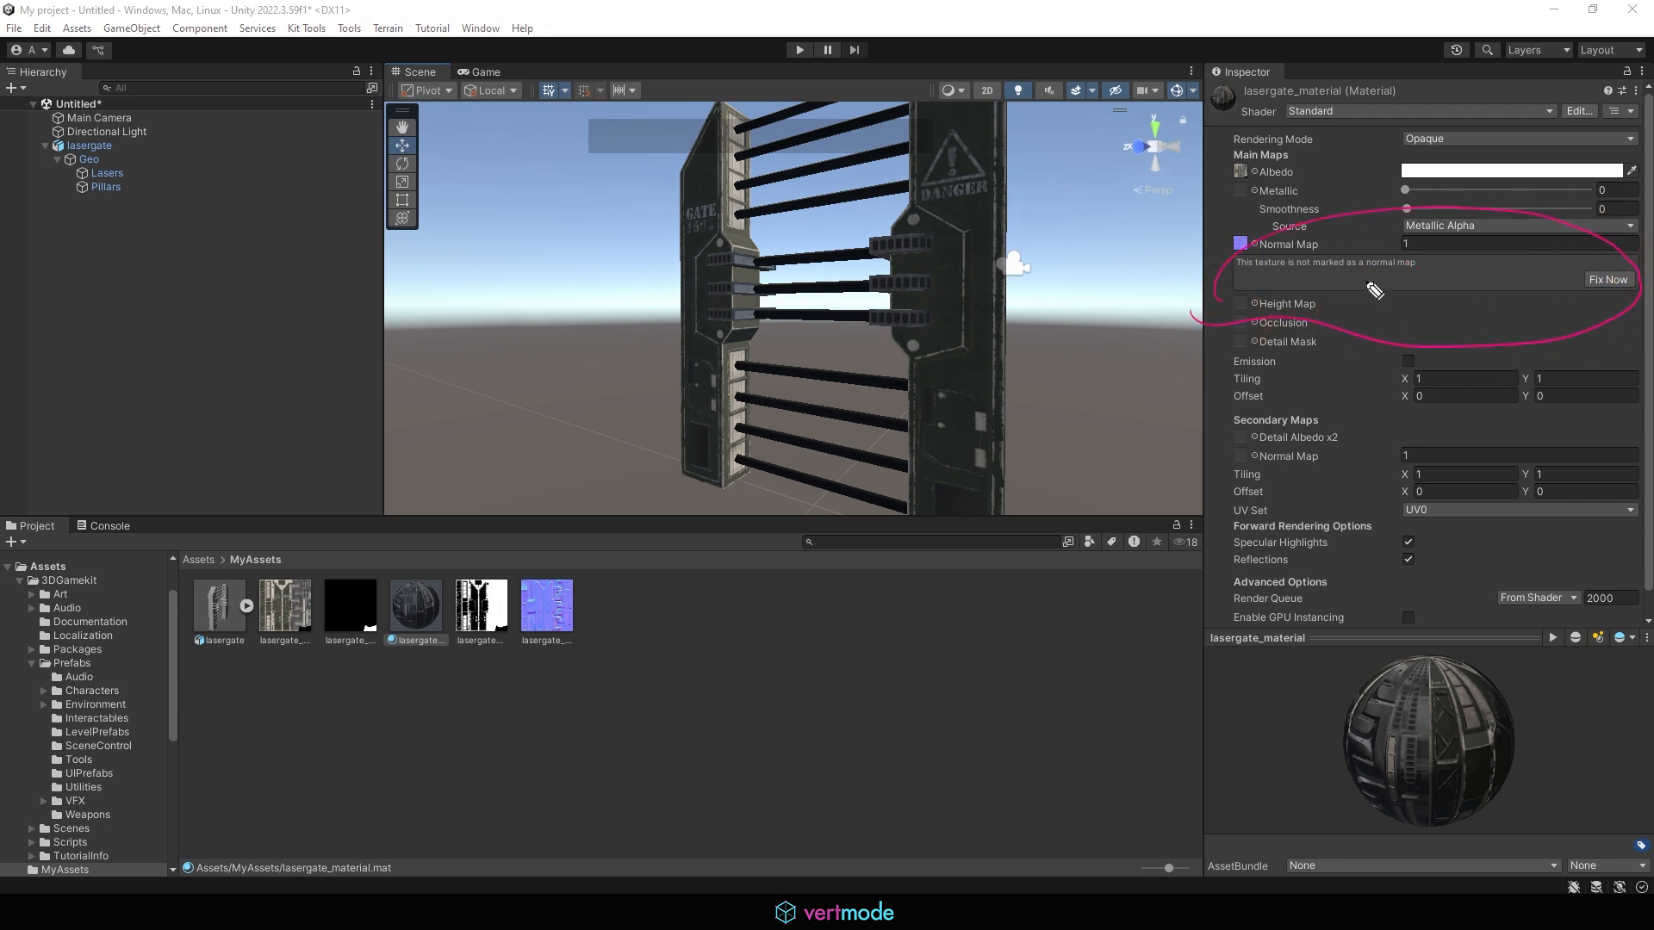
pyautogui.moveTo(1370, 278); pyautogui.dragTo(1414, 272)
pyautogui.moveTo(1589, 242); pyautogui.dragTo(1632, 248)
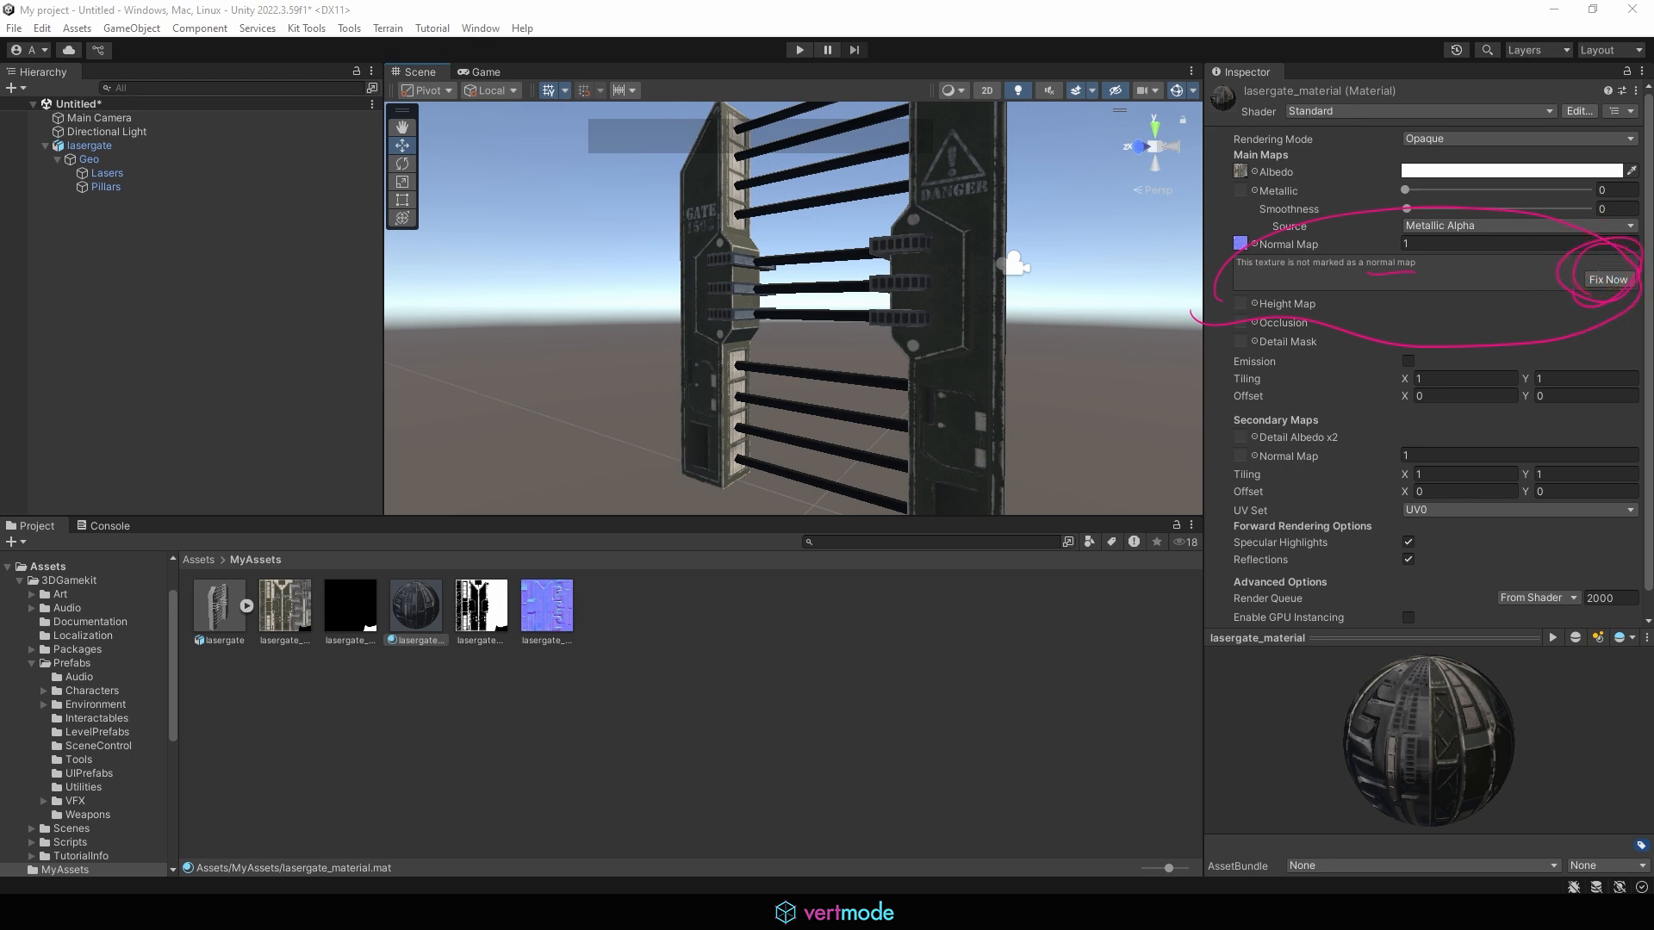
pyautogui.click(1607, 279)
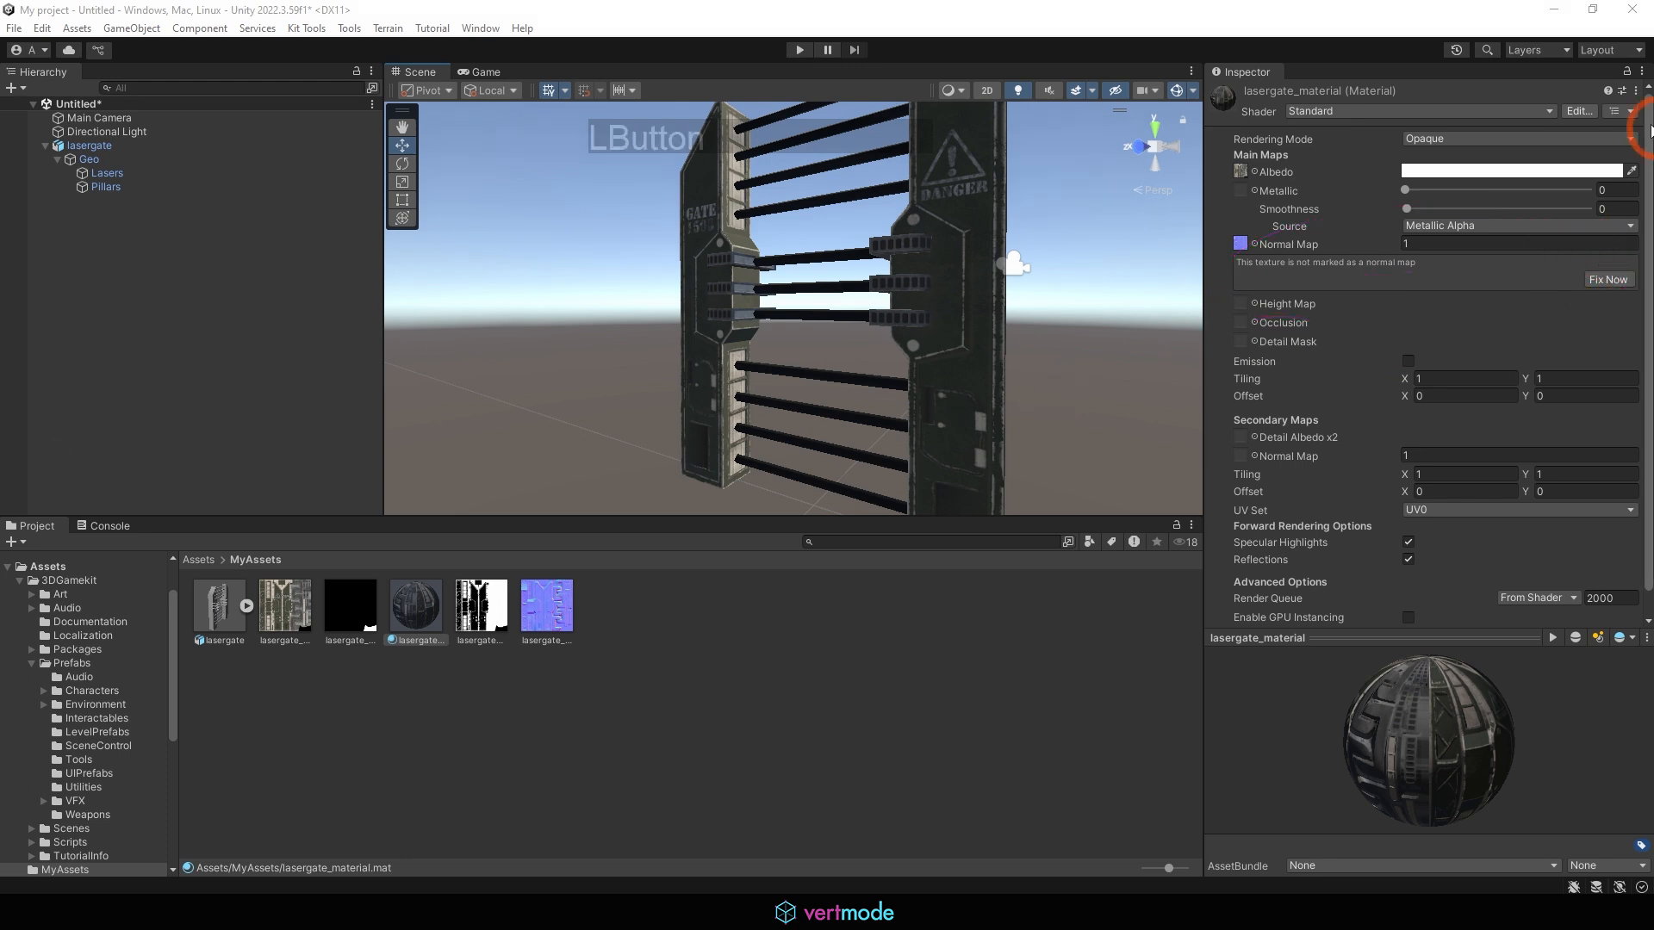
pyautogui.click(1607, 279)
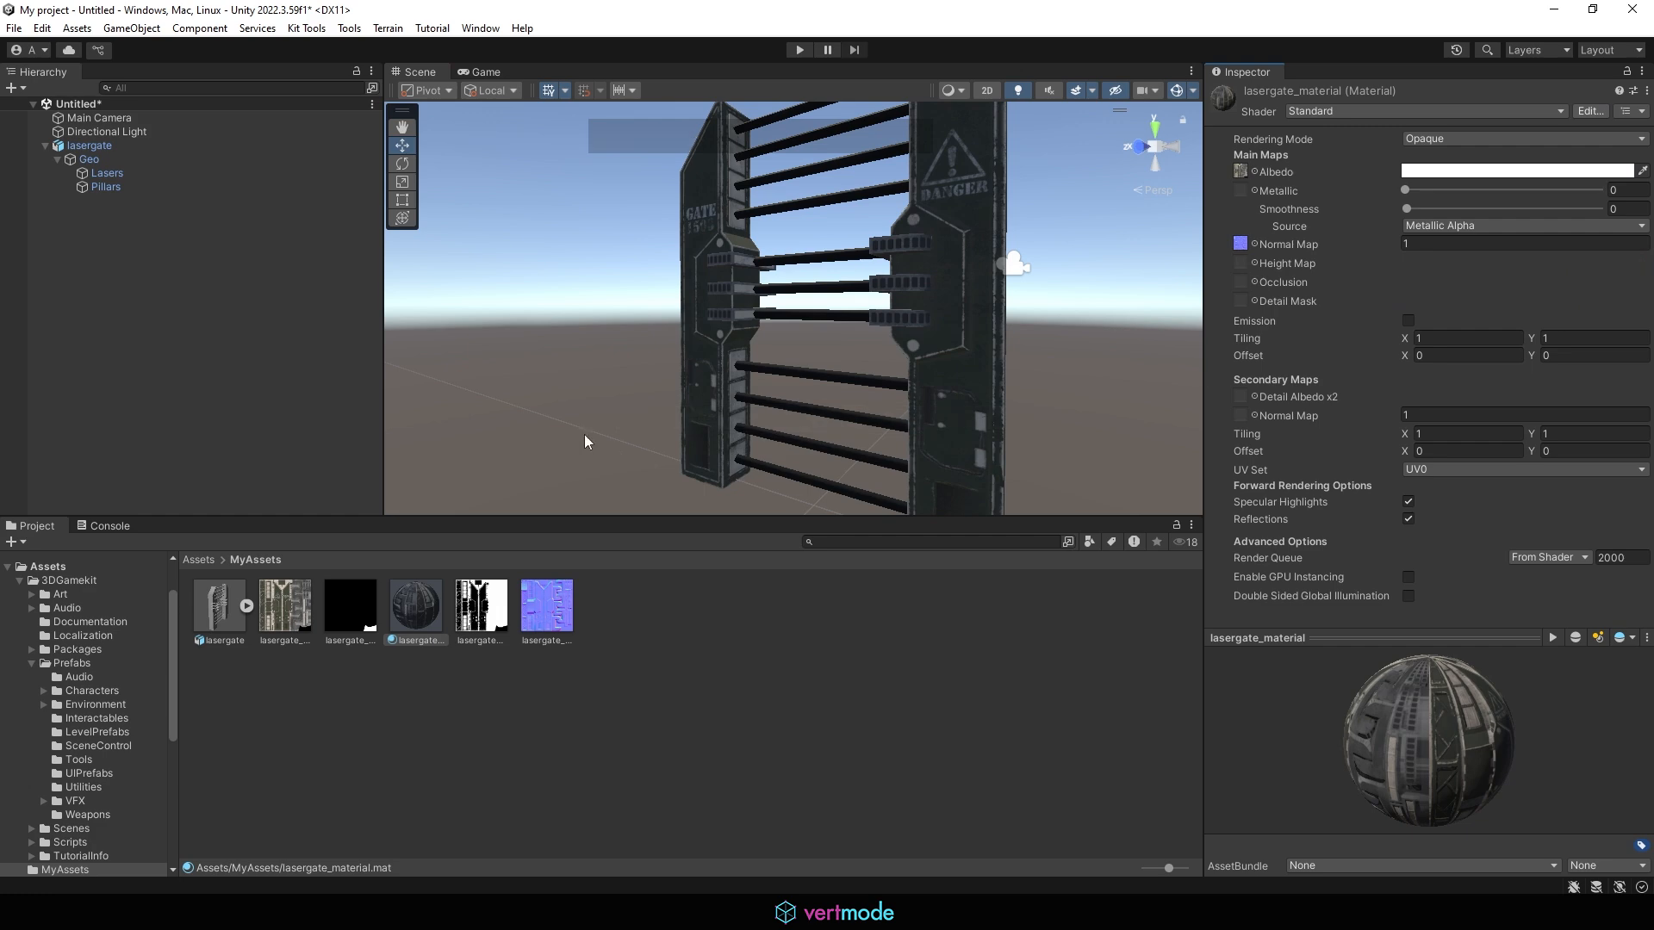
pyautogui.keyDown('alt'); pyautogui.moveTo(585, 440); pyautogui.dragTo(701, 288); pyautogui.keyUp('alt')
pyautogui.keyDown('alt'); pyautogui.moveTo(702, 288); pyautogui.dragTo(943, 362, button='right'); pyautogui.keyUp('alt')
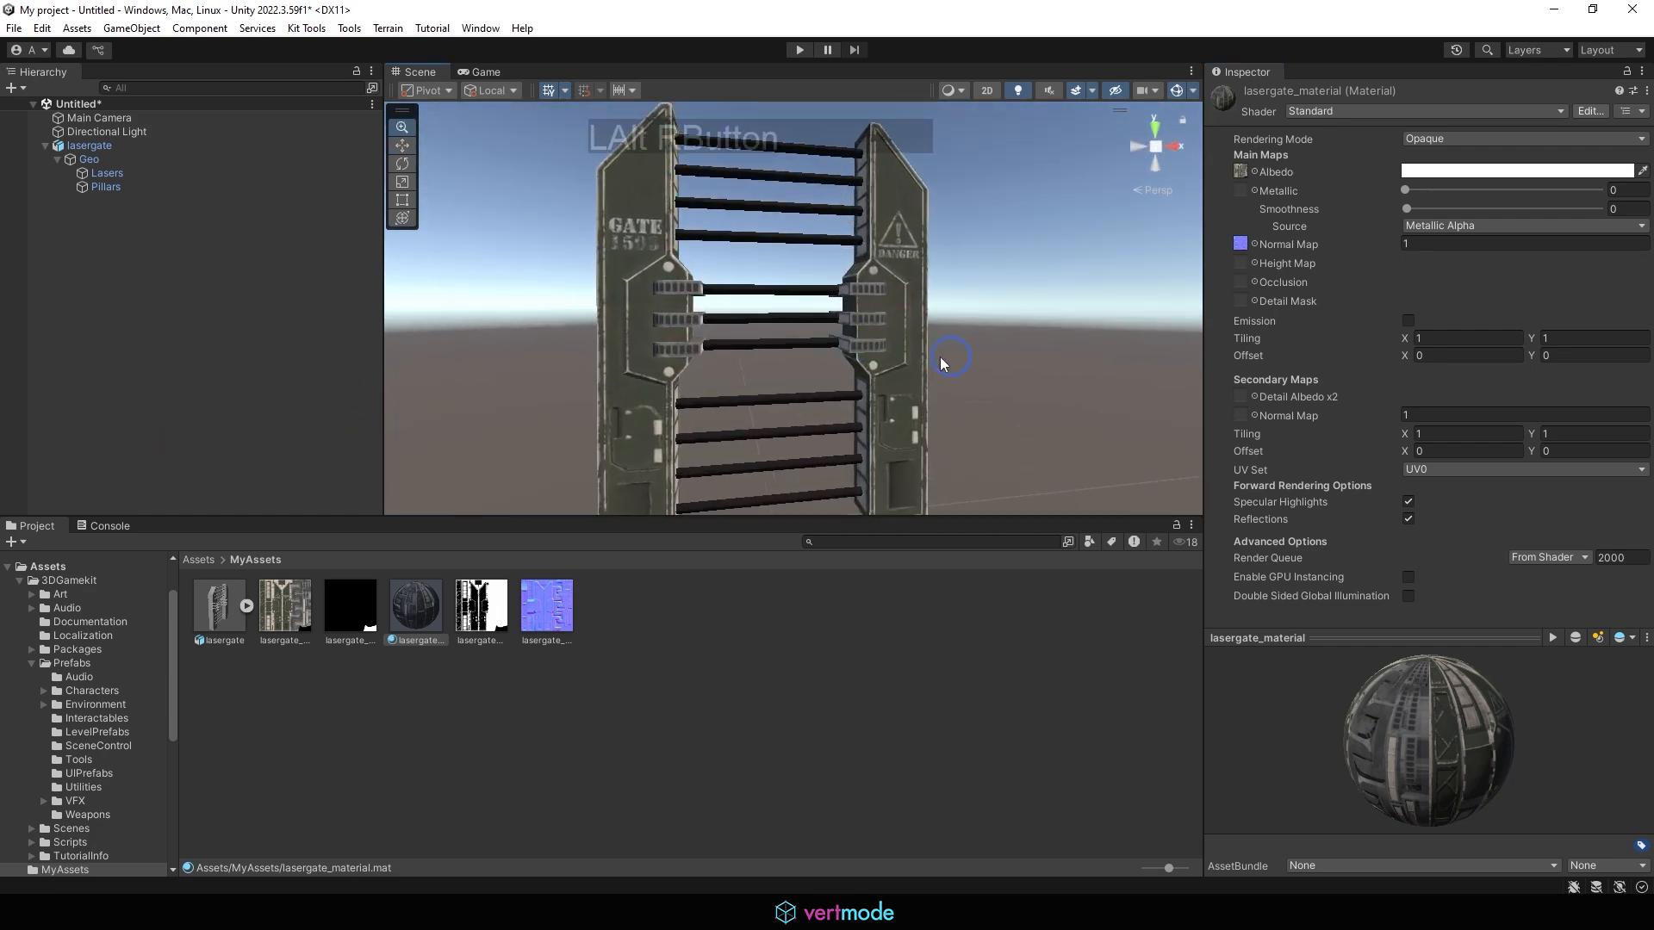
pyautogui.keyDown('alt'); pyautogui.moveTo(954, 431); pyautogui.dragTo(853, 443); pyautogui.keyUp('alt')
pyautogui.keyDown('alt'); pyautogui.moveTo(752, 421); pyautogui.dragTo(733, 376, button='middle'); pyautogui.keyUp('alt')
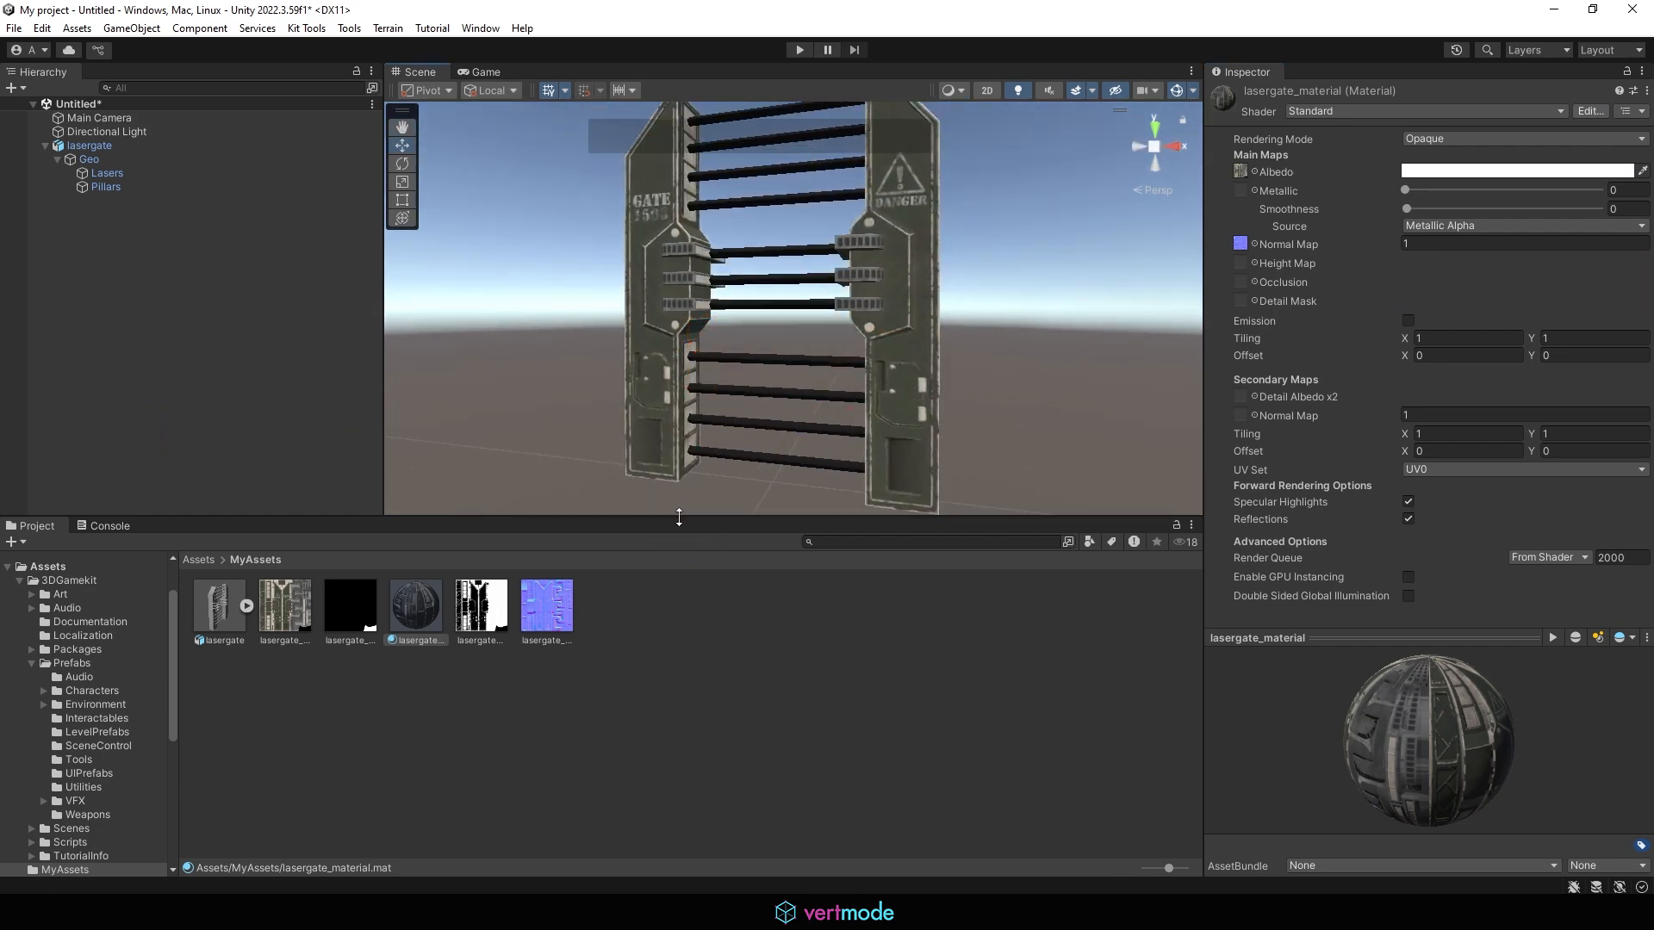
# Enlarge the Scene view and examine the normal-mapped relief on the gate from the front, the sides and up close.
pyautogui.moveTo(679, 518); pyautogui.dragTo(681, 835)
pyautogui.keyDown('alt'); pyautogui.moveTo(897, 372); pyautogui.dragTo(750, 327, button='right'); pyautogui.keyUp('alt')
pyautogui.keyDown('alt'); pyautogui.moveTo(749, 327); pyautogui.dragTo(878, 408); pyautogui.keyUp('alt')
pyautogui.keyDown('alt'); pyautogui.moveTo(879, 408); pyautogui.dragTo(631, 362, button='right'); pyautogui.keyUp('alt')
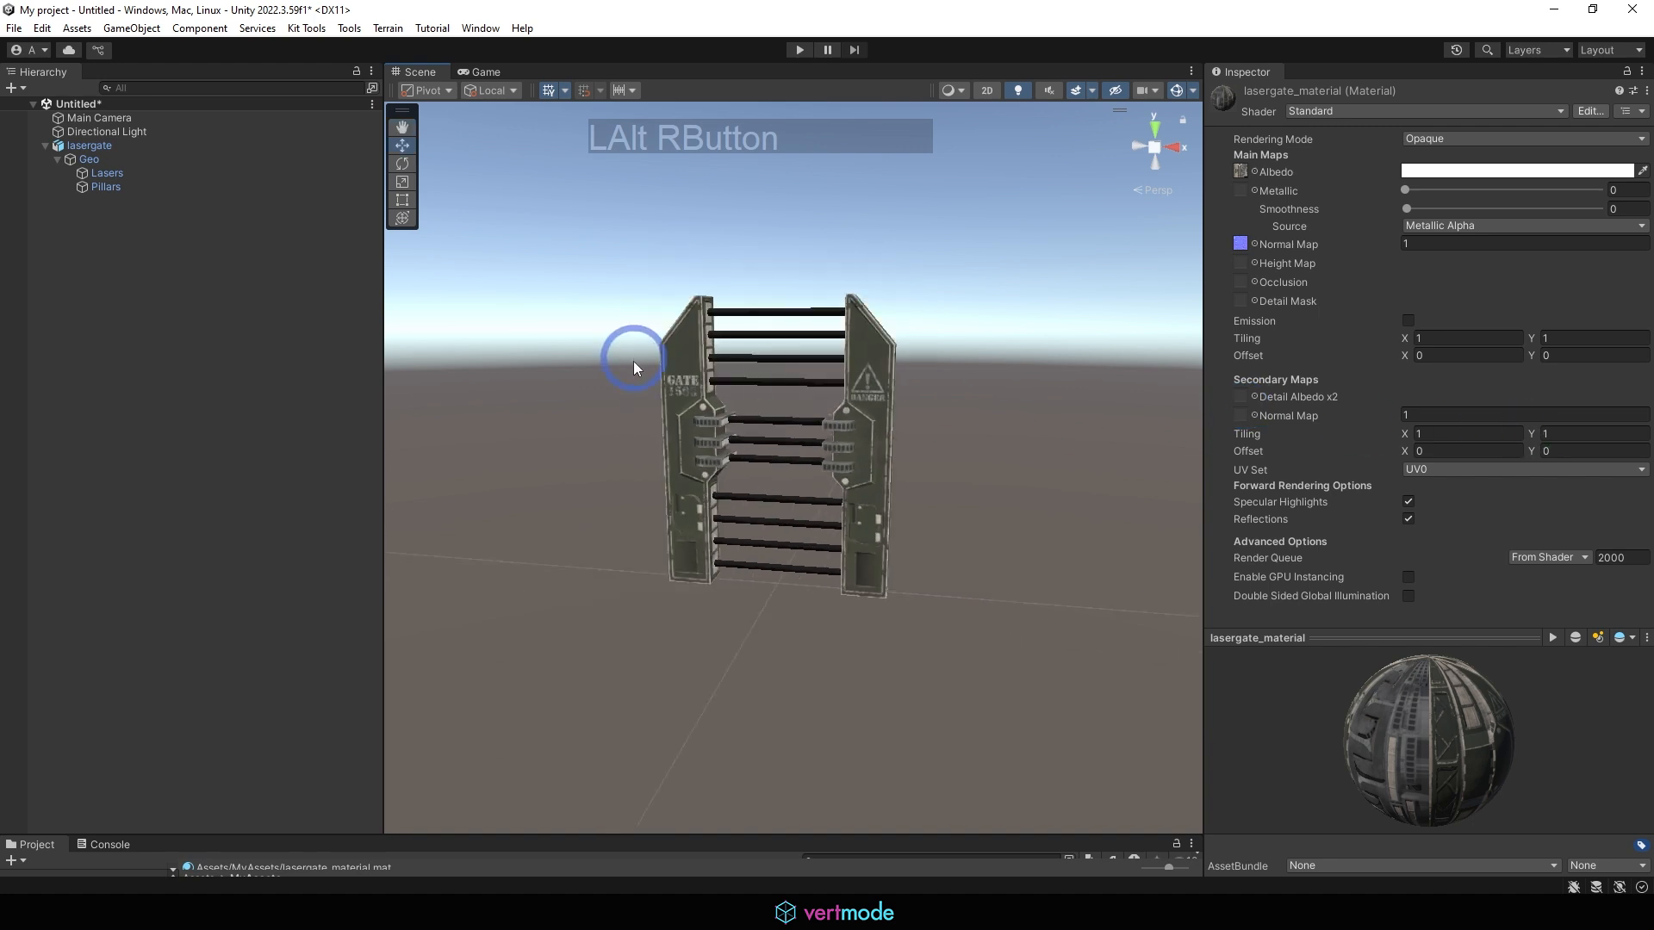
pyautogui.keyDown('alt'); pyautogui.moveTo(631, 361); pyautogui.dragTo(1034, 473); pyautogui.keyUp('alt')
pyautogui.keyDown('alt'); pyautogui.moveTo(1034, 473); pyautogui.dragTo(1074, 431, button='right'); pyautogui.keyUp('alt')
pyautogui.keyDown('alt'); pyautogui.moveTo(1074, 432); pyautogui.dragTo(872, 413); pyautogui.keyUp('alt')
pyautogui.keyDown('alt'); pyautogui.moveTo(873, 413); pyautogui.dragTo(809, 370, button='middle'); pyautogui.keyUp('alt')
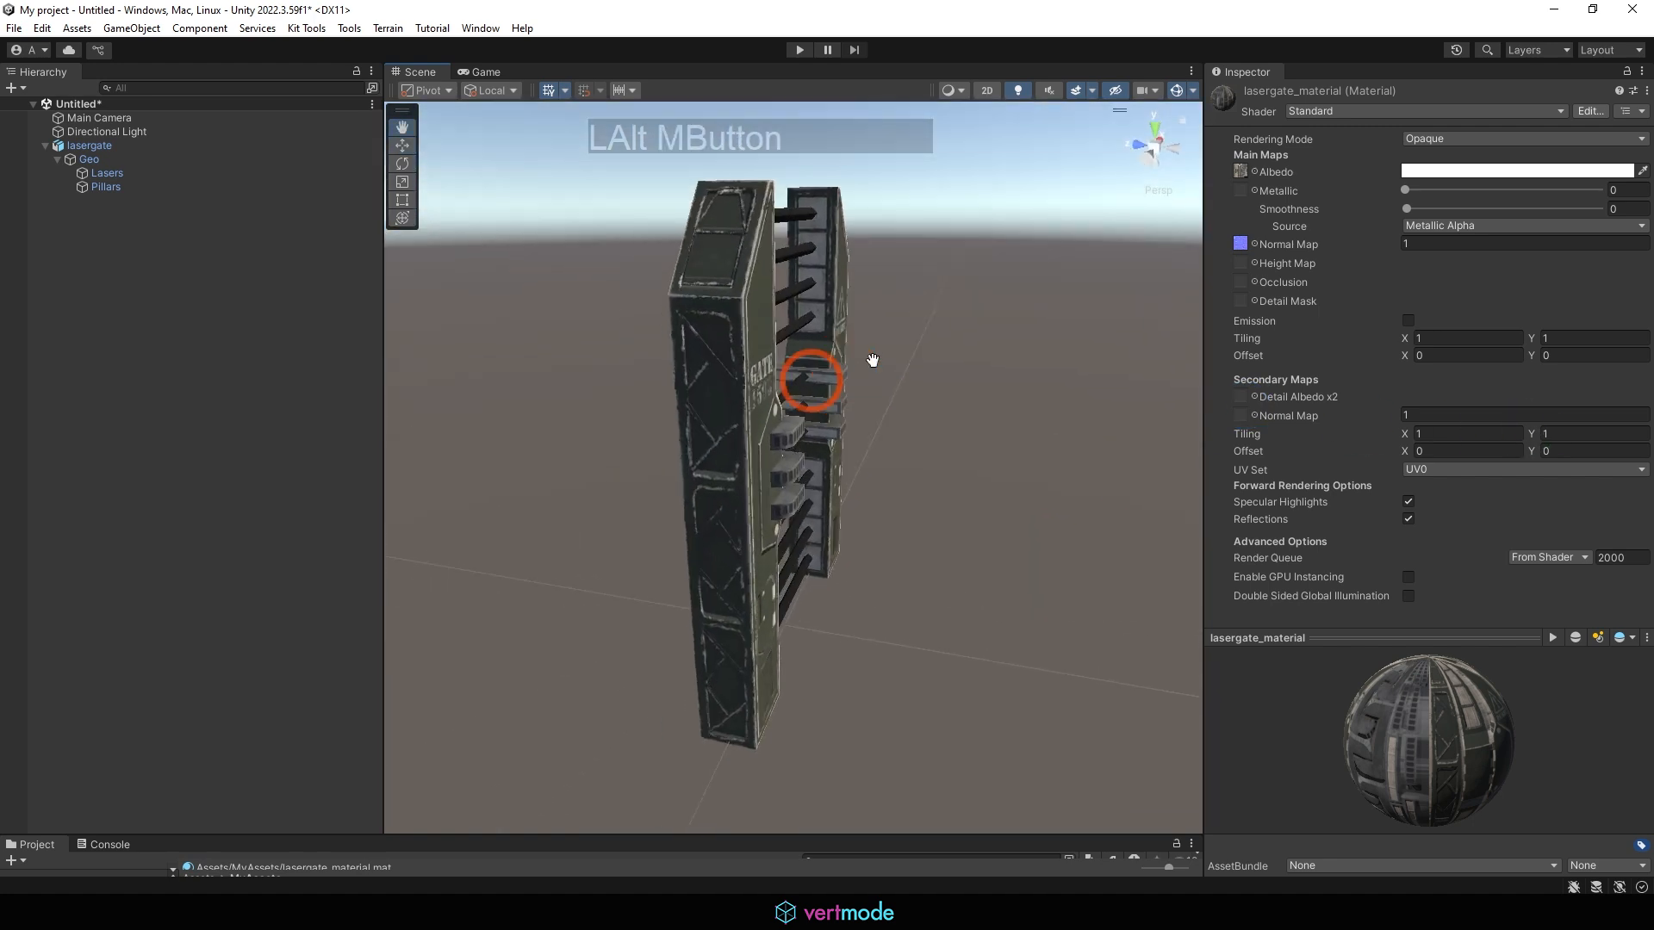
pyautogui.keyDown('alt'); pyautogui.moveTo(809, 370); pyautogui.dragTo(906, 437); pyautogui.keyUp('alt')
pyautogui.keyDown('alt'); pyautogui.moveTo(960, 448); pyautogui.dragTo(1094, 452, button='right'); pyautogui.keyUp('alt')
pyautogui.keyDown('alt'); pyautogui.moveTo(1094, 452); pyautogui.dragTo(786, 575); pyautogui.keyUp('alt')
pyautogui.keyDown('alt'); pyautogui.moveTo(785, 576); pyautogui.dragTo(879, 512, button='right'); pyautogui.keyUp('alt')
pyautogui.keyDown('alt'); pyautogui.moveTo(879, 511); pyautogui.dragTo(553, 443); pyautogui.keyUp('alt')
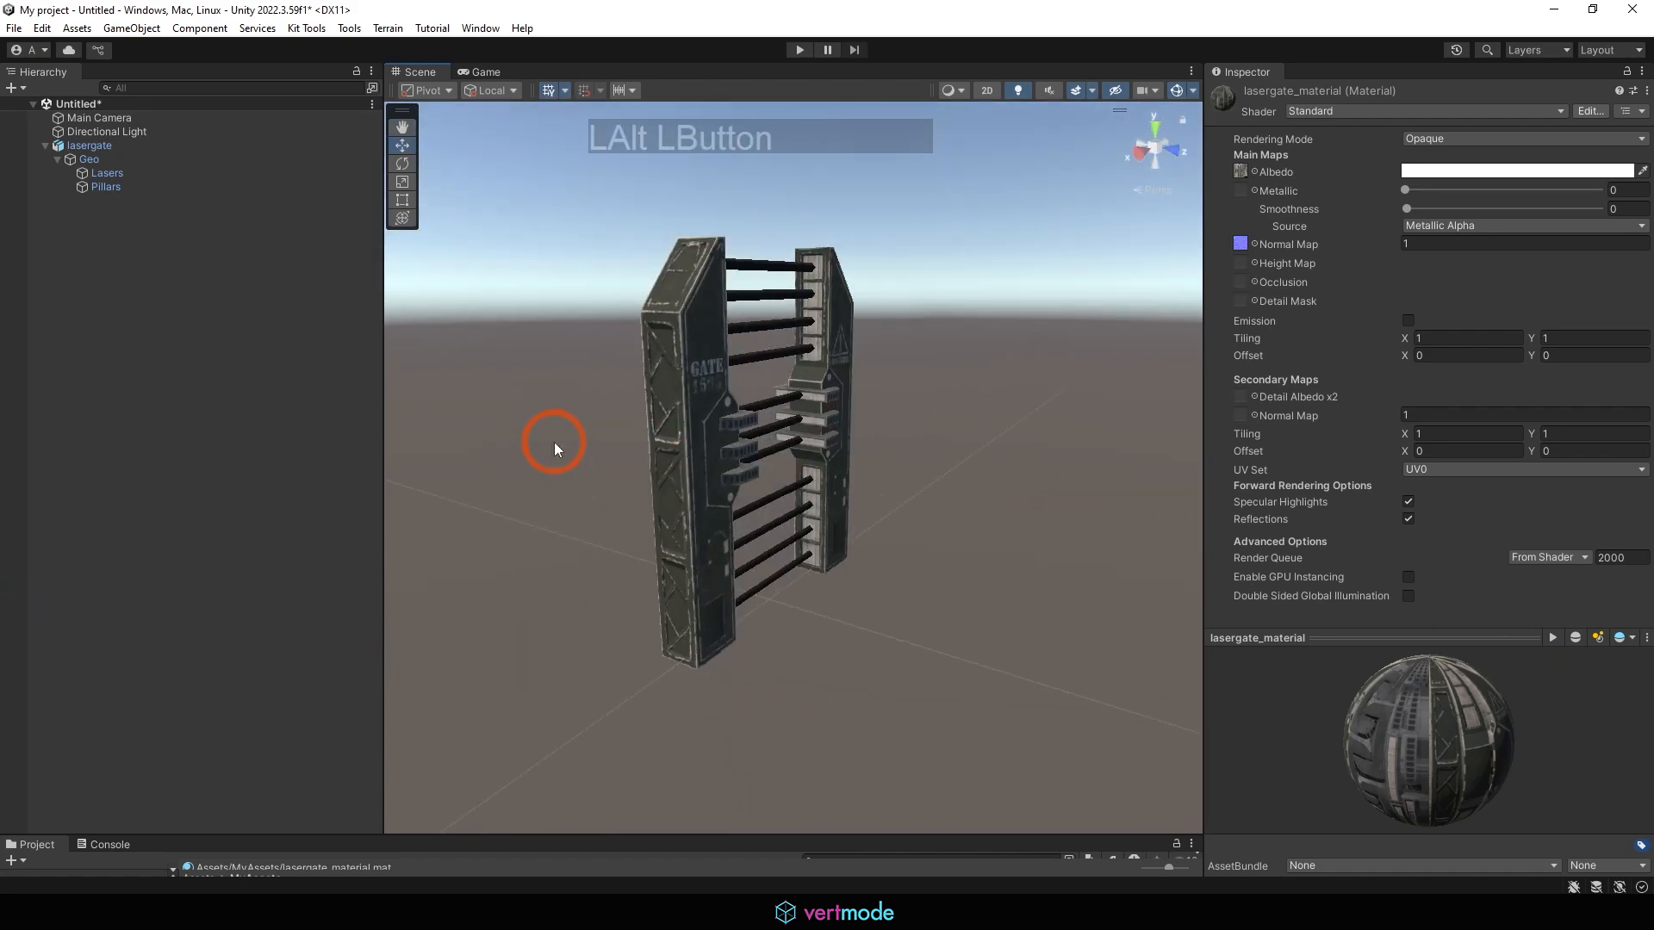
pyautogui.keyDown('alt'); pyautogui.moveTo(553, 443); pyautogui.dragTo(1100, 473, button='right'); pyautogui.keyUp('alt')
pyautogui.keyDown('alt'); pyautogui.moveTo(1100, 473); pyautogui.dragTo(856, 498); pyautogui.keyUp('alt')
pyautogui.keyDown('alt'); pyautogui.moveTo(856, 498); pyautogui.dragTo(1003, 491, button='middle'); pyautogui.keyUp('alt')
pyautogui.keyDown('alt'); pyautogui.moveTo(1001, 487); pyautogui.dragTo(871, 487); pyautogui.keyUp('alt')
pyautogui.keyDown('alt'); pyautogui.moveTo(871, 488); pyautogui.dragTo(982, 473, button='middle'); pyautogui.keyUp('alt')
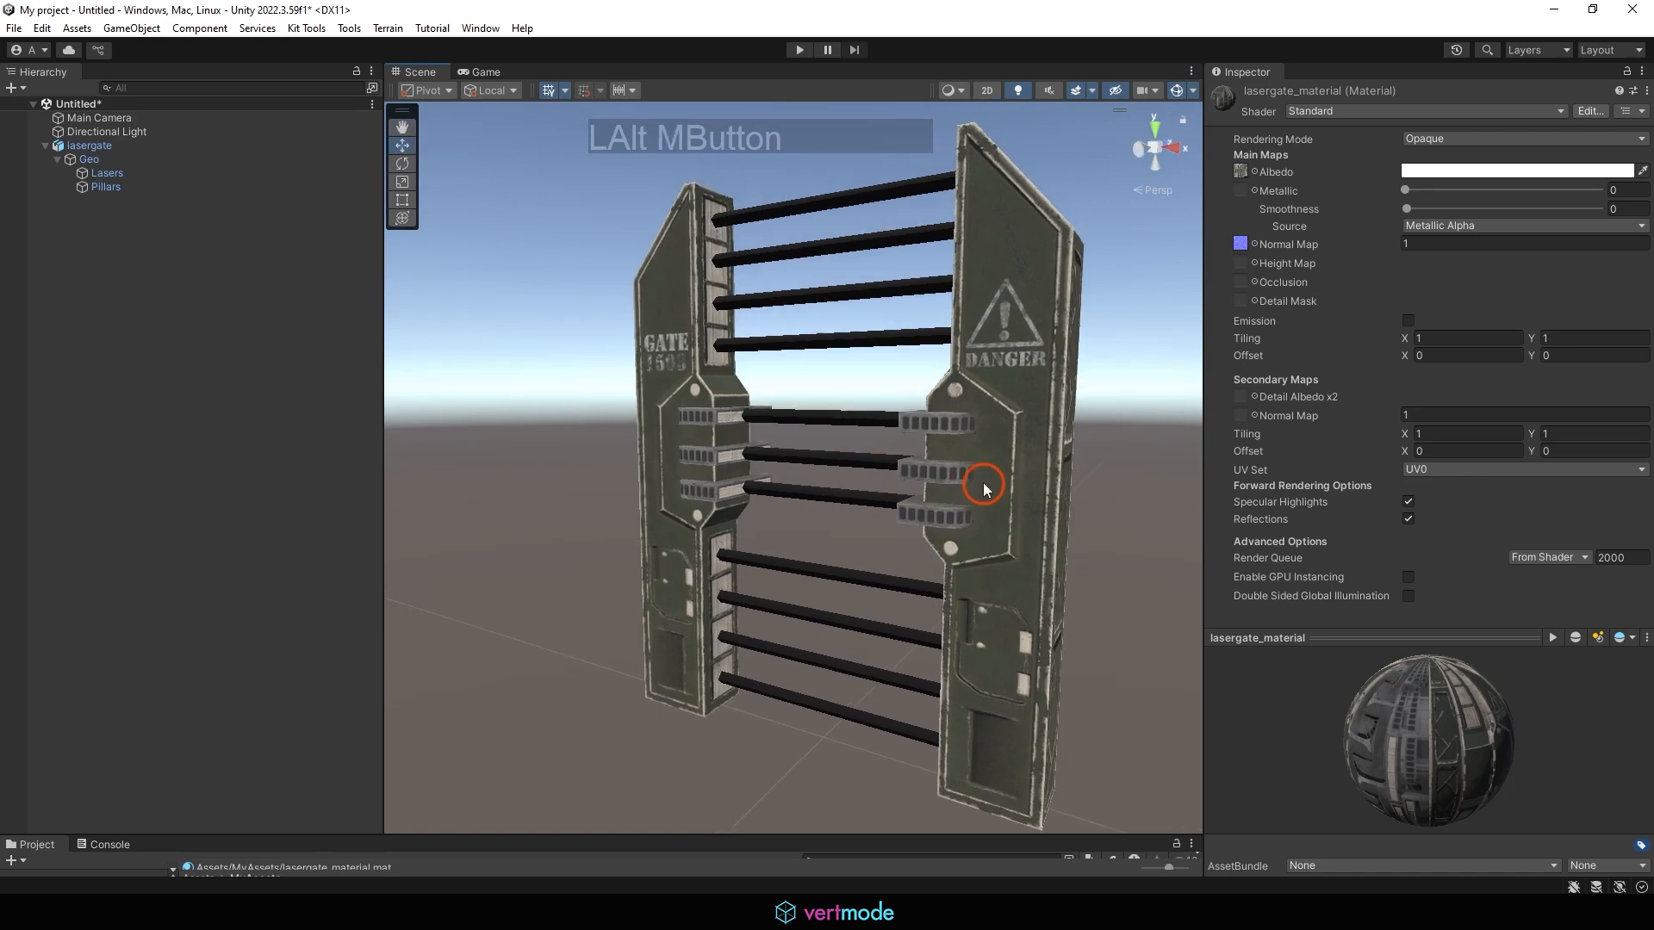
pyautogui.keyDown('alt'); pyautogui.moveTo(982, 473); pyautogui.dragTo(1421, 535, button='right'); pyautogui.keyUp('alt')
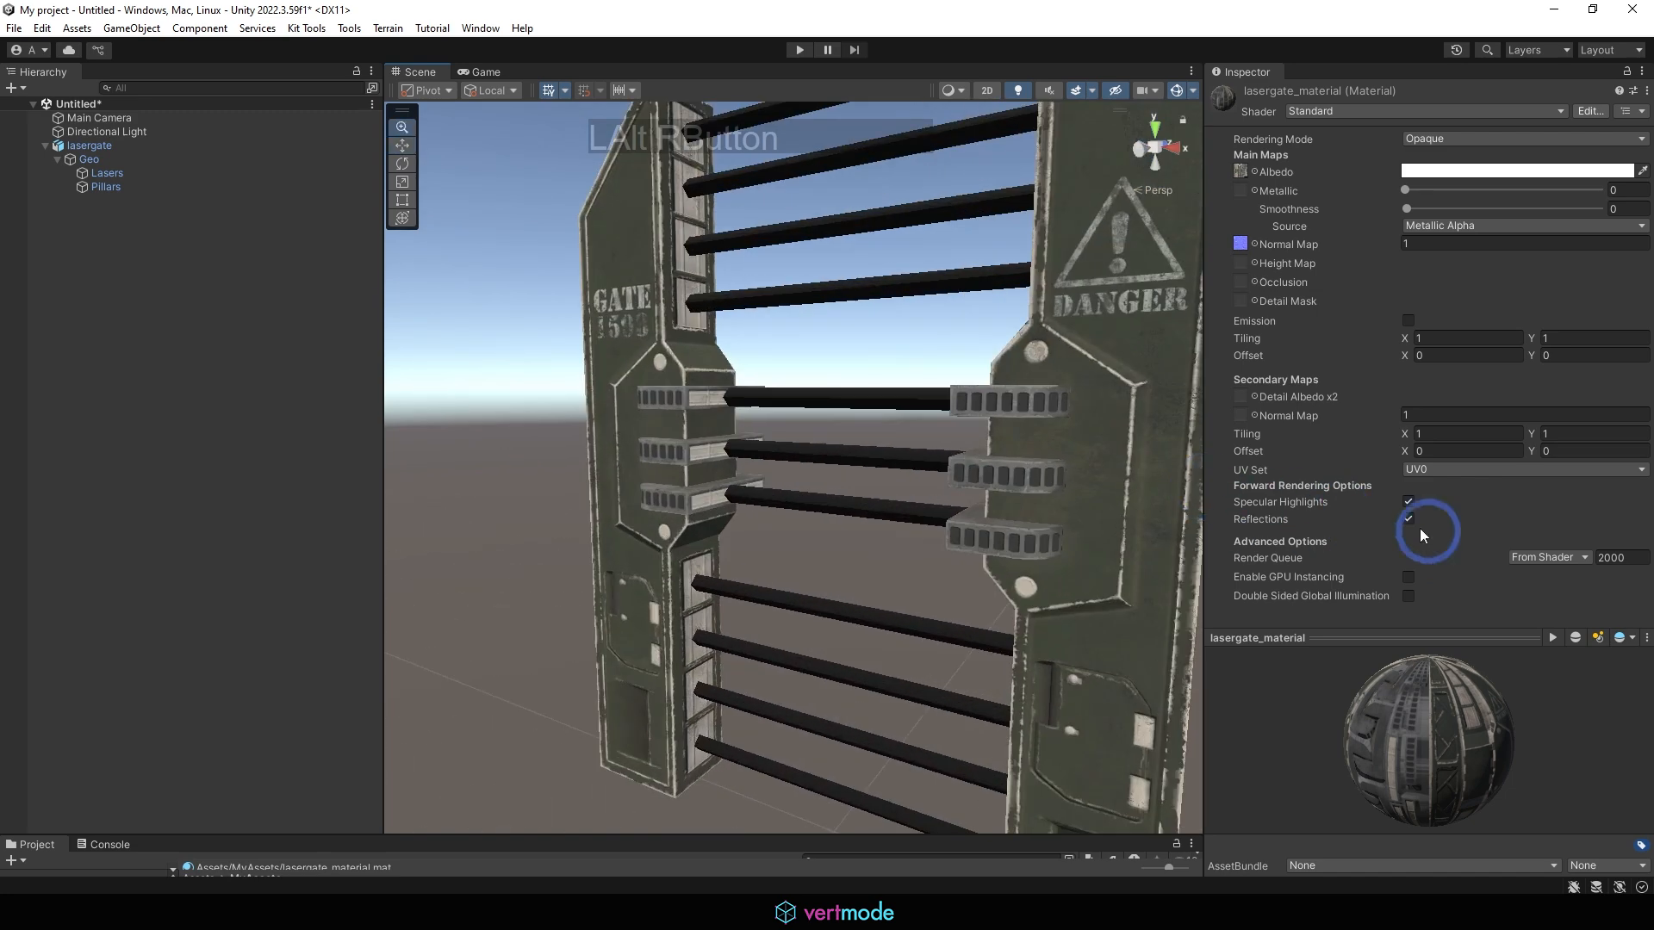
pyautogui.keyDown('alt'); pyautogui.moveTo(858, 456); pyautogui.dragTo(856, 453); pyautogui.keyUp('alt')
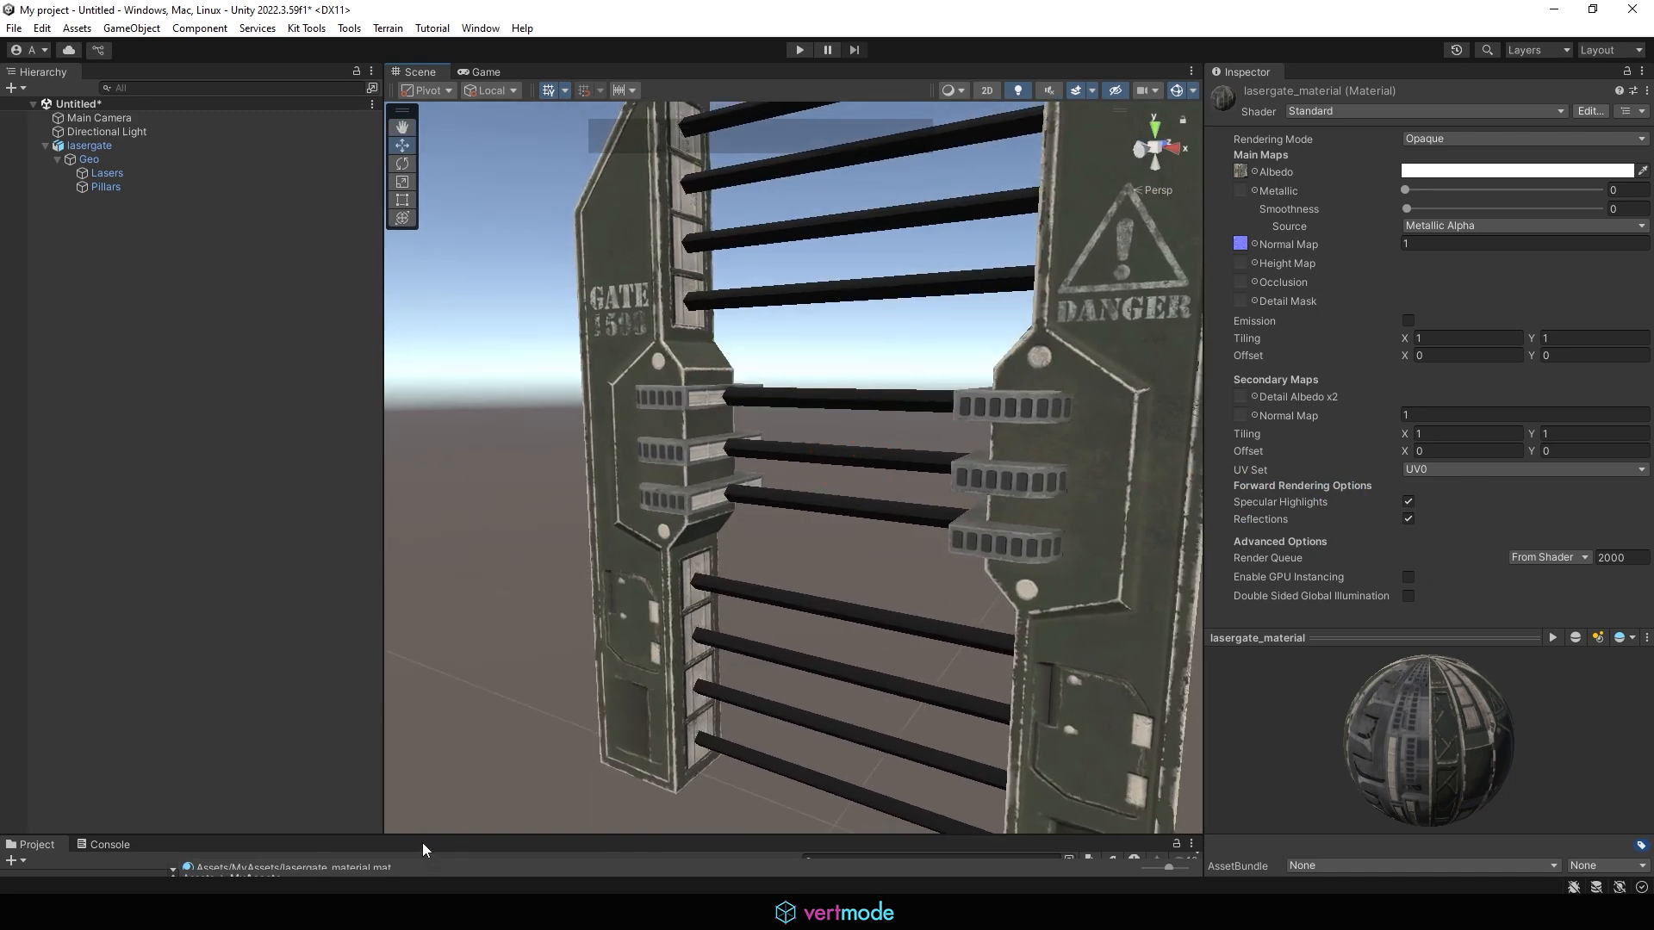
# Assign the black-and-white lasergate texture from MyAssets to the Metallic map of lasergate_material and check the shine on the gate up close.
pyautogui.moveTo(422, 842); pyautogui.dragTo(439, 579)
pyautogui.keyDown('alt'); pyautogui.moveTo(1108, 251); pyautogui.dragTo(1097, 383, button='right'); pyautogui.keyUp('alt')
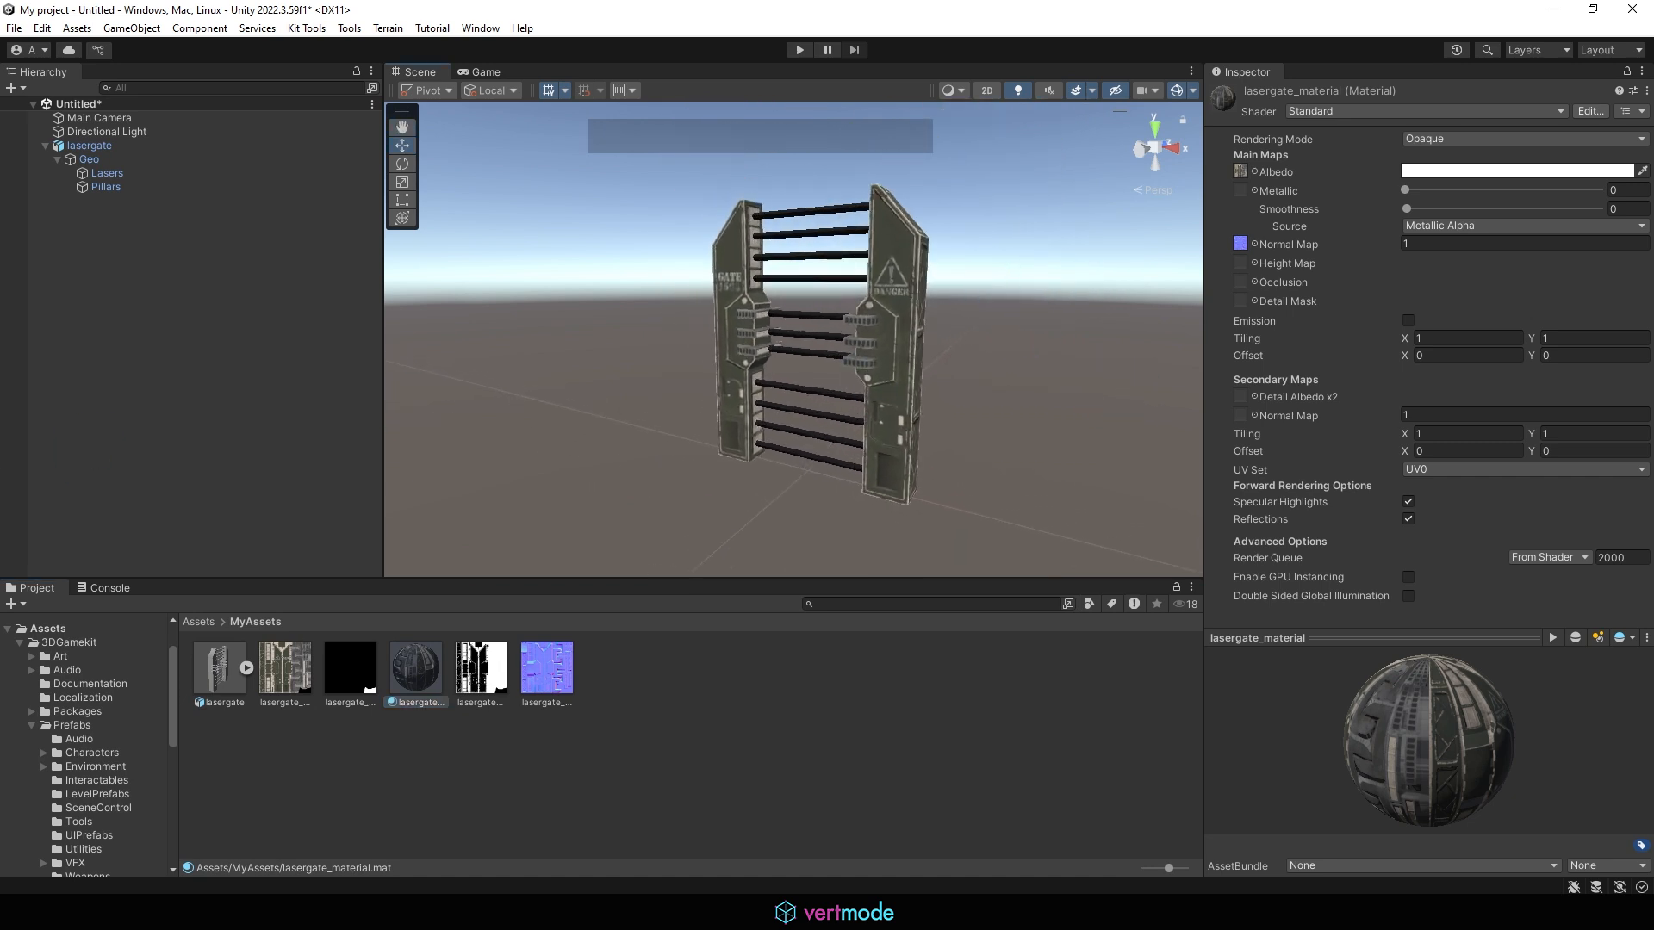
pyautogui.click(655, 913)
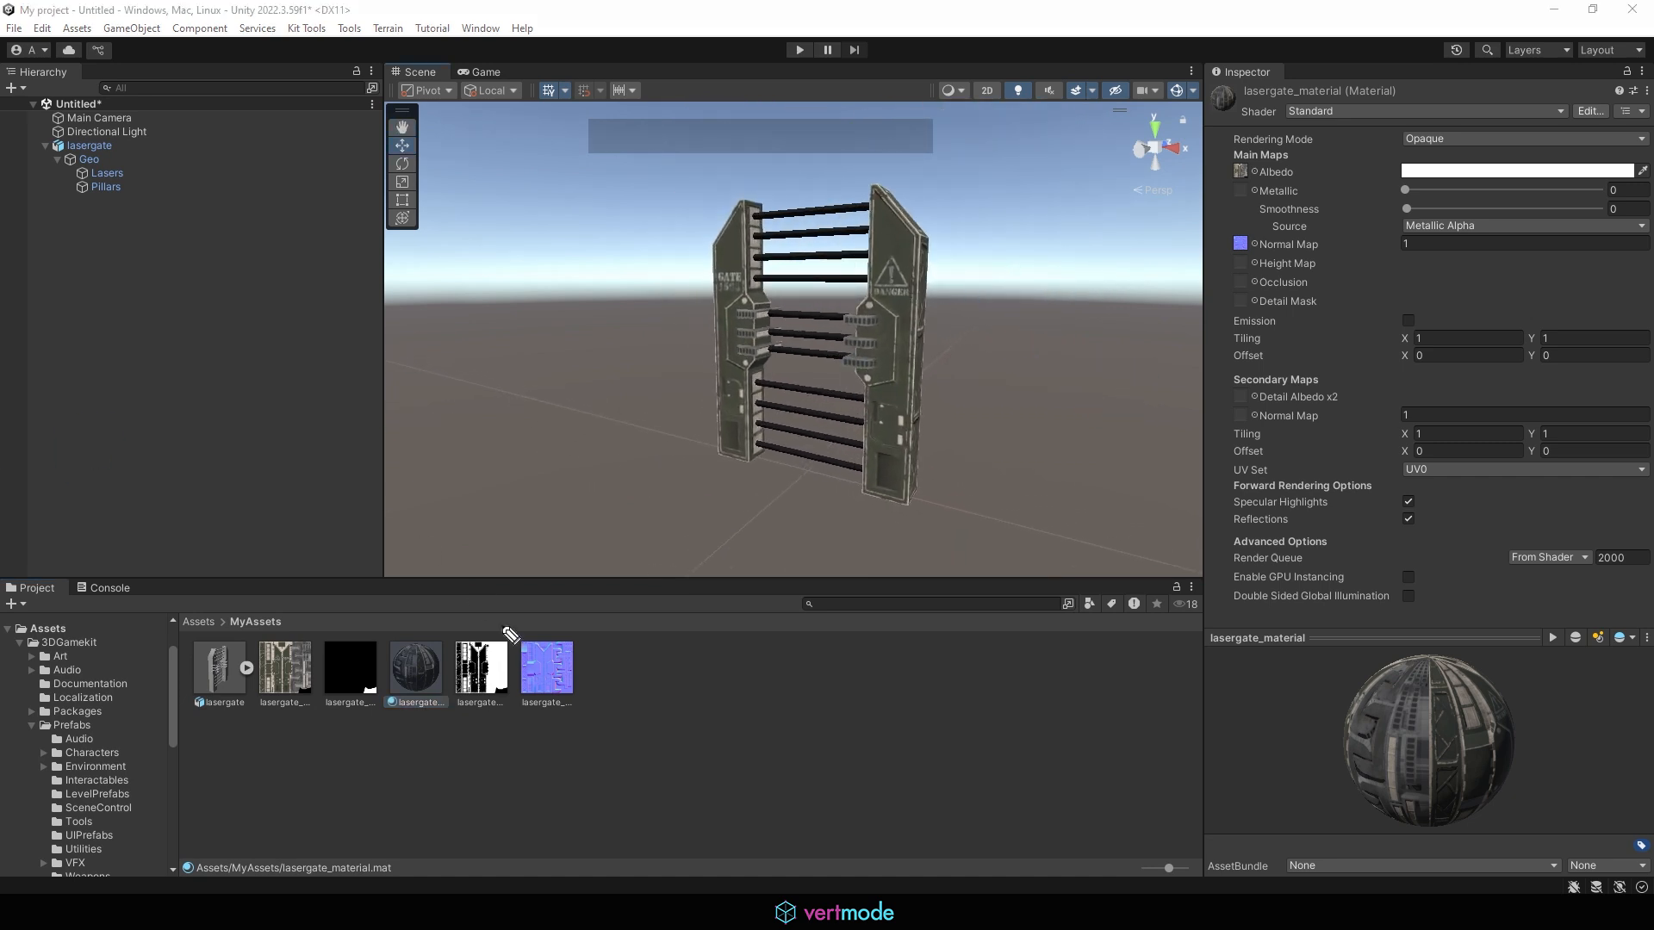
pyautogui.moveTo(497, 635)
pyautogui.mouseDown()
pyautogui.moveTo(450, 702)
pyautogui.moveTo(508, 686)
pyautogui.moveTo(510, 647)
pyautogui.moveTo(727, 606)
pyautogui.moveTo(1089, 236)
pyautogui.moveTo(1217, 185)
pyautogui.mouseUp()
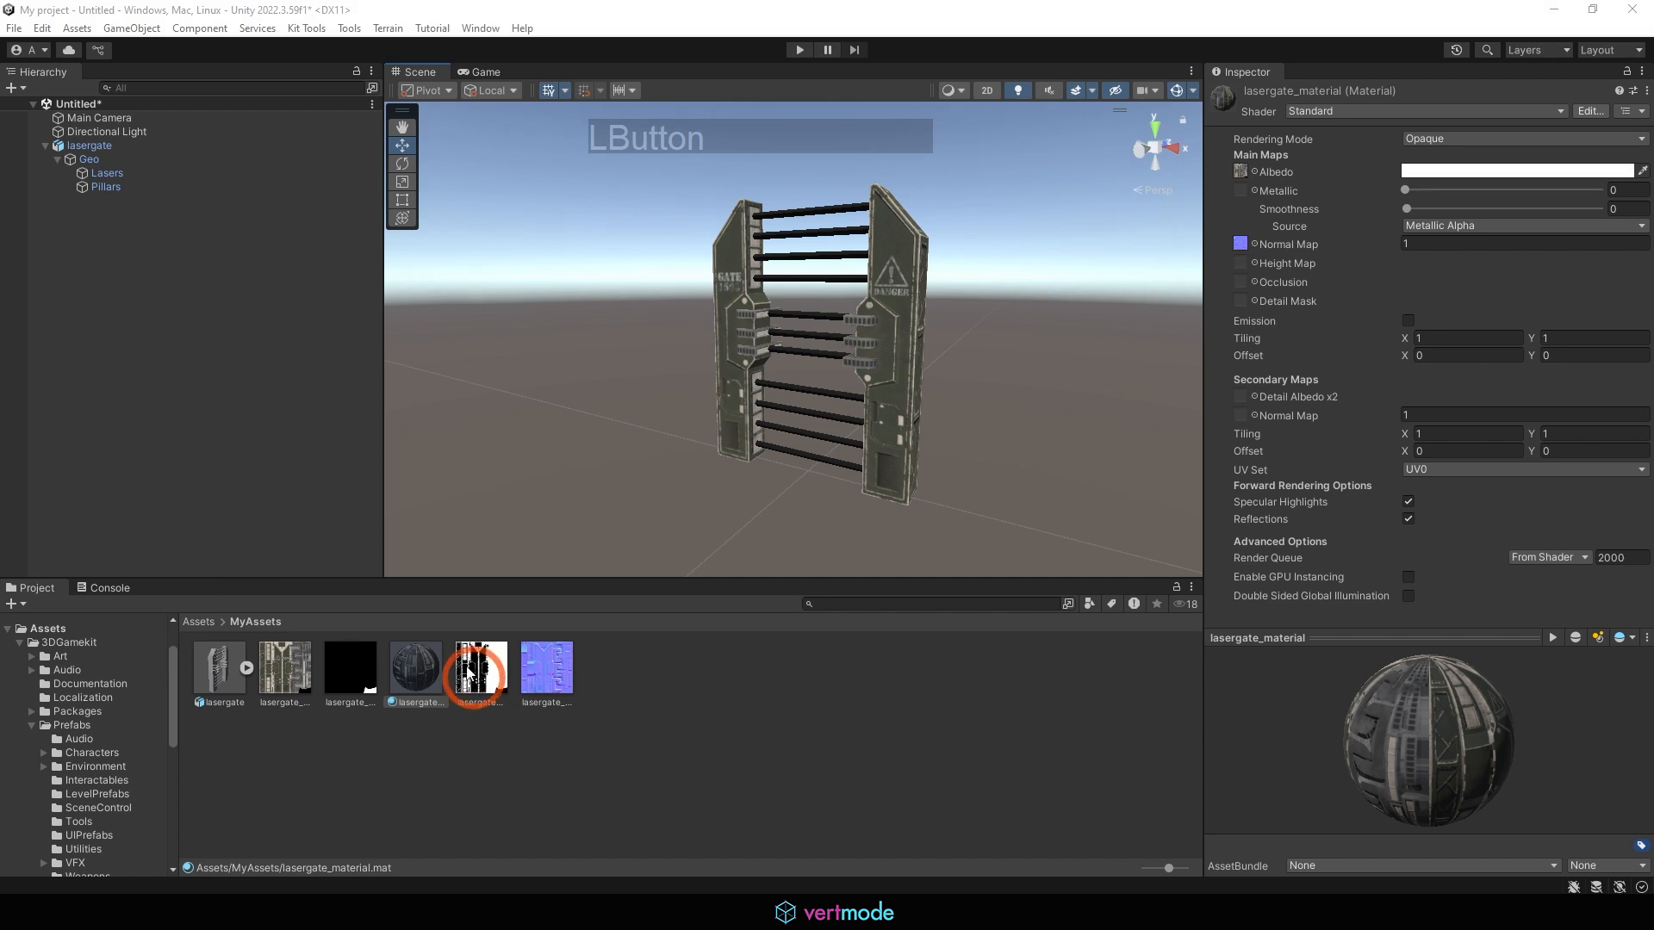
pyautogui.moveTo(479, 668); pyautogui.dragTo(1262, 191)
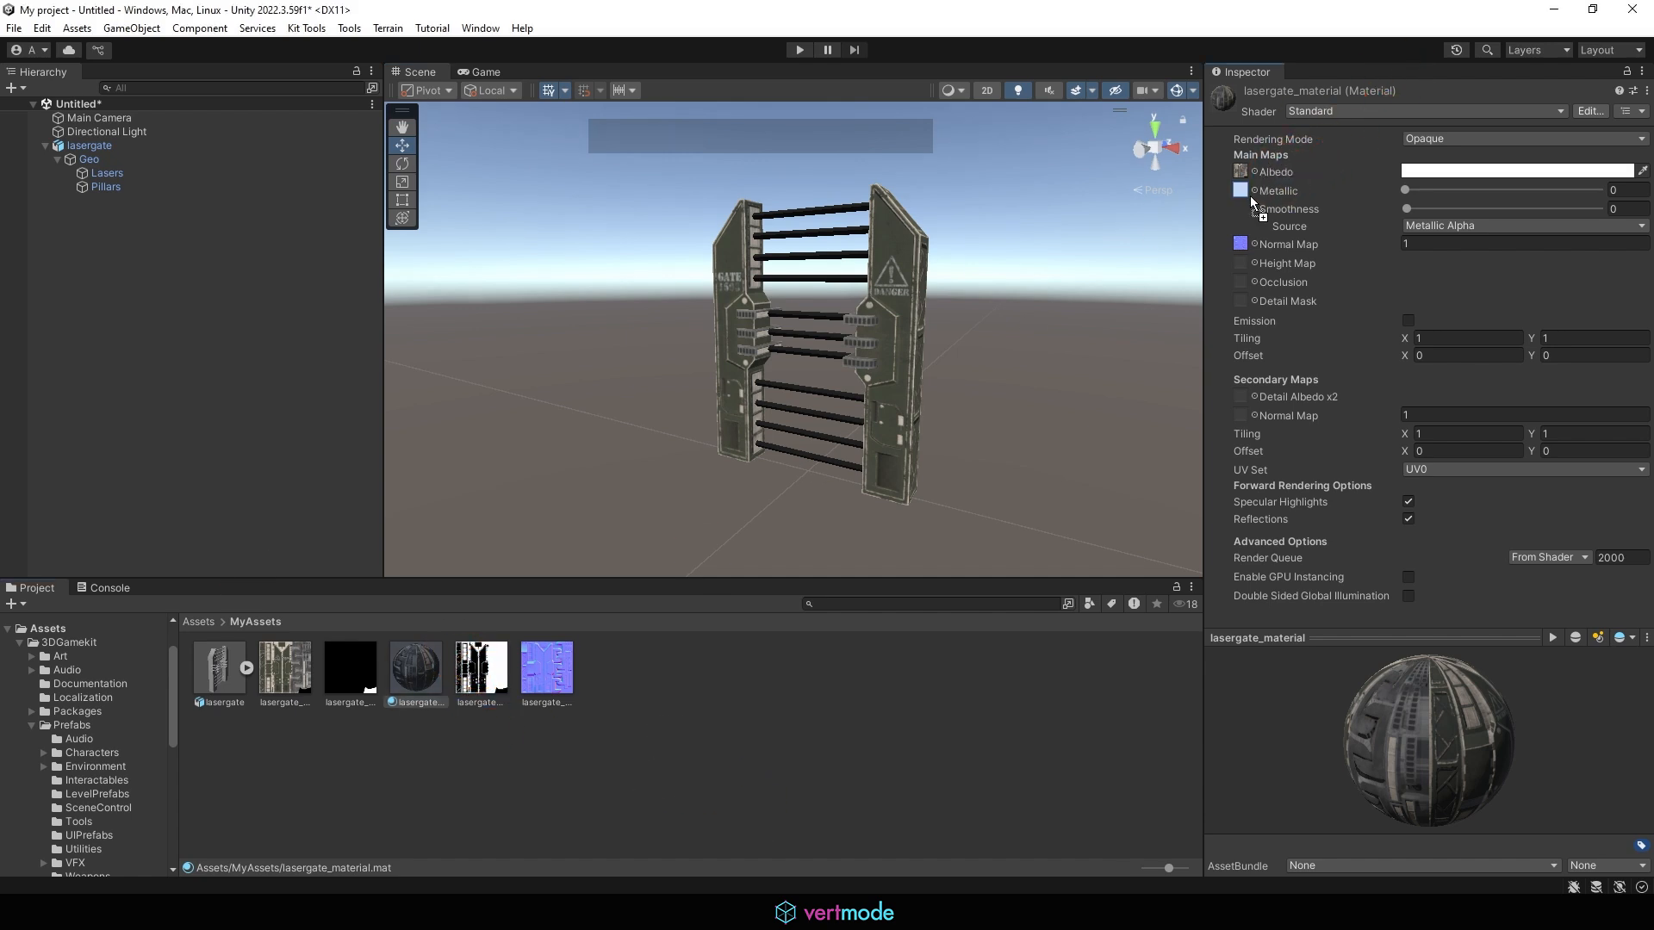
pyautogui.keyDown('alt'); pyautogui.moveTo(549, 354); pyautogui.dragTo(1137, 316, button='right'); pyautogui.keyUp('alt')
pyautogui.keyDown('alt'); pyautogui.moveTo(1137, 315); pyautogui.dragTo(735, 369); pyautogui.keyUp('alt')
pyautogui.keyDown('alt'); pyautogui.moveTo(735, 369); pyautogui.dragTo(1094, 292, button='right'); pyautogui.keyUp('alt')
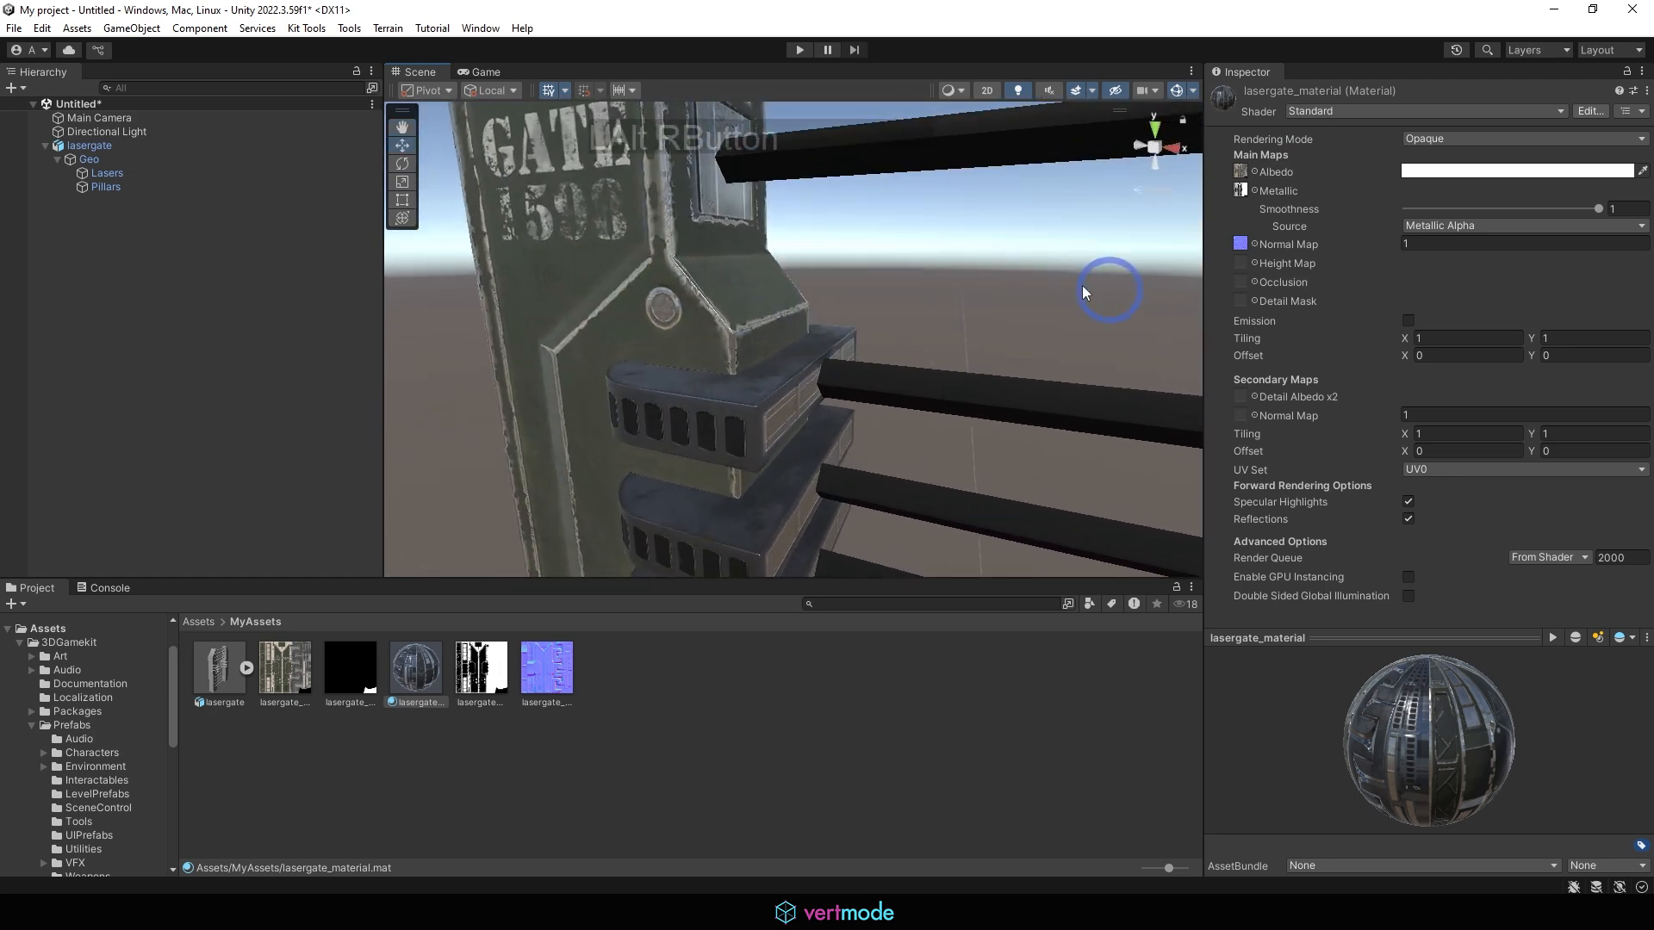
pyautogui.keyDown('alt'); pyautogui.moveTo(758, 273); pyautogui.dragTo(815, 302); pyautogui.keyUp('alt')
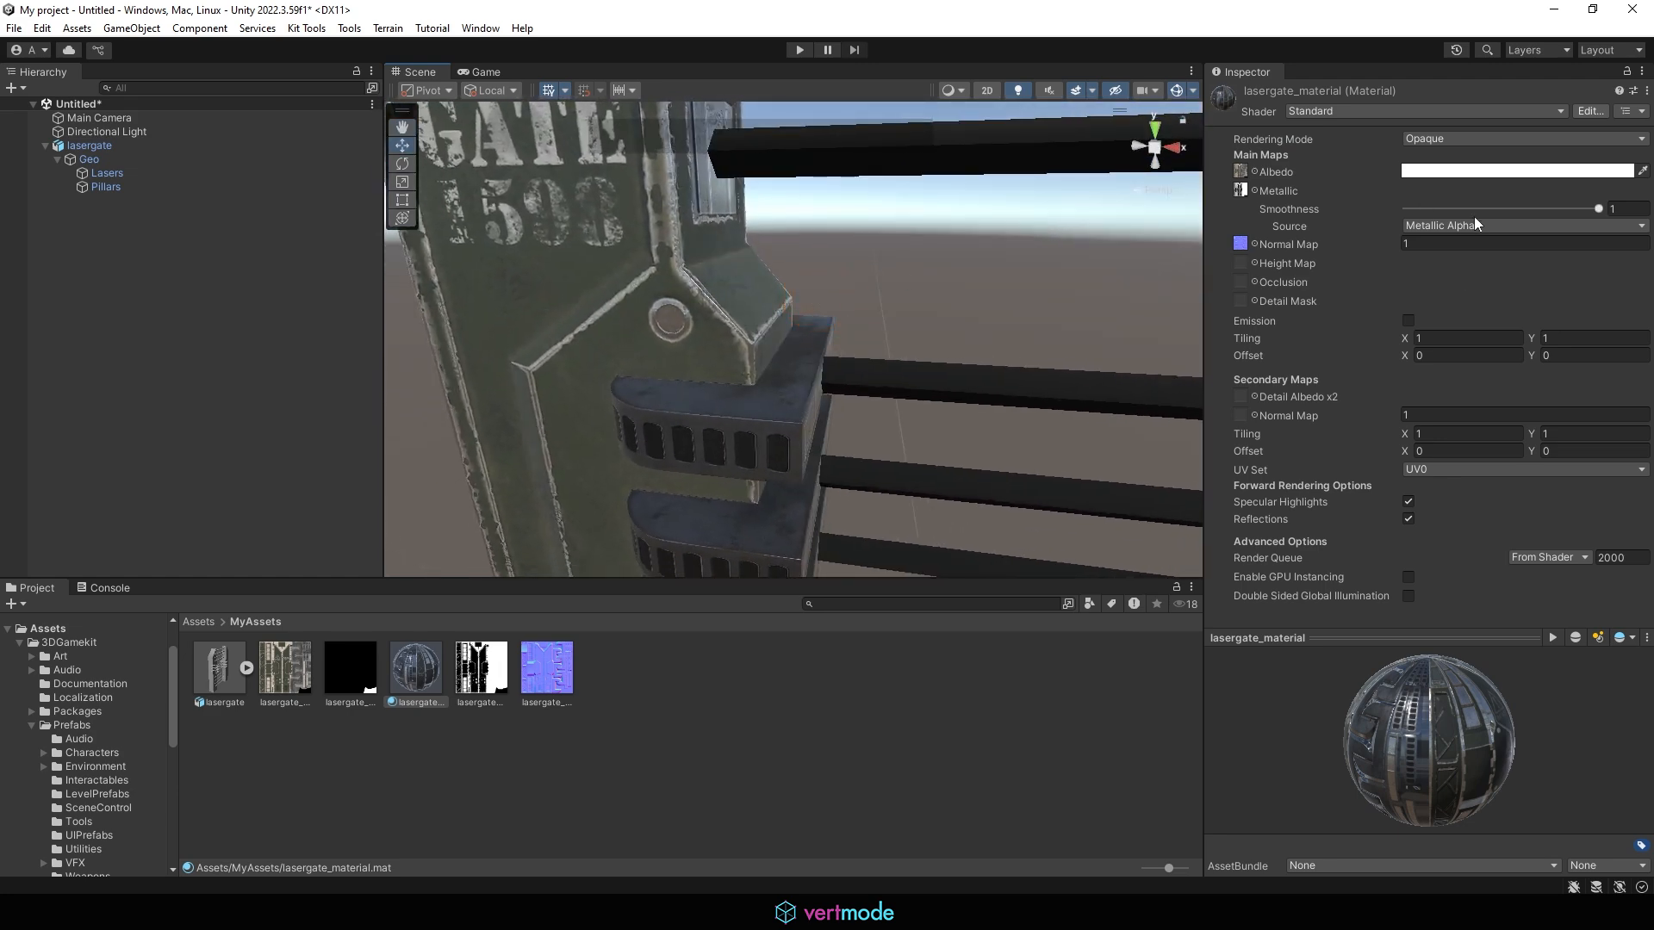
pyautogui.moveTo(1598, 209)
pyautogui.mouseDown()
pyautogui.moveTo(1430, 207)
pyautogui.moveTo(1600, 208)
pyautogui.mouseUp()
pyautogui.keyDown('alt'); pyautogui.moveTo(675, 358); pyautogui.dragTo(753, 282); pyautogui.keyUp('alt')
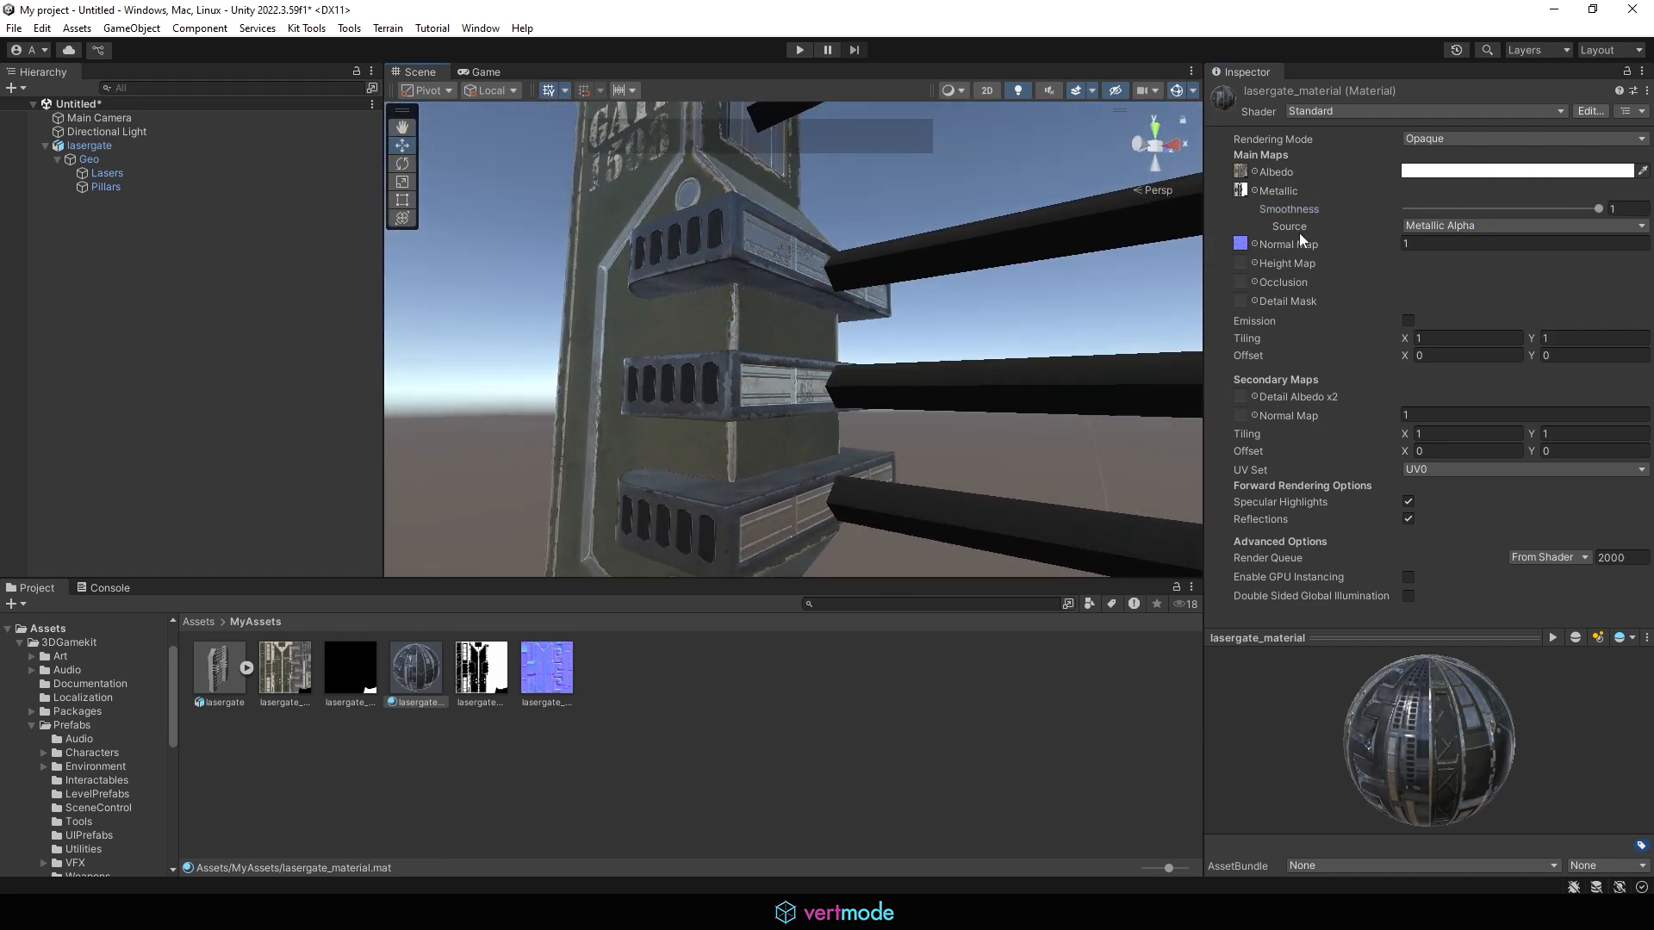
# Set the Smoothness of lasergate_material to 0.664 and check the reflections on the gate from several distances and angles.
pyautogui.moveTo(1598, 209); pyautogui.dragTo(1534, 208)
pyautogui.keyDown('alt'); pyautogui.moveTo(862, 371); pyautogui.dragTo(1492, 437, button='right'); pyautogui.keyUp('alt')
pyautogui.keyDown('alt'); pyautogui.moveTo(956, 413); pyautogui.dragTo(1187, 420, button='right'); pyautogui.keyUp('alt')
pyautogui.keyDown('alt'); pyautogui.moveTo(797, 336); pyautogui.dragTo(732, 311, button='middle'); pyautogui.keyUp('alt')
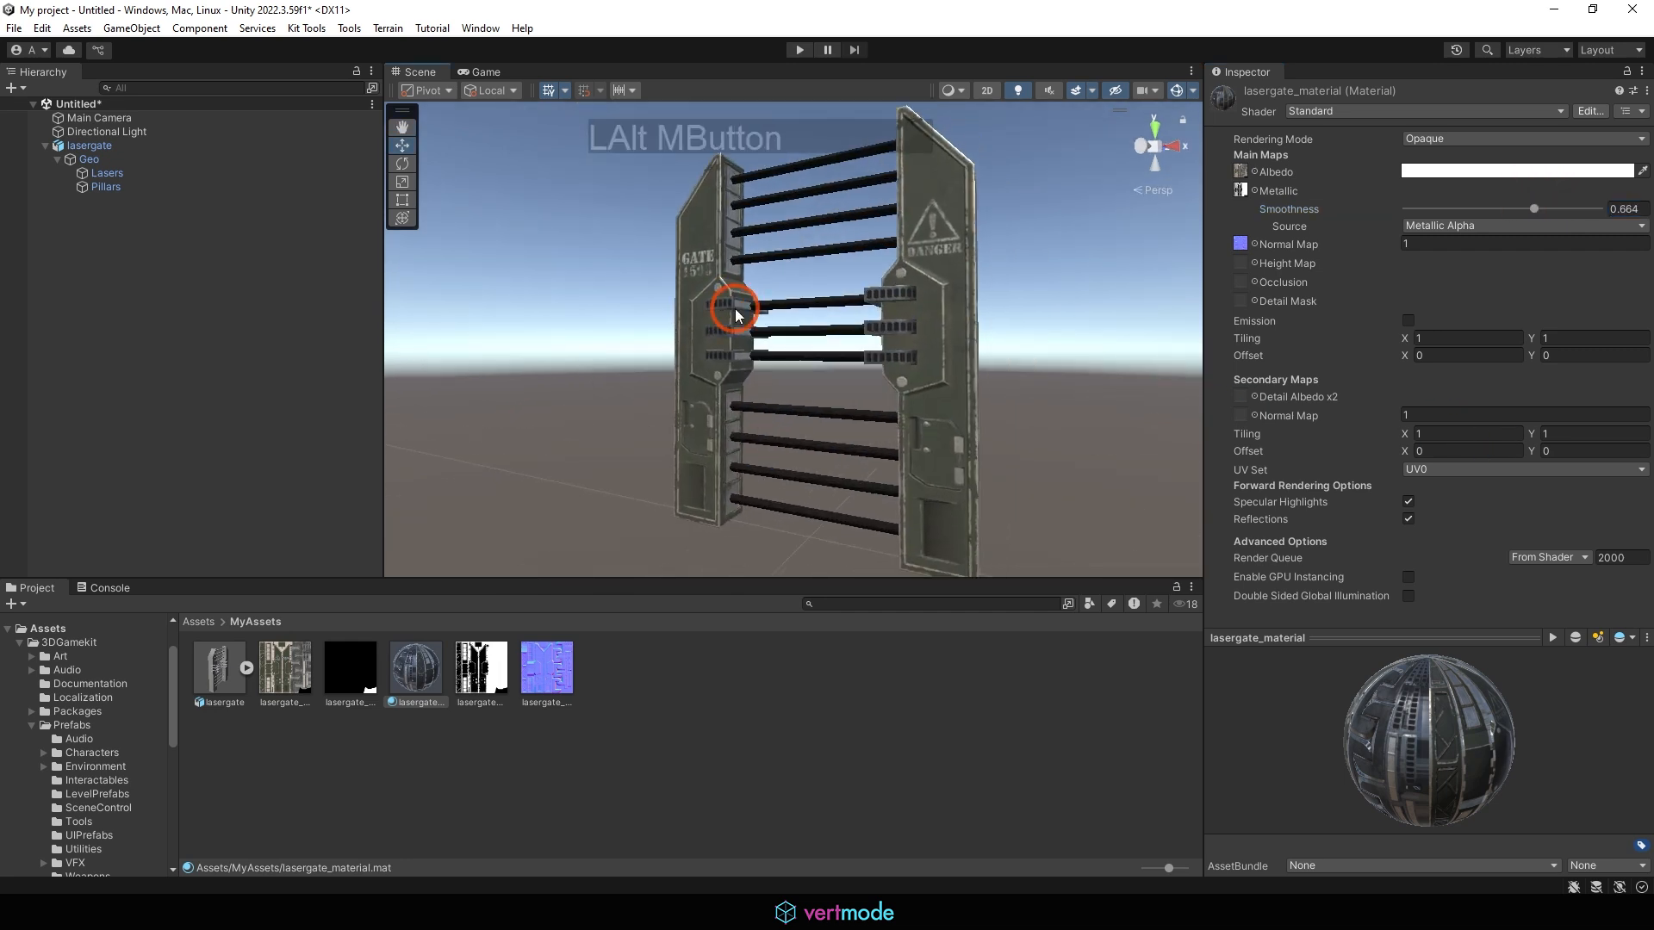
pyautogui.keyDown('alt'); pyautogui.moveTo(736, 323); pyautogui.dragTo(831, 401); pyautogui.keyUp('alt')
pyautogui.keyDown('alt'); pyautogui.moveTo(862, 405); pyautogui.dragTo(1056, 413, button='right'); pyautogui.keyUp('alt')
pyautogui.keyDown('alt'); pyautogui.moveTo(904, 388); pyautogui.dragTo(832, 386); pyautogui.keyUp('alt')
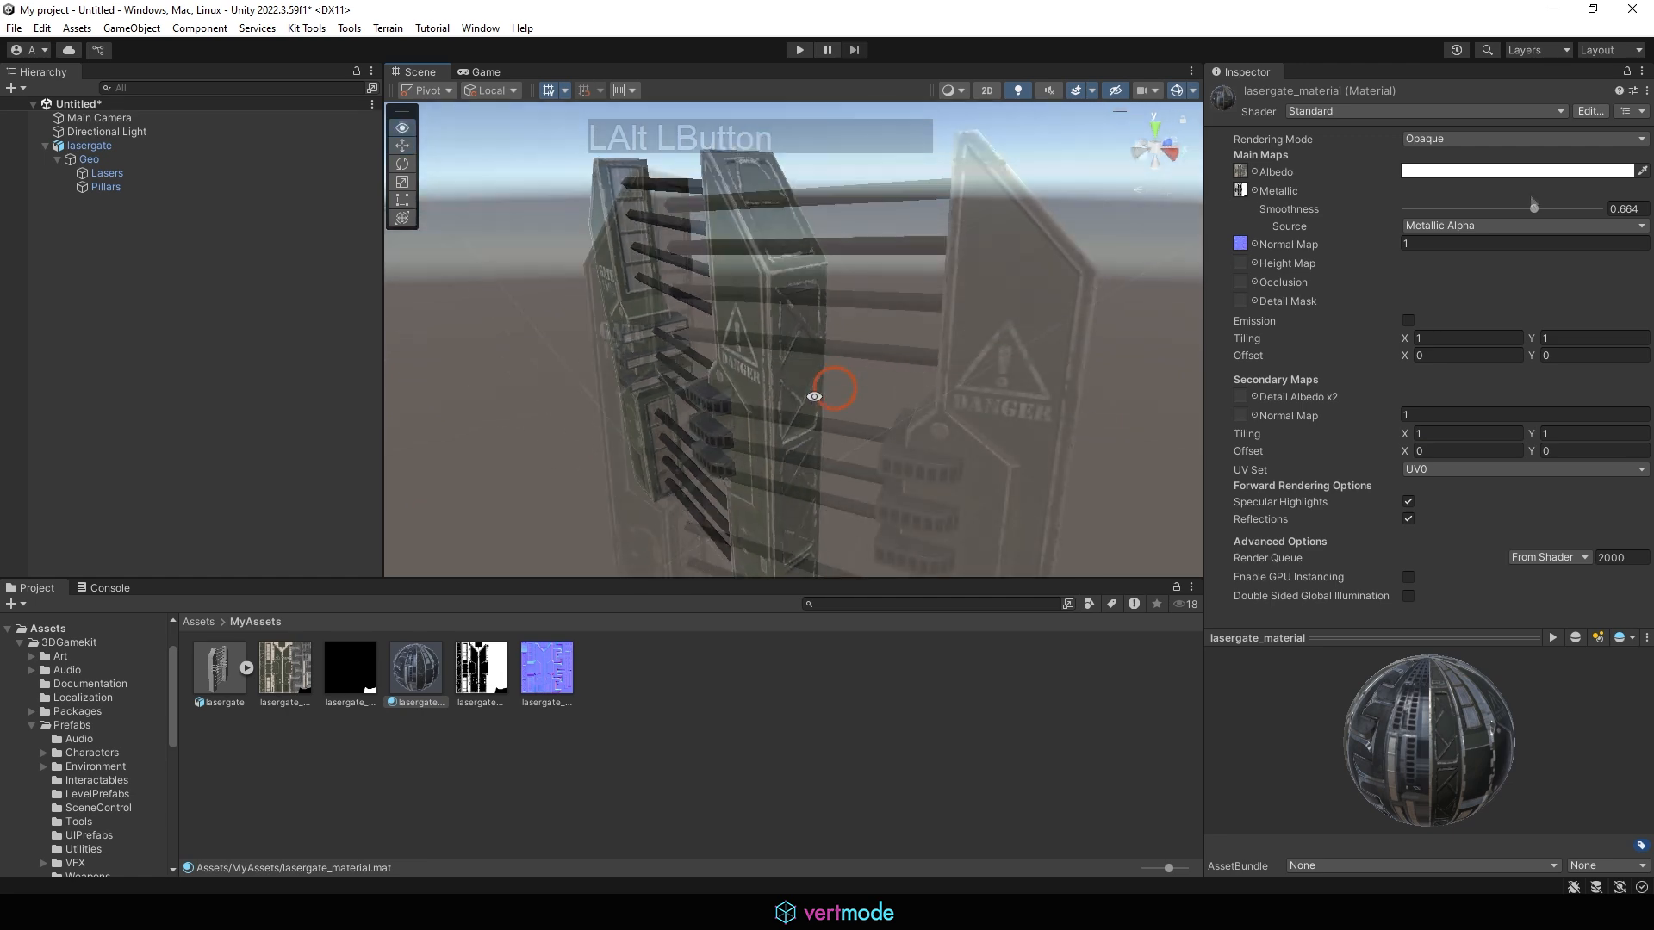
pyautogui.keyDown('alt'); pyautogui.moveTo(1085, 390); pyautogui.dragTo(1643, 429, button='right'); pyautogui.keyUp('alt')
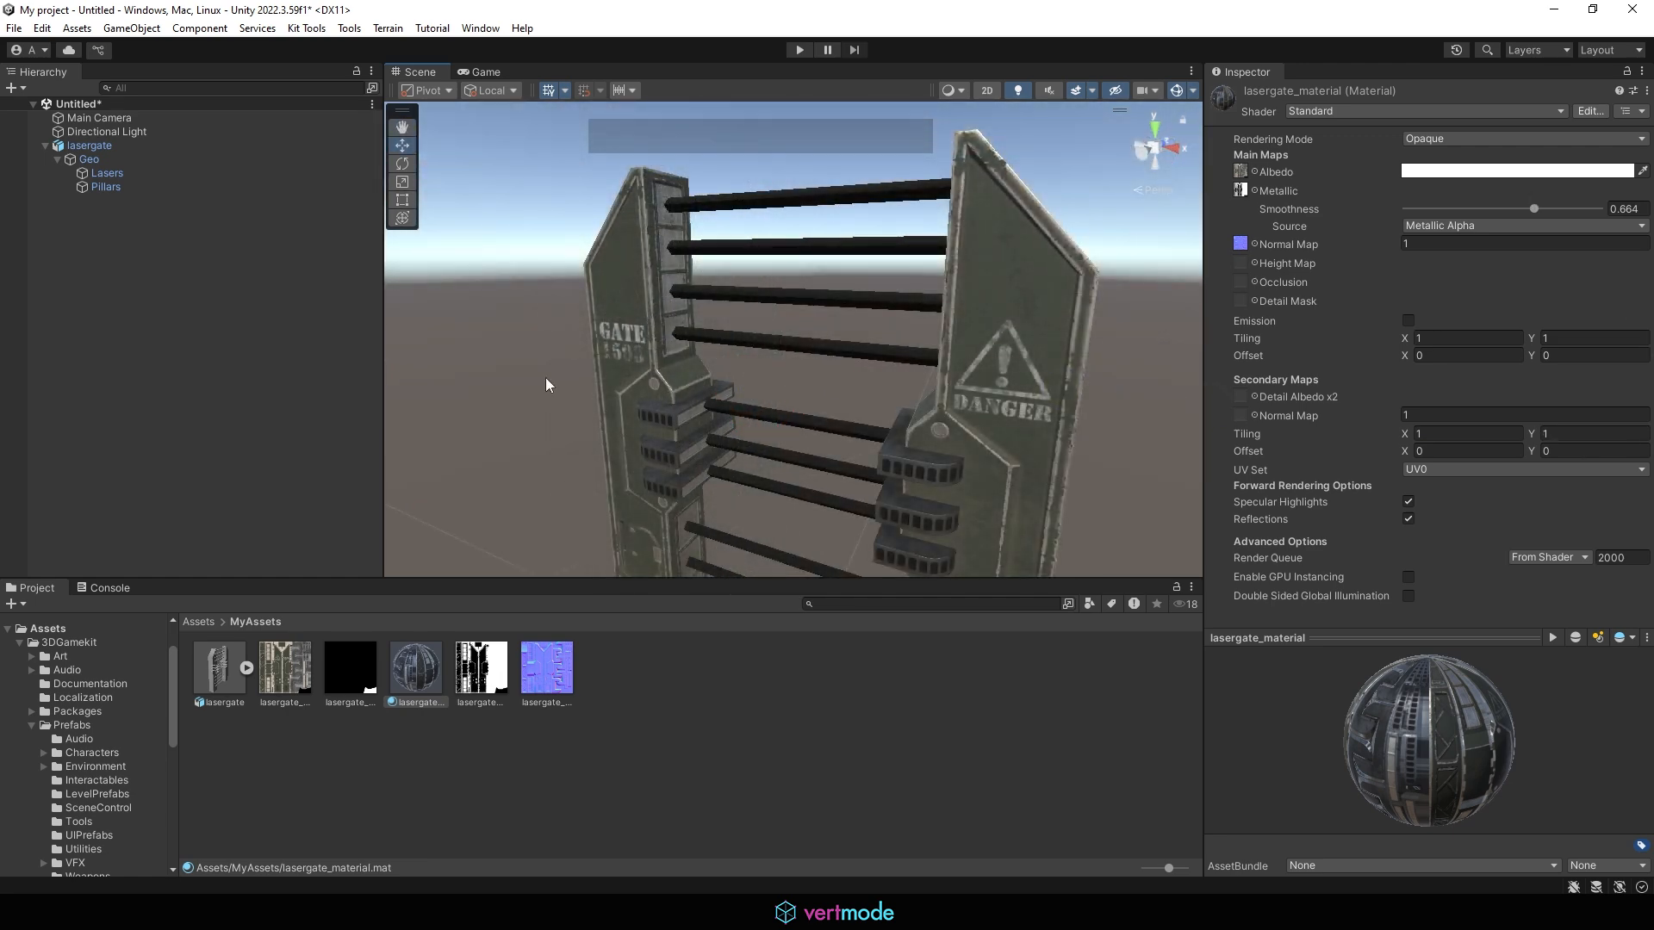
pyautogui.keyDown('alt'); pyautogui.moveTo(905, 314); pyautogui.dragTo(1034, 348); pyautogui.keyUp('alt')
pyautogui.keyDown('alt'); pyautogui.moveTo(819, 314); pyautogui.dragTo(830, 273, button='middle'); pyautogui.keyUp('alt')
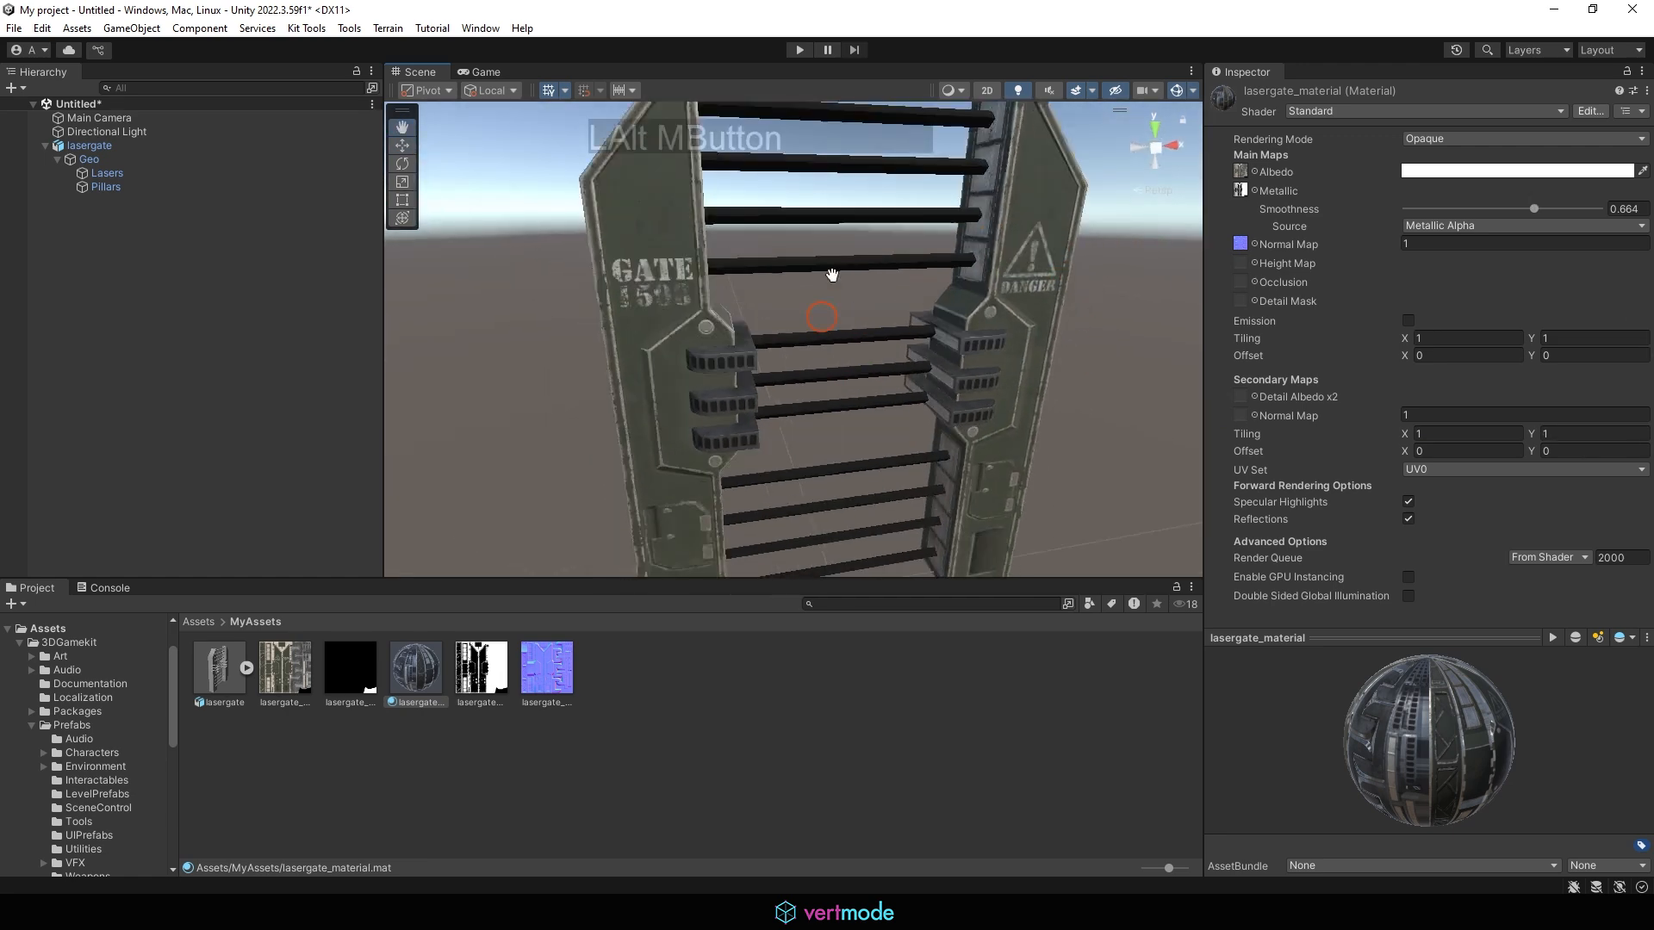
pyautogui.keyDown('alt'); pyautogui.moveTo(844, 284); pyautogui.dragTo(1474, 307, button='right'); pyautogui.keyUp('alt')
pyautogui.keyDown('alt'); pyautogui.moveTo(840, 340); pyautogui.dragTo(835, 339); pyautogui.keyUp('alt')
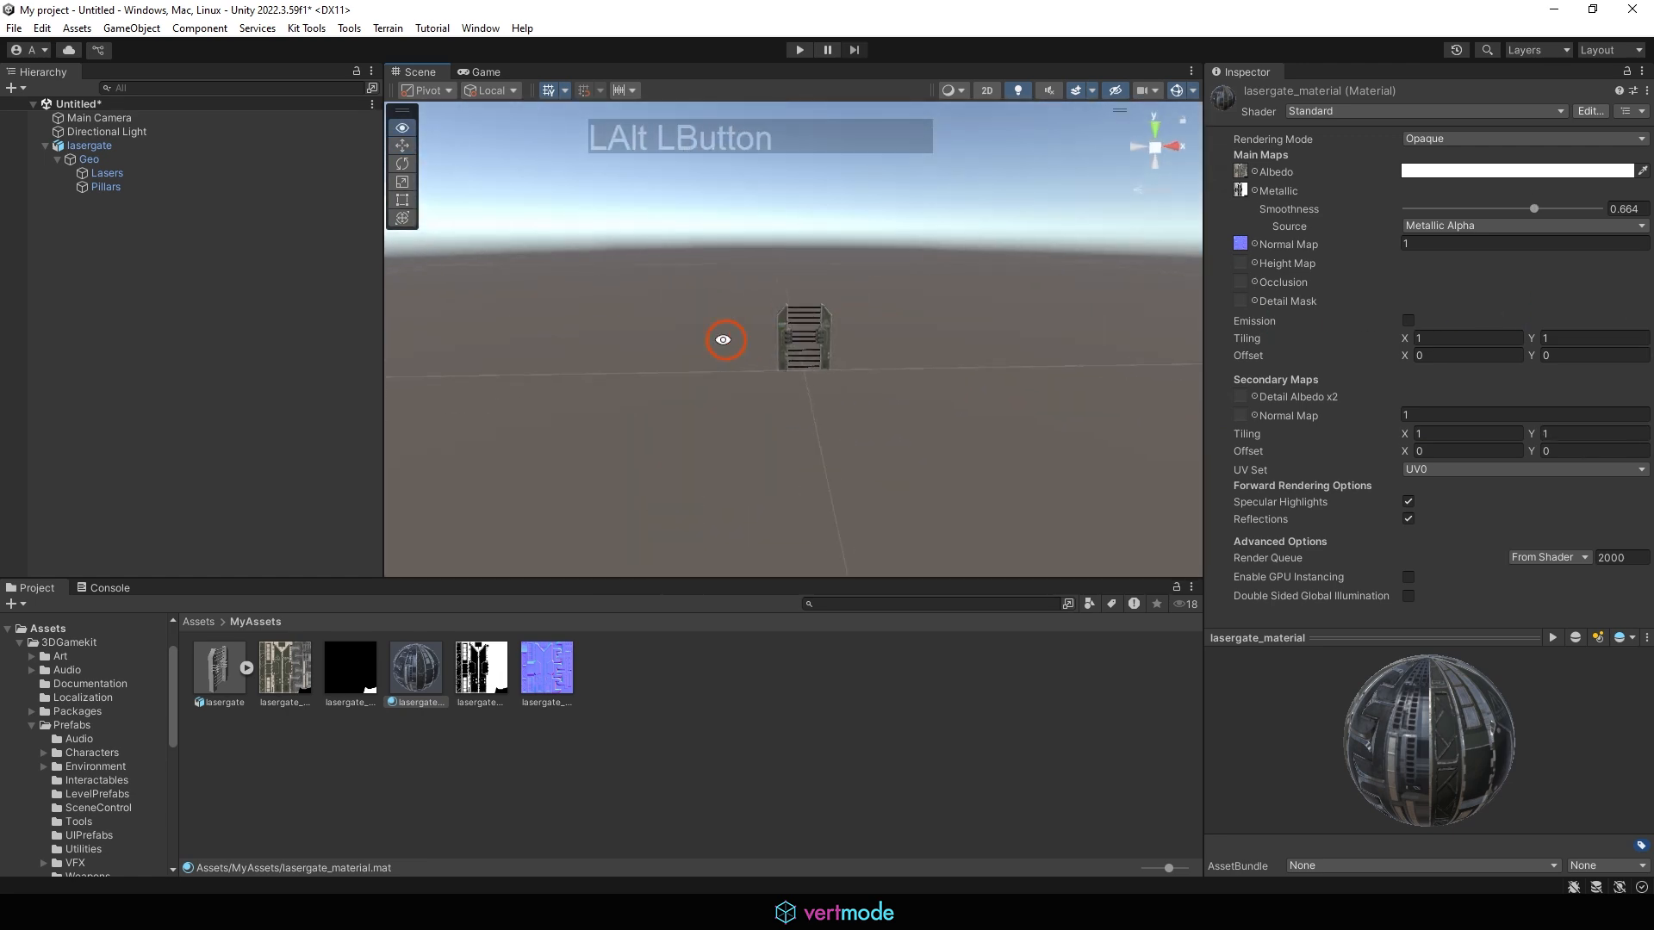
pyautogui.keyDown('alt'); pyautogui.moveTo(732, 345); pyautogui.dragTo(1432, 384, button='right'); pyautogui.keyUp('alt')
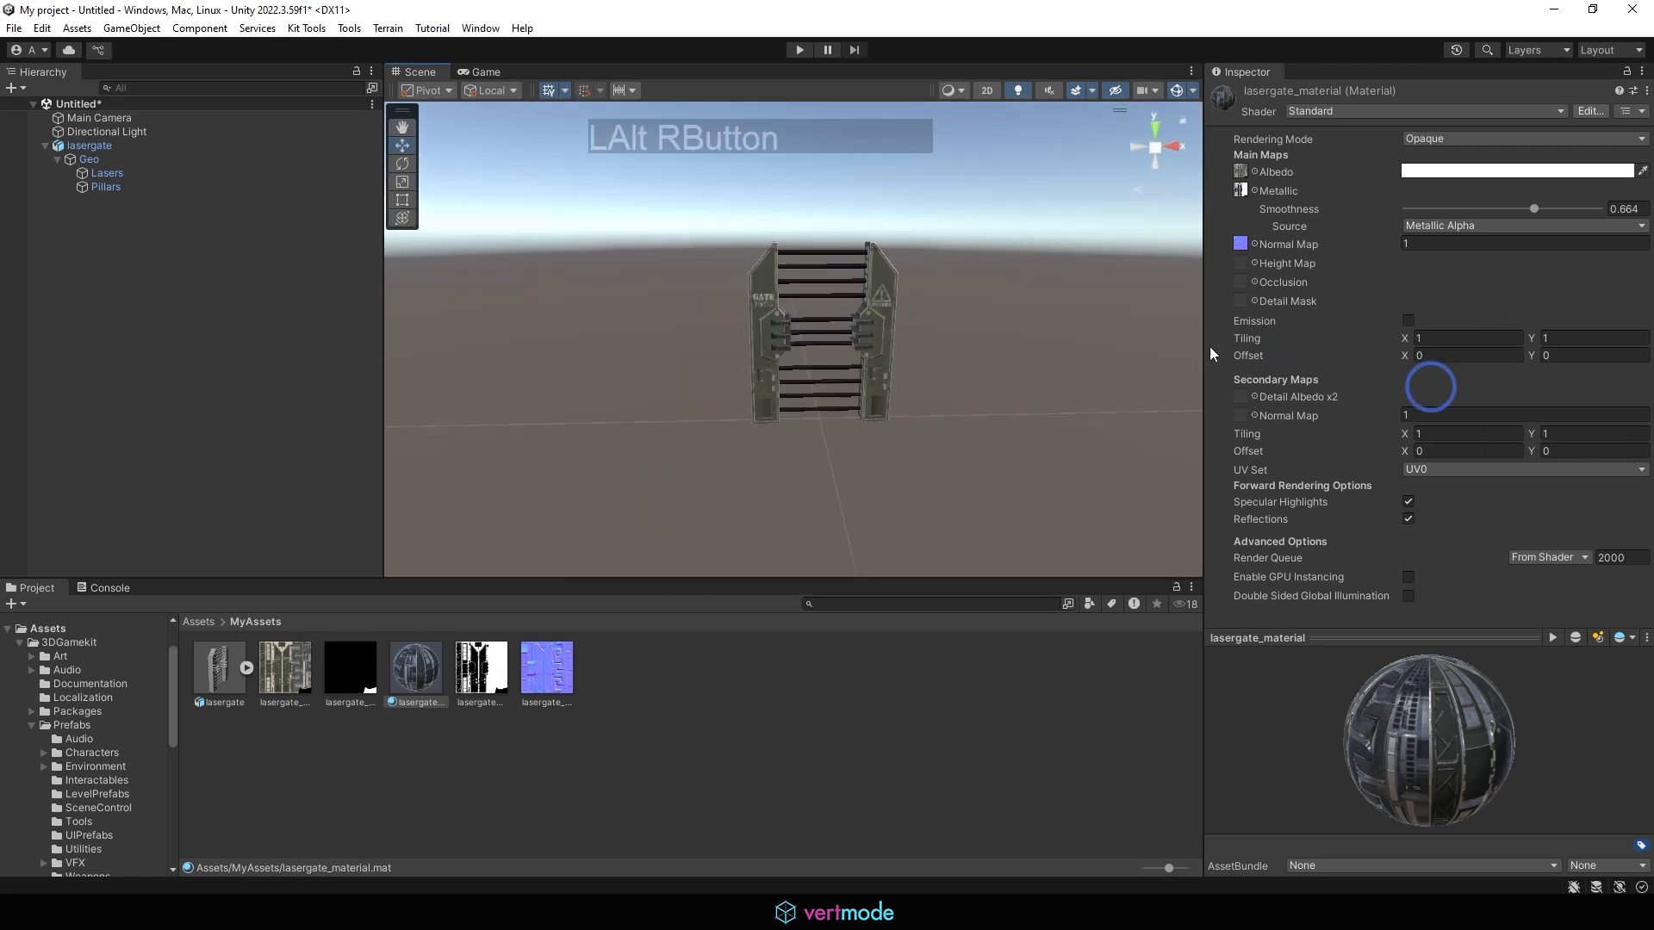
pyautogui.keyDown('alt'); pyautogui.moveTo(862, 379); pyautogui.dragTo(1237, 385, button='right'); pyautogui.keyUp('alt')
# Set the material's Smoothness to 1 and inspect the metal parts around the pillar's laser emitters up close.
pyautogui.keyDown('alt'); pyautogui.moveTo(898, 372); pyautogui.dragTo(1627, 211); pyautogui.keyUp('alt')
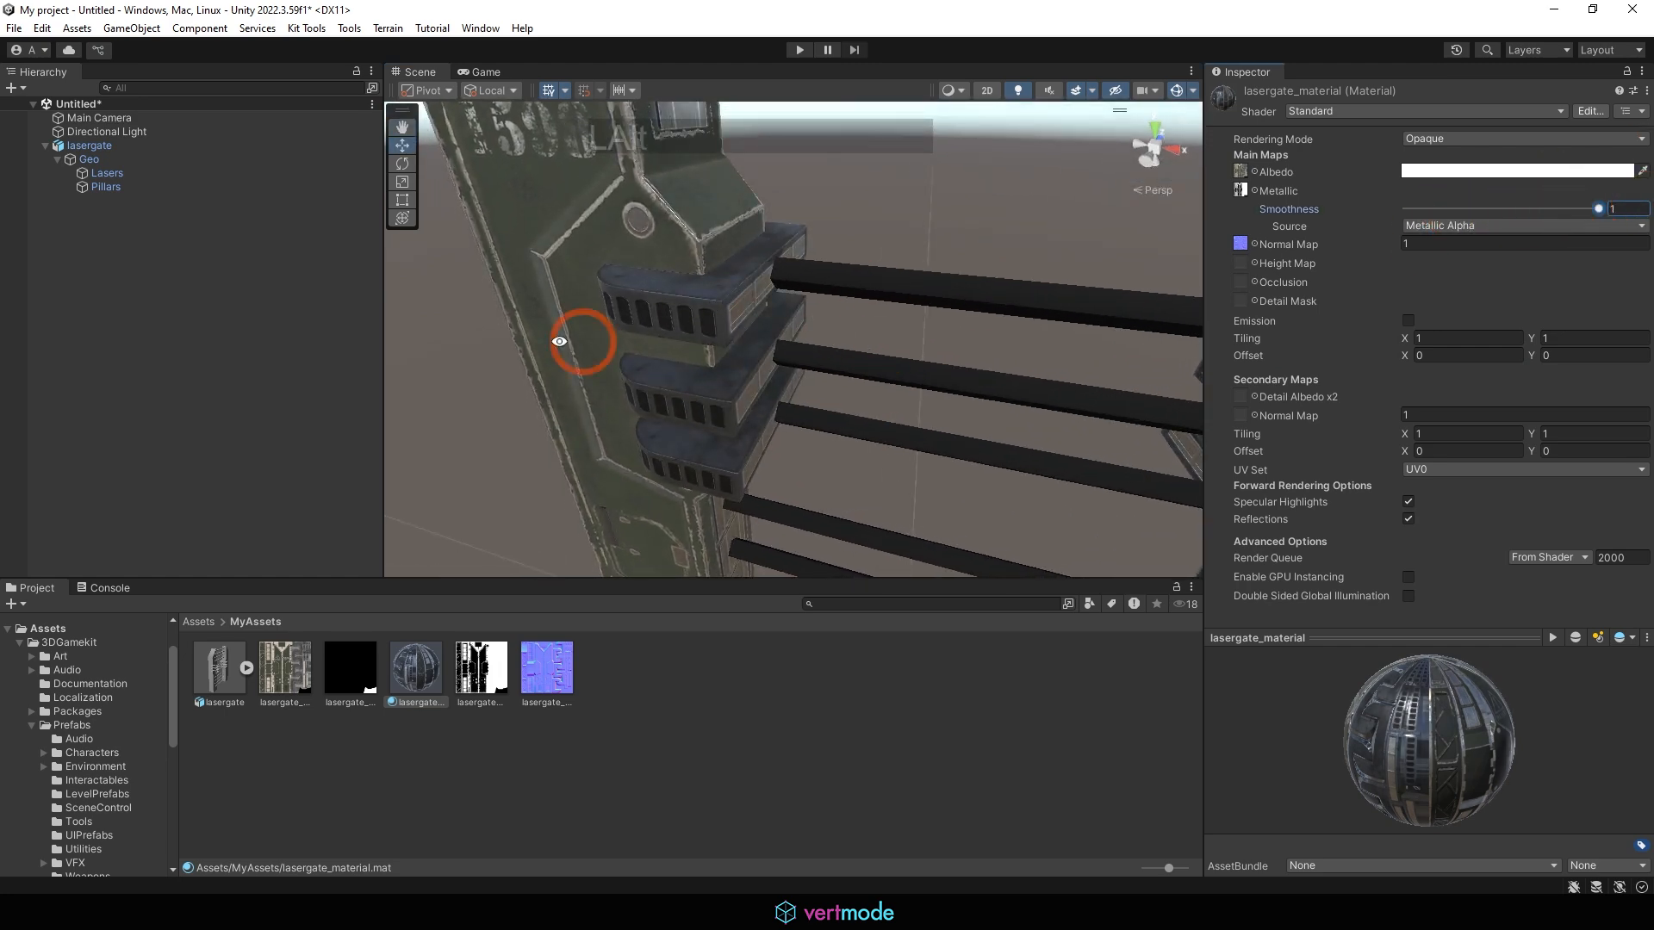
pyautogui.keyDown('alt'); pyautogui.moveTo(573, 340); pyautogui.dragTo(934, 334); pyautogui.keyUp('alt')
pyautogui.keyDown('alt'); pyautogui.moveTo(801, 254); pyautogui.dragTo(830, 414, button='middle'); pyautogui.keyUp('alt')
pyautogui.keyDown('alt'); pyautogui.moveTo(830, 413); pyautogui.dragTo(772, 333); pyautogui.keyUp('alt')
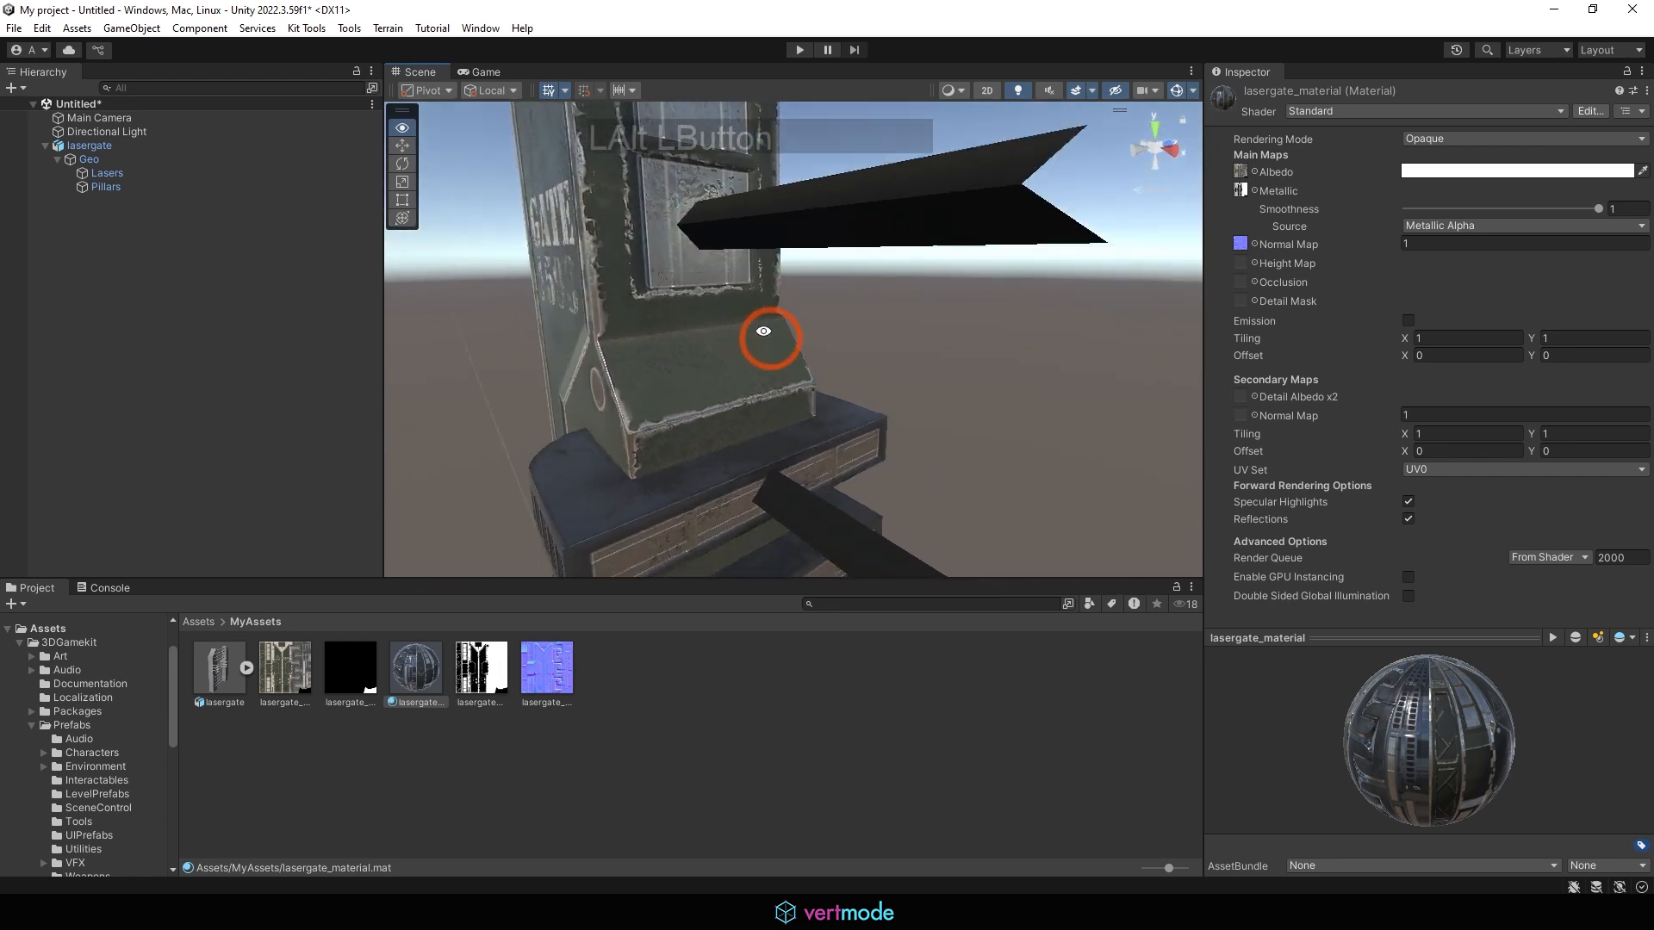
pyautogui.keyDown('alt'); pyautogui.moveTo(772, 332); pyautogui.dragTo(905, 450, button='middle'); pyautogui.keyUp('alt')
pyautogui.keyDown('alt'); pyautogui.moveTo(897, 417); pyautogui.dragTo(958, 353); pyautogui.keyUp('alt')
# Set the Smoothness of lasergate_material to 0.772 and check the whole gate.
pyautogui.moveTo(1598, 209); pyautogui.dragTo(1567, 209)
pyautogui.keyDown('alt'); pyautogui.moveTo(710, 464); pyautogui.dragTo(731, 354, button='middle'); pyautogui.keyUp('alt')
pyautogui.moveTo(1567, 209); pyautogui.dragTo(1555, 211)
pyautogui.keyDown('alt'); pyautogui.moveTo(930, 396); pyautogui.dragTo(830, 380); pyautogui.keyUp('alt')
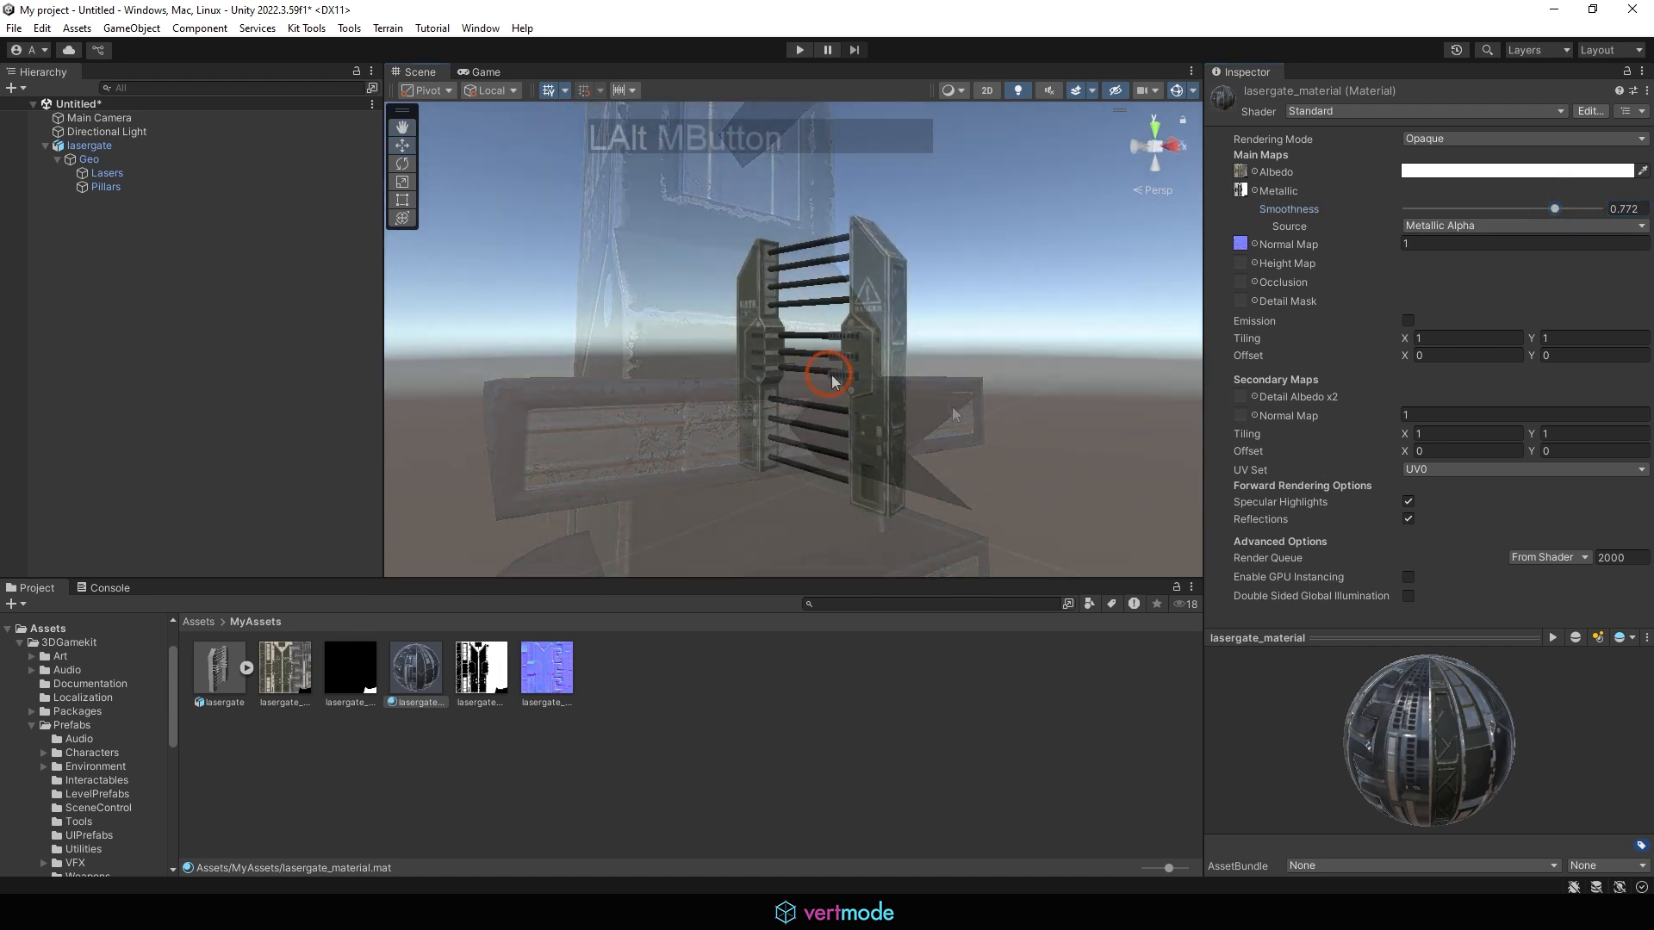
pyautogui.keyDown('alt'); pyautogui.moveTo(801, 383); pyautogui.dragTo(850, 395, button='right'); pyautogui.keyUp('alt')
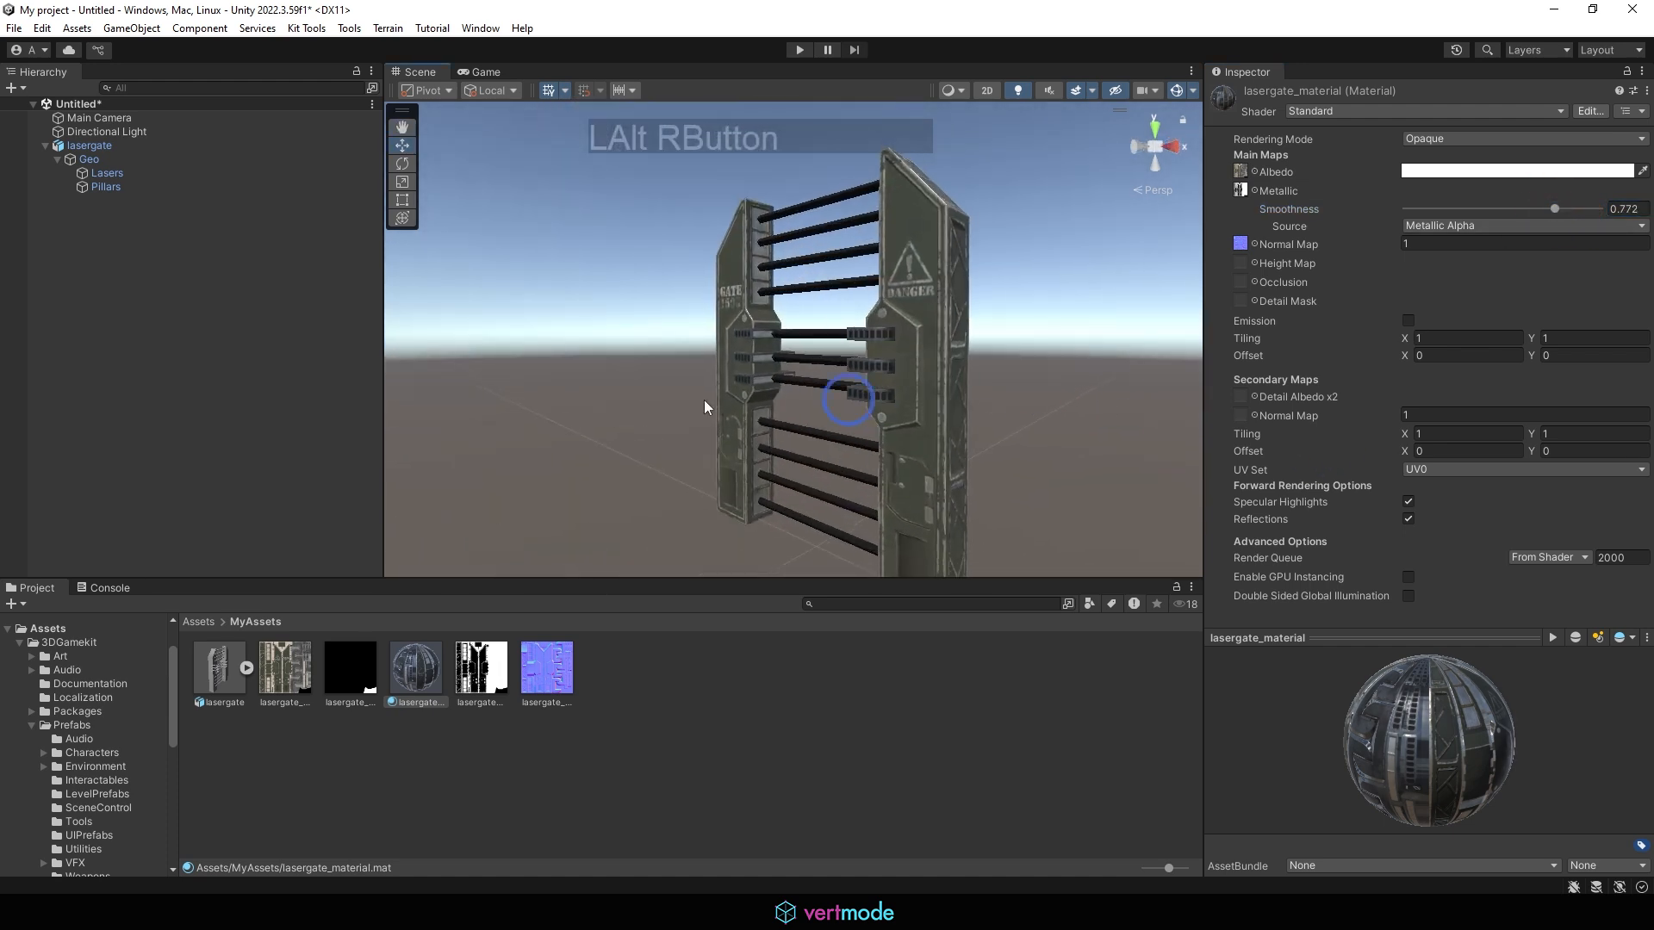
pyautogui.keyDown('alt'); pyautogui.moveTo(709, 406); pyautogui.dragTo(805, 406); pyautogui.keyUp('alt')
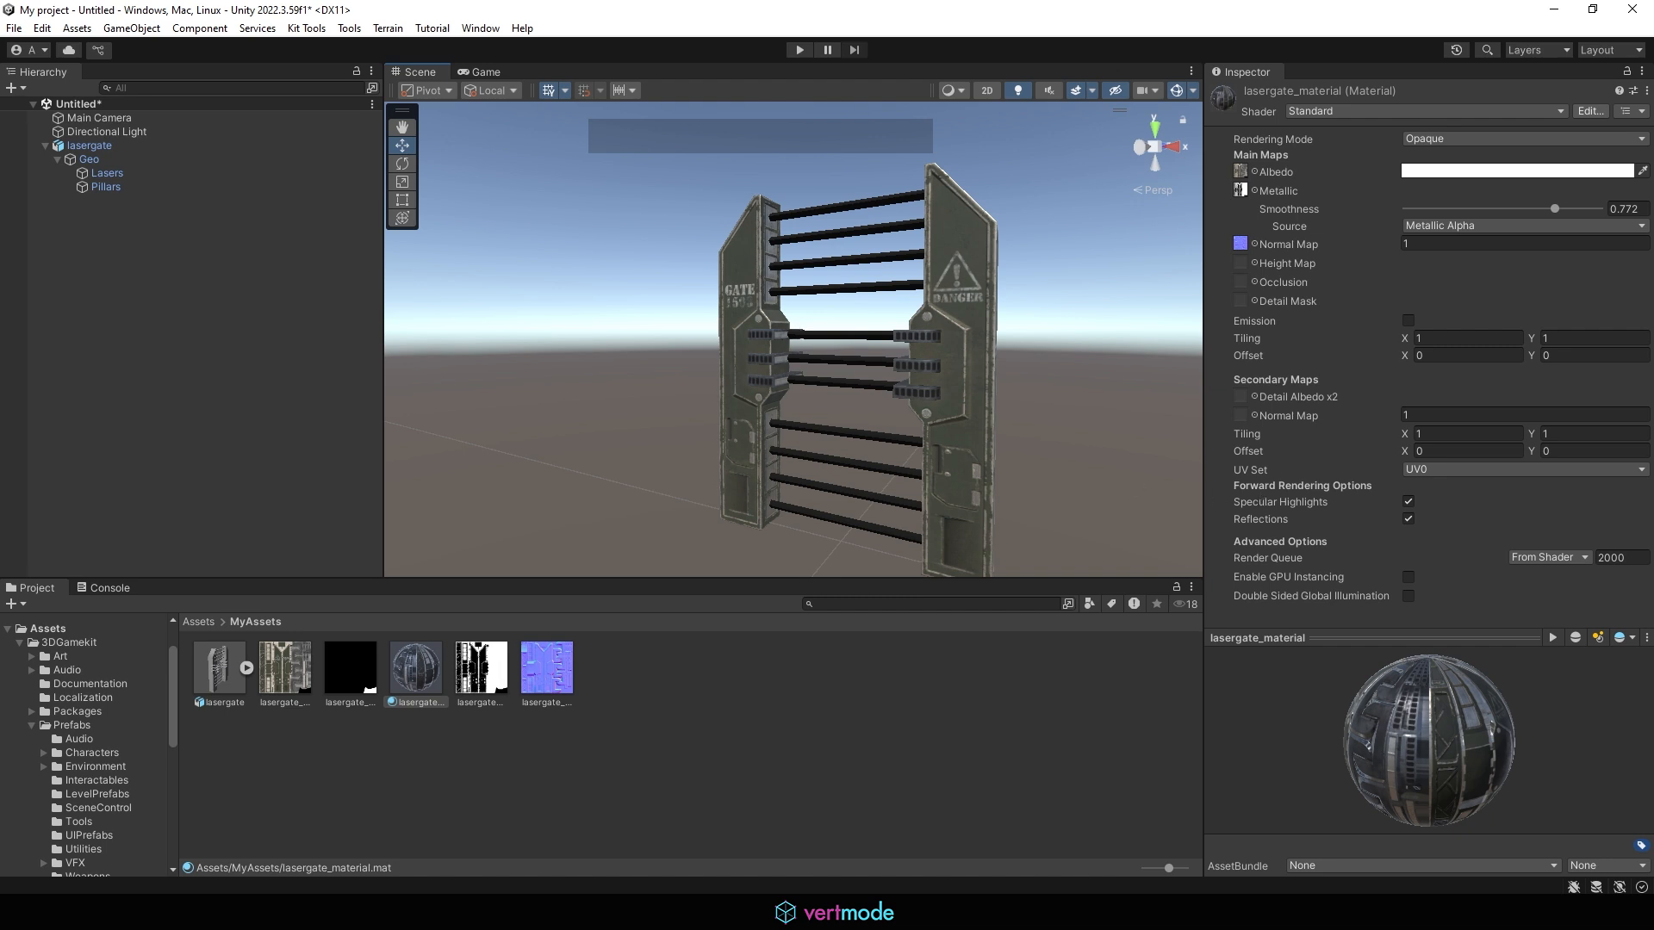
# Enable Emission on lasergate_material and assign the mostly black lasergate texture from MyAssets to the emission Color map.
pyautogui.moveTo(1397, 330); pyautogui.dragTo(1431, 315)
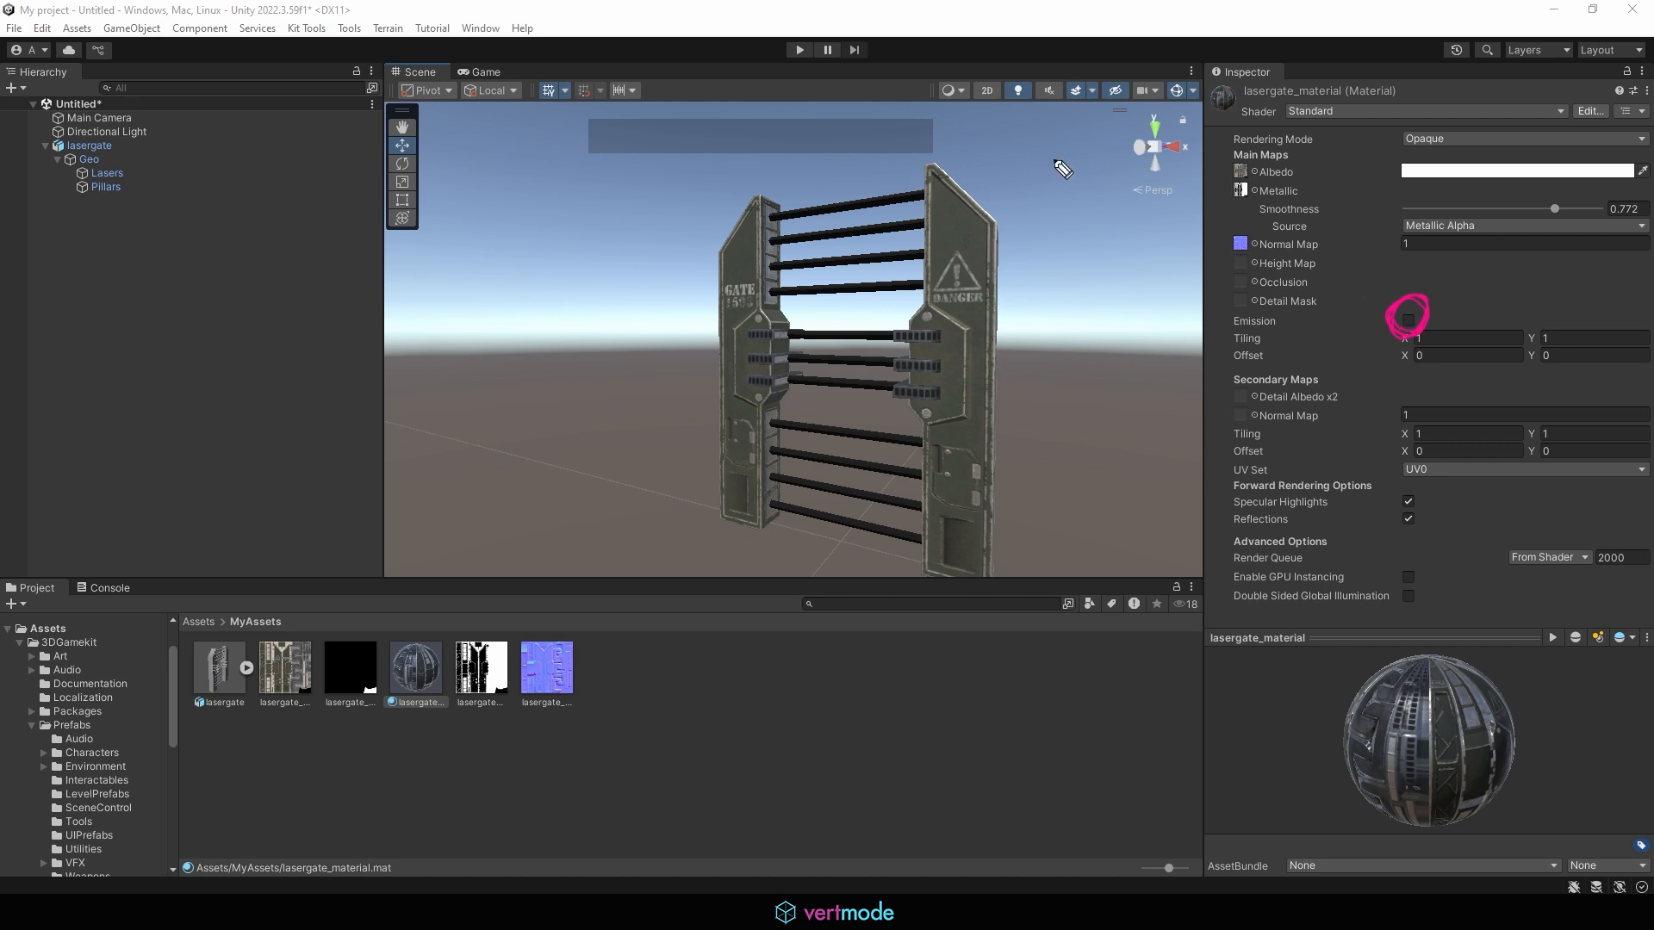
pyautogui.click(1430, 913)
pyautogui.click(1407, 321)
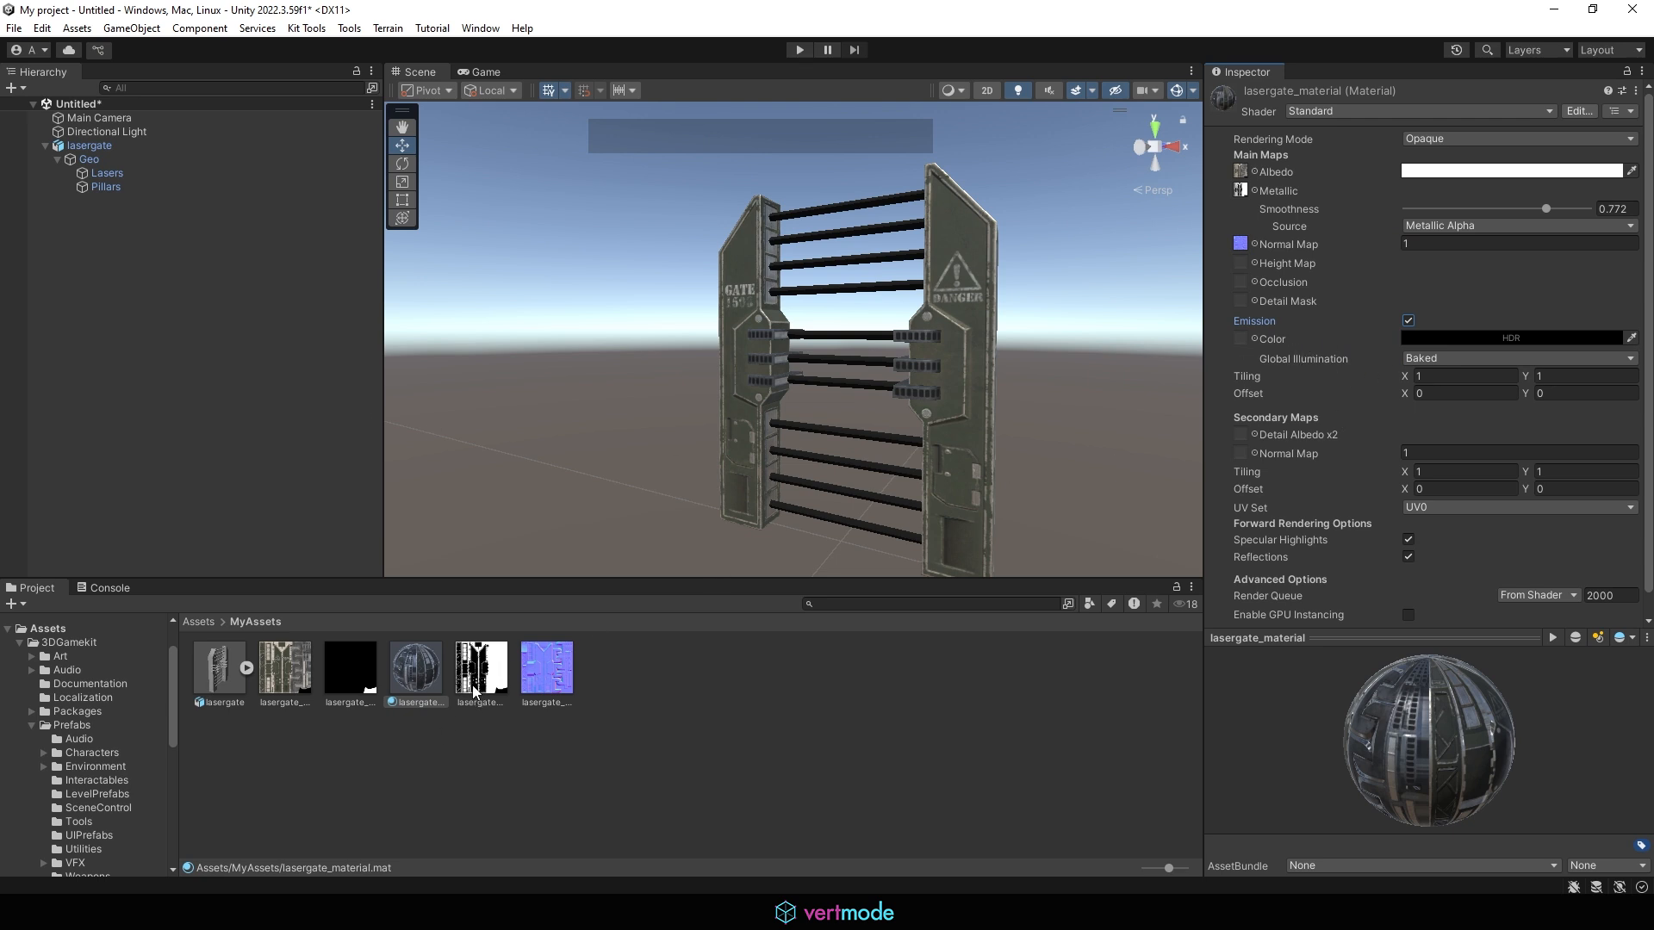
pyautogui.moveTo(376, 683); pyautogui.dragTo(1245, 340)
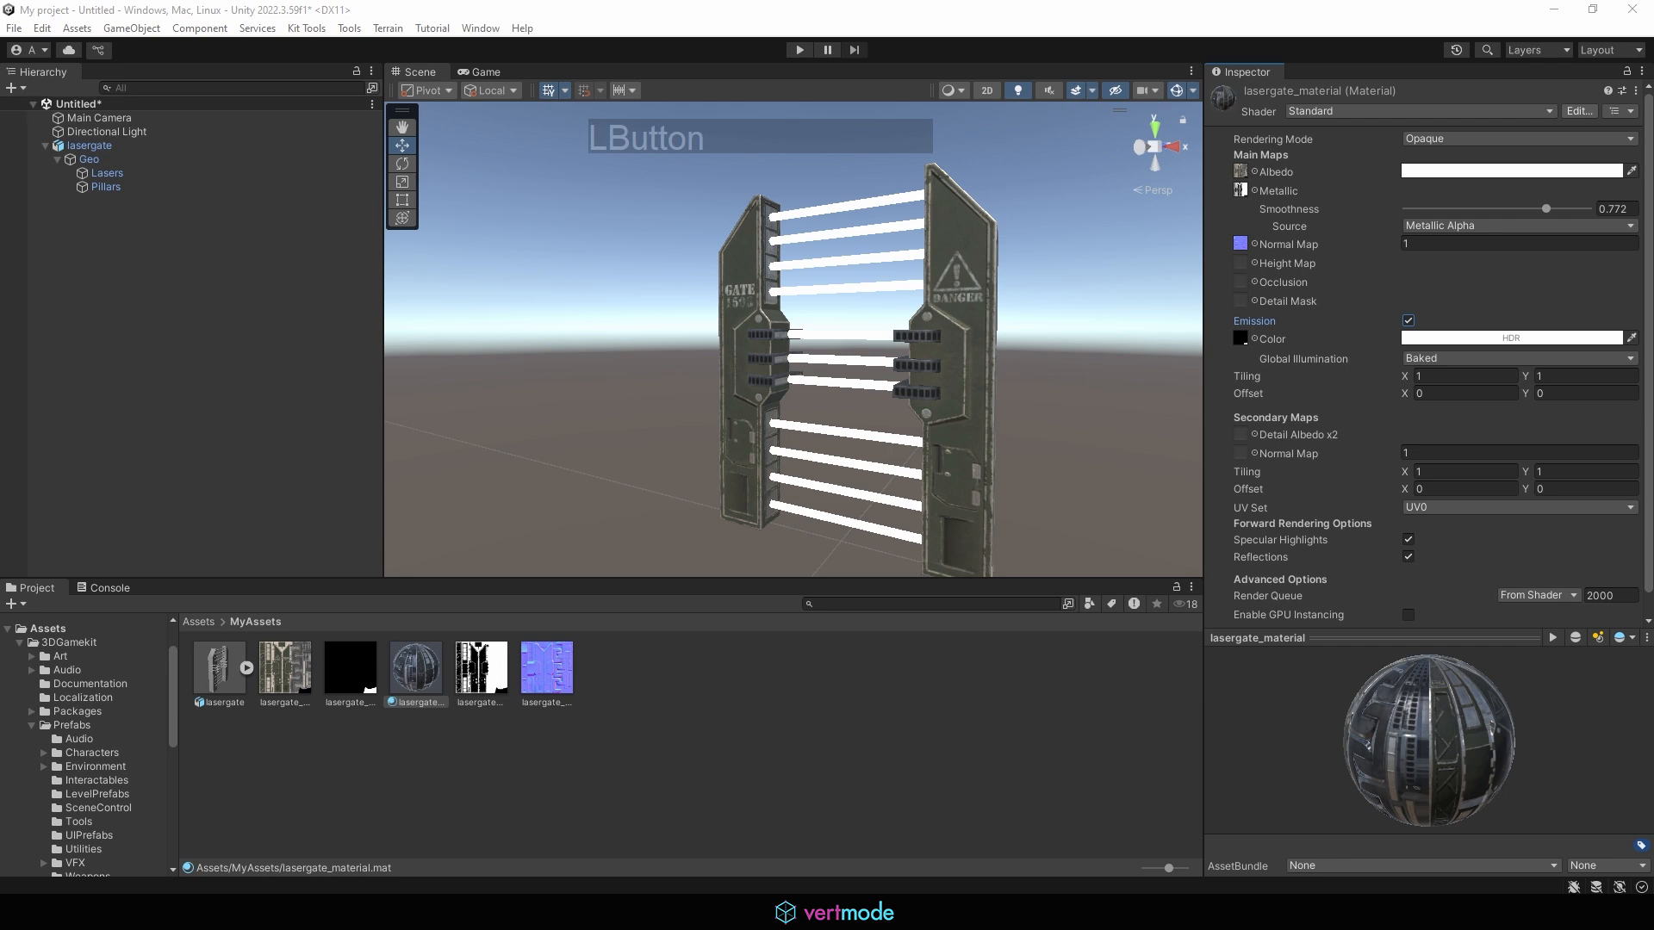
# Set the emission color of lasergate_material to bright red, about RGB 255, 0, 2.
pyautogui.click(1514, 356)
pyautogui.press('Escape')
pyautogui.click(1538, 338)
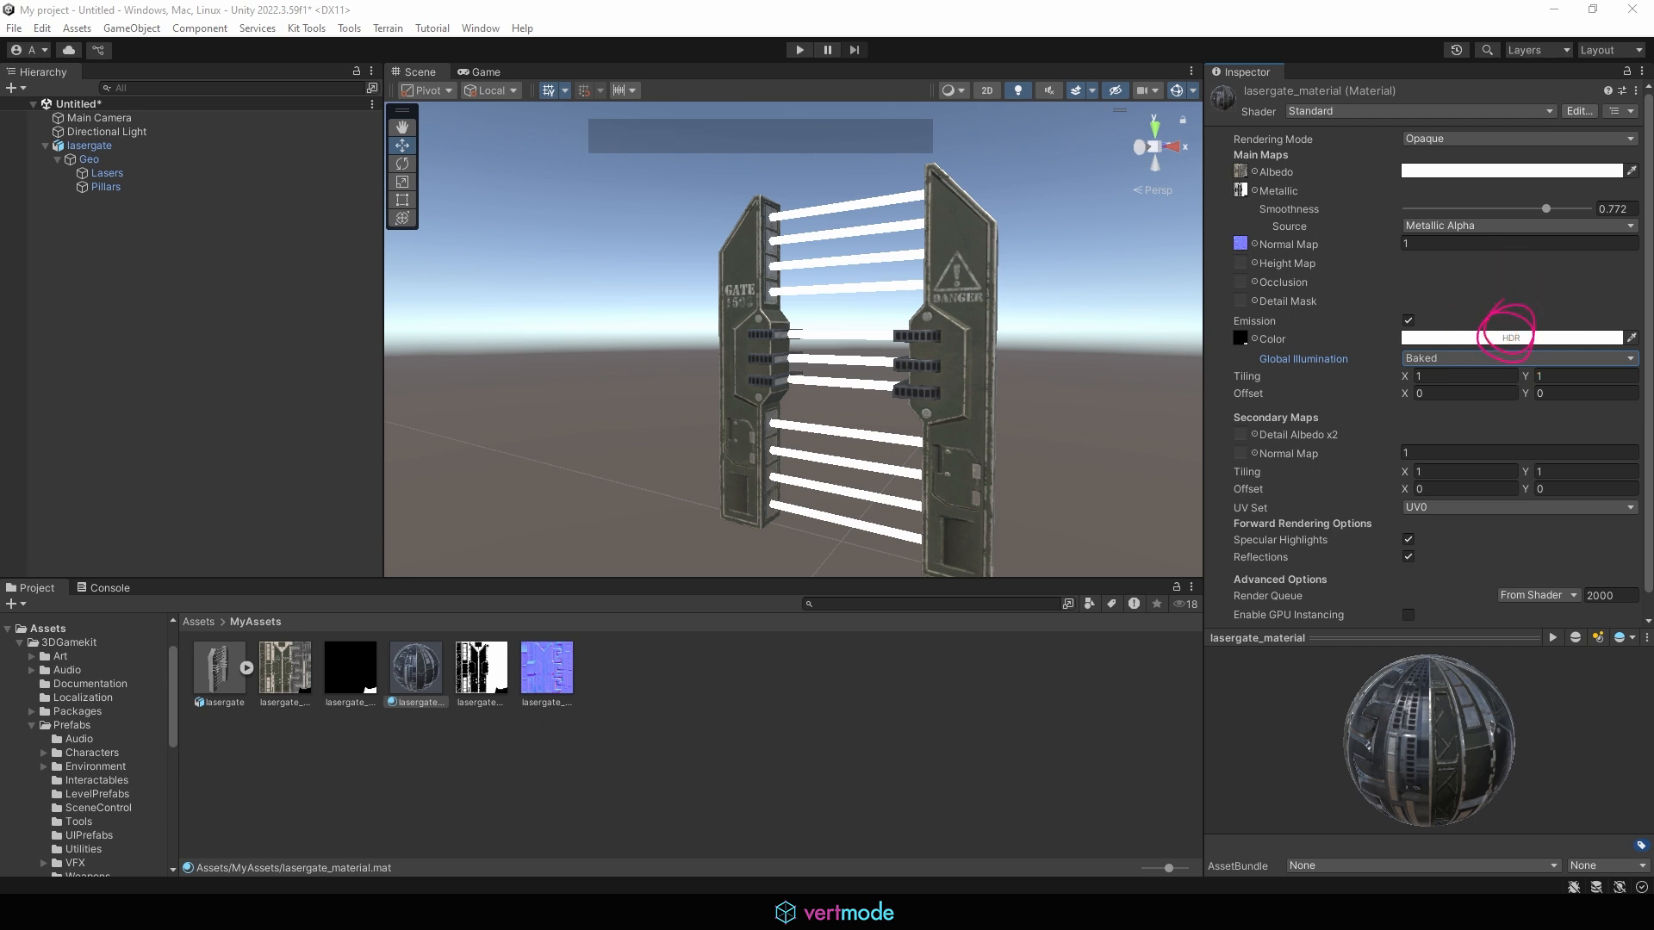
pyautogui.click(1508, 335)
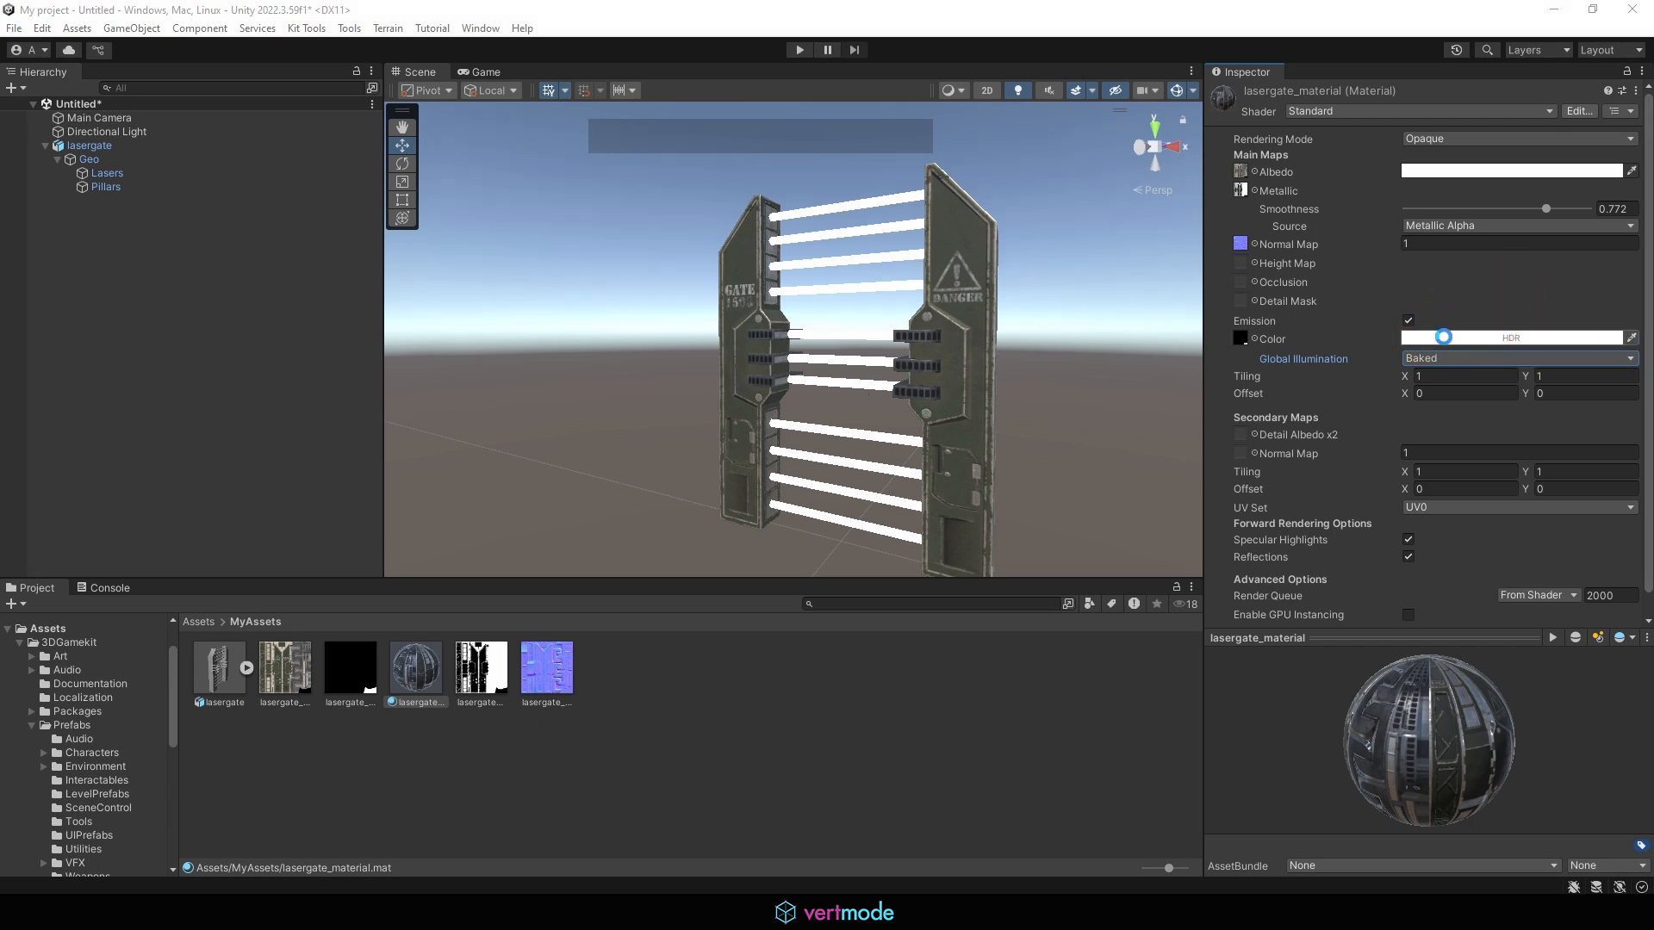
pyautogui.click(1449, 339)
pyautogui.click(1586, 429)
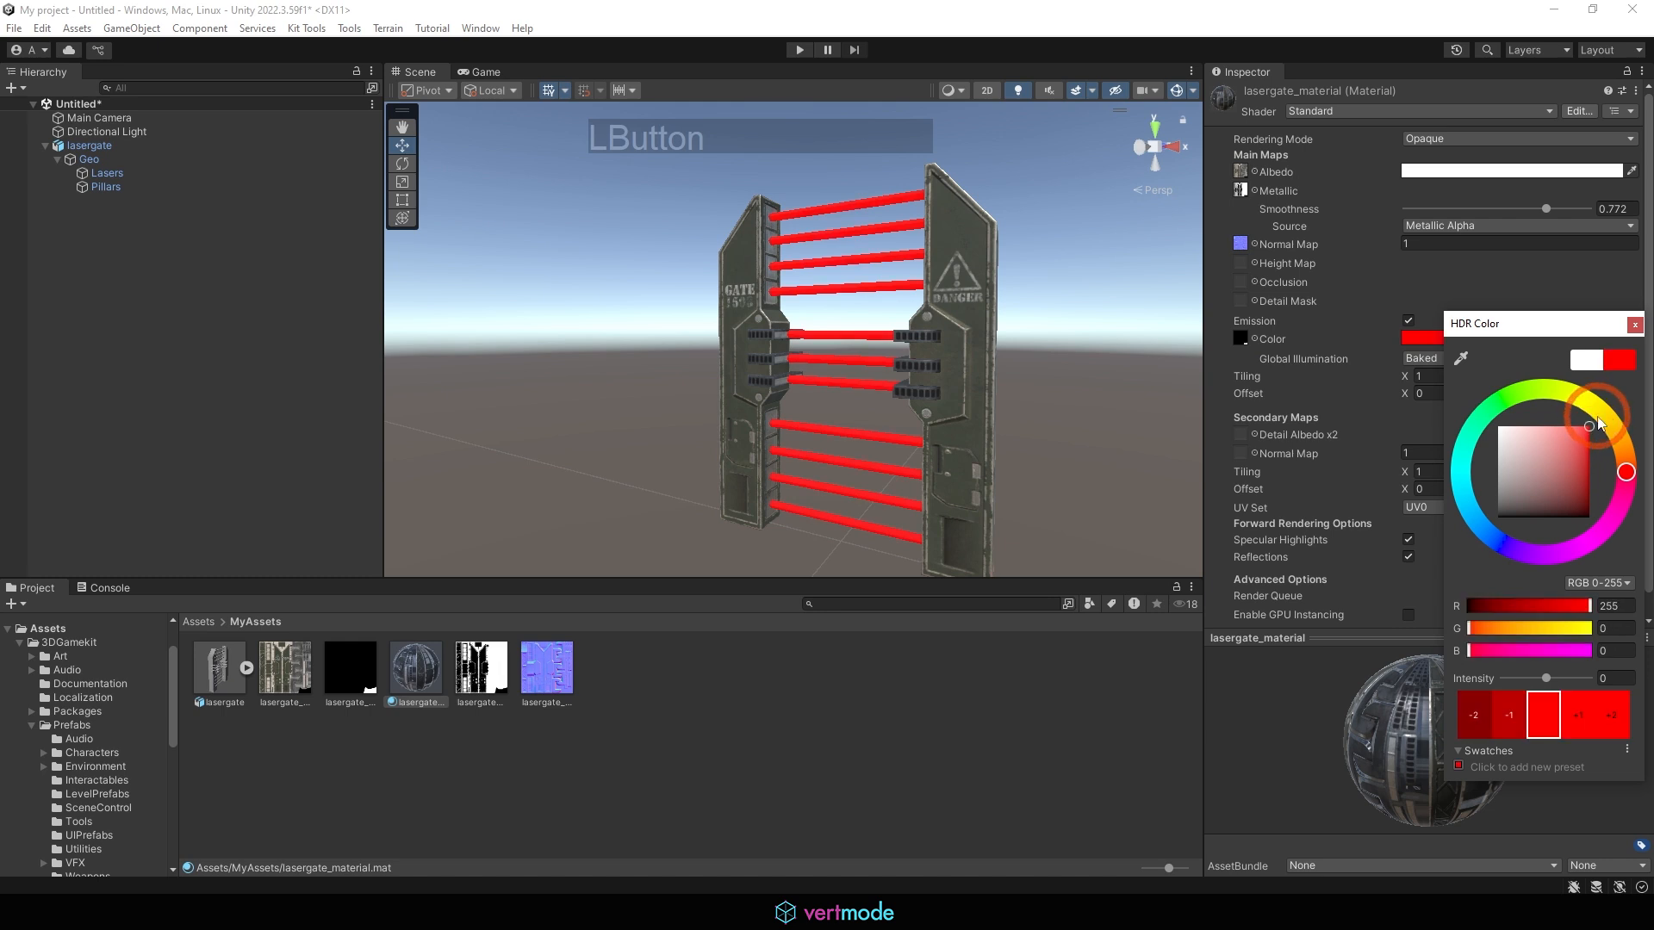
pyautogui.moveTo(1574, 402)
pyautogui.mouseDown()
pyautogui.moveTo(1512, 396)
pyautogui.moveTo(1461, 478)
pyautogui.moveTo(1593, 543)
pyautogui.moveTo(1505, 401)
pyautogui.moveTo(1589, 407)
pyautogui.moveTo(1466, 517)
pyautogui.moveTo(1614, 435)
pyautogui.moveTo(1583, 395)
pyautogui.moveTo(1593, 465)
pyautogui.moveTo(1574, 457)
pyautogui.moveTo(1628, 476)
pyautogui.mouseUp()
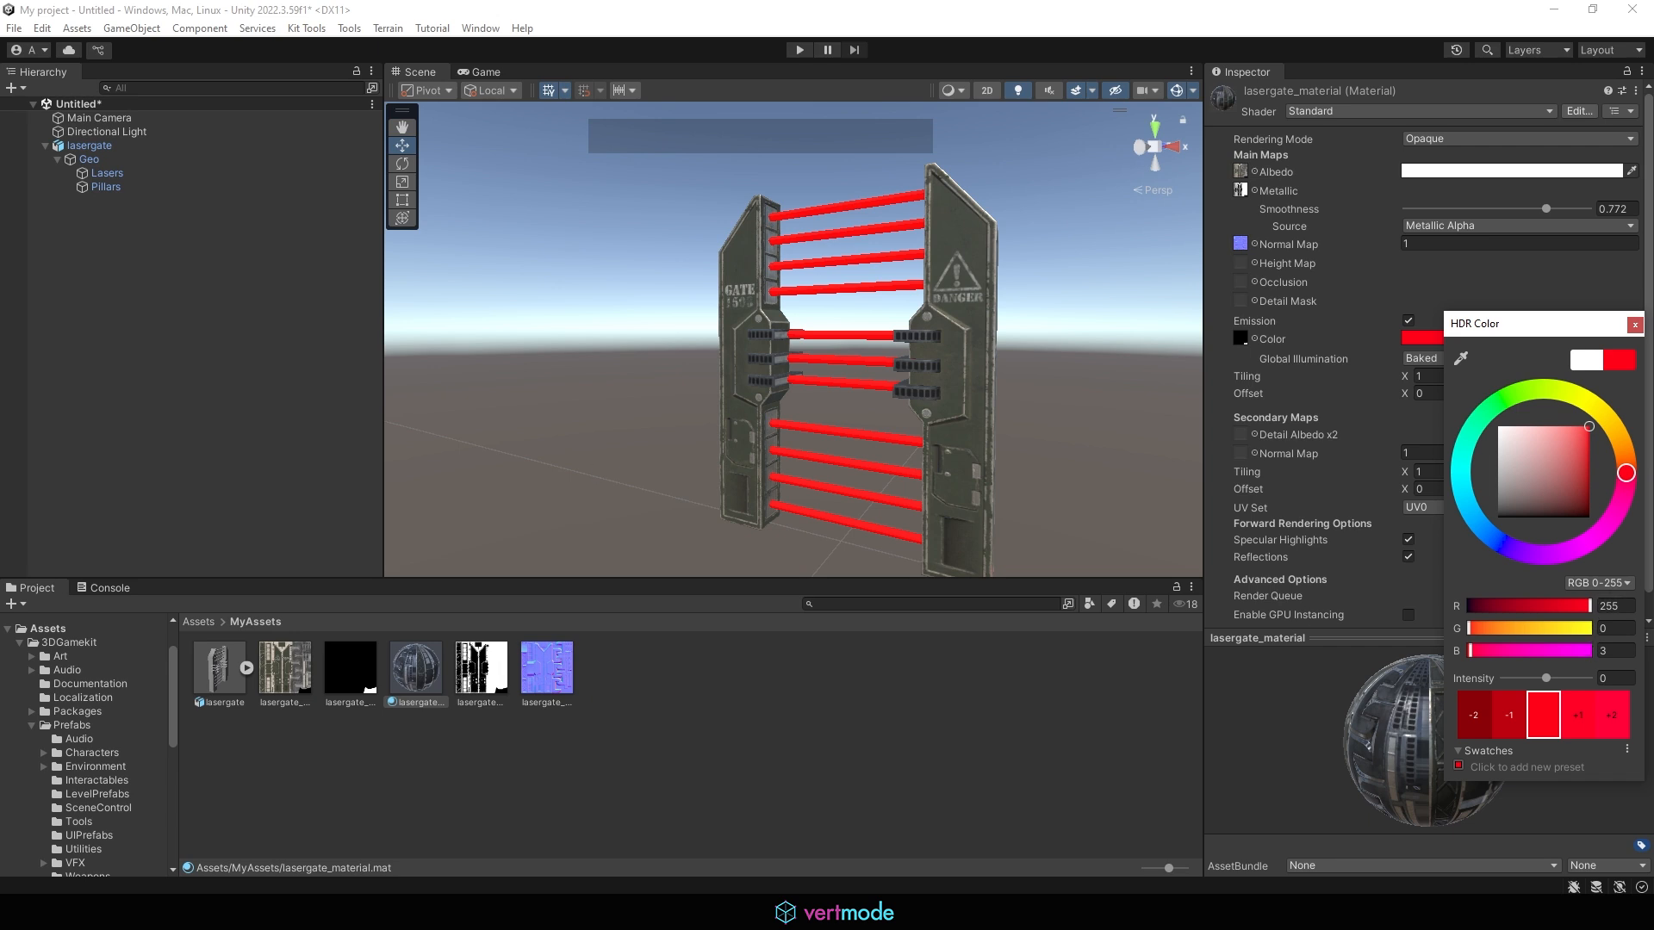
pyautogui.click(1635, 325)
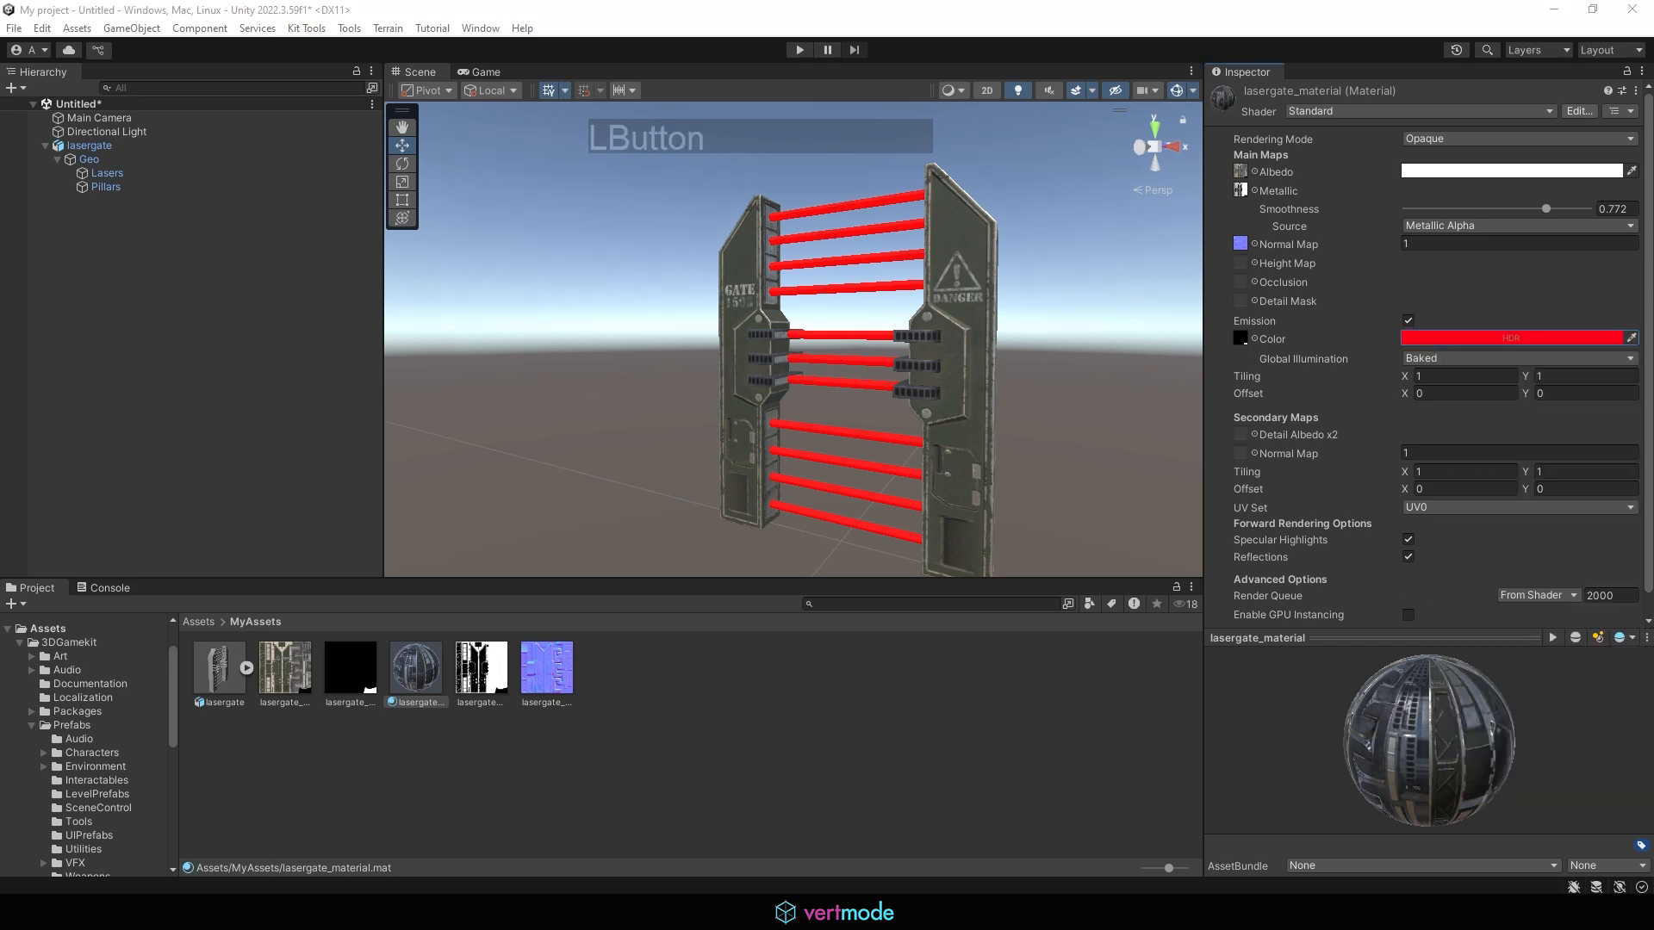
# Set the HDR intensity of the red emission color to 4.1.
pyautogui.click(1512, 340)
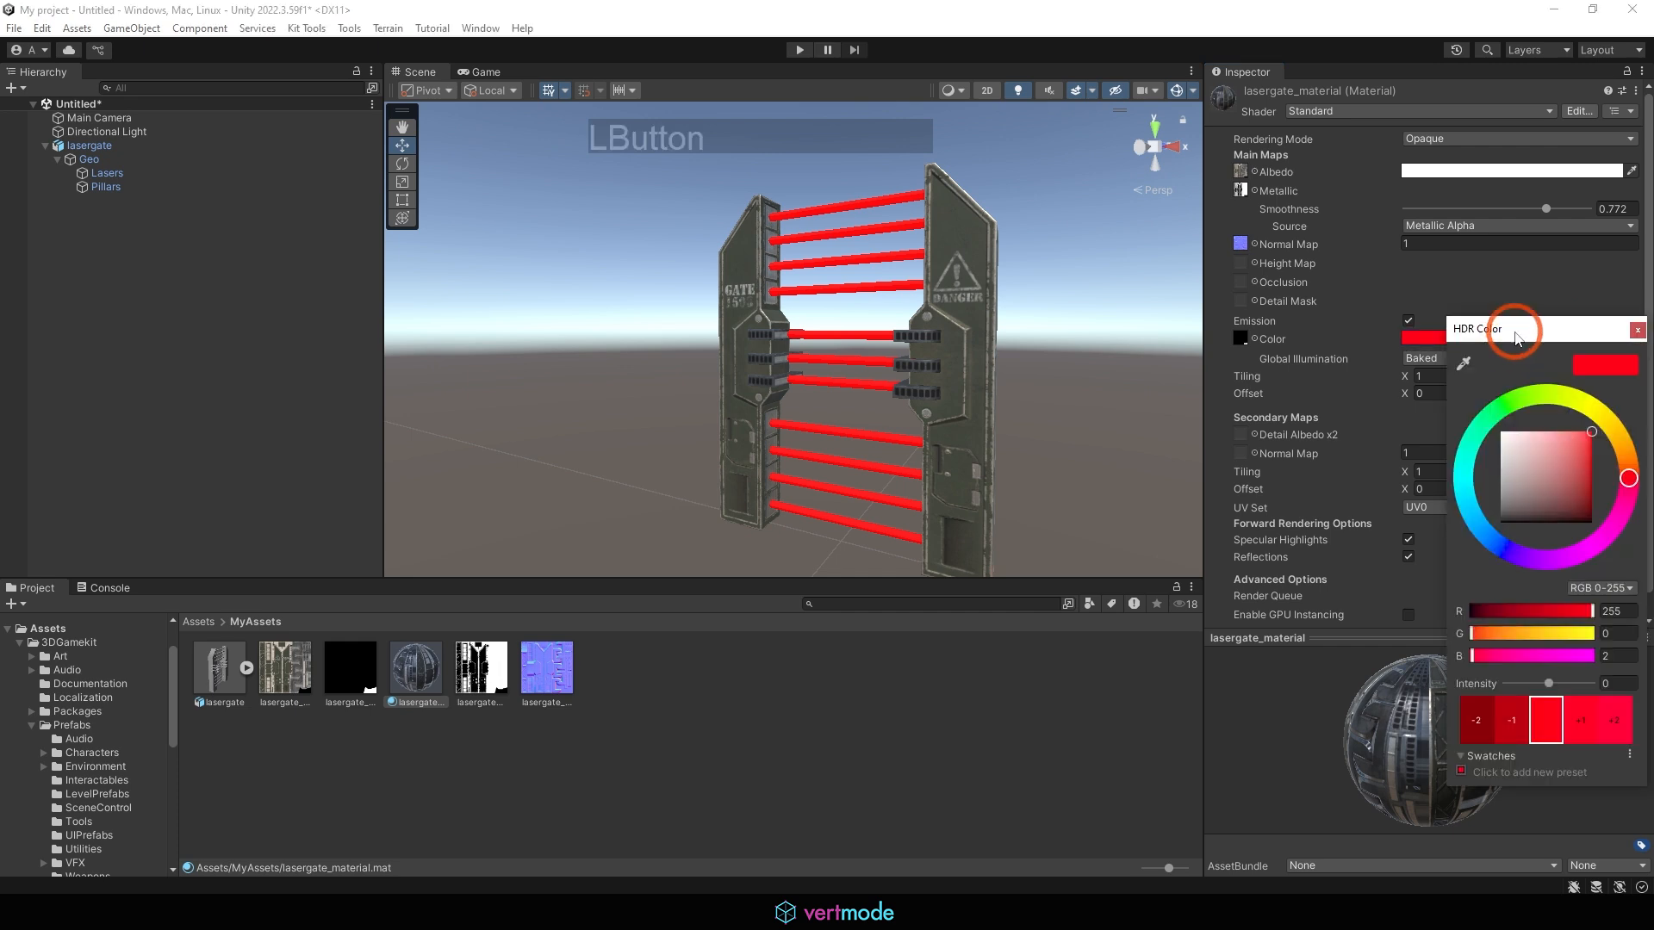
pyautogui.click(1549, 684)
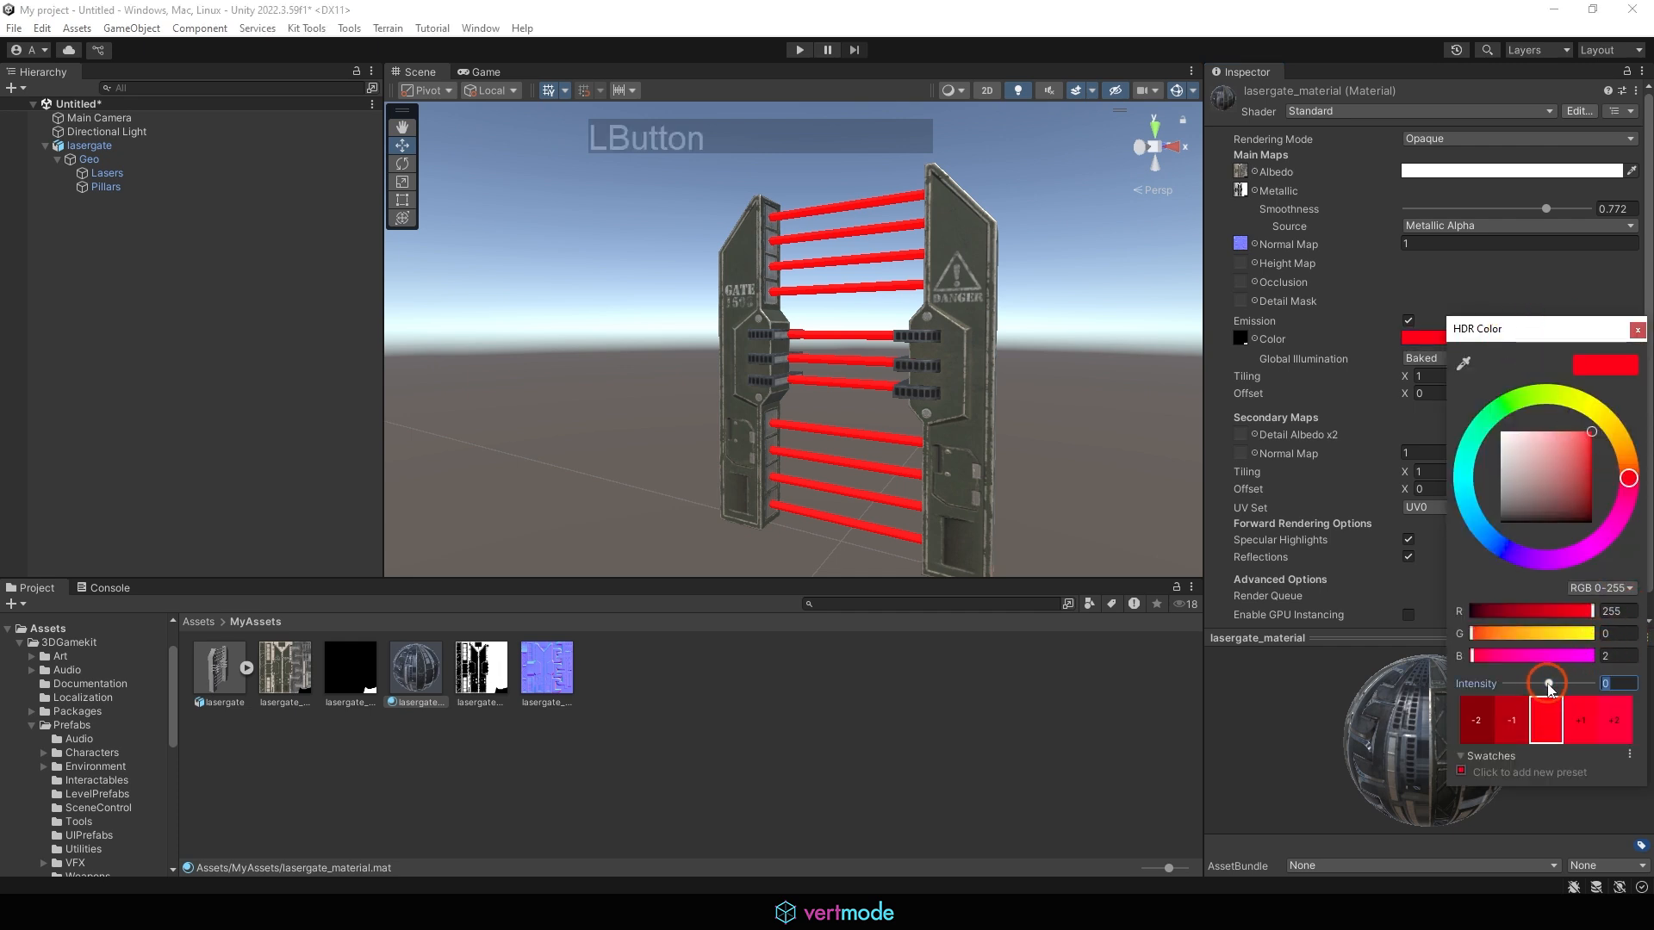
pyautogui.moveTo(1550, 686)
pyautogui.mouseDown()
pyautogui.moveTo(1590, 684)
pyautogui.moveTo(1564, 686)
pyautogui.mouseUp()
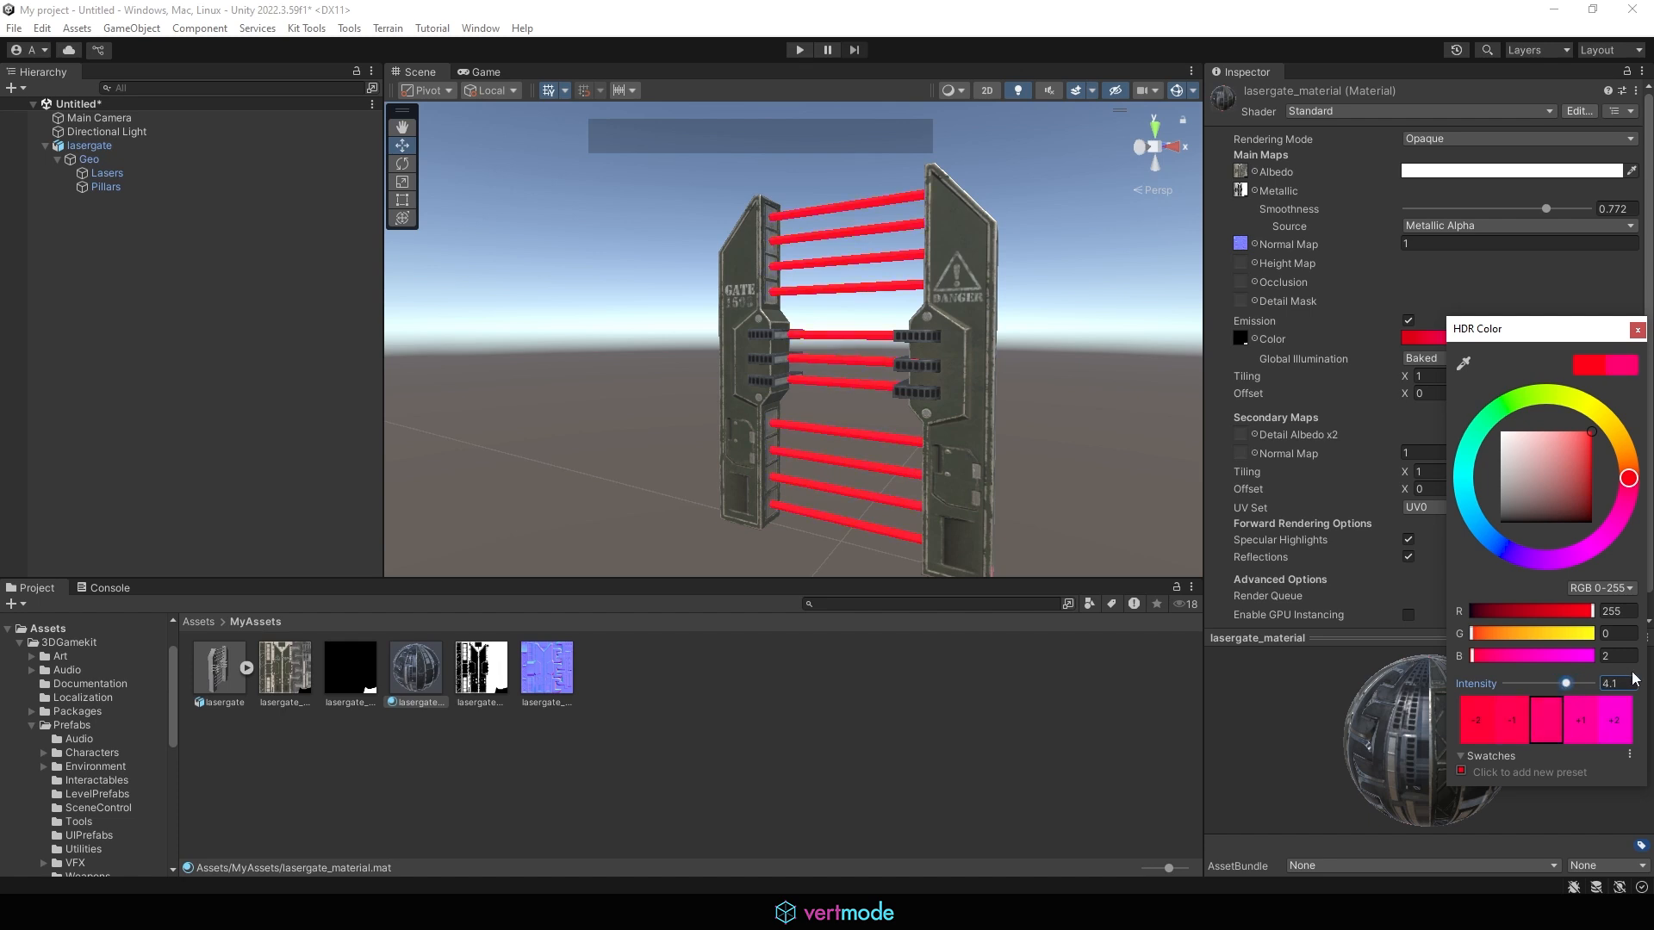
# Try an HDR intensity of 200 for the emission color of lasergate_material and reduce it with the slider.
pyautogui.click(1602, 682)
pyautogui.write('200')
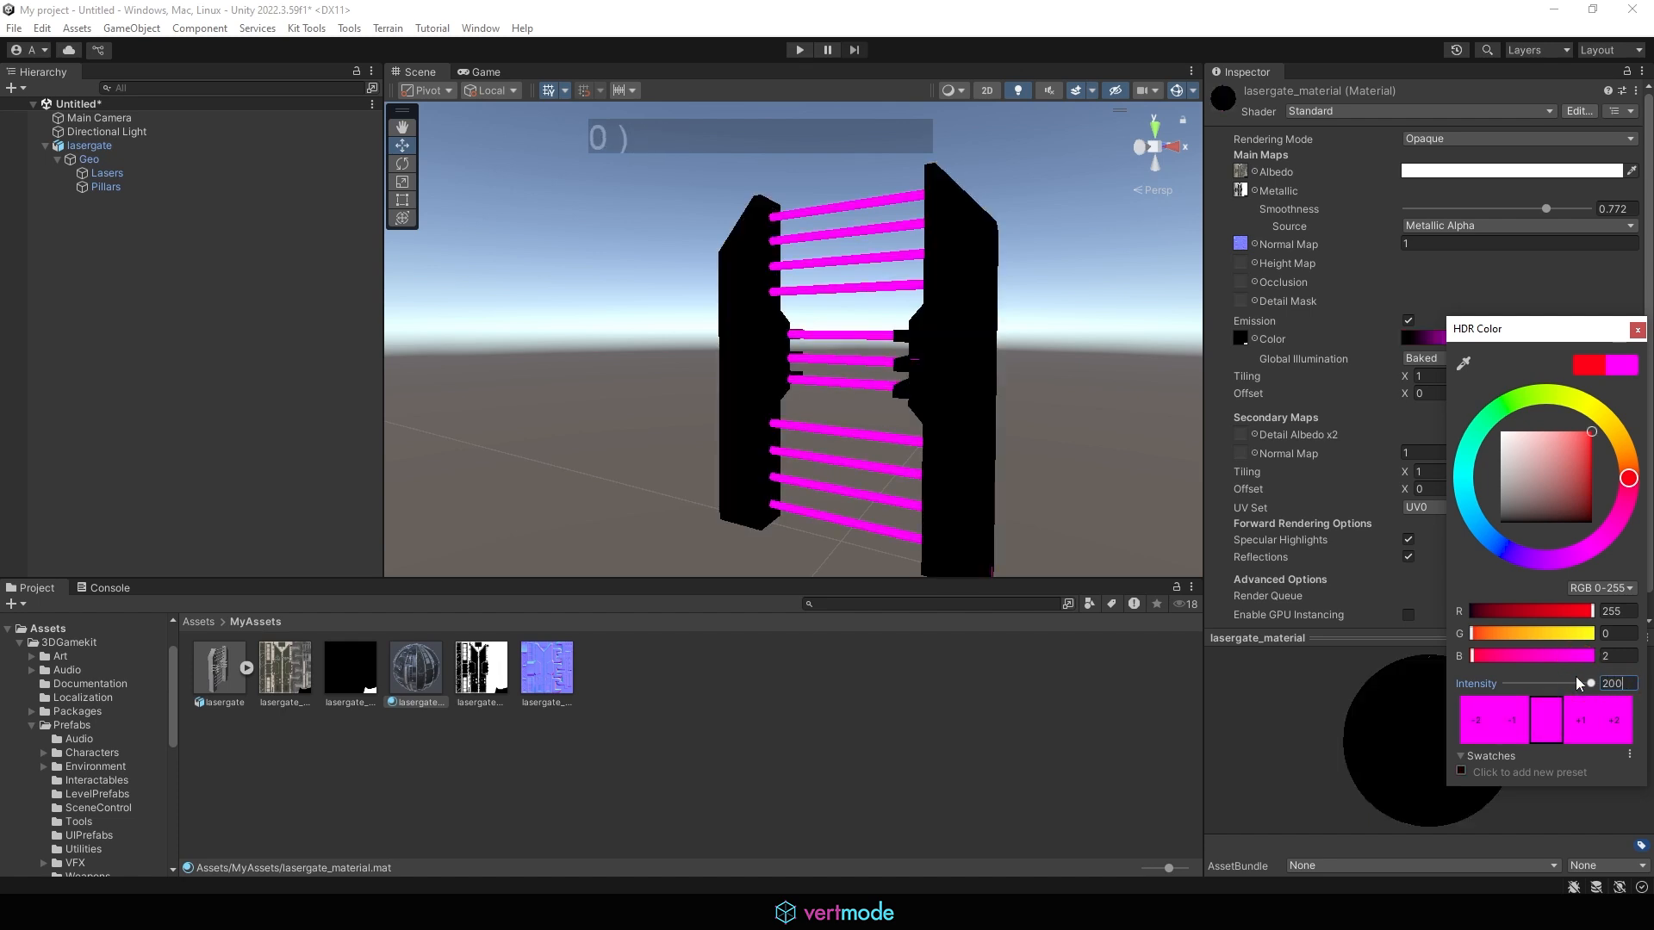
pyautogui.press('Return')
pyautogui.moveTo(1590, 685); pyautogui.dragTo(1549, 680)
pyautogui.click(1553, 675)
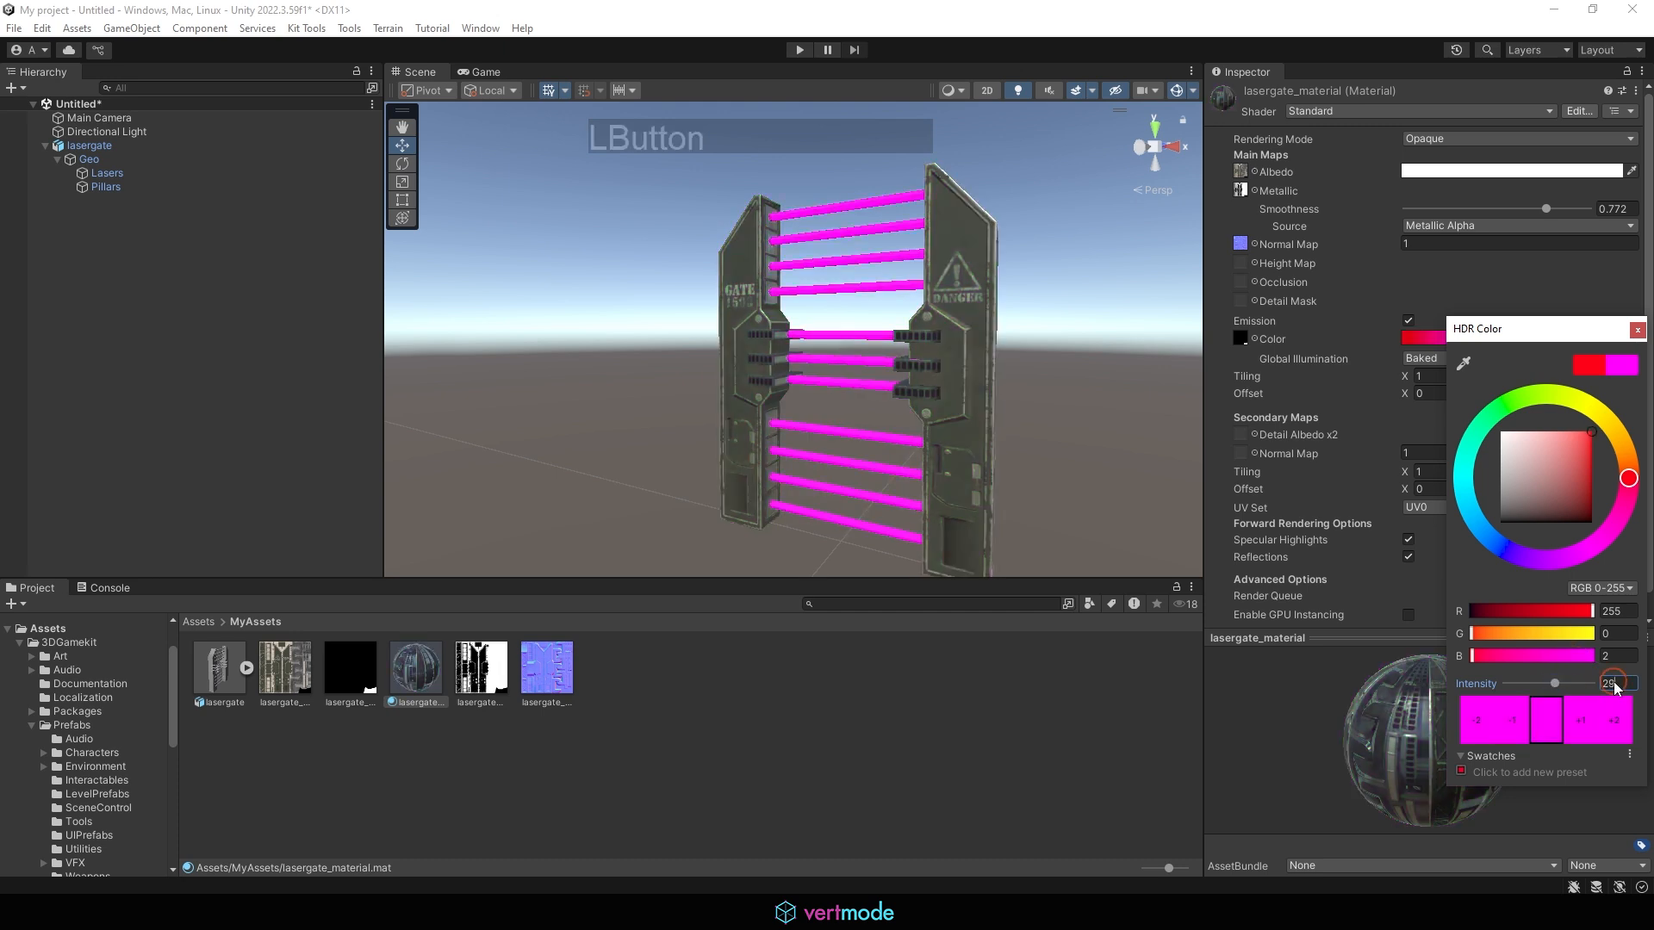
# Set the emission color's HDR intensity to 1, adjust its brightness with the exposure swatches, and close the color picker.
pyautogui.write('1')
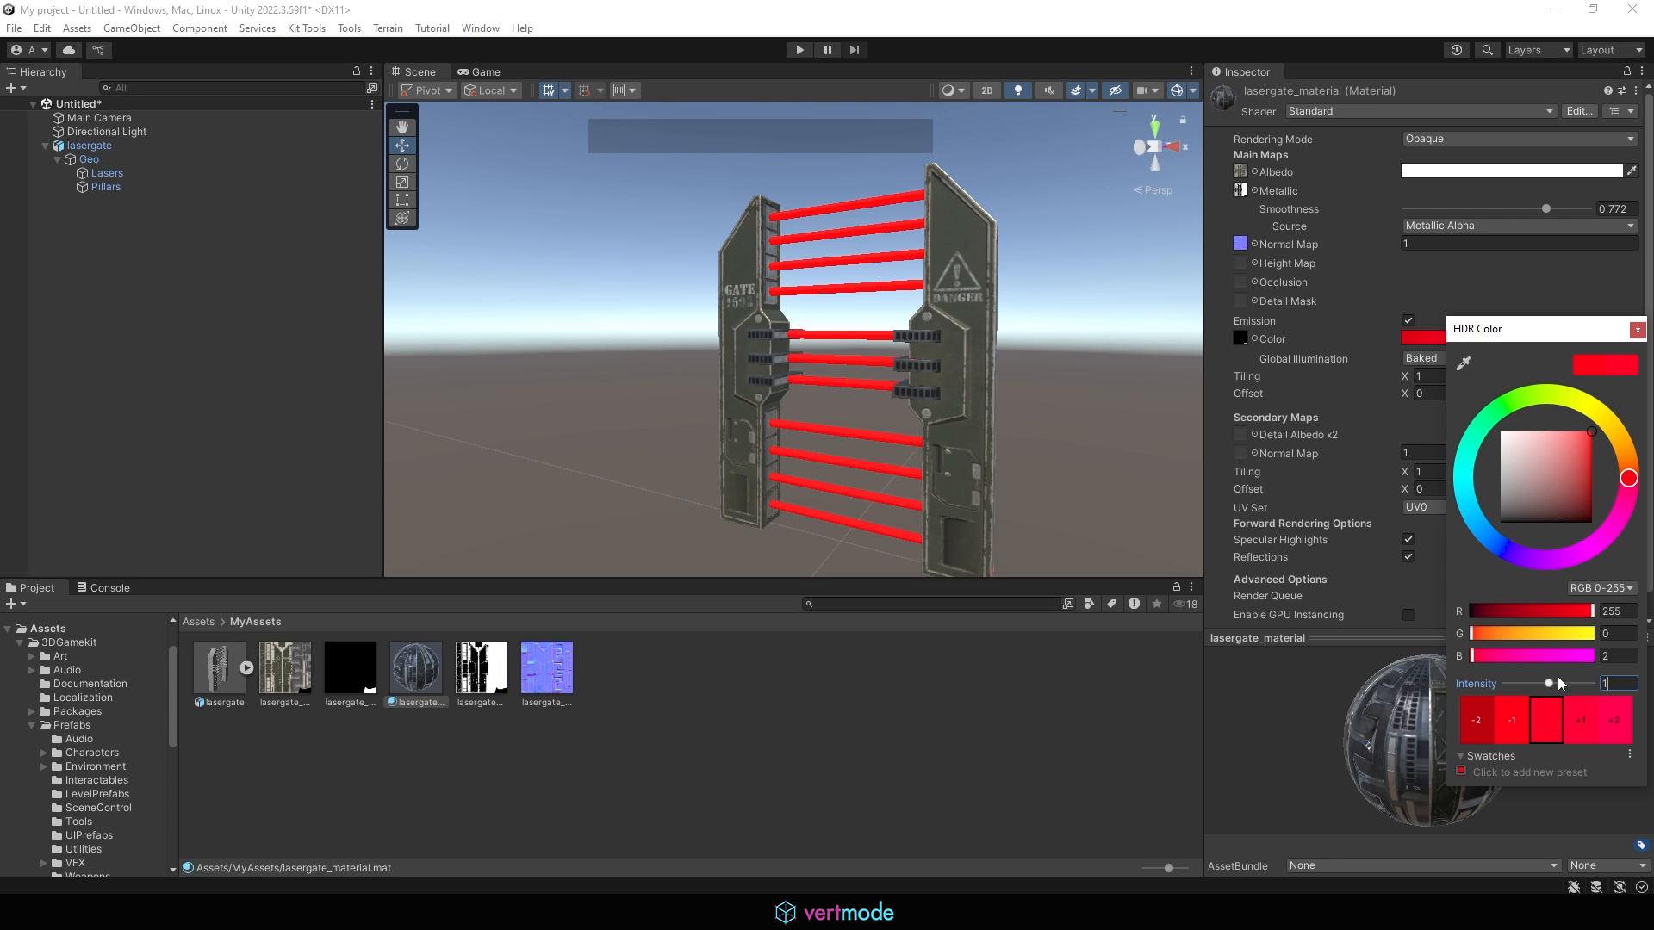
pyautogui.click(1573, 727)
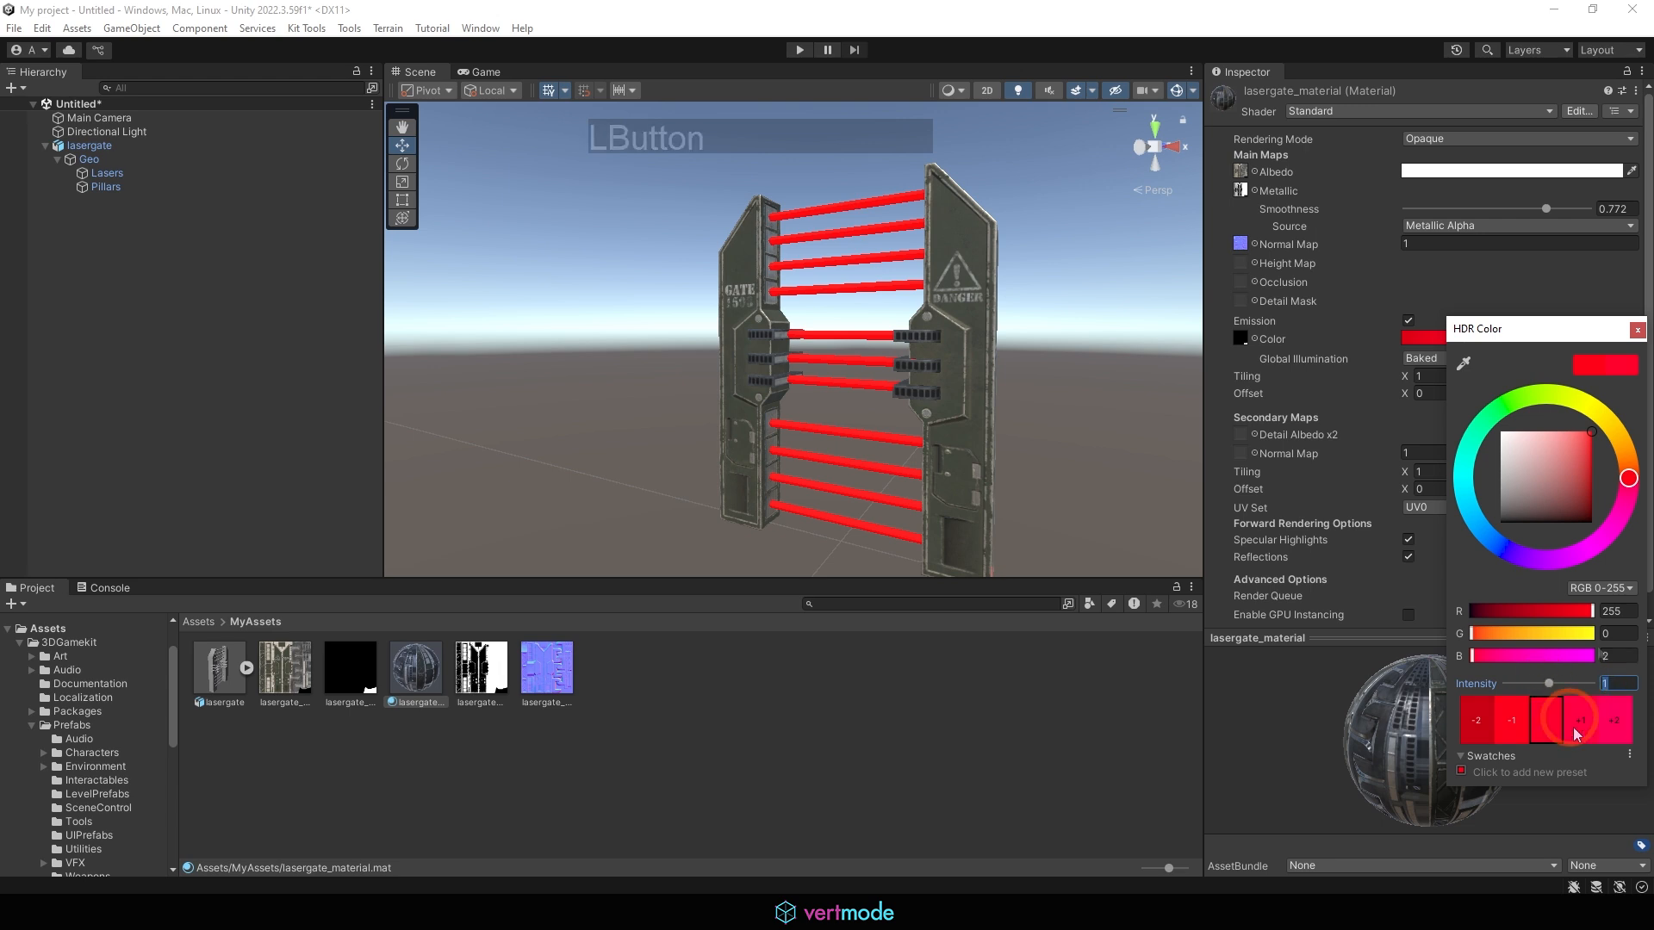
pyautogui.click(1583, 715)
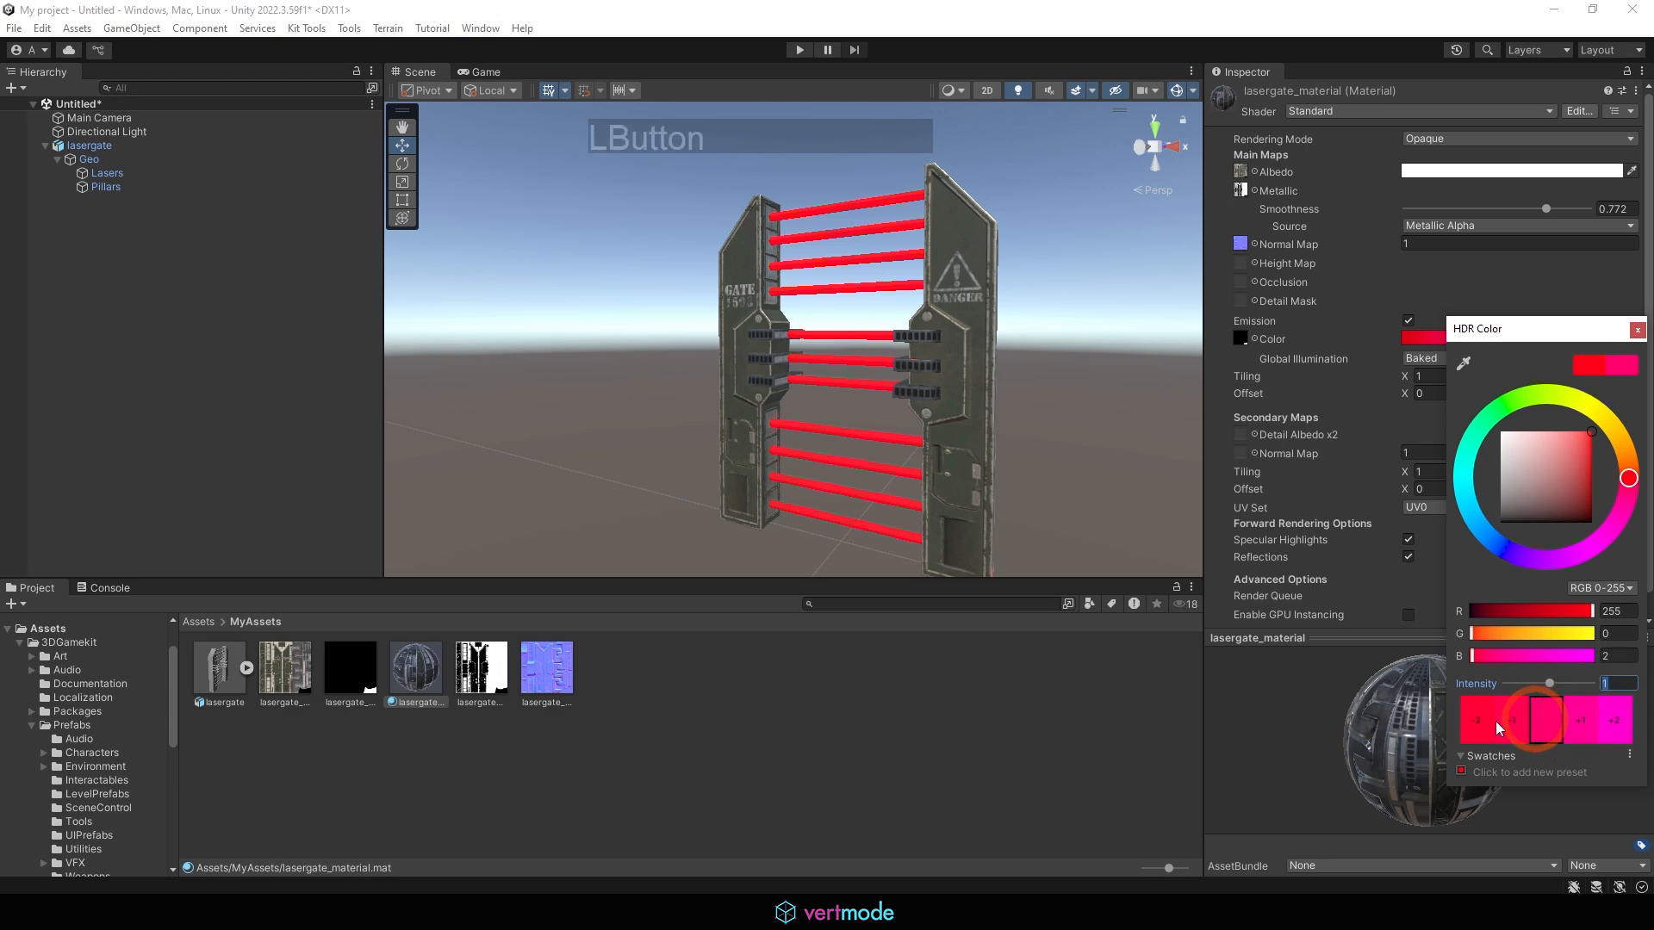
pyautogui.click(1583, 714)
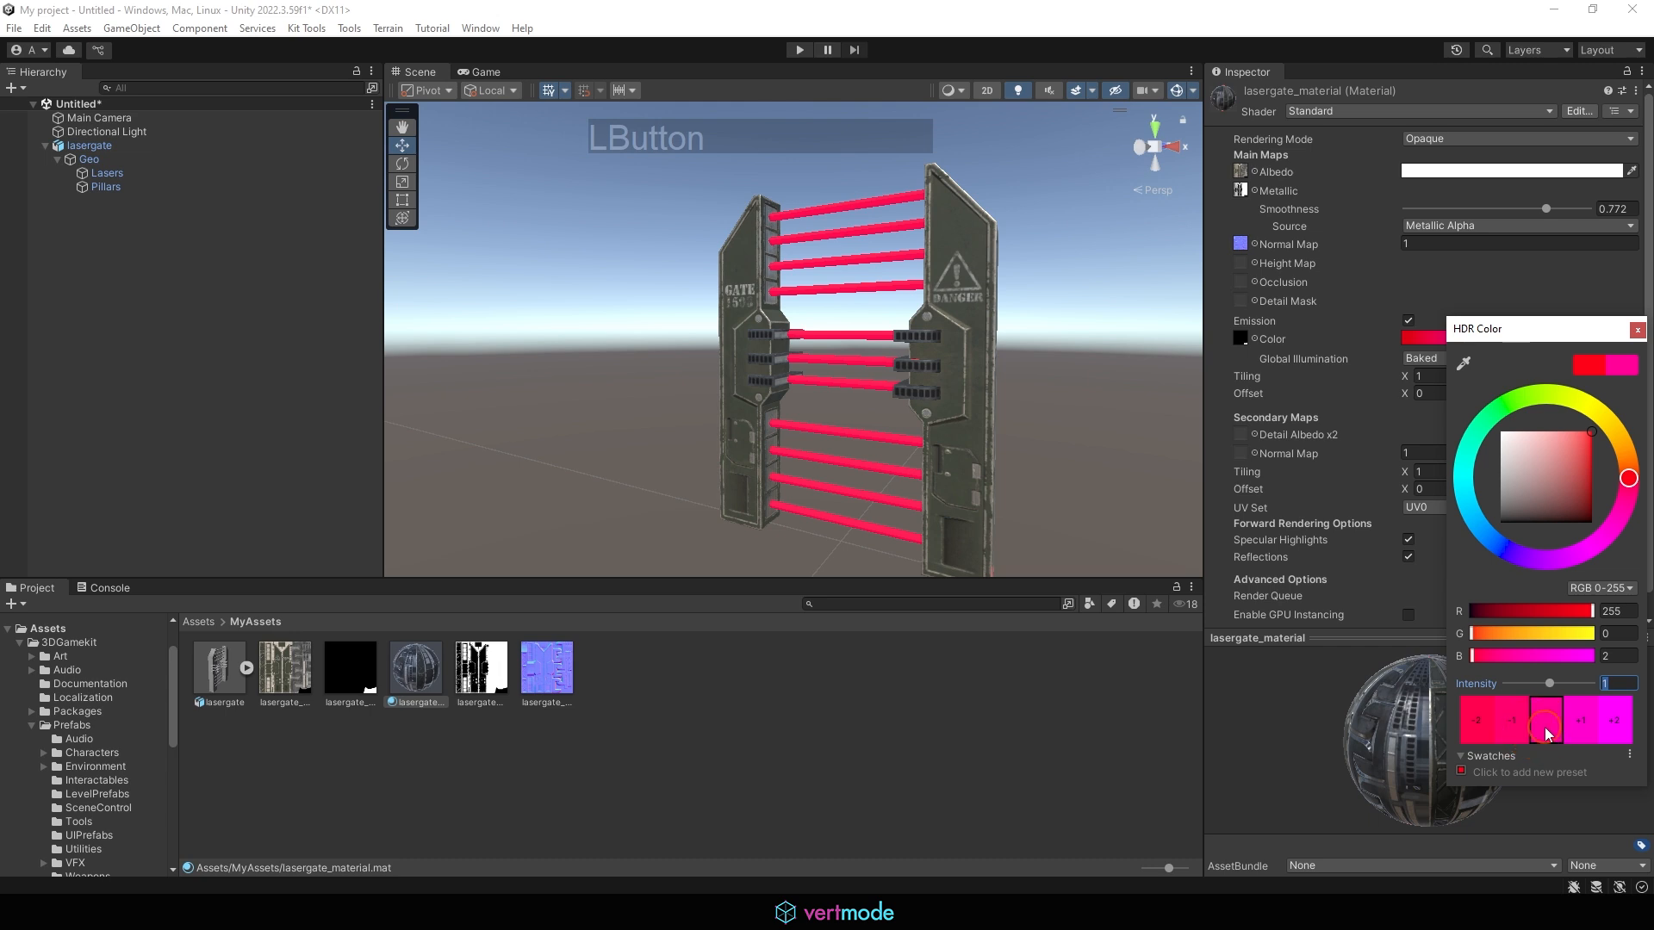
pyautogui.click(1489, 721)
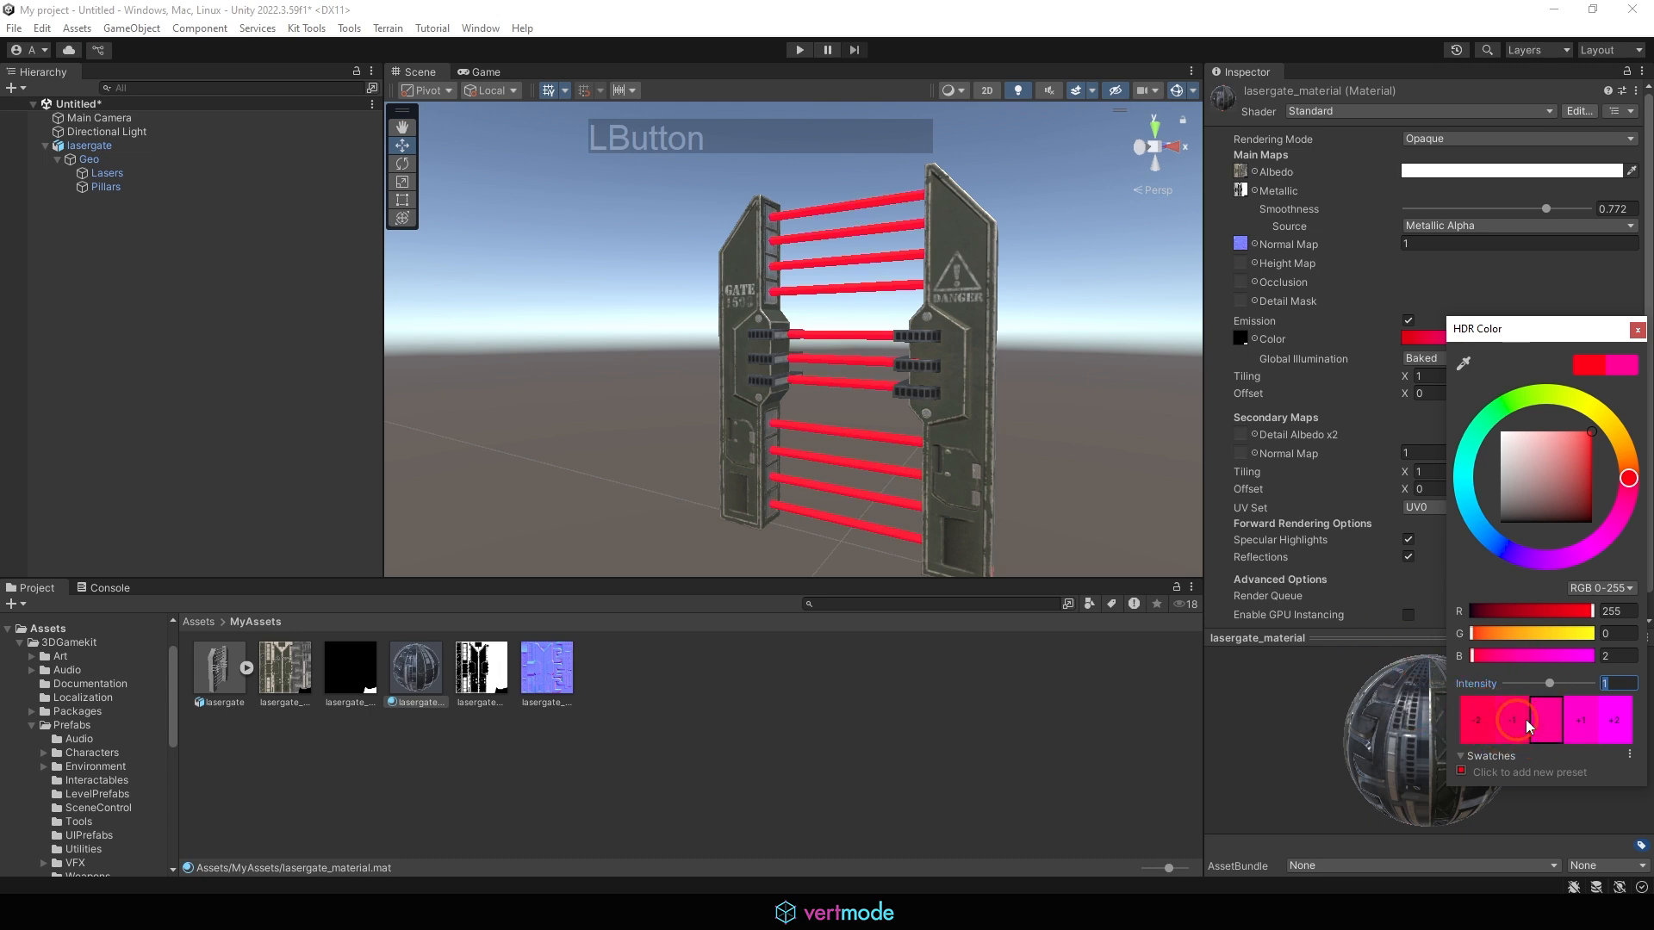
pyautogui.click(1637, 329)
# Try Realtime global illumination for the emission, check the lasers up close, and return the setting to Baked.
pyautogui.click(1427, 359)
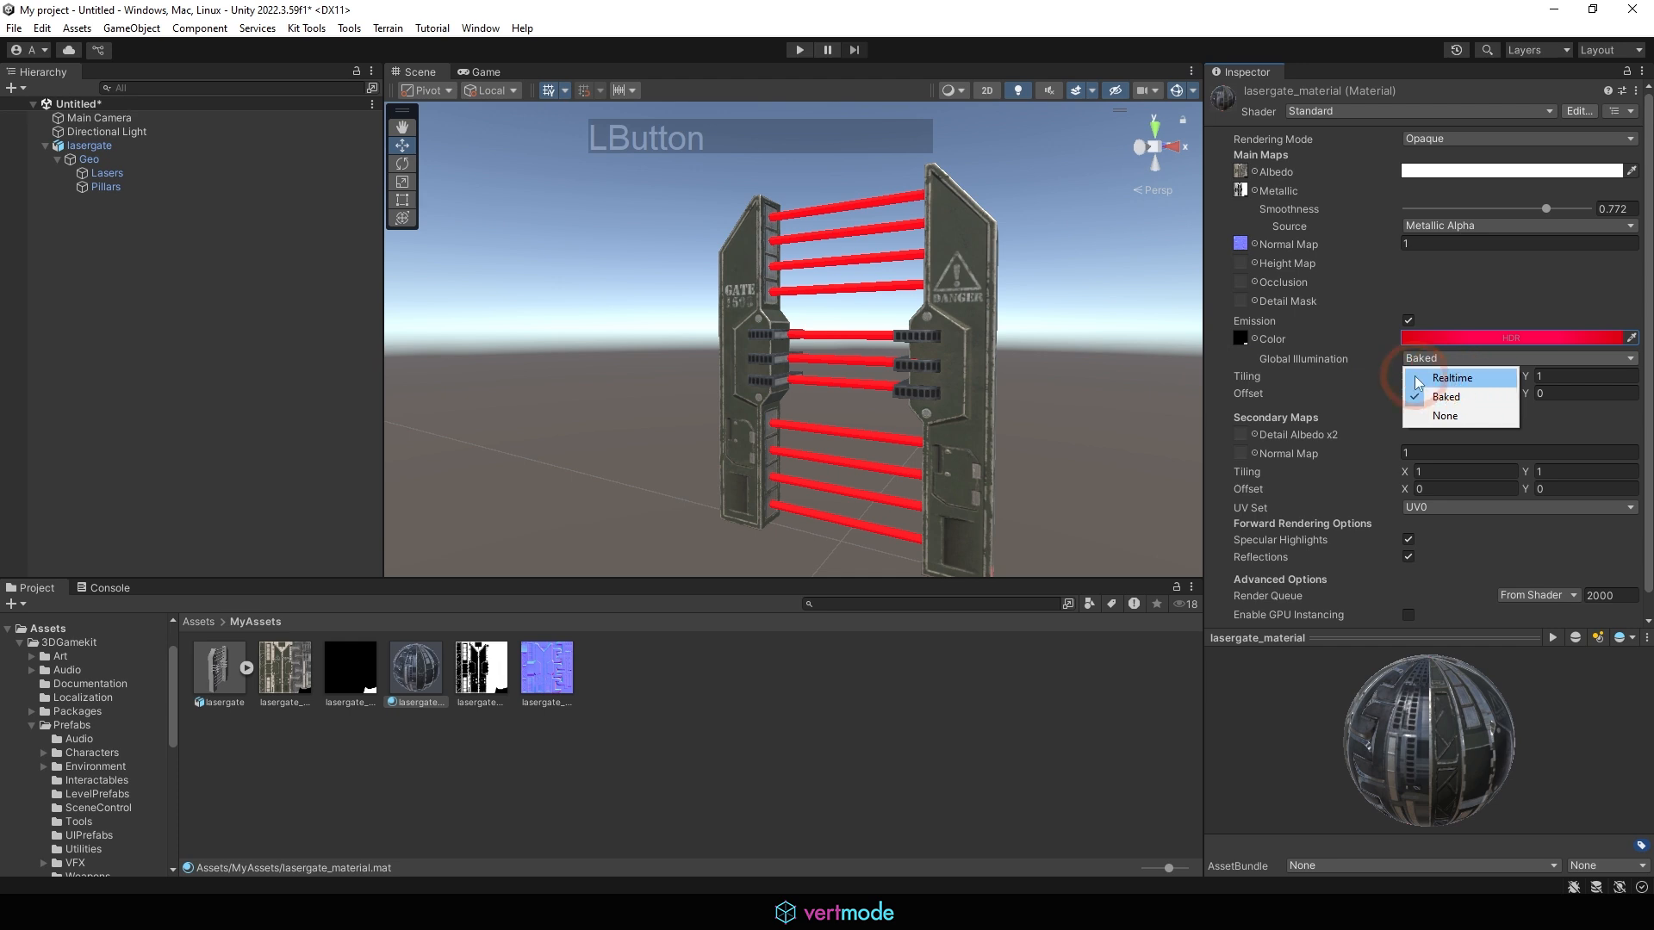
pyautogui.click(1454, 379)
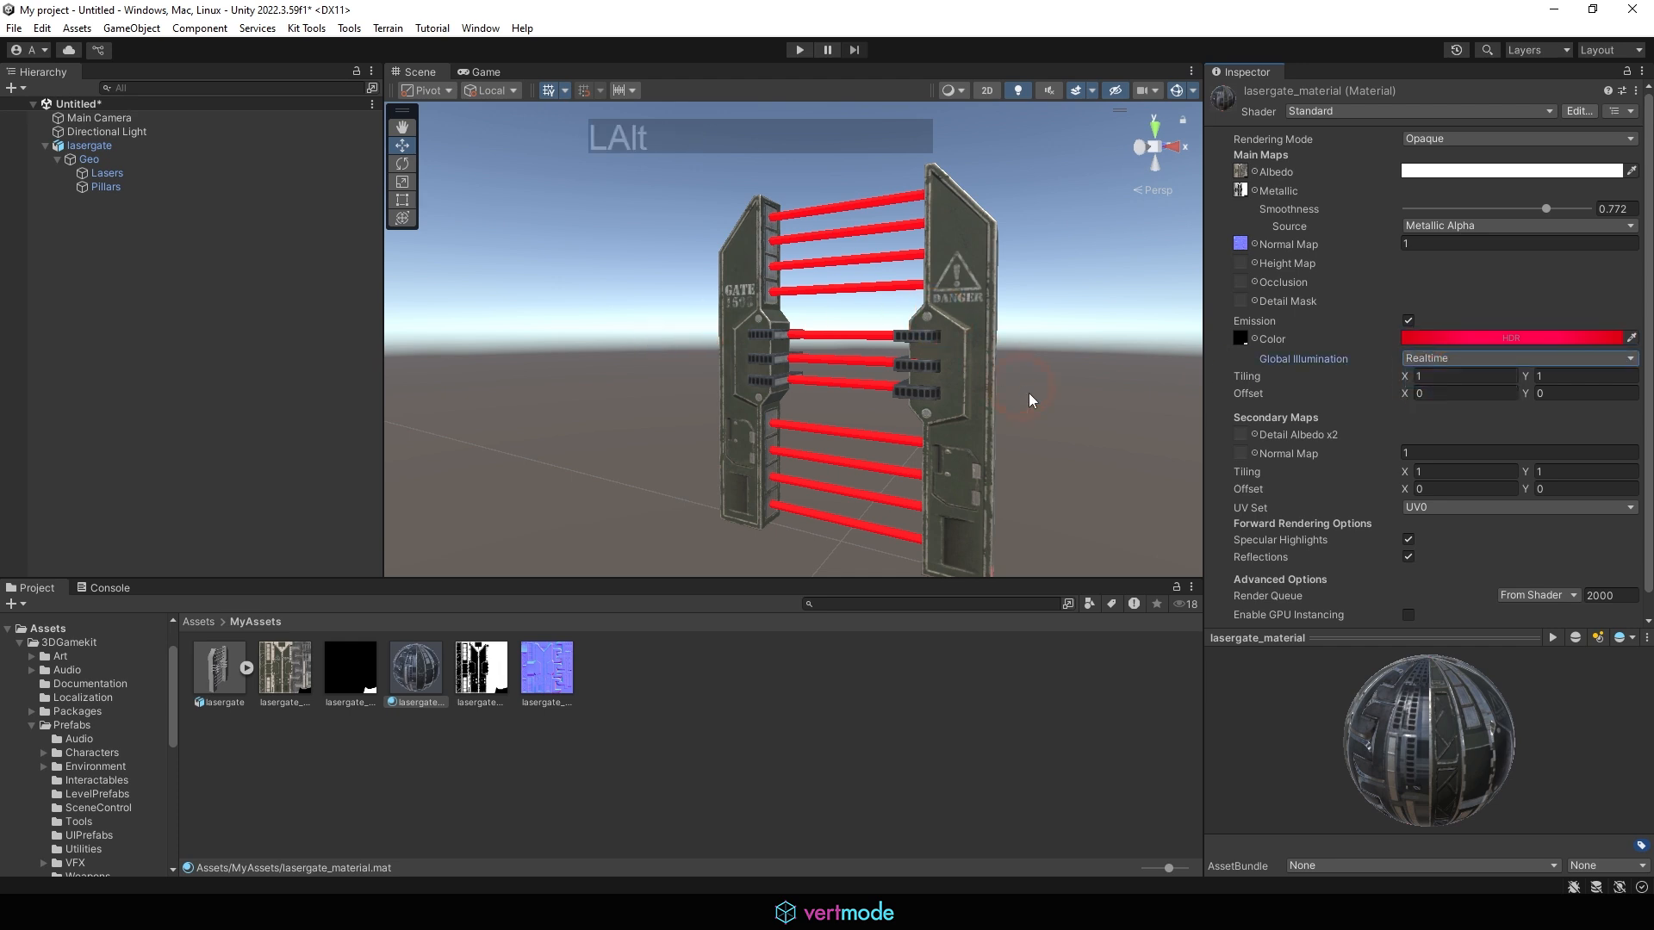
pyautogui.keyDown('alt'); pyautogui.moveTo(1026, 399); pyautogui.dragTo(886, 377); pyautogui.keyUp('alt')
pyautogui.keyDown('alt'); pyautogui.moveTo(886, 376); pyautogui.dragTo(1250, 388, button='right'); pyautogui.keyUp('alt')
pyautogui.click(1499, 358)
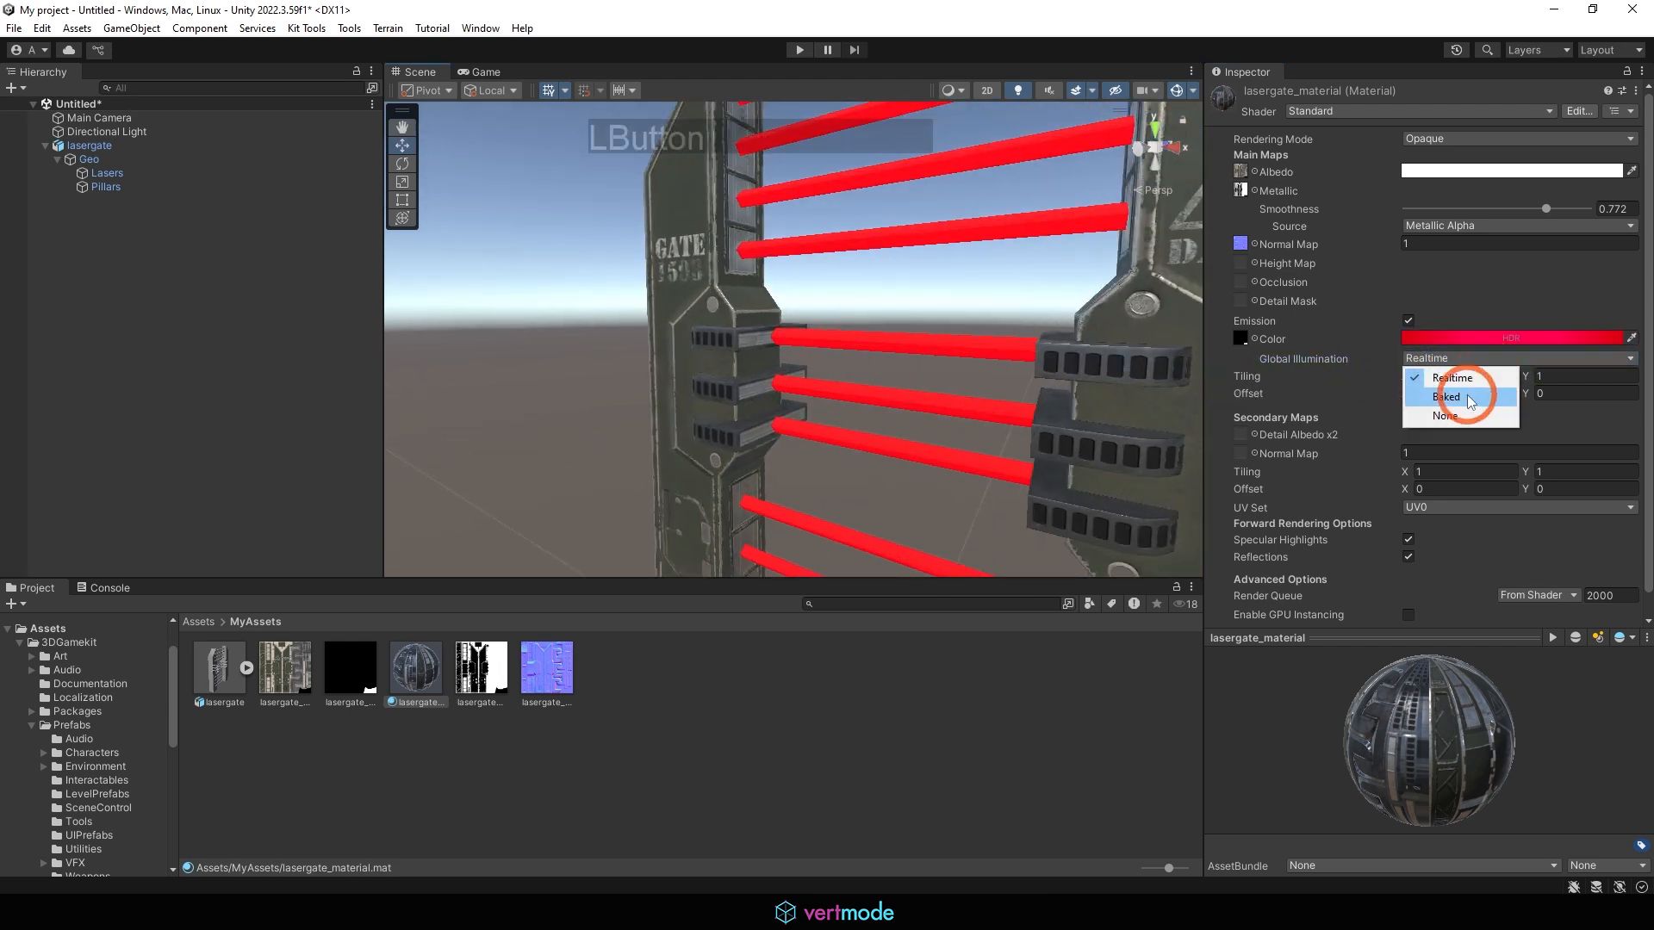
pyautogui.click(1453, 399)
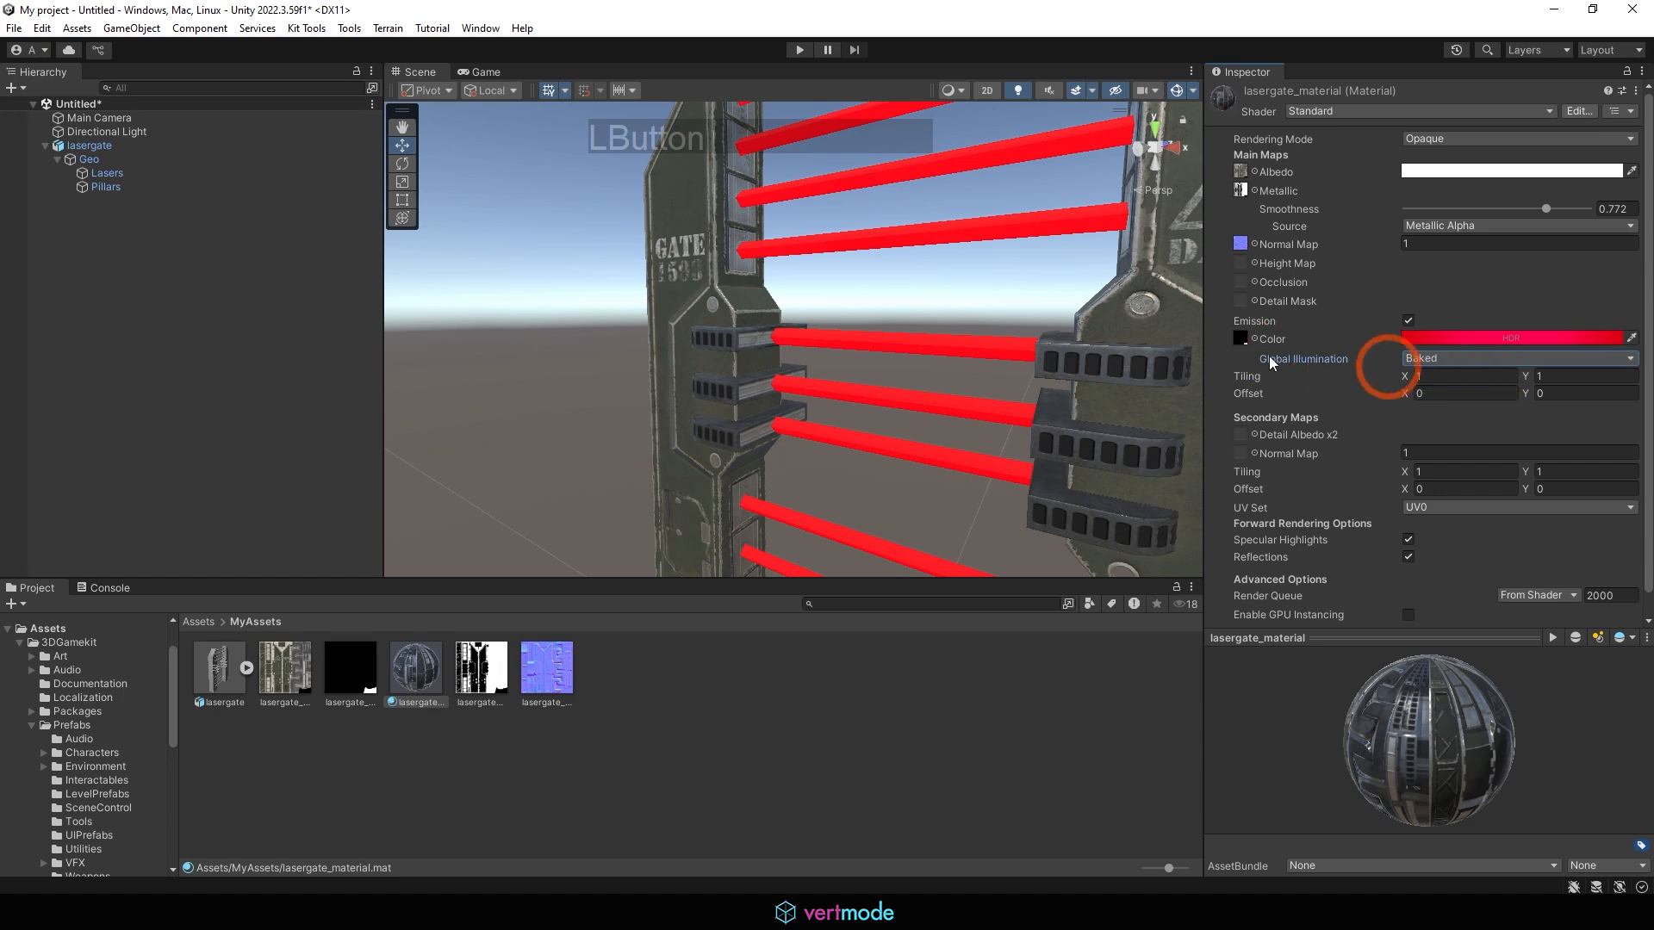
# Examine the red laser bars and pillars of the gate from a distance, close up and from several angles.
pyautogui.keyDown('alt'); pyautogui.moveTo(1163, 370); pyautogui.dragTo(535, 354, button='right'); pyautogui.keyUp('alt')
pyautogui.keyDown('alt'); pyautogui.moveTo(535, 354); pyautogui.dragTo(906, 393); pyautogui.keyUp('alt')
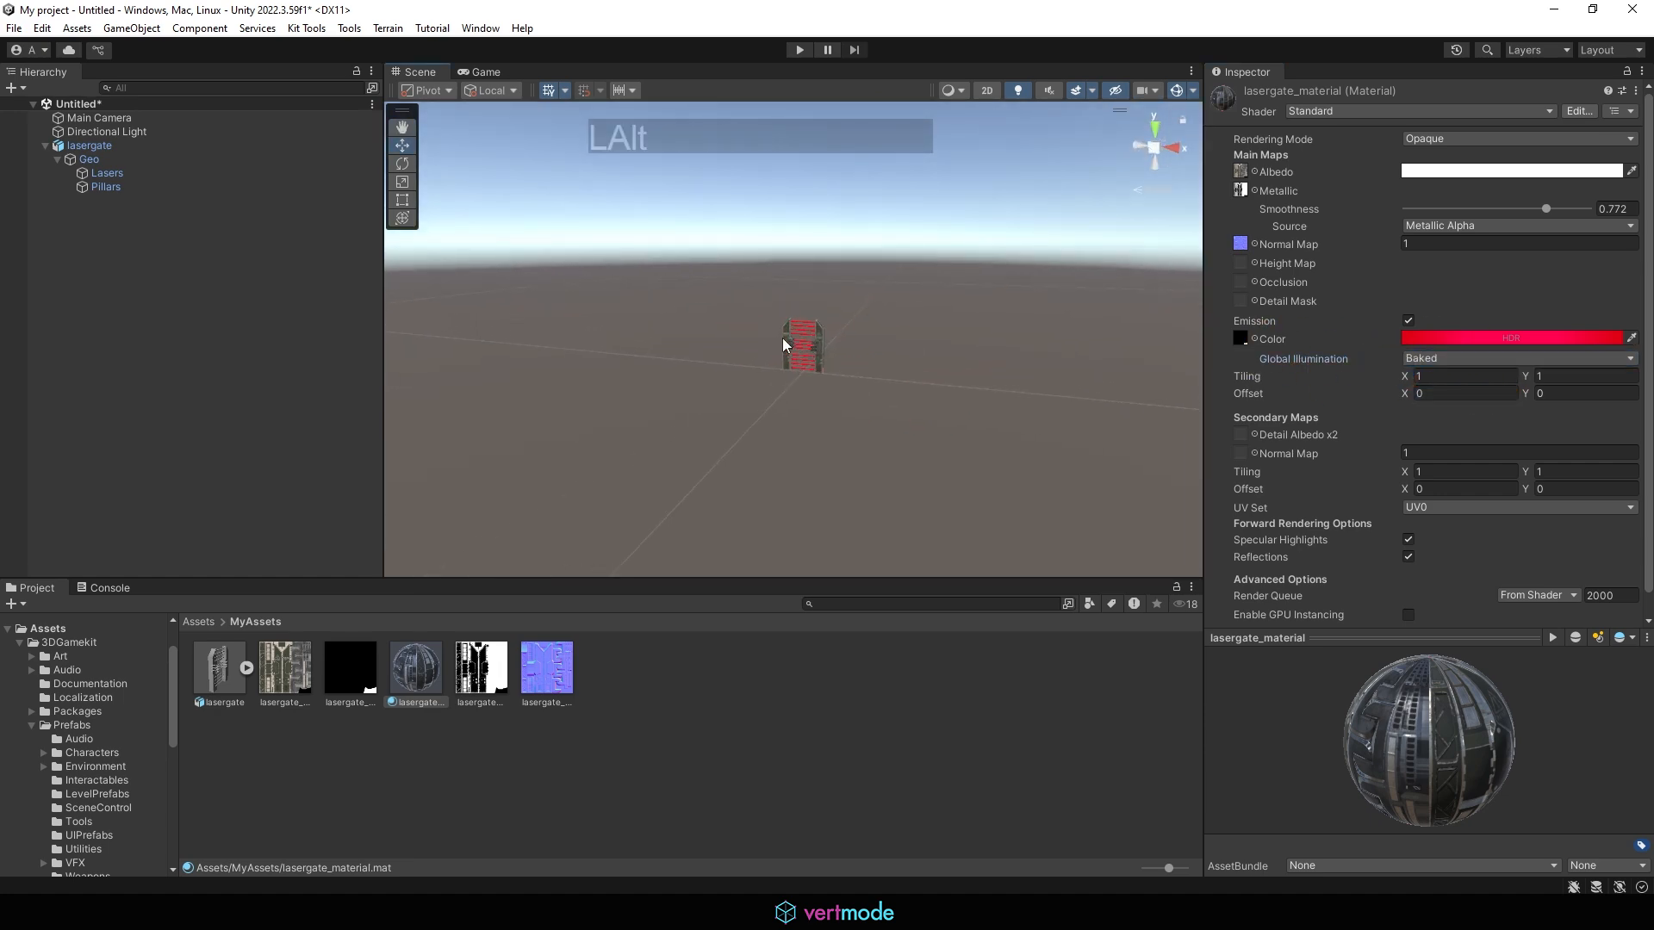
pyautogui.keyDown('alt'); pyautogui.moveTo(782, 336); pyautogui.dragTo(1120, 331, button='right'); pyautogui.keyUp('alt')
pyautogui.keyDown('alt'); pyautogui.moveTo(913, 321); pyautogui.dragTo(874, 300, button='middle'); pyautogui.keyUp('alt')
pyautogui.moveTo(874, 300)
pyautogui.keyDown('alt'); pyautogui.mouseDown()
pyautogui.moveTo(798, 269)
pyautogui.moveTo(819, 255)
pyautogui.moveTo(756, 209)
pyautogui.moveTo(777, 244)
pyautogui.moveTo(884, 284)
pyautogui.mouseUp(); pyautogui.keyUp('alt')
pyautogui.keyDown('alt'); pyautogui.moveTo(884, 284); pyautogui.dragTo(985, 277, button='right'); pyautogui.keyUp('alt')
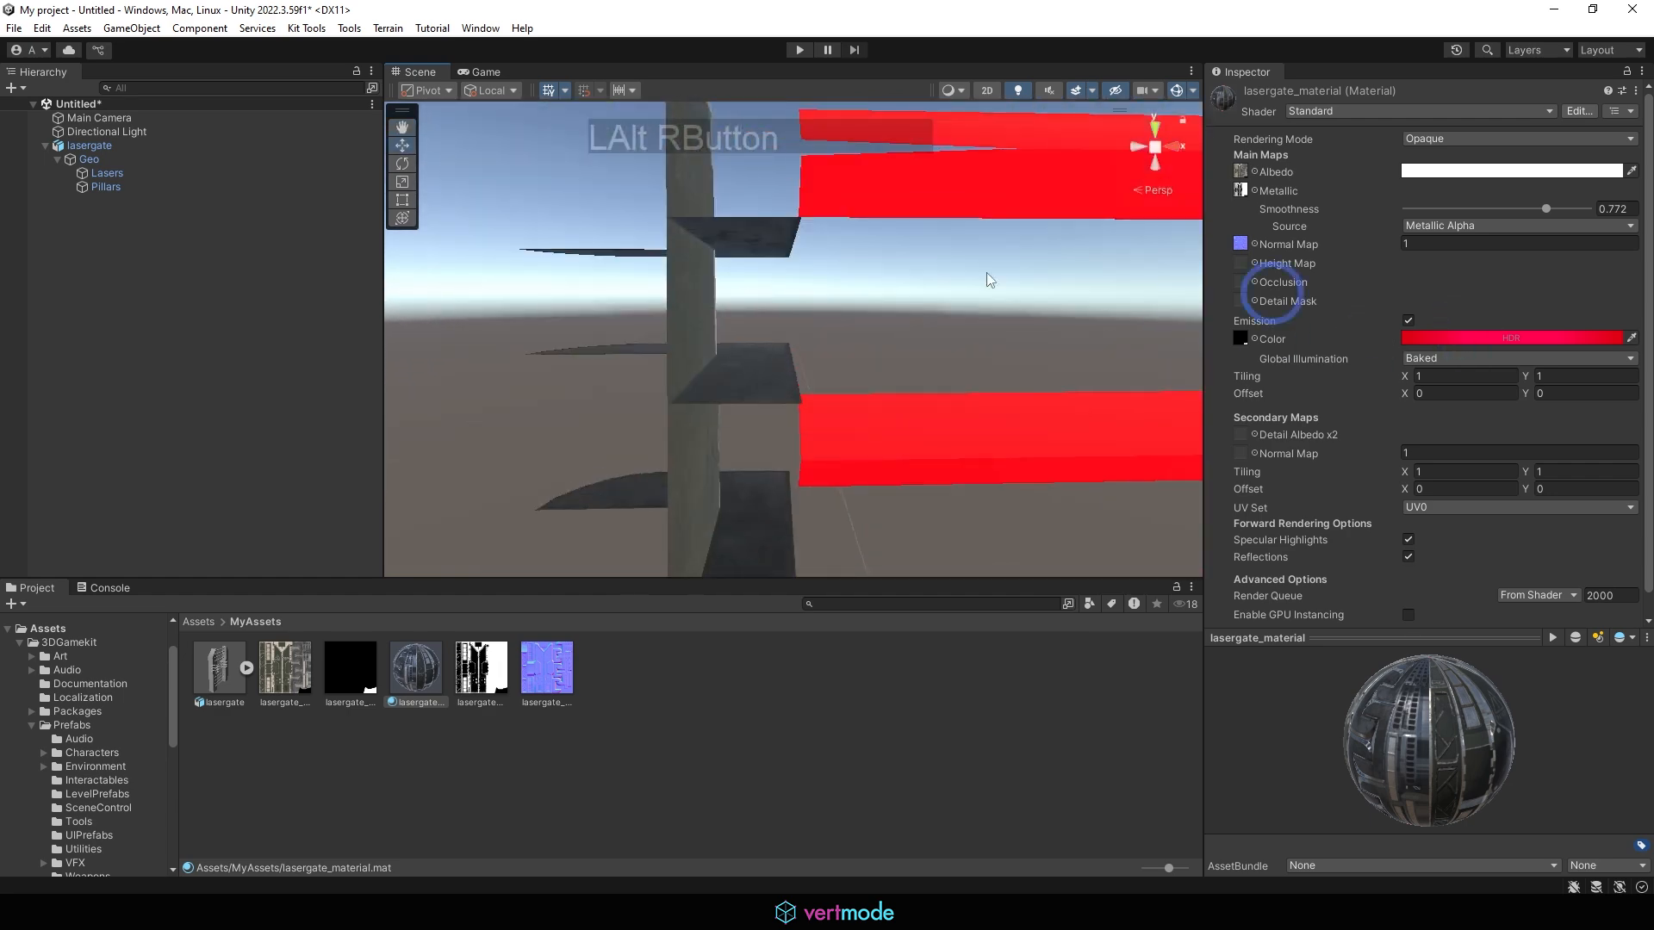
pyautogui.keyDown('alt'); pyautogui.moveTo(985, 277); pyautogui.dragTo(905, 266, button='middle'); pyautogui.keyUp('alt')
pyautogui.keyDown('alt'); pyautogui.moveTo(904, 266); pyautogui.dragTo(879, 306, button='right'); pyautogui.keyUp('alt')
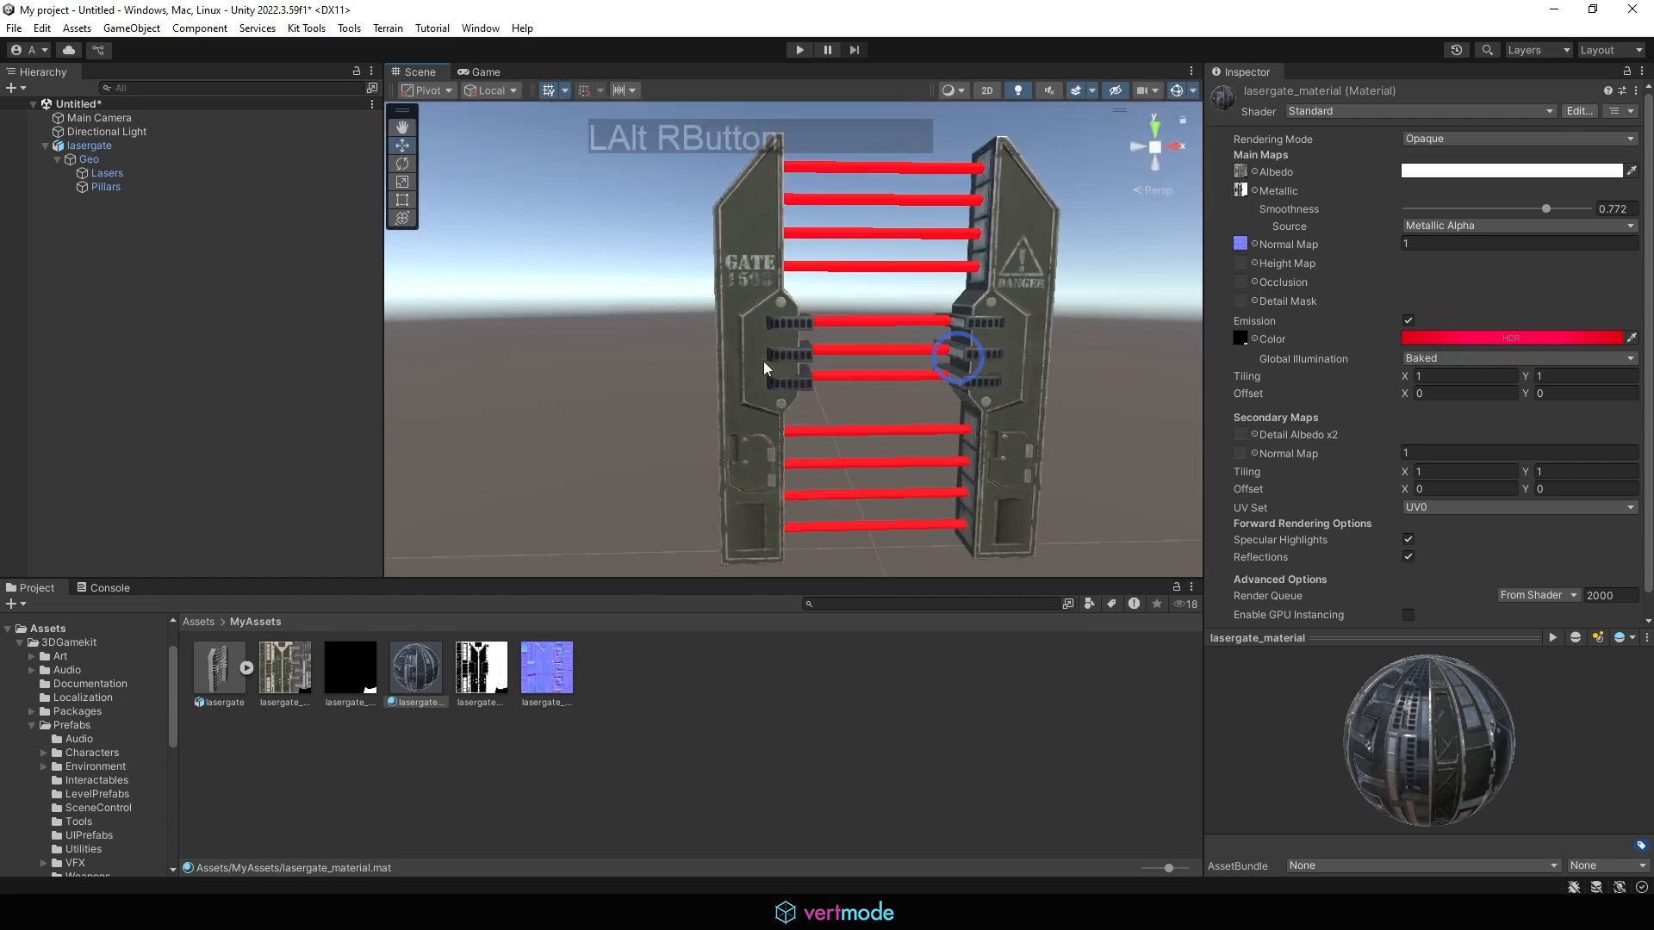
pyautogui.keyDown('alt'); pyautogui.moveTo(767, 369); pyautogui.dragTo(593, 358); pyautogui.keyUp('alt')
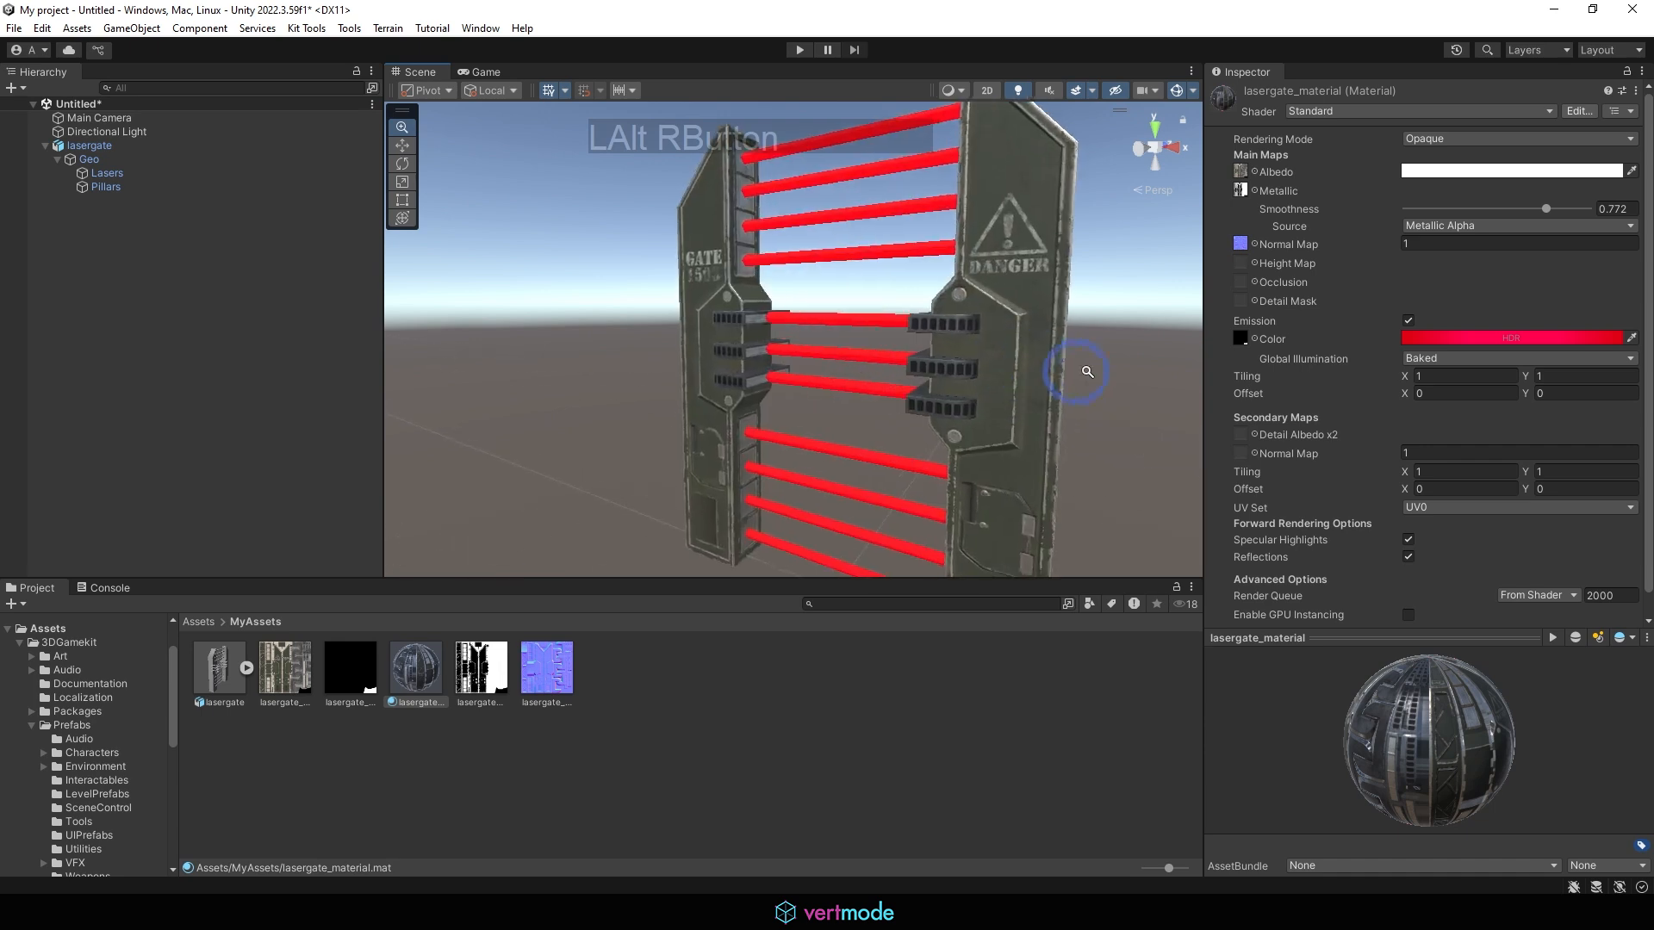
pyautogui.keyDown('alt'); pyautogui.moveTo(906, 356); pyautogui.dragTo(749, 328); pyautogui.keyUp('alt')
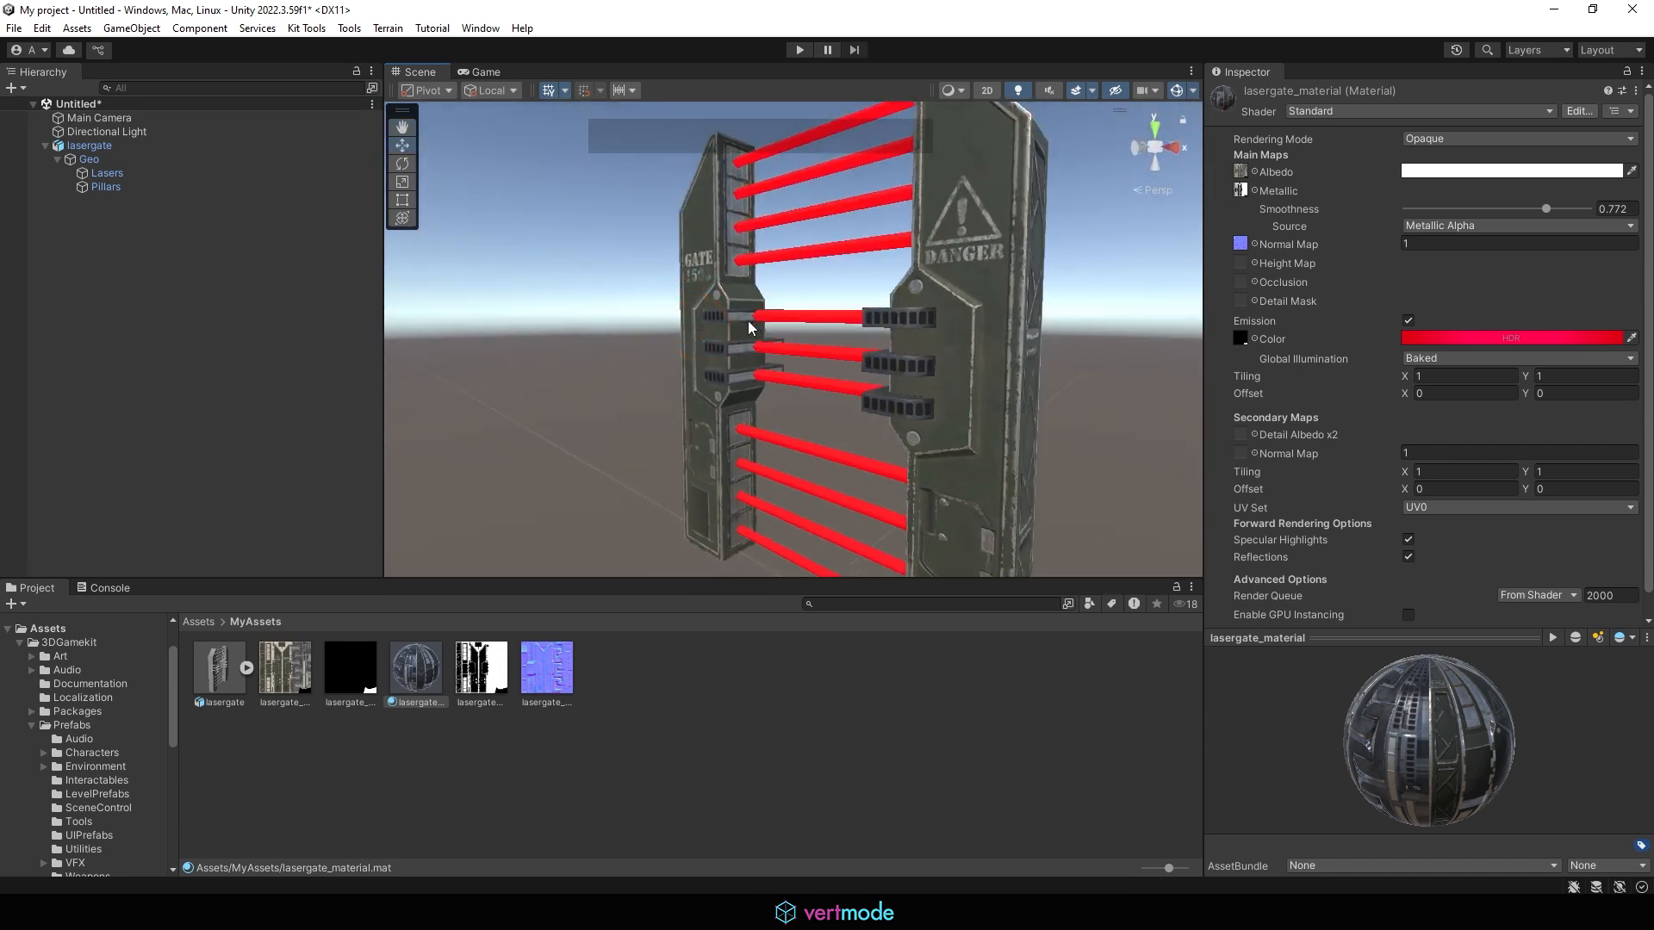
# Raise the Smoothness of lasergate_material to 1 and check the gate's surface.
pyautogui.moveTo(1538, 206); pyautogui.dragTo(1647, 247)
pyautogui.keyDown('alt'); pyautogui.moveTo(576, 457); pyautogui.dragTo(838, 368); pyautogui.keyUp('alt')
pyautogui.keyDown('alt'); pyautogui.moveTo(838, 369); pyautogui.dragTo(866, 390, button='right'); pyautogui.keyUp('alt')
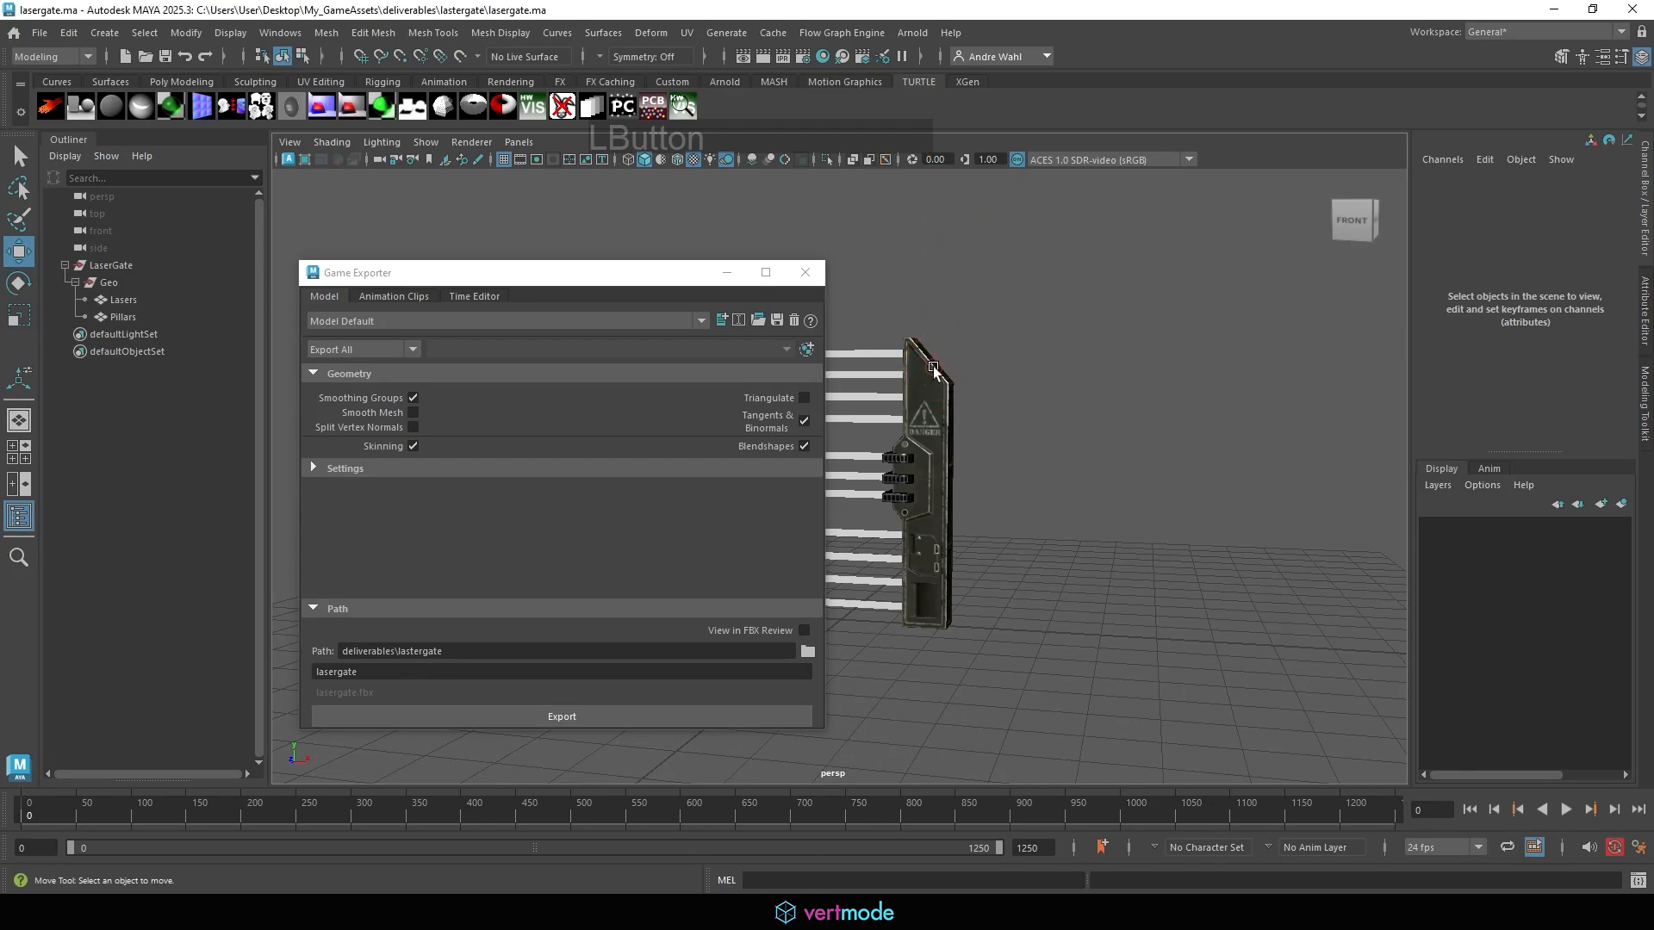
# Switch to Maya, close the Game Exporter, and open the UV Editor with the Lasers and Pillars meshes selected.
pyautogui.click(941, 371)
pyautogui.click(804, 272)
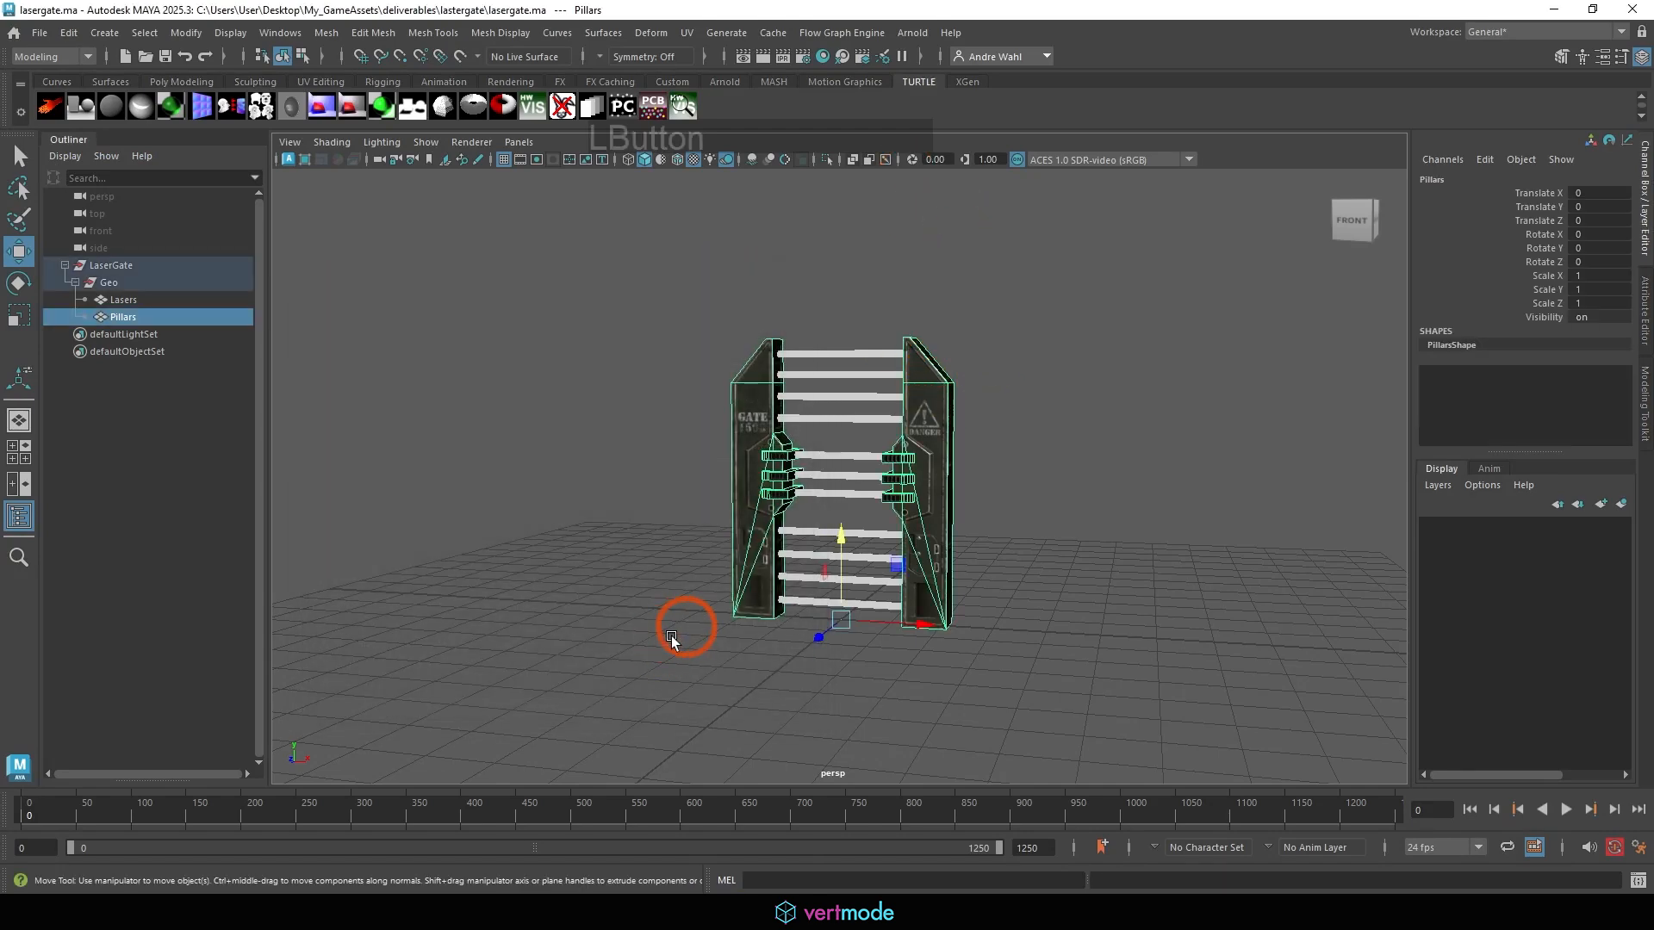
pyautogui.moveTo(670, 638); pyautogui.dragTo(1327, 91)
pyautogui.click(686, 32)
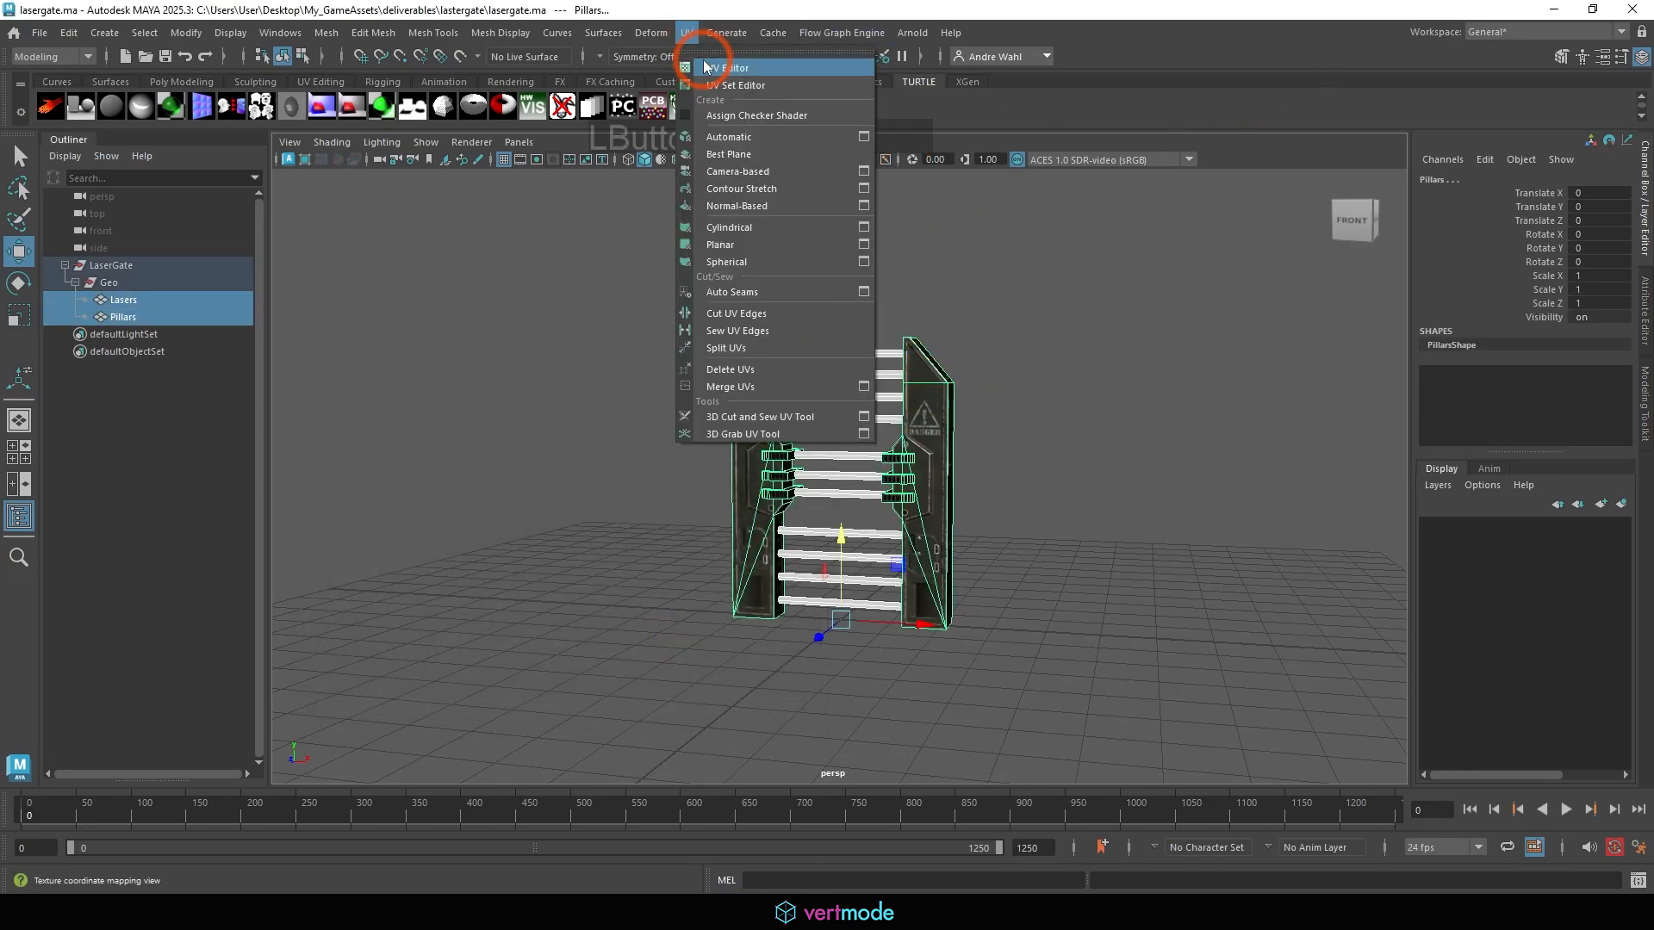
pyautogui.click(701, 60)
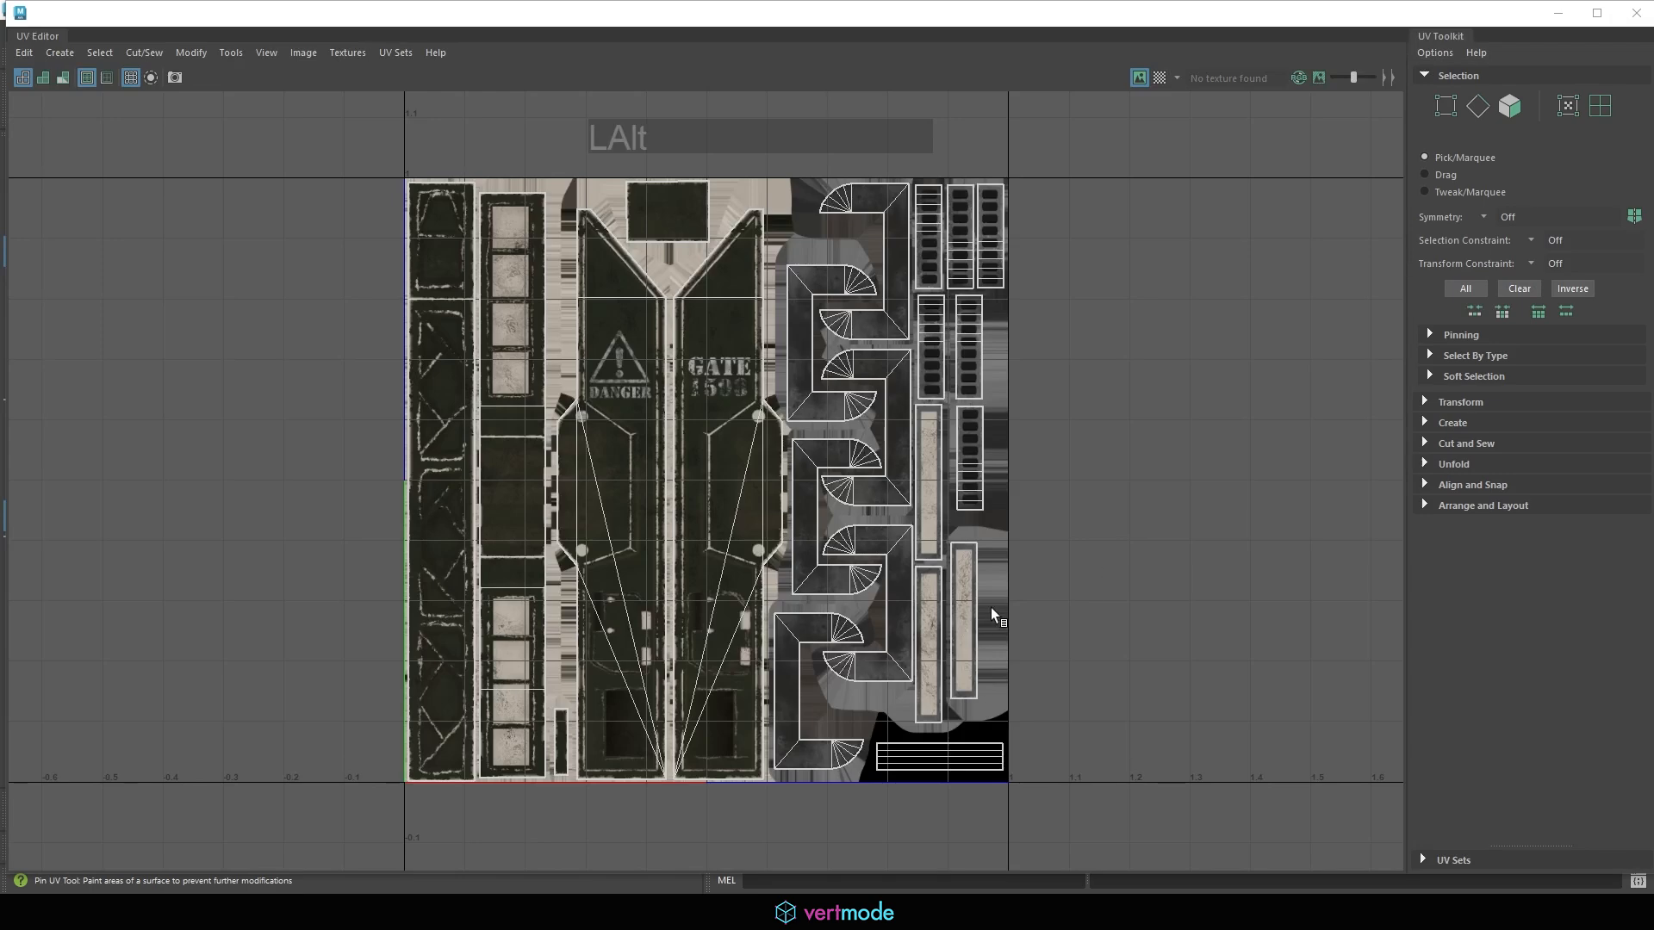
# Examine where the lasers' UV shell lies on the black texture area, minimize the UV Editor, and return to Unity.
pyautogui.moveTo(735, 602)
pyautogui.keyDown('alt'); pyautogui.mouseDown(button='middle')
pyautogui.moveTo(727, 564)
pyautogui.moveTo(723, 606)
pyautogui.mouseUp(button='middle'); pyautogui.keyUp('alt')
pyautogui.keyDown('alt'); pyautogui.moveTo(921, 601); pyautogui.dragTo(803, 377, button='middle'); pyautogui.keyUp('alt')
pyautogui.keyDown('alt'); pyautogui.moveTo(848, 633); pyautogui.dragTo(1646, 616, button='right'); pyautogui.keyUp('alt')
pyautogui.keyDown('alt'); pyautogui.moveTo(849, 637); pyautogui.dragTo(1178, 689, button='right'); pyautogui.keyUp('alt')
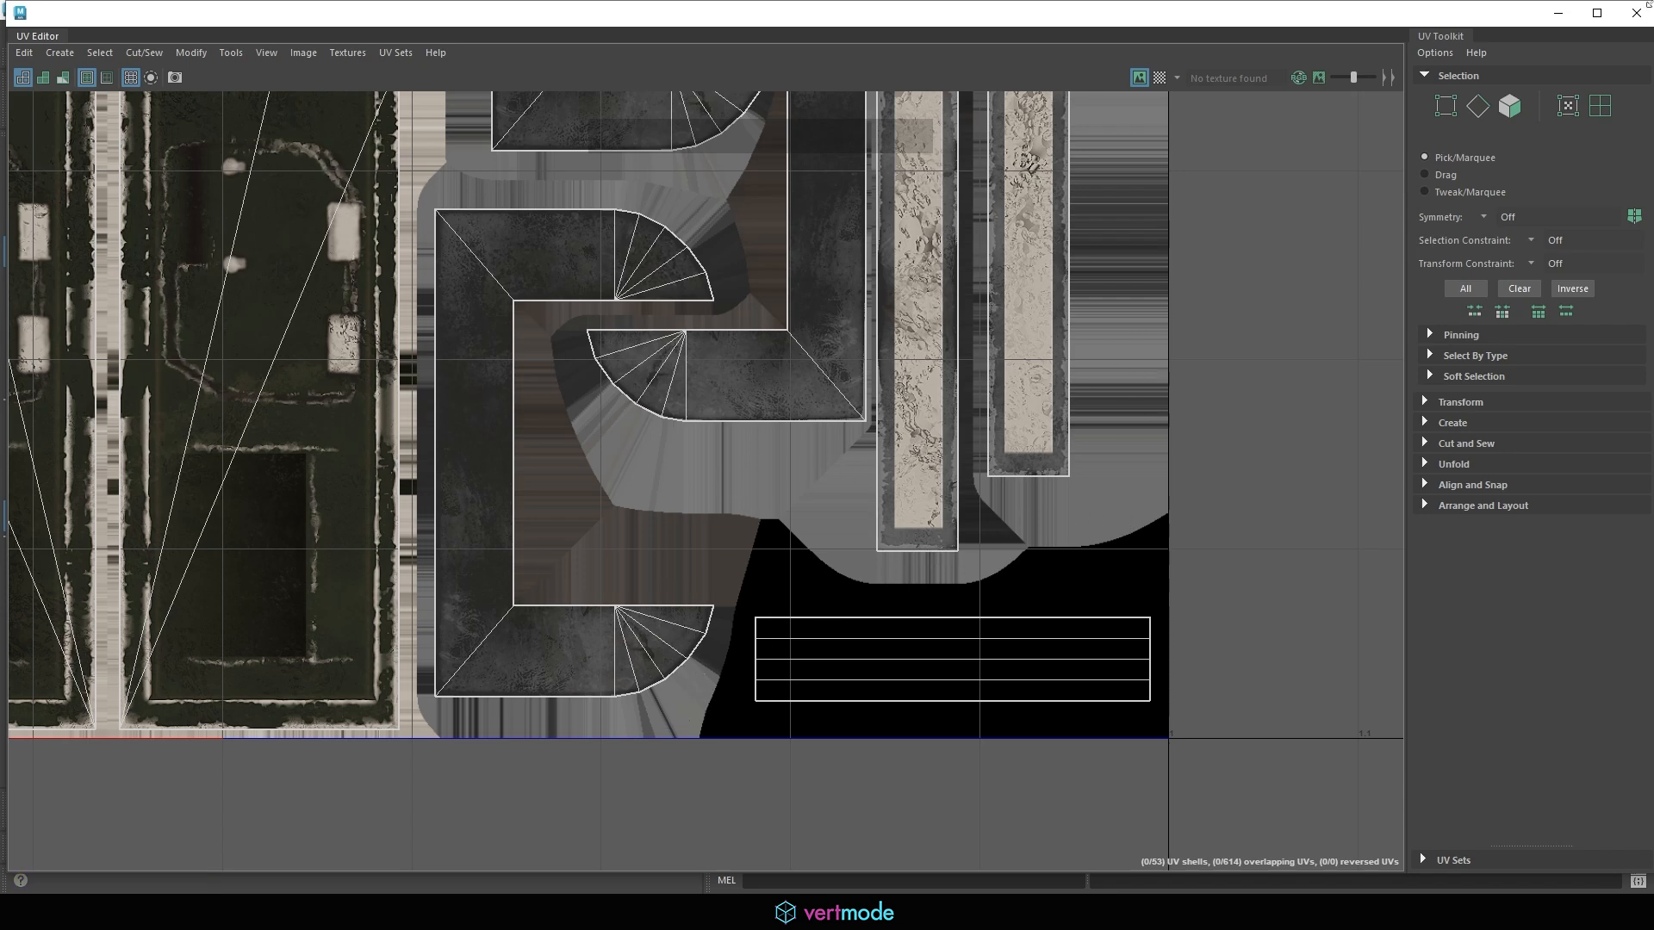
pyautogui.click(1572, 17)
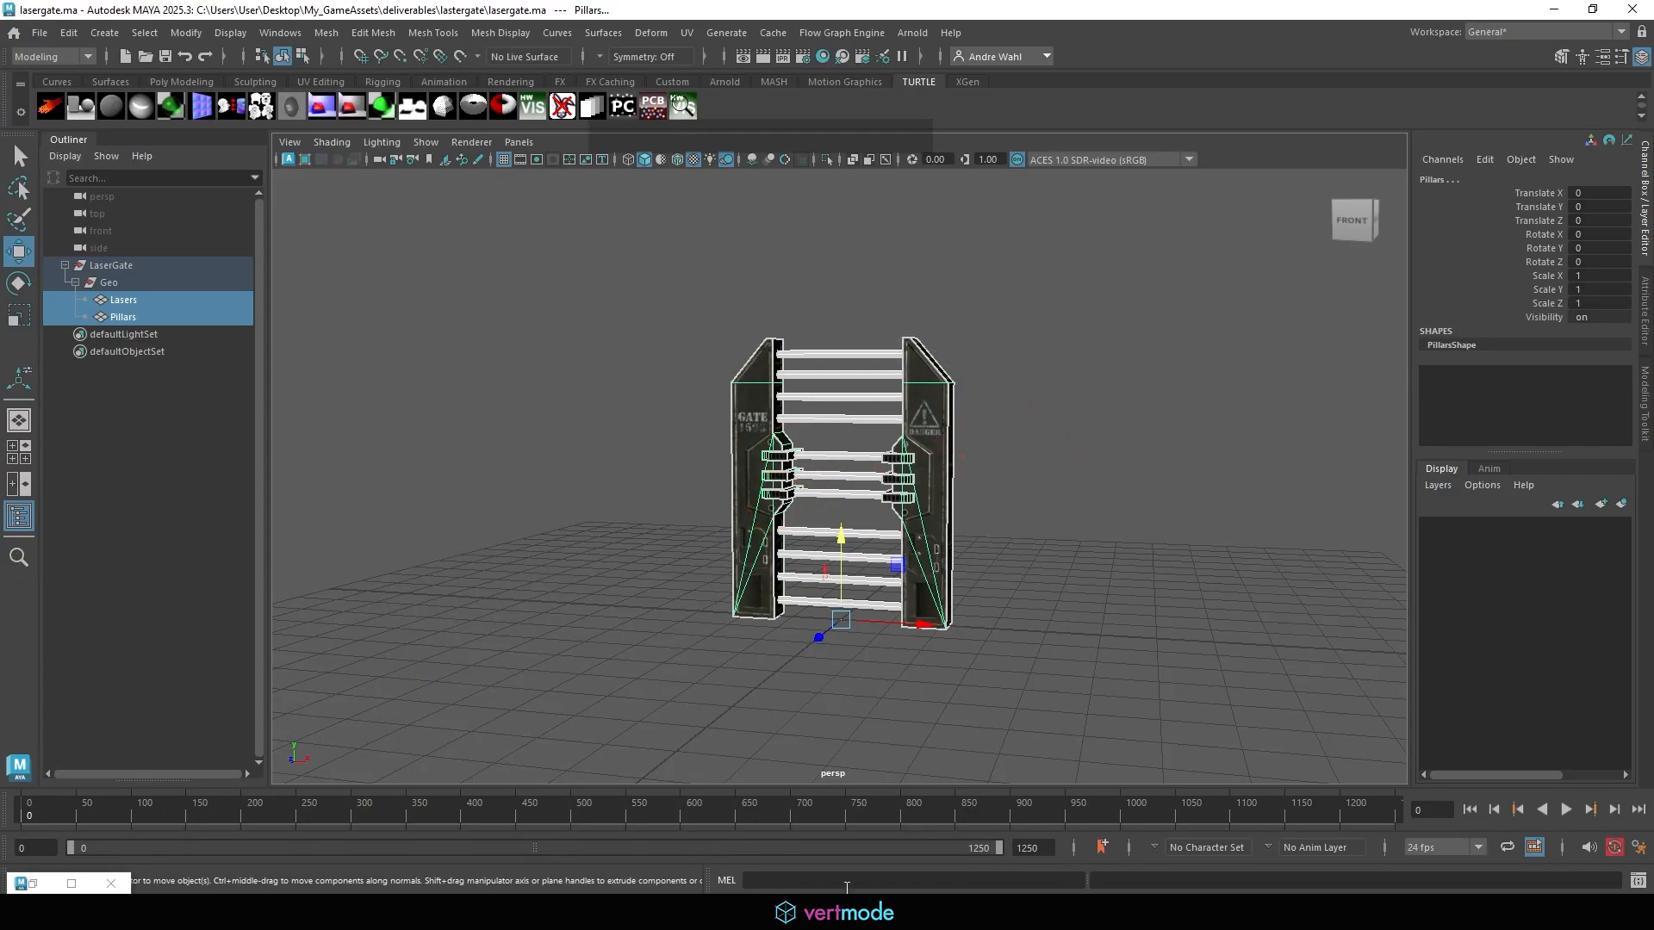
pyautogui.click(552, 913)
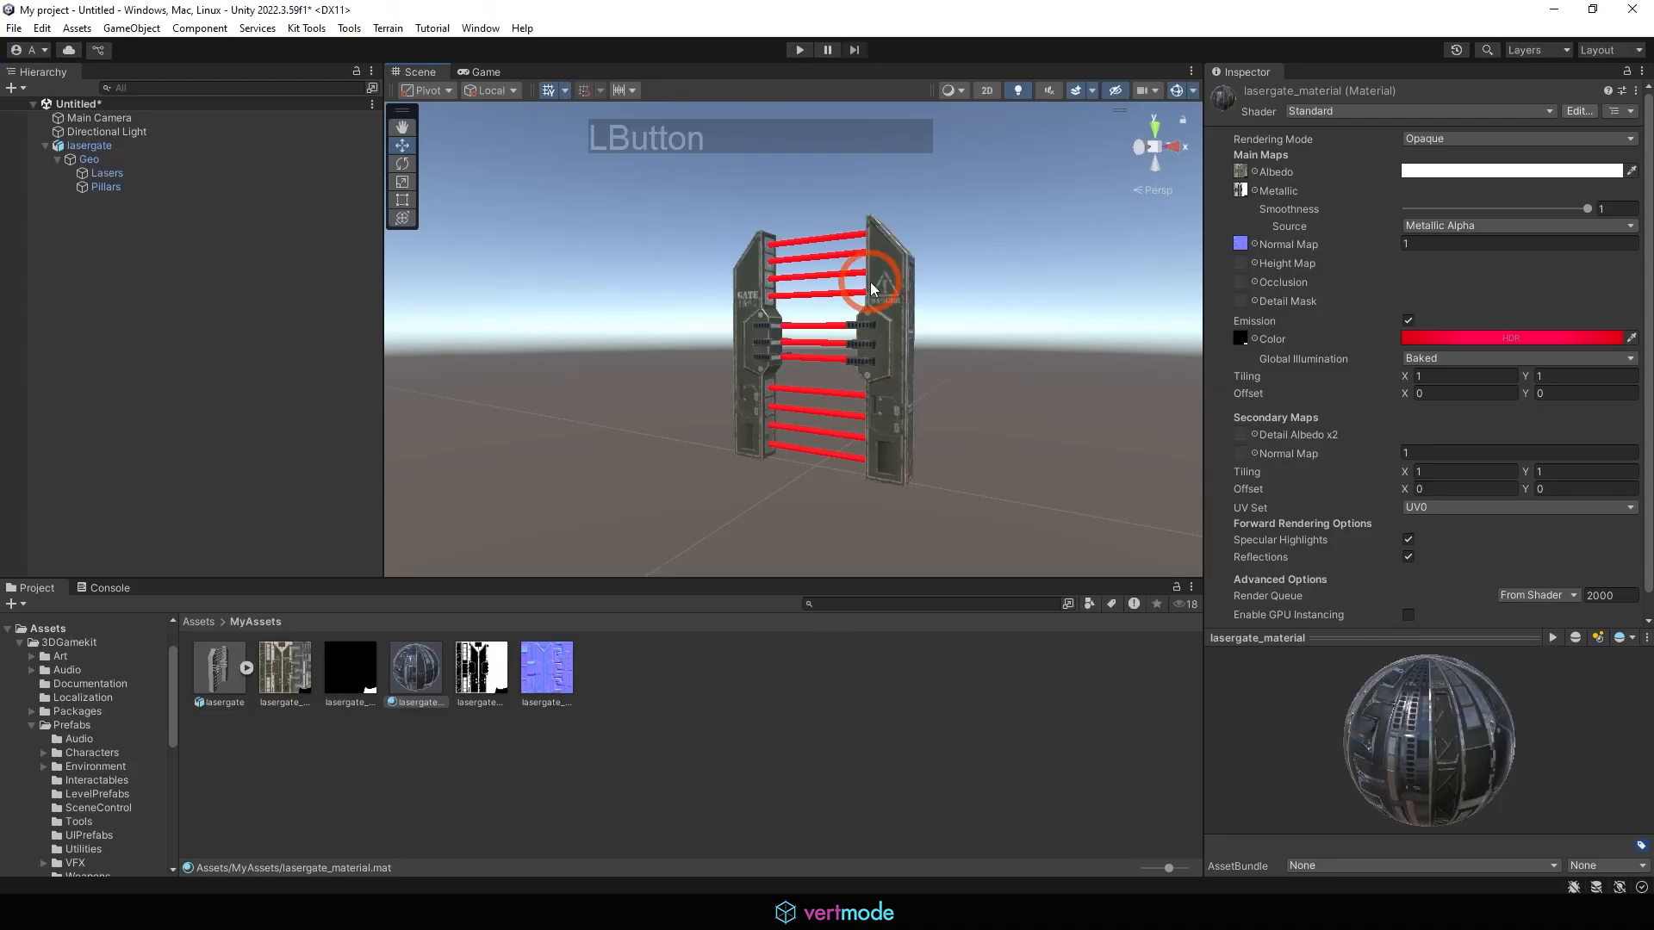
# Enlarge the Scene view and examine the textured gate from its side, front and above.
pyautogui.moveTo(708, 581); pyautogui.dragTo(644, 656)
pyautogui.keyDown('alt'); pyautogui.moveTo(711, 462); pyautogui.dragTo(947, 488); pyautogui.keyUp('alt')
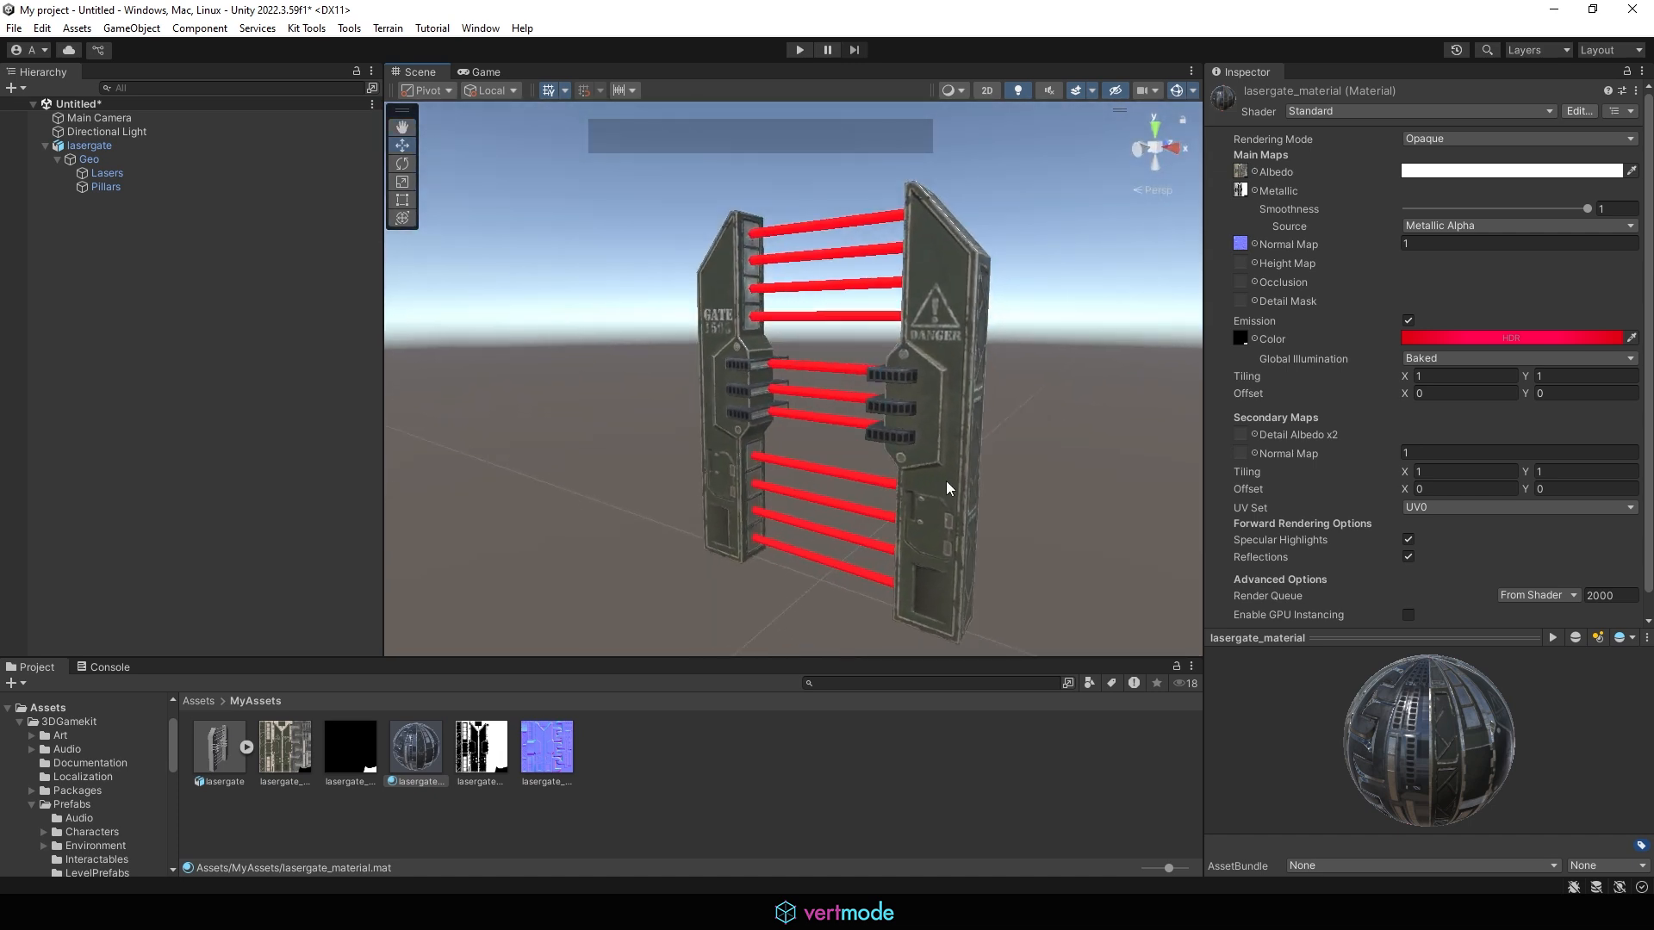
pyautogui.keyDown('alt'); pyautogui.moveTo(844, 426); pyautogui.dragTo(738, 397, button='middle'); pyautogui.keyUp('alt')
pyautogui.keyDown('alt'); pyautogui.moveTo(739, 398); pyautogui.dragTo(469, 406); pyautogui.keyUp('alt')
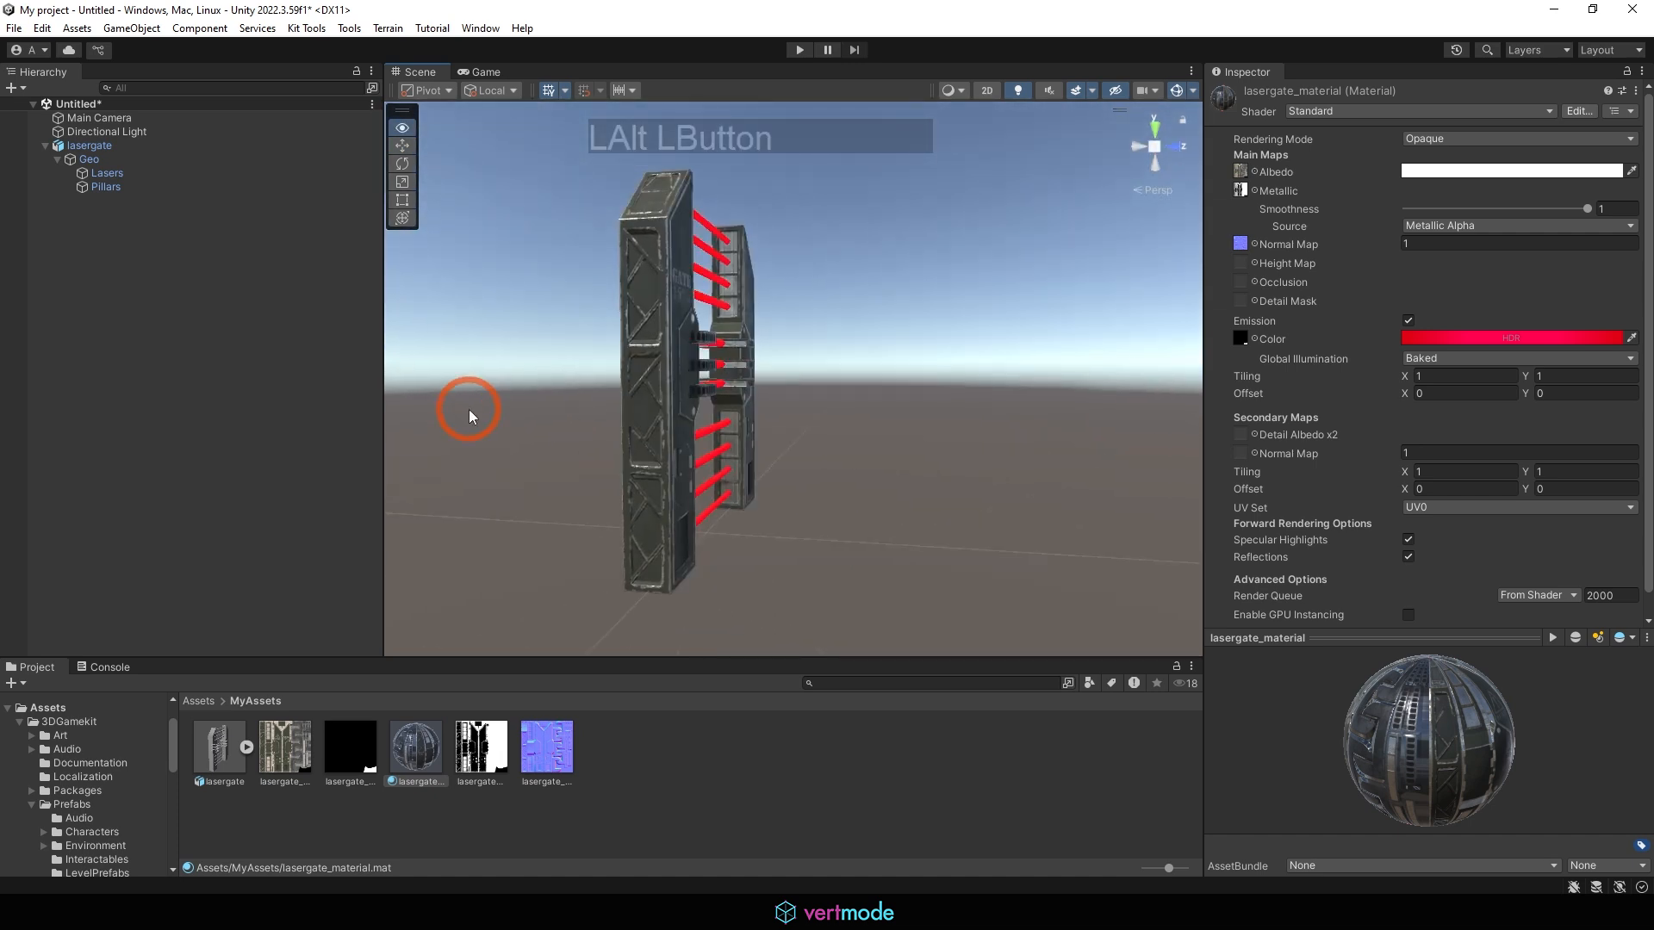
pyautogui.keyDown('alt'); pyautogui.moveTo(469, 405); pyautogui.dragTo(844, 410, button='middle'); pyautogui.keyUp('alt')
pyautogui.keyDown('alt'); pyautogui.moveTo(847, 410); pyautogui.dragTo(948, 379, button='right'); pyautogui.keyUp('alt')
pyautogui.keyDown('alt'); pyautogui.moveTo(948, 380); pyautogui.dragTo(830, 499); pyautogui.keyUp('alt')
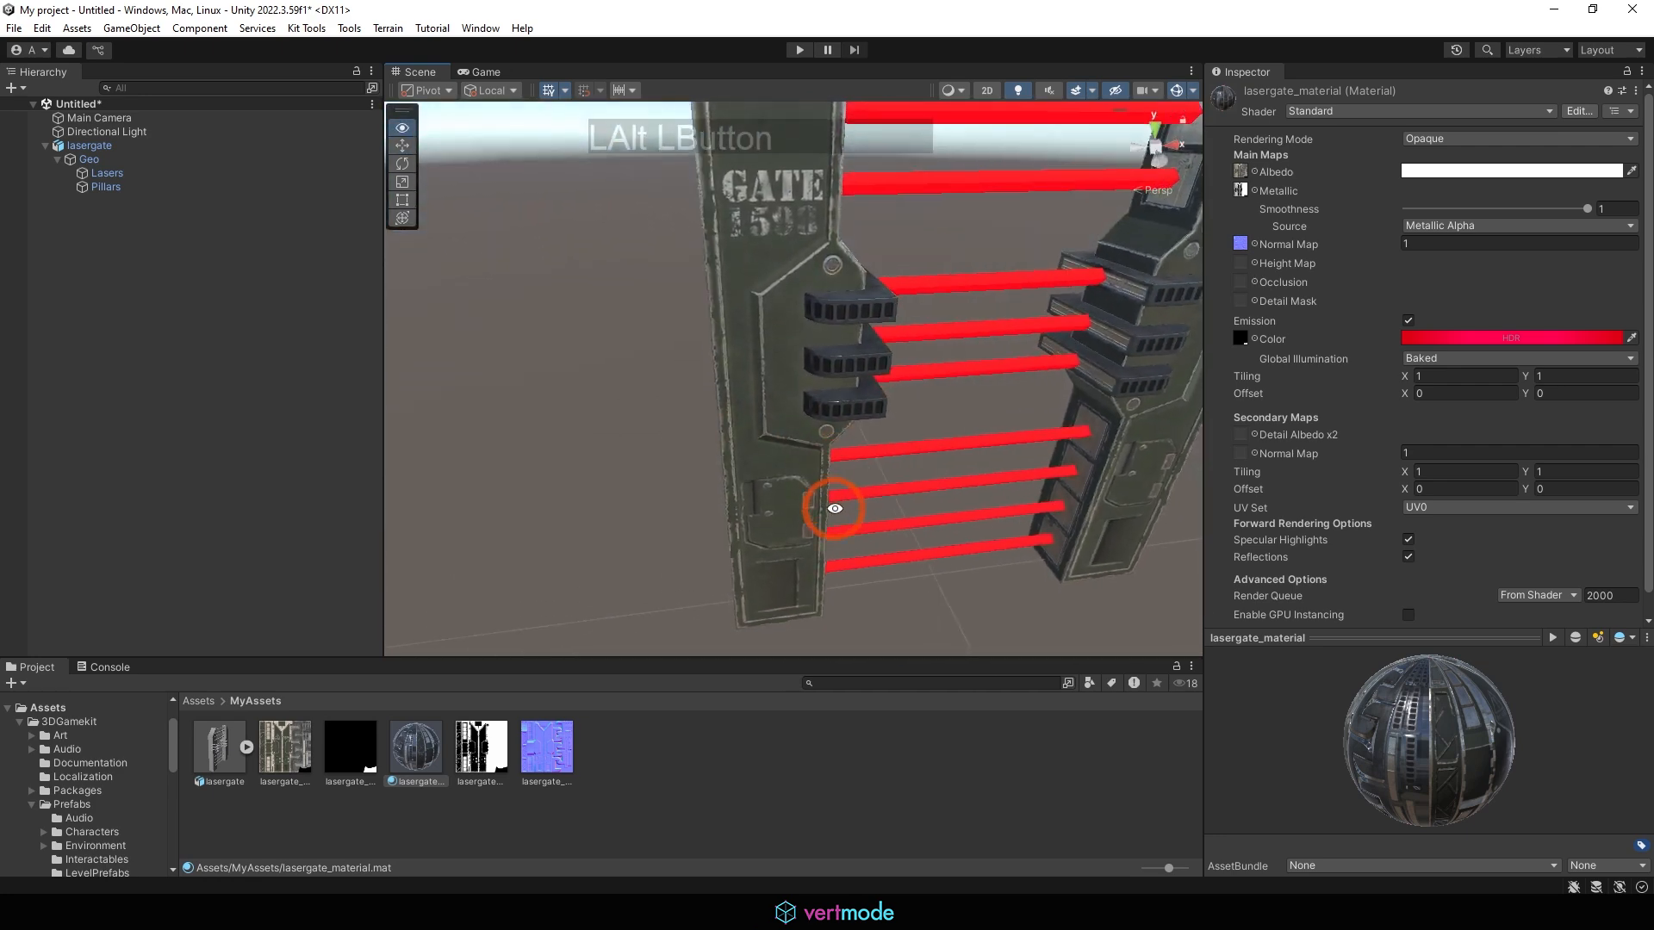
pyautogui.keyDown('alt'); pyautogui.moveTo(830, 499); pyautogui.dragTo(704, 428, button='middle'); pyautogui.keyUp('alt')
pyautogui.keyDown('alt'); pyautogui.moveTo(704, 428); pyautogui.dragTo(950, 431); pyautogui.keyUp('alt')
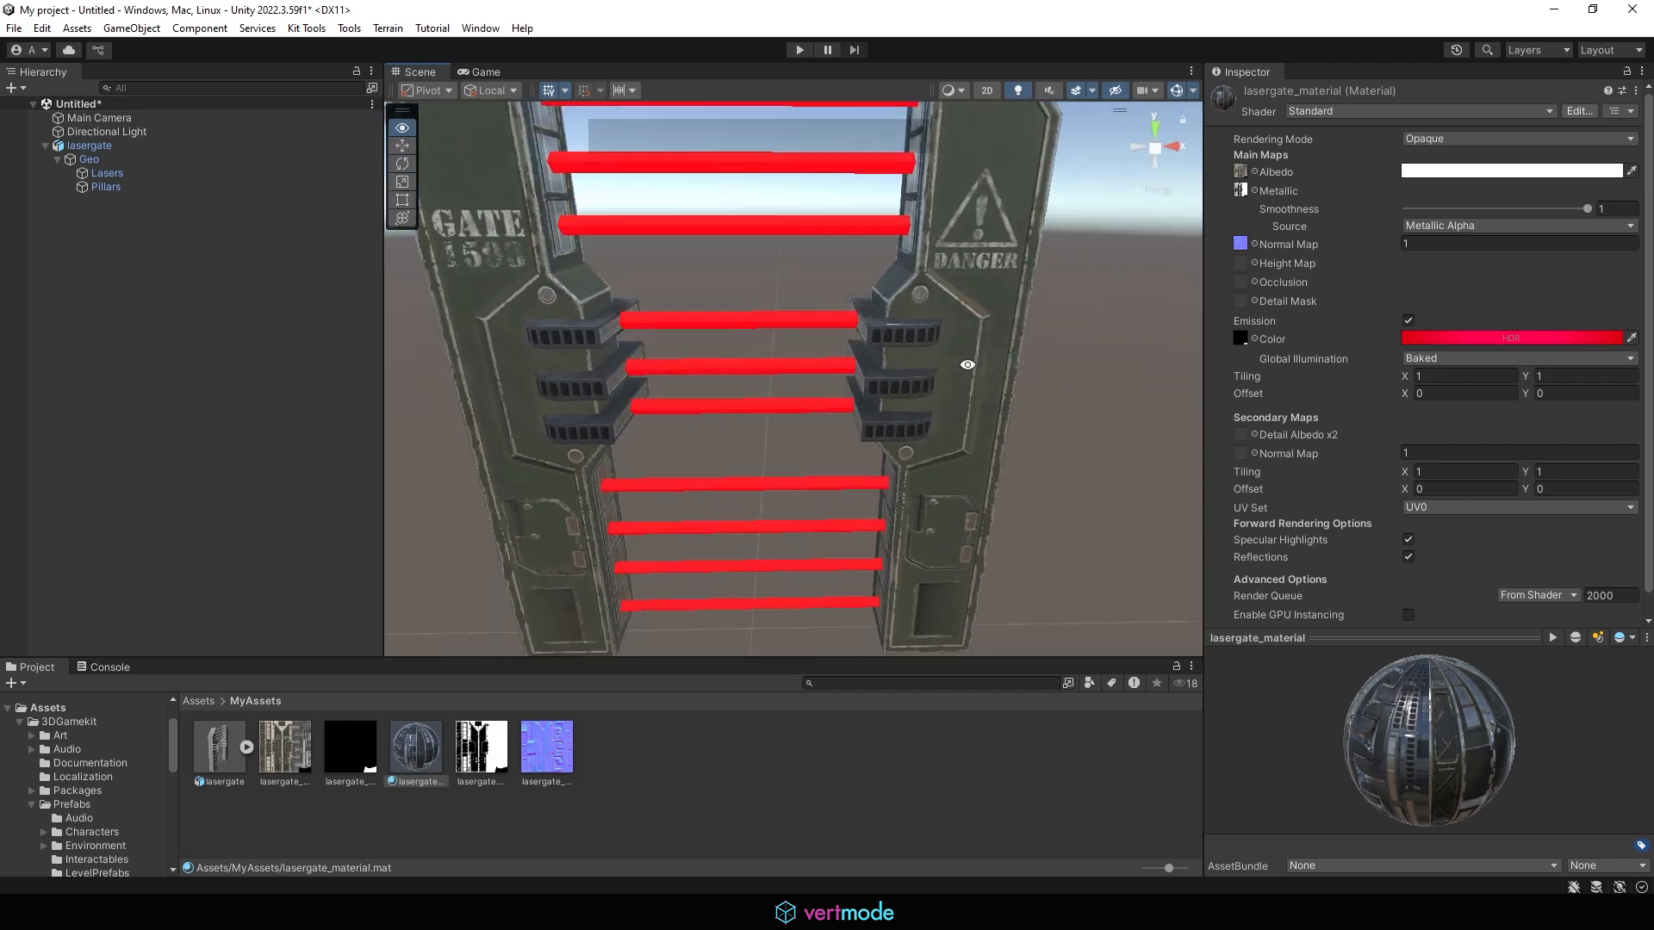
pyautogui.keyDown('alt'); pyautogui.moveTo(950, 431); pyautogui.dragTo(759, 339, button='right'); pyautogui.keyUp('alt')
pyautogui.keyDown('alt'); pyautogui.moveTo(873, 370); pyautogui.dragTo(935, 372, button='right'); pyautogui.keyUp('alt')
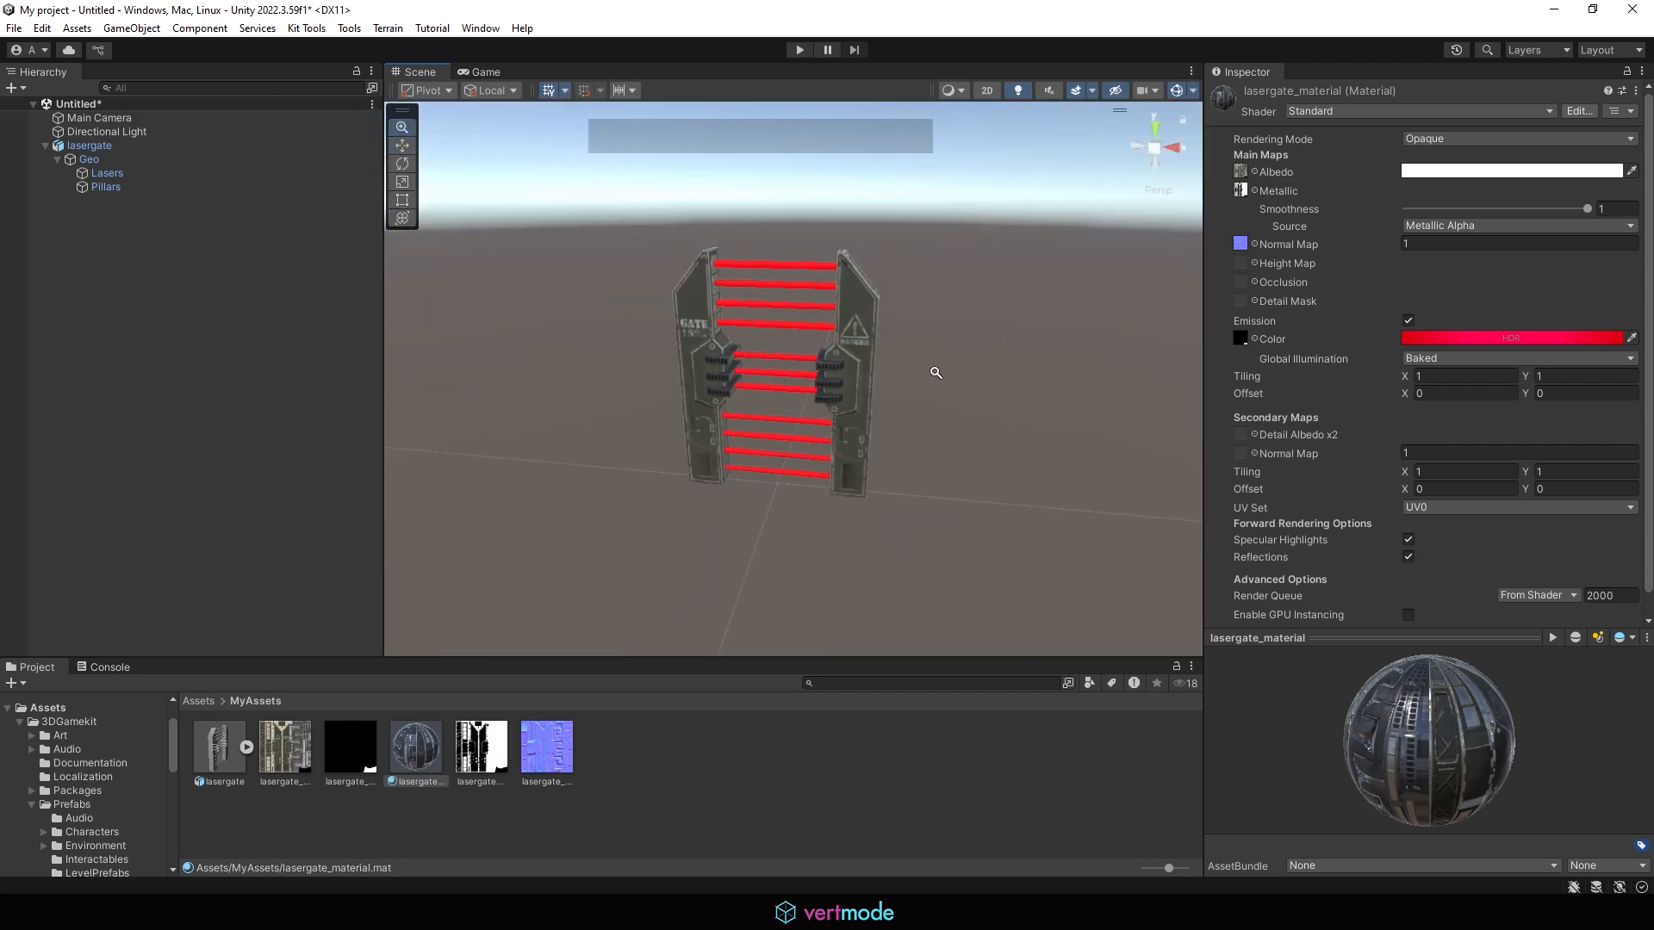
pyautogui.keyDown('alt'); pyautogui.moveTo(953, 384); pyautogui.dragTo(1109, 327); pyautogui.keyUp('alt')
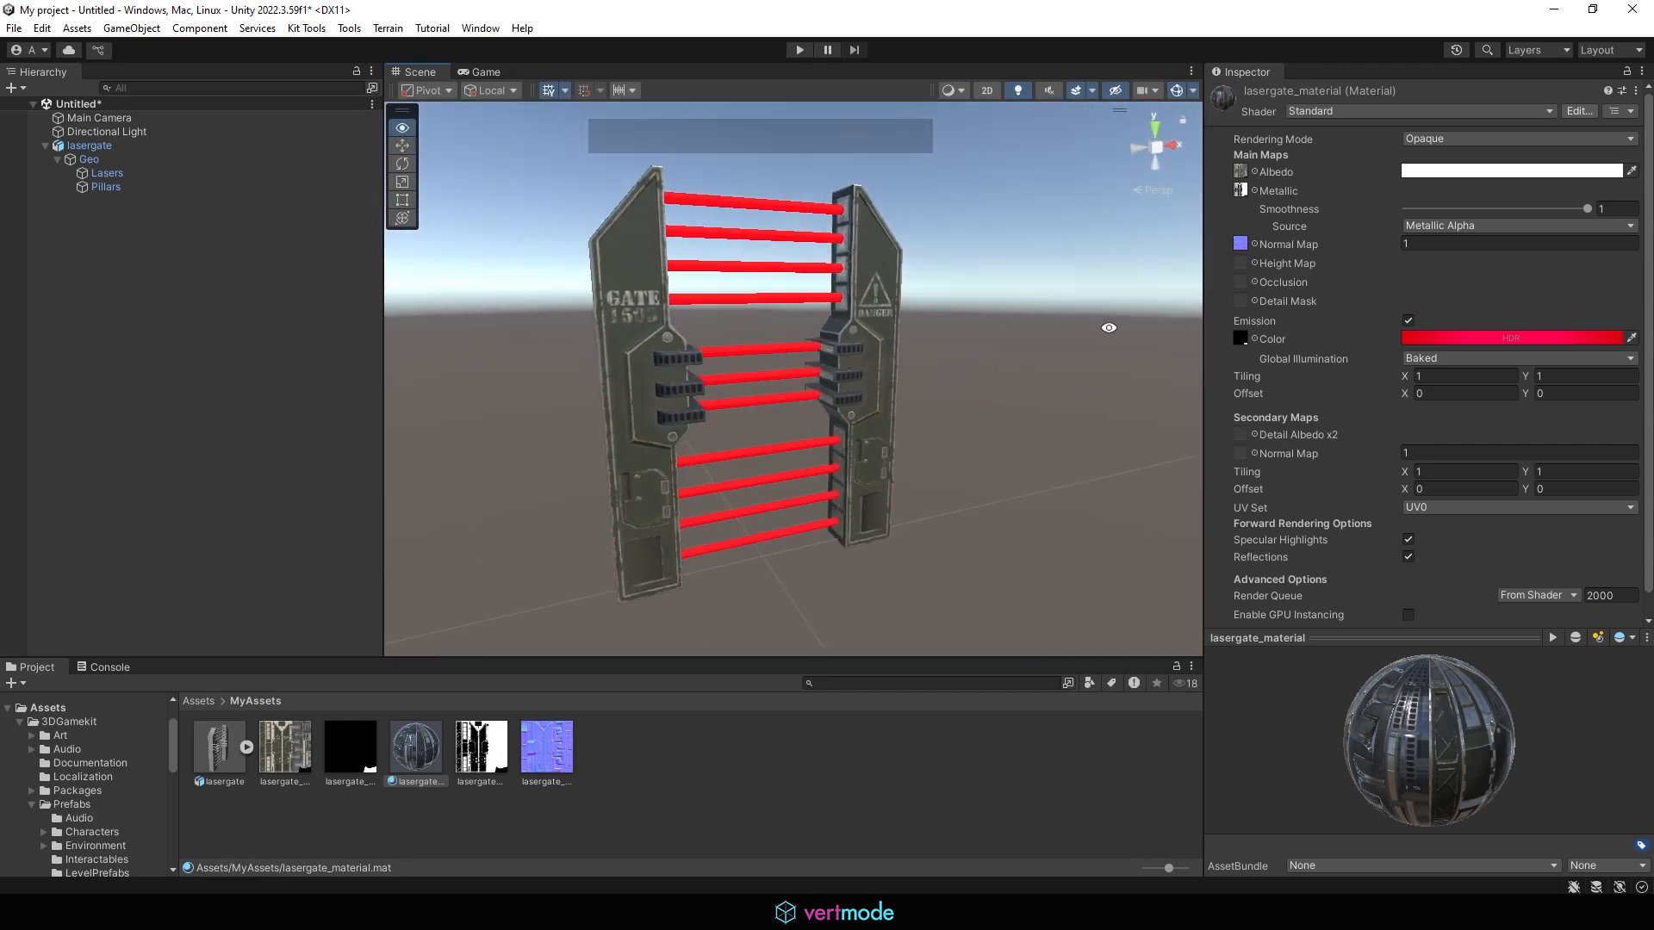
# Inspect the pillars' surface detail and glowing lasers from low angles, up close and in a view of the whole gate.
pyautogui.keyDown('alt'); pyautogui.moveTo(853, 364); pyautogui.dragTo(848, 314); pyautogui.keyUp('alt')
pyautogui.keyDown('alt'); pyautogui.moveTo(766, 350); pyautogui.dragTo(846, 365, button='right'); pyautogui.keyUp('alt')
pyautogui.keyDown('alt'); pyautogui.moveTo(846, 365); pyautogui.dragTo(708, 302); pyautogui.keyUp('alt')
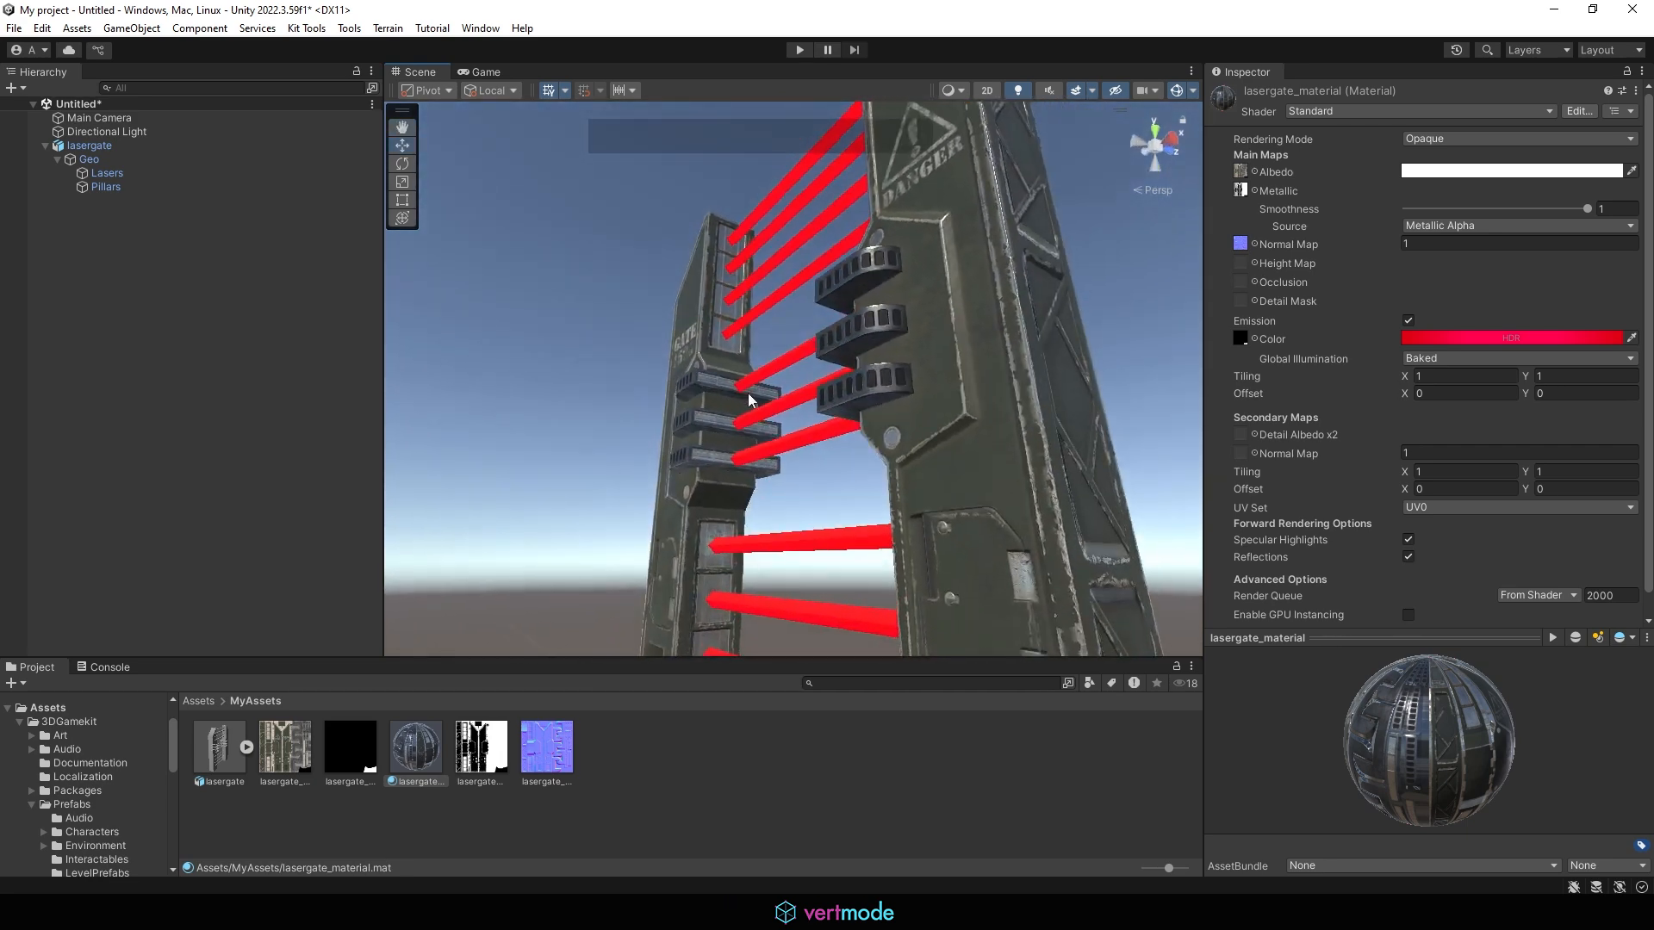
pyautogui.moveTo(749, 397)
pyautogui.keyDown('alt'); pyautogui.mouseDown(button='middle')
pyautogui.moveTo(783, 396)
pyautogui.moveTo(760, 417)
pyautogui.mouseUp(button='middle'); pyautogui.keyUp('alt')
pyautogui.keyDown('alt'); pyautogui.moveTo(1026, 350); pyautogui.dragTo(732, 345, button='right'); pyautogui.keyUp('alt')
pyautogui.keyDown('alt'); pyautogui.moveTo(861, 353); pyautogui.dragTo(930, 404); pyautogui.keyUp('alt')
pyautogui.keyDown('alt'); pyautogui.moveTo(742, 373); pyautogui.dragTo(1284, 370, button='right'); pyautogui.keyUp('alt')
pyautogui.keyDown('alt'); pyautogui.moveTo(979, 380); pyautogui.dragTo(924, 407); pyautogui.keyUp('alt')
pyautogui.keyDown('alt'); pyautogui.moveTo(734, 375); pyautogui.dragTo(1060, 379, button='right'); pyautogui.keyUp('alt')
pyautogui.keyDown('alt'); pyautogui.moveTo(1059, 379); pyautogui.dragTo(454, 314); pyautogui.keyUp('alt')
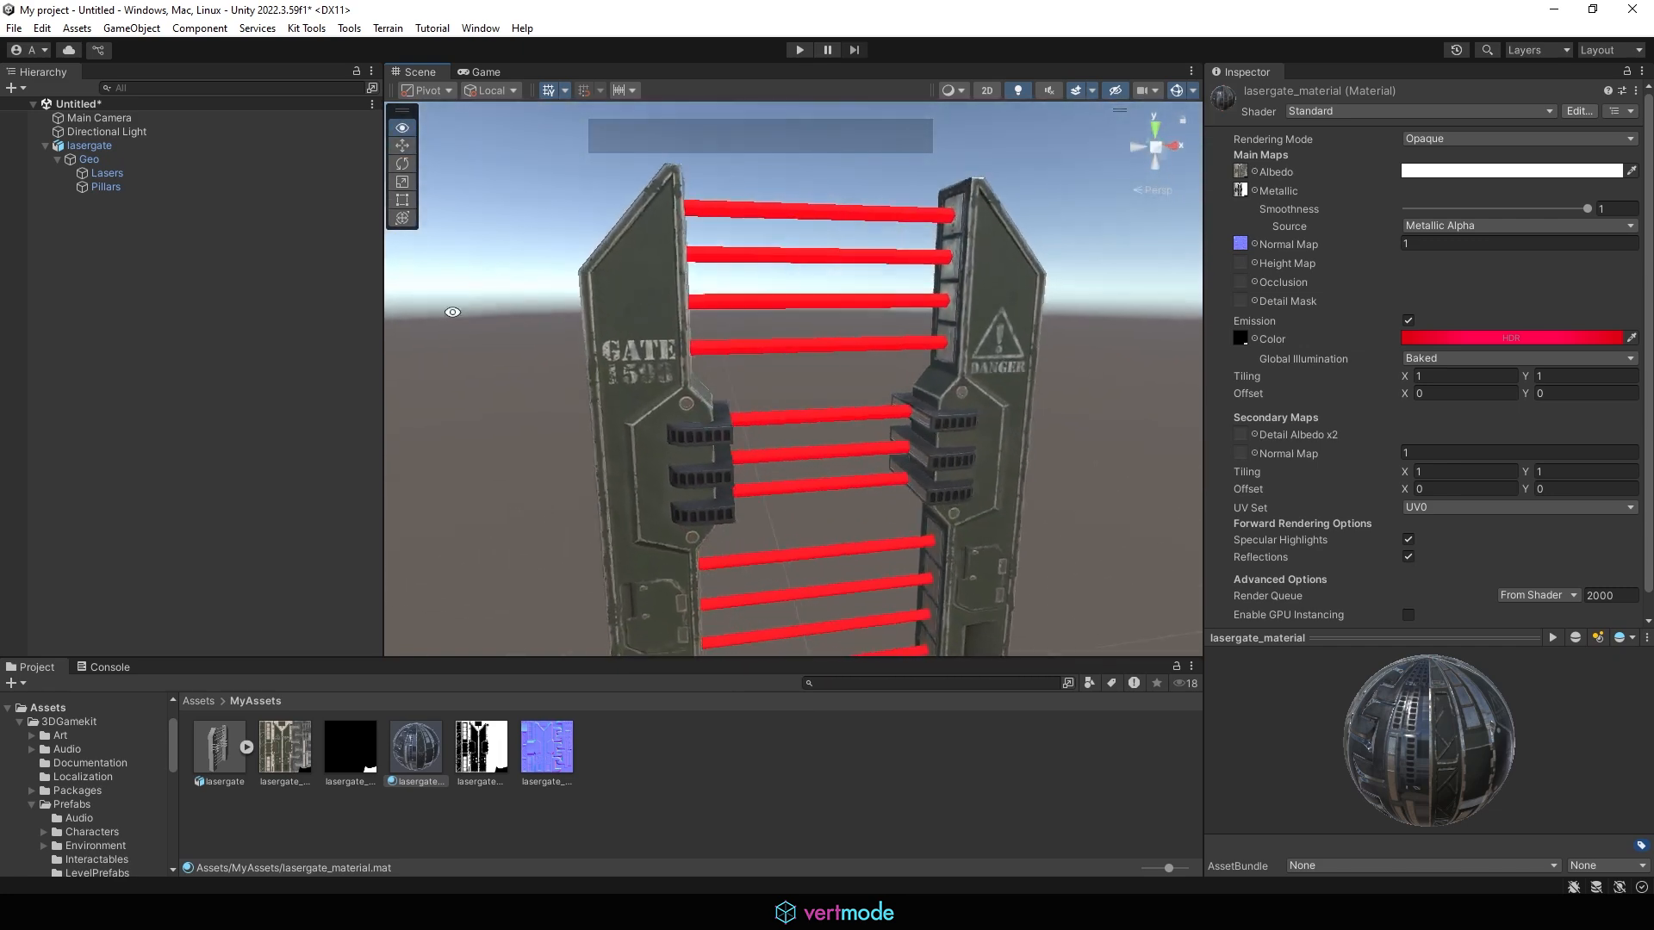
pyautogui.keyDown('alt'); pyautogui.moveTo(861, 401); pyautogui.dragTo(680, 355); pyautogui.keyUp('alt')
pyautogui.keyDown('alt'); pyautogui.moveTo(893, 435); pyautogui.dragTo(874, 414, button='middle'); pyautogui.keyUp('alt')
pyautogui.keyDown('alt'); pyautogui.moveTo(873, 414); pyautogui.dragTo(808, 385, button='right'); pyautogui.keyUp('alt')
pyautogui.keyDown('alt'); pyautogui.moveTo(865, 411); pyautogui.dragTo(971, 421); pyautogui.keyUp('alt')
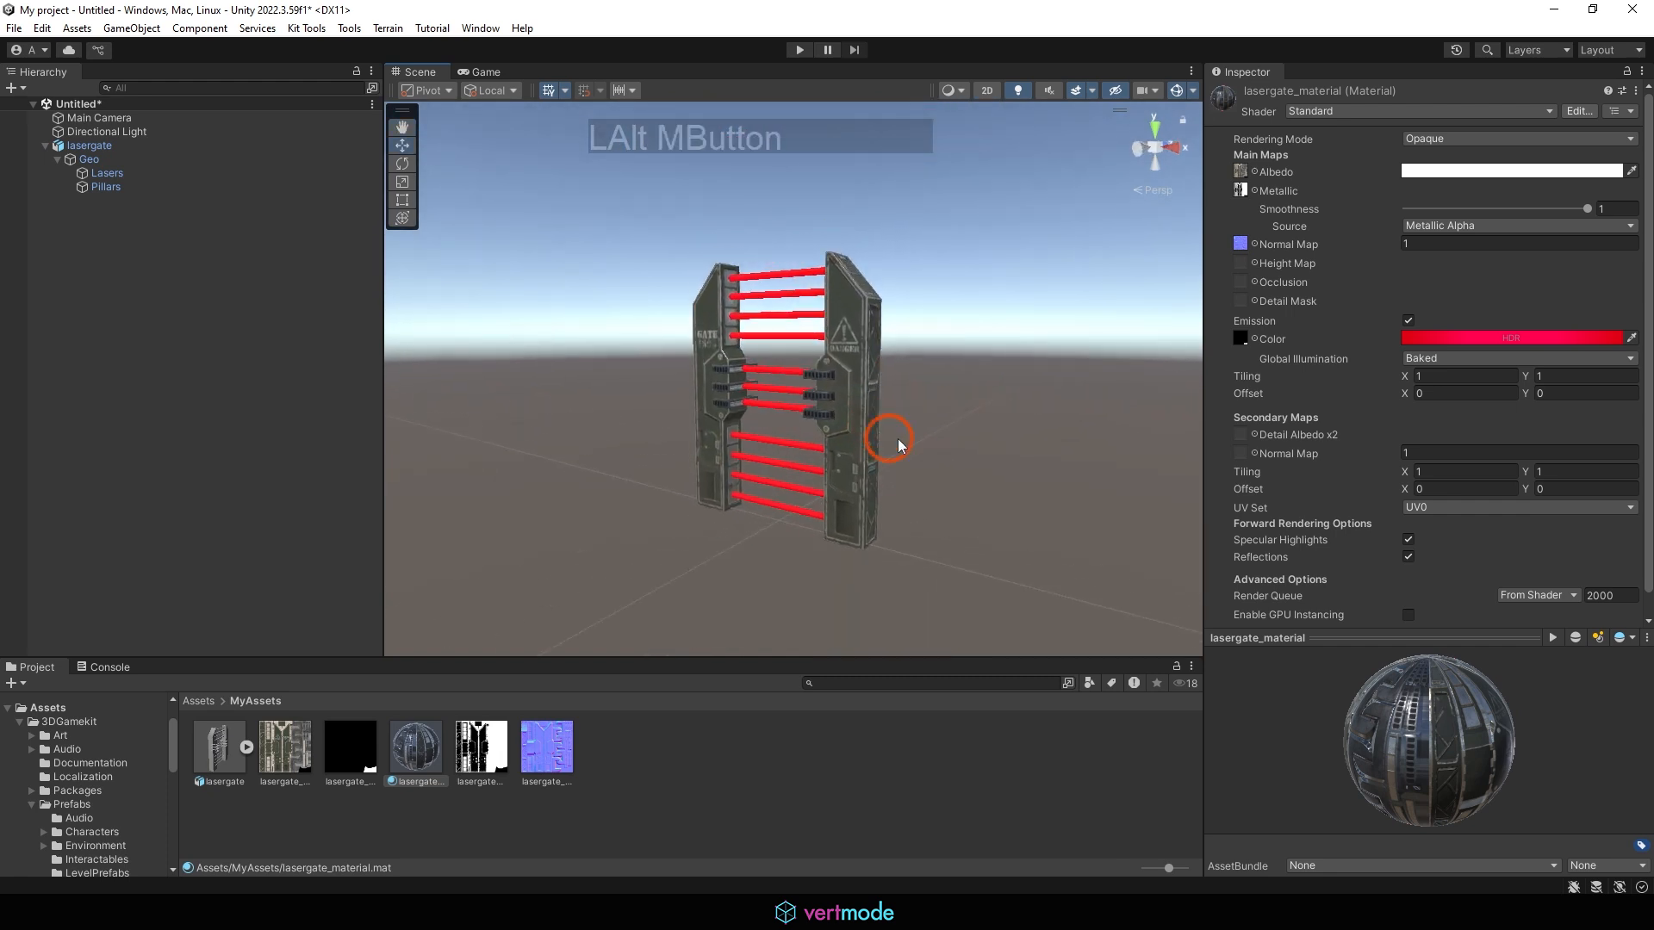
pyautogui.keyDown('alt'); pyautogui.moveTo(844, 430); pyautogui.dragTo(919, 445); pyautogui.keyUp('alt')
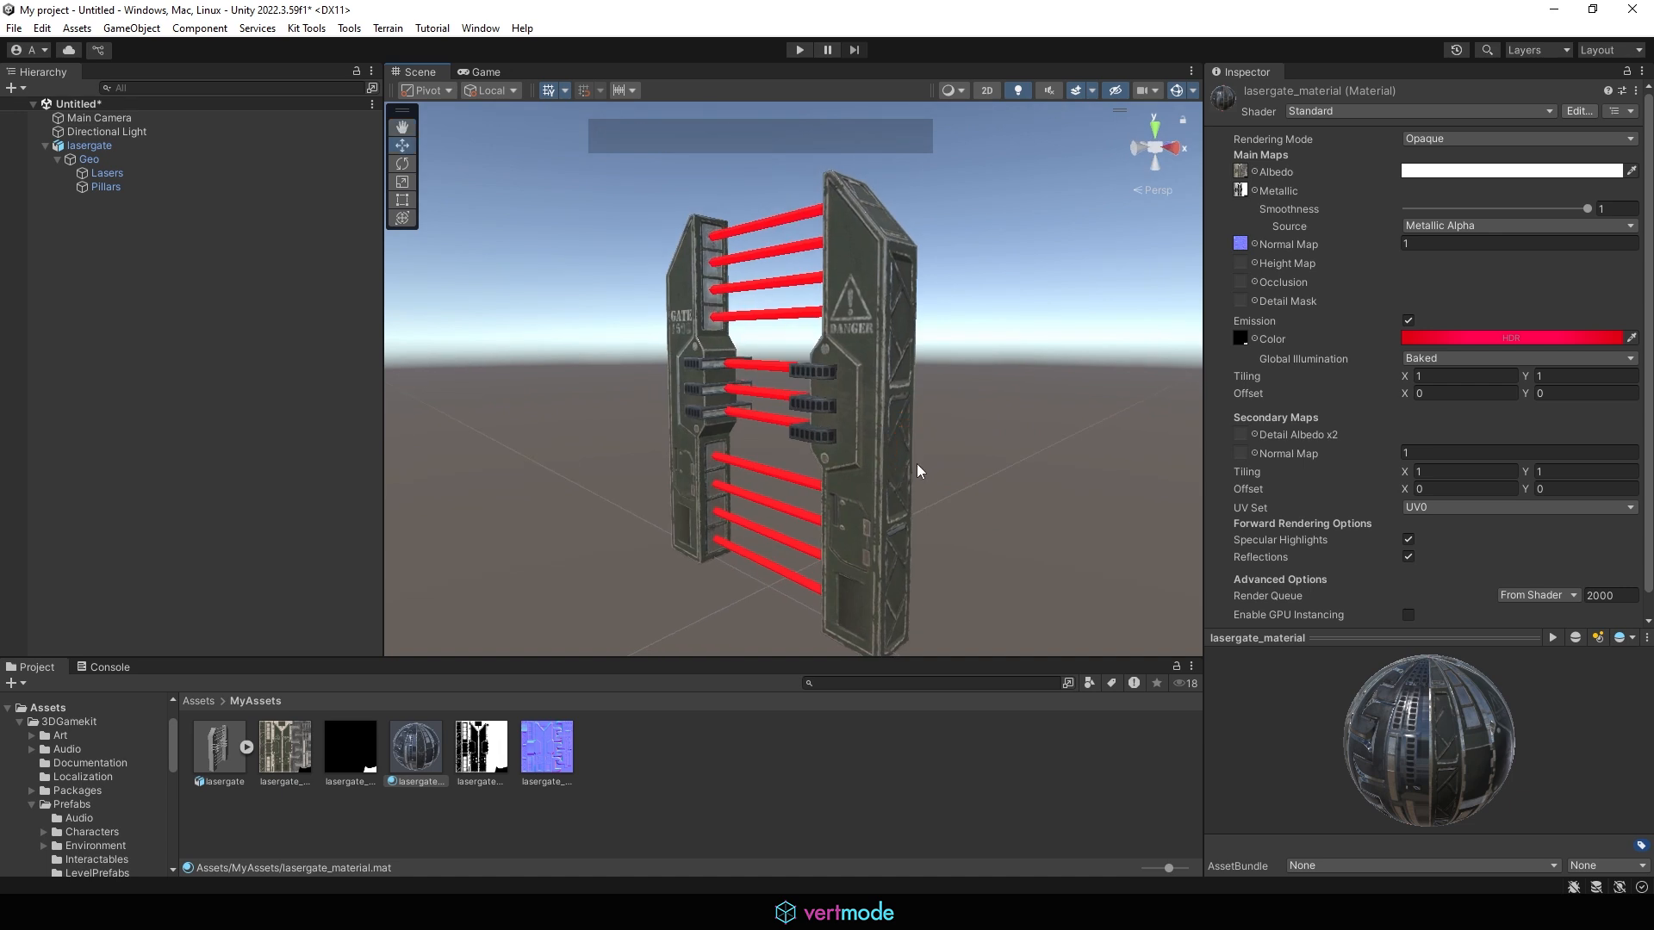
pyautogui.keyDown('alt'); pyautogui.moveTo(919, 444); pyautogui.dragTo(922, 442, button='middle'); pyautogui.keyUp('alt')
pyautogui.keyDown('alt'); pyautogui.moveTo(993, 487); pyautogui.dragTo(962, 463); pyautogui.keyUp('alt')
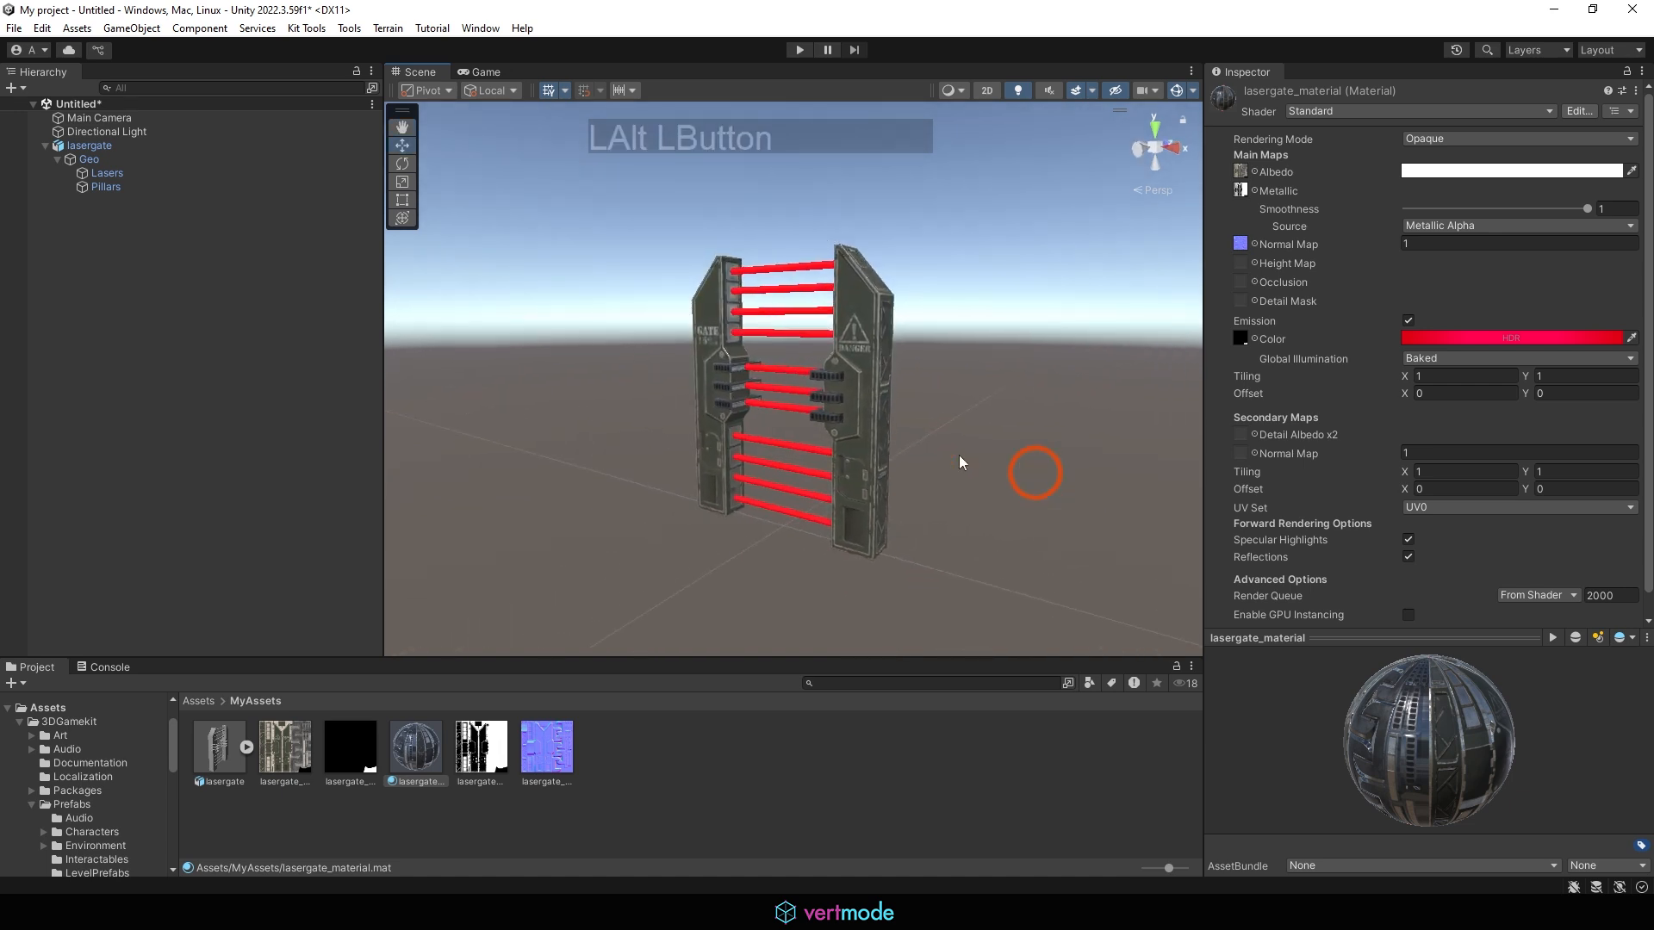
pyautogui.click(902, 911)
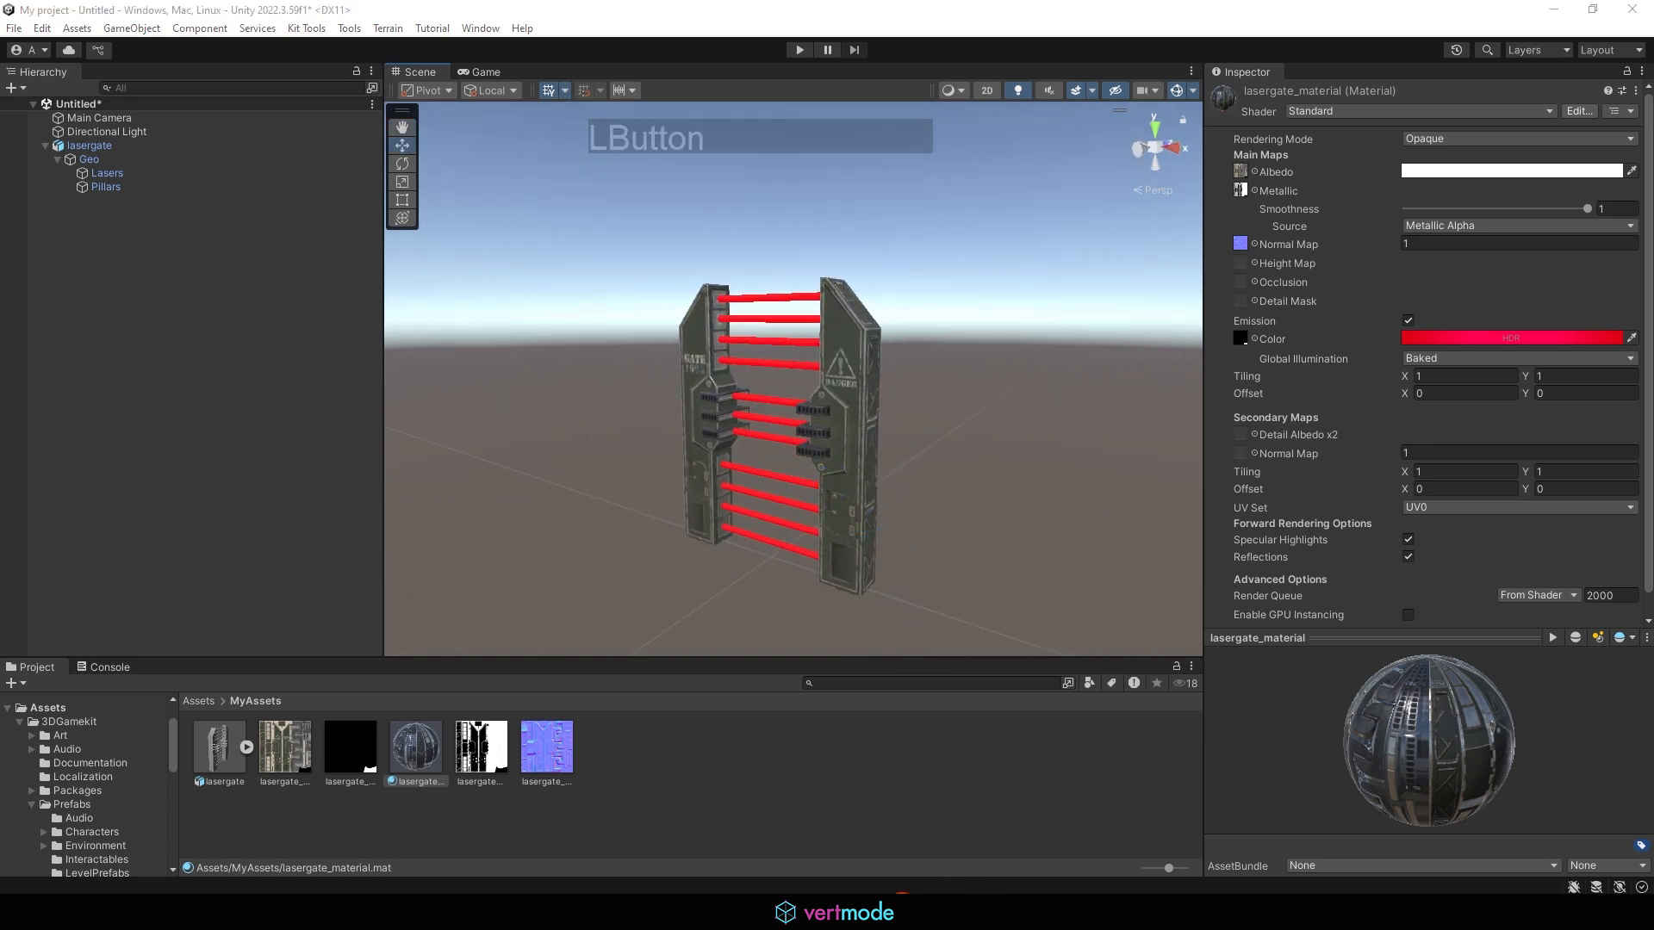